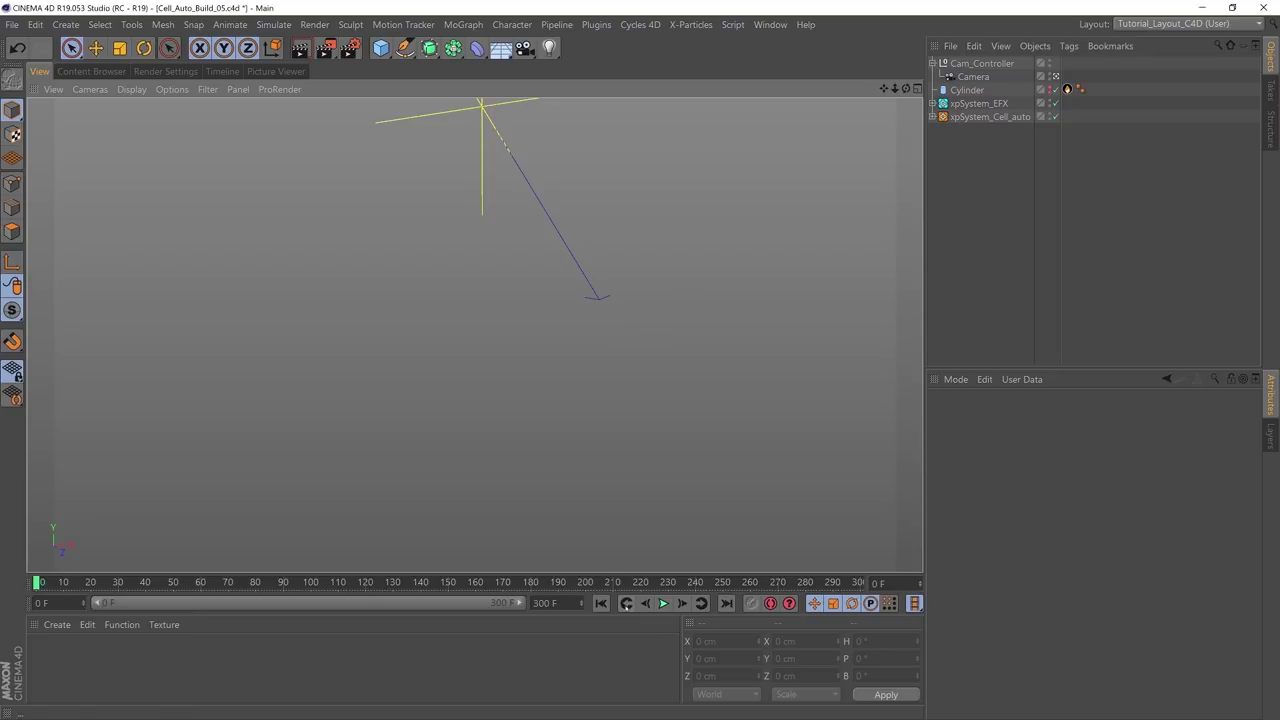
Step: Play the scene animation through the camera, stop it and return to the first frame
click(662, 603)
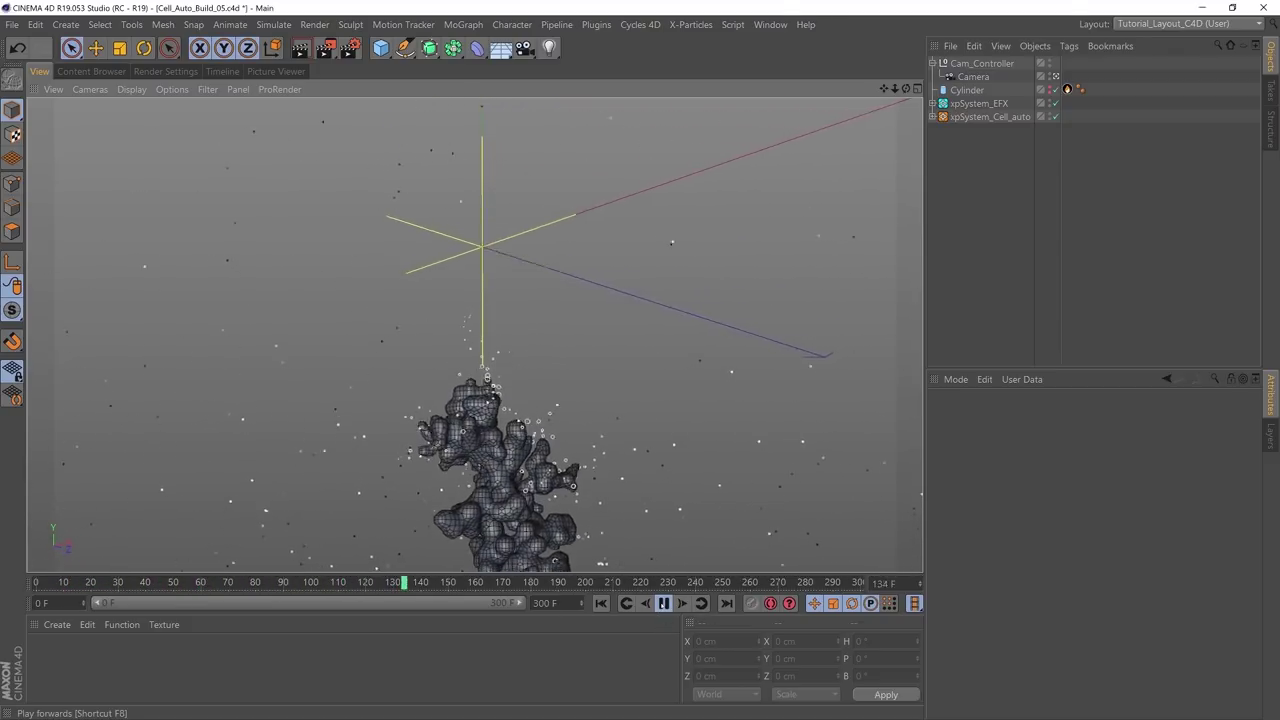
click(663, 603)
click(600, 603)
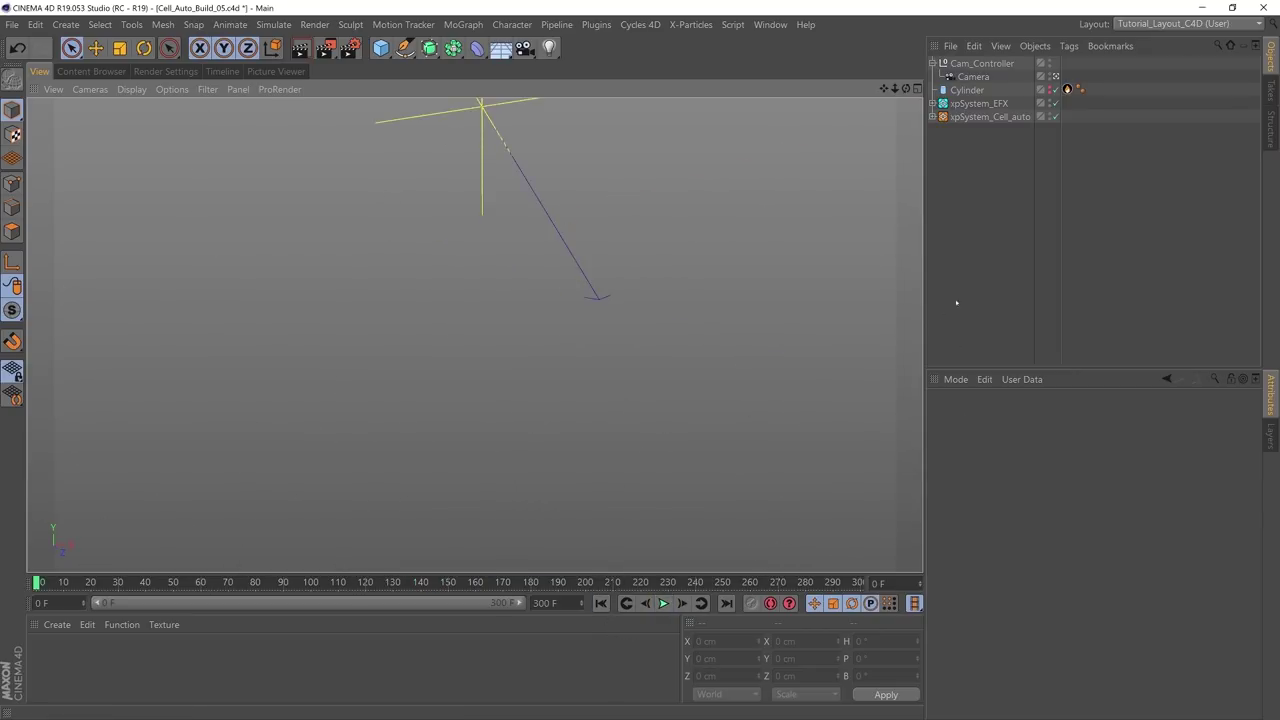
Step: Inspect the cache object inside xpSystem_Cell_auto and scrub the timeline to view the cached cell growth
click(973, 117)
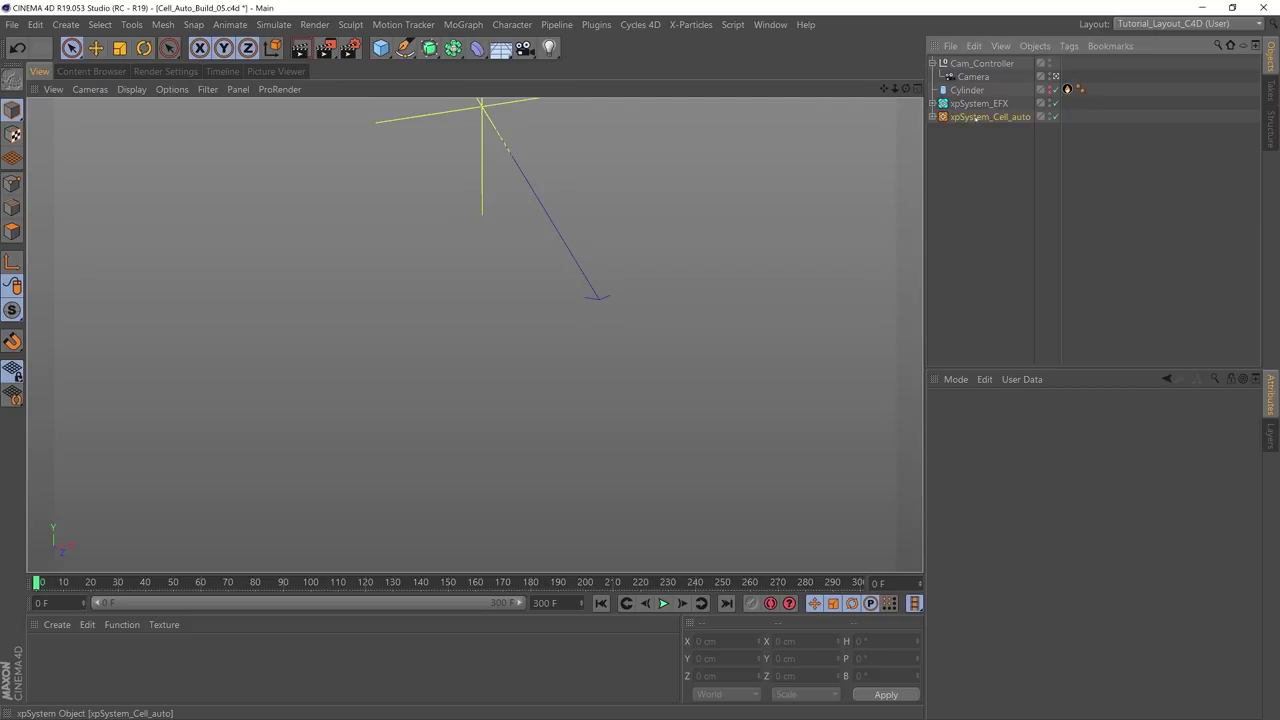
click(932, 117)
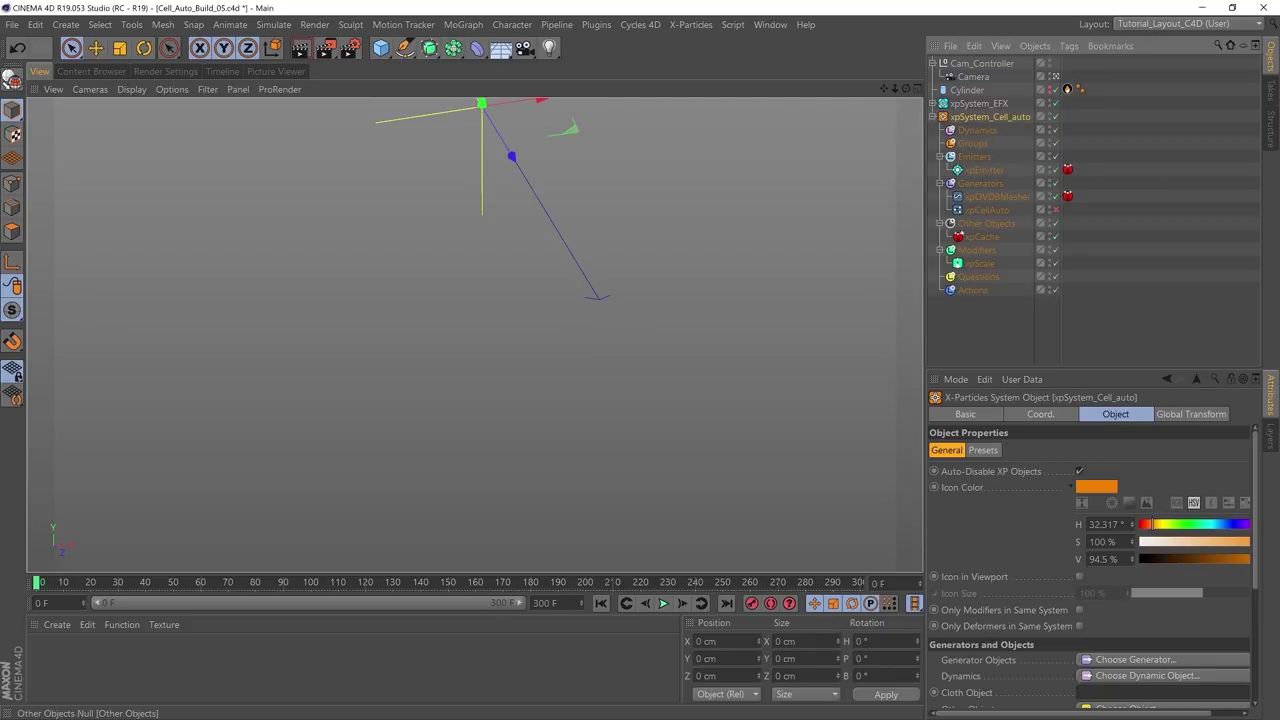
click(981, 238)
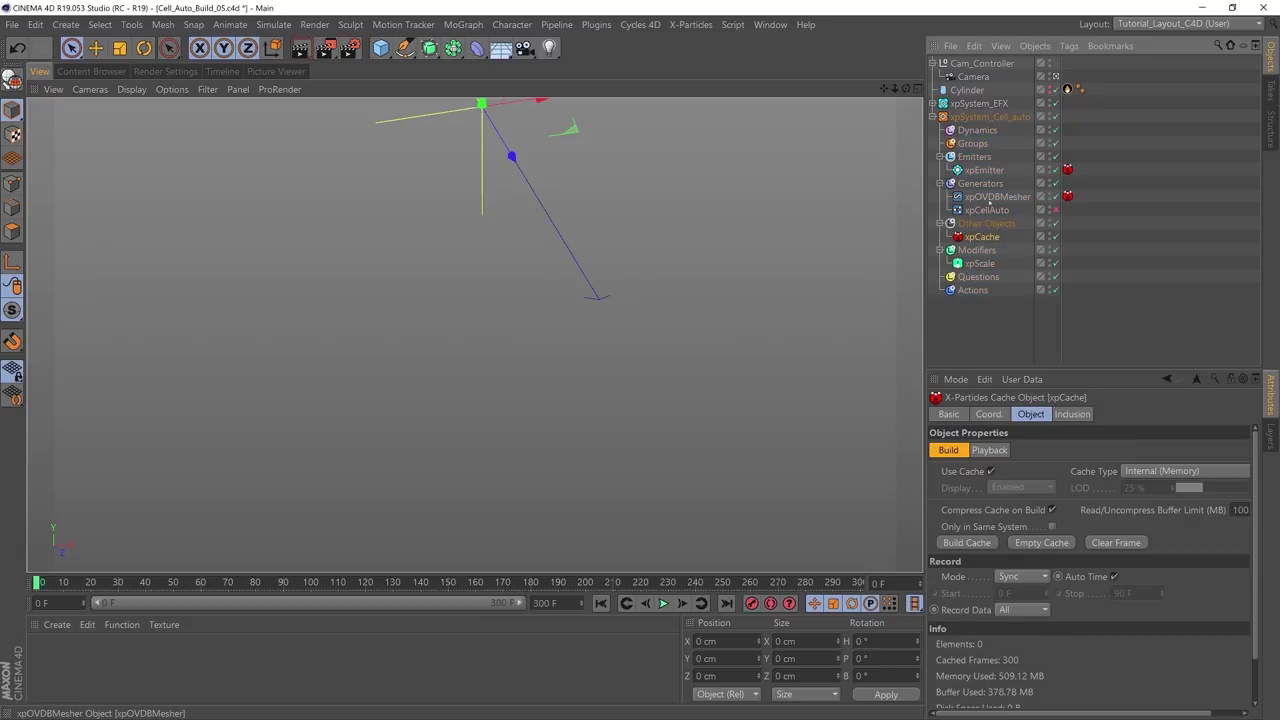
drag(200, 583, 401, 583)
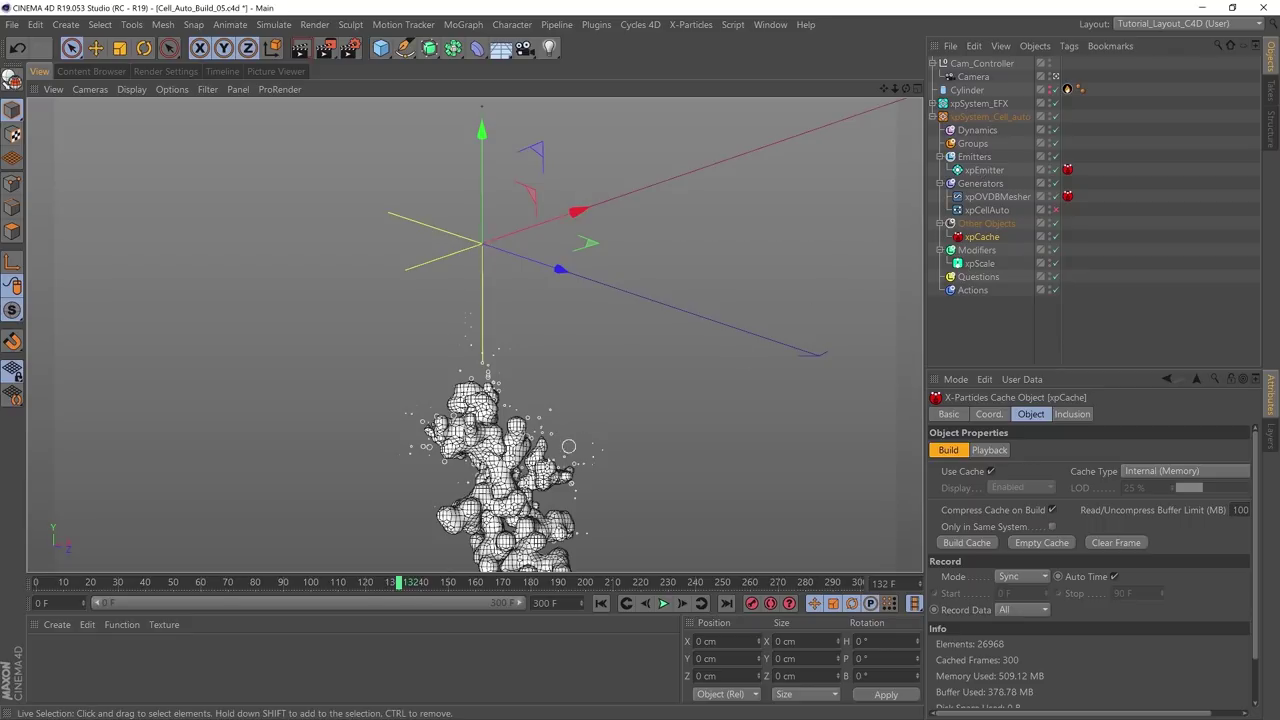
drag(398, 583, 326, 583)
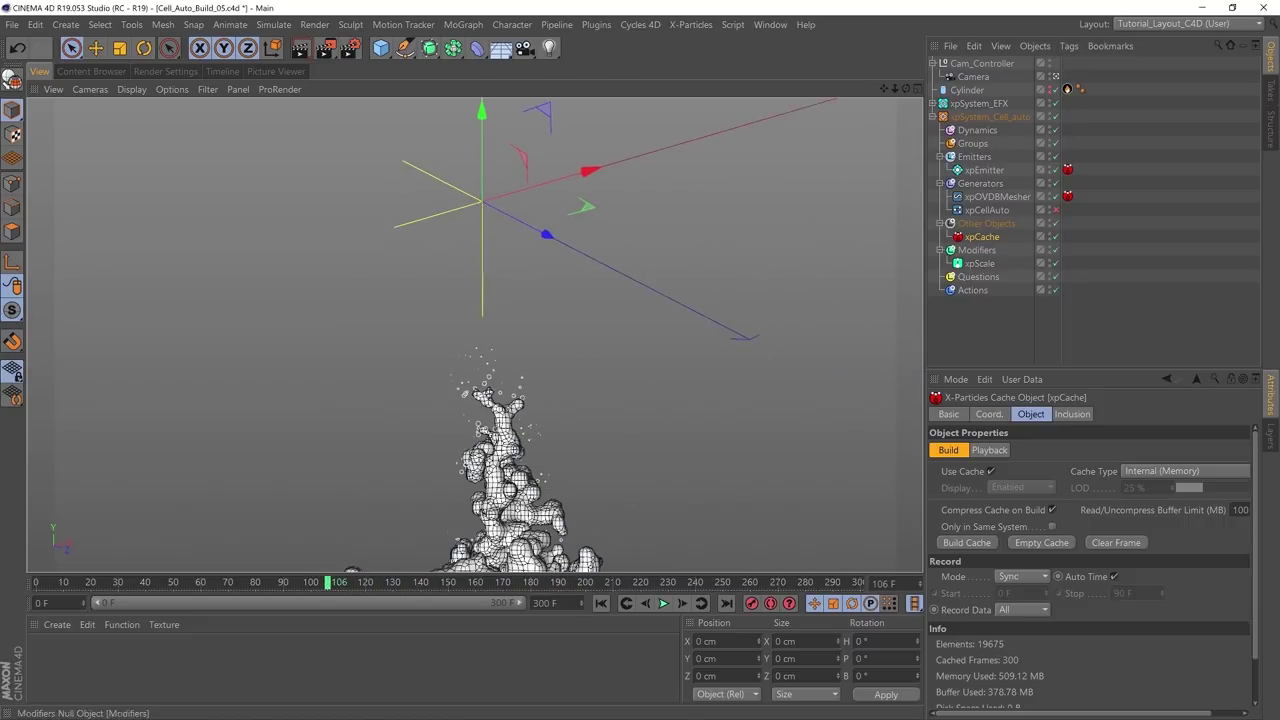
Step: Expand xpSystem_EFX in place of xpSystem_Cell_auto and preview the animation from the first frame
click(932, 116)
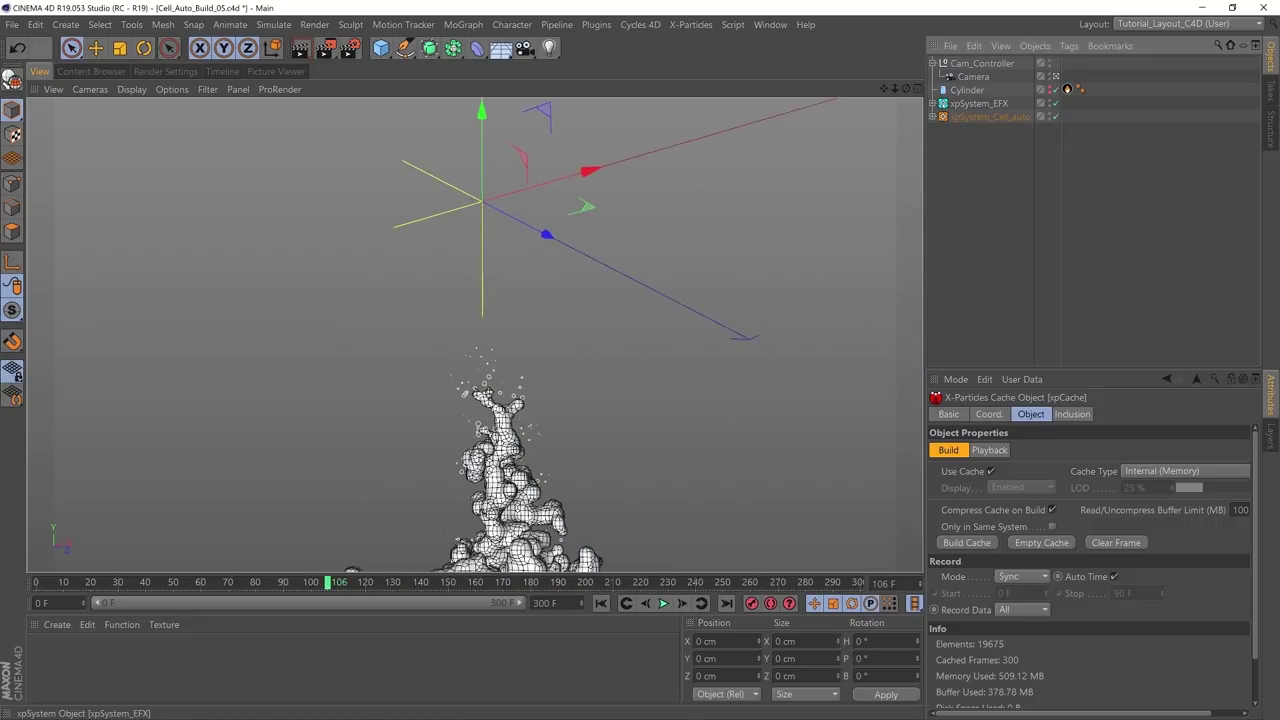
click(932, 103)
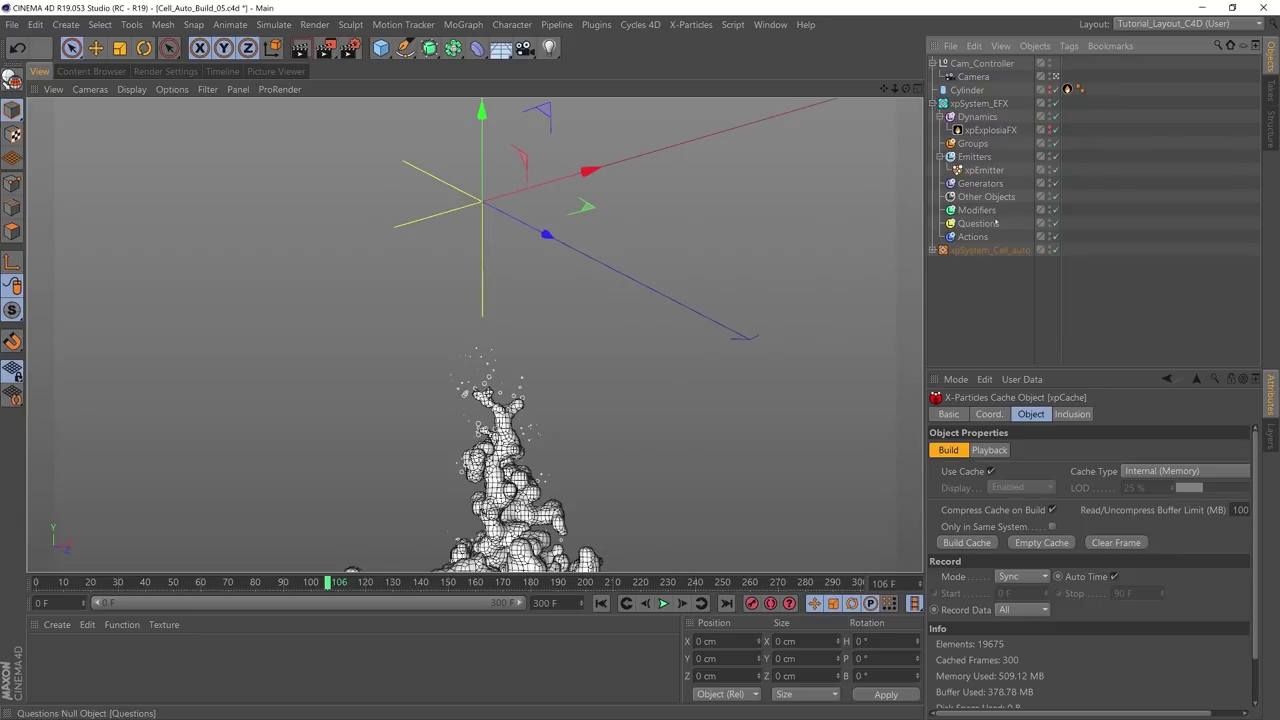
click(600, 603)
click(663, 603)
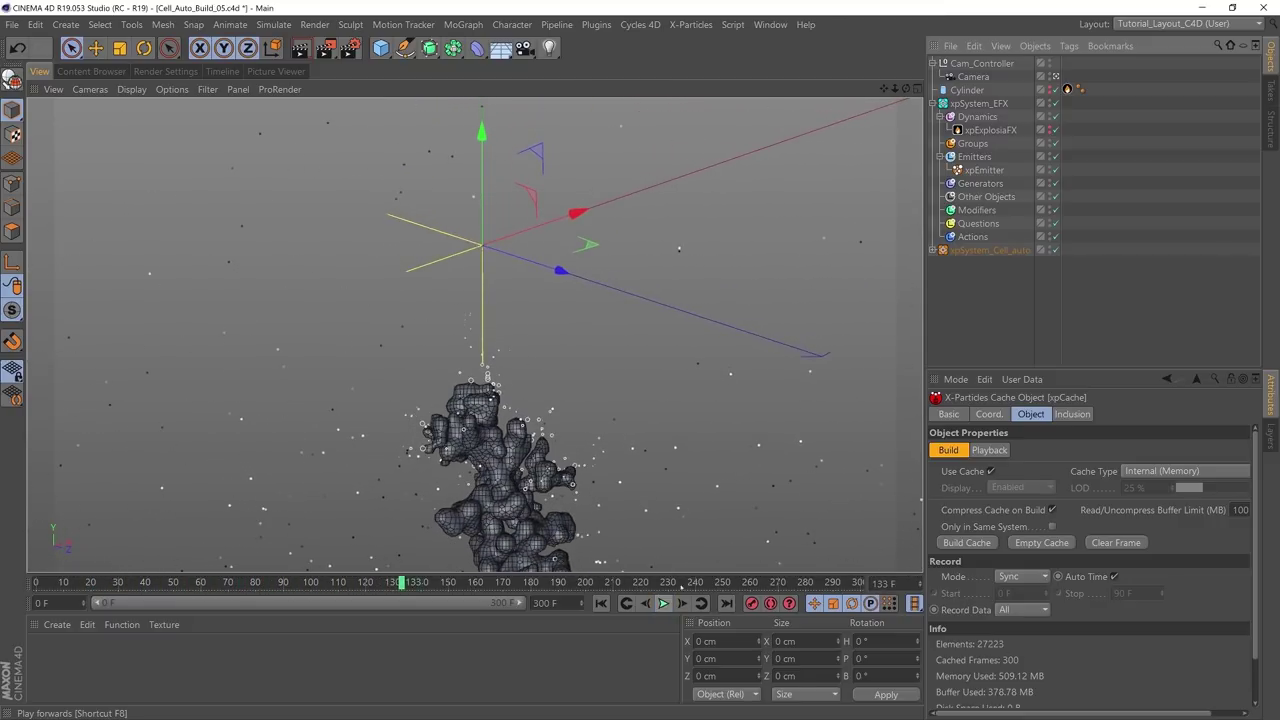
click(663, 603)
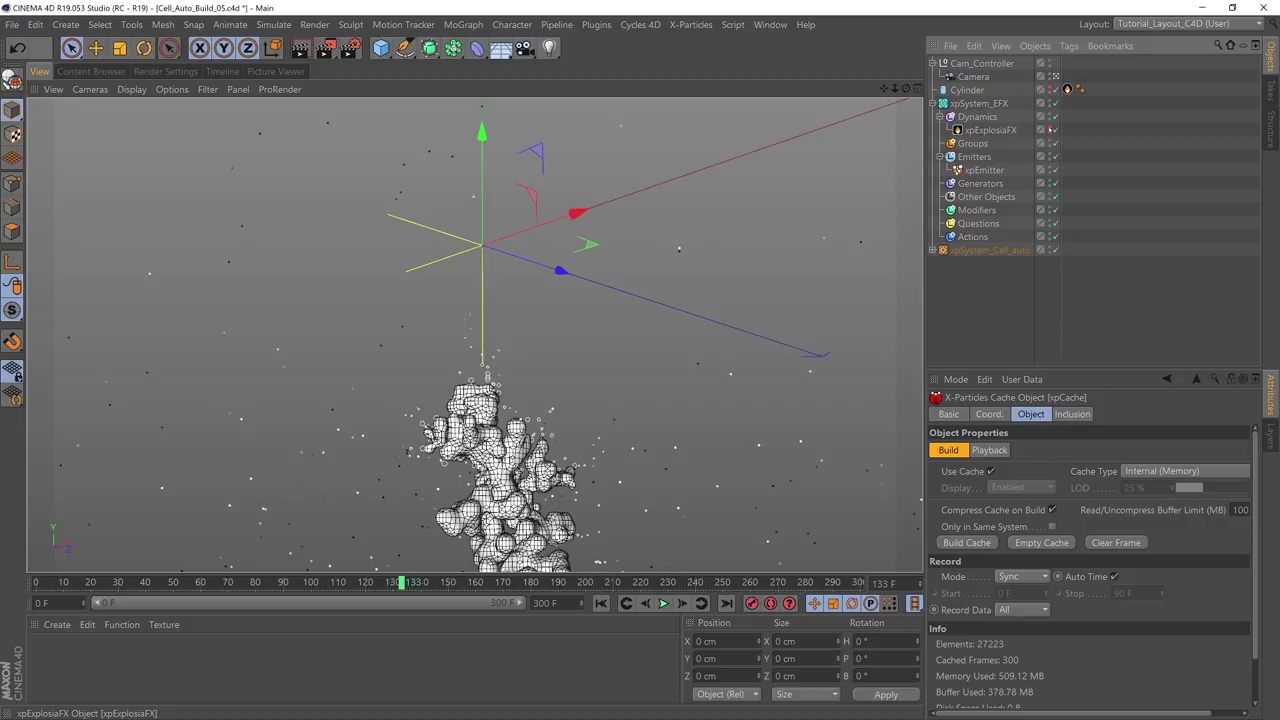
Step: Make xpExplosiaFX visible in the viewport, leave the camera view and play the smoke simulation from the first frame
click(1049, 130)
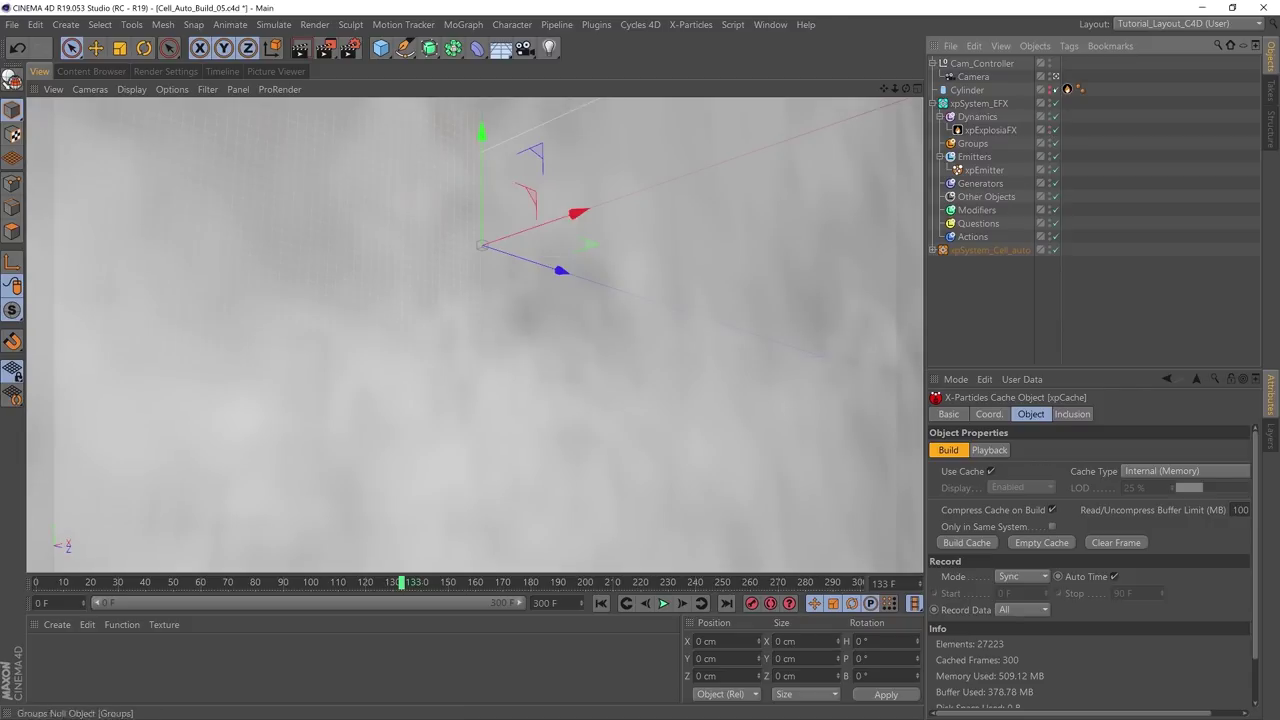
click(1054, 76)
click(1054, 76)
scroll(596, 554, down, 6)
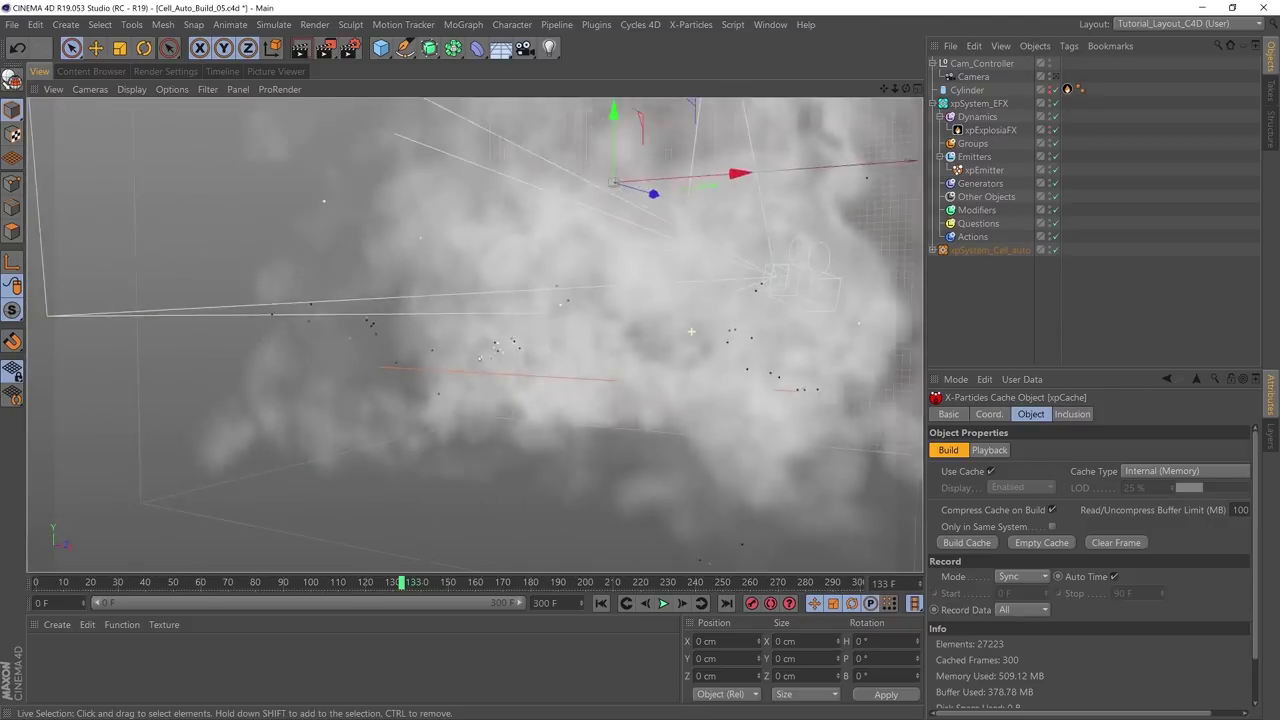
click(600, 603)
click(663, 603)
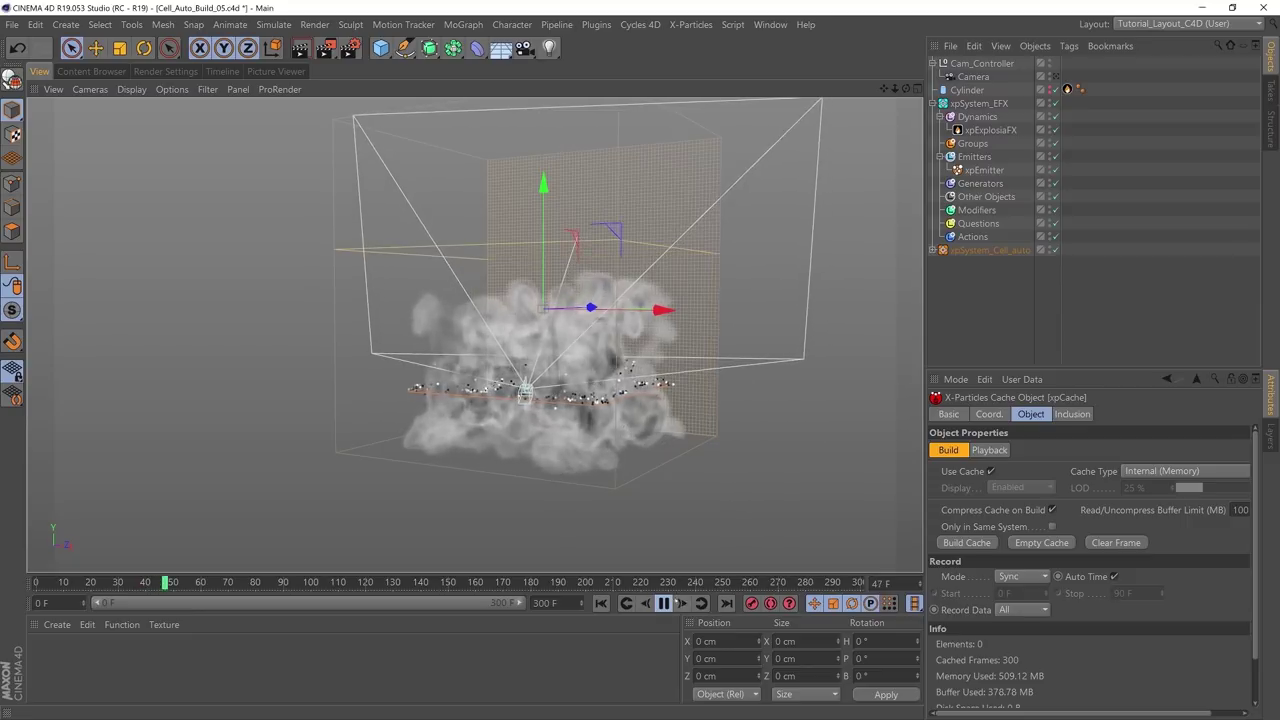
click(663, 603)
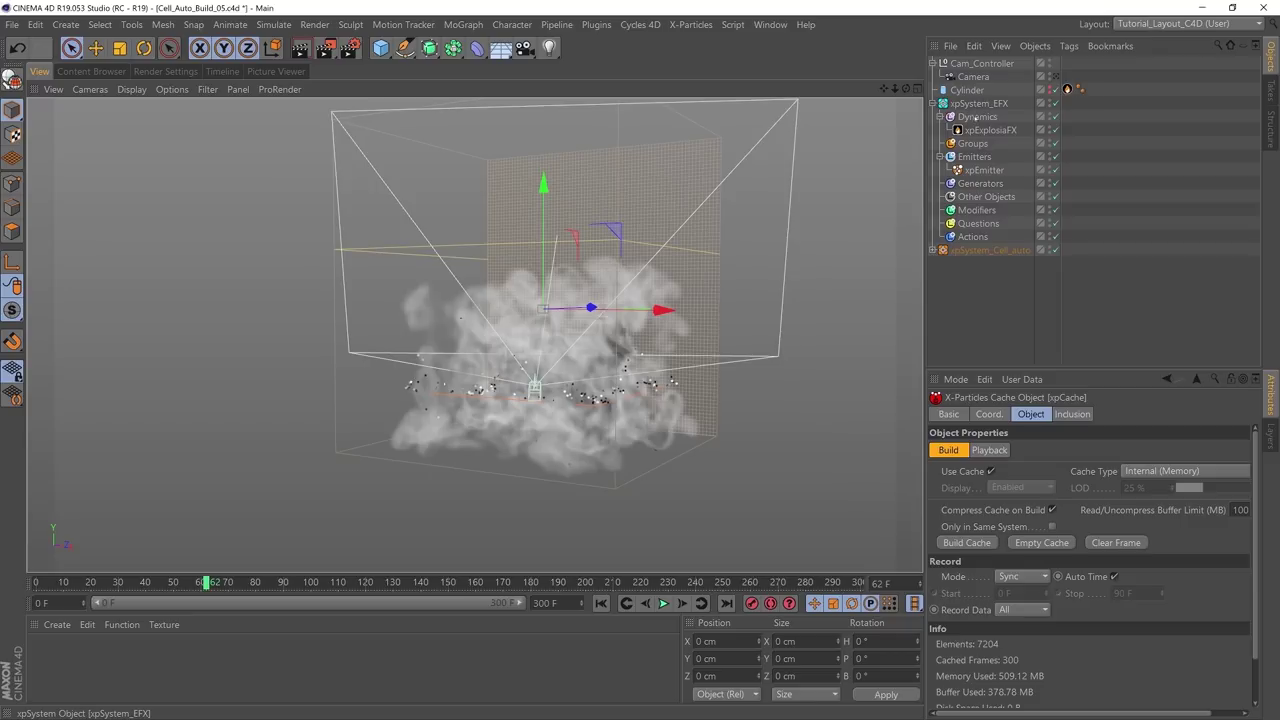
Step: Add a Cache Object to the Other Objects folder of xpSystem_EFX
click(986, 197)
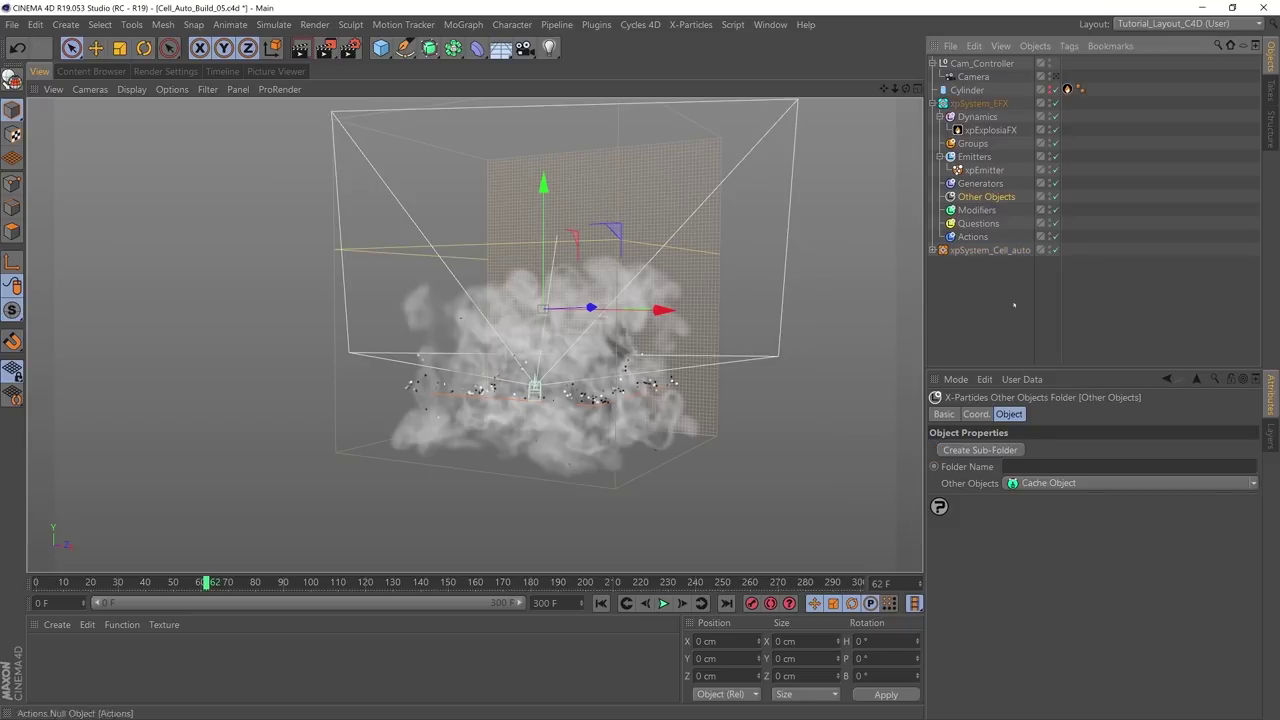
click(1253, 483)
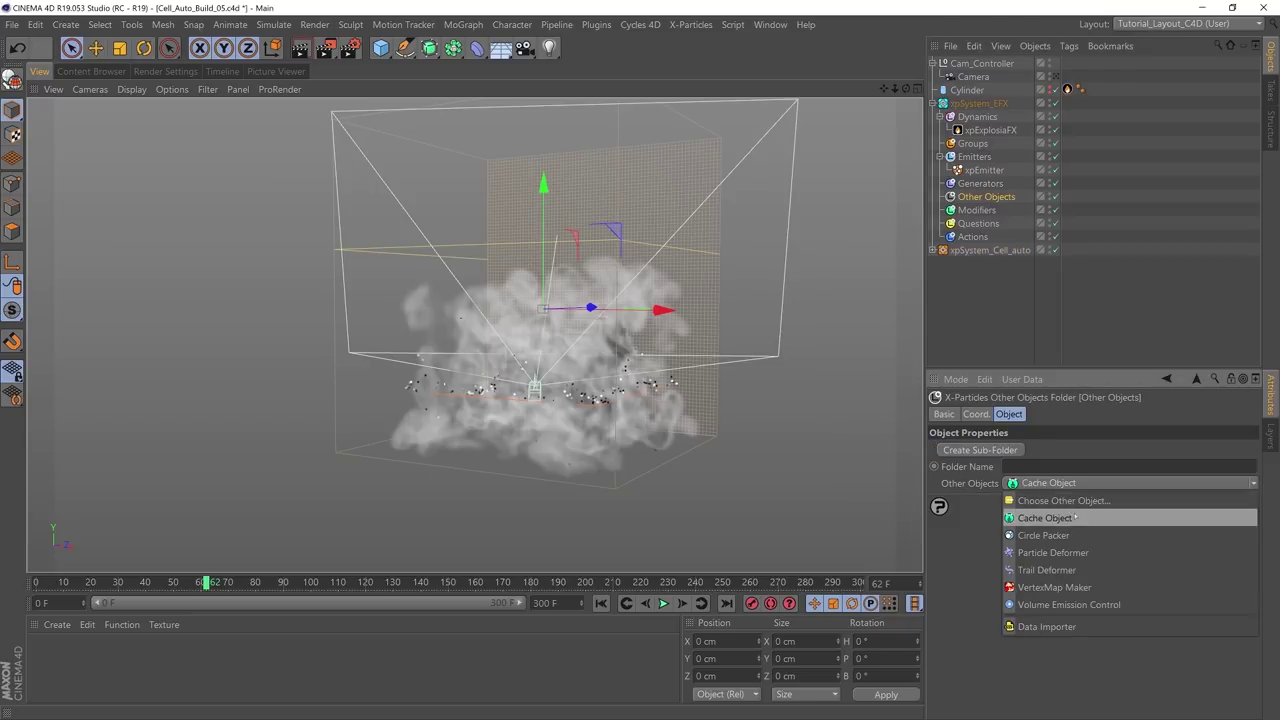
click(1046, 518)
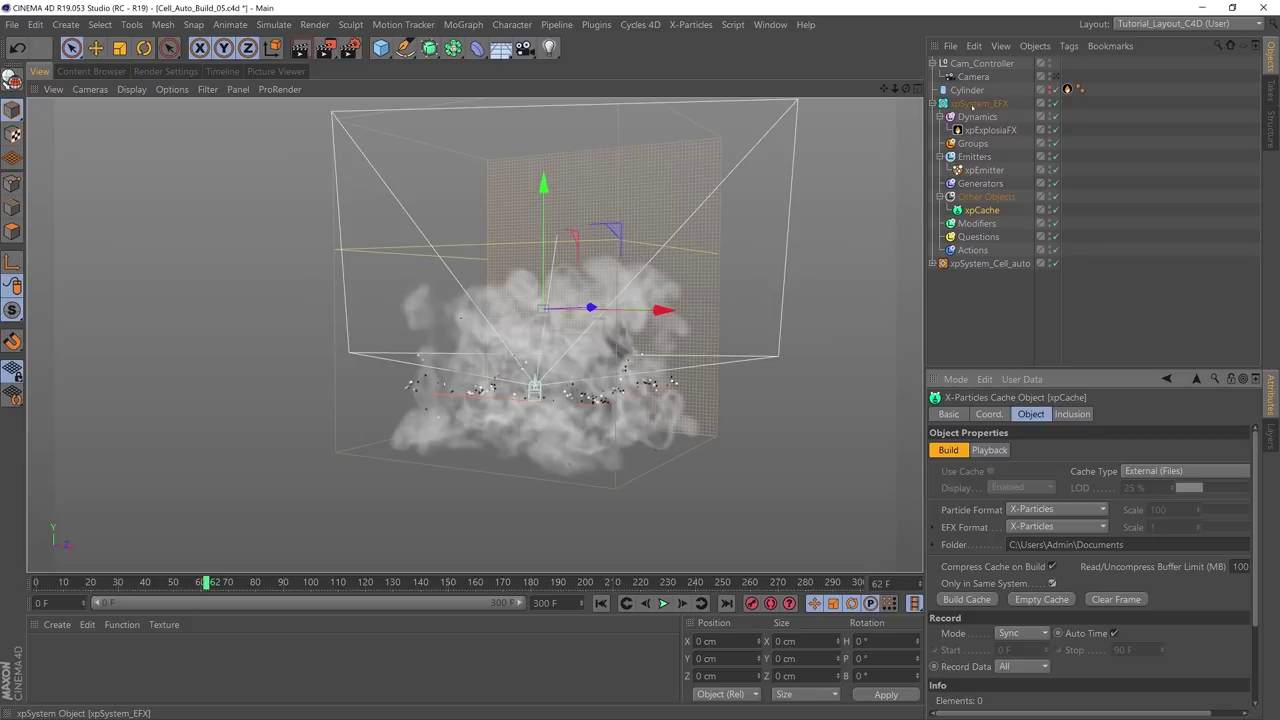
Step: Review the contents of xpSystem_Cell_auto and return to the expanded xpSystem_EFX hierarchy
click(932, 103)
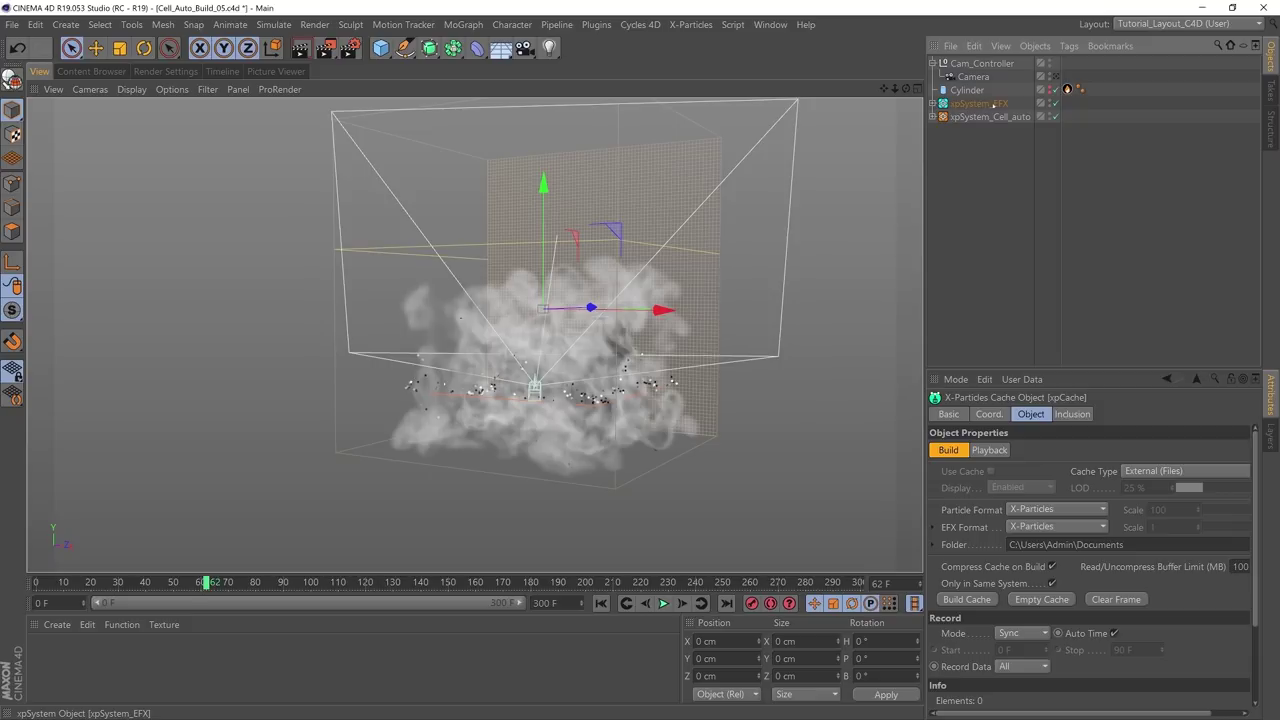
click(932, 117)
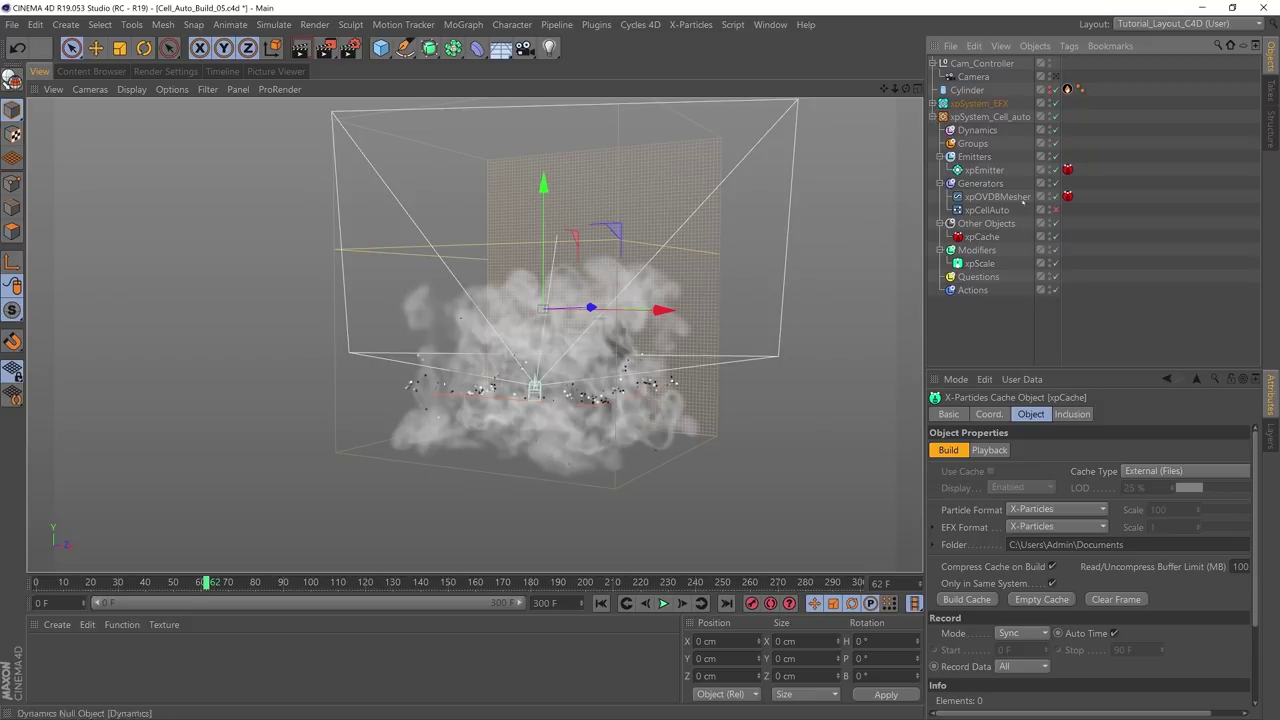
click(932, 117)
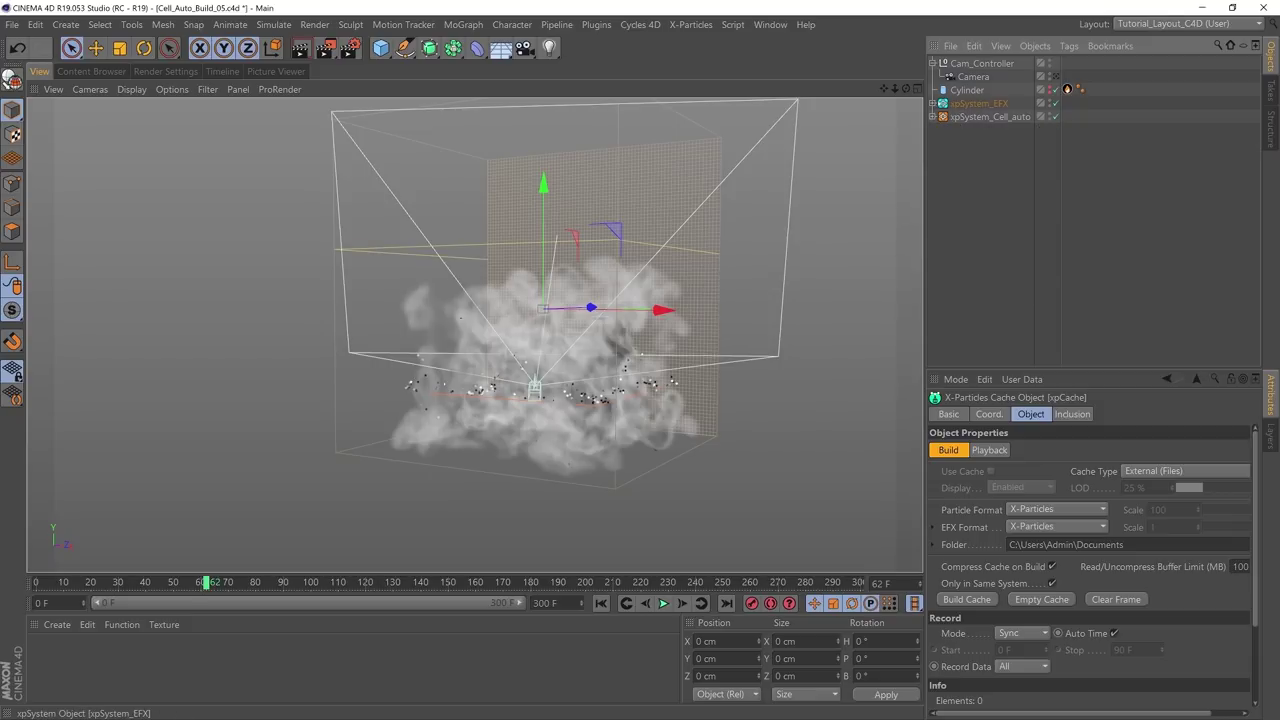
click(932, 103)
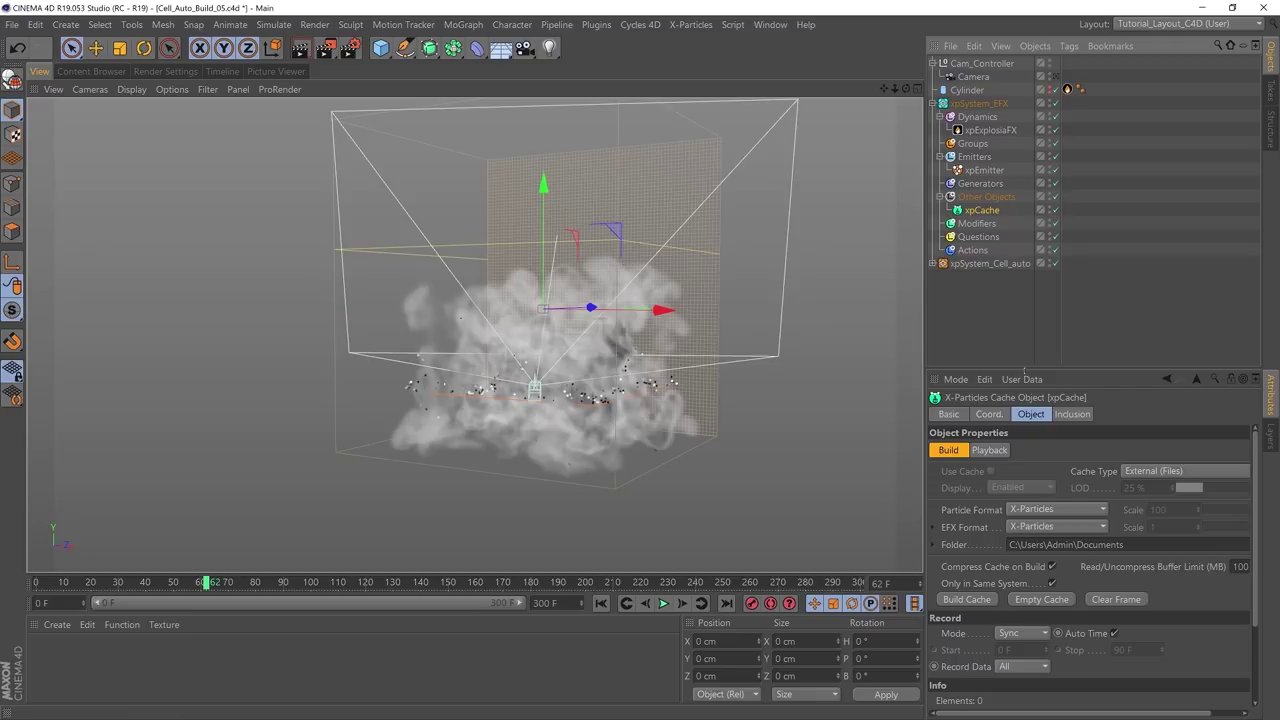
Step: Set the xpSystem_EFX cache type to Internal (Memory), check its inclusion settings and build the cache
click(1129, 471)
click(1132, 508)
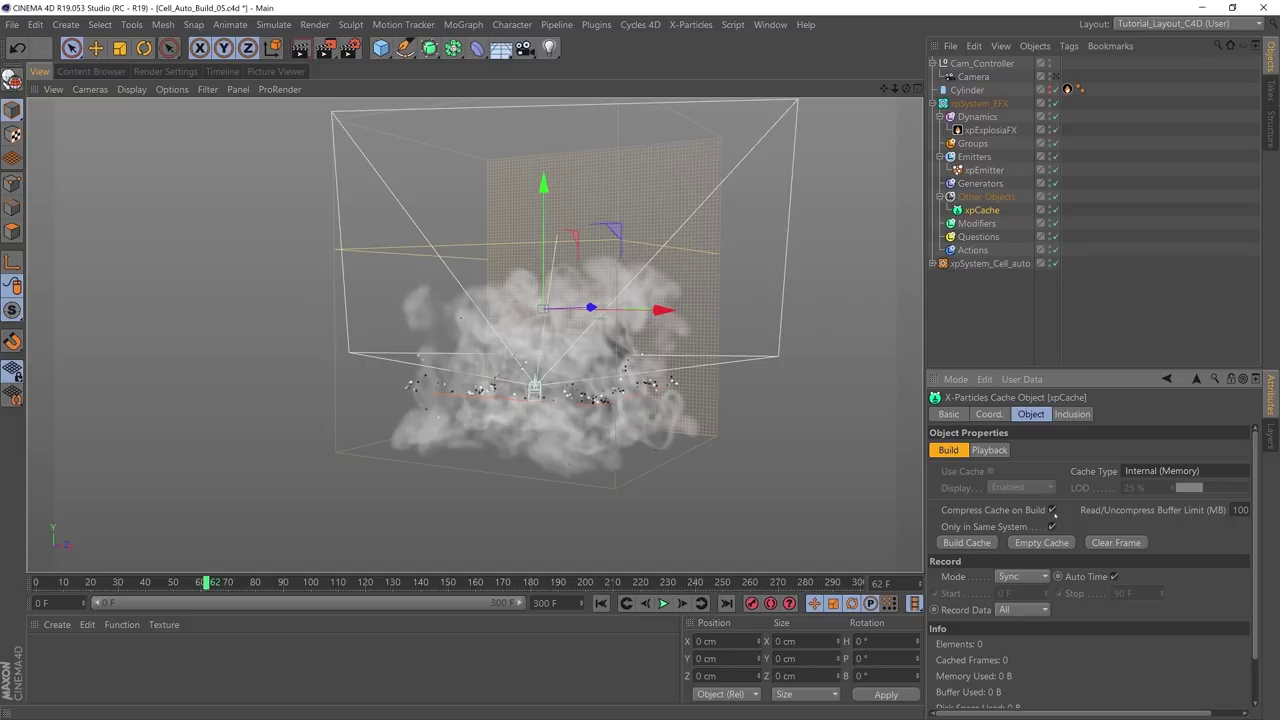
click(1072, 414)
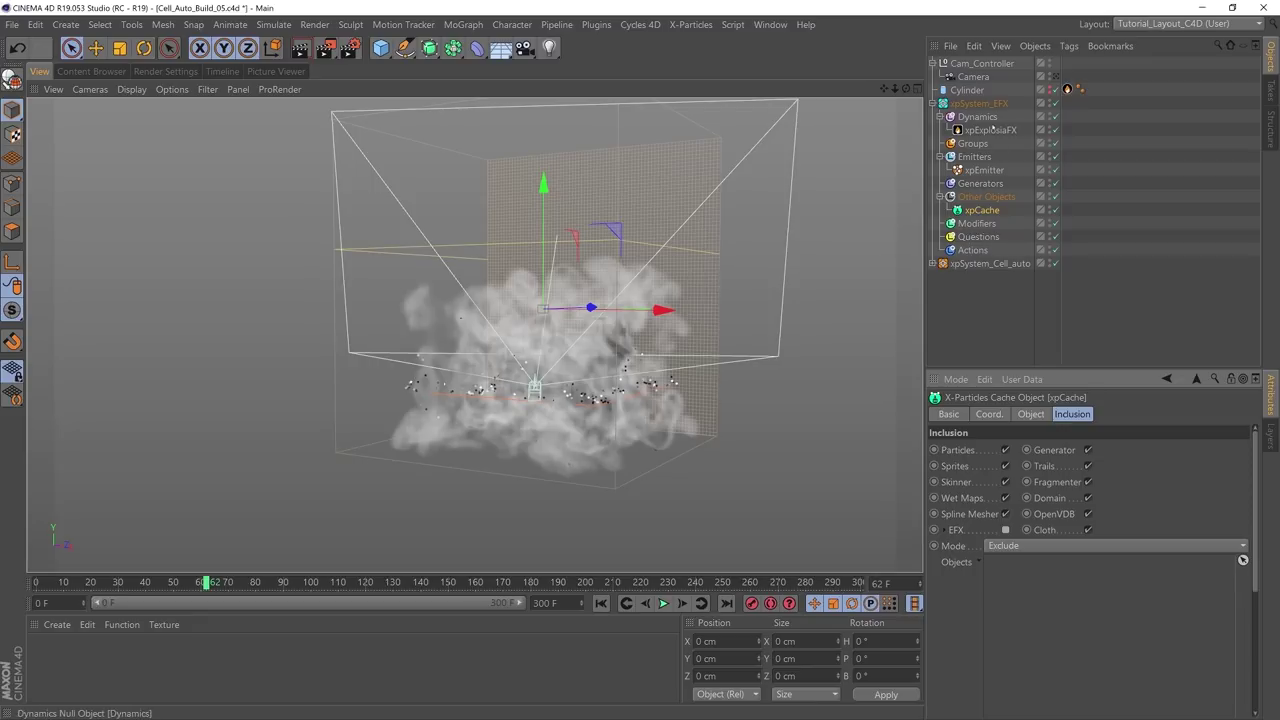
click(1030, 414)
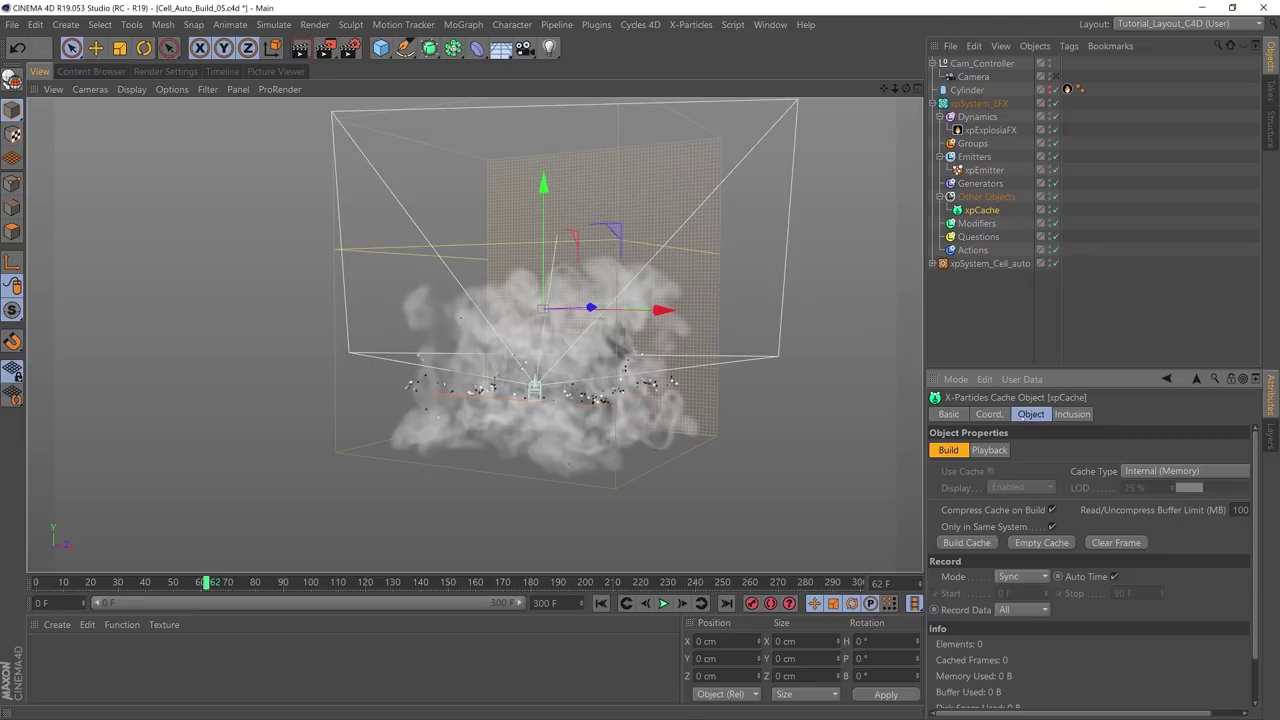
click(966, 542)
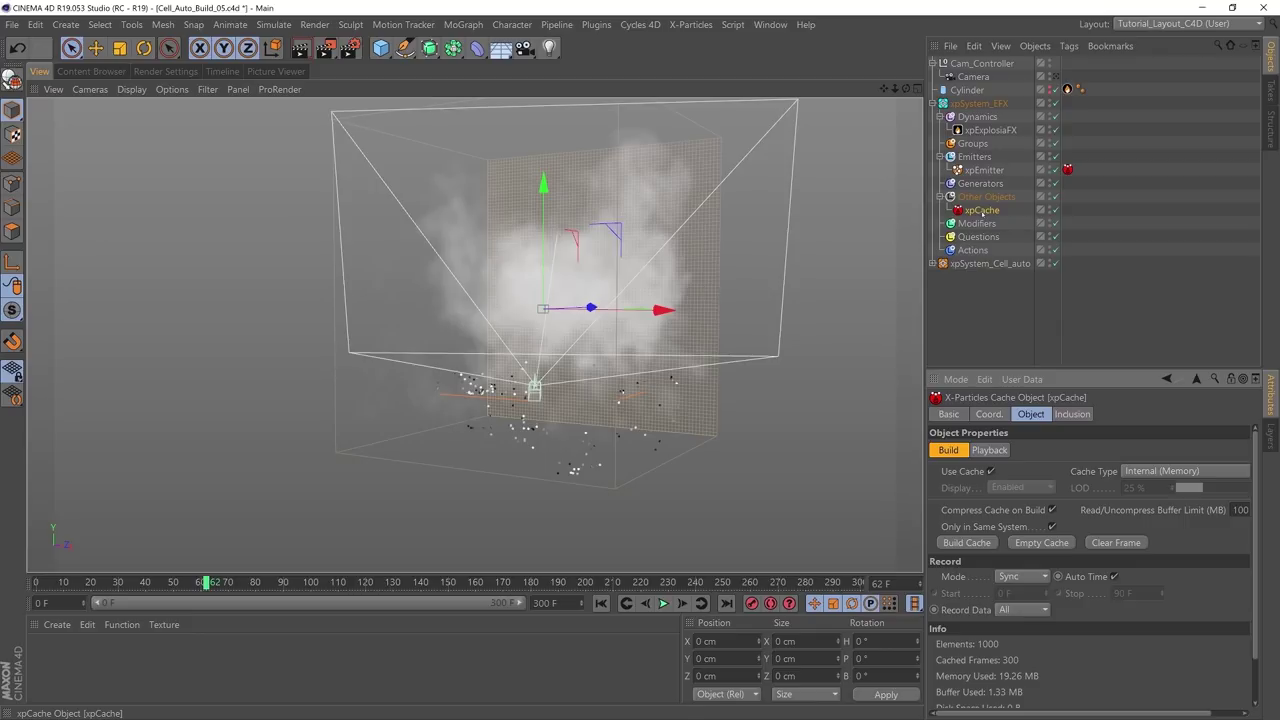
Step: Disable xpExplosiaFX and play the cached particles through the scene camera from the first frame
click(1055, 130)
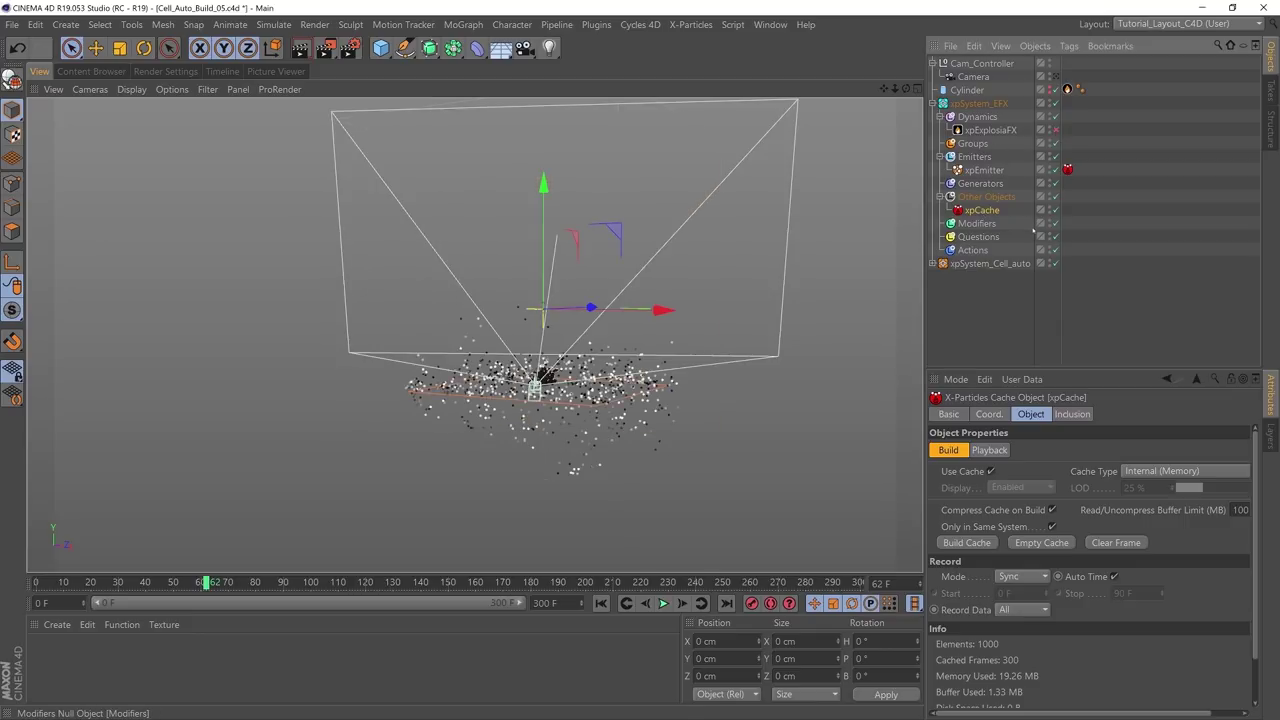
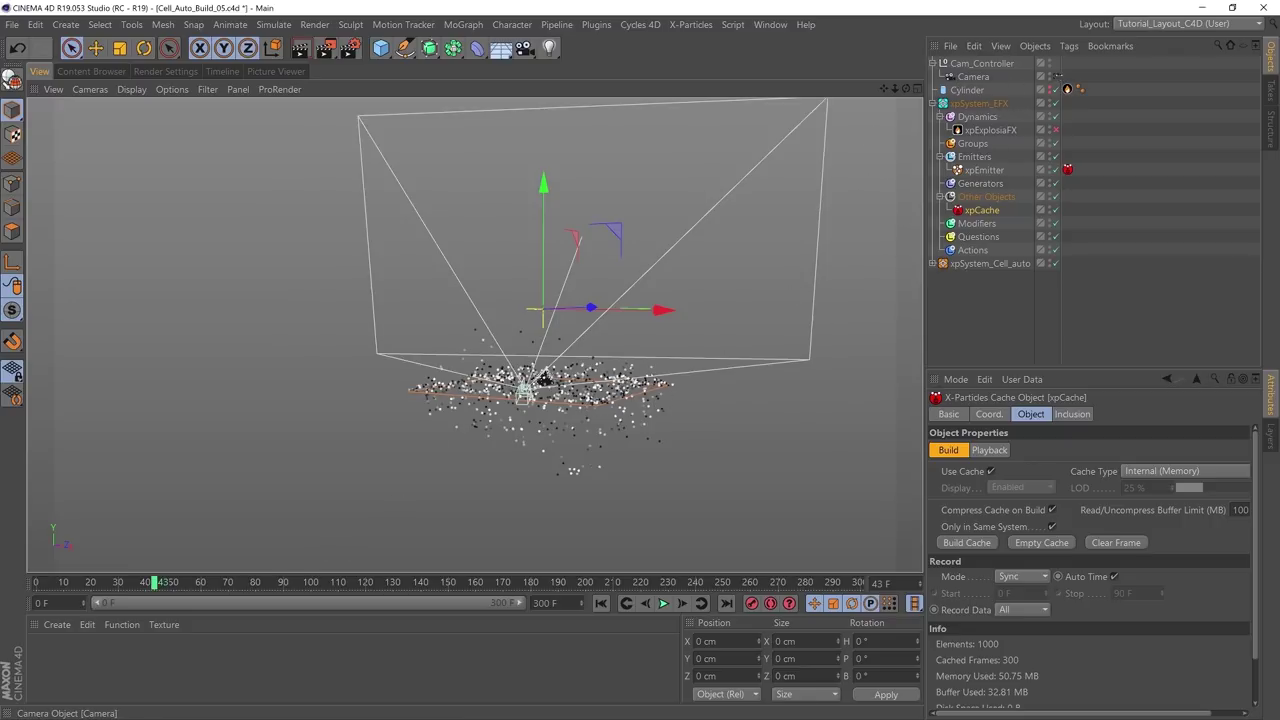
click(1055, 77)
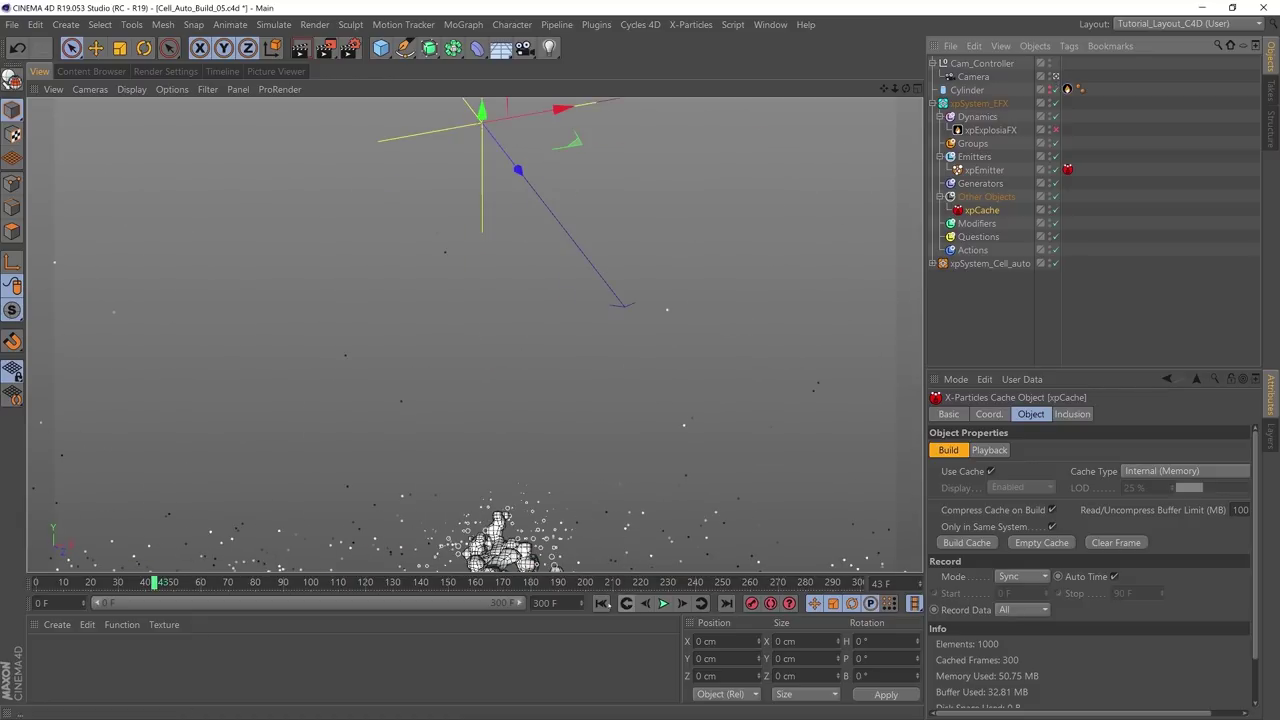
click(600, 603)
key(F8)
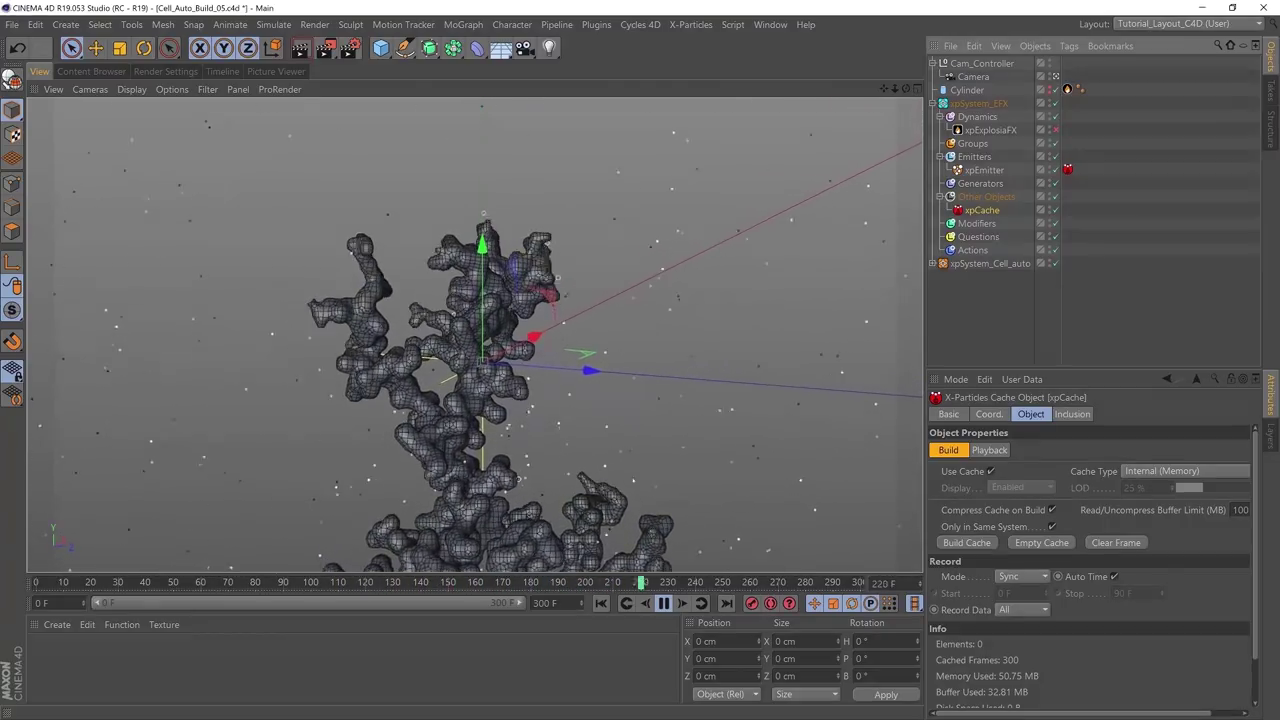
click(663, 603)
click(600, 603)
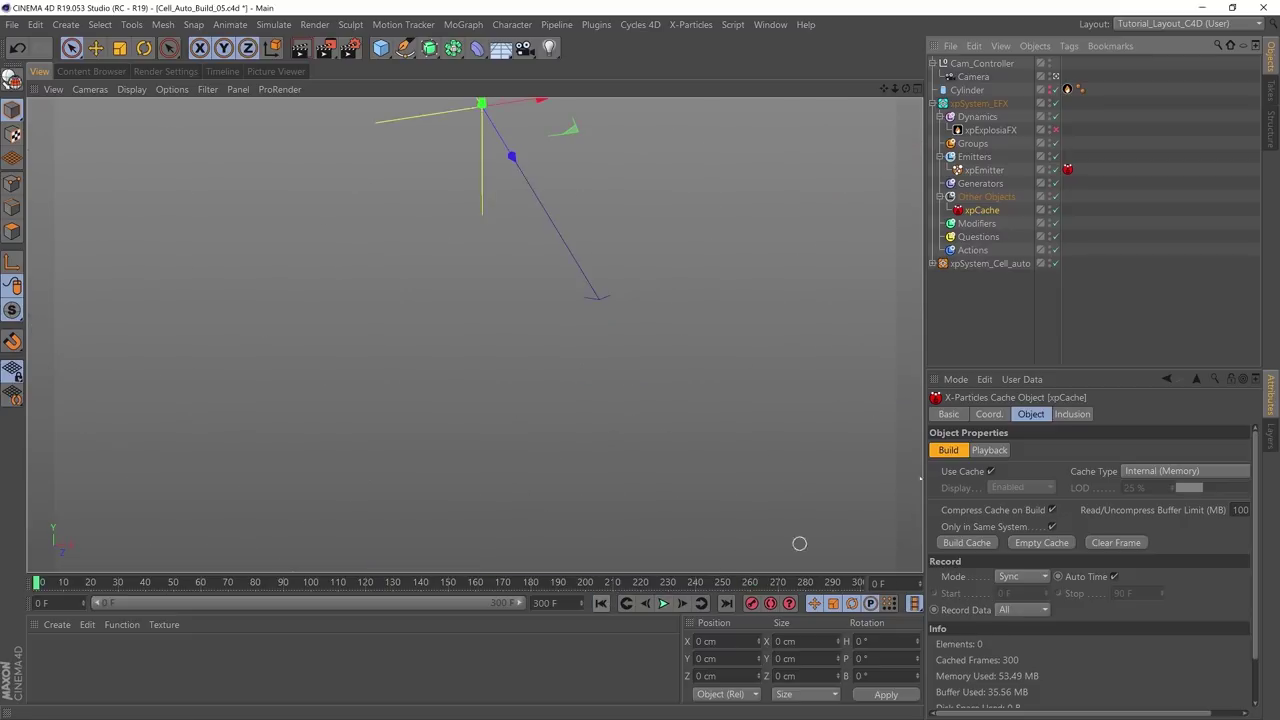
Step: Examine the coordinates of Cam_Controller and its child Camera, and play back the camera animation
click(984, 63)
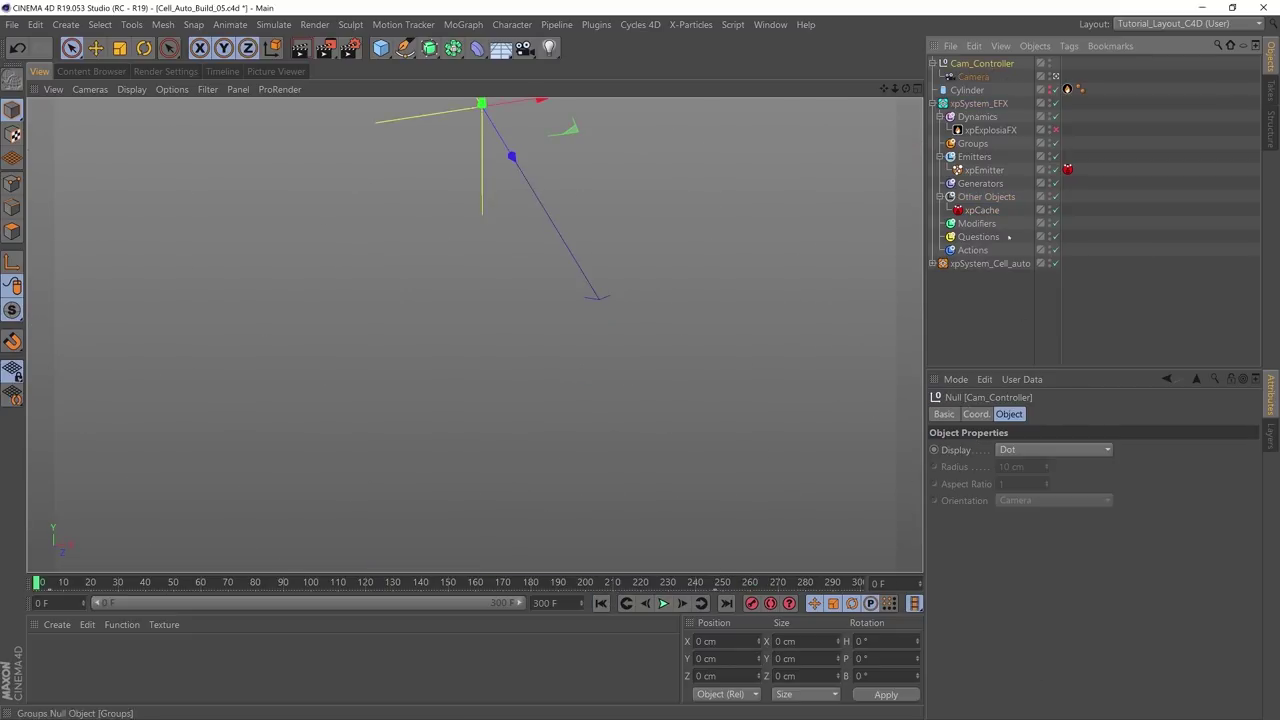
click(975, 414)
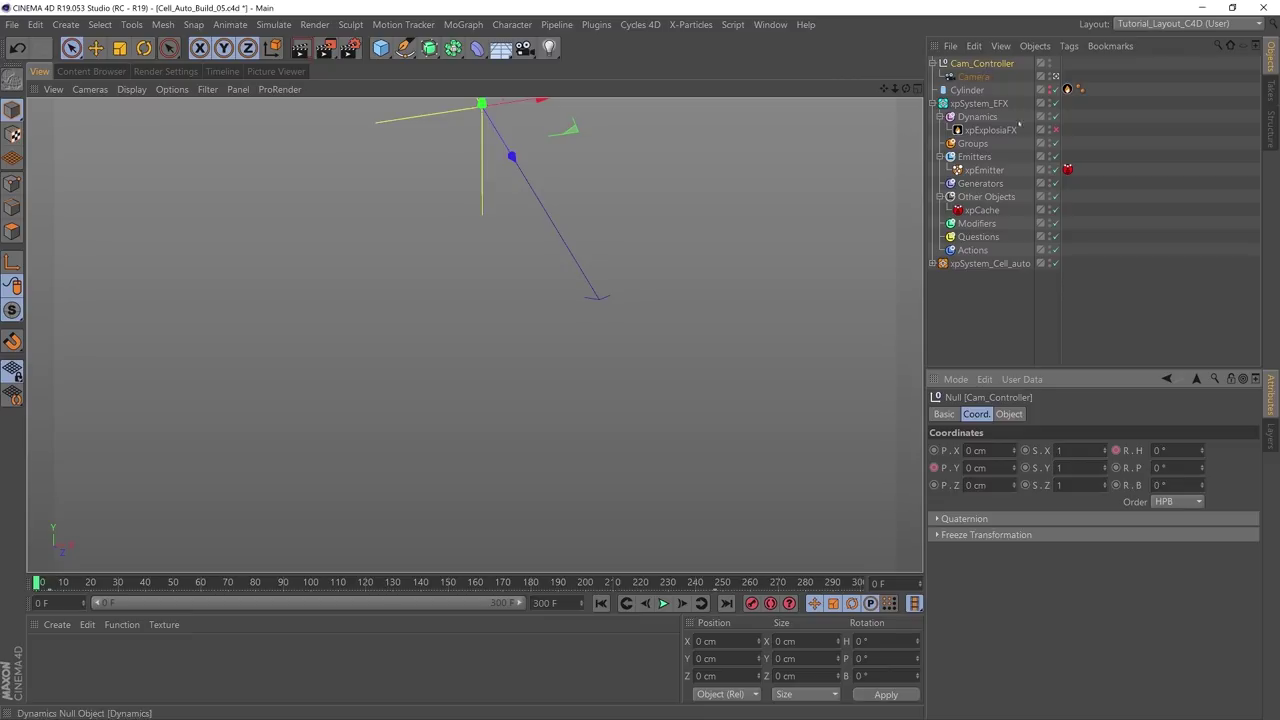
click(975, 77)
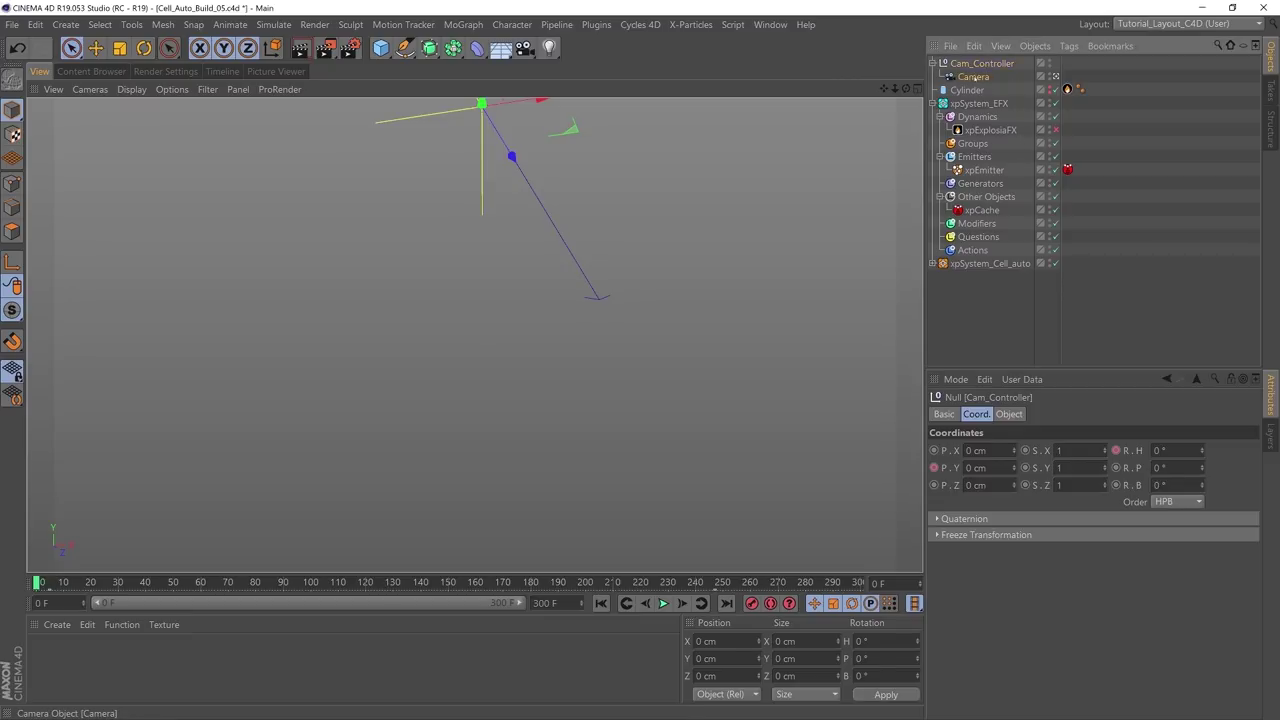
key(F8)
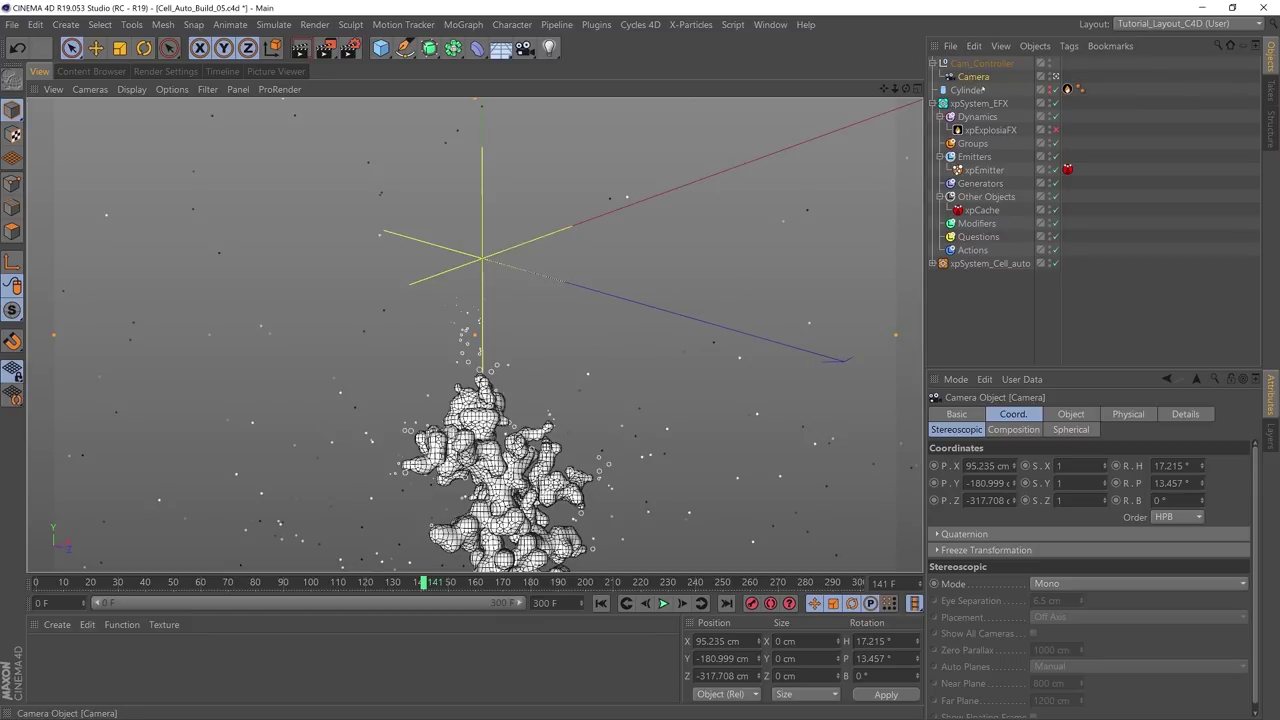
Step: Add a Protection tag to the Camera under Cam_Controller to lock its position, scale and rotation
click(1069, 46)
mouse_move(1097, 70)
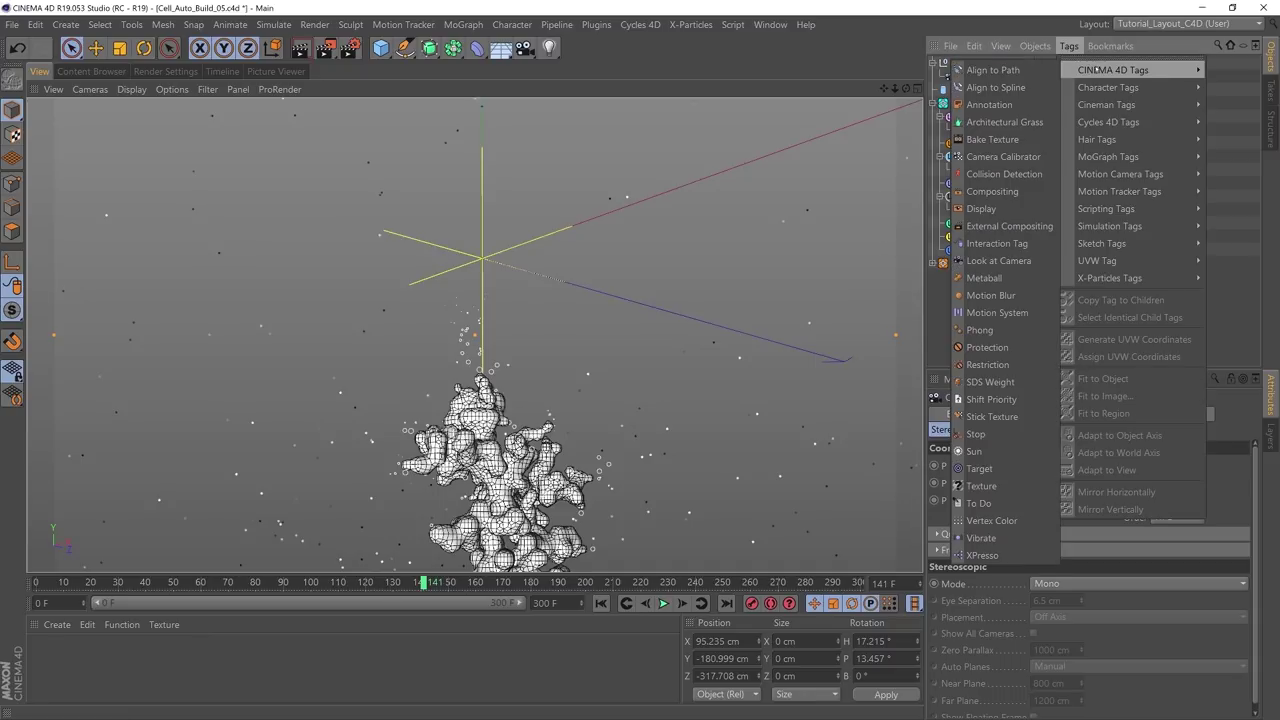
click(987, 348)
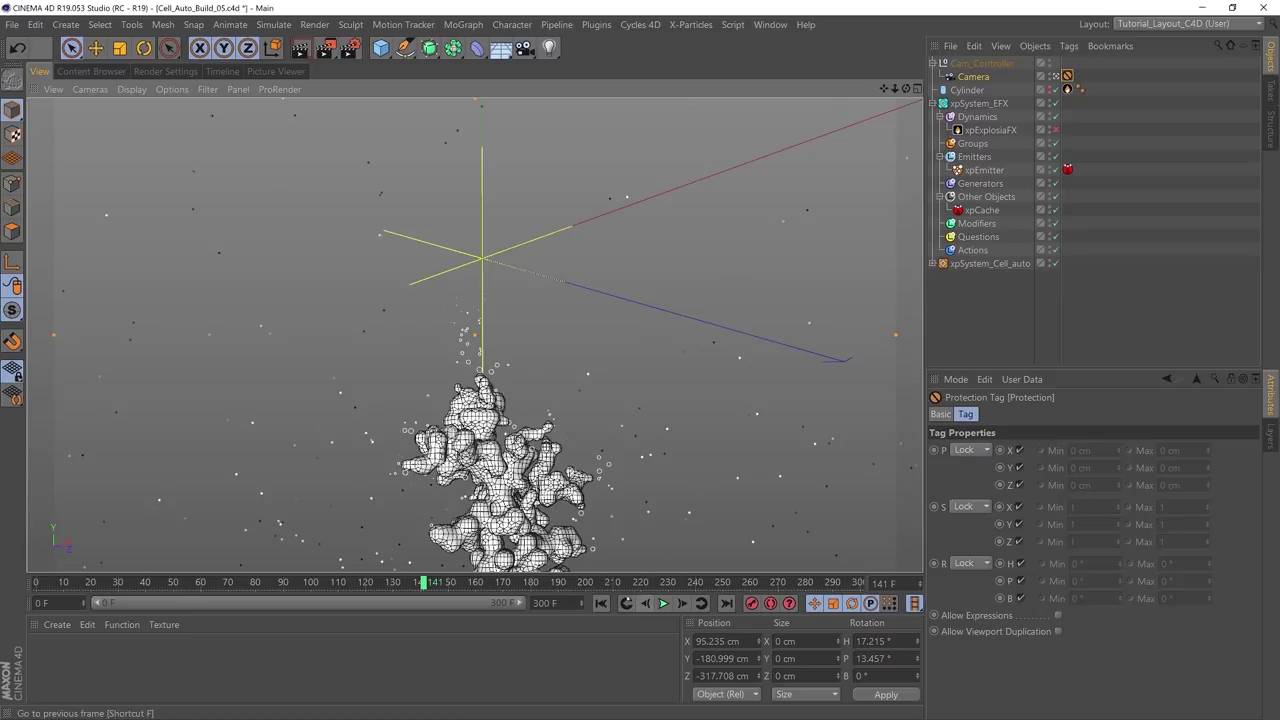
Step: Play back the camera animation through the scene camera and return to the first frame
click(626, 603)
click(663, 603)
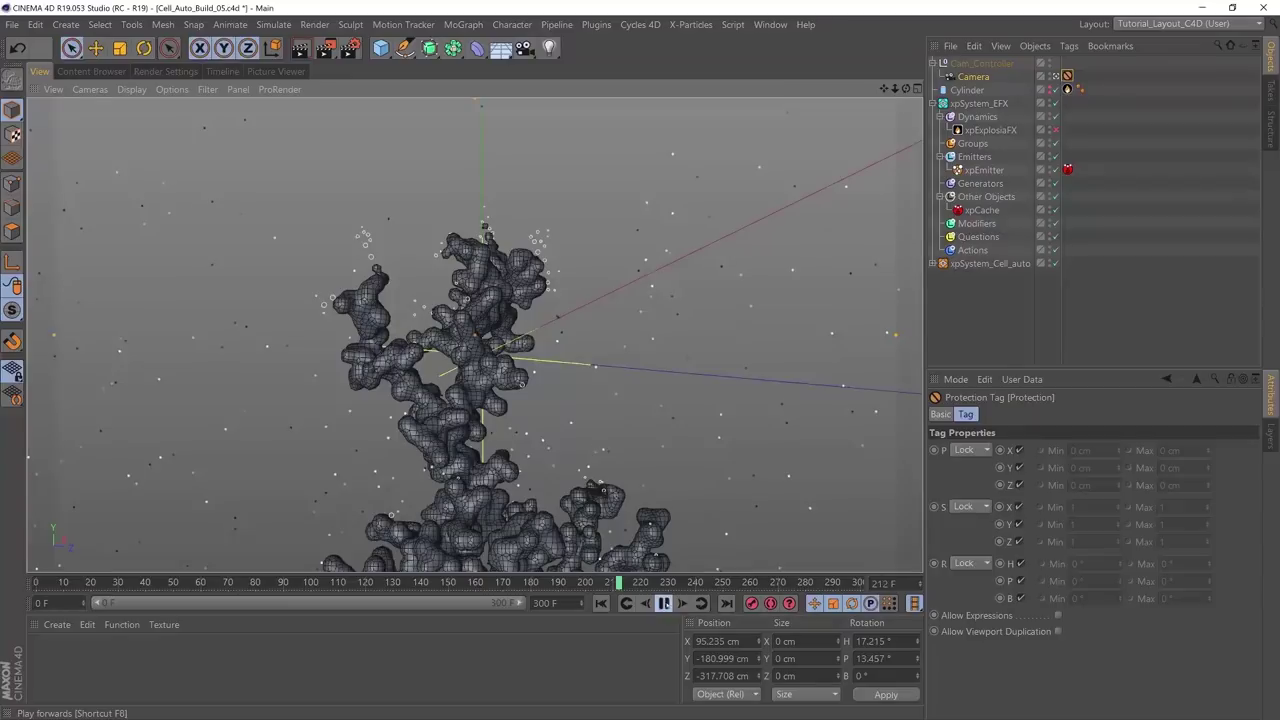
click(663, 603)
click(600, 603)
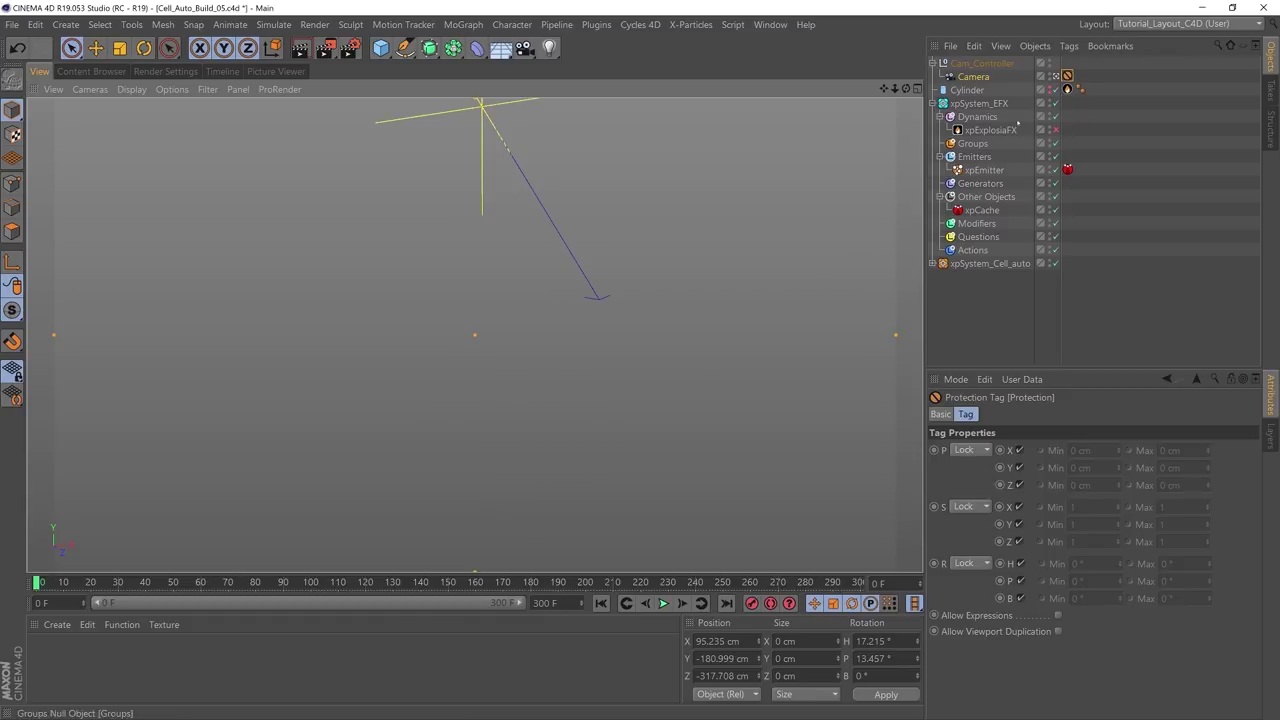
Step: Switch to the Tutorial_Layout_Cycles4D layout and view the scene from outside the scene camera
click(1180, 23)
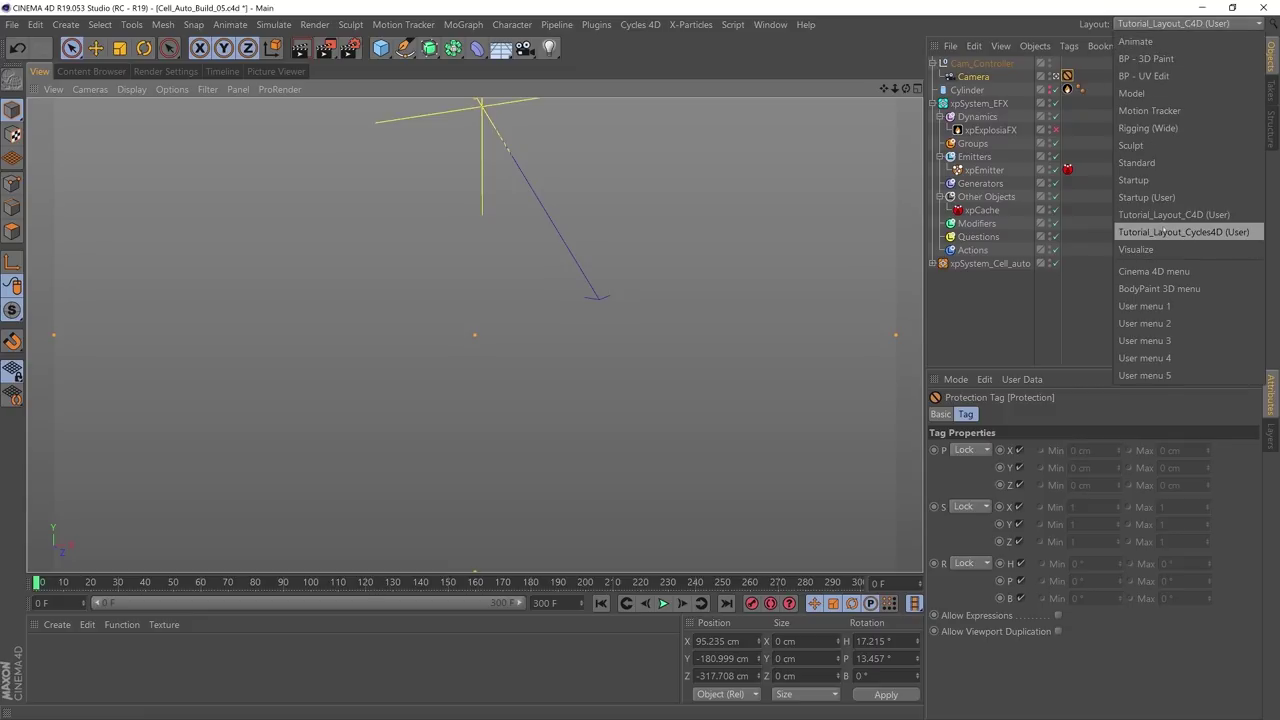
click(1168, 232)
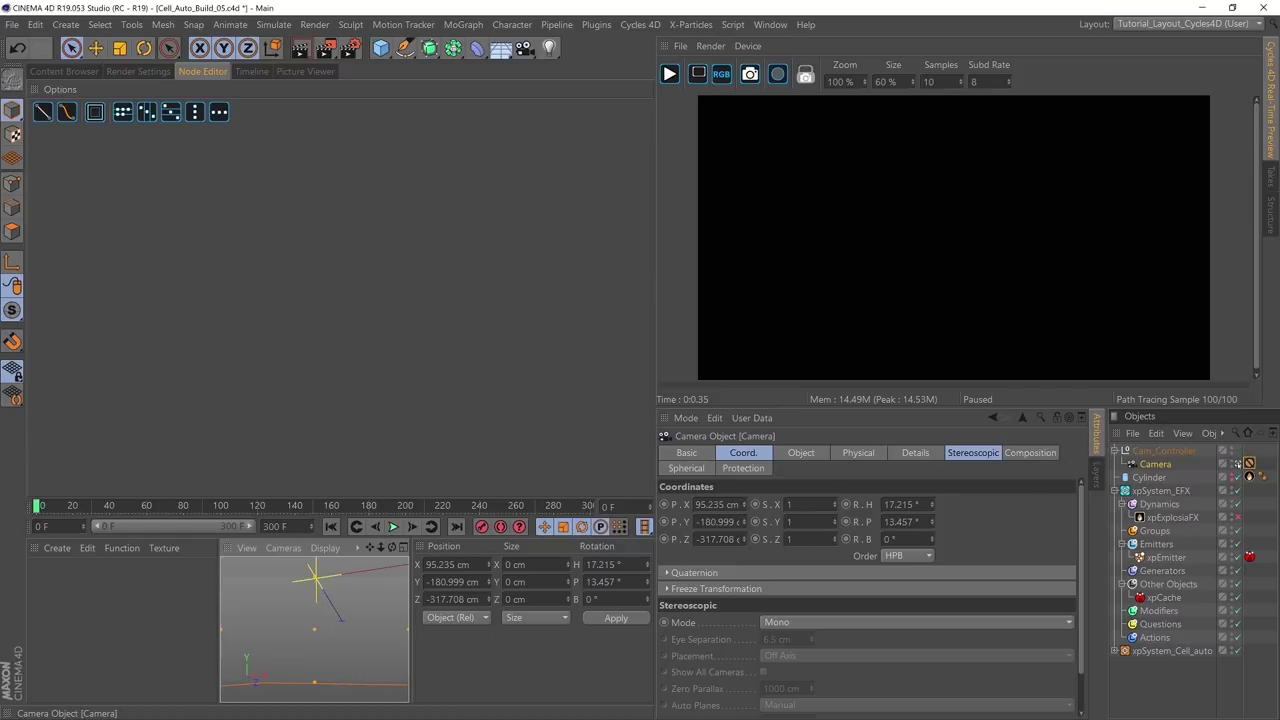
click(1237, 465)
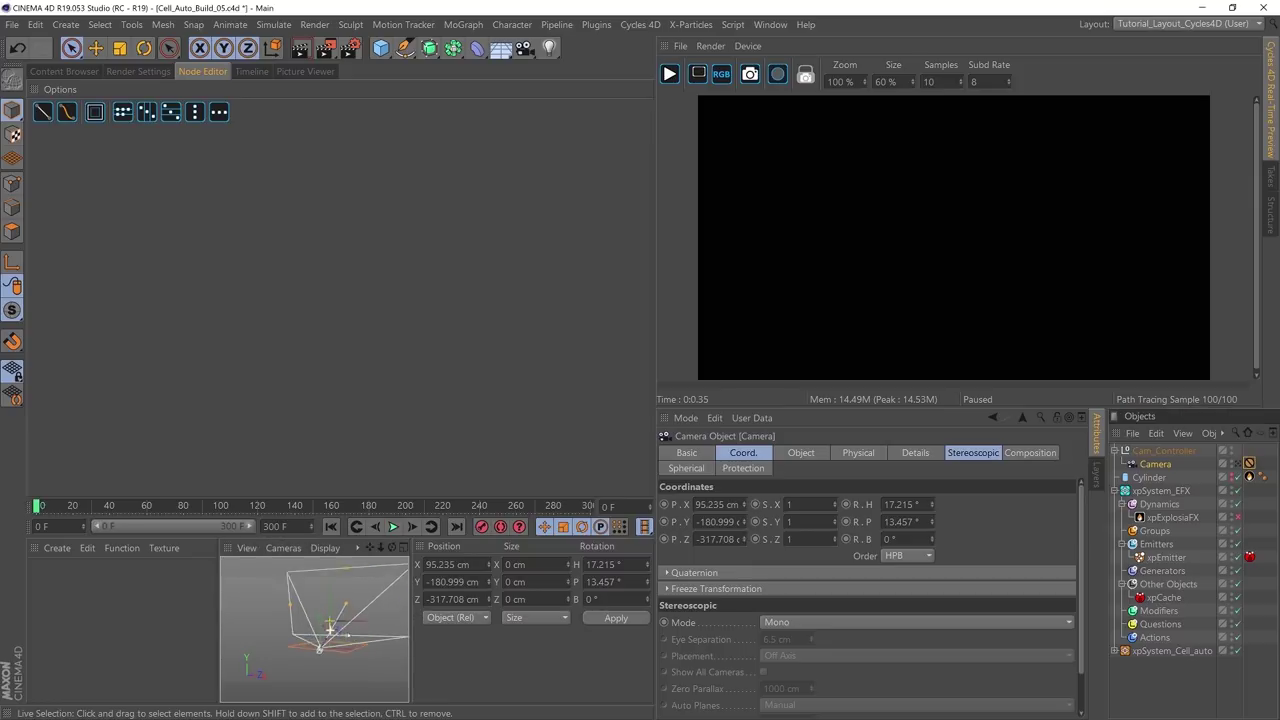
mouse_move(330, 628)
alt+mouse_down()
mouse_move(337, 594)
mouse_move(330, 612)
alt+mouse_up()
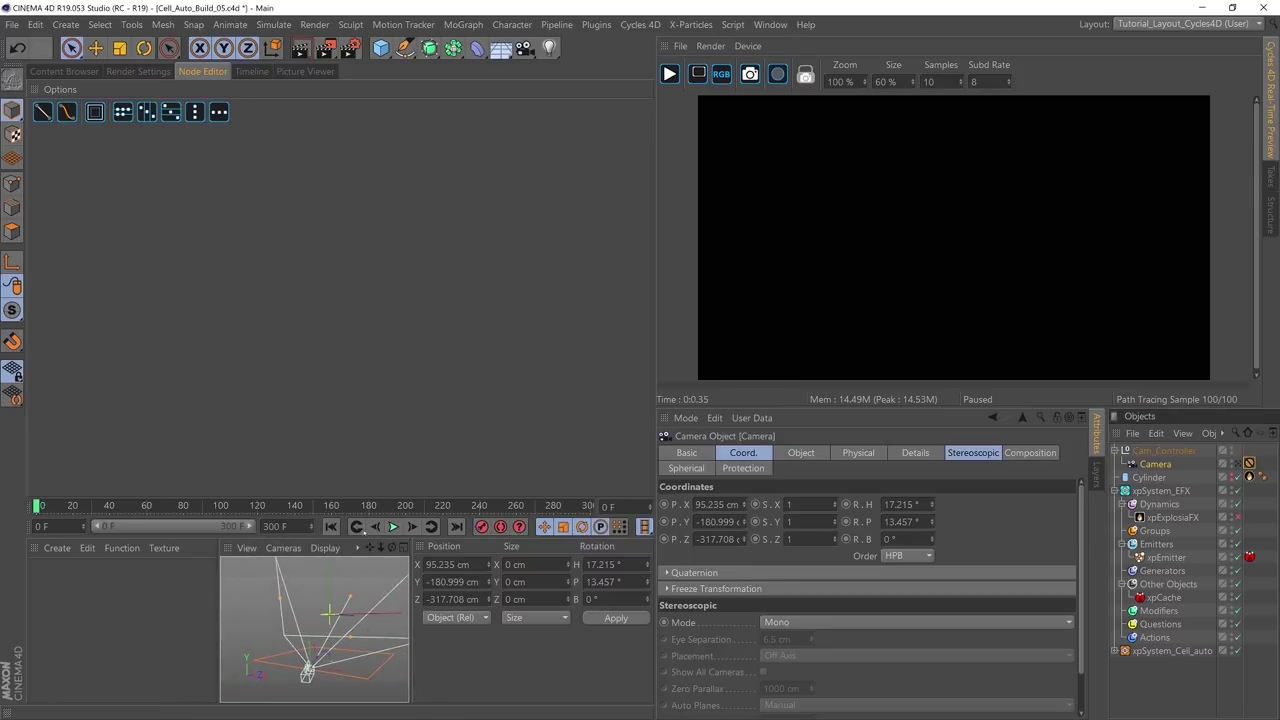
Step: Play the animation to frame 163 and start the Cycles 4D real-time preview
click(392, 526)
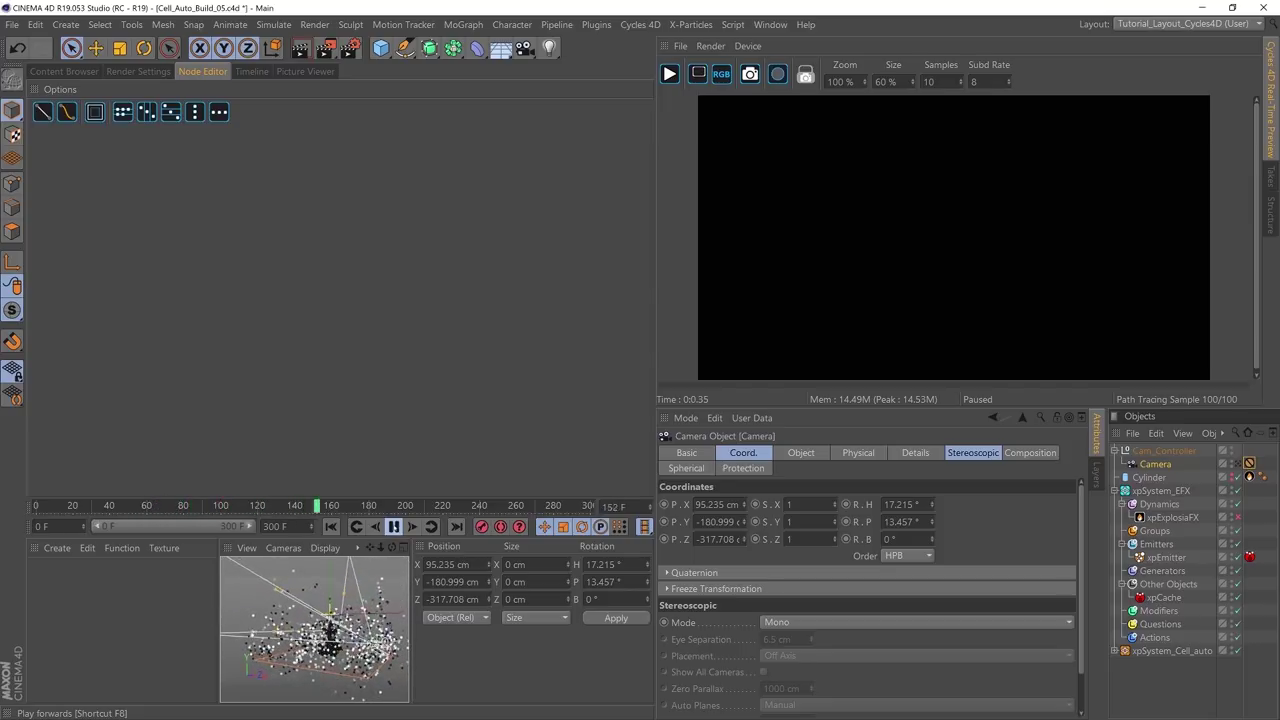
click(392, 526)
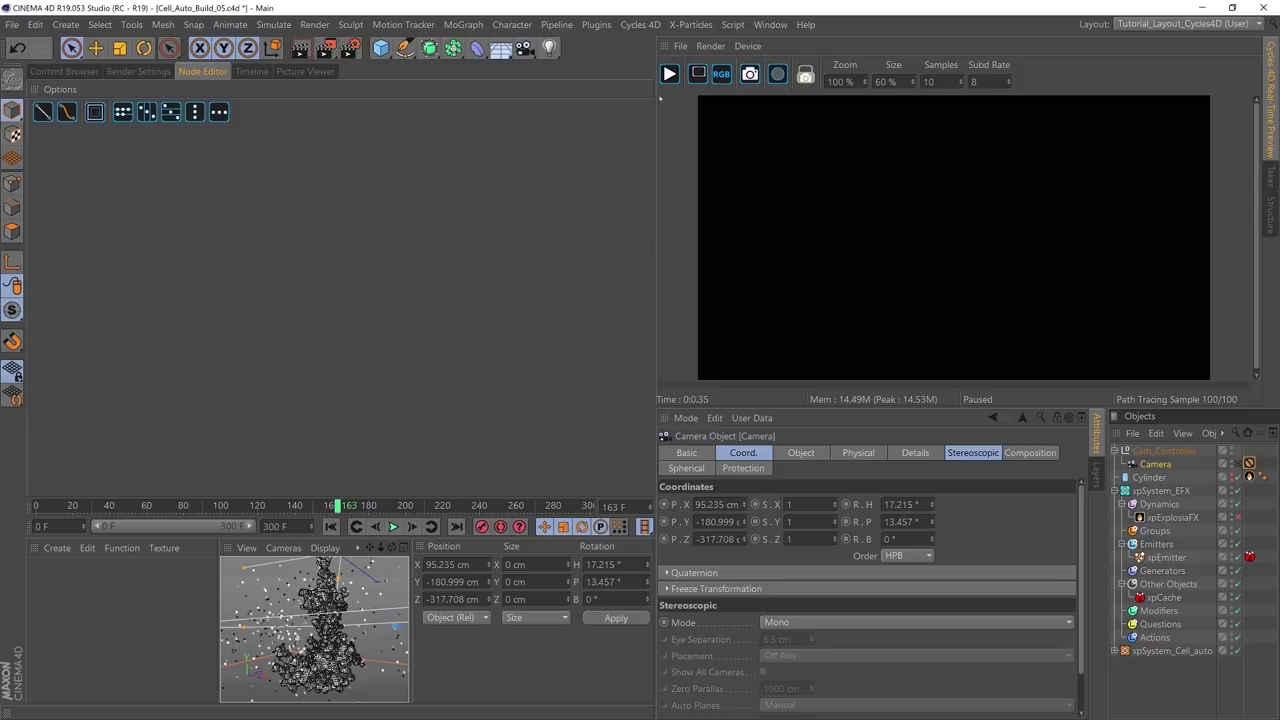
click(670, 74)
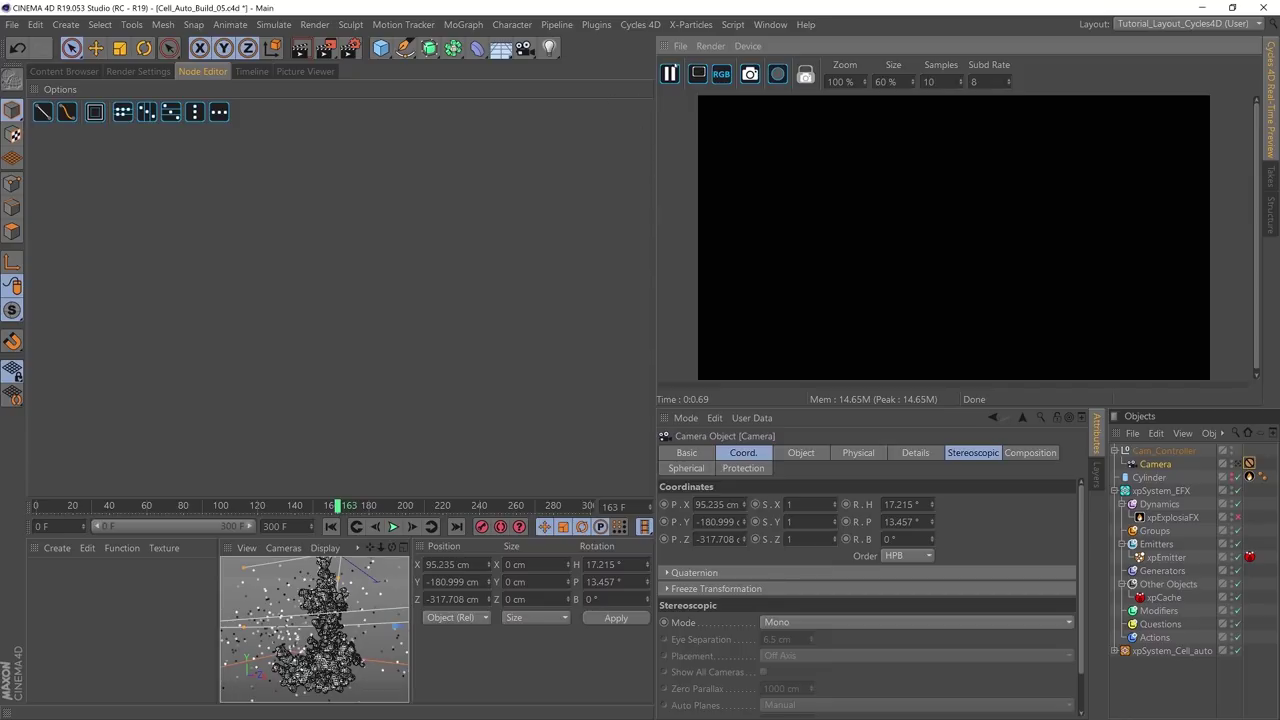
Step: Add a cyEnvironment object to the scene and check its Background Material texture tag
click(640, 24)
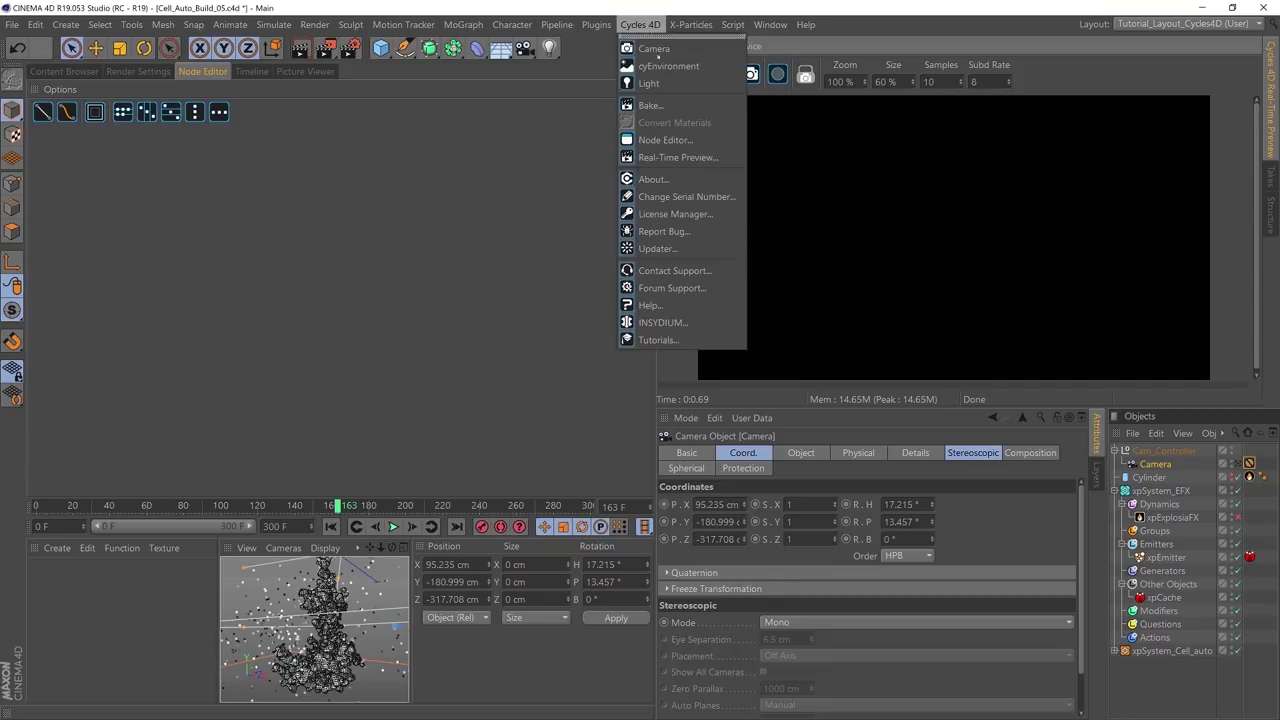
click(668, 66)
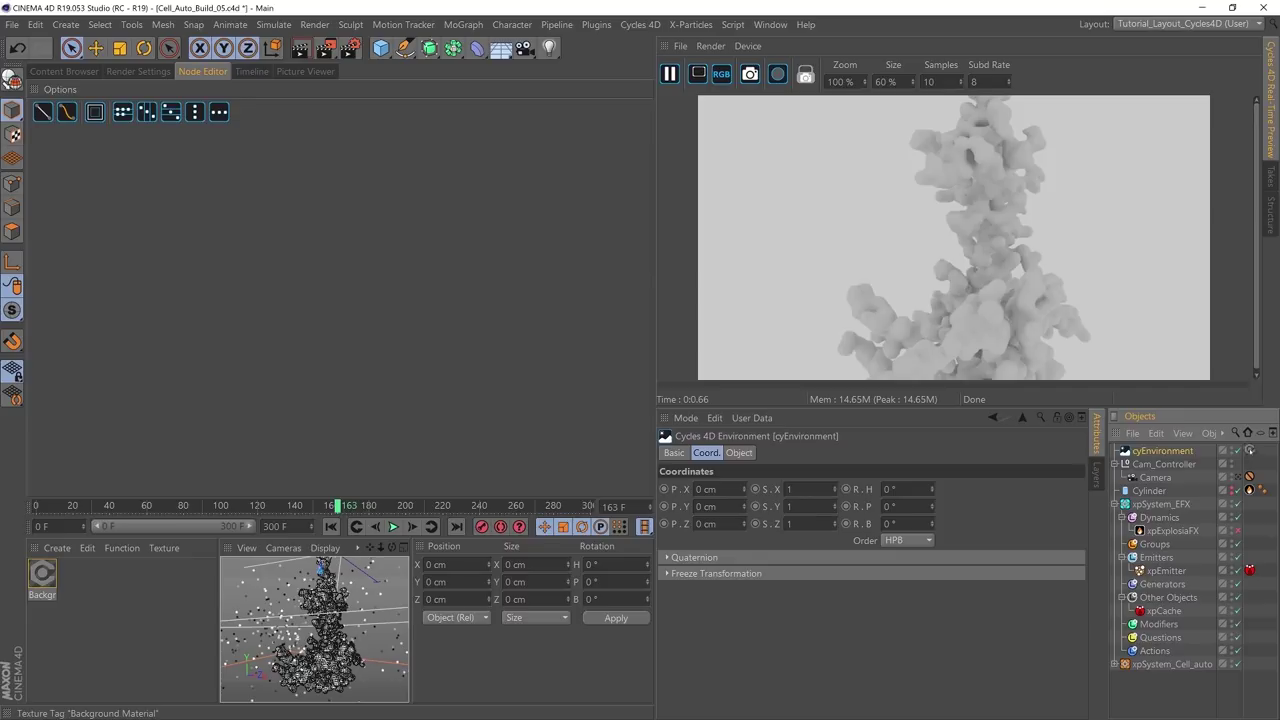
click(1249, 451)
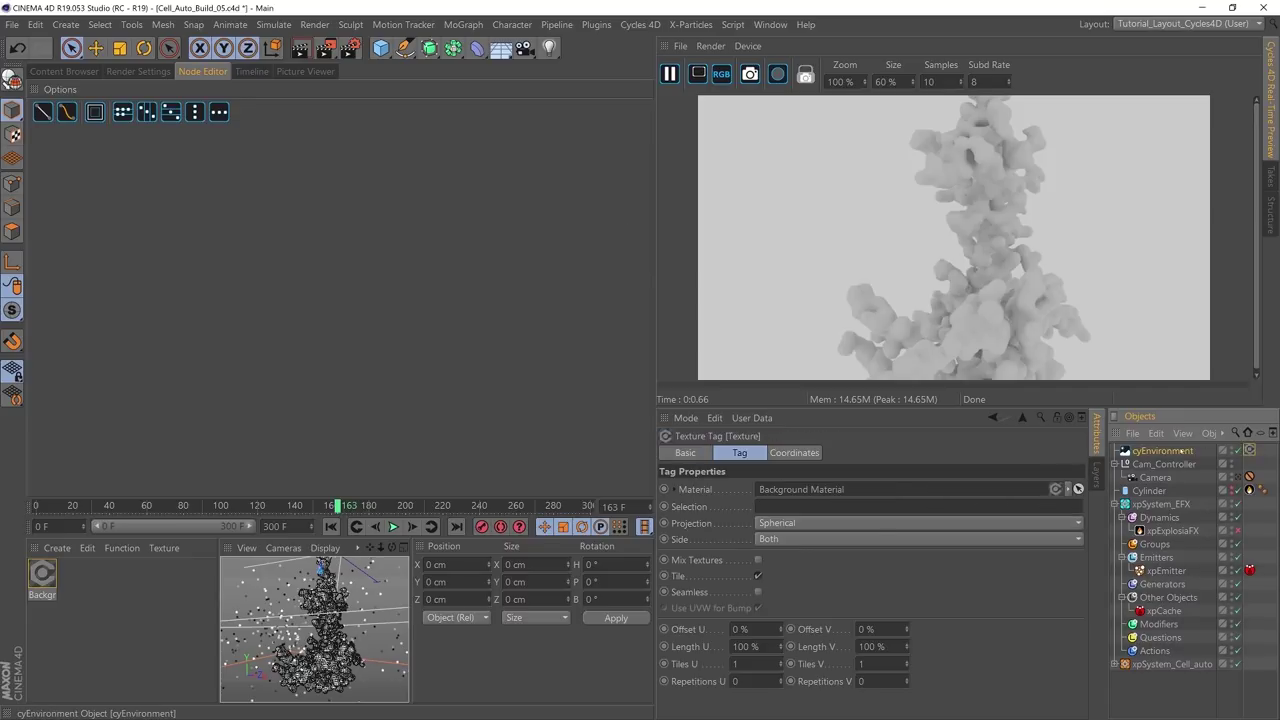
click(1176, 451)
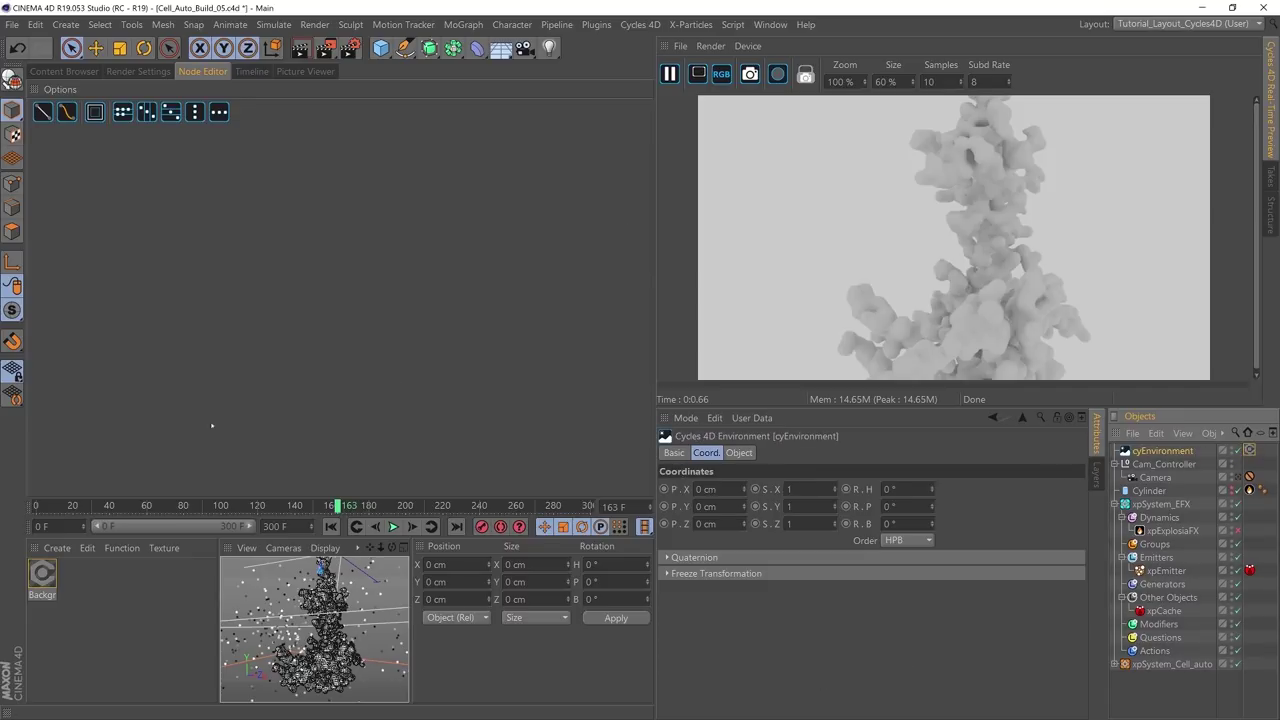
Step: Open the Background Material in the node editor and space the Background and Output nodes apart
double_click(42, 574)
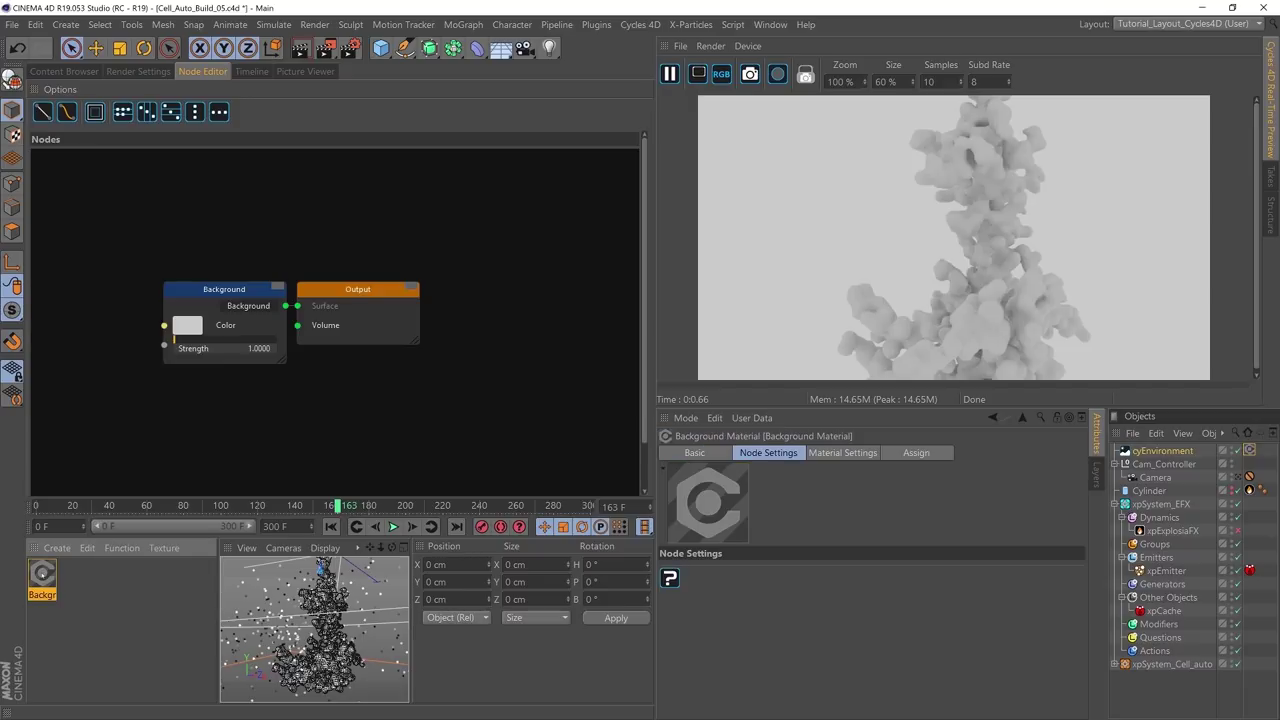
drag(383, 297, 530, 274)
drag(282, 325, 320, 287)
click(284, 299)
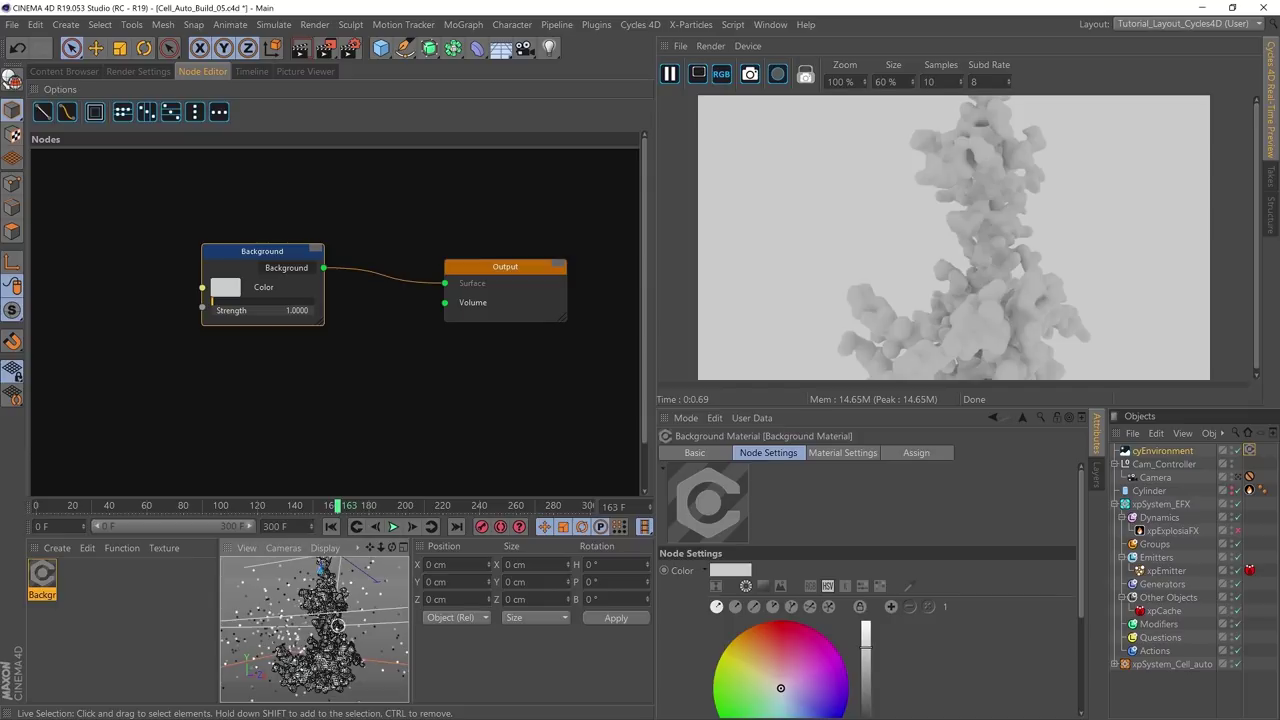
mouse_move(338, 626)
alt+mouse_down()
mouse_move(300, 630)
mouse_move(330, 618)
mouse_move(326, 630)
alt+mouse_up()
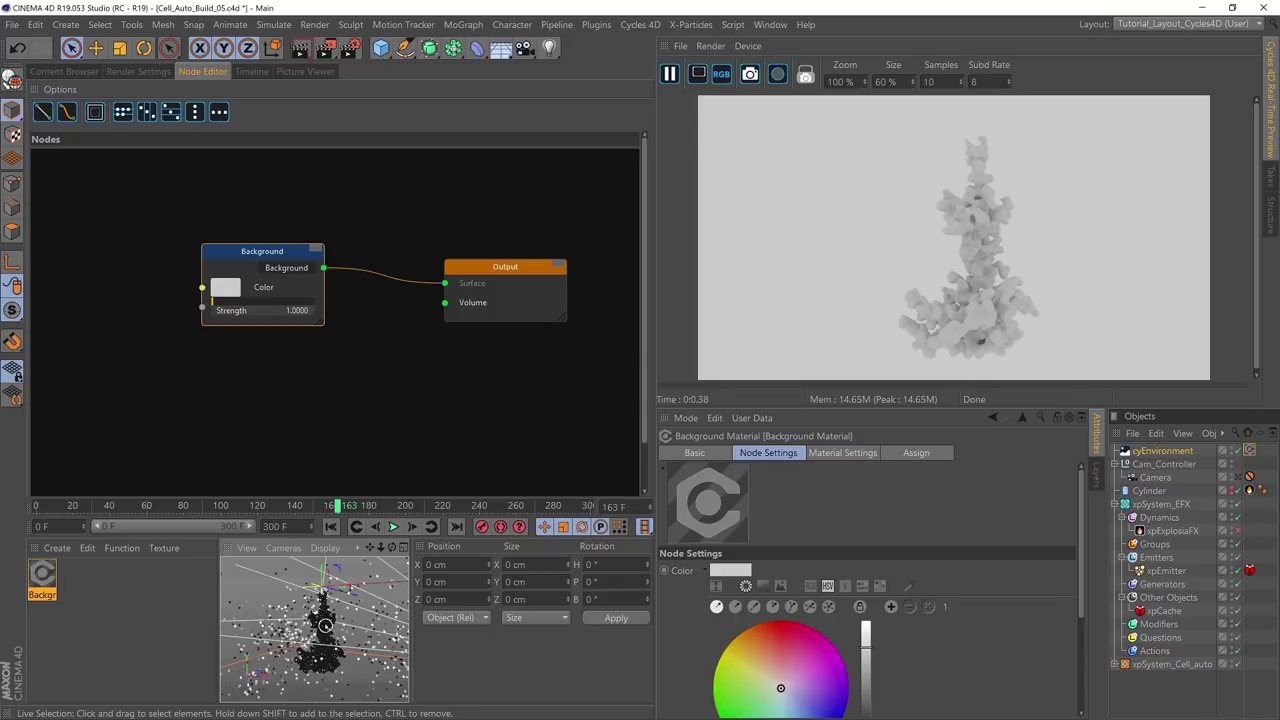
mouse_move(266, 253)
mouse_down()
mouse_move(300, 265)
mouse_move(272, 253)
mouse_up()
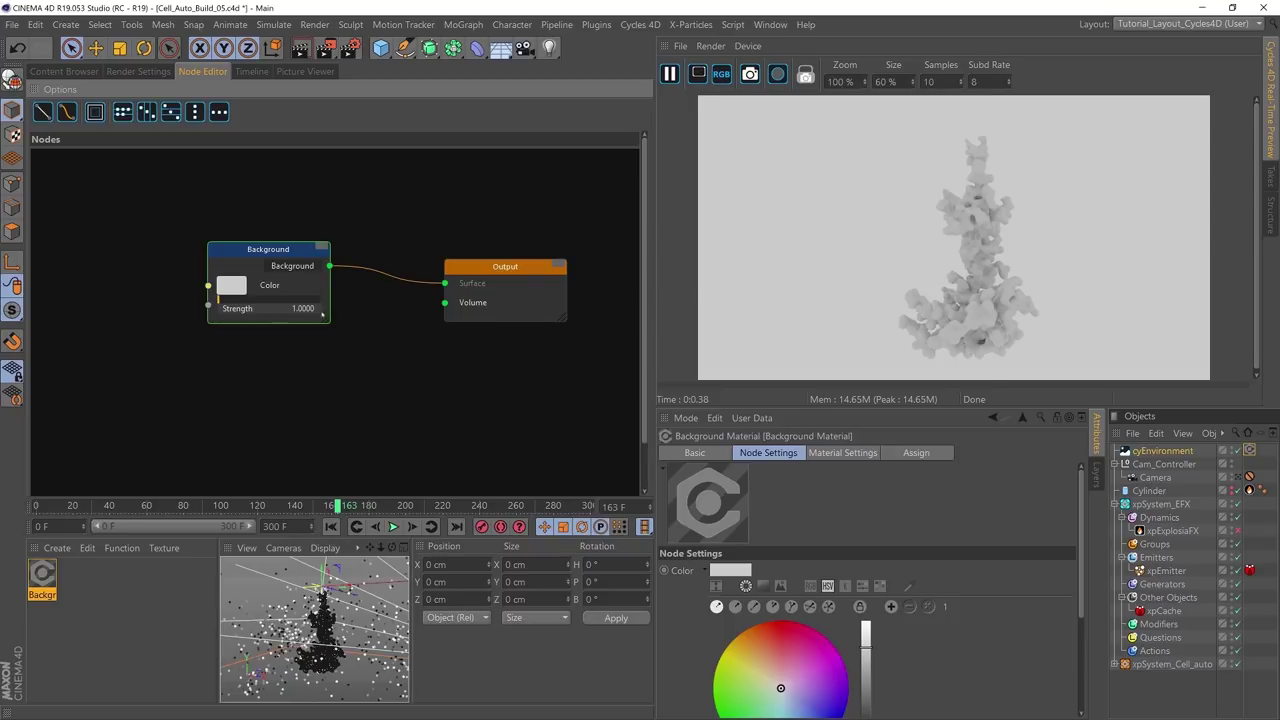
drag(287, 255, 252, 233)
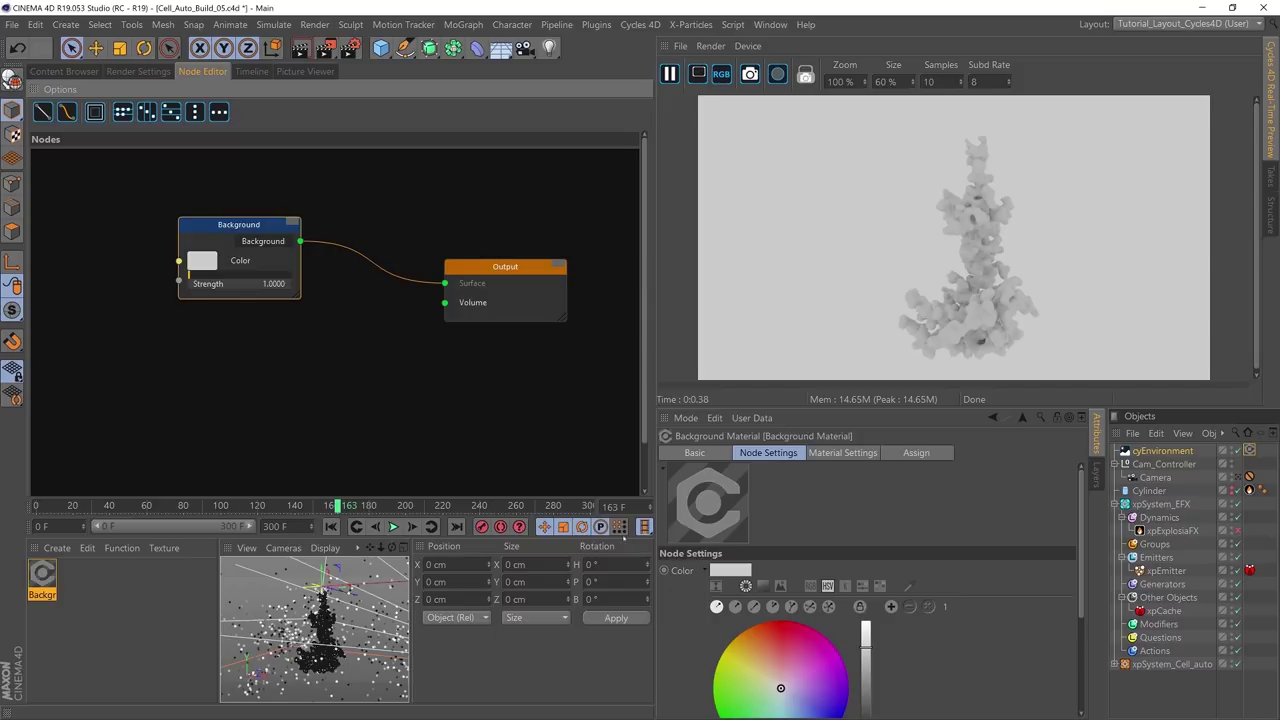
drag(257, 236, 262, 225)
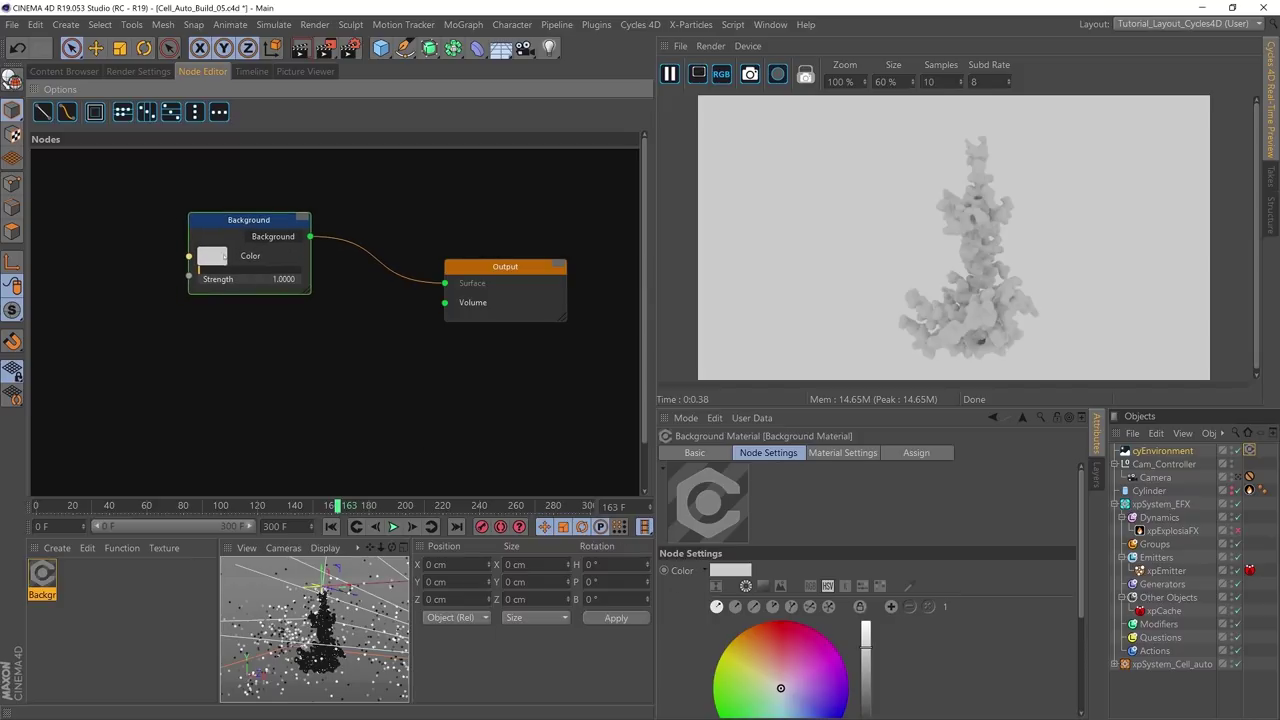
Step: Set the Background node's color to blue with H 207°, S 99% and V 100%
click(212, 257)
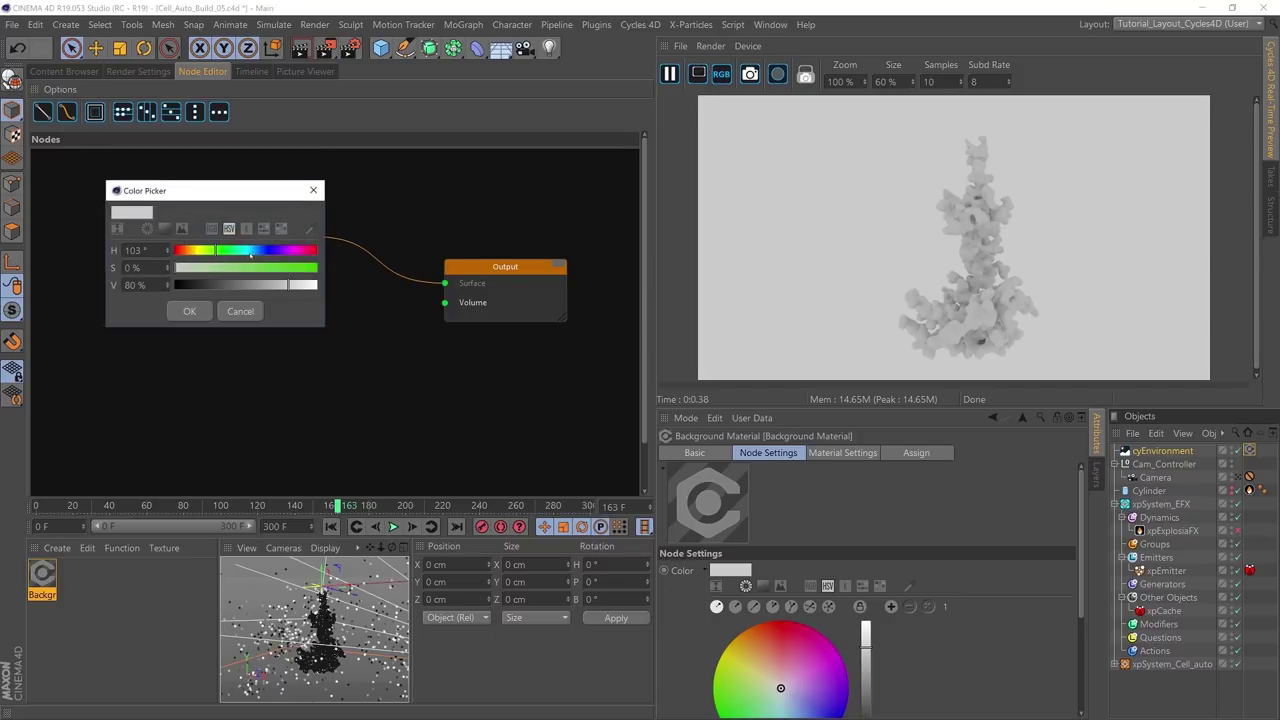
drag(250, 251, 318, 268)
drag(288, 285, 320, 285)
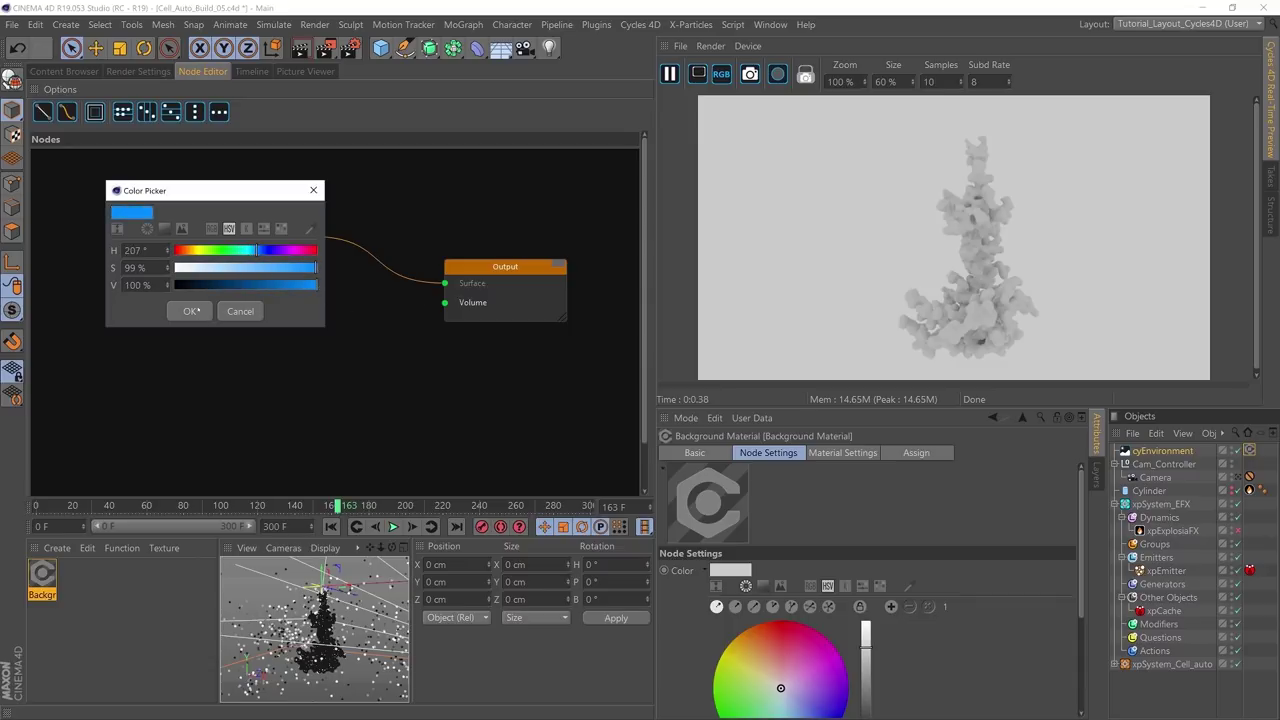
click(189, 311)
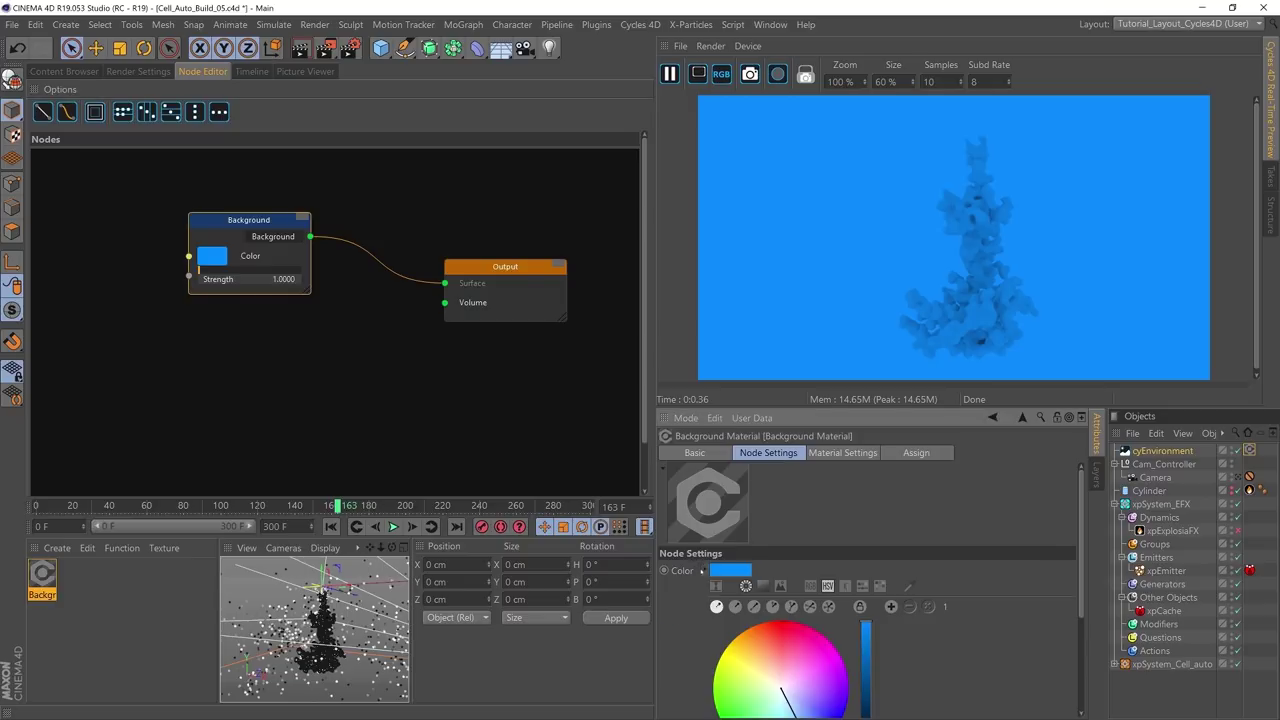
Step: Set the Background node's color to teal, RGB 25, 147, 166, using the compact color picker
click(703, 569)
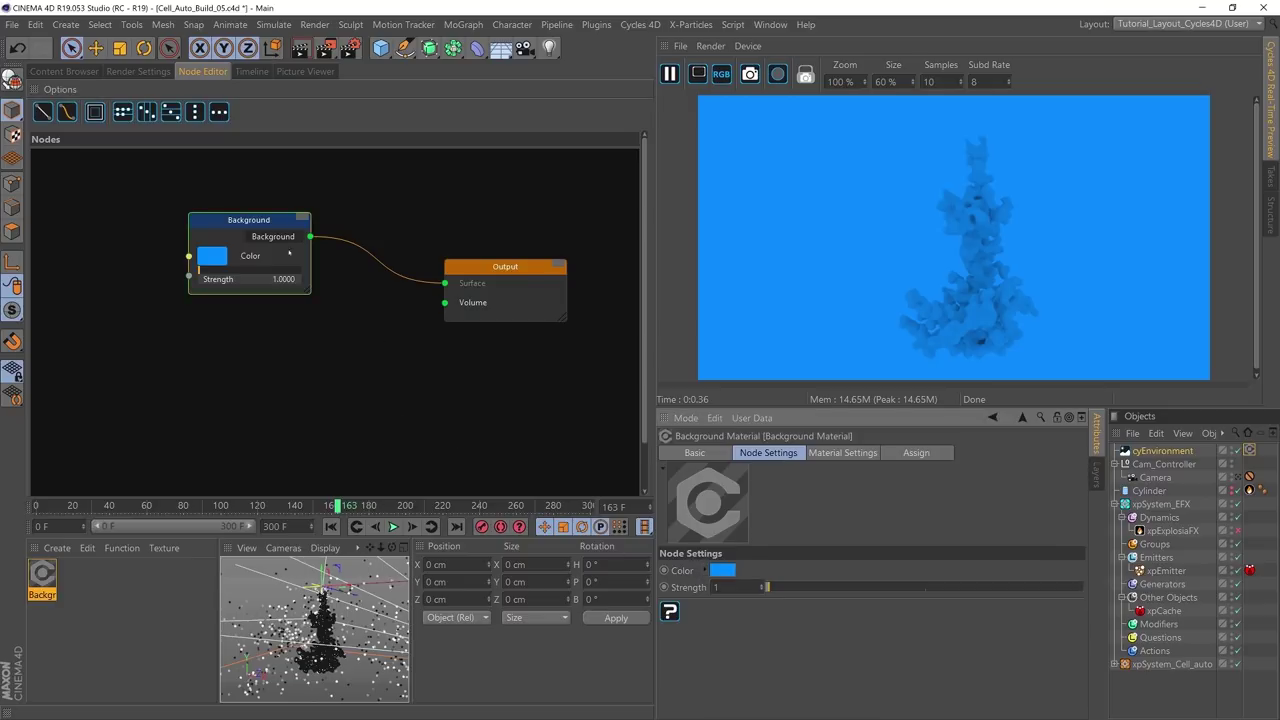
drag(249, 222, 226, 254)
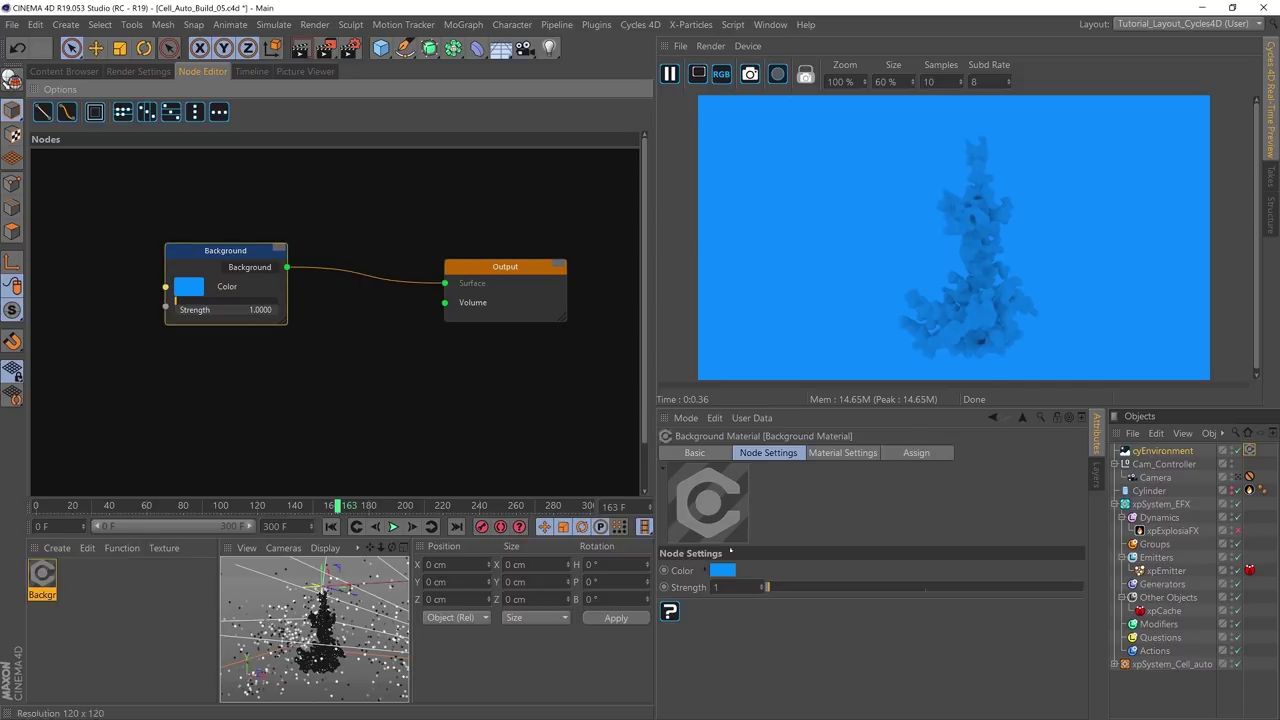
click(845, 453)
click(800, 454)
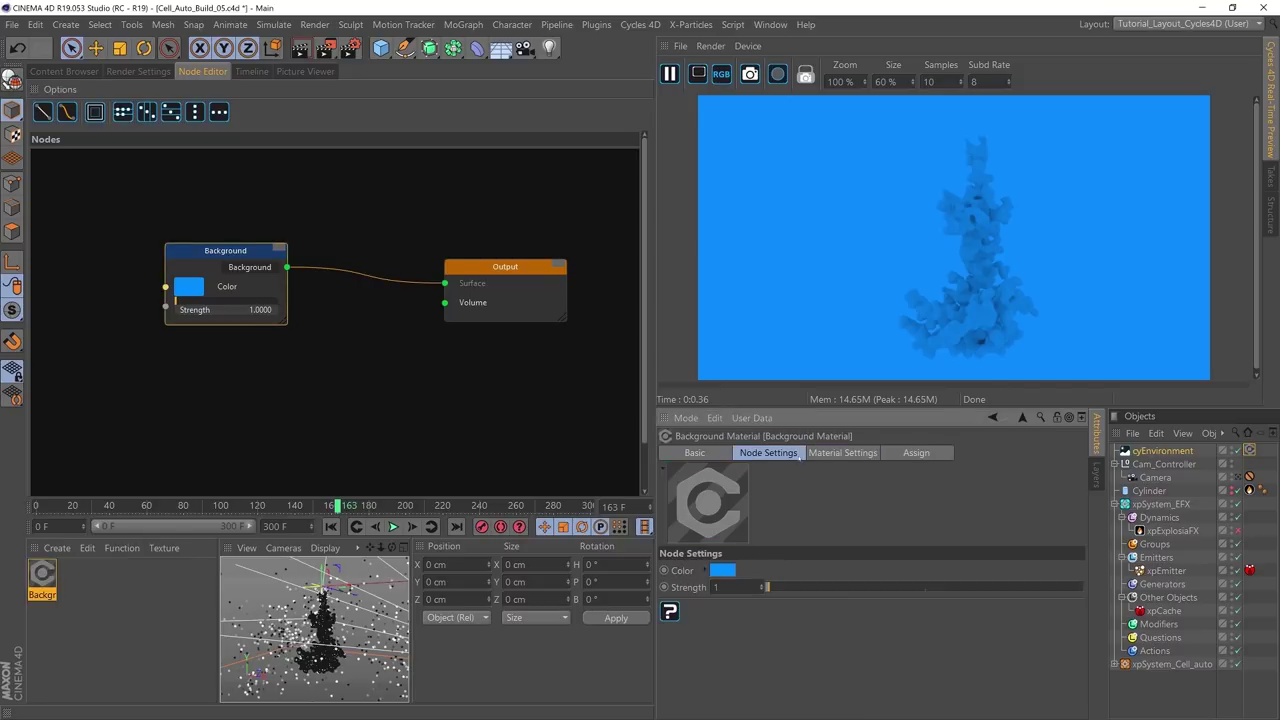
click(705, 570)
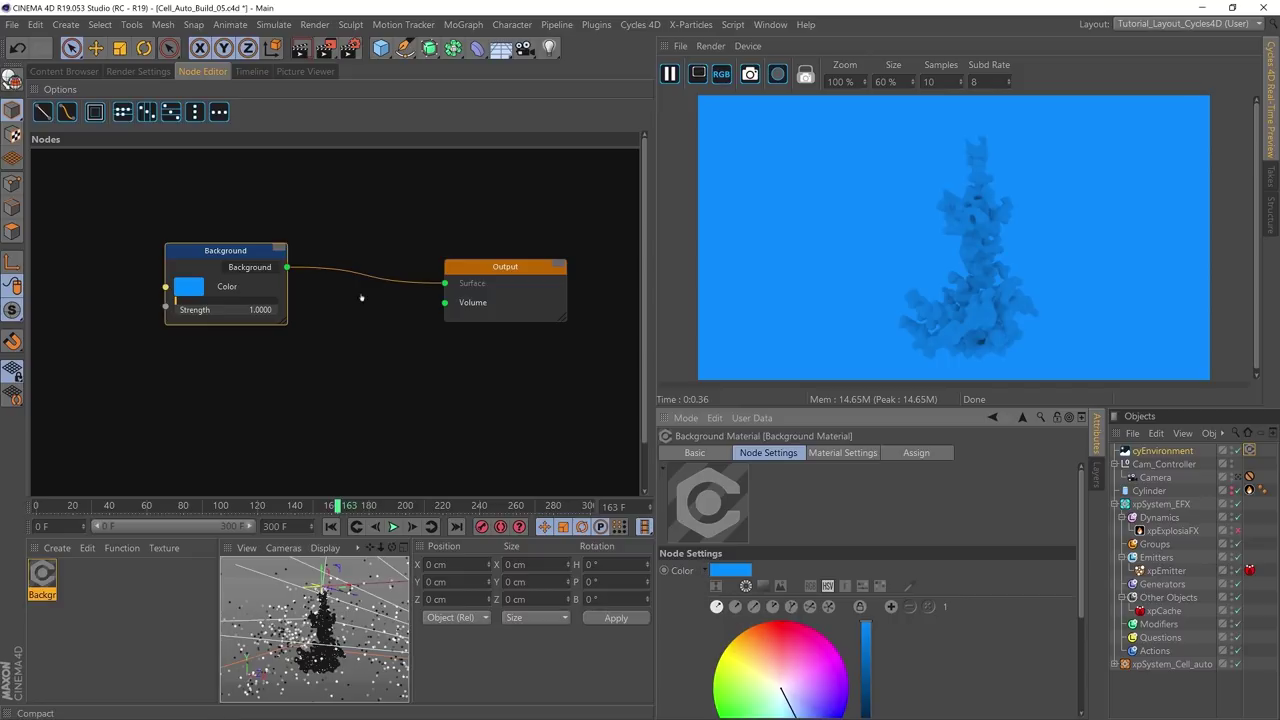
click(716, 587)
mouse_move(980, 687)
mouse_down()
mouse_move(1046, 687)
mouse_move(1010, 704)
mouse_move(974, 668)
mouse_move(1044, 668)
mouse_move(928, 668)
mouse_move(988, 668)
mouse_up()
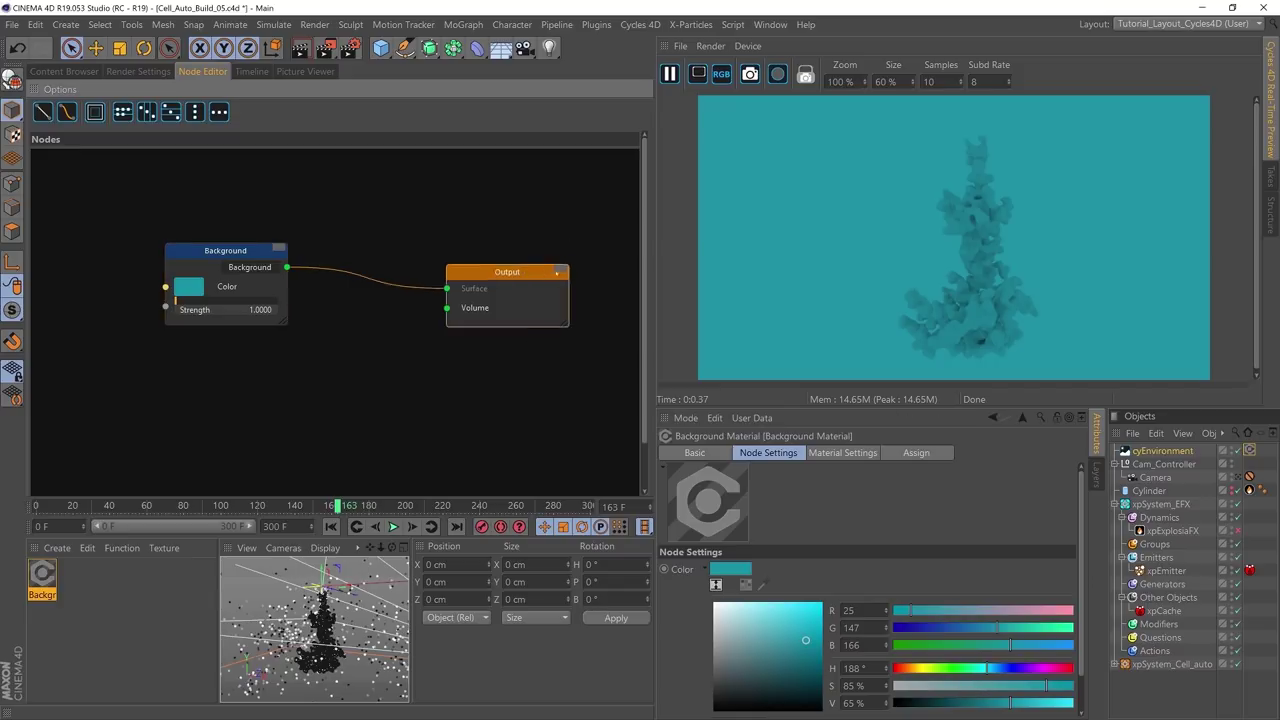
Step: Rearrange the Output and Background nodes to free space on the Background node's input side
drag(505, 266, 552, 258)
drag(220, 290, 383, 287)
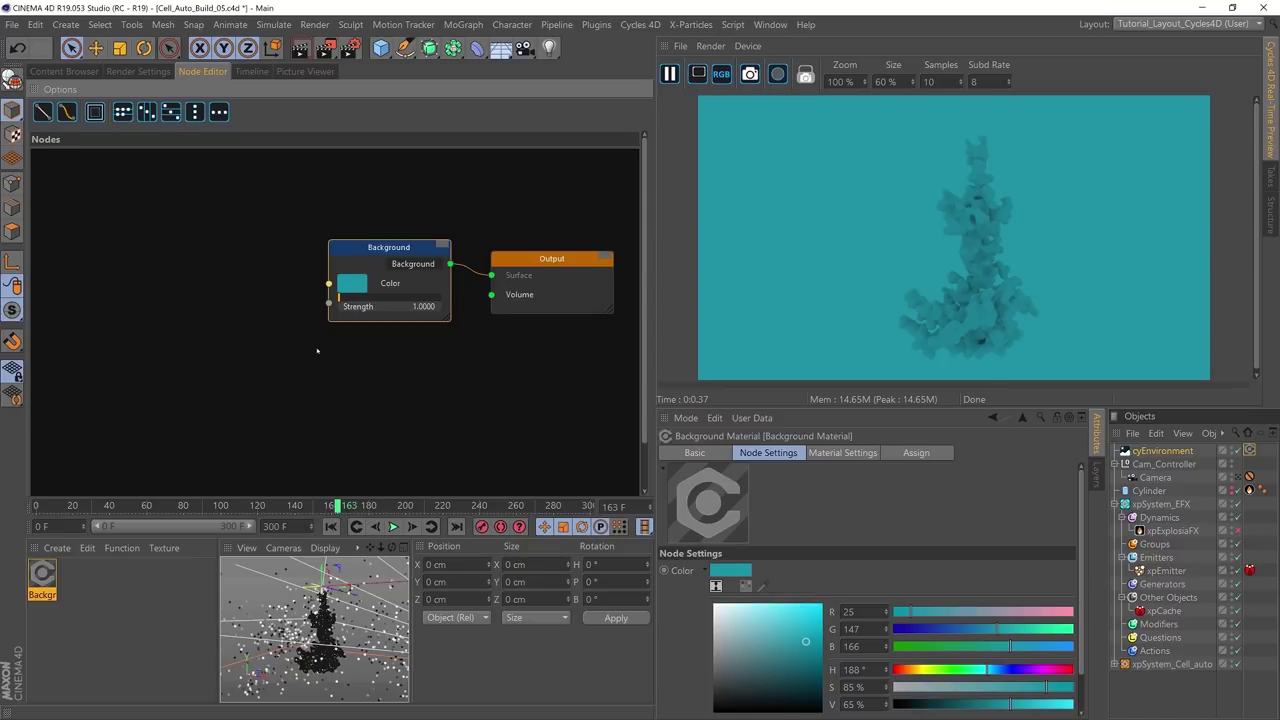
drag(362, 307, 329, 321)
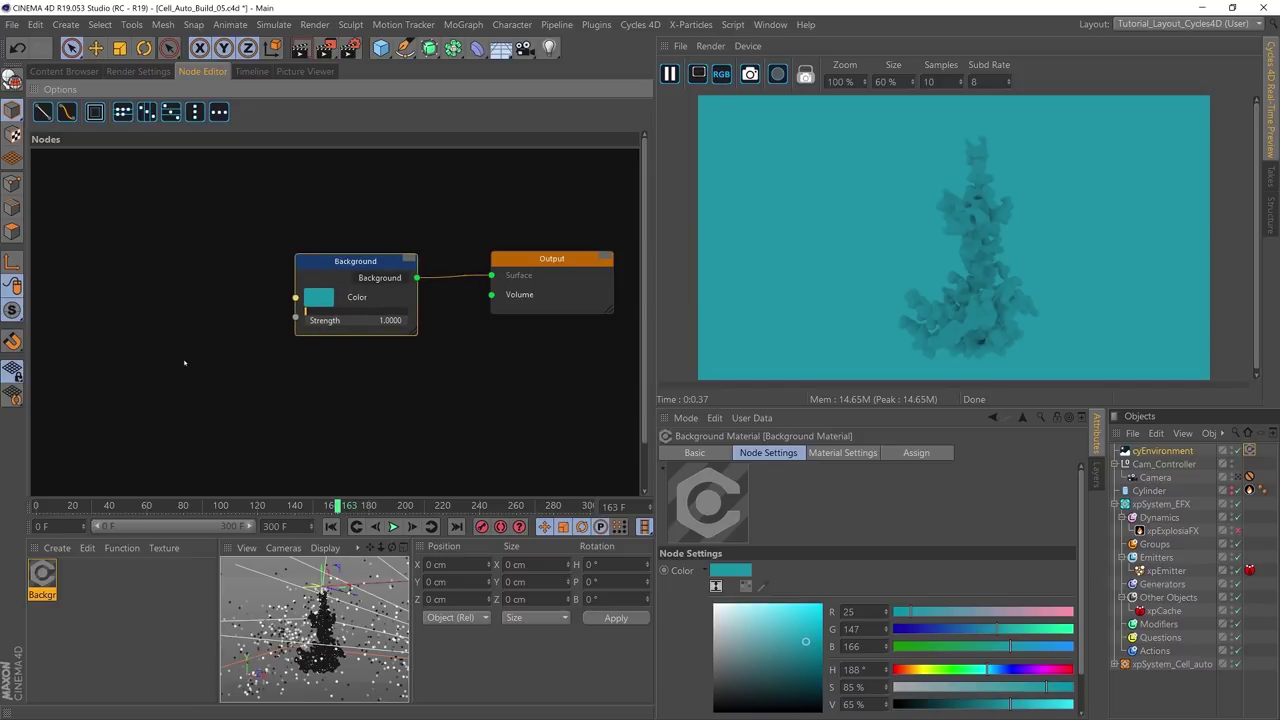
Step: Add a Sky Texture node and place it before the Background node's color input
right_click(139, 286)
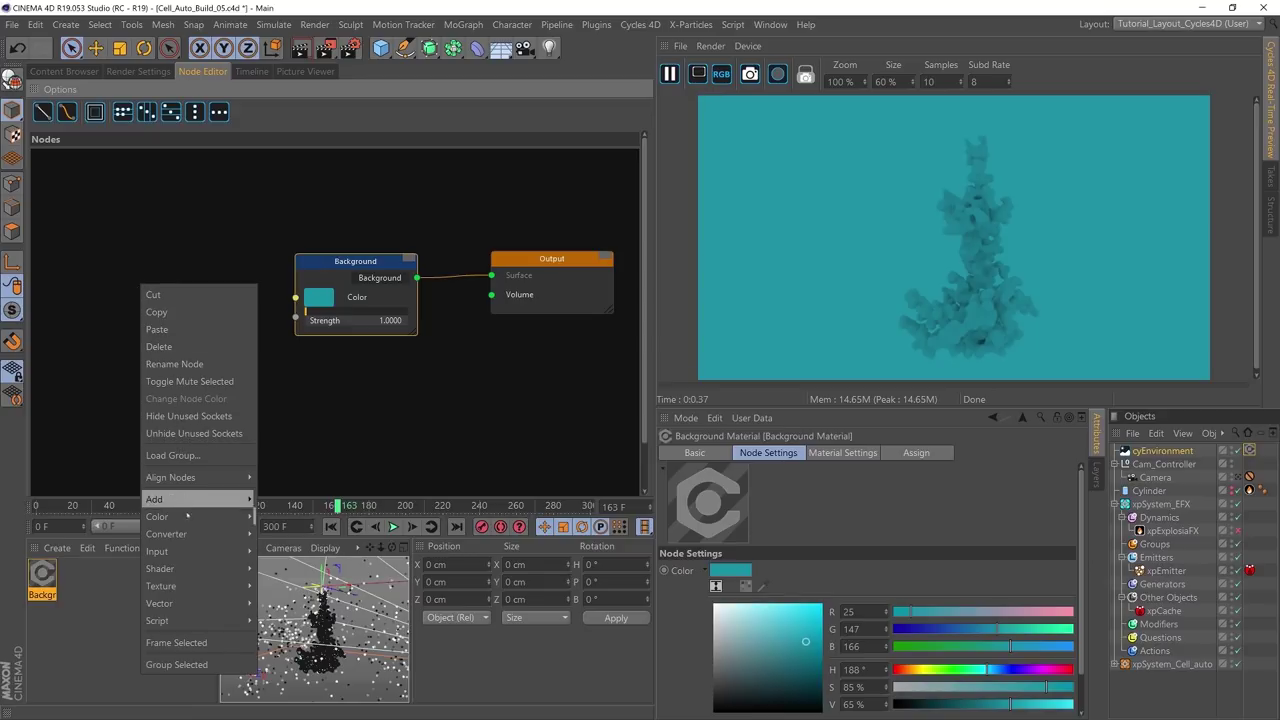
mouse_move(203, 588)
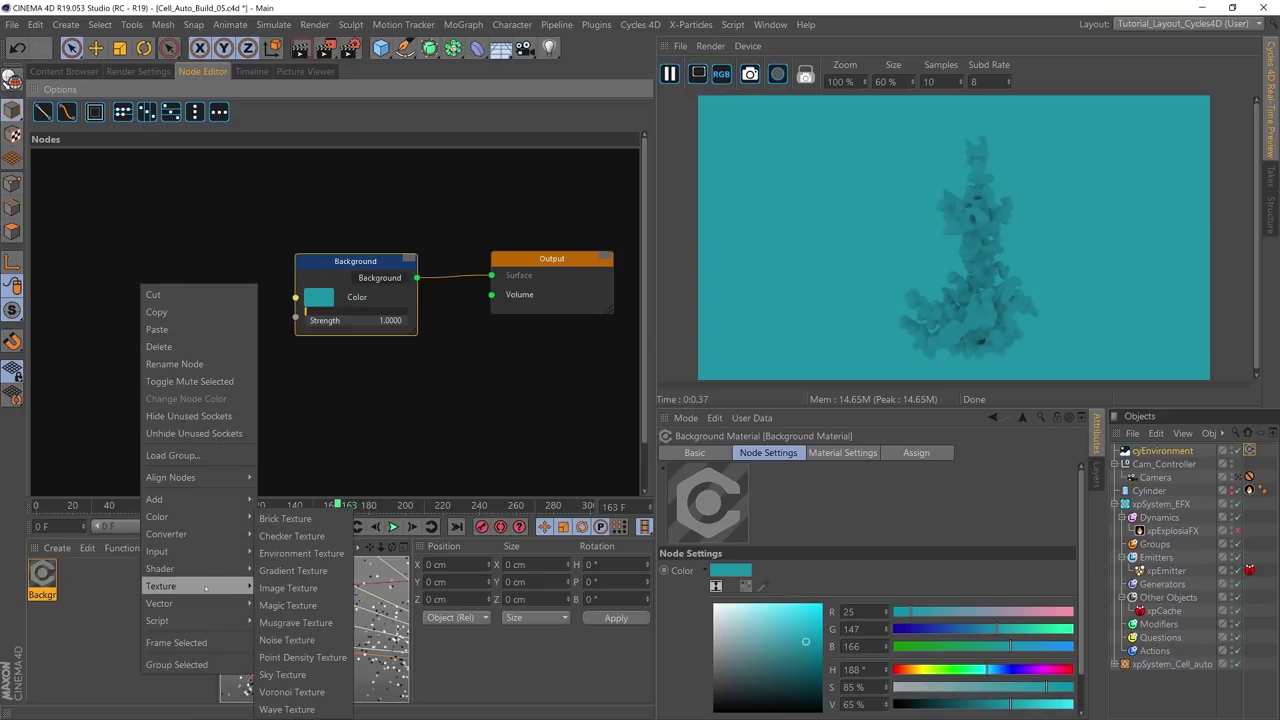
click(282, 675)
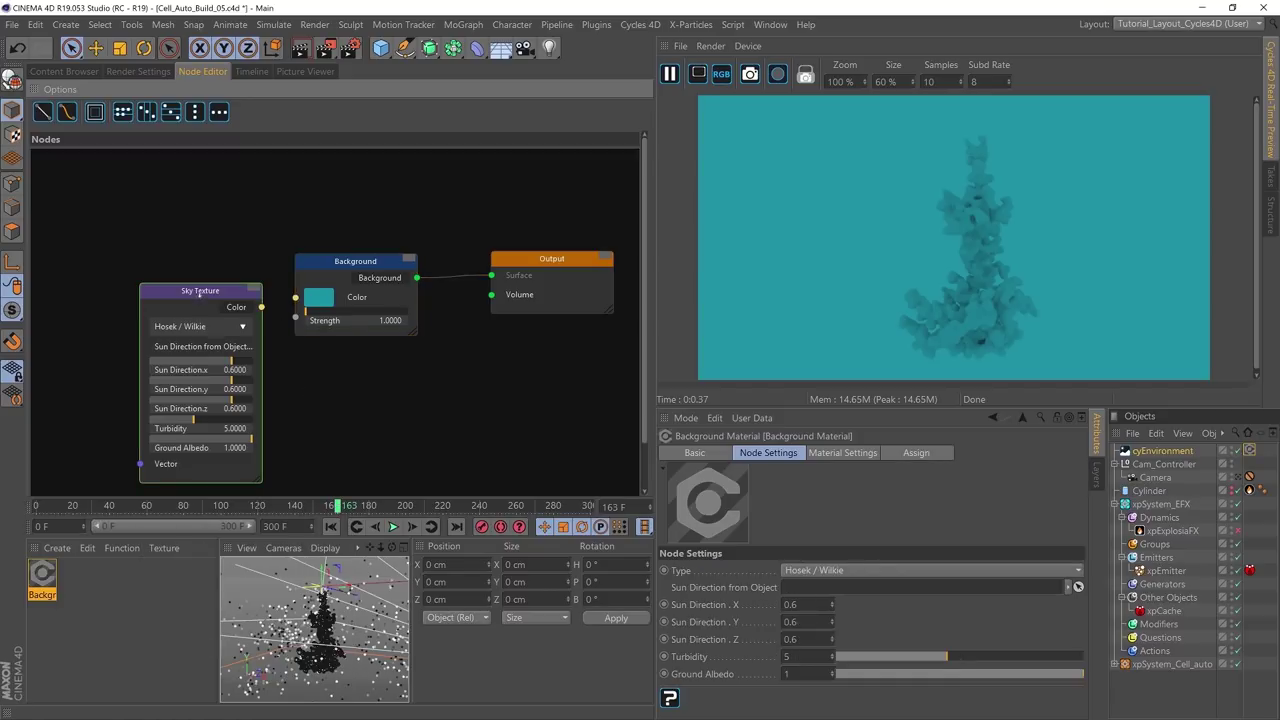
drag(200, 290, 135, 209)
click(144, 232)
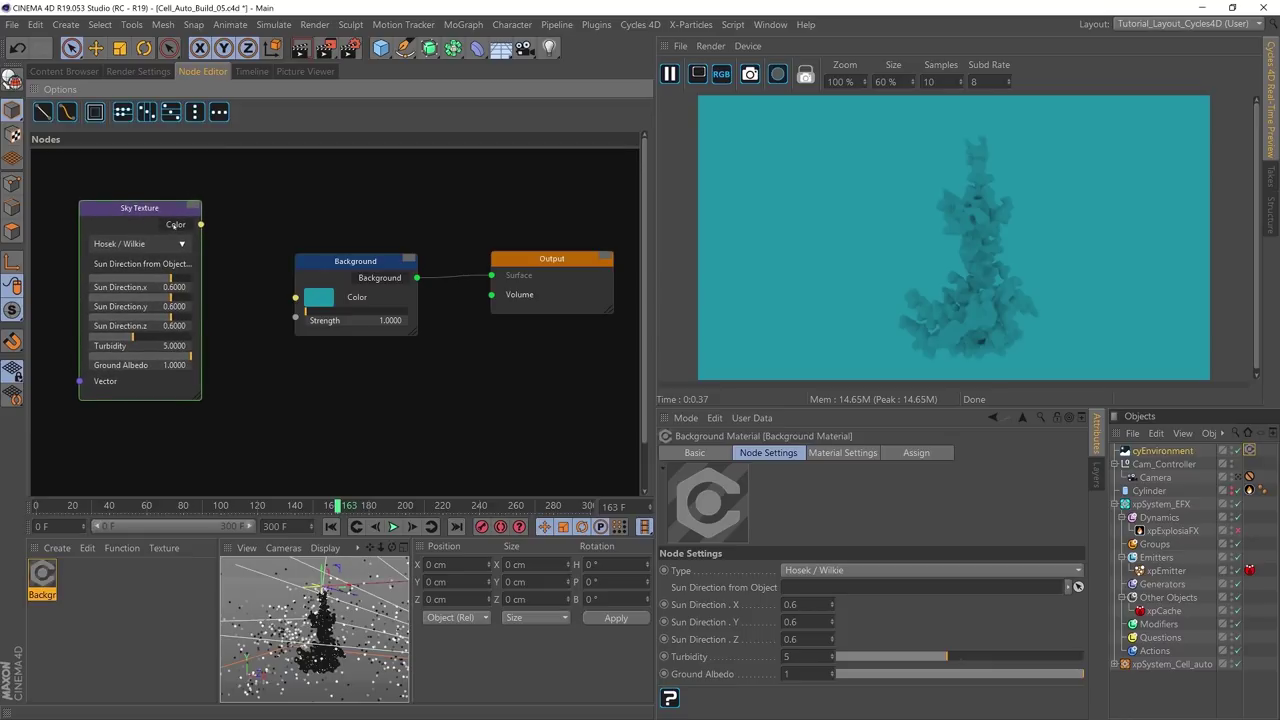
Step: Preview the Sky Texture's color, set its Turbidity to about 6.32, and connect its Color output to the Background node's Color input
click(174, 225)
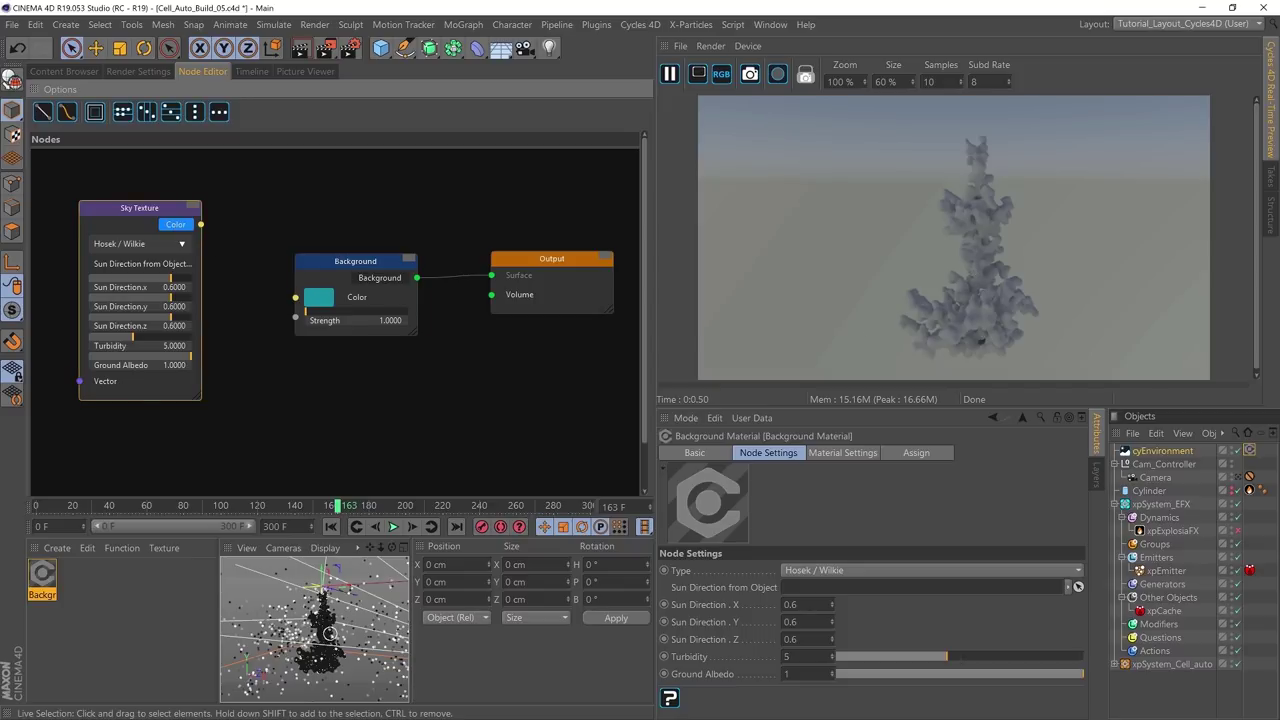
scroll(330, 633, up, 3)
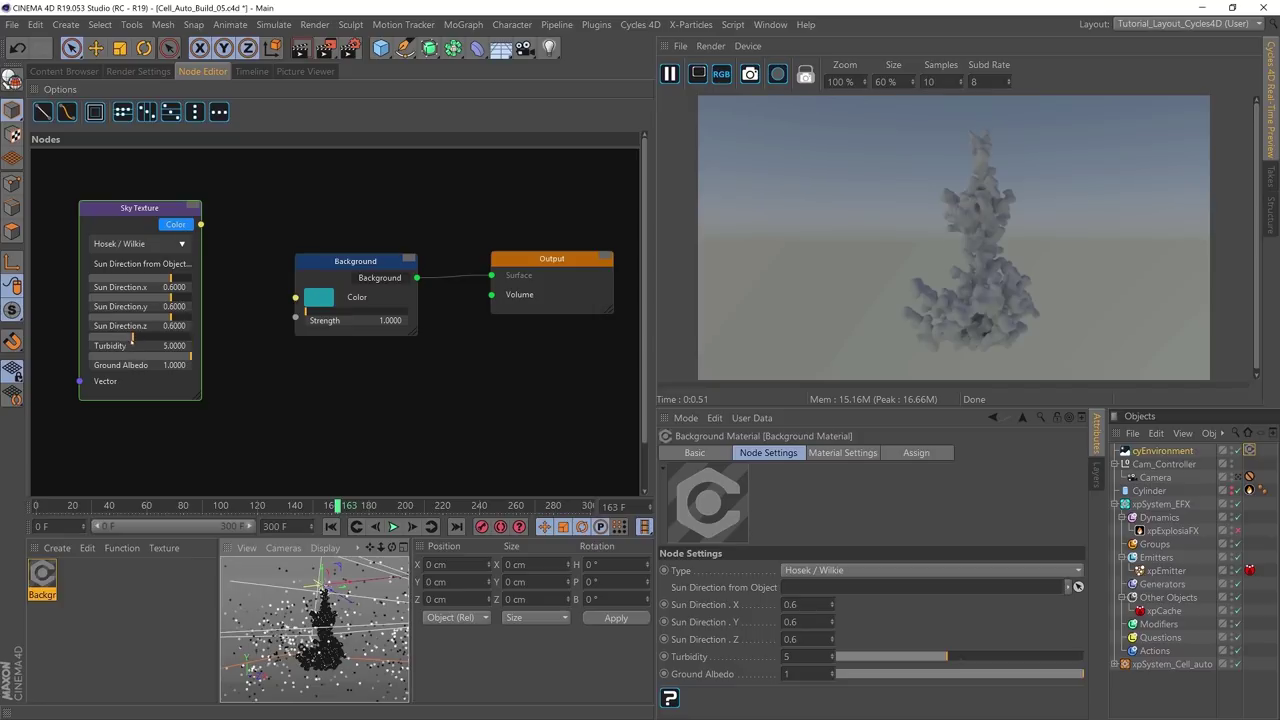
drag(133, 338, 162, 345)
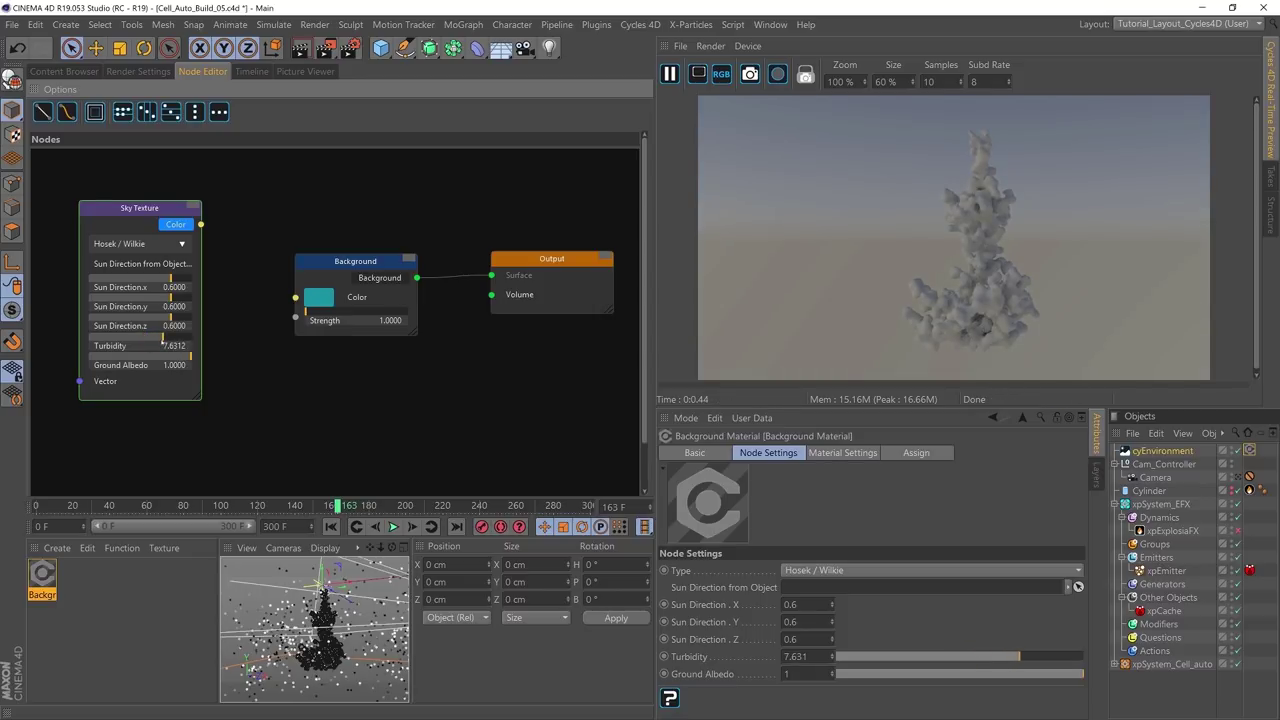
mouse_move(162, 341)
mouse_down()
mouse_move(104, 341)
mouse_move(147, 341)
mouse_up()
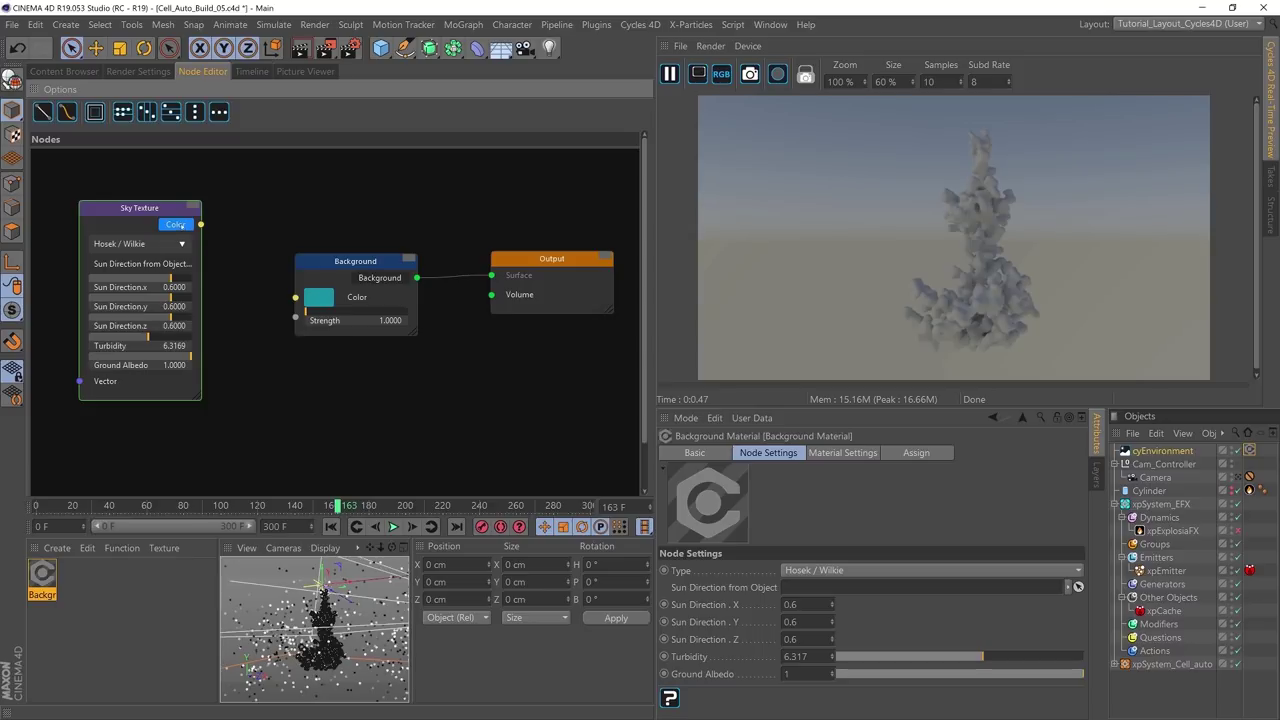
drag(221, 212, 295, 298)
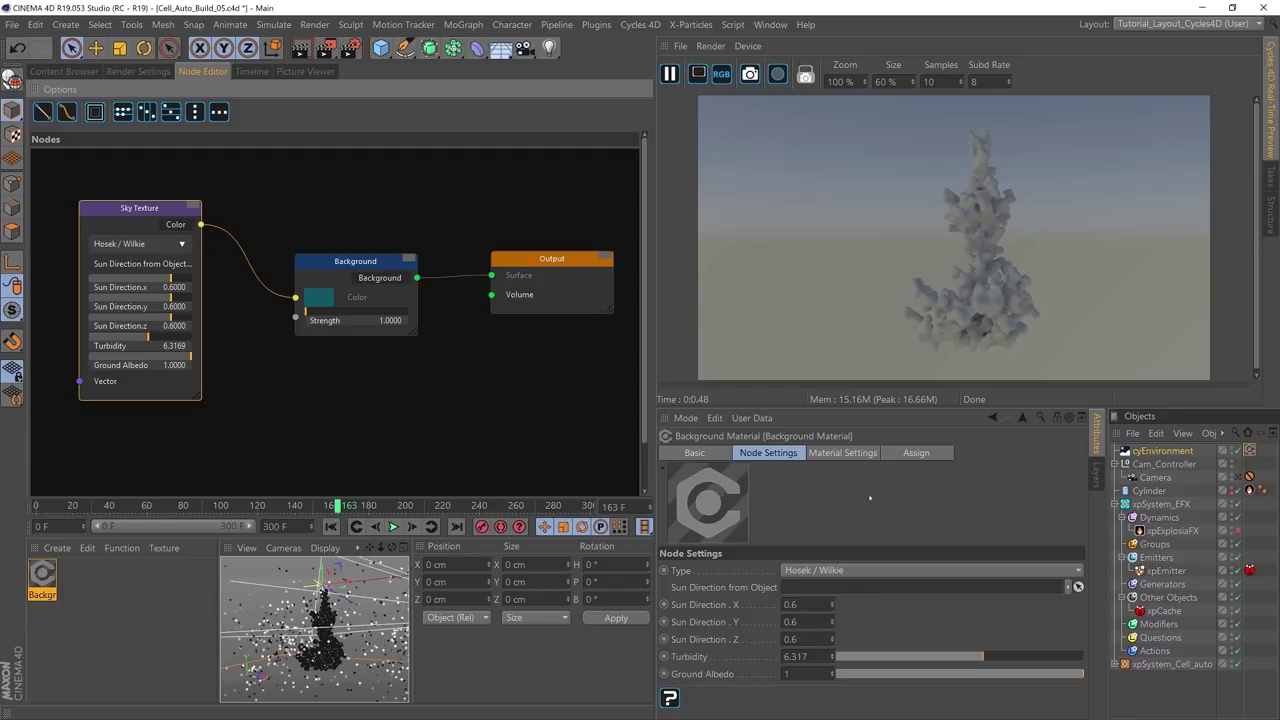
Step: Turn off Camera ray visibility for the cyEnvironment object
click(1157, 451)
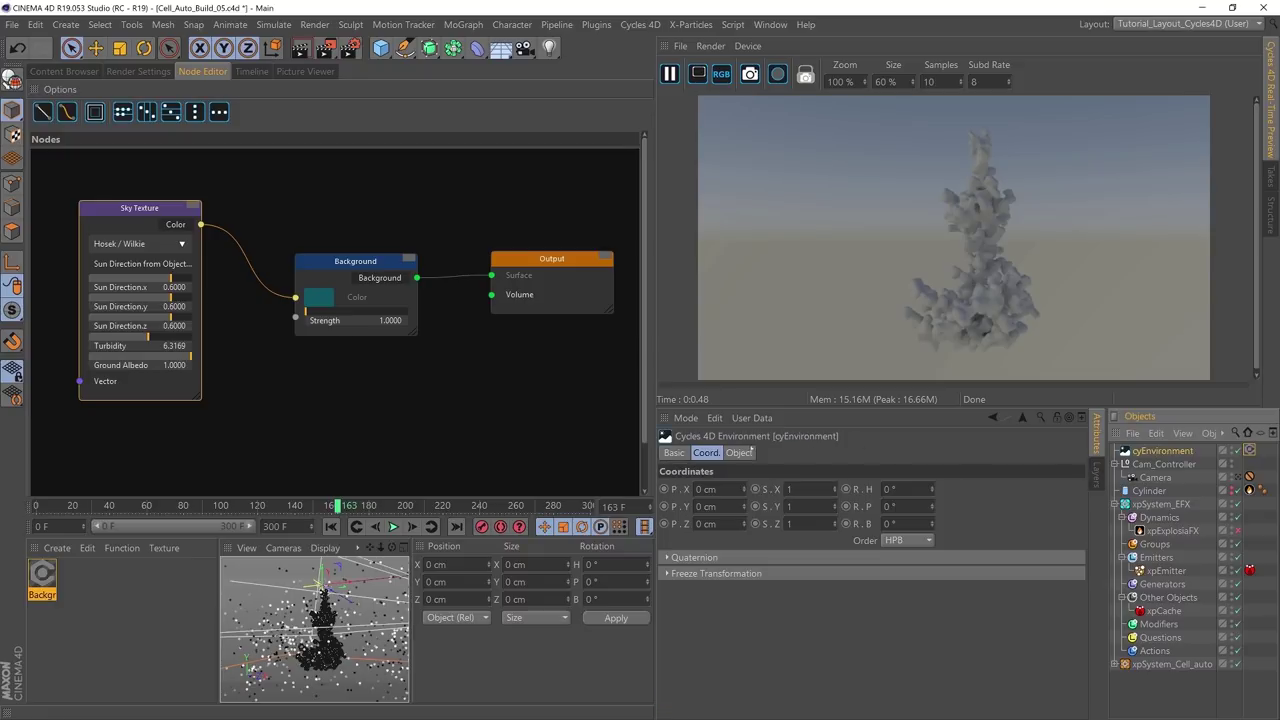
click(738, 453)
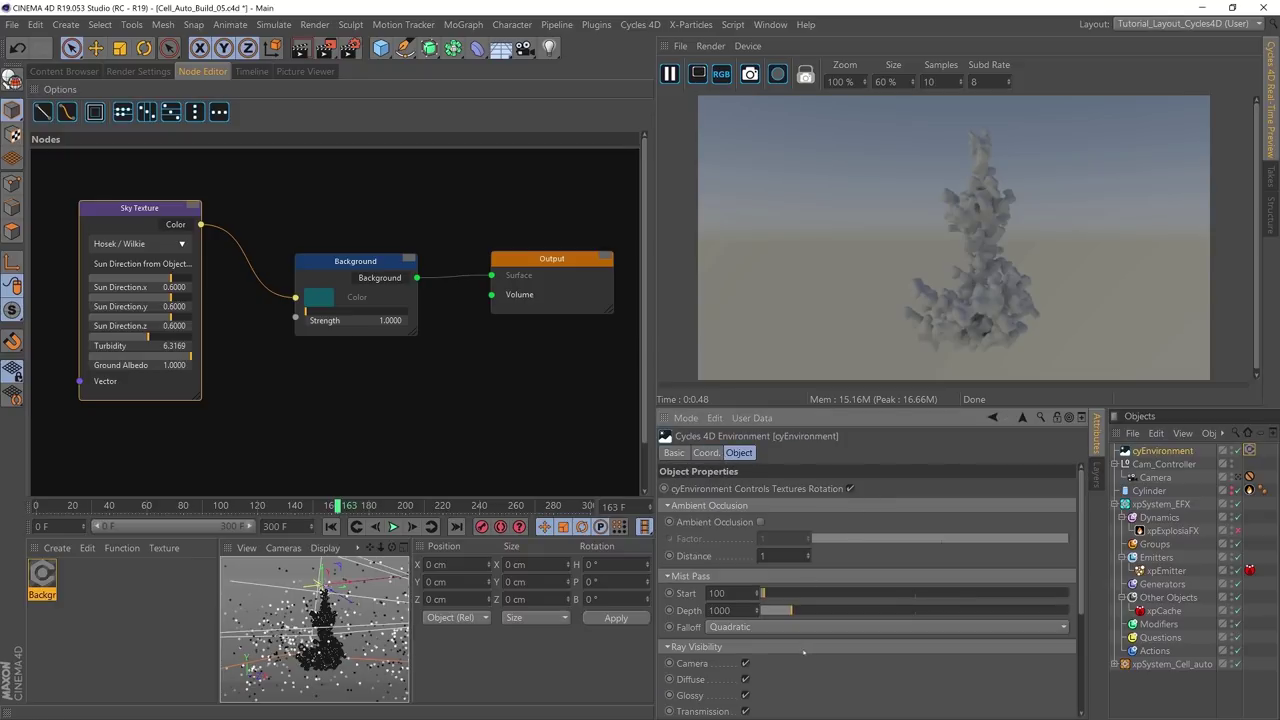
scroll(690, 558, down, 3)
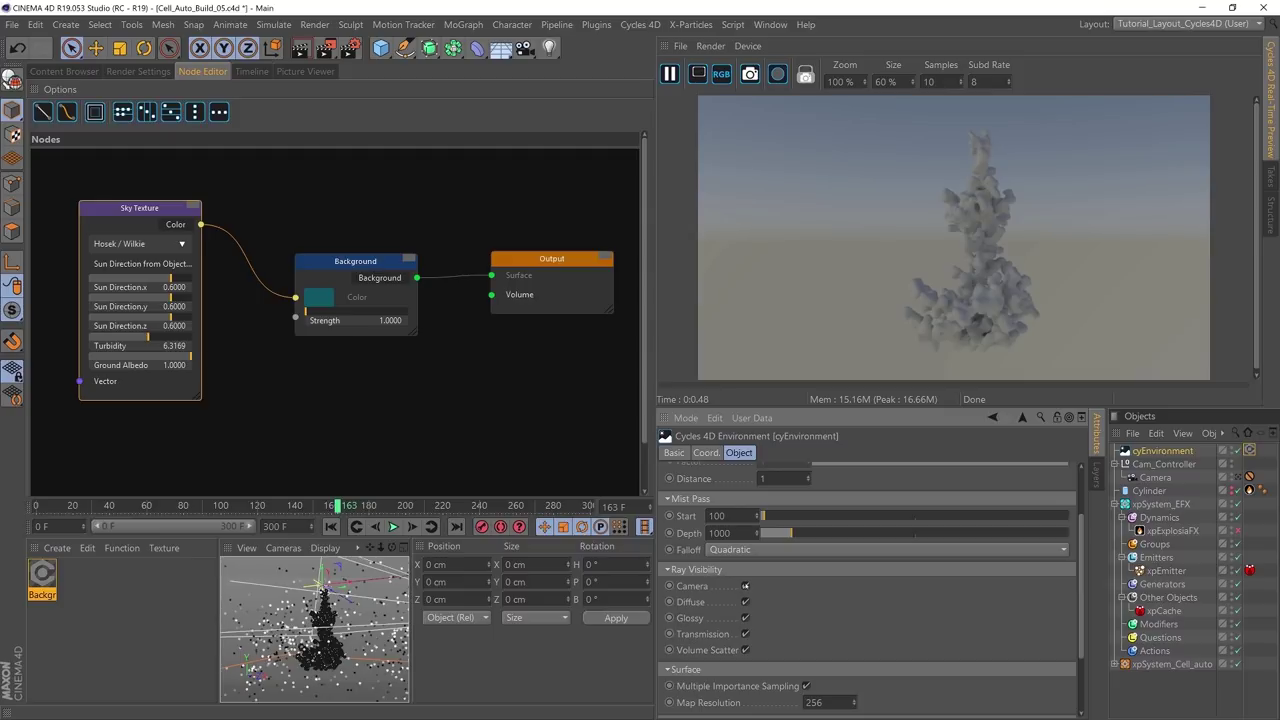
click(745, 586)
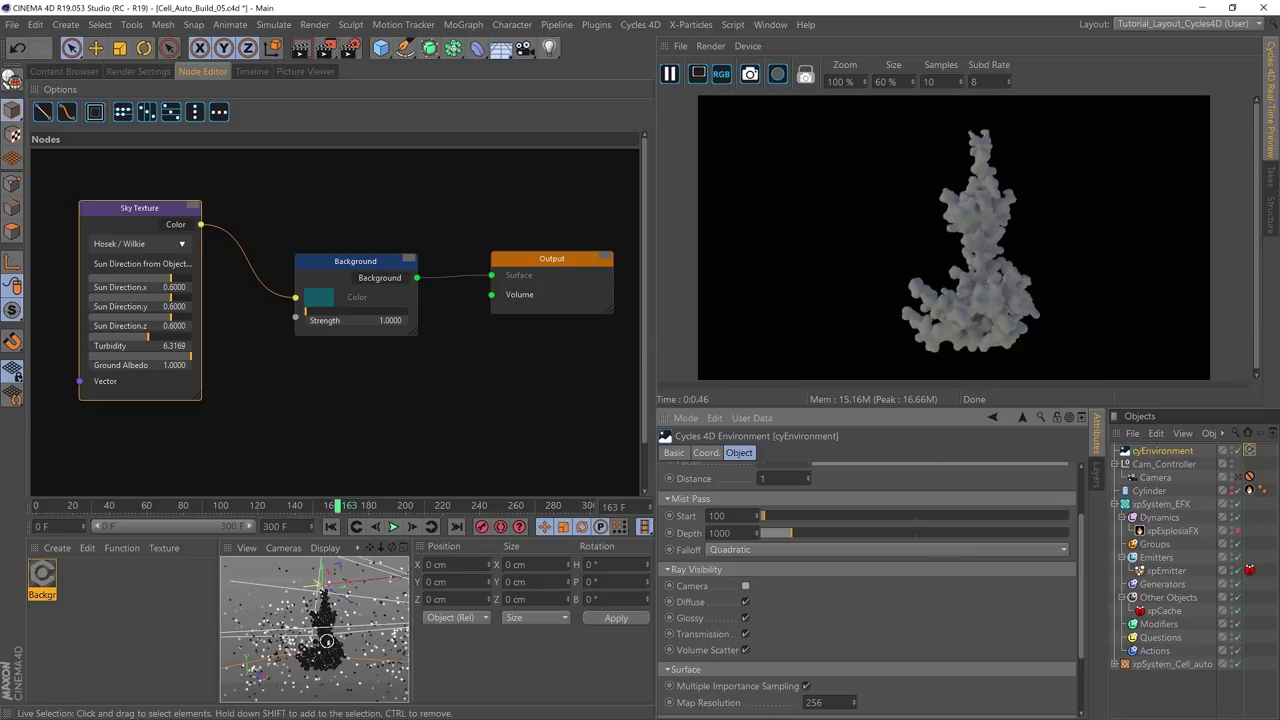
Step: Fine-tune the Sky Texture's Turbidity to about 5.72 against a closer render of the mesh
scroll(343, 640, up, 5)
scroll(330, 636, up, 2)
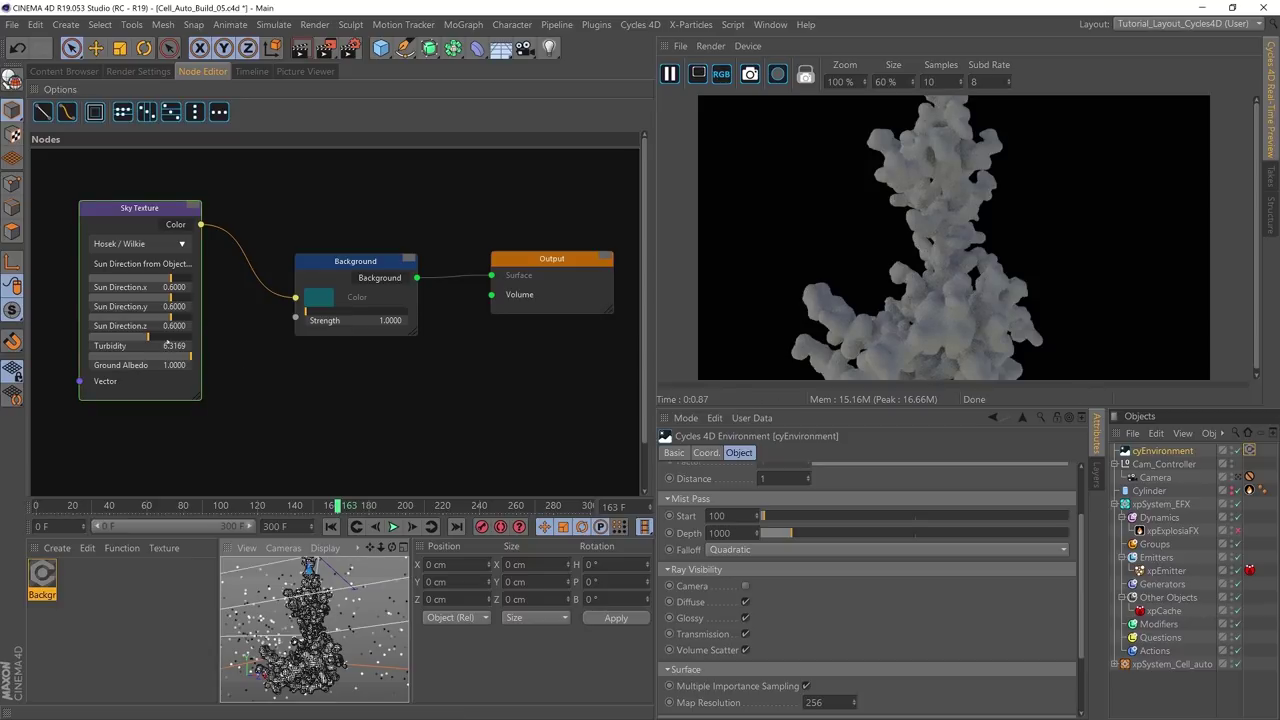
mouse_move(147, 337)
mouse_down()
mouse_move(112, 337)
mouse_move(140, 342)
mouse_up()
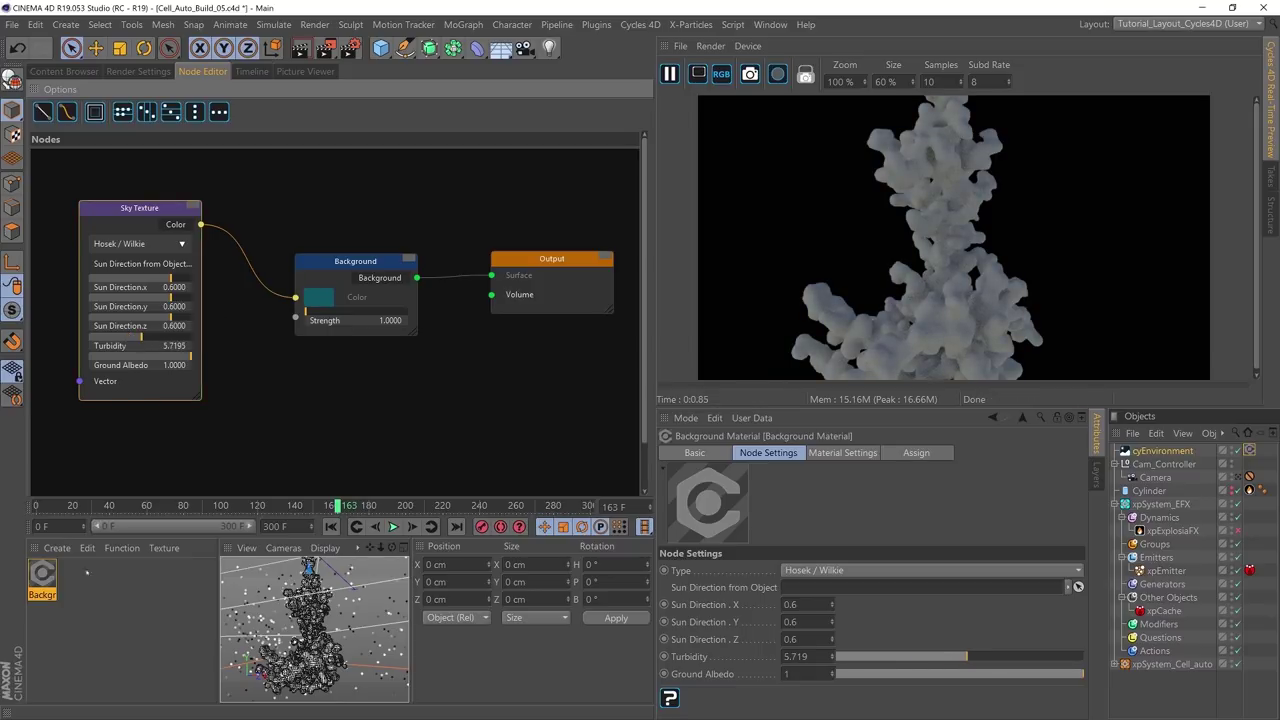
Step: Create a Cycles 4D Object Material and apply it to the xpOVDBMesher object
click(127, 619)
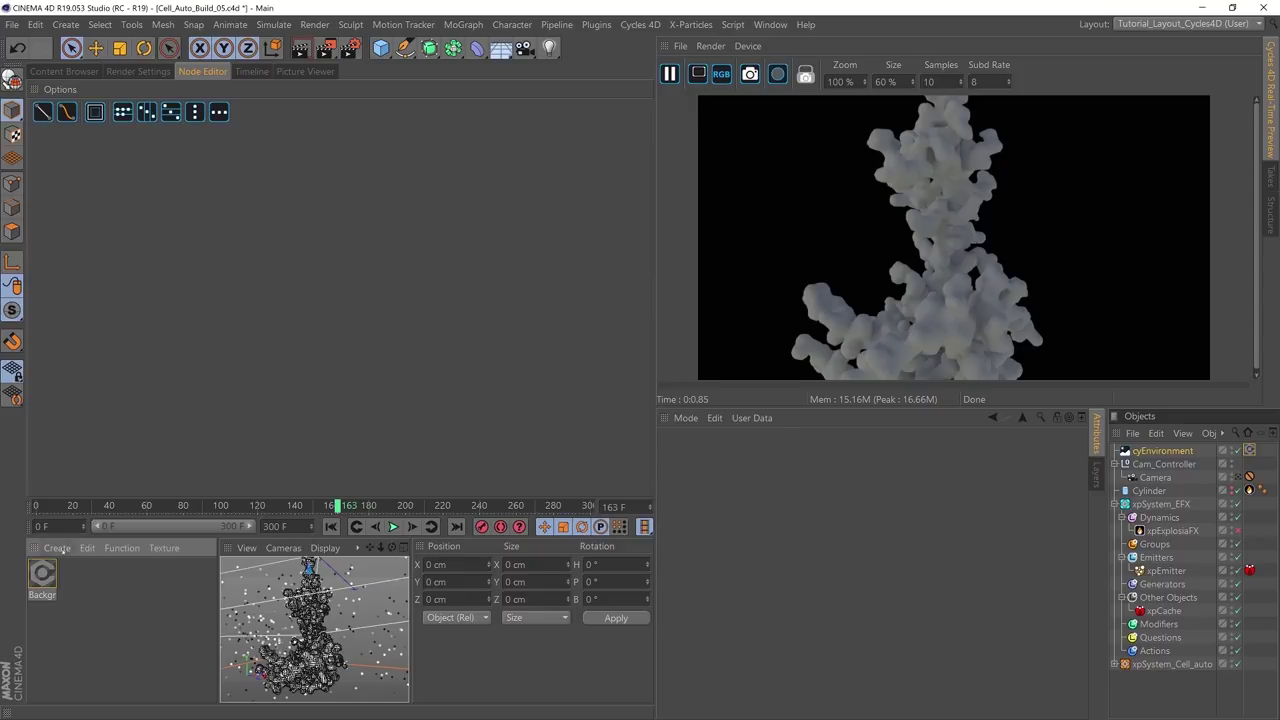
click(57, 548)
mouse_move(190, 428)
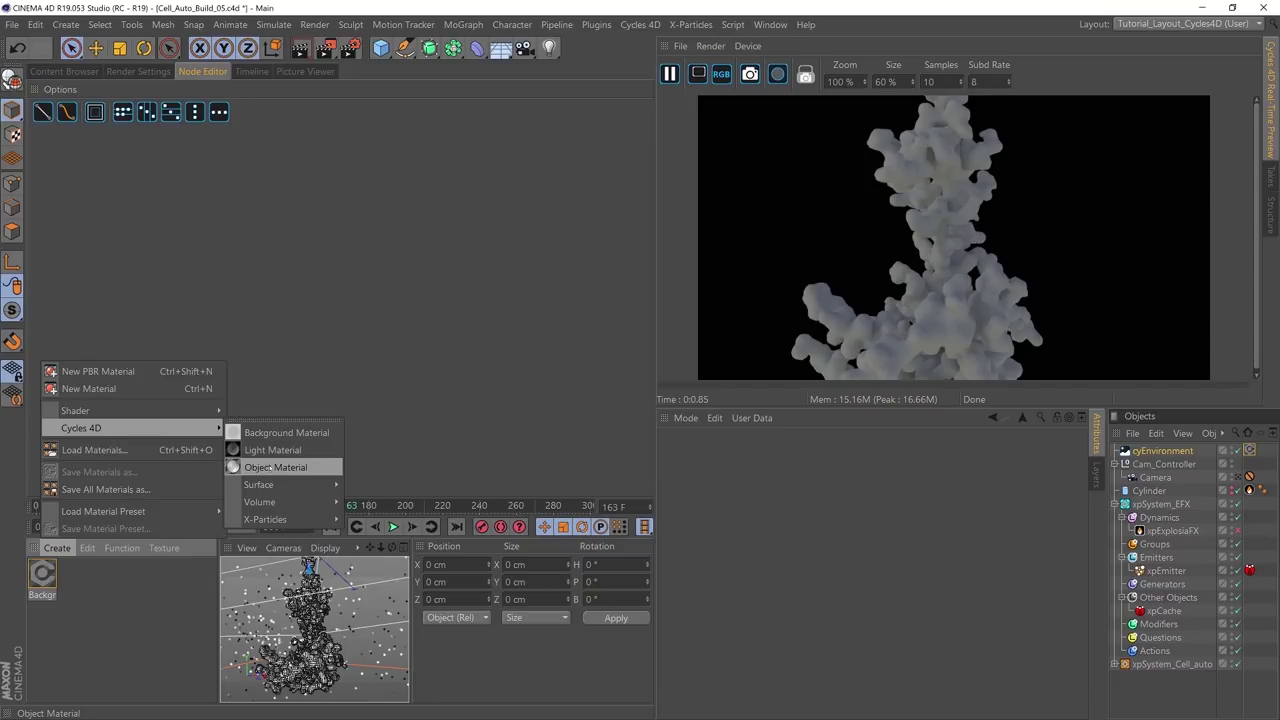
click(275, 468)
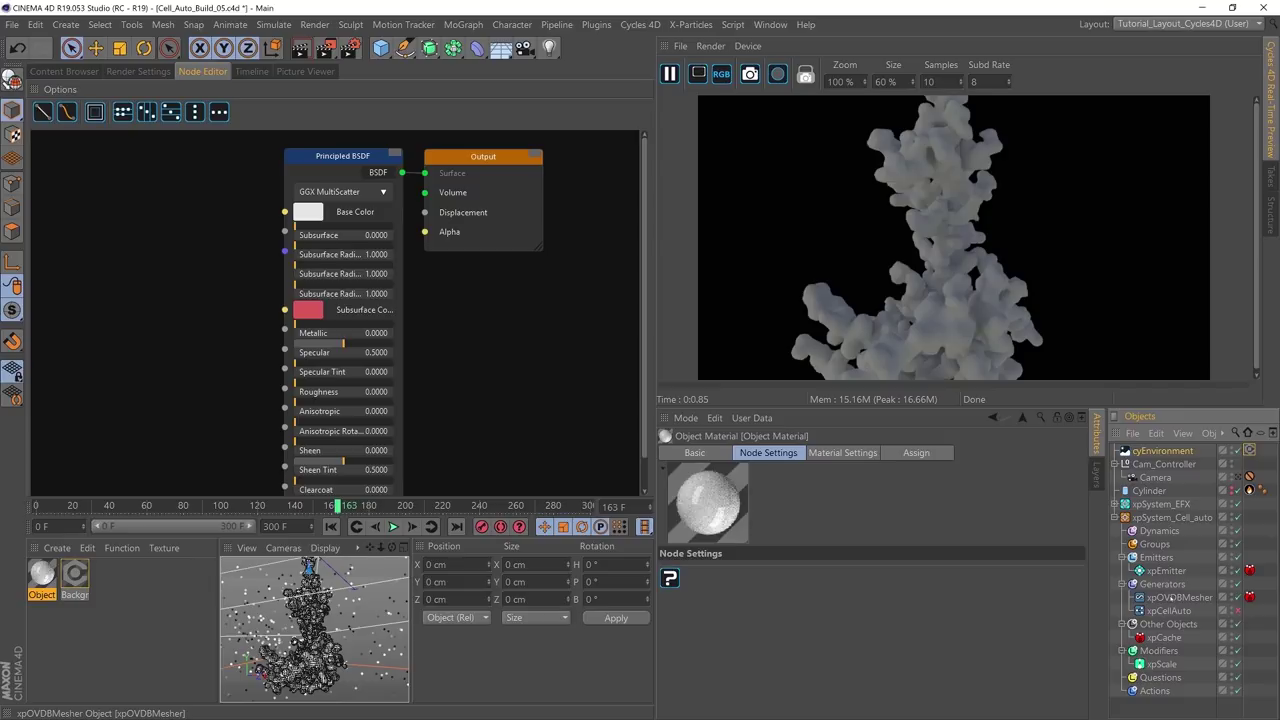
click(1175, 597)
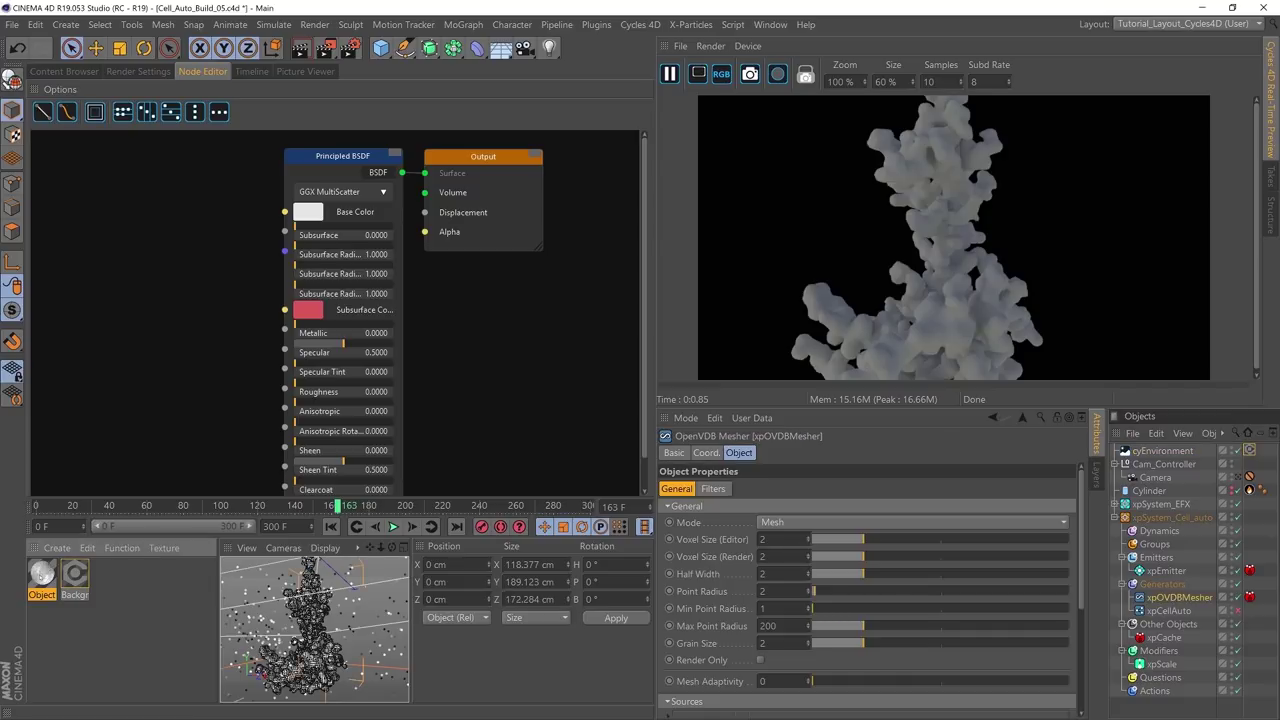
drag(1131, 620, 1177, 600)
click(1177, 598)
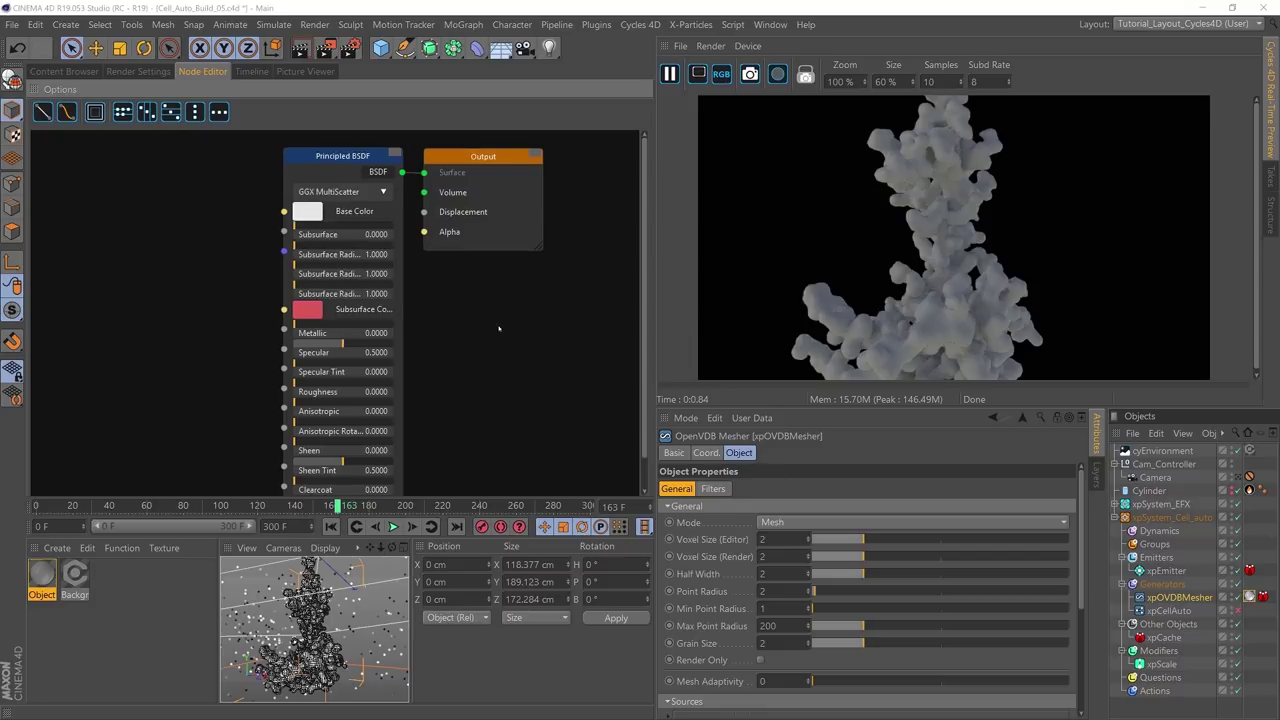
Step: Spread the Object Material's Output and Principled BSDF nodes apart to make room between them
scroll(493, 352, down, 3)
middle_drag(493, 352, 437, 354)
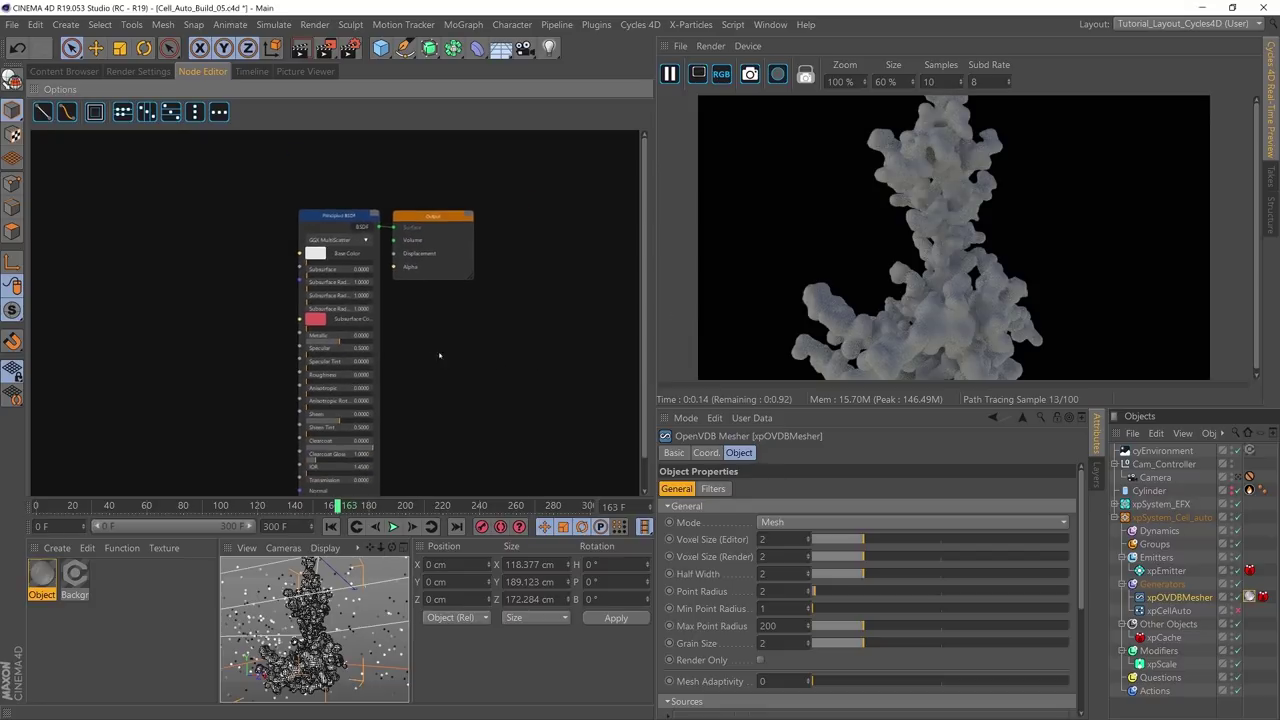
drag(435, 218, 559, 242)
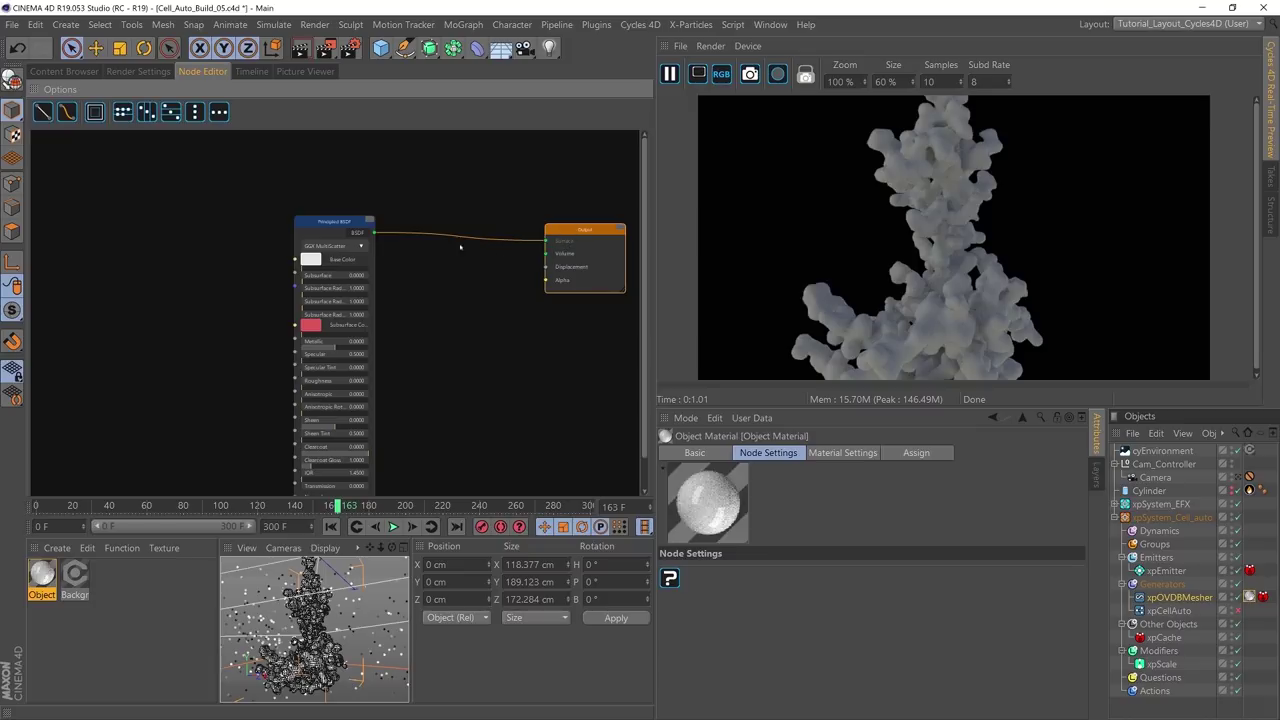
drag(317, 220, 293, 163)
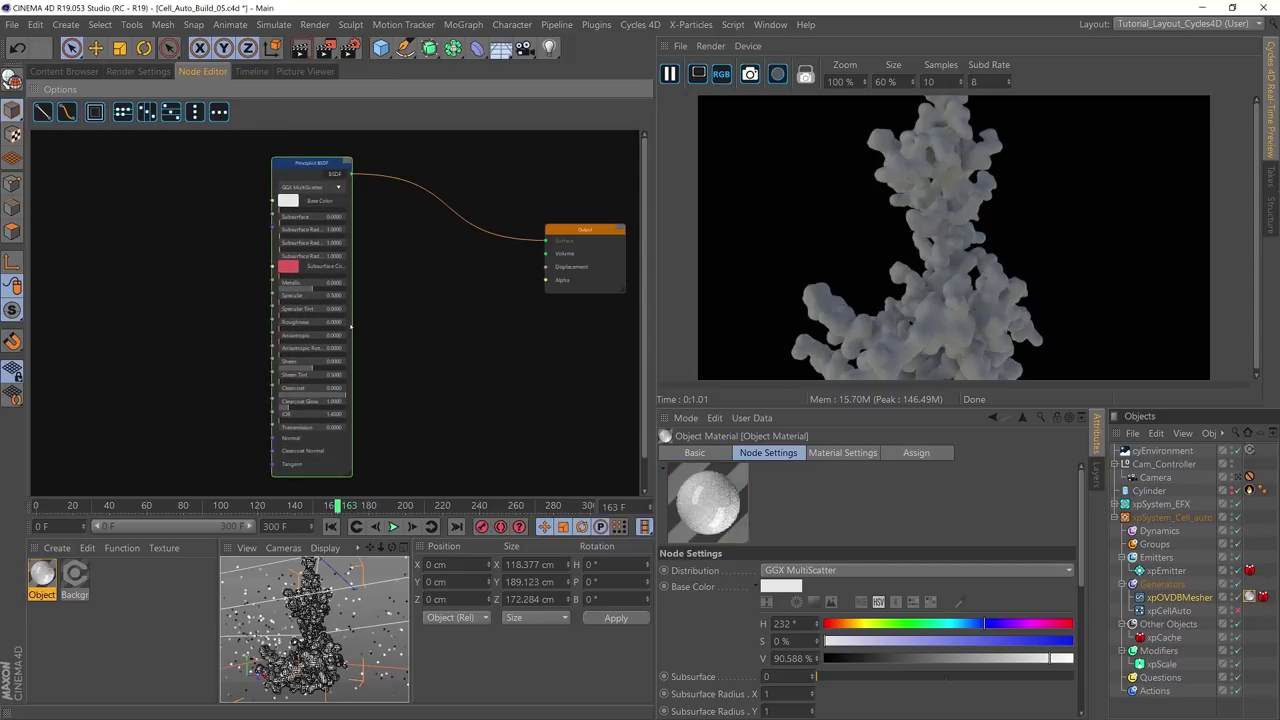
Step: Try a purple Base Color of H 284° and S 76% on the Principled BSDF, and test its Roughness
scroll(370, 331, up, 3)
scroll(371, 323, down, 2)
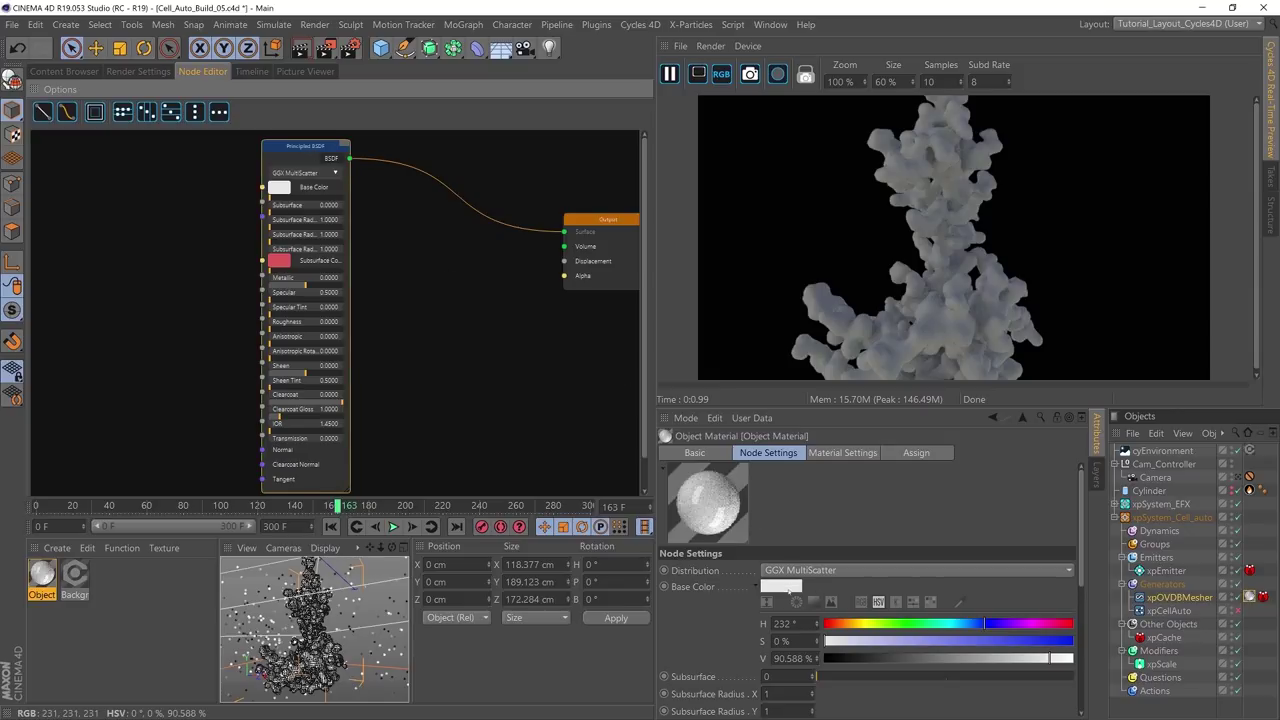
click(961, 624)
drag(961, 624, 959, 624)
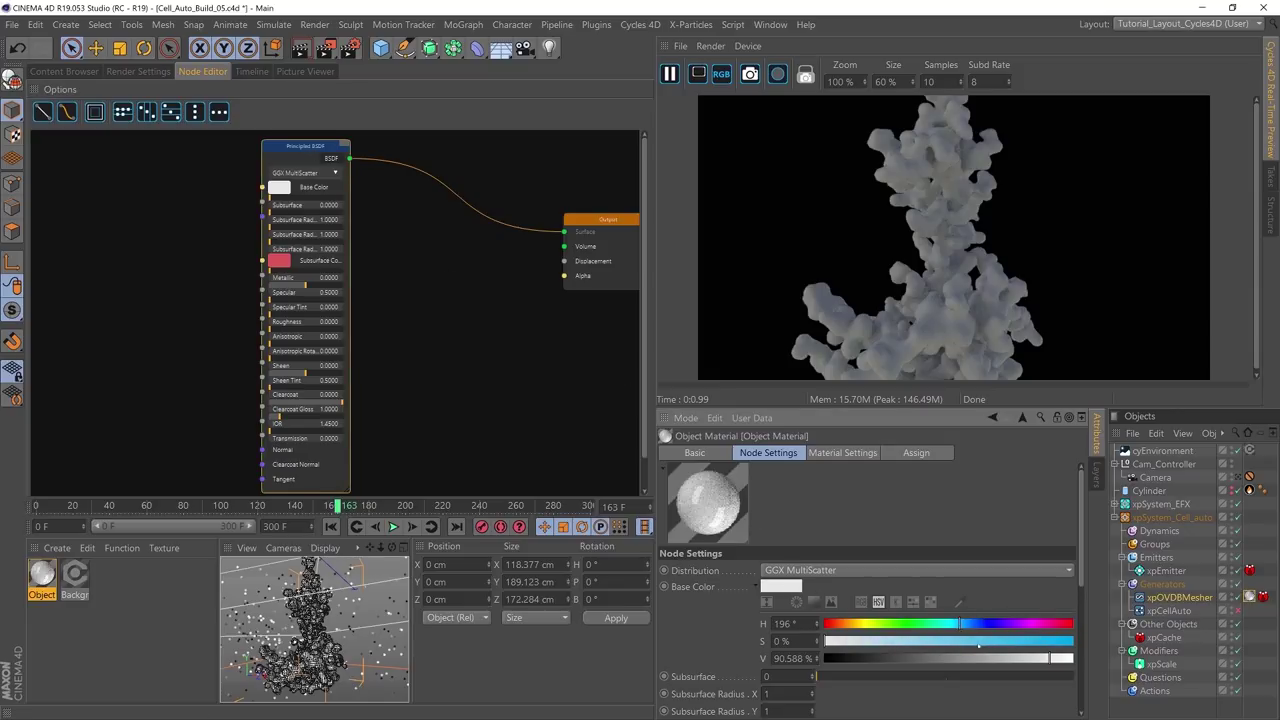
click(1020, 624)
click(1015, 641)
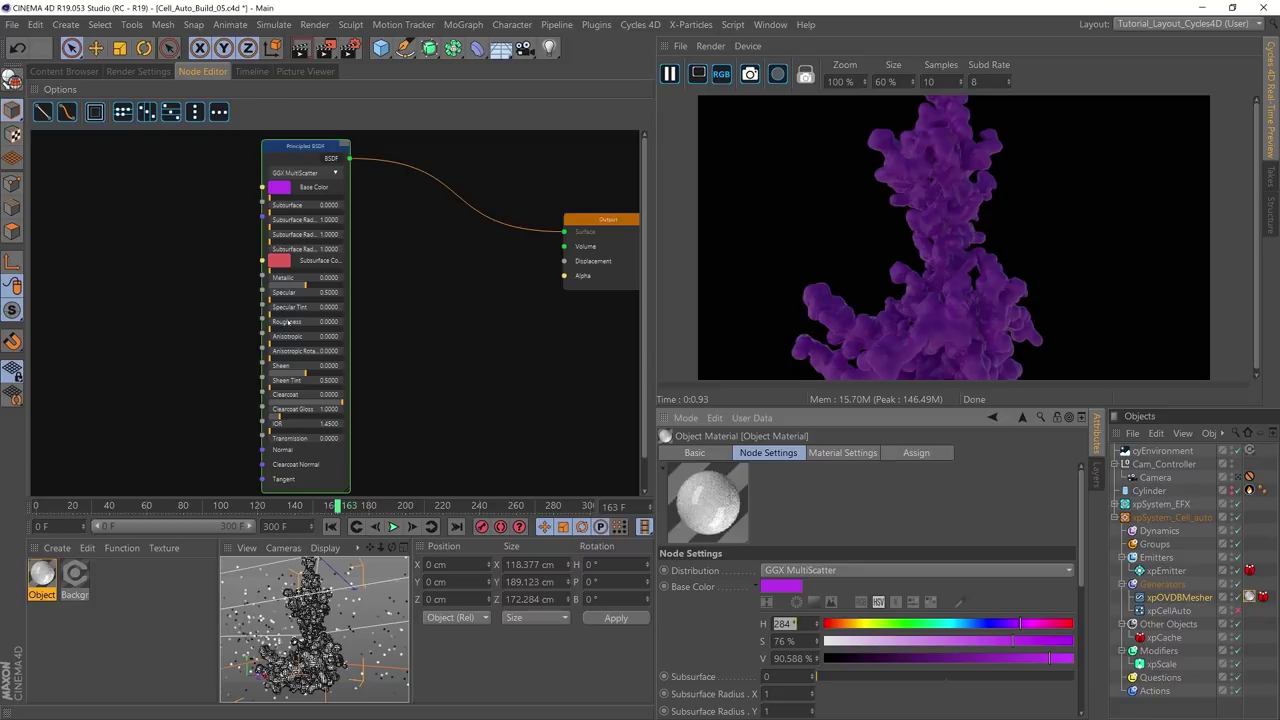
mouse_move(276, 318)
mouse_down()
mouse_move(346, 320)
mouse_move(297, 320)
mouse_up()
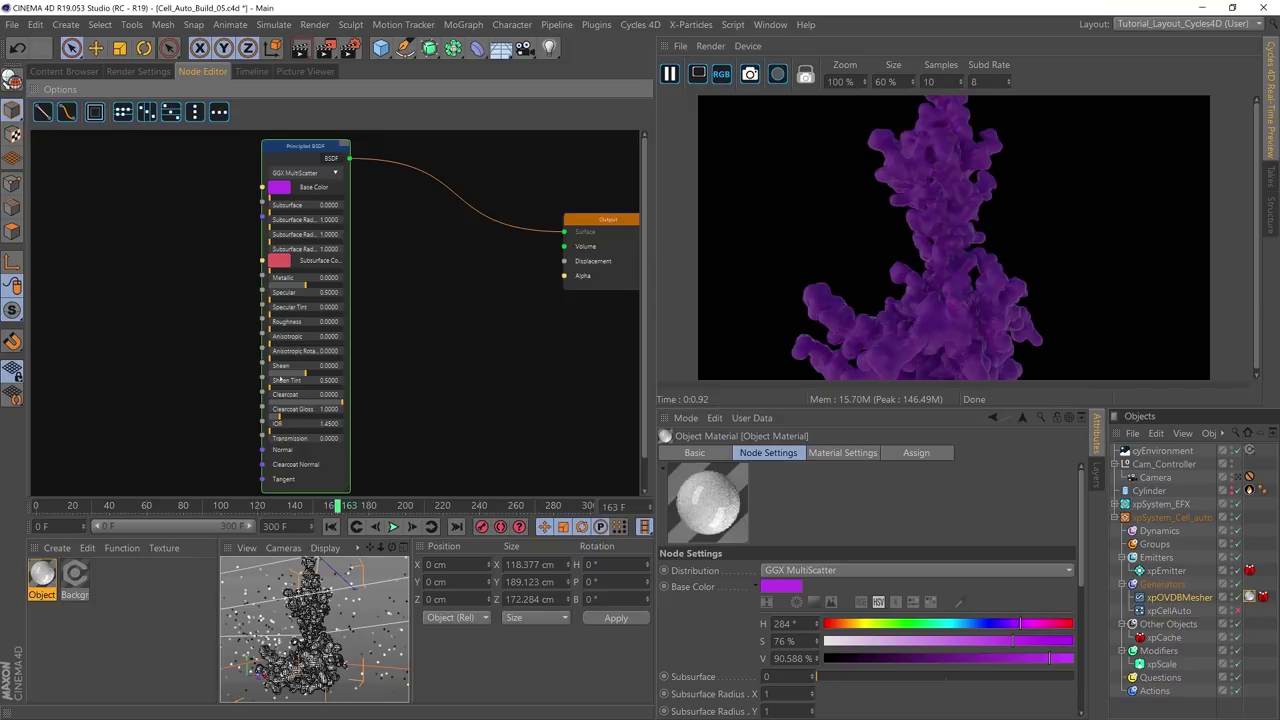
Step: Try a glass look with Transmission at 1 and Base Color saturation at 0%, and return Transmission to 0
click(320, 437)
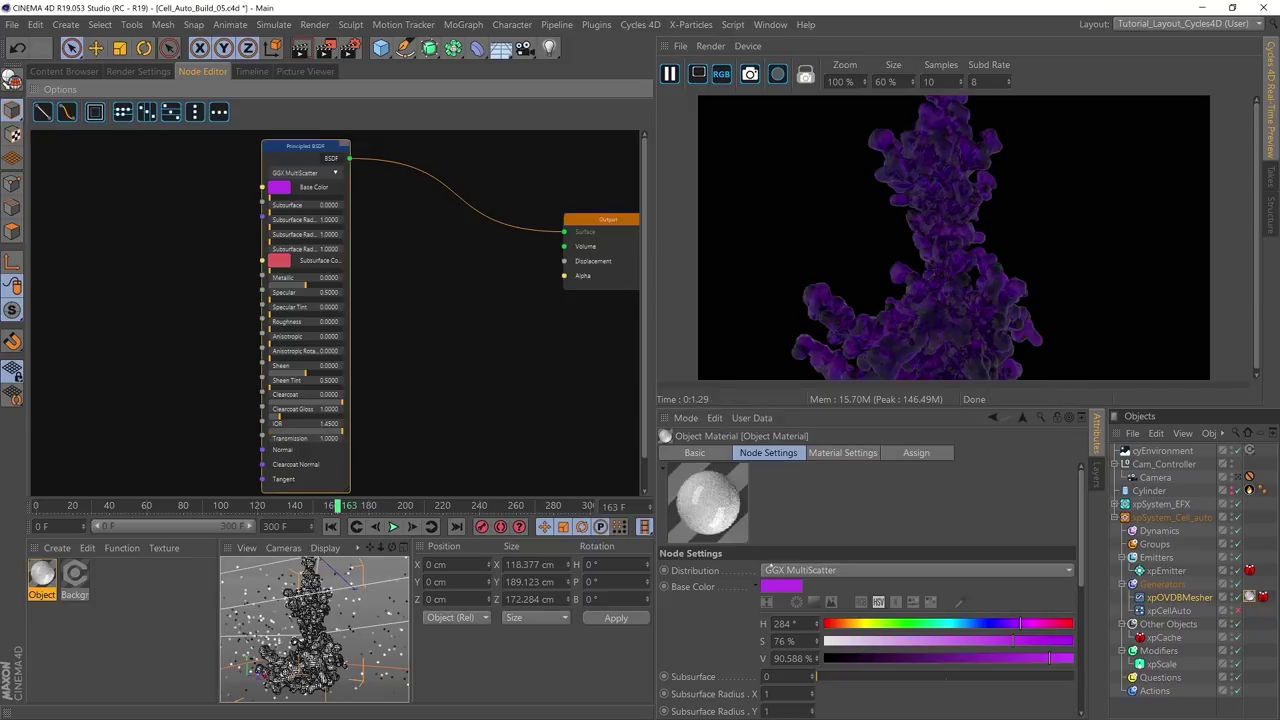
drag(840, 640, 822, 641)
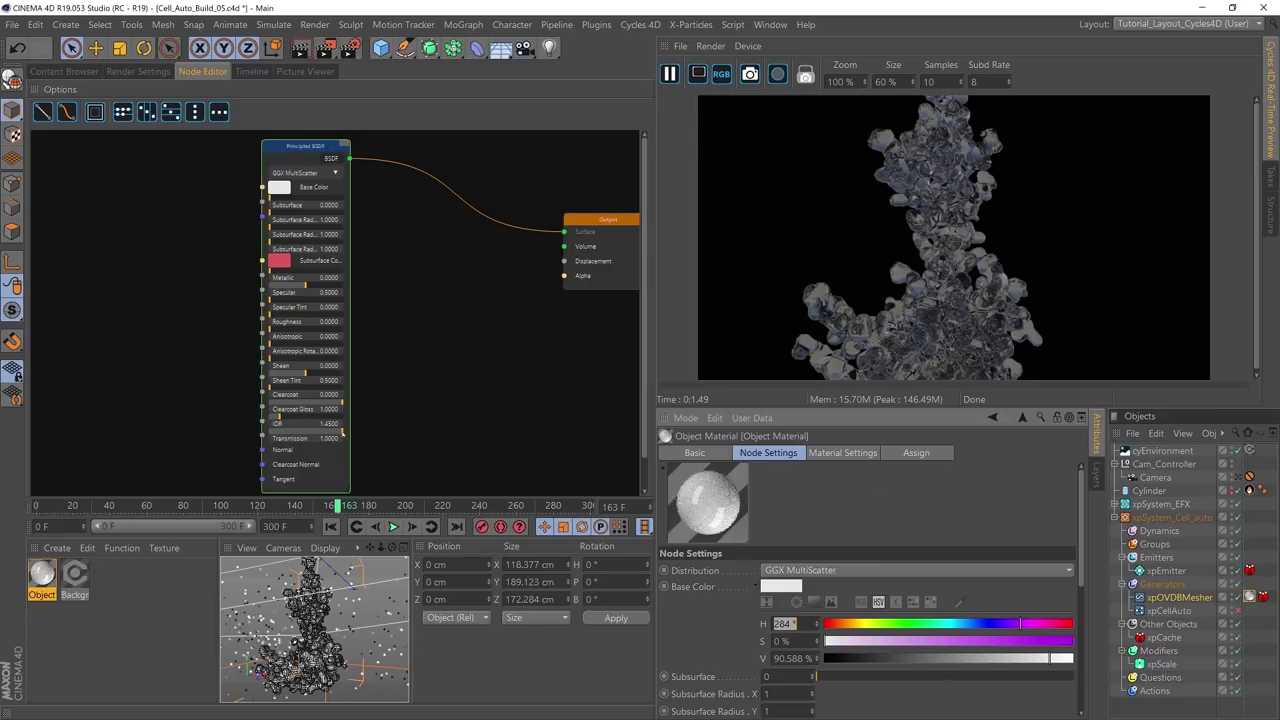
click(336, 432)
drag(290, 431, 270, 432)
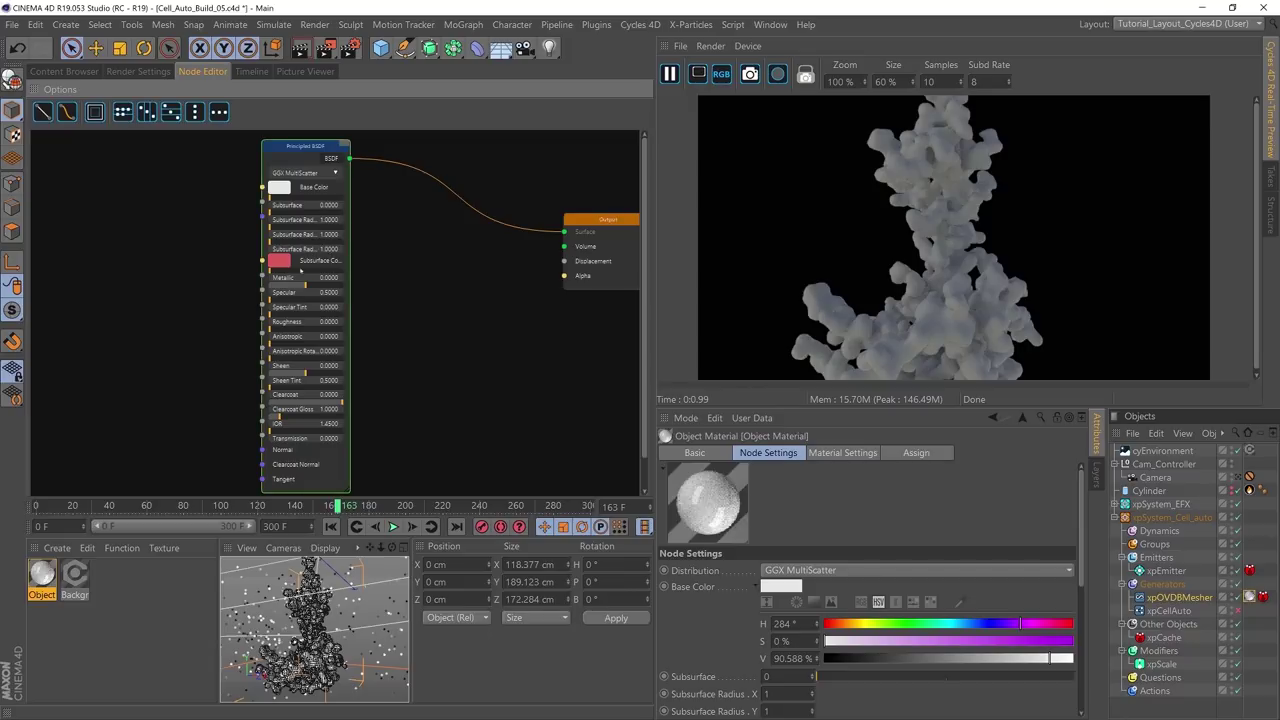
Step: Set the Principled BSDF's Metallic to 1 and its Base Color to dark blue, H 237°, S 38%, V 17%
drag(273, 271, 352, 280)
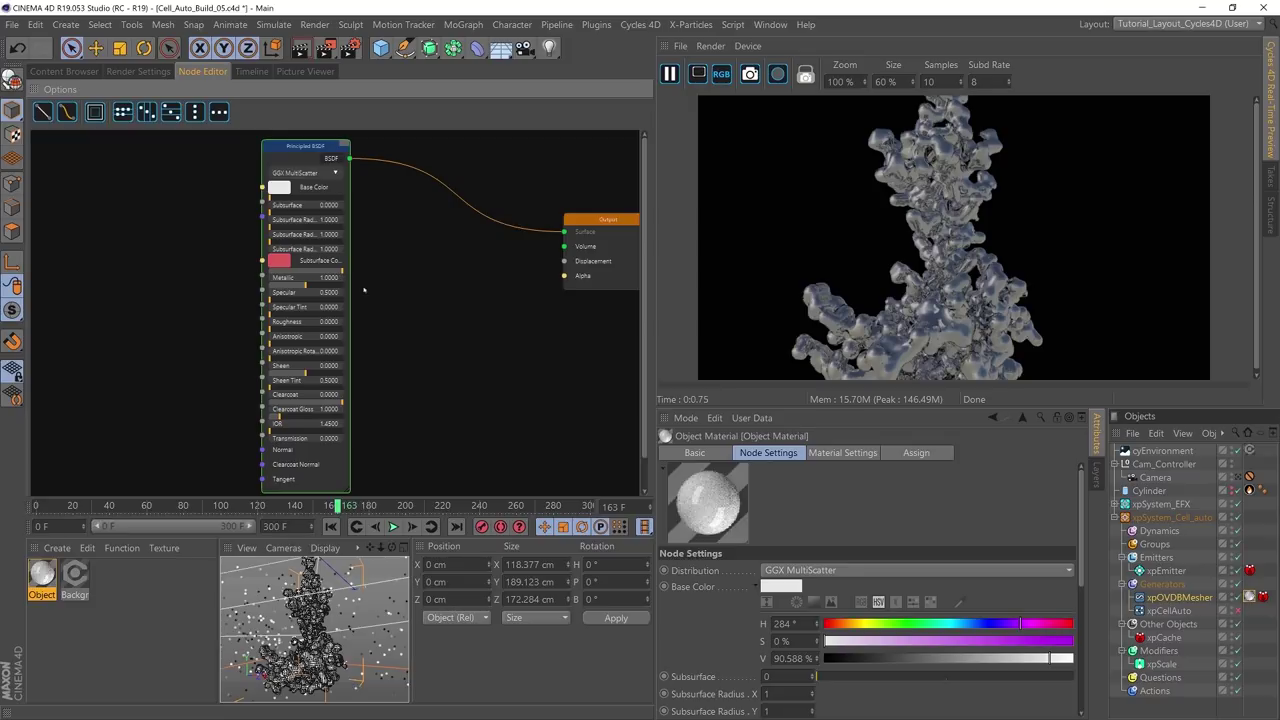
drag(884, 658, 866, 658)
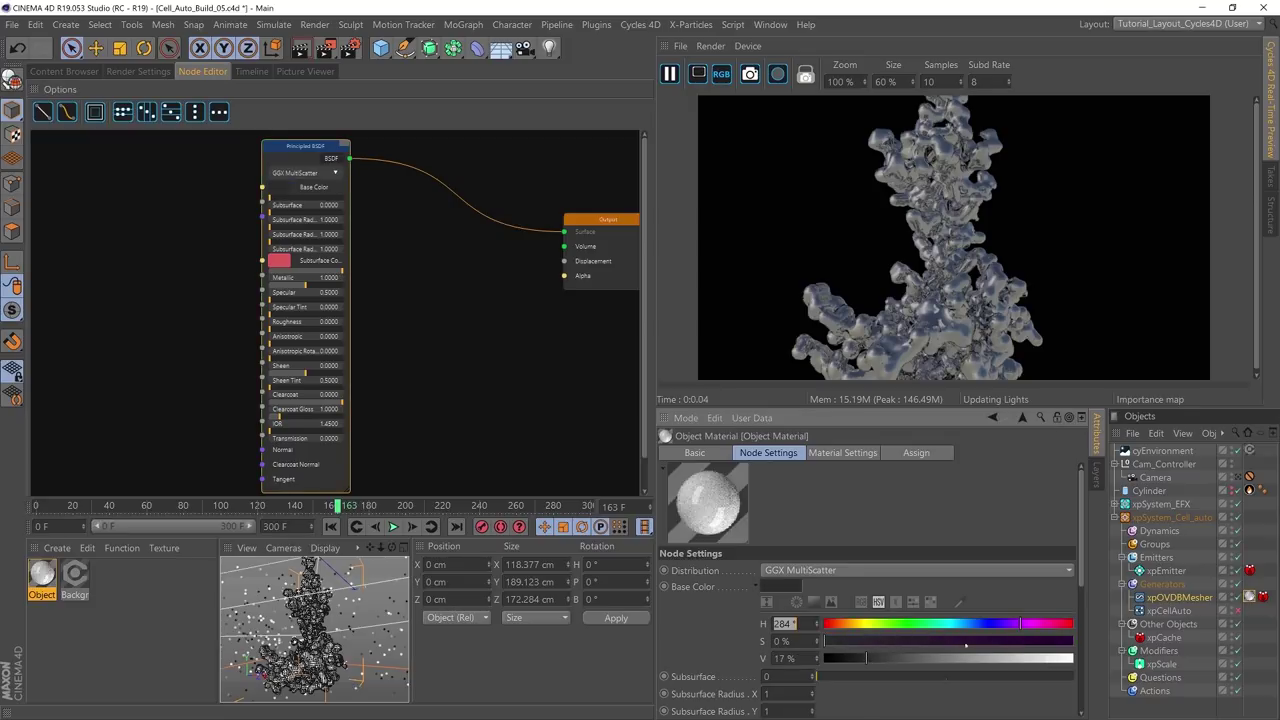
drag(980, 623, 919, 641)
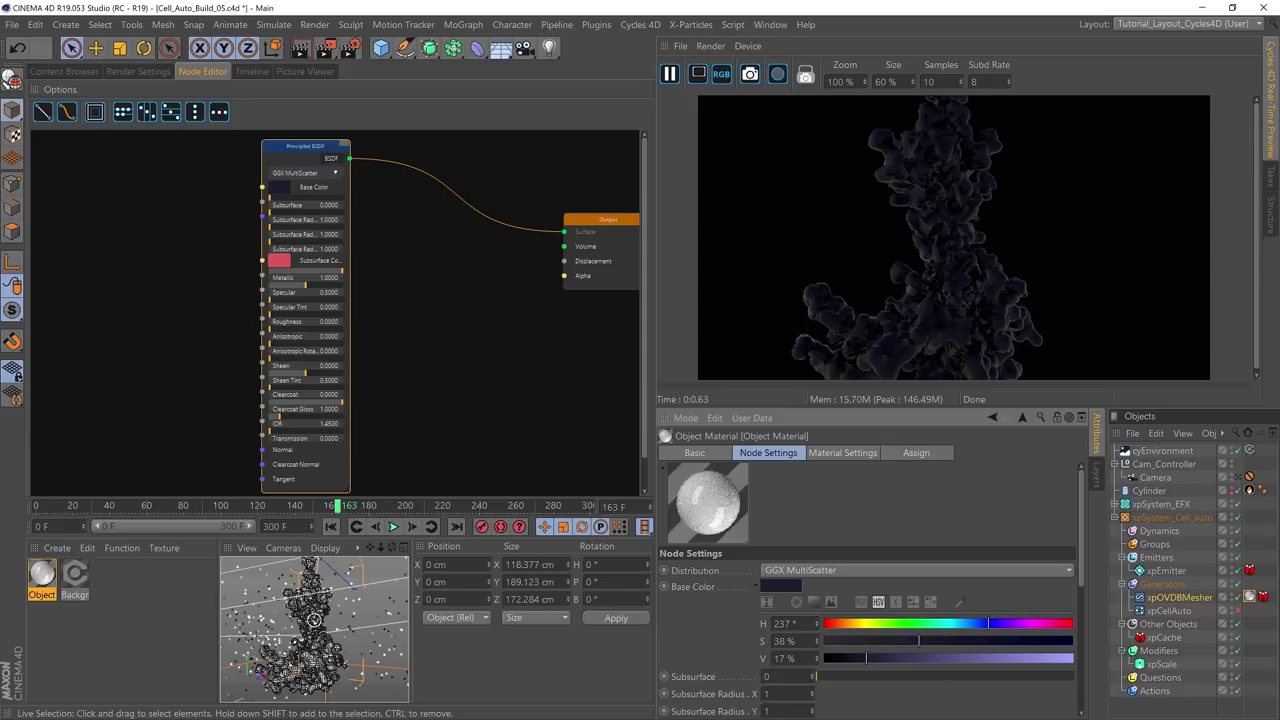
Step: Adjust the dark blue Base Color to S 46% and V 23%, and raise the Principled BSDF's Roughness slightly
scroll(313, 622, up, 5)
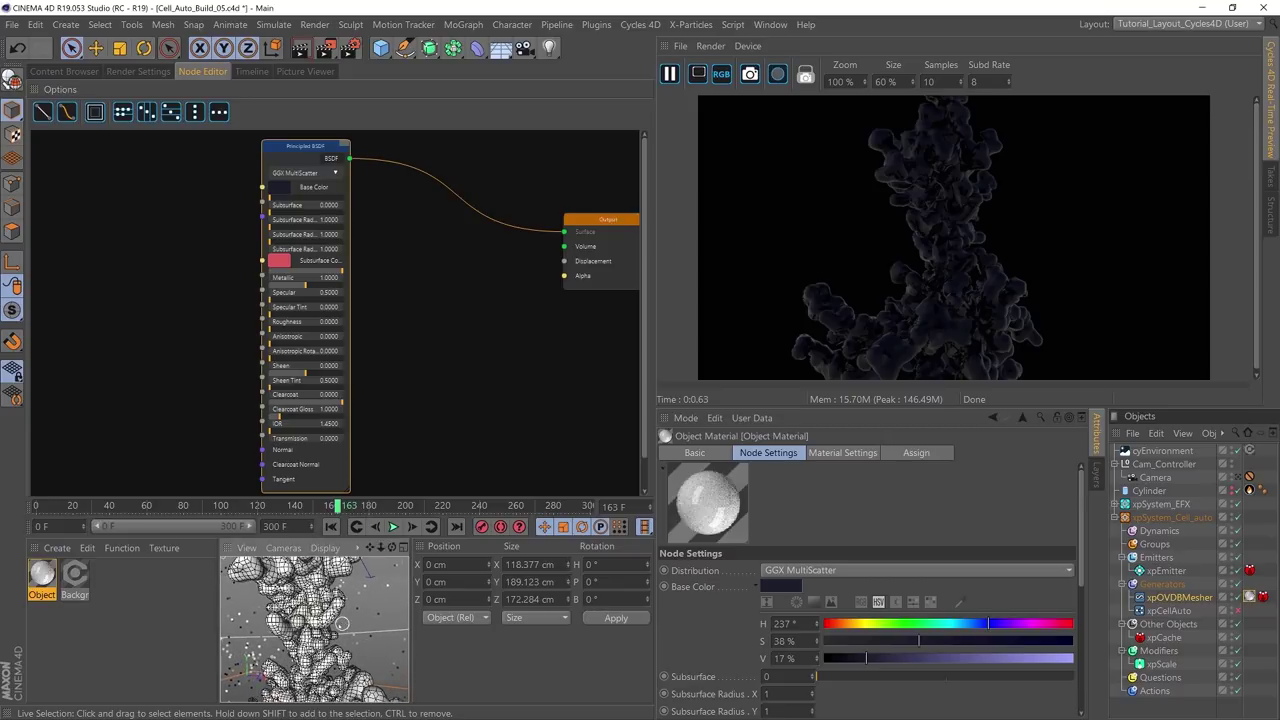
scroll(327, 623, up, 3)
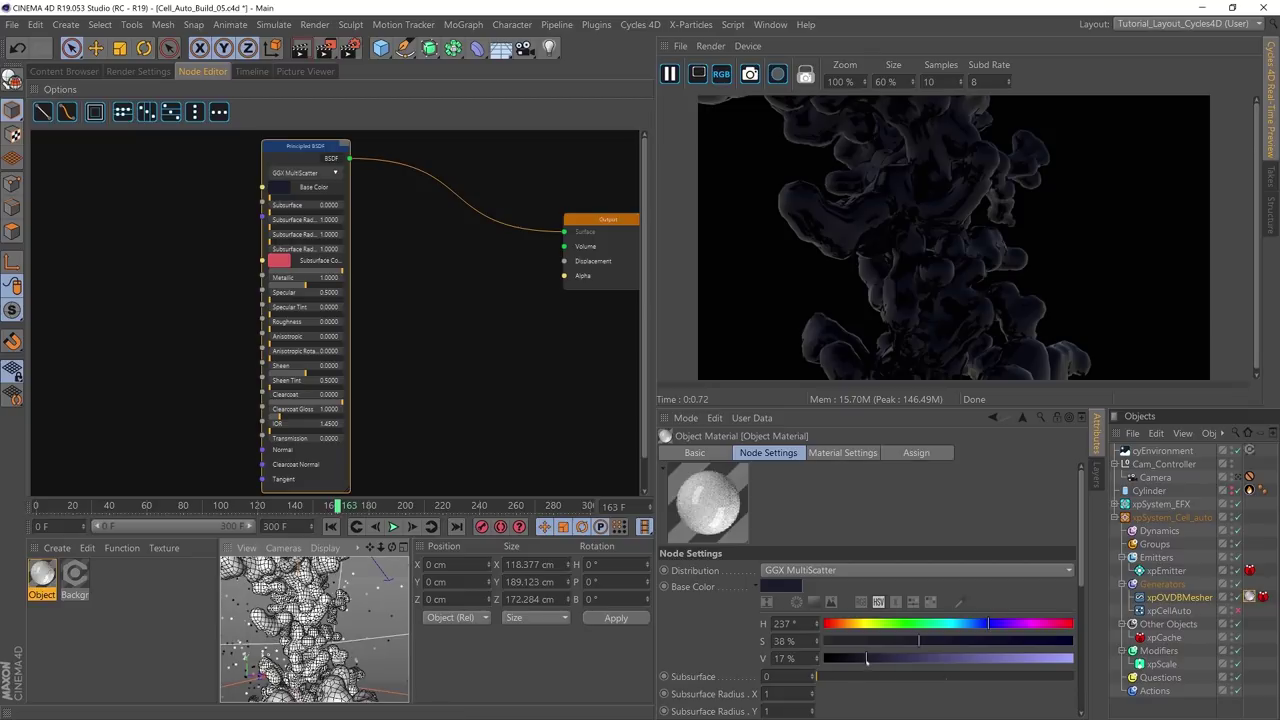
drag(867, 660, 882, 659)
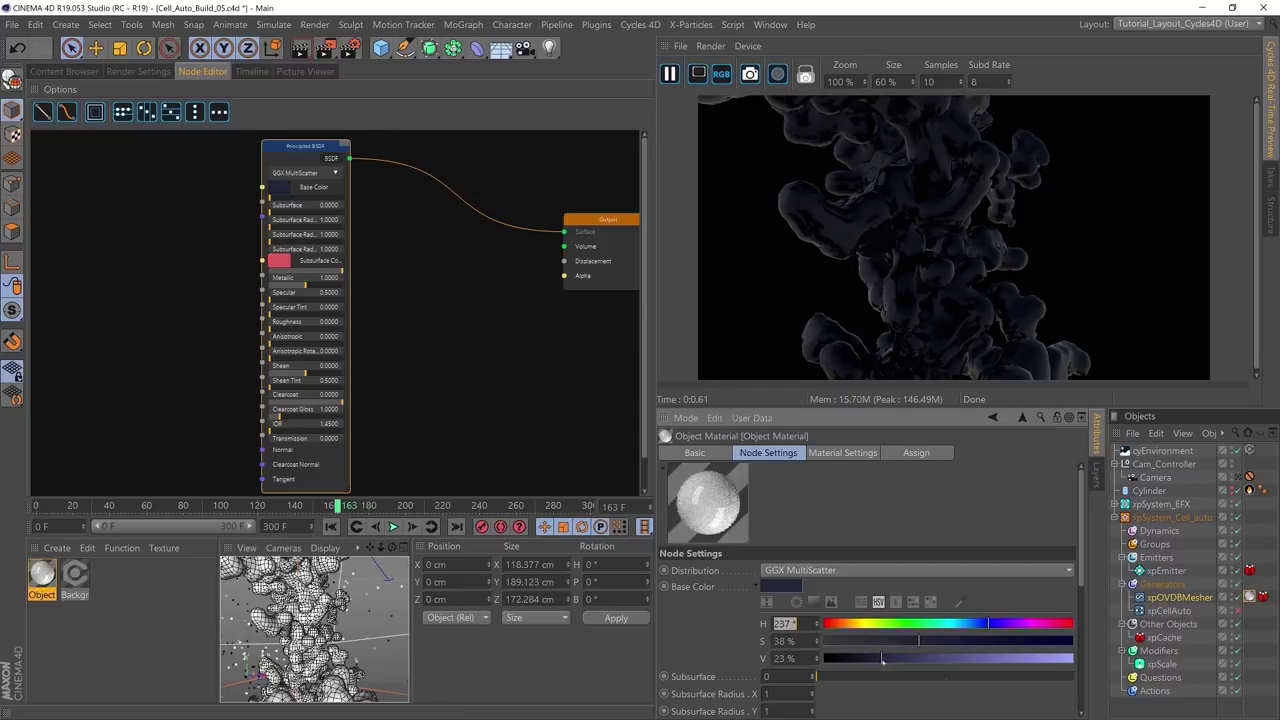
click(936, 641)
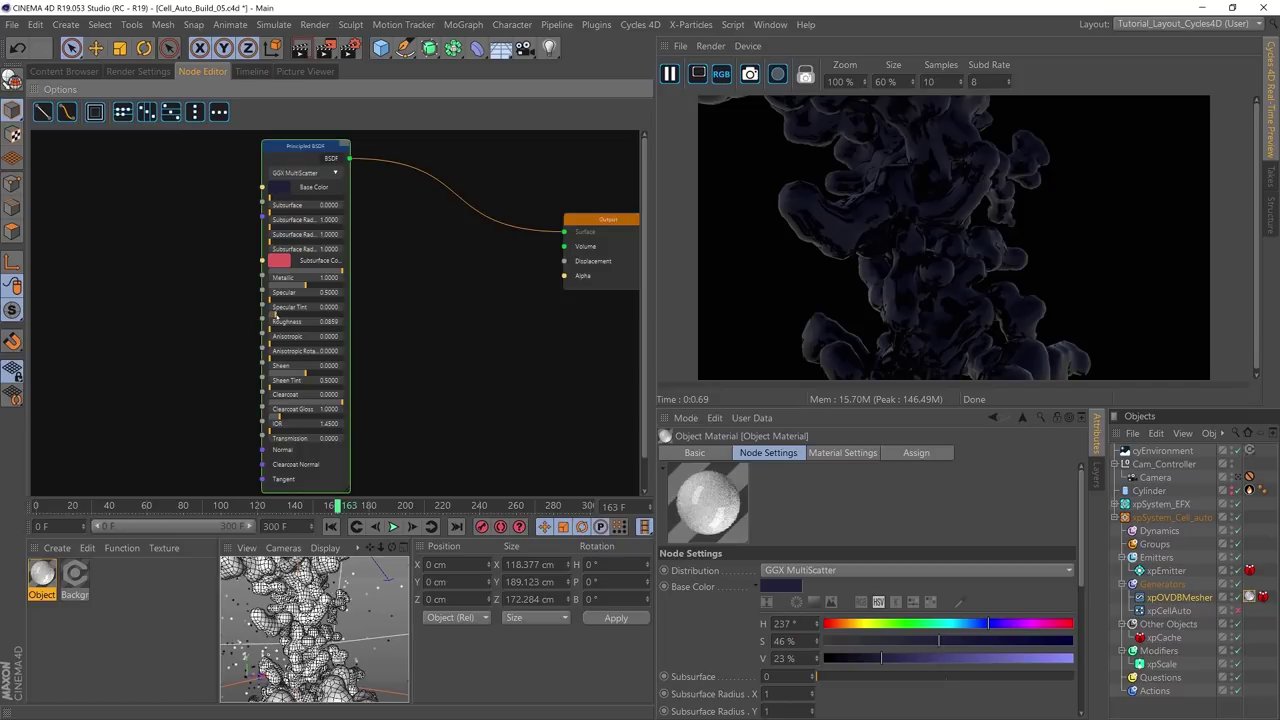
drag(273, 318, 285, 318)
Step: Hide the Principled BSDF node's unused sockets and reposition the collapsed node nearer the Output node's height
right_click(299, 147)
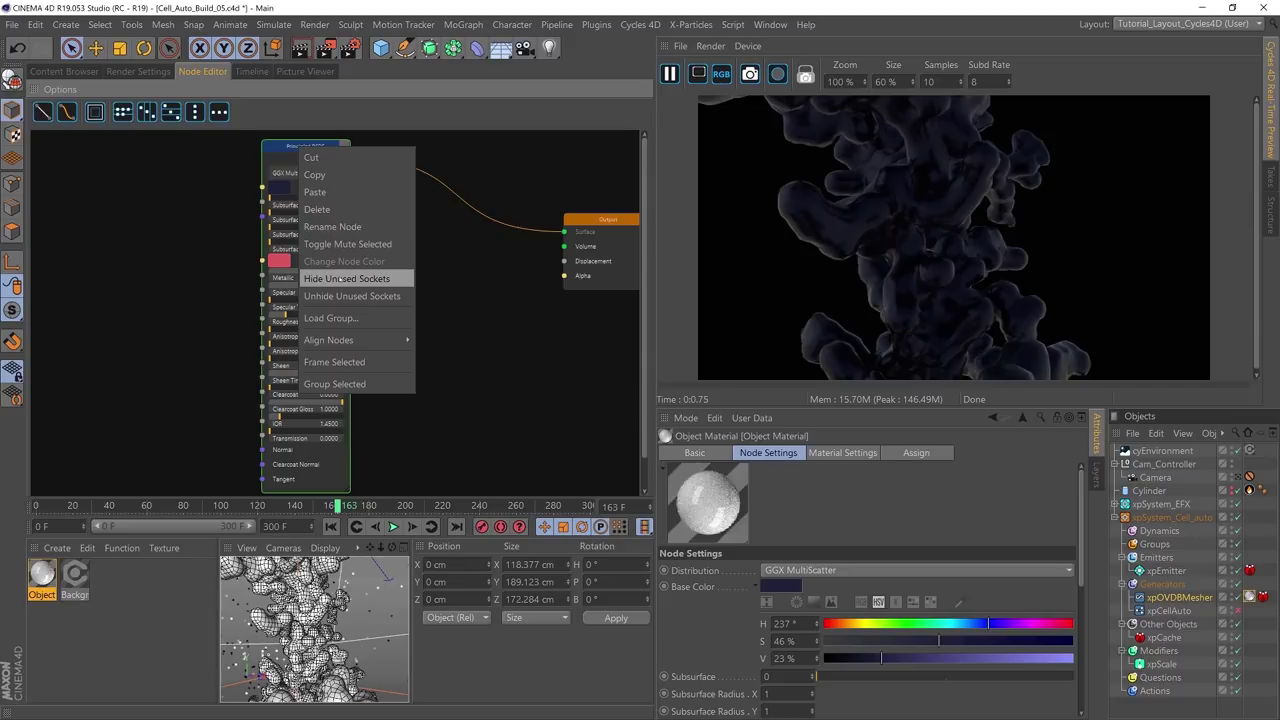
click(341, 279)
drag(313, 146, 328, 256)
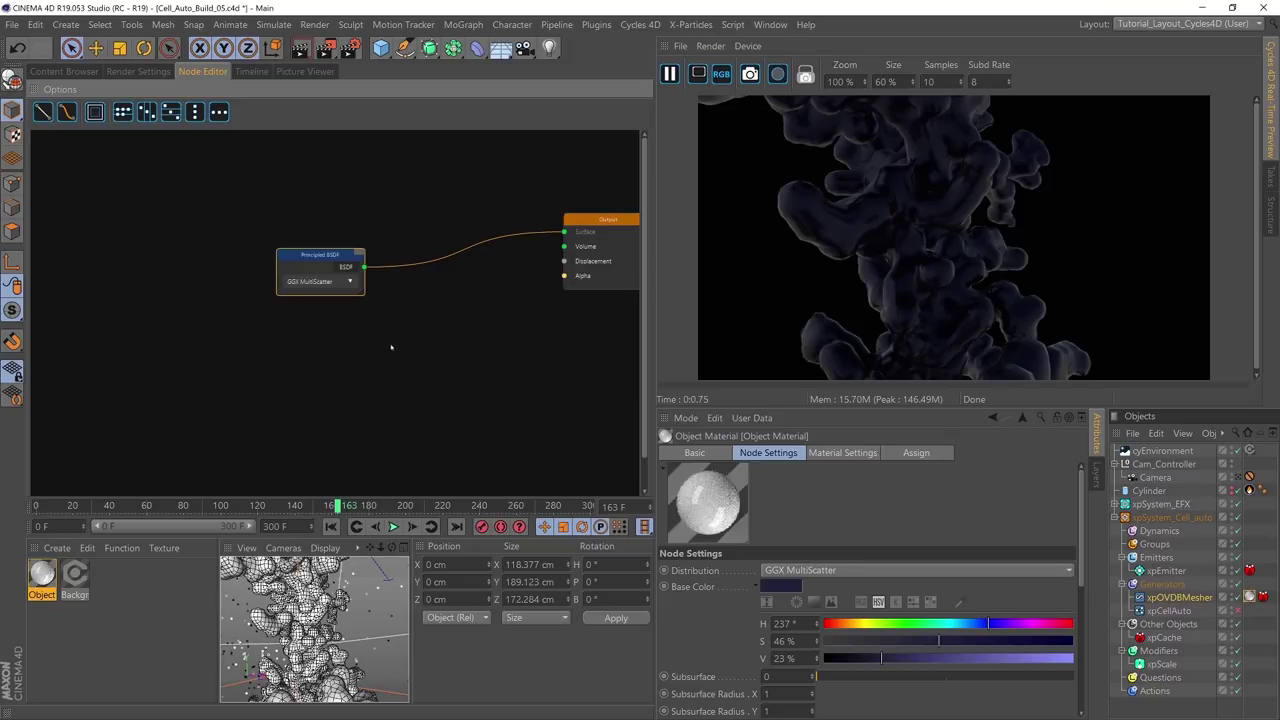
Step: Move the collapsed Principled BSDF node farther from the Output node
drag(325, 260, 187, 279)
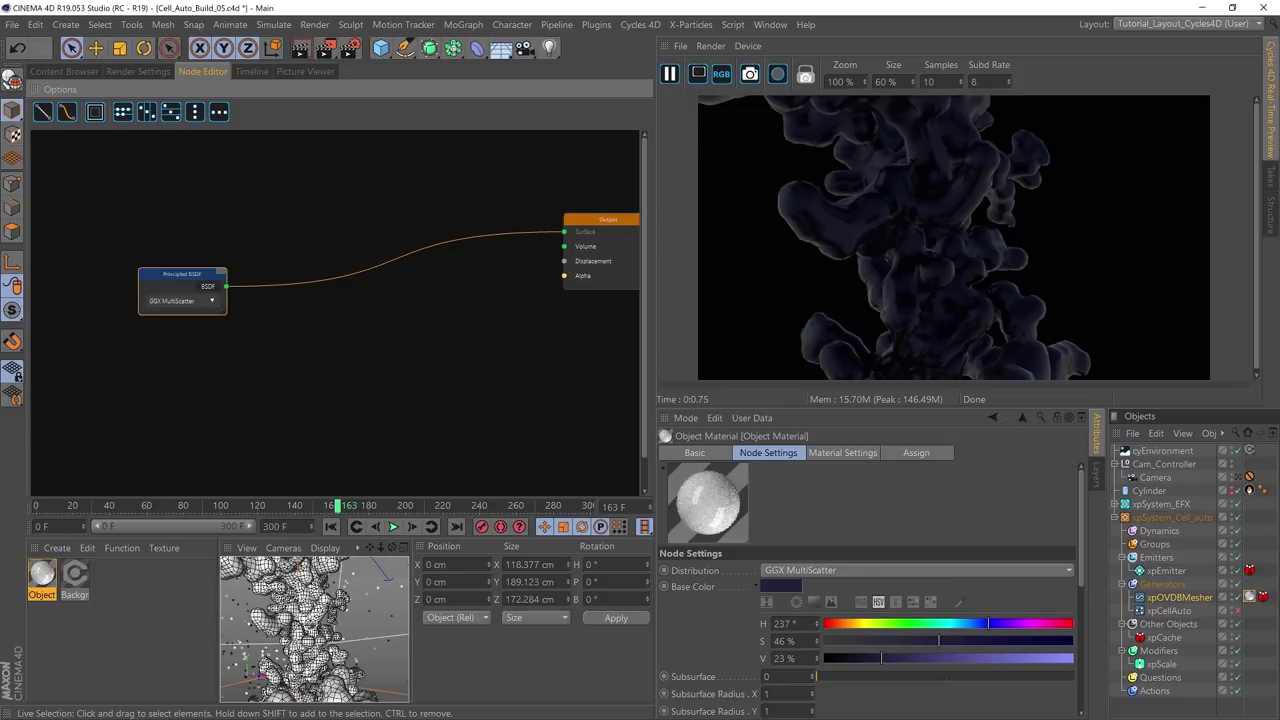
scroll(310, 620, up, 3)
alt+drag(310, 630, 247, 648)
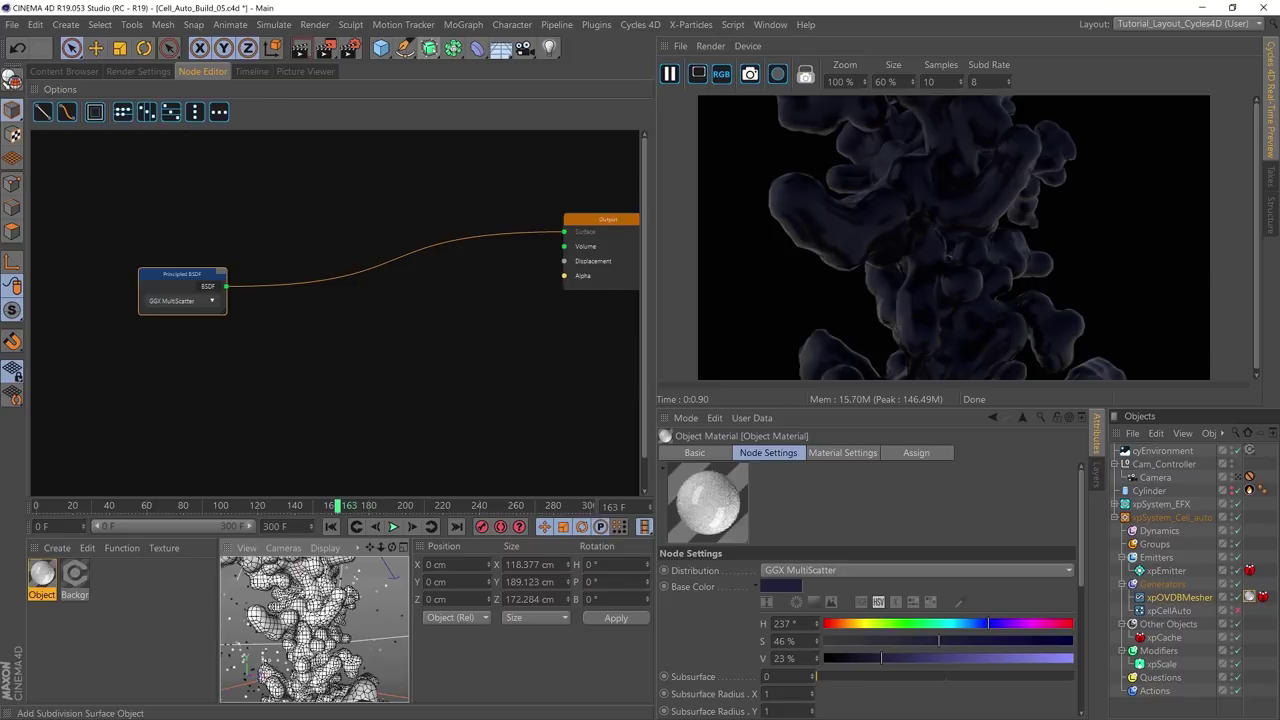
Step: Add a Subdivision Surface to the Generators group and set its Editor and Renderer subdivisions to 1
click(429, 48)
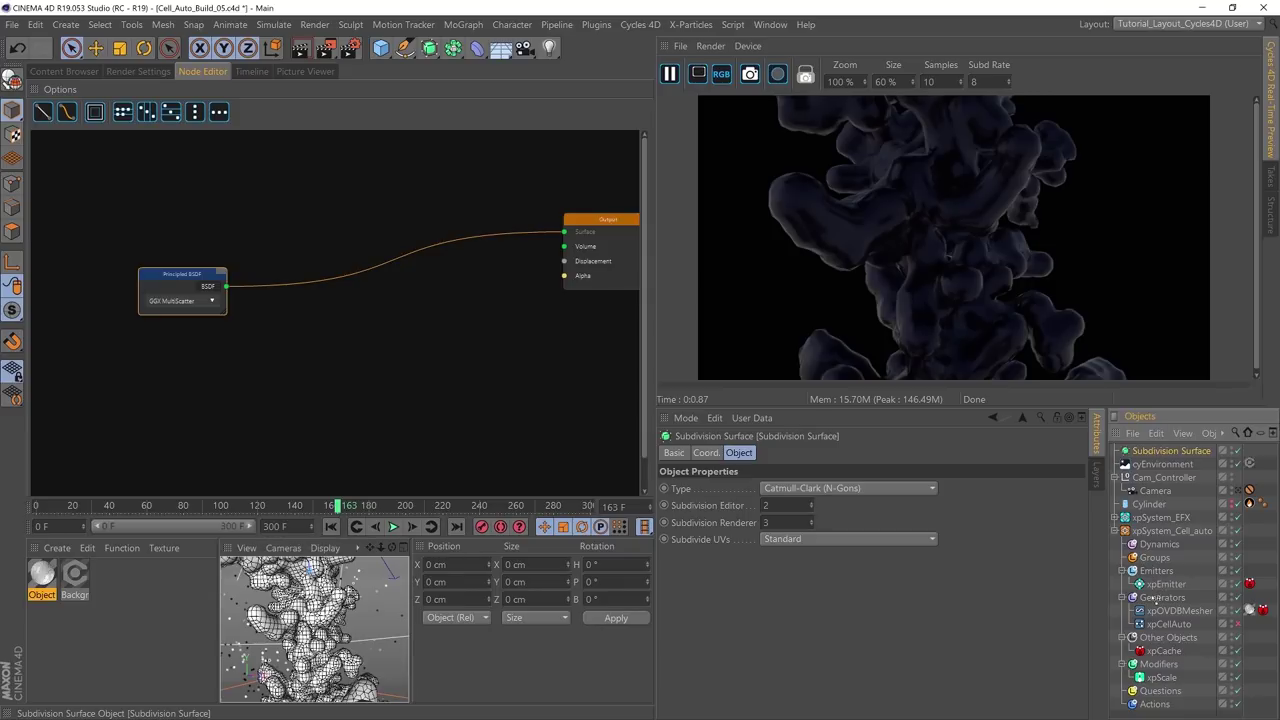
drag(1153, 598, 1156, 598)
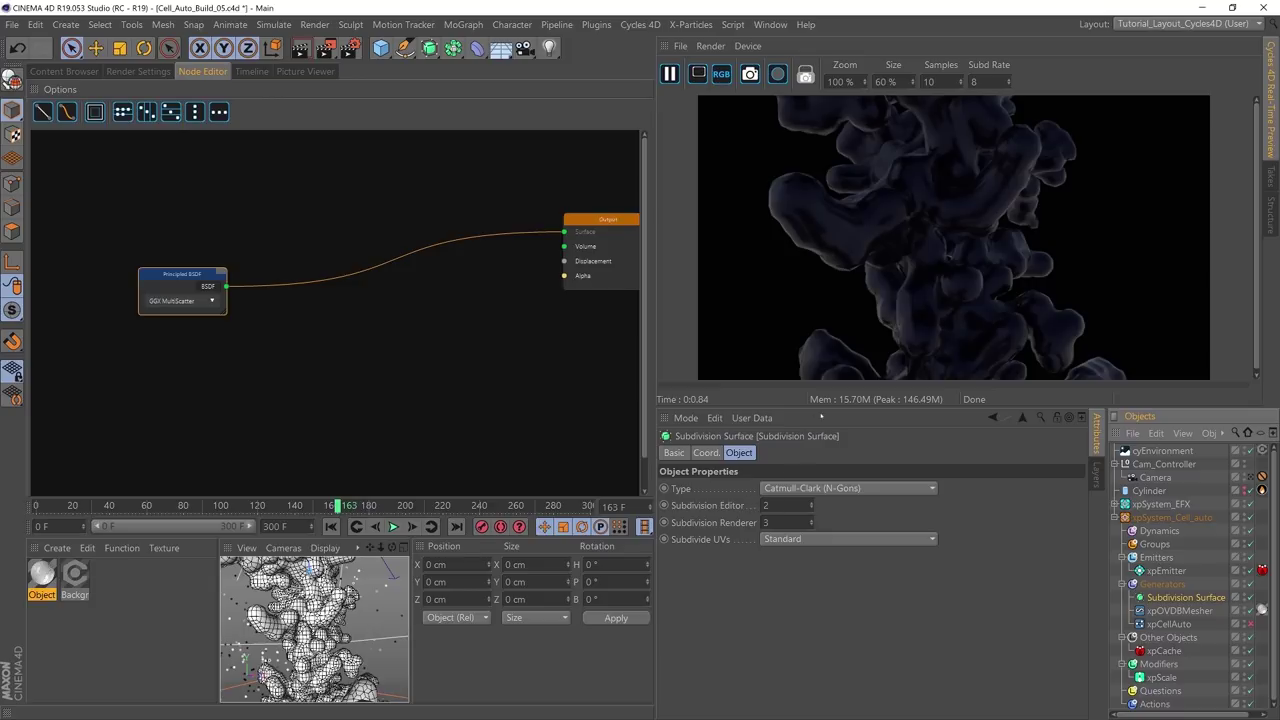
click(766, 505)
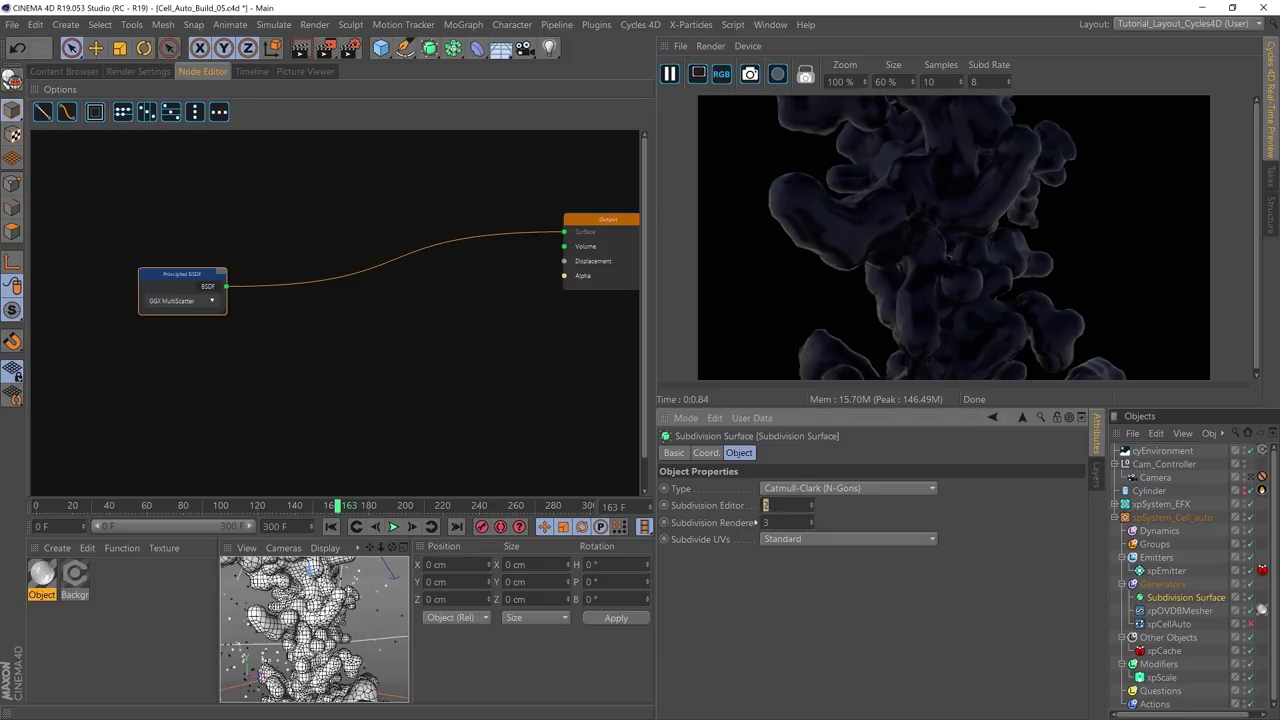
text(1)
key(Tab)
text(1)
key(Return)
Step: Nest xpOVDBMesher under the Subdivision Surface to smooth the mesh
click(1178, 611)
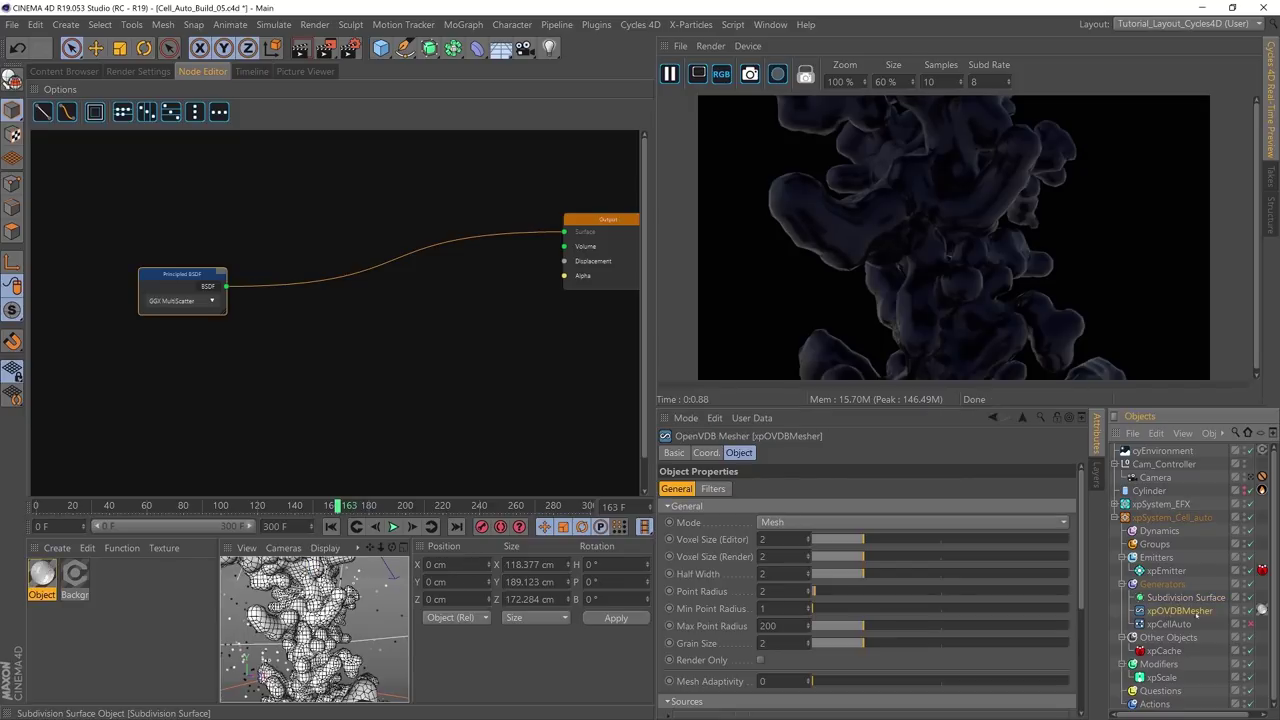
drag(1180, 609, 1181, 599)
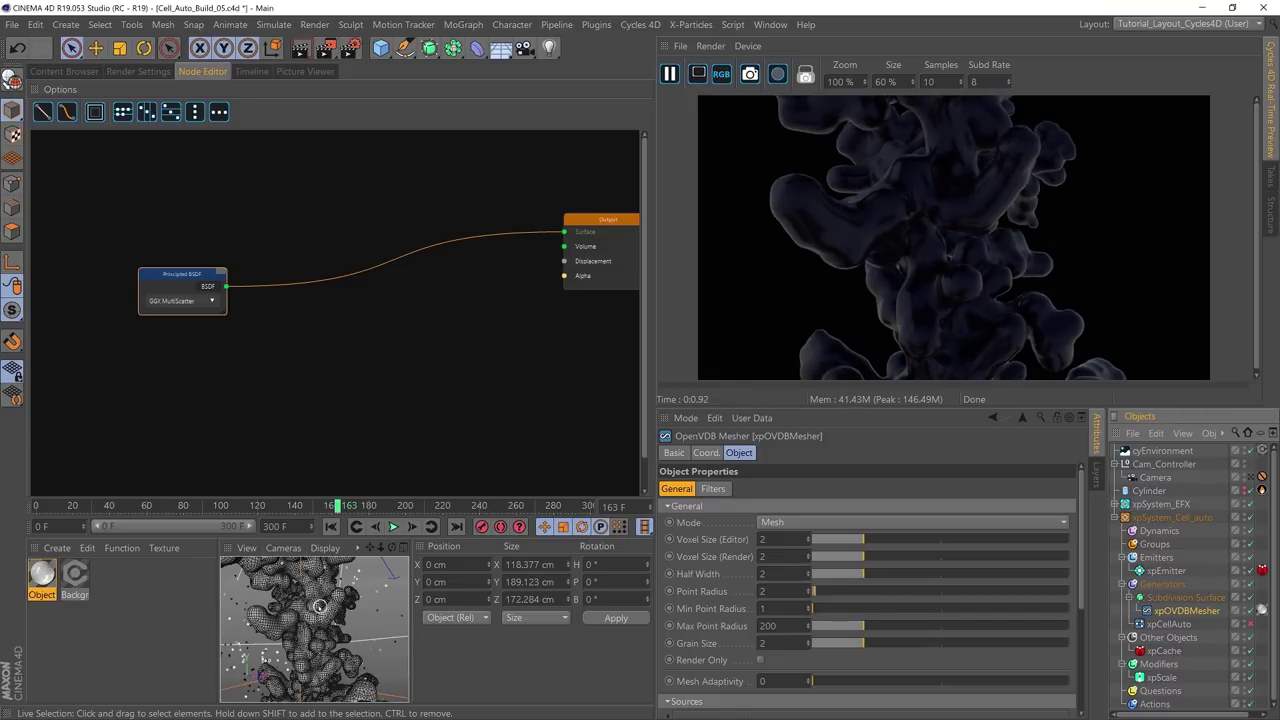
scroll(316, 605, up, 6)
scroll(316, 605, down, 6)
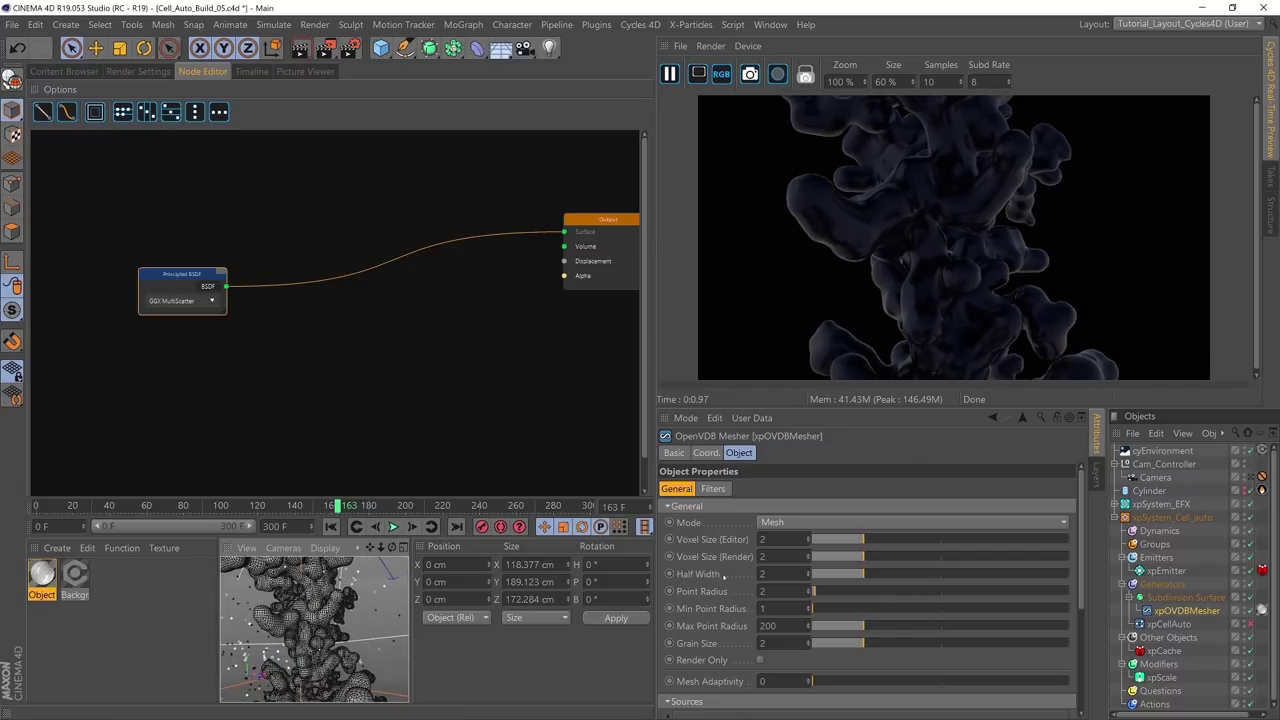
Step: Play the growth animation from the first frame and stop it at frame 94
click(331, 527)
click(393, 527)
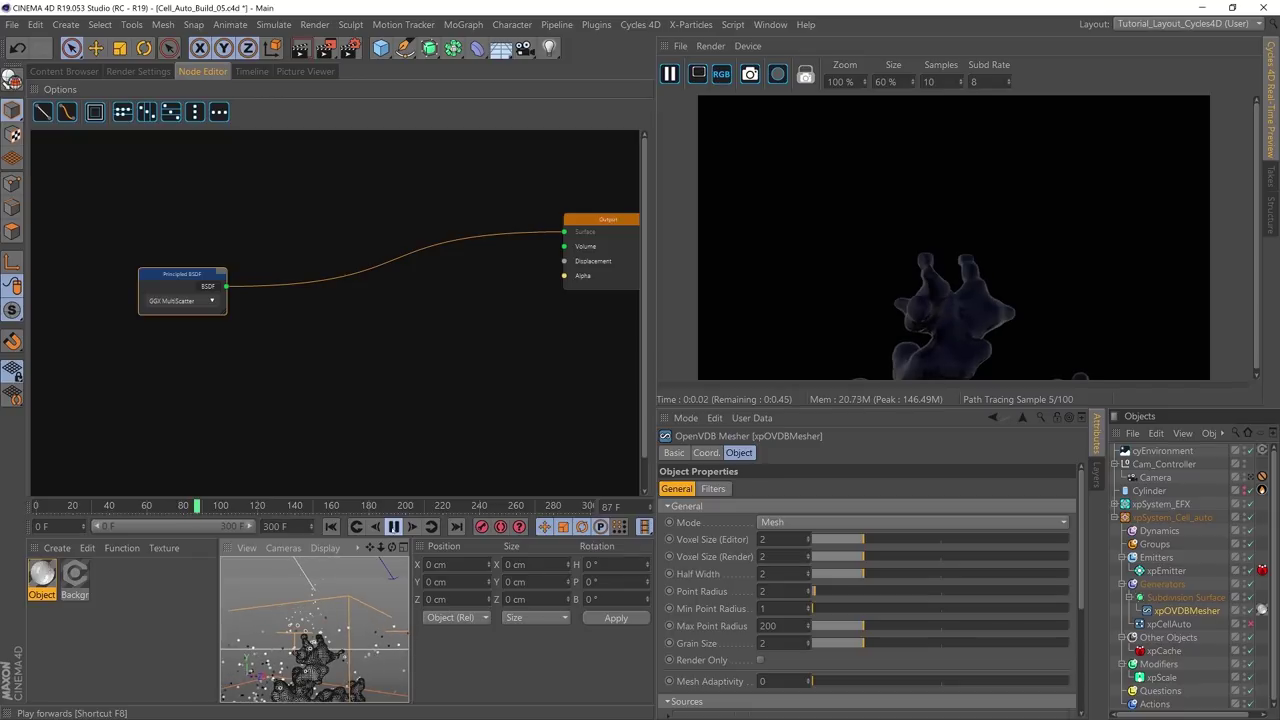
click(393, 527)
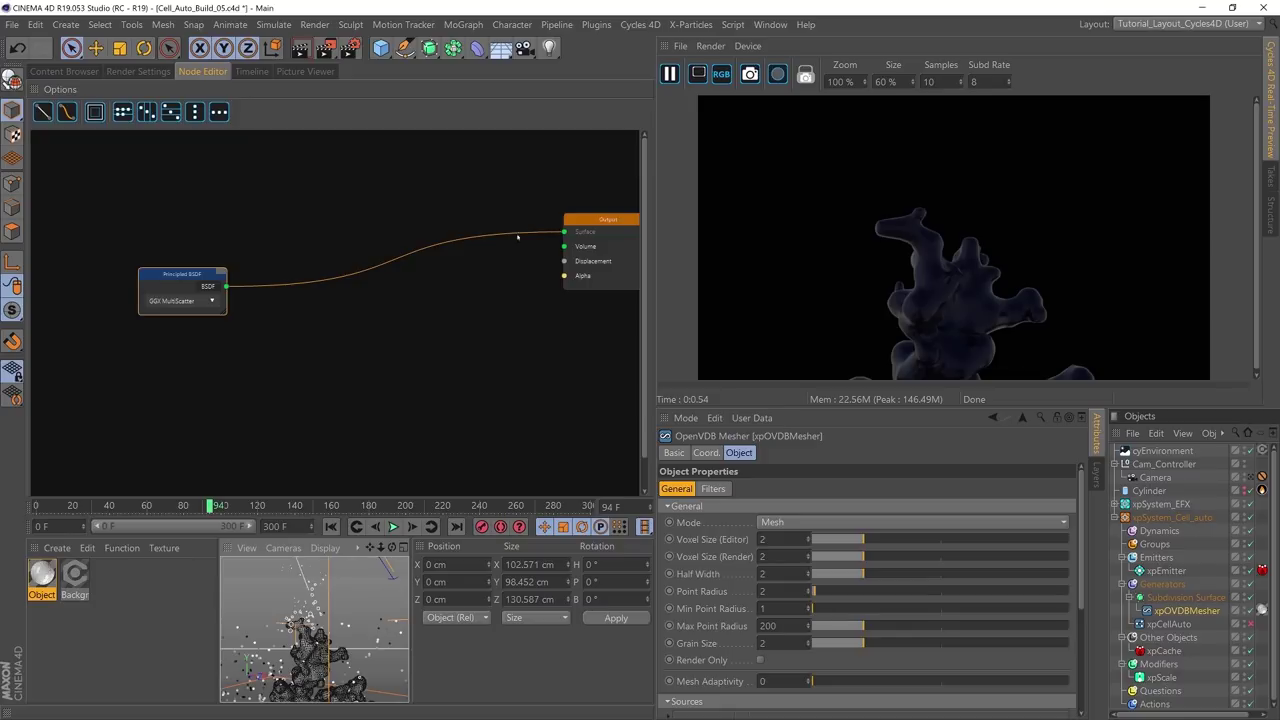
Step: Rearrange the material graph, moving the Output node inward and the Principled BSDF node below it to free space for new nodes
drag(178, 275, 169, 308)
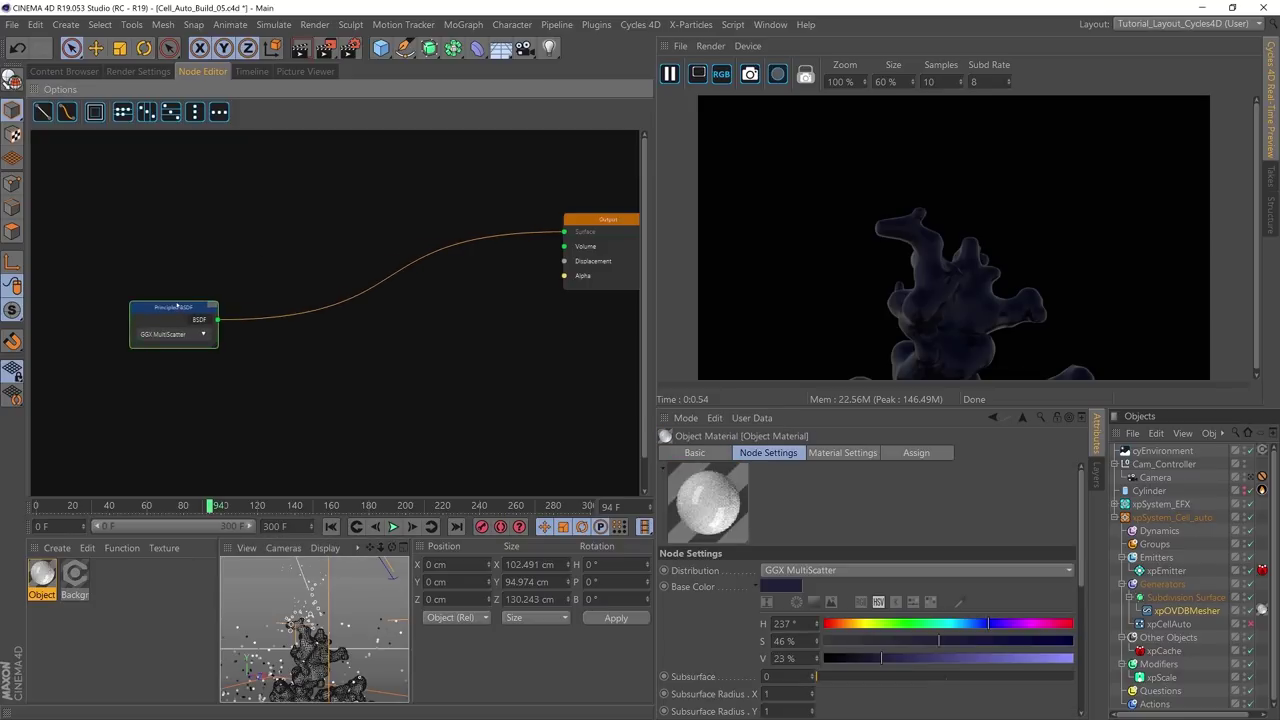
drag(176, 305, 179, 303)
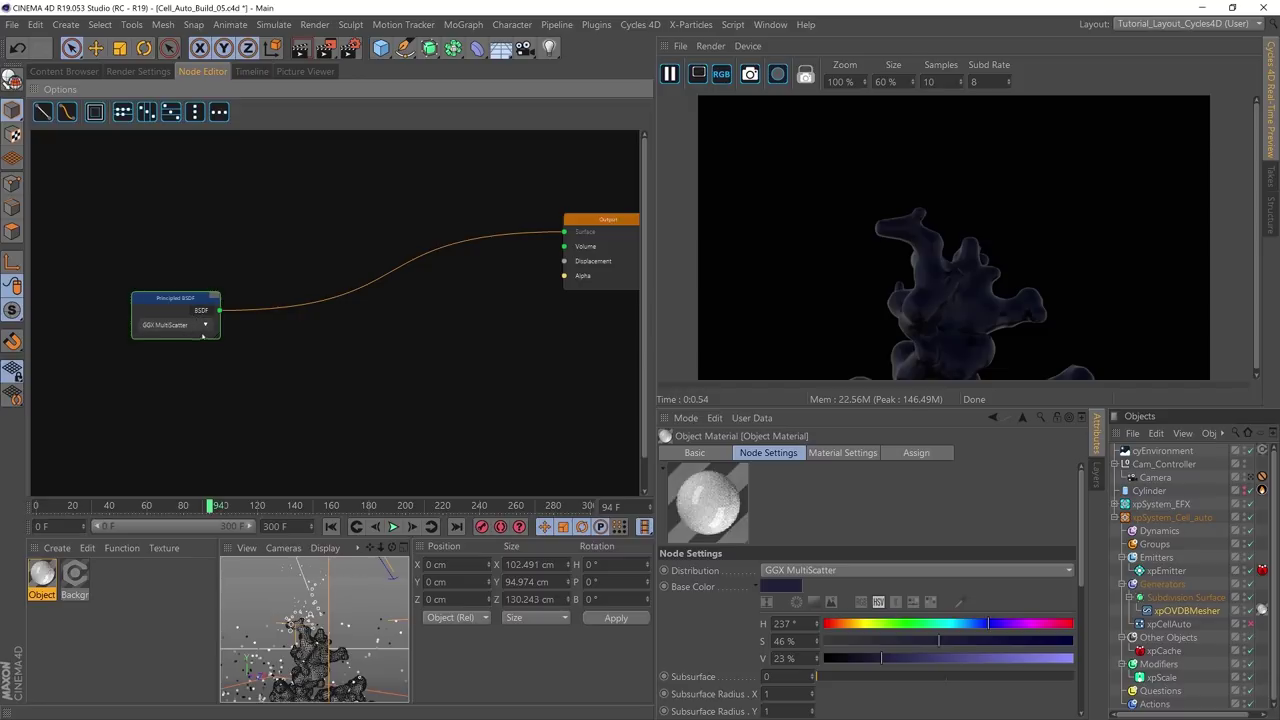
drag(576, 229, 478, 277)
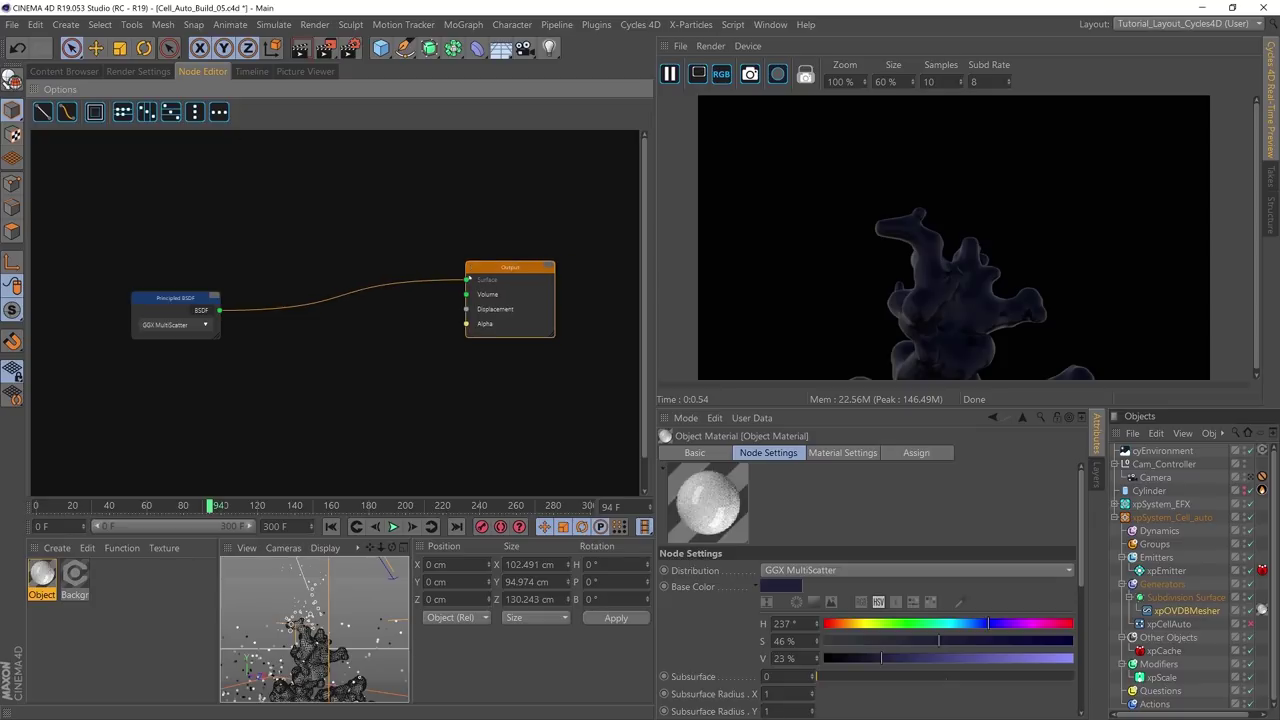
drag(191, 301, 168, 305)
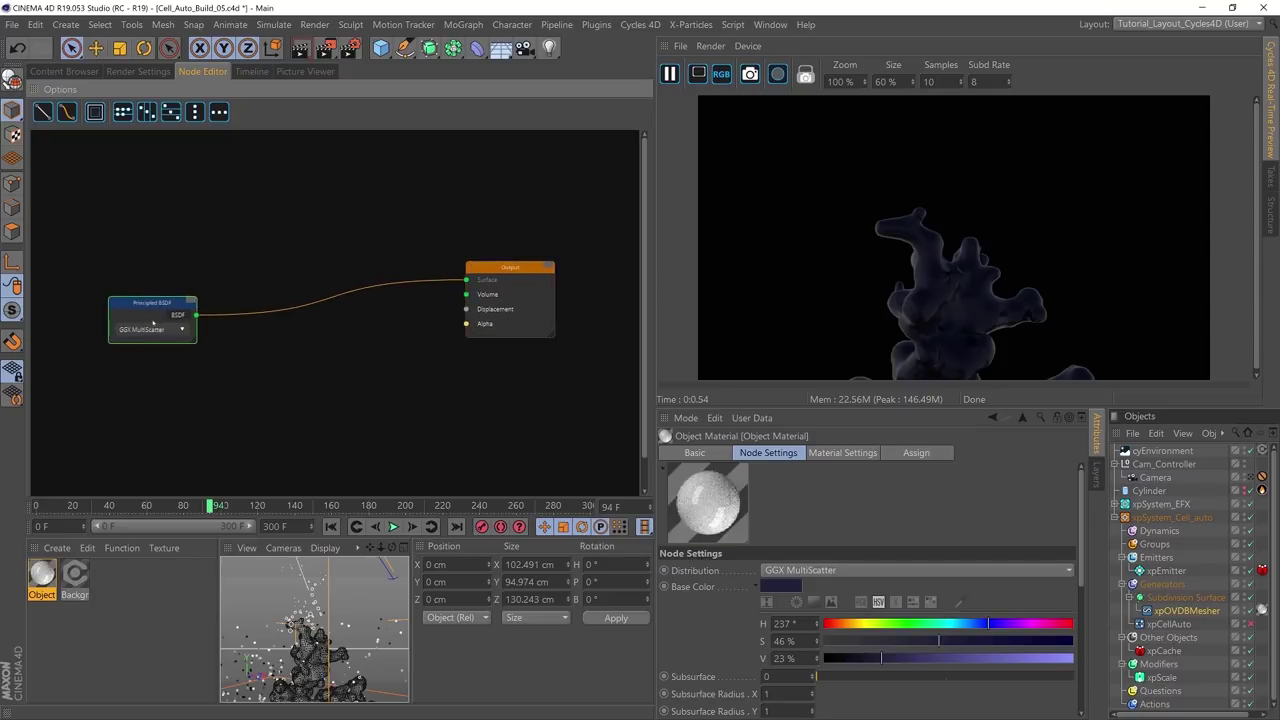
drag(157, 302, 151, 312)
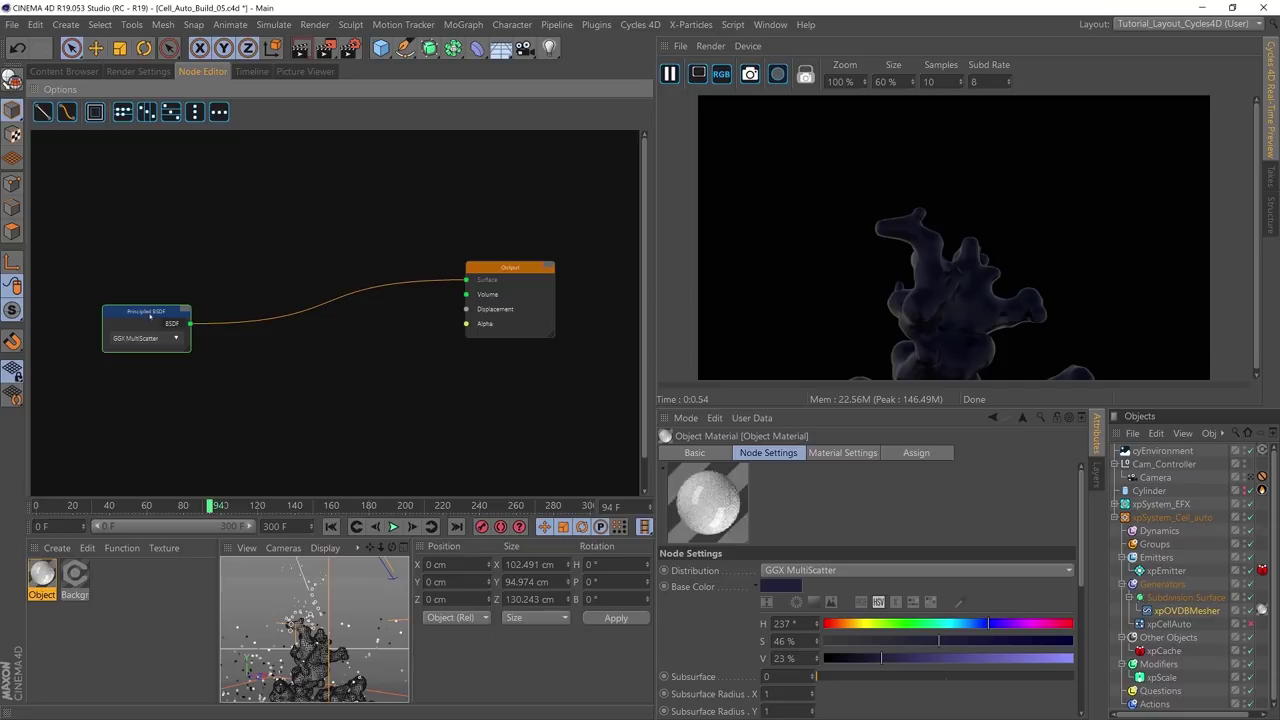
drag(165, 311, 183, 303)
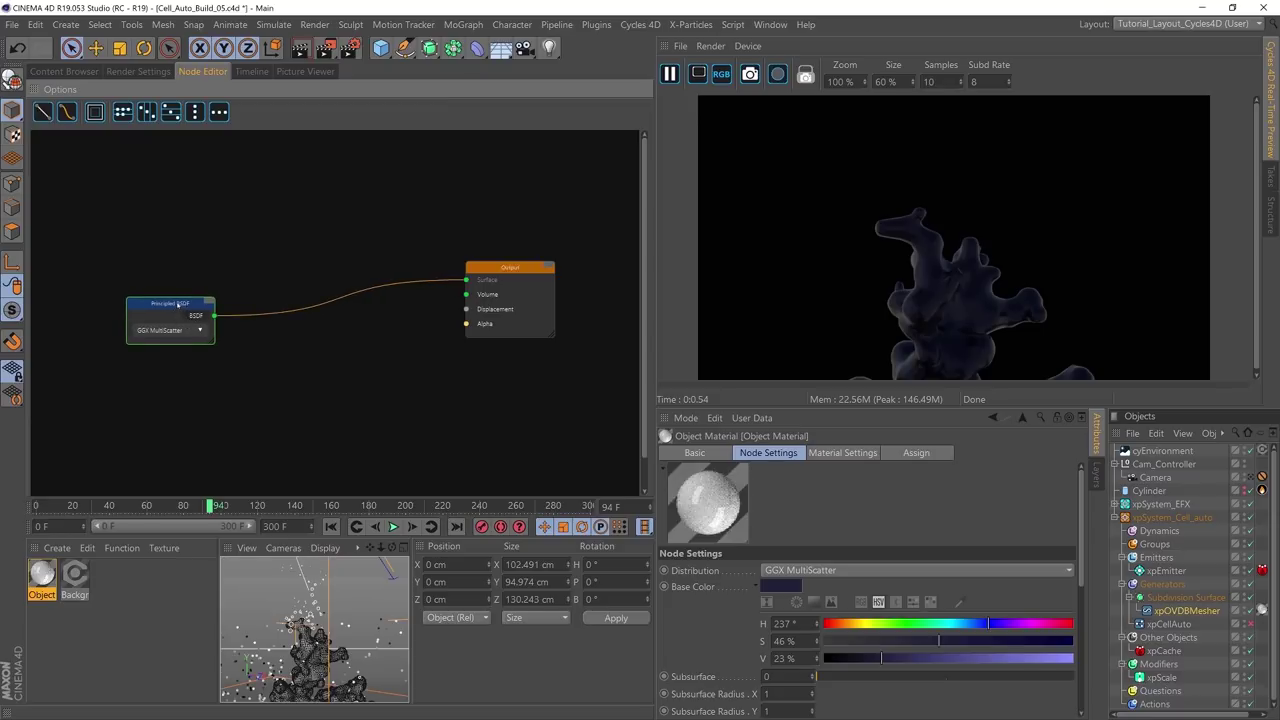
drag(178, 304, 159, 310)
drag(500, 286, 547, 307)
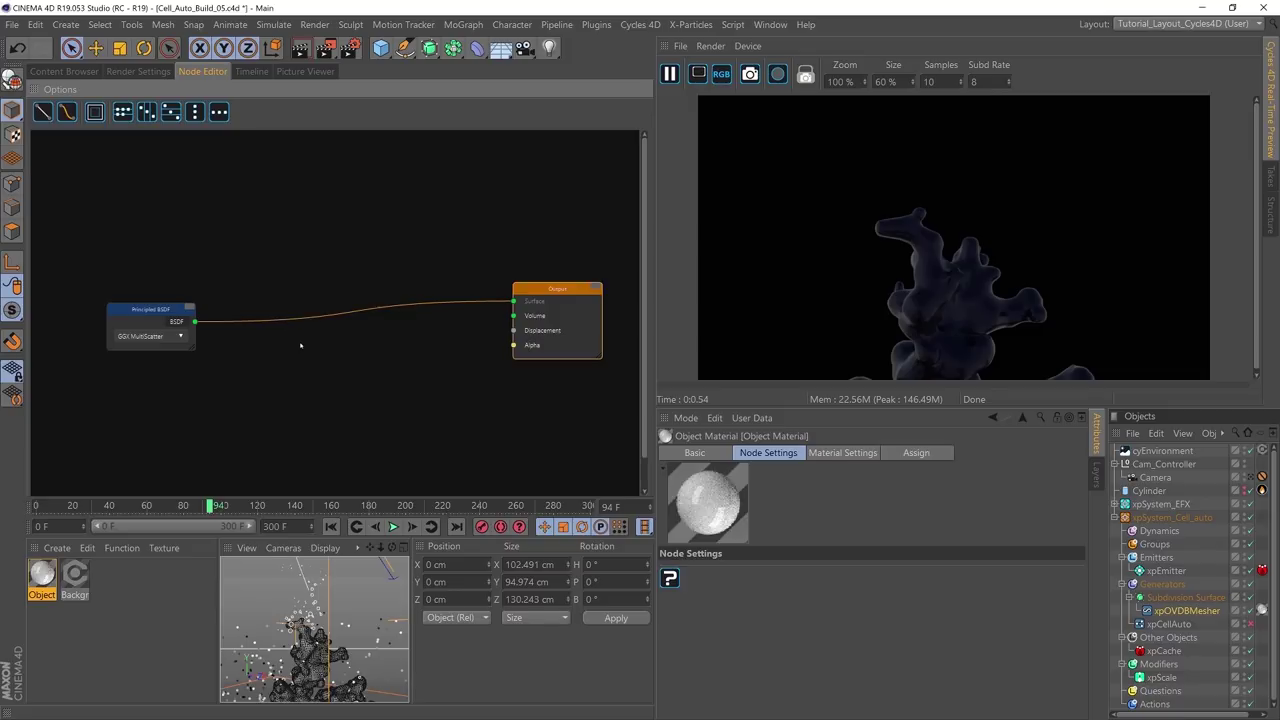
drag(165, 309, 166, 371)
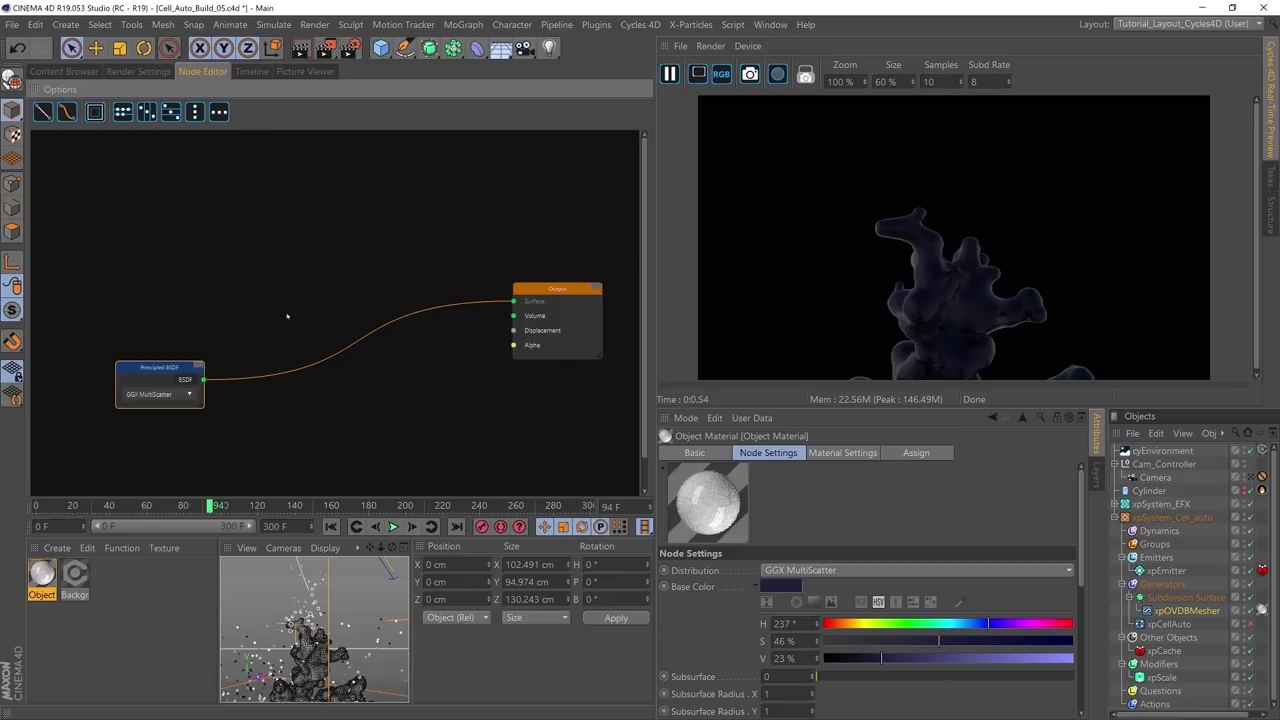
Step: Add a Glossy BSDF node above the Principled BSDF, preview its BSDF output in the render, and place it nearer the Output node
right_click(229, 270)
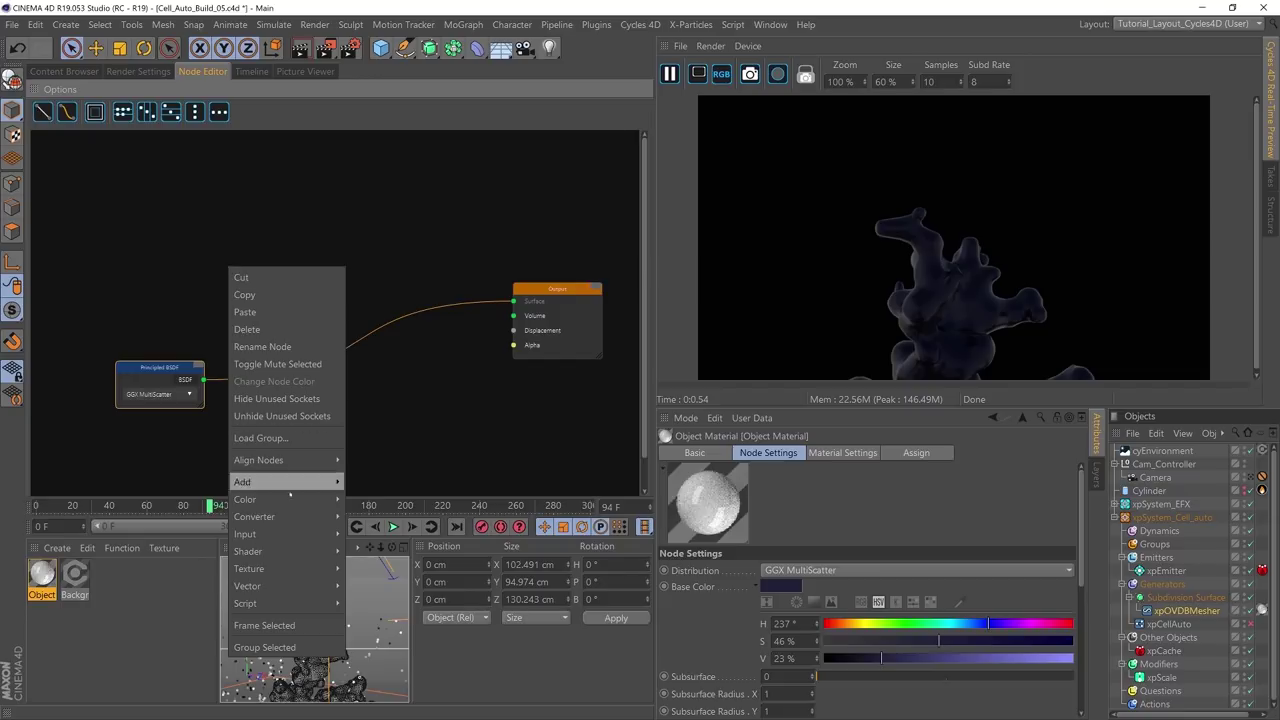
mouse_move(290, 551)
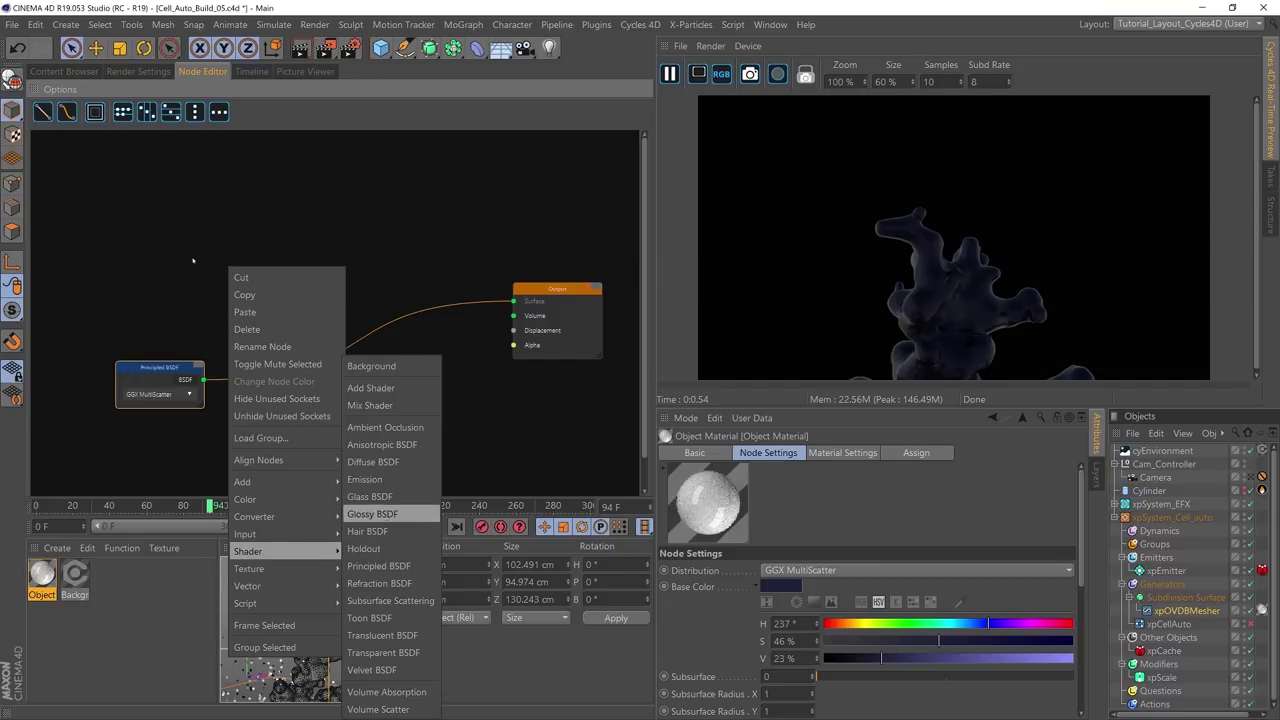
click(372, 513)
drag(258, 271, 223, 231)
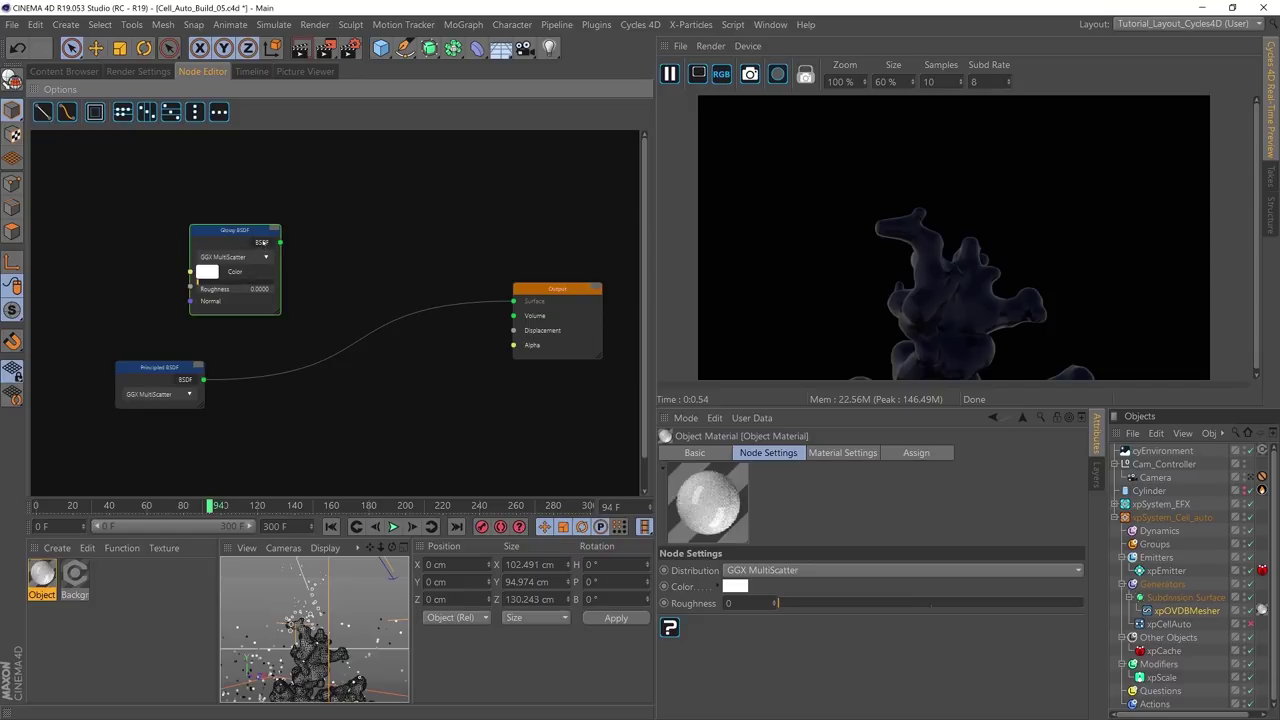
click(261, 242)
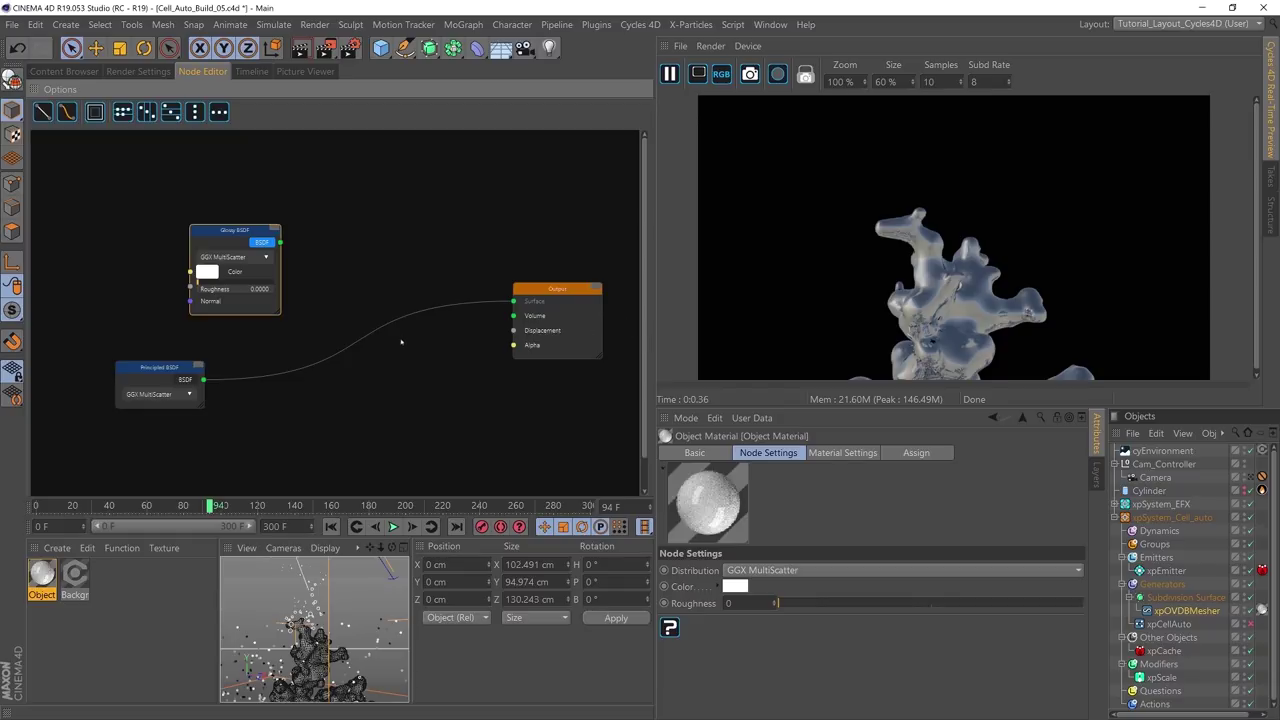
alt+drag(324, 658, 318, 640)
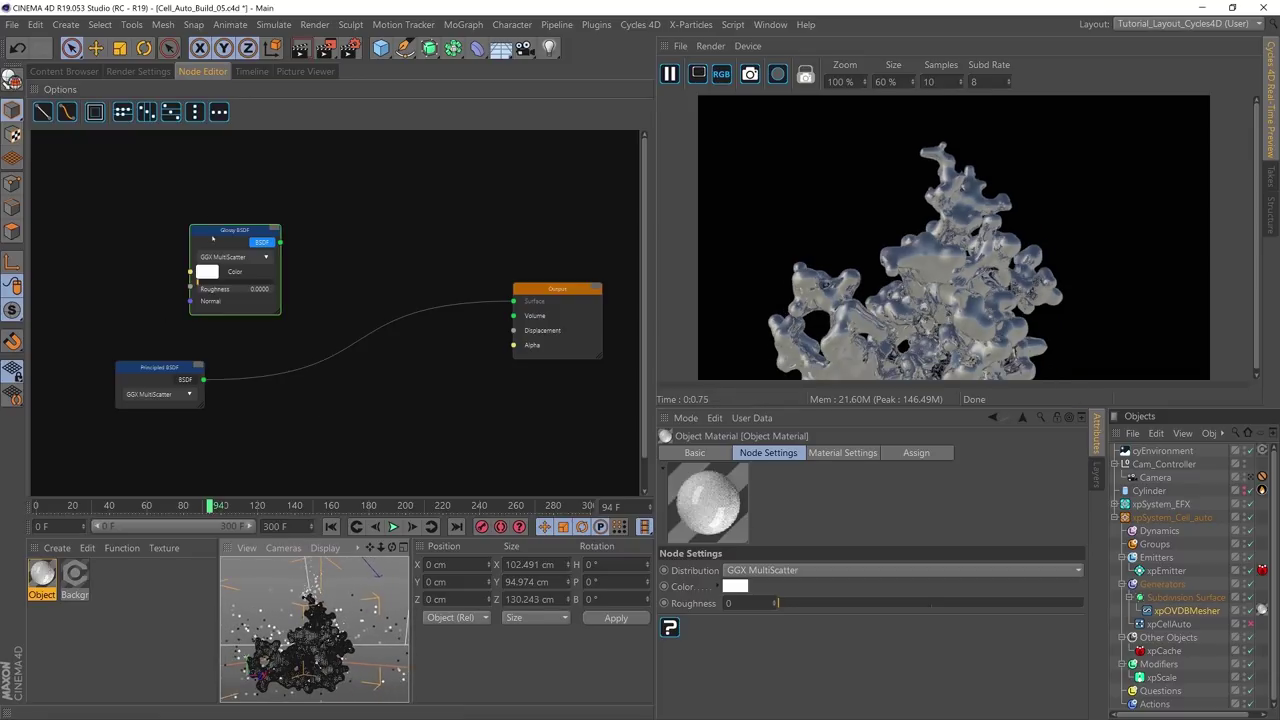
drag(212, 237, 292, 219)
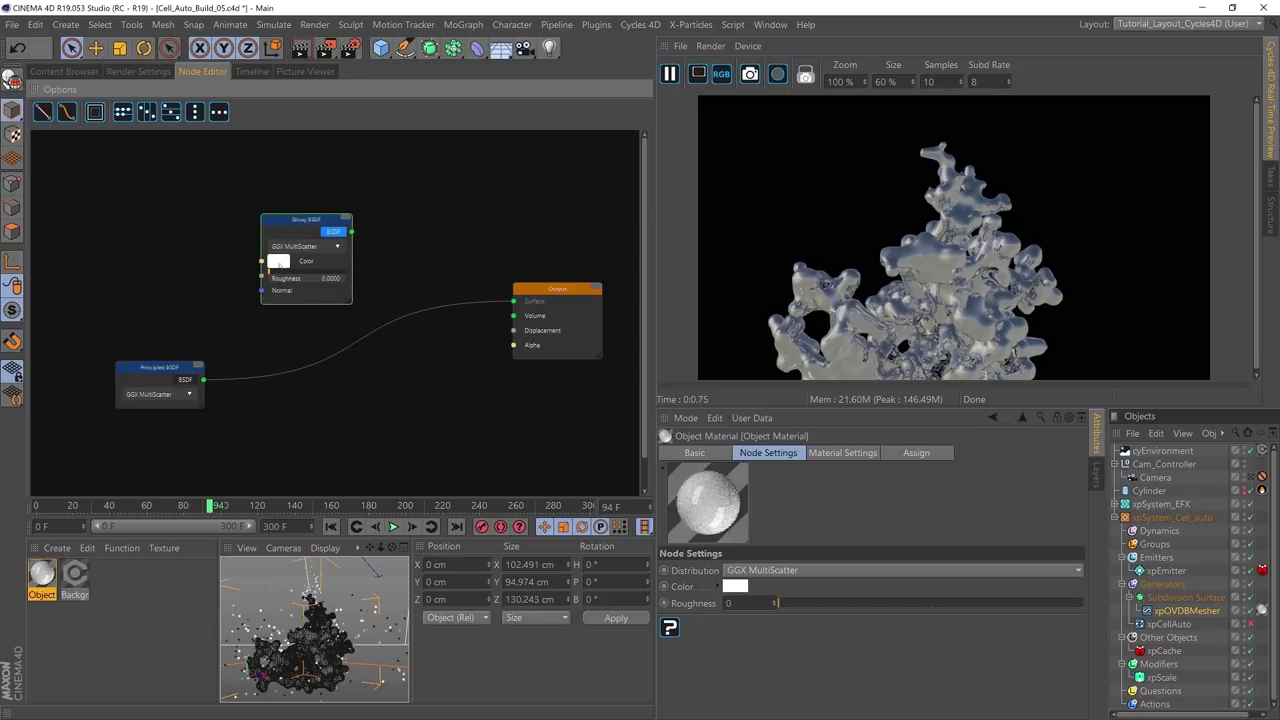
drag(303, 219, 358, 214)
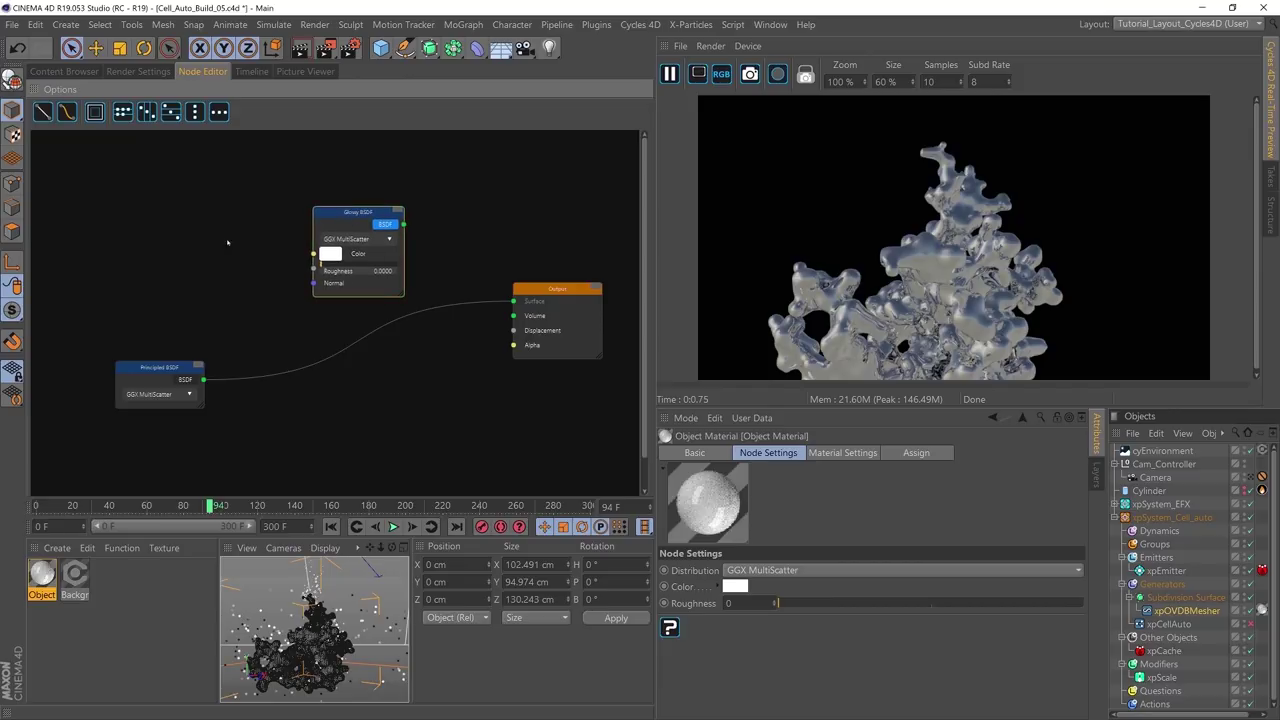
Step: Add a Noise Texture node beside the Glossy BSDF and preview its Color output
right_click(162, 236)
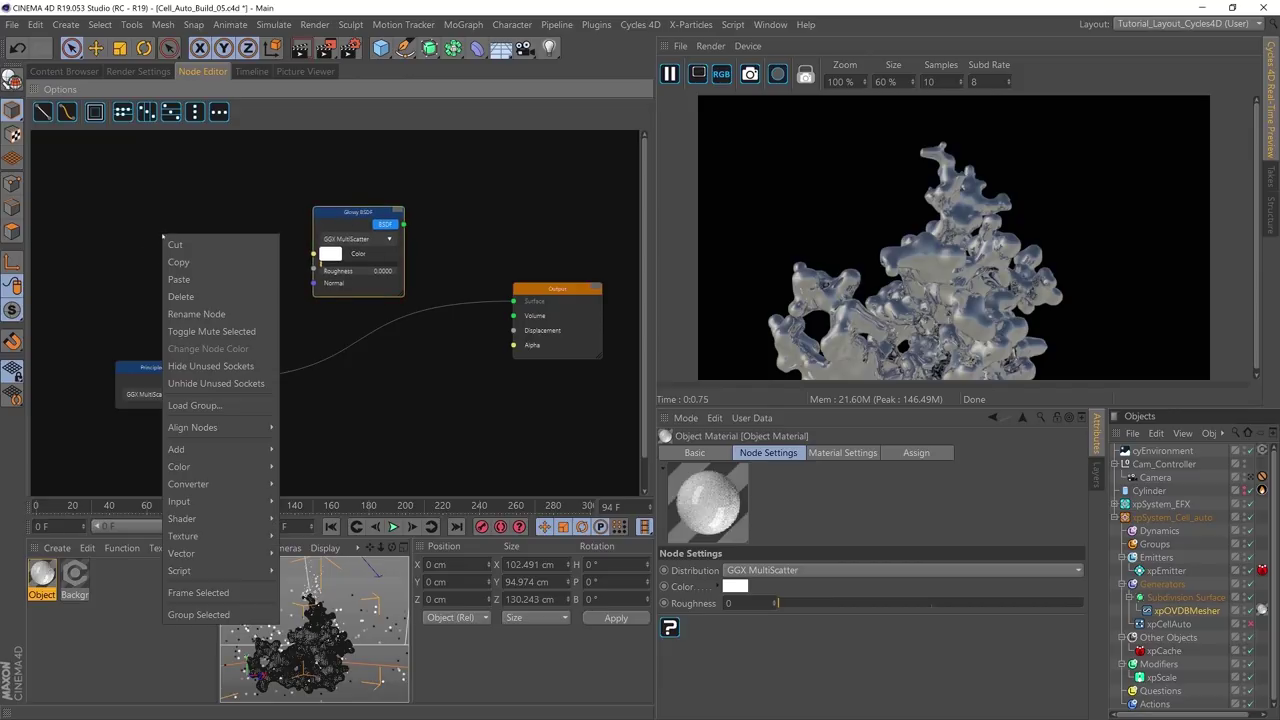
mouse_move(222, 536)
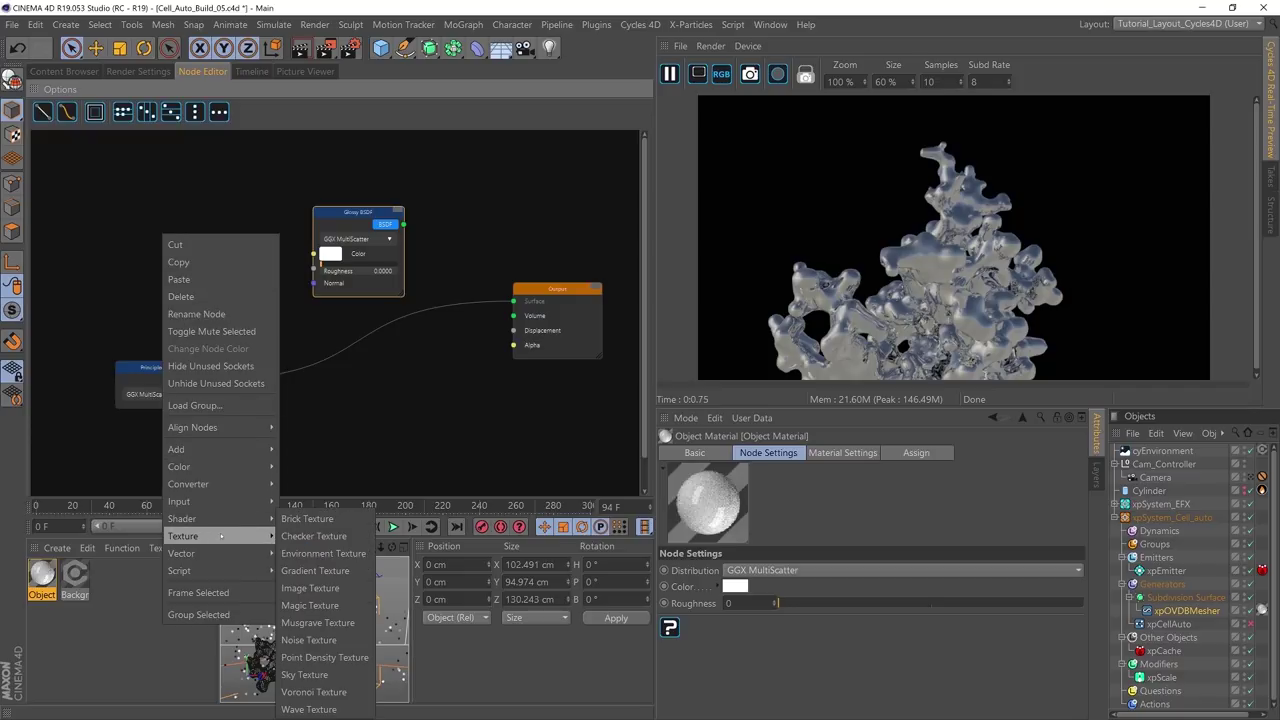
click(310, 640)
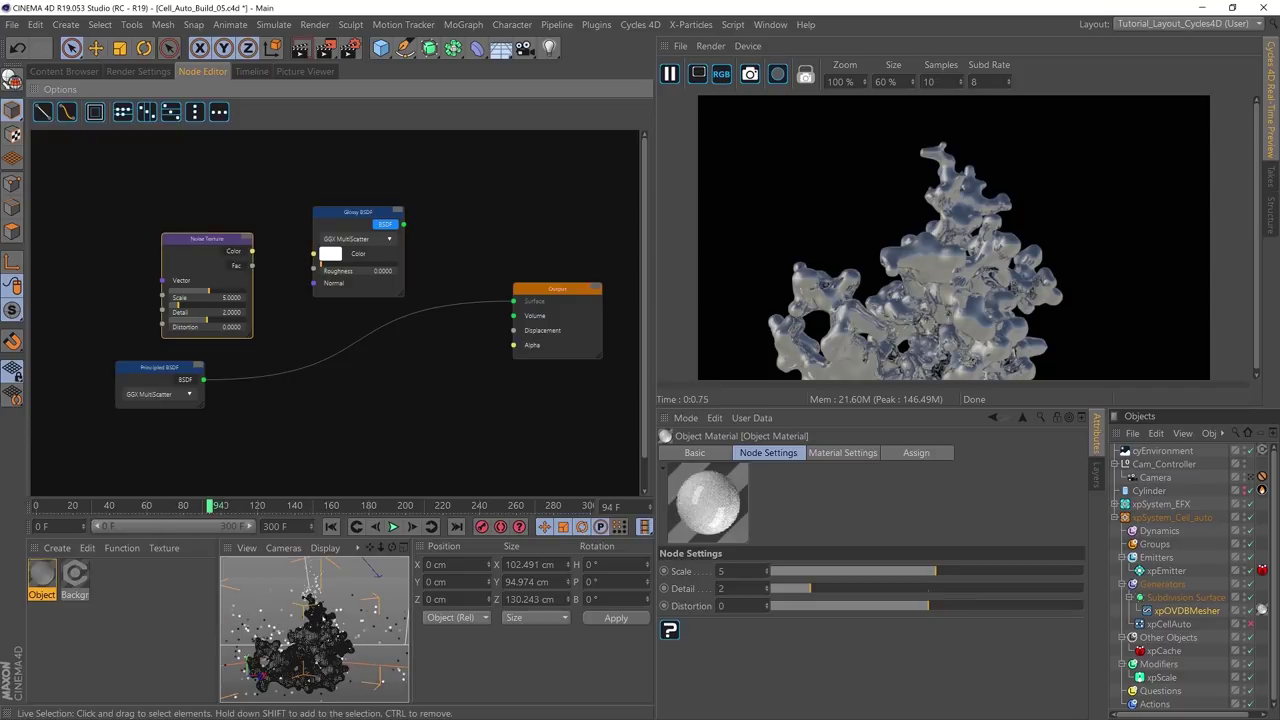
drag(195, 239, 181, 201)
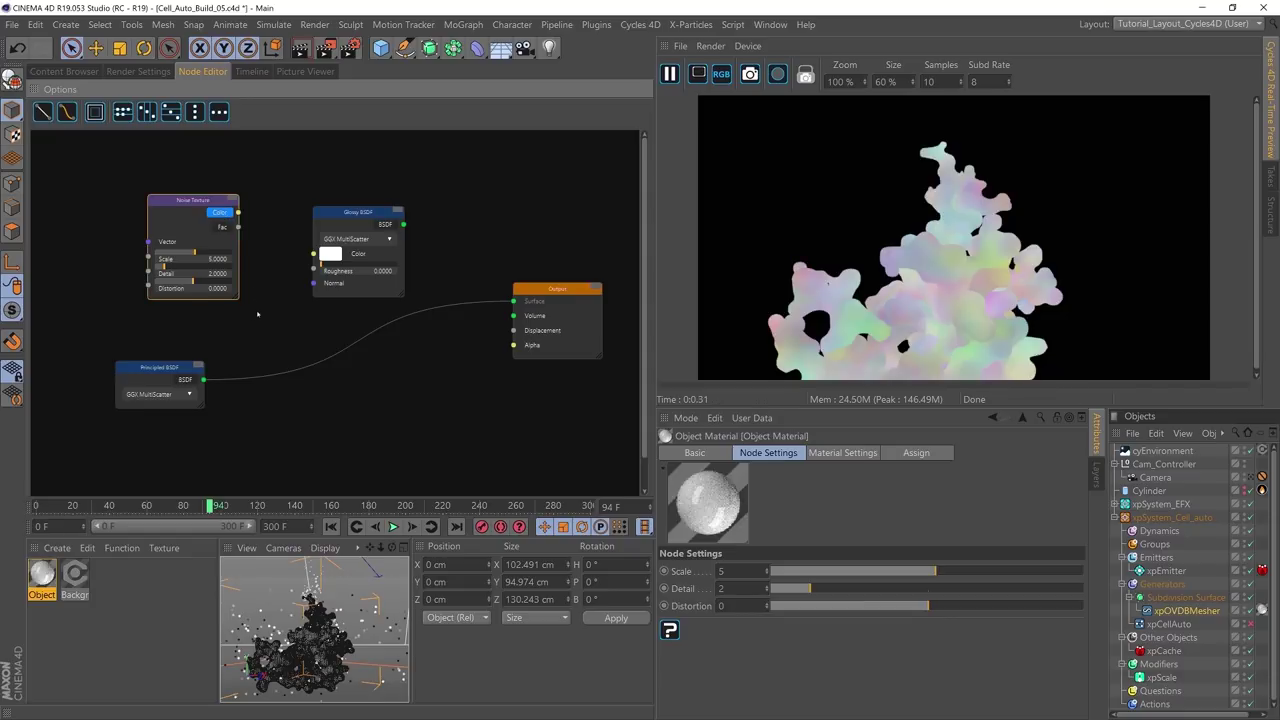
Step: Space the Glossy BSDF and Noise Texture nodes apart, and compare the noise's Fac and Color outputs in the render preview
drag(330, 240, 377, 236)
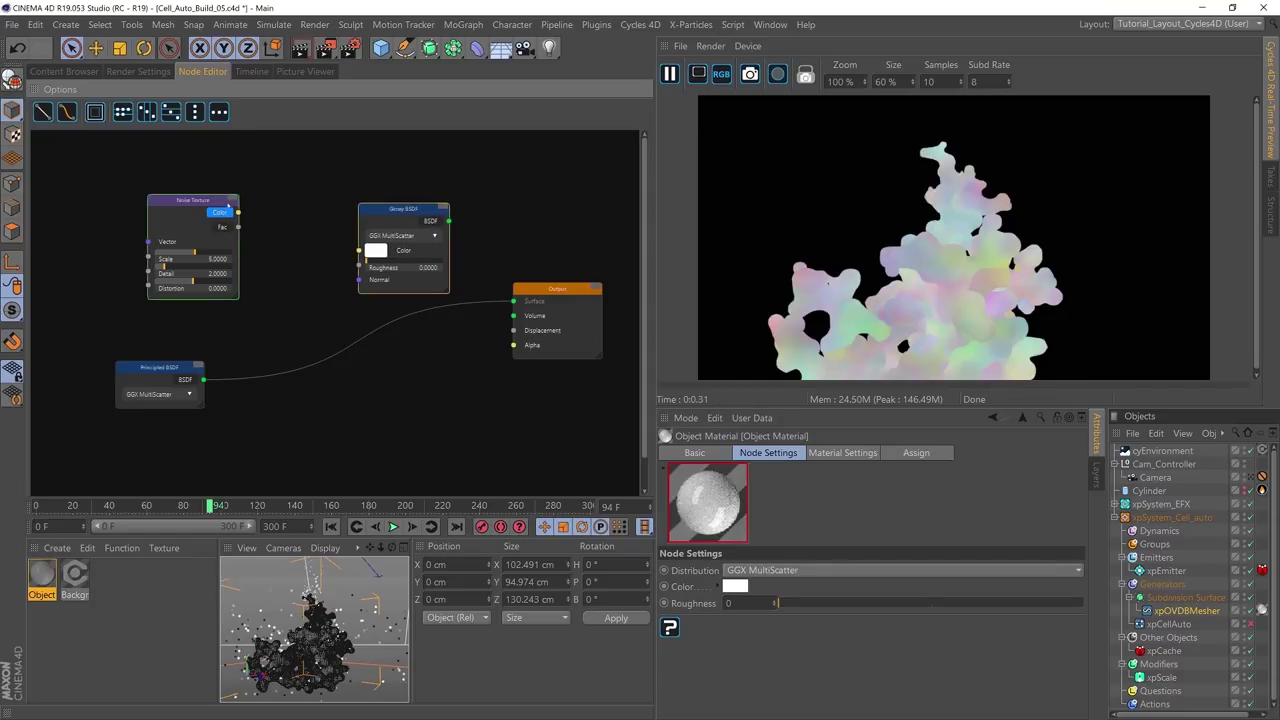
drag(225, 200, 251, 186)
click(247, 214)
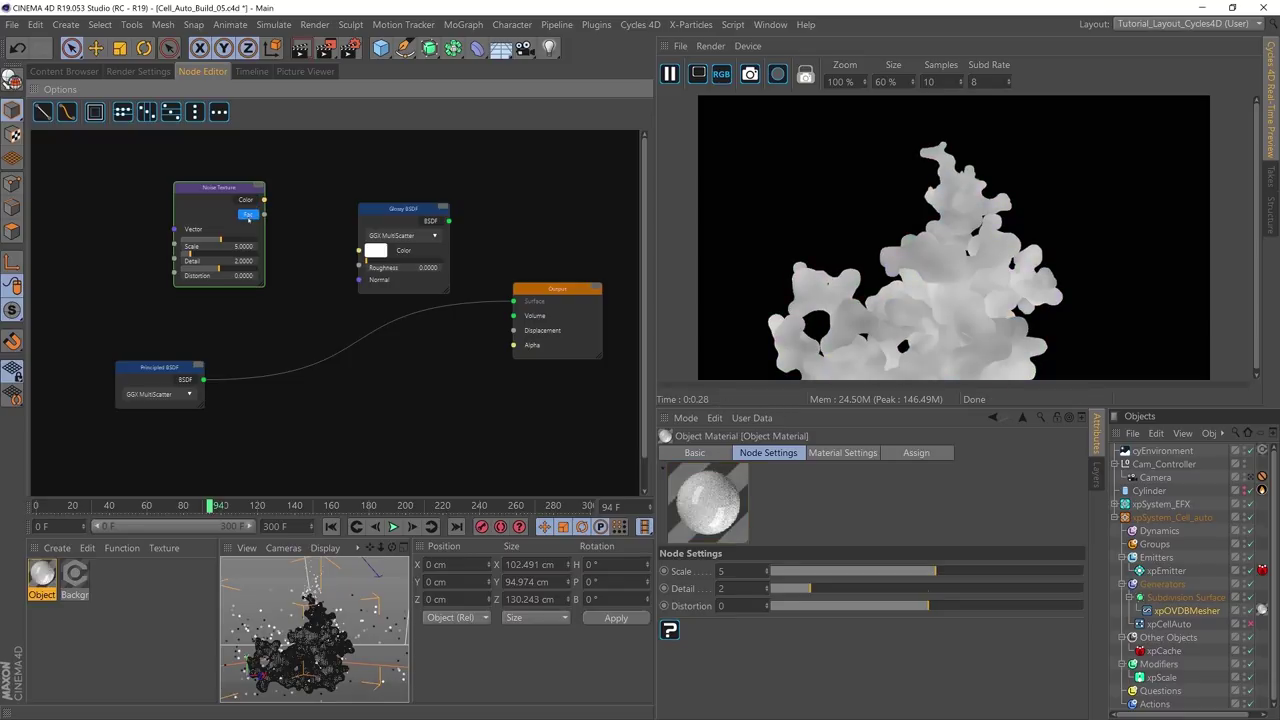
click(249, 200)
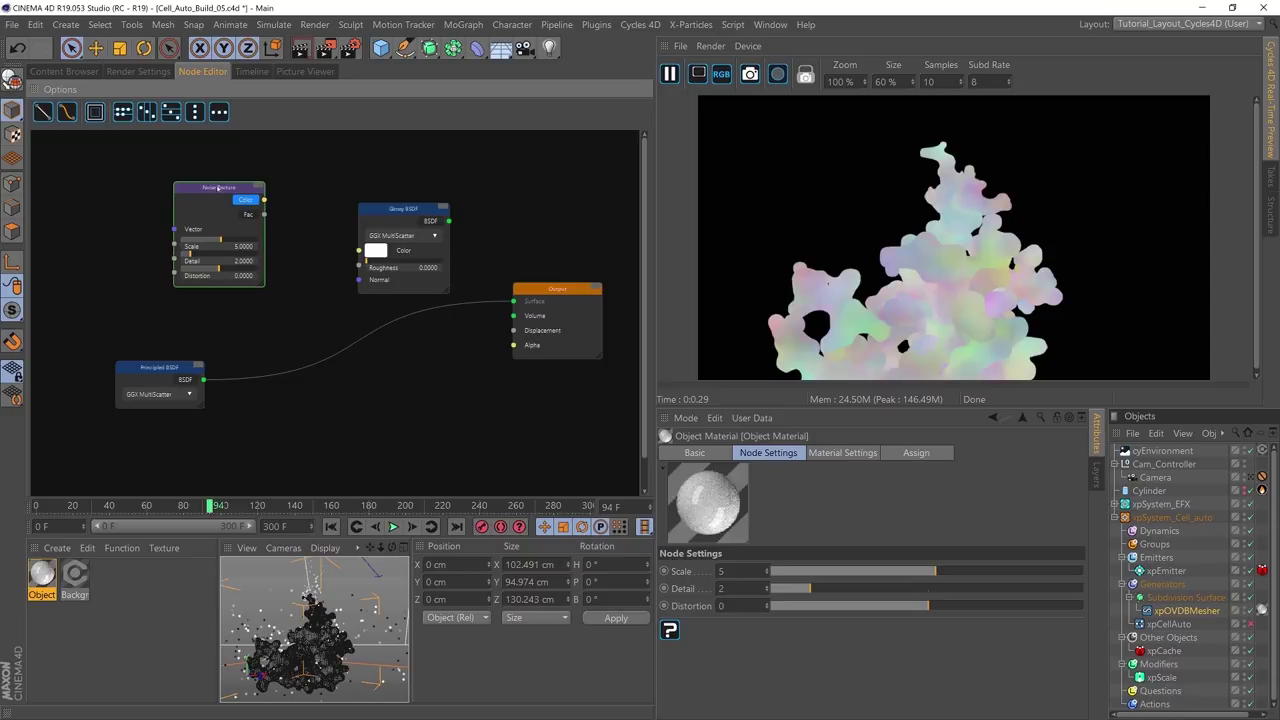
drag(218, 187, 241, 193)
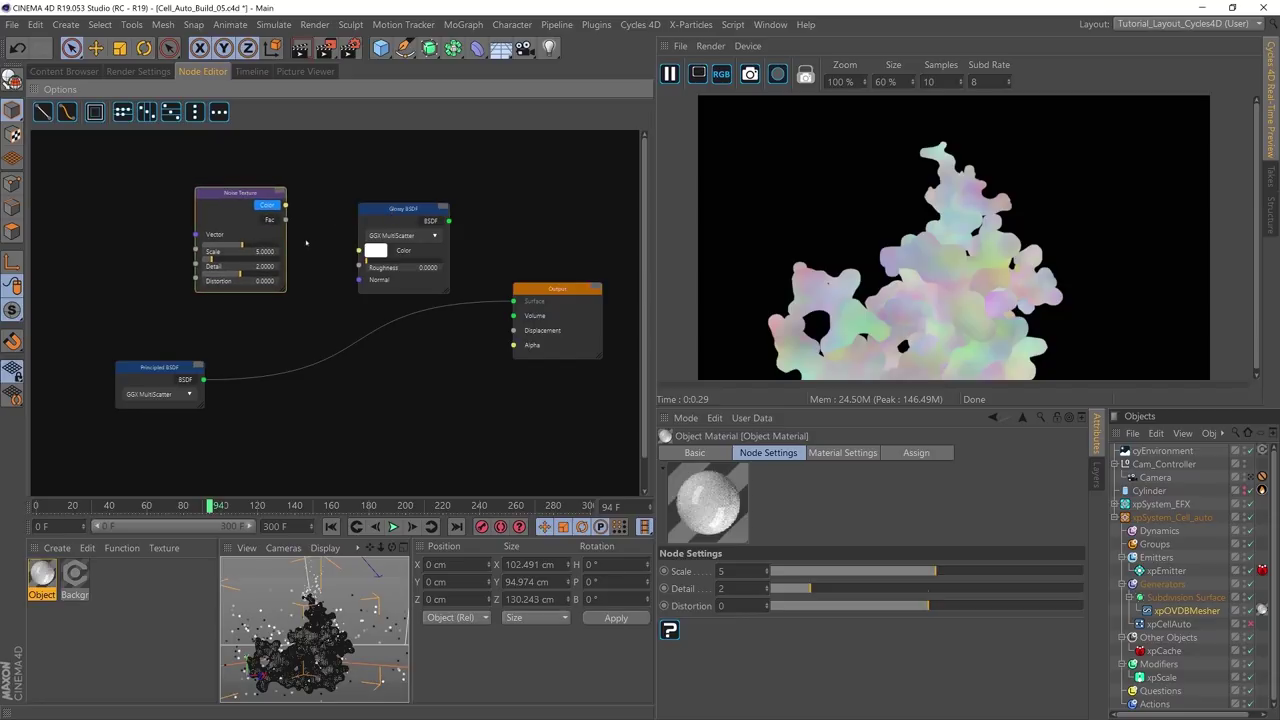
Step: Connect the Noise Texture's Color to the Glossy BSDF's Color, preview the Glossy BSDF output, and align both nodes
drag(286, 206, 359, 250)
click(431, 221)
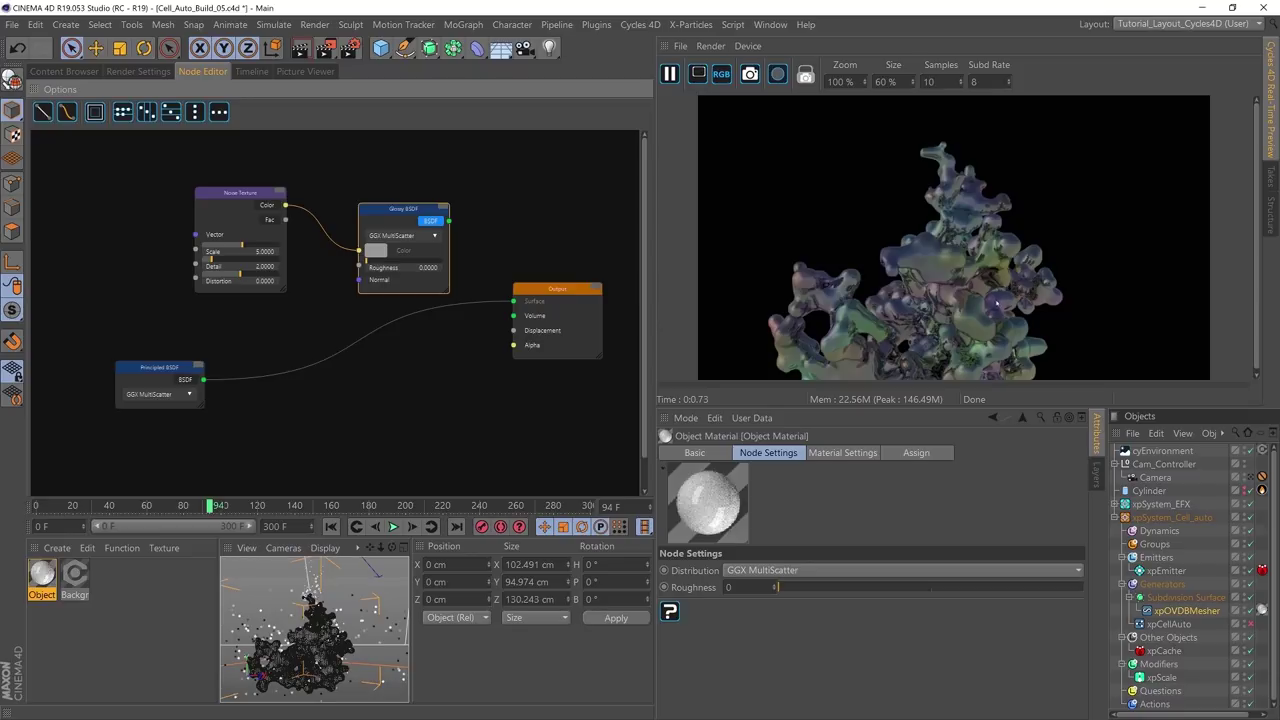
drag(408, 212, 428, 194)
mouse_move(254, 193)
mouse_down()
mouse_move(272, 186)
mouse_move(258, 192)
mouse_up()
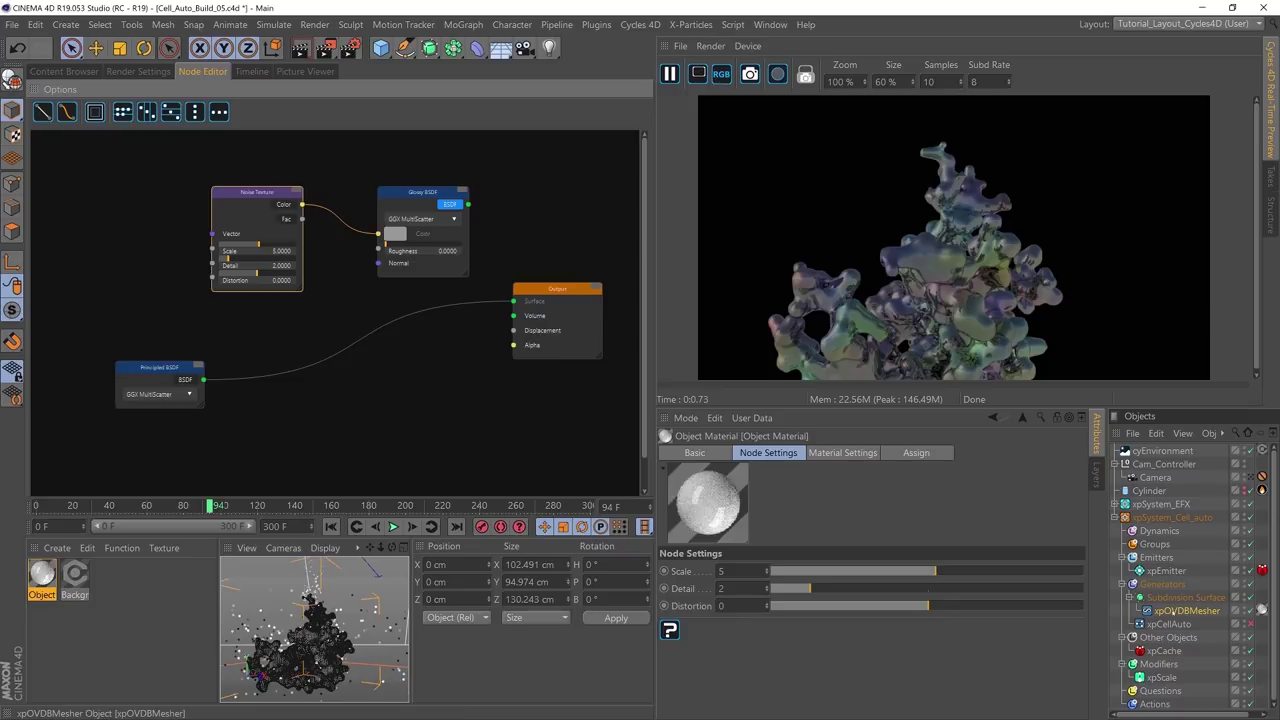
Step: Add a Texture Coordinate node ahead of the Noise Texture, spacing the two nodes apart
click(1180, 610)
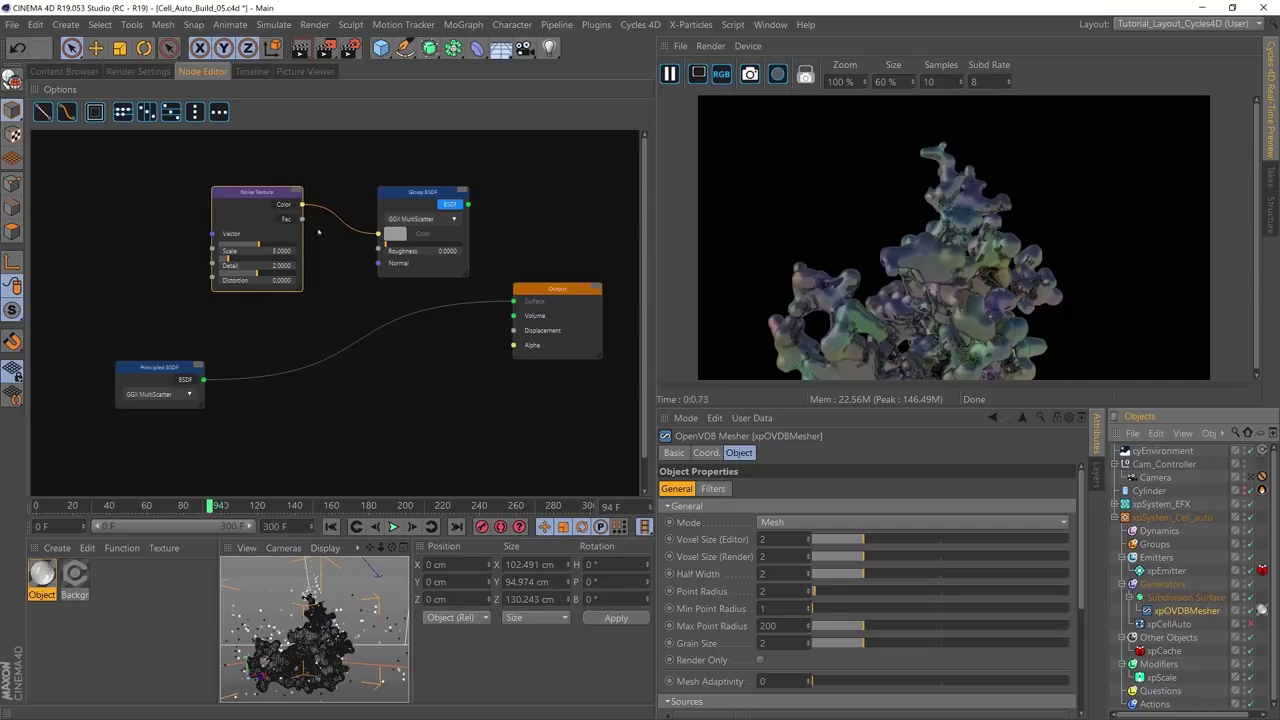
drag(252, 197, 261, 183)
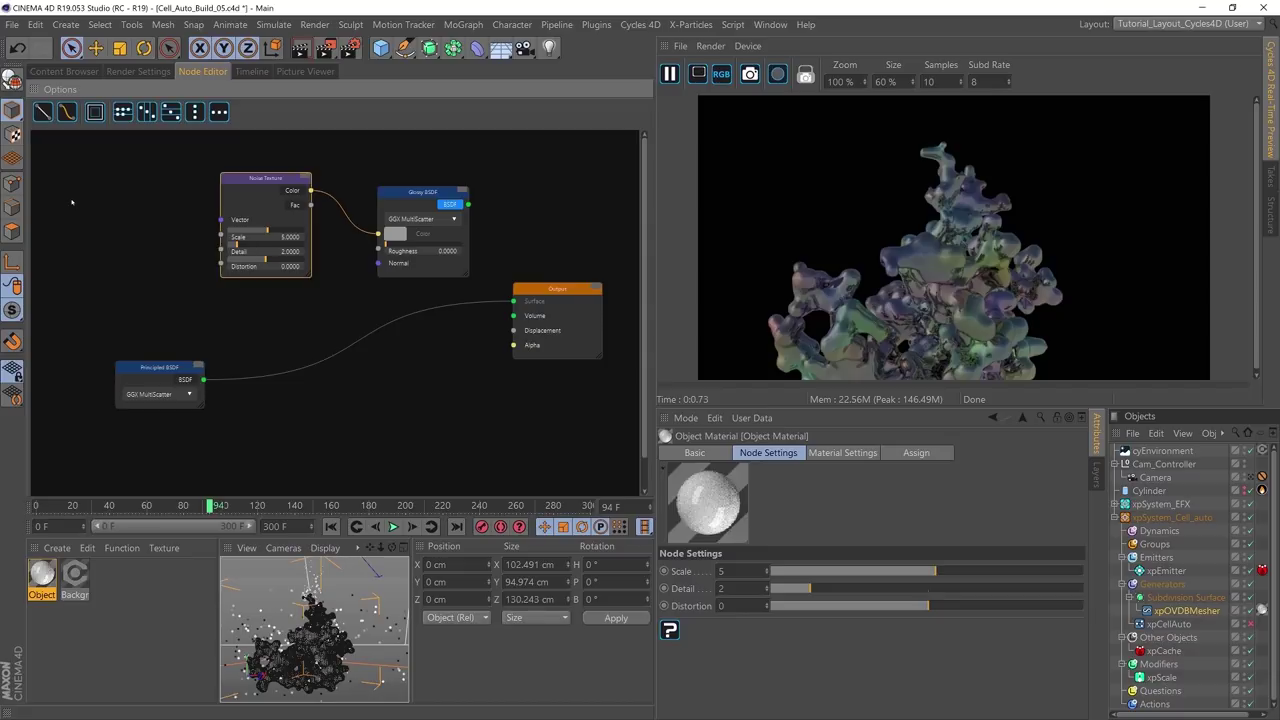
right_click(71, 203)
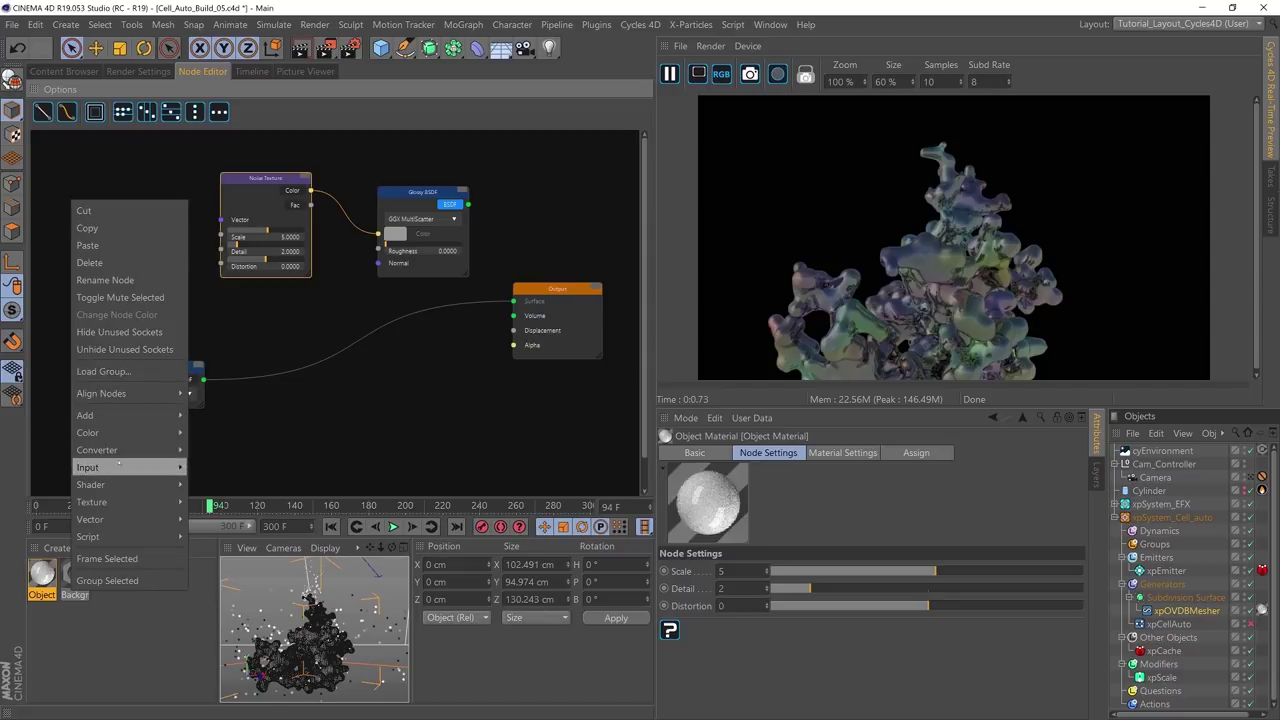
mouse_move(124, 468)
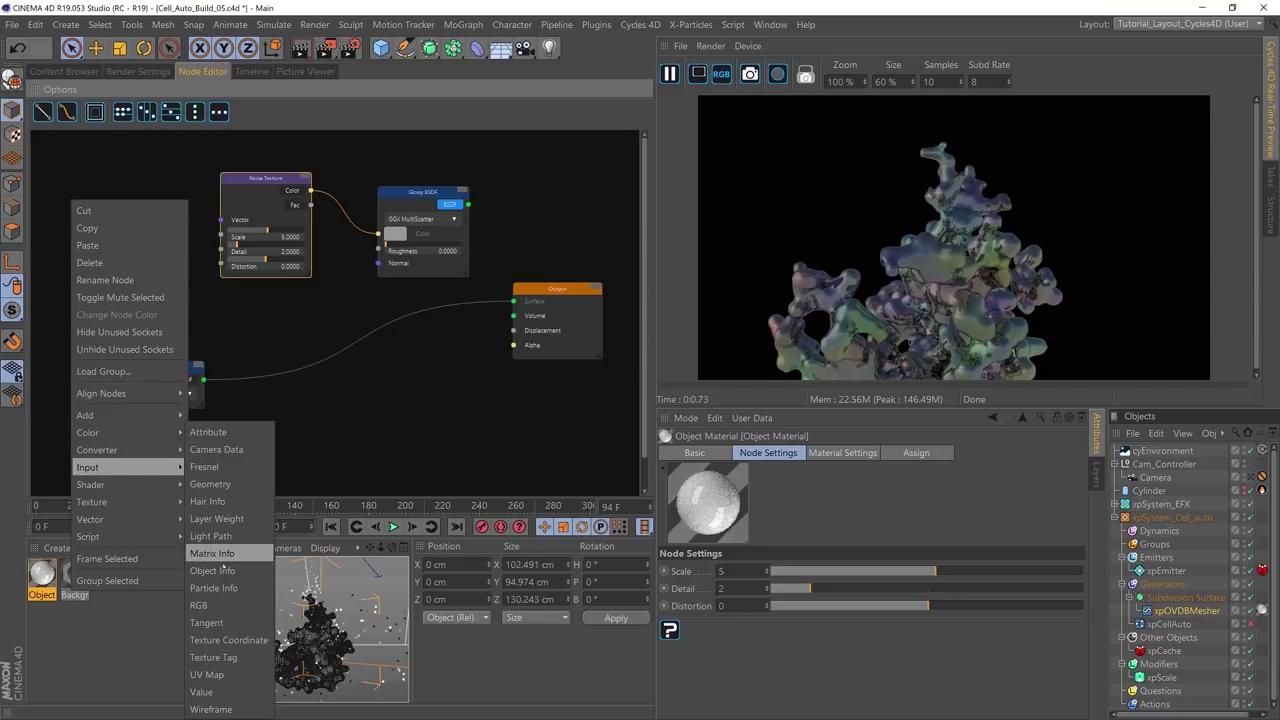
click(215, 640)
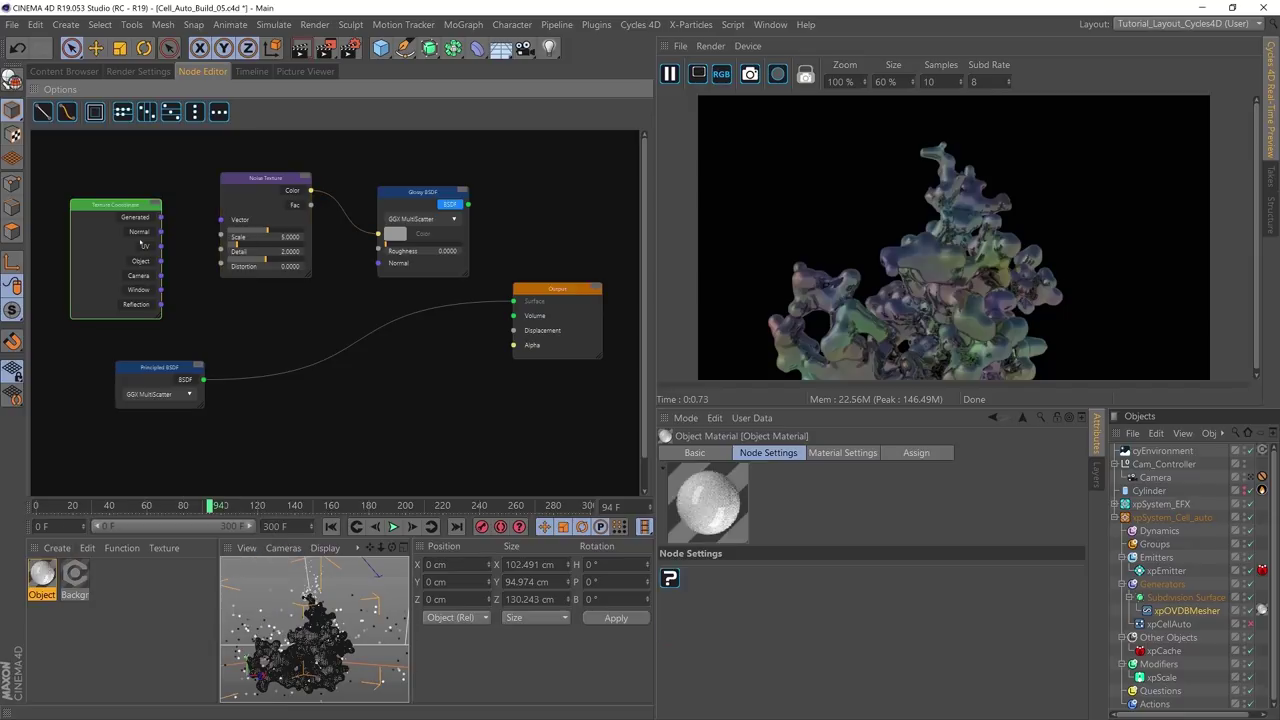
drag(120, 204, 101, 164)
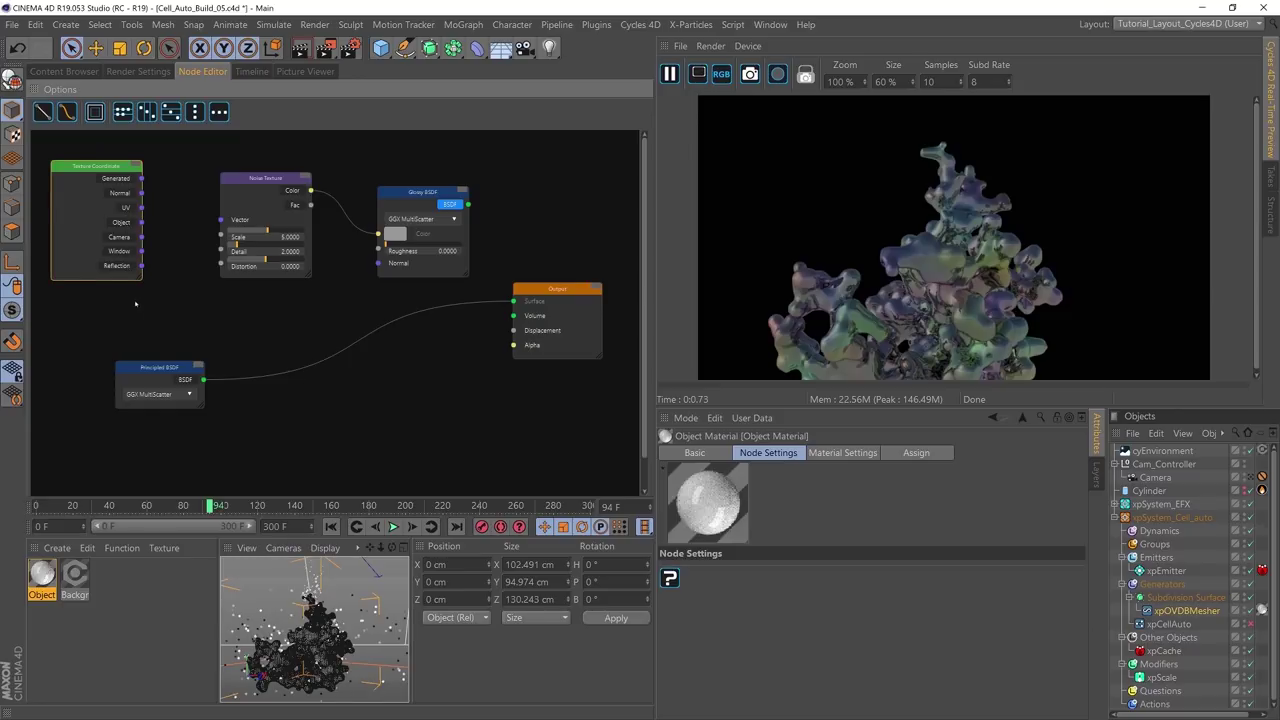
Step: Compare the Texture Coordinate node's UV, Generated and Object outputs in the render preview, viewing the mesh from another angle
click(126, 207)
click(592, 293)
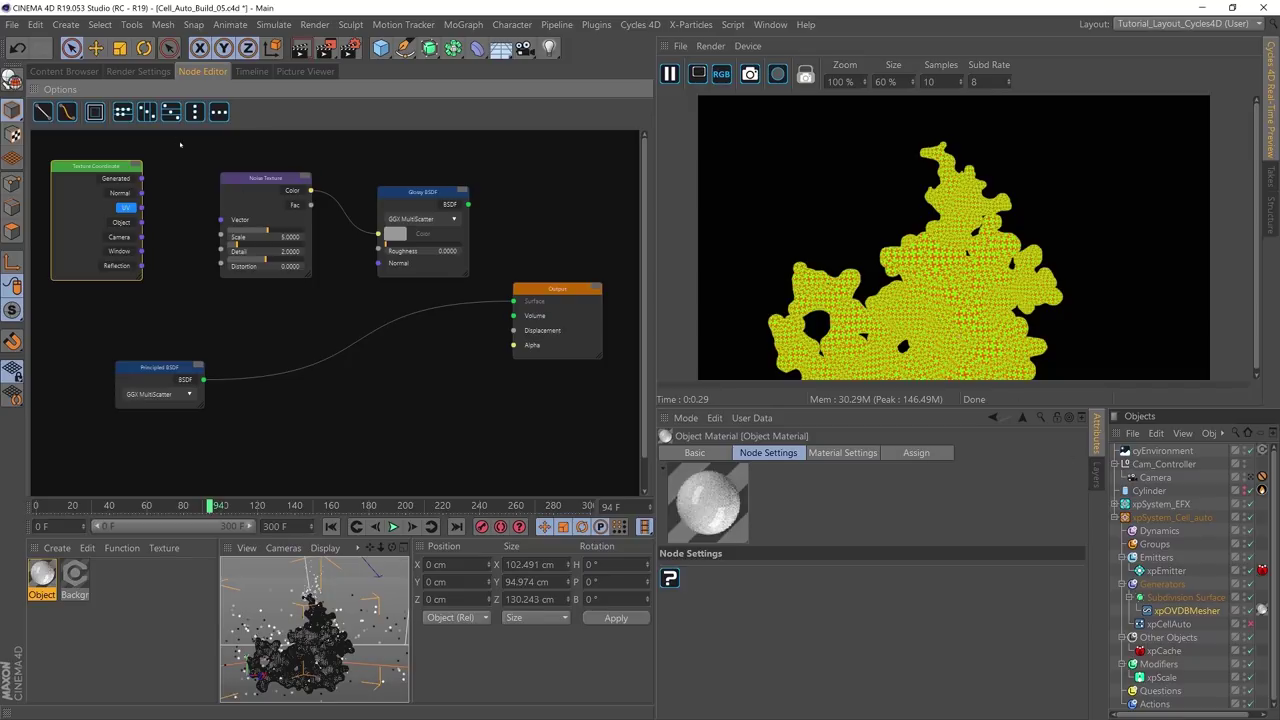
drag(127, 208, 139, 213)
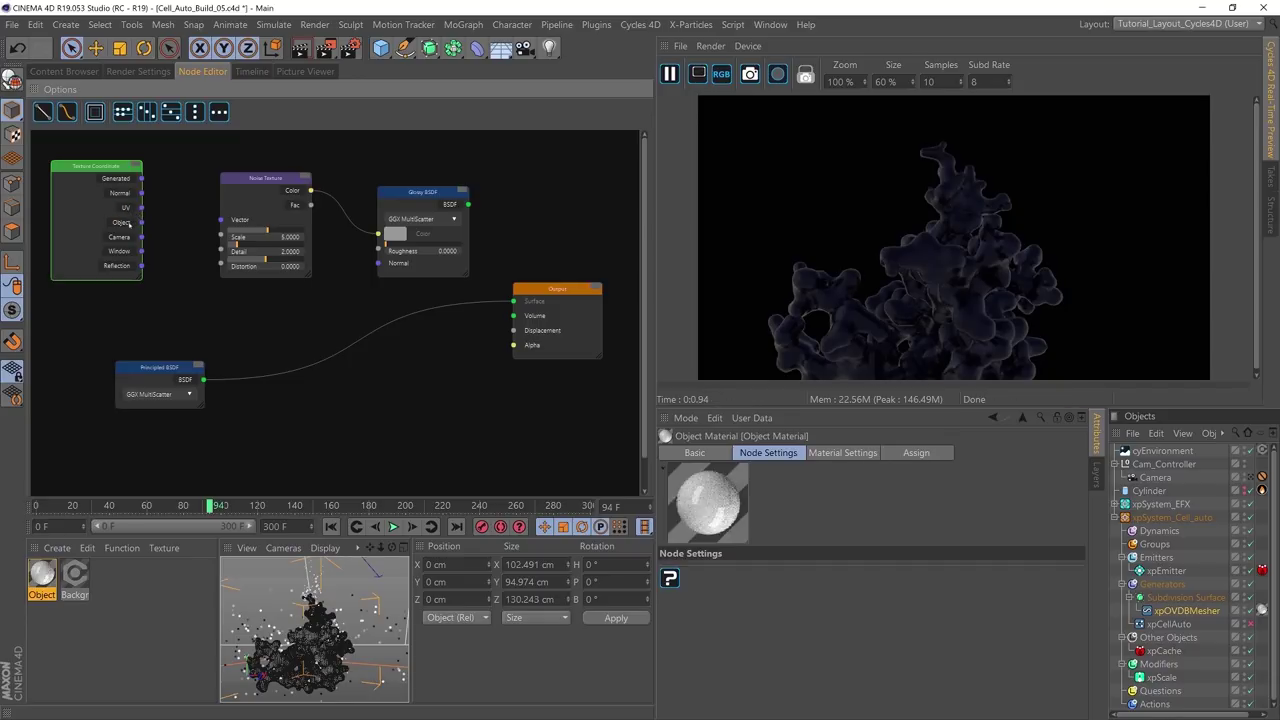
click(119, 179)
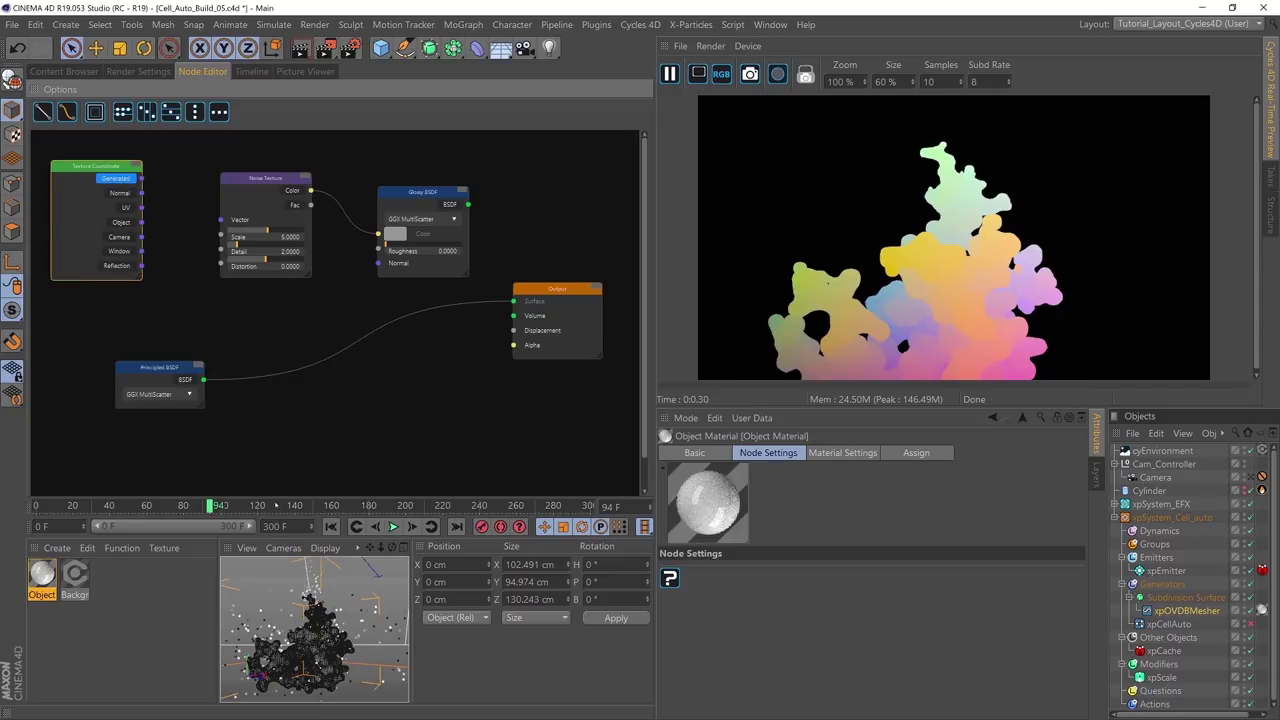
mouse_move(326, 644)
alt+mouse_down()
mouse_move(369, 606)
mouse_move(320, 656)
mouse_move(333, 657)
mouse_move(300, 666)
mouse_move(331, 636)
mouse_move(328, 654)
mouse_move(318, 632)
mouse_move(343, 625)
mouse_move(311, 631)
alt+mouse_up()
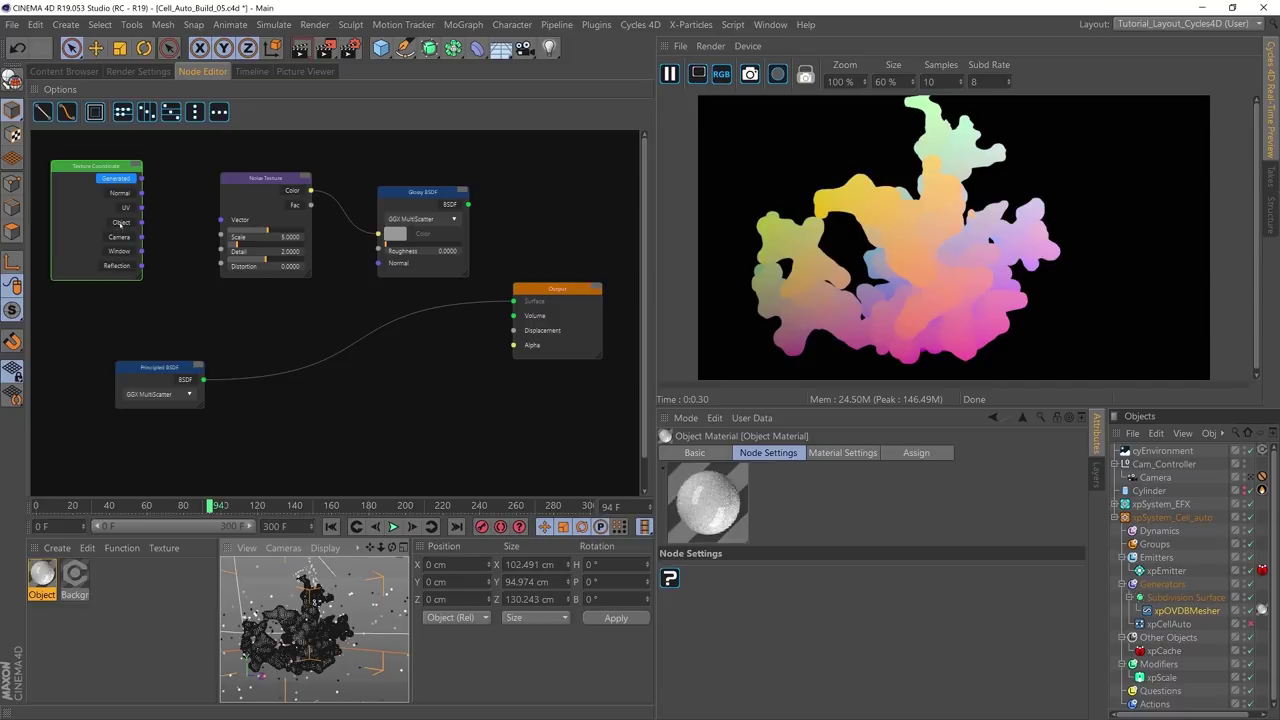
click(120, 222)
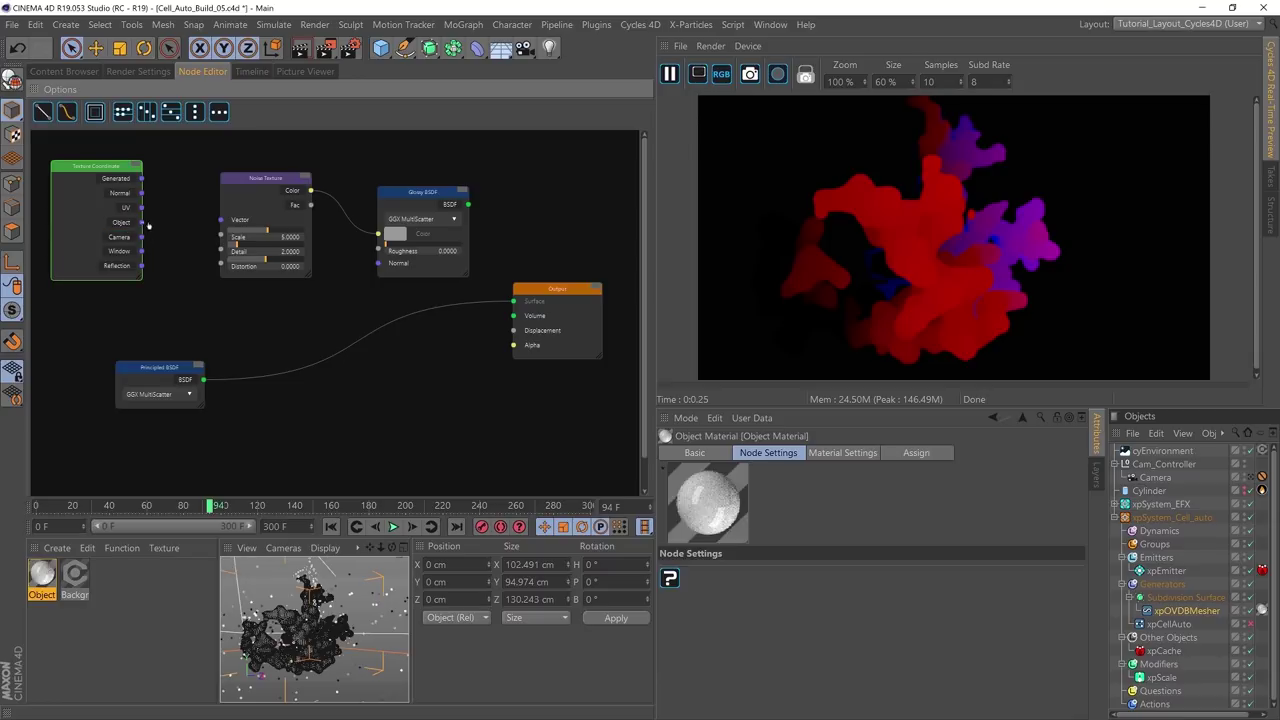
Step: Connect the Texture Coordinate's Object output to the Noise Texture's Vector input and preview the Glossy BSDF output
drag(142, 222, 221, 221)
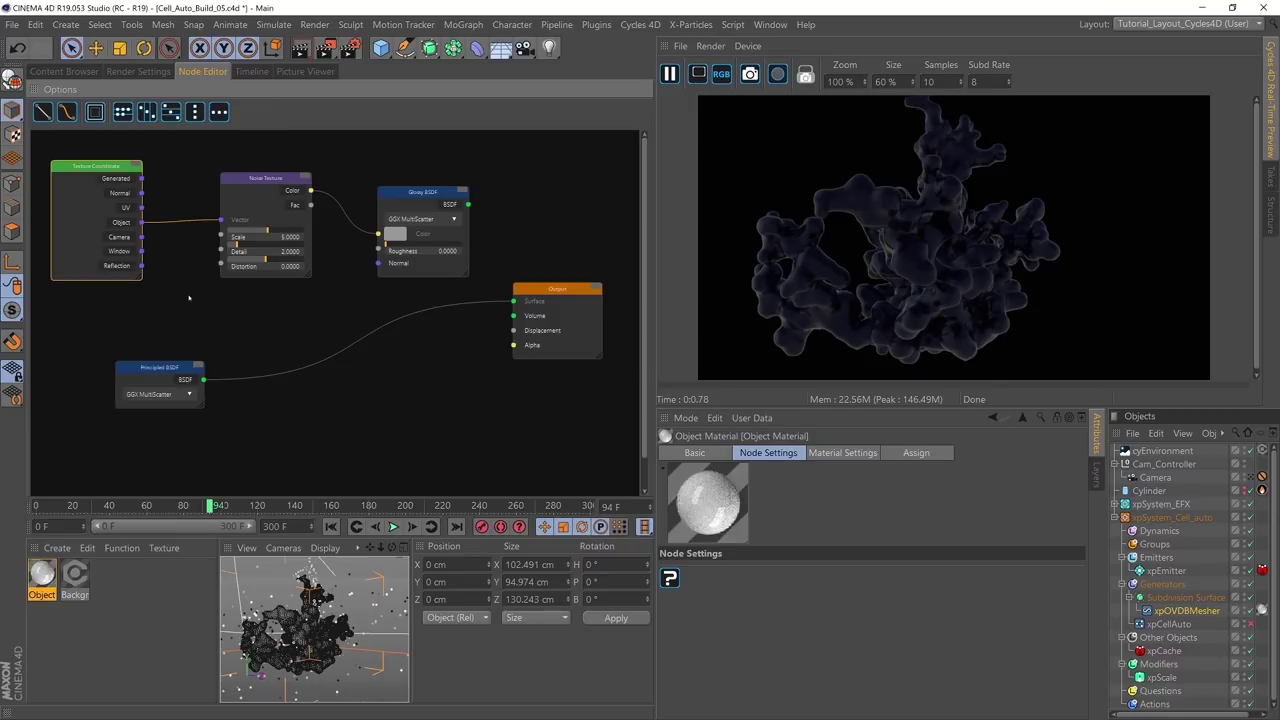
click(407, 241)
click(449, 205)
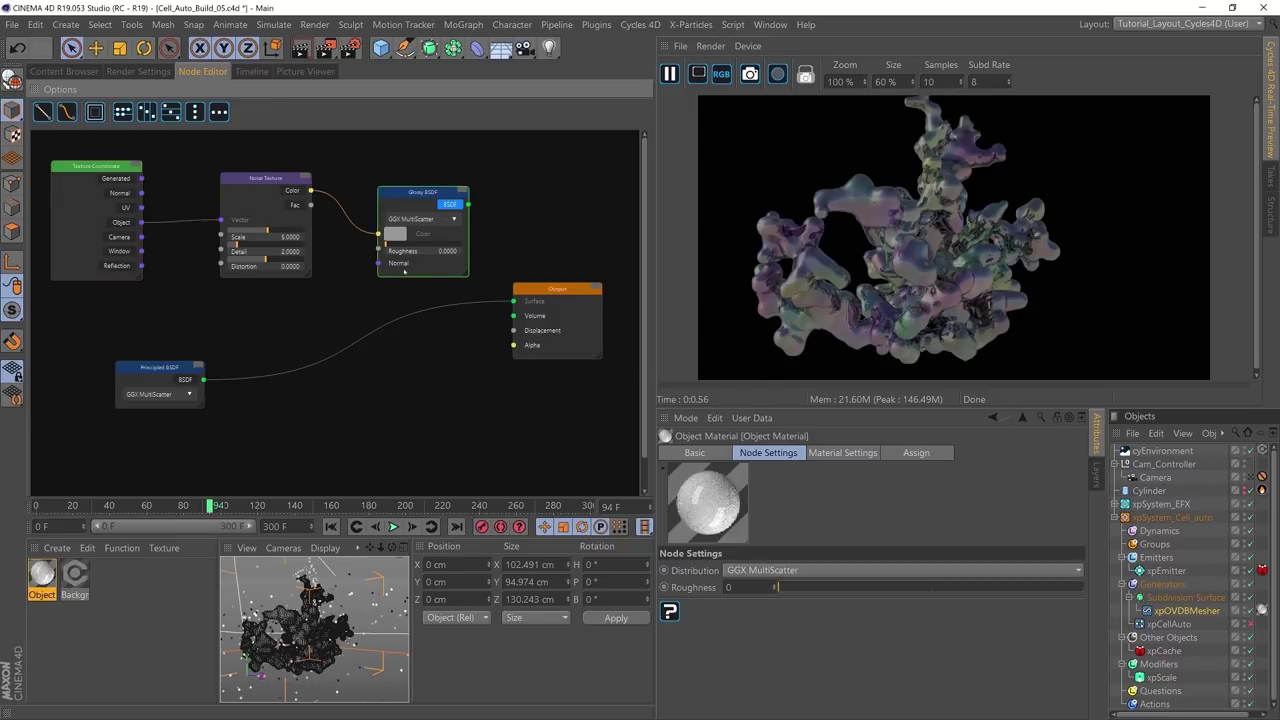
Step: Preview the Noise Texture's Color output and raise the noise Scale to about 23.155
click(287, 203)
click(291, 190)
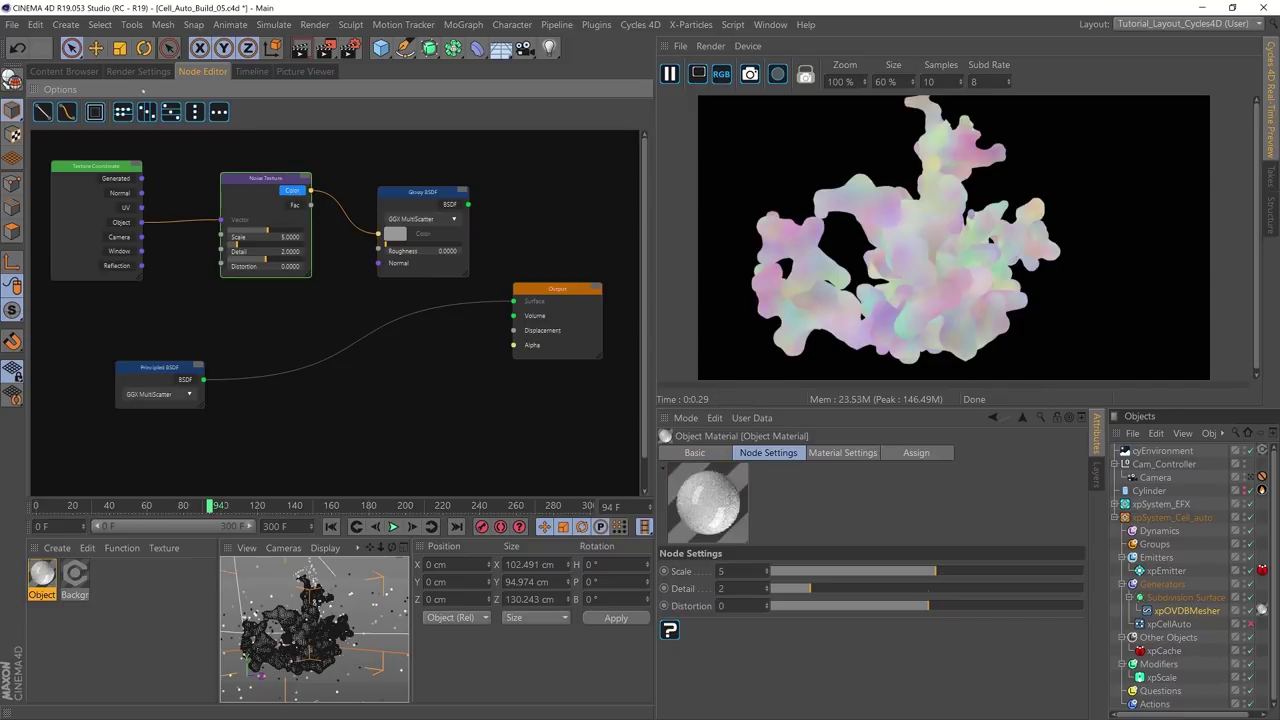
drag(279, 236, 268, 233)
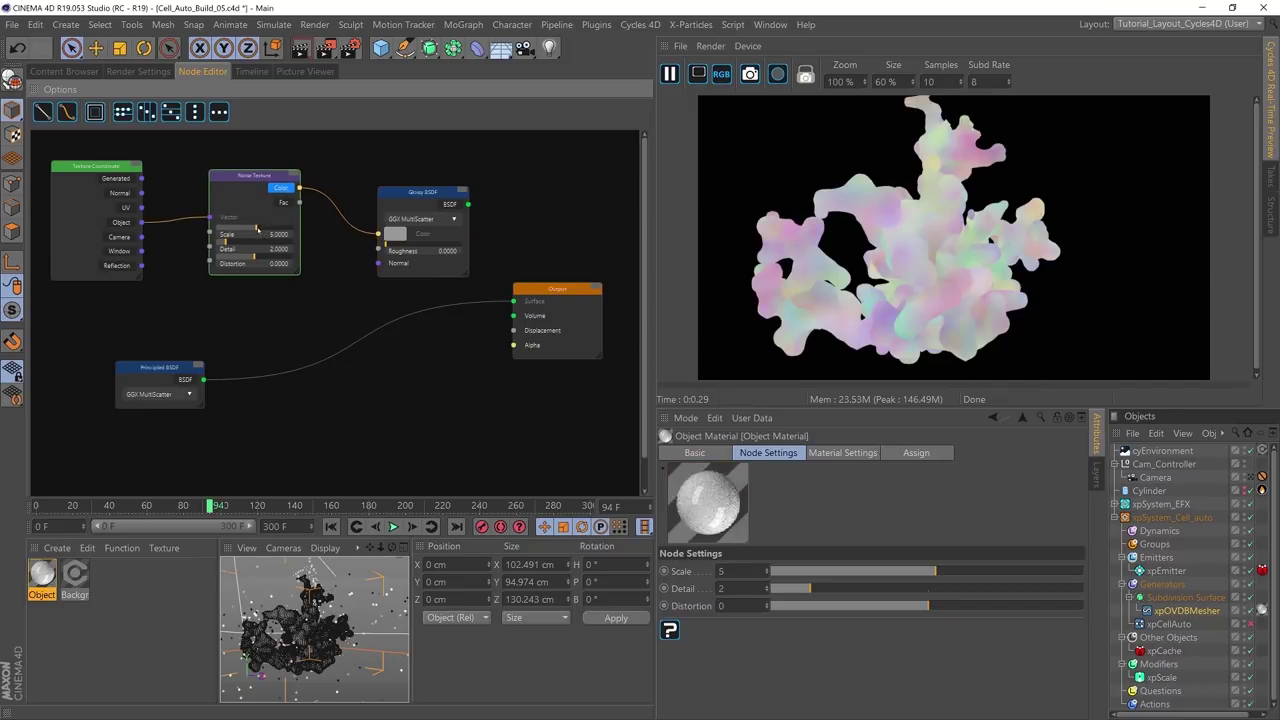
drag(256, 229, 263, 231)
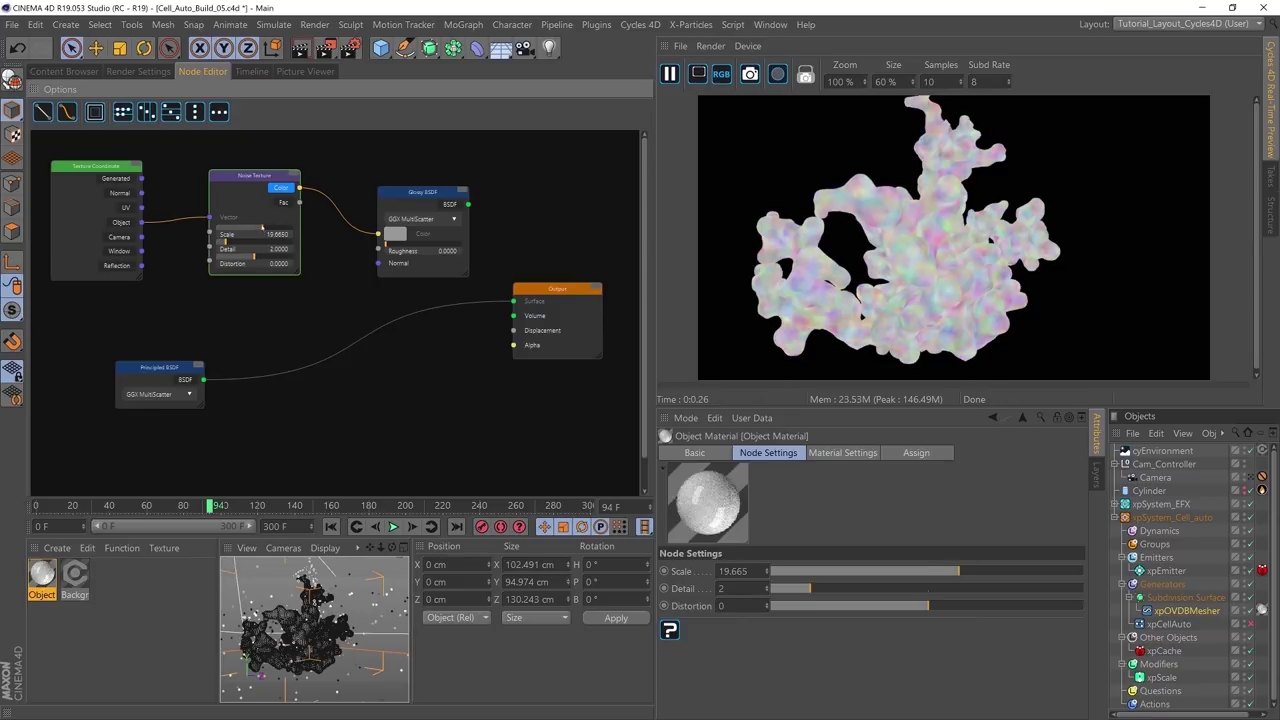
drag(263, 229, 265, 231)
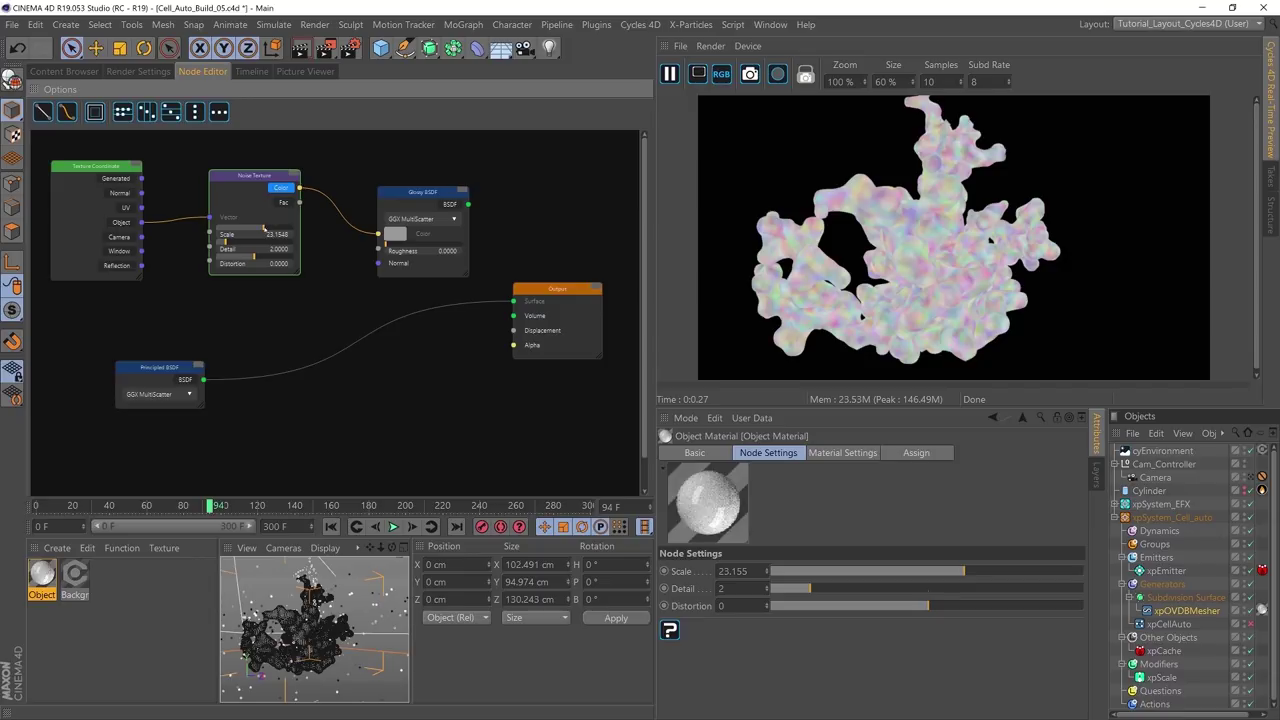
Step: Compare the Glossy BSDF and Principled BSDF outputs in the render preview
click(420, 200)
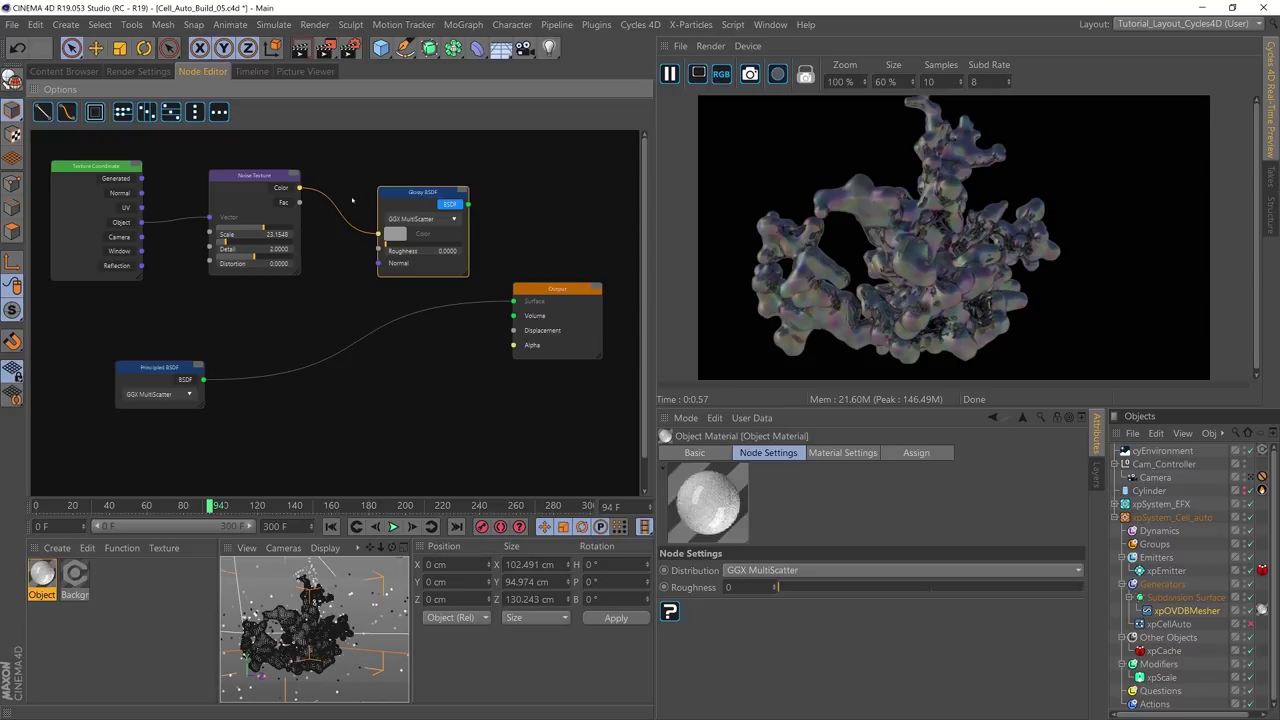
click(185, 380)
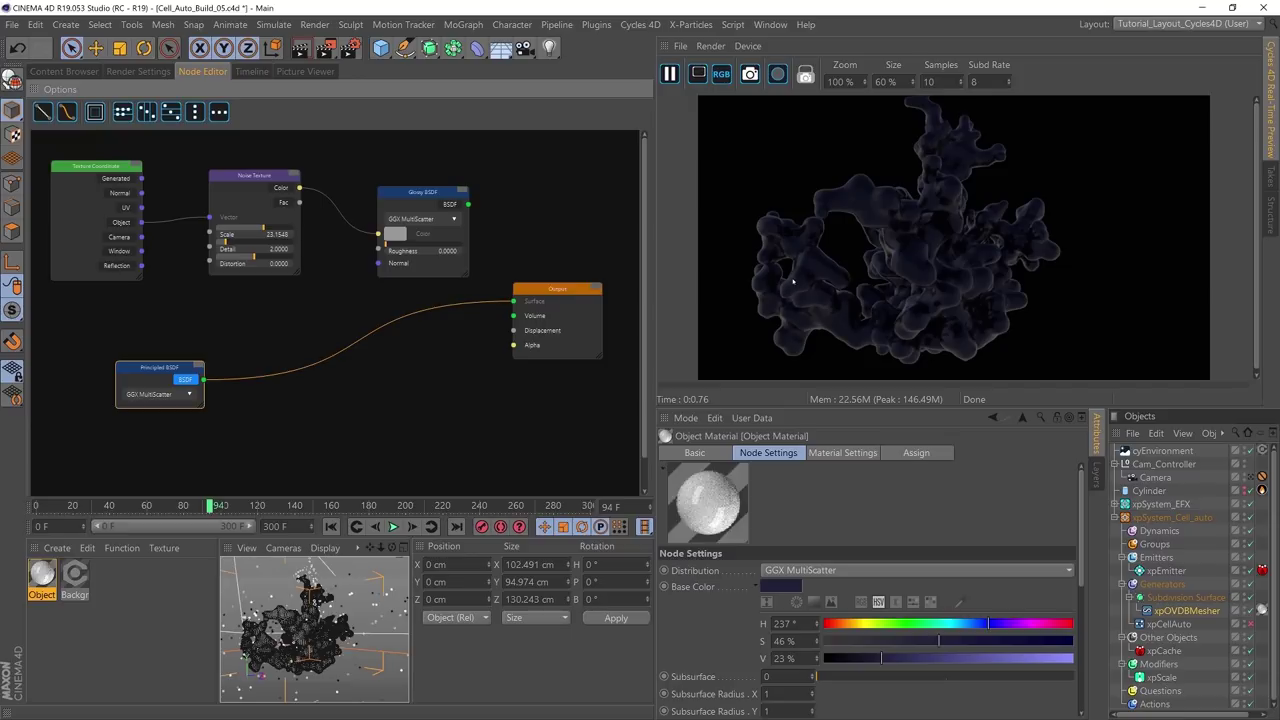
click(440, 205)
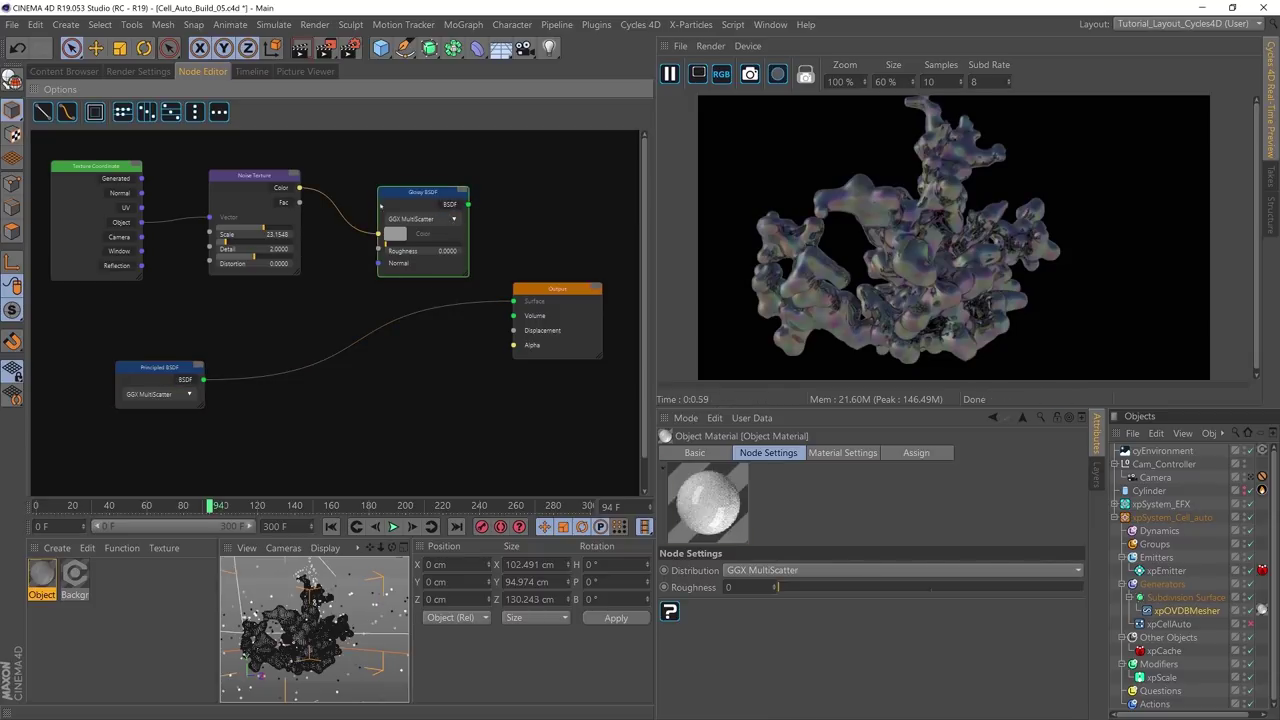
Step: Rearrange the node graph so the Principled BSDF sits above the Glossy BSDF chain, leaving space before the Output node
drag(255, 176, 212, 180)
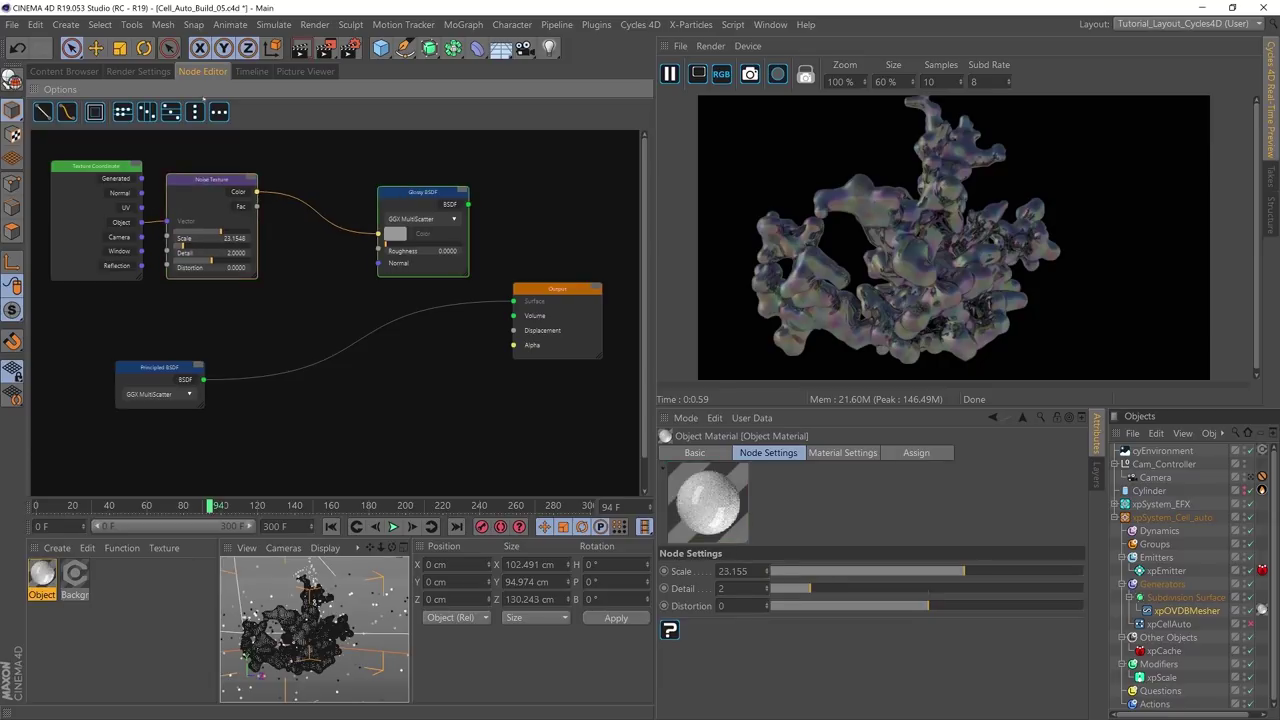
drag(415, 205, 342, 215)
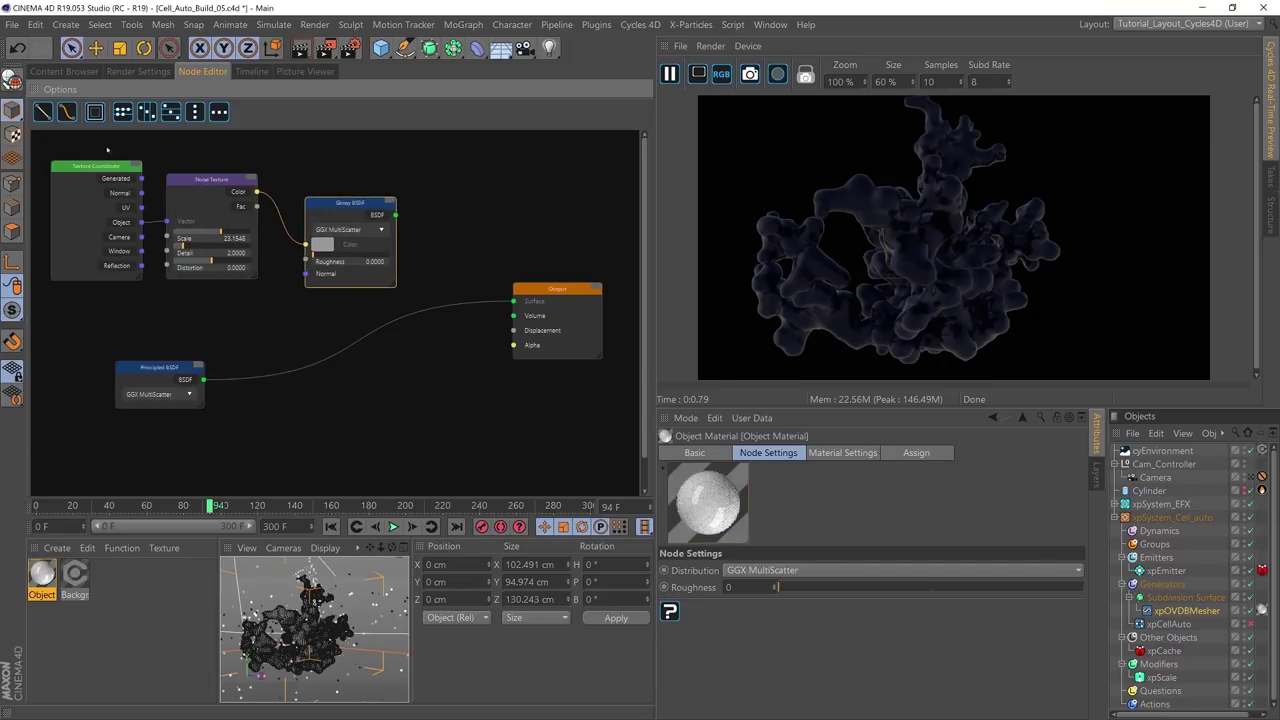
drag(107, 150, 348, 288)
drag(343, 209, 371, 409)
drag(191, 361, 164, 250)
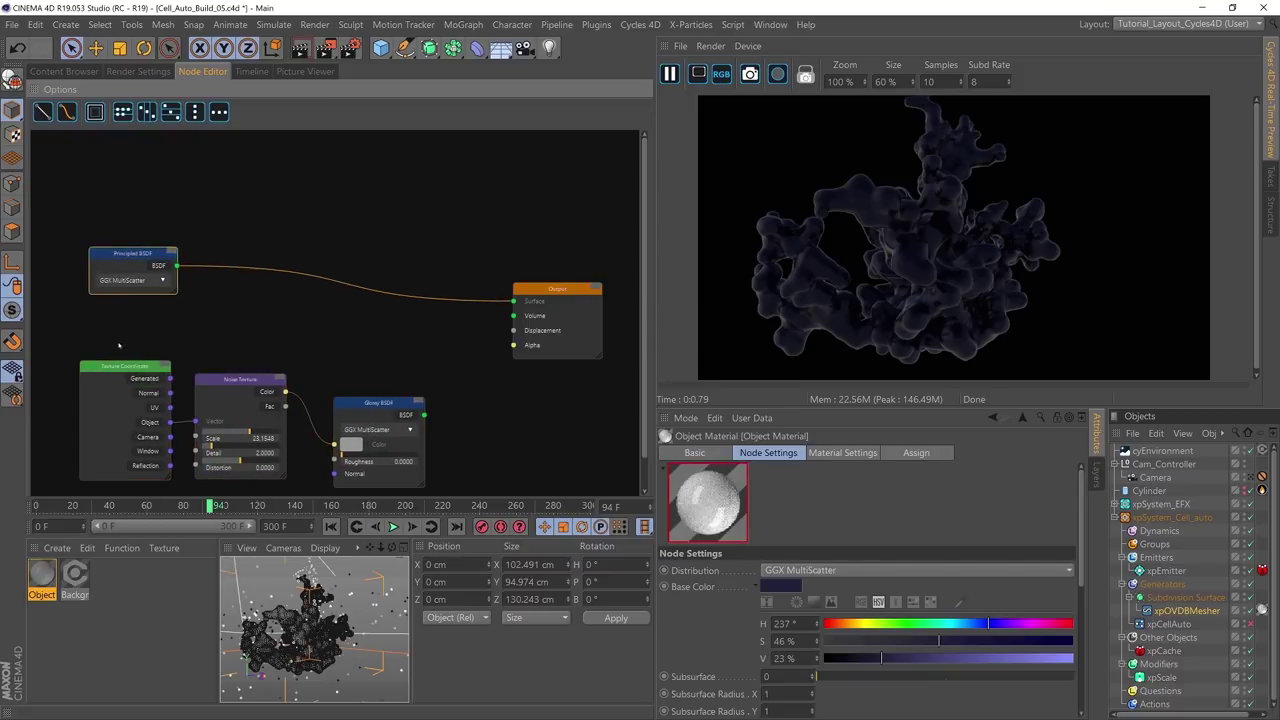
drag(118, 345, 430, 480)
drag(361, 403, 124, 331)
drag(130, 262, 137, 263)
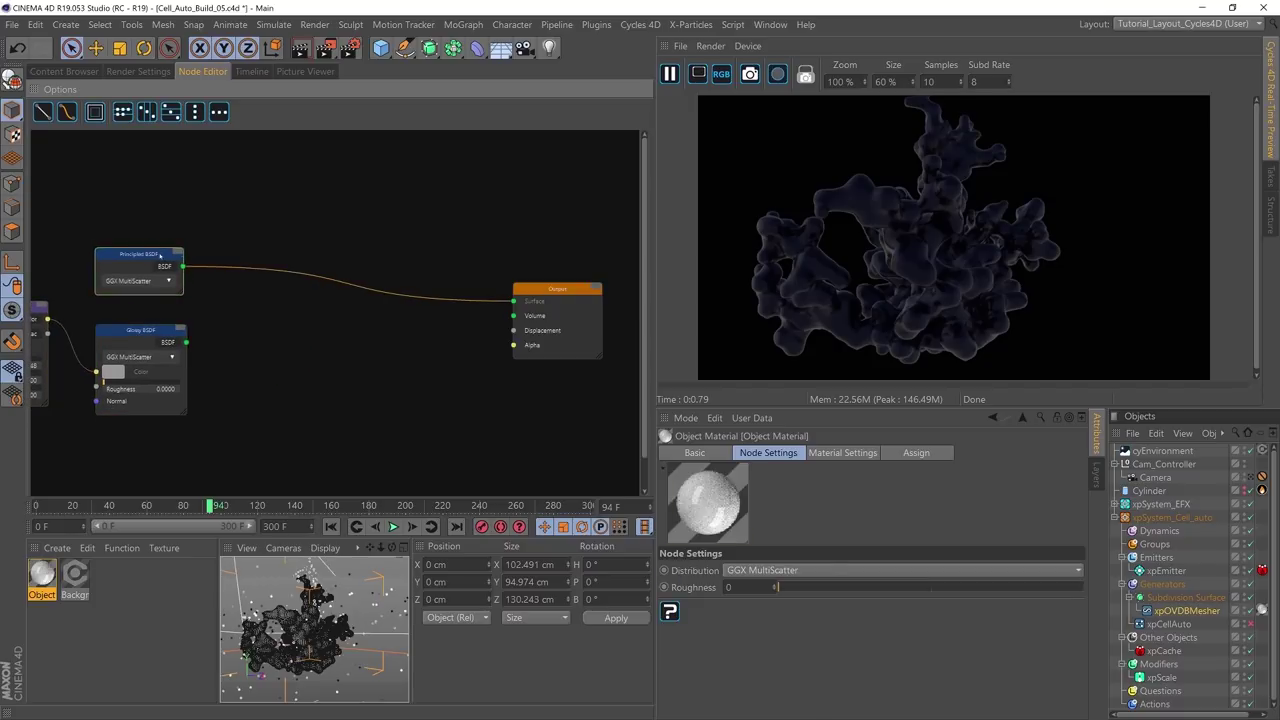
Step: Add a Mix Shader node between the two BSDF nodes and the Output node
right_click(277, 313)
mouse_move(299, 580)
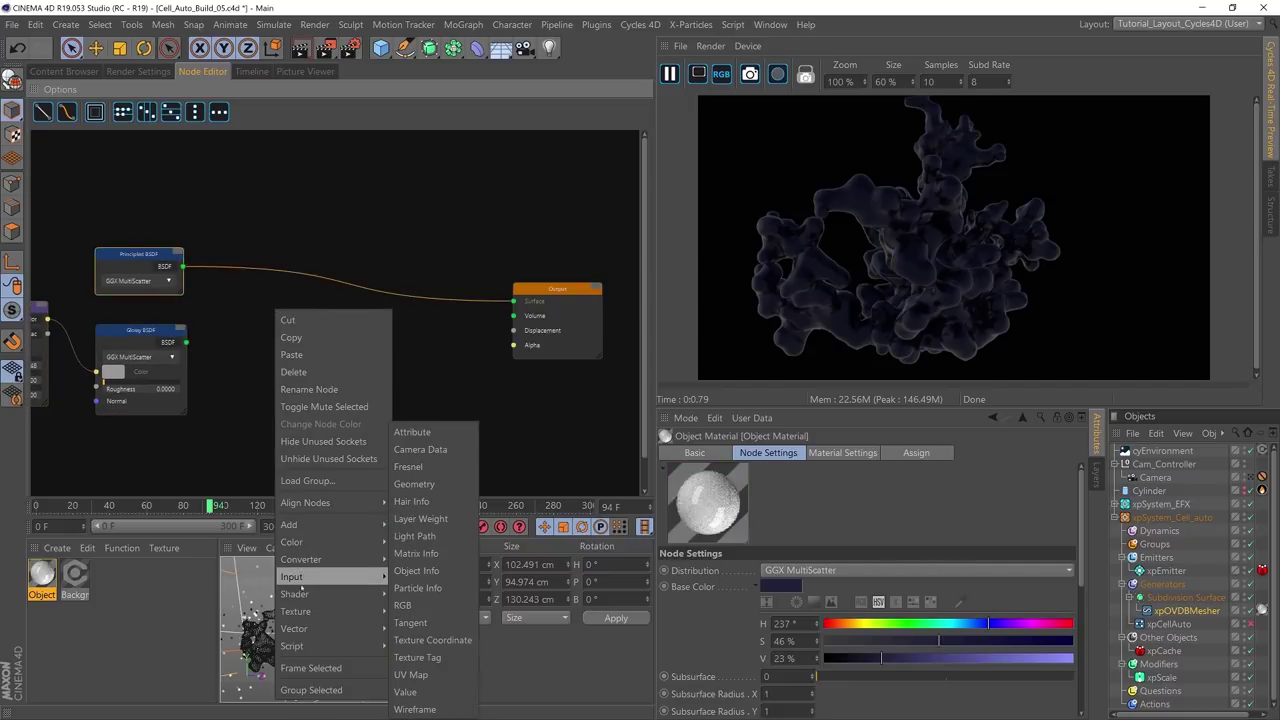
click(430, 405)
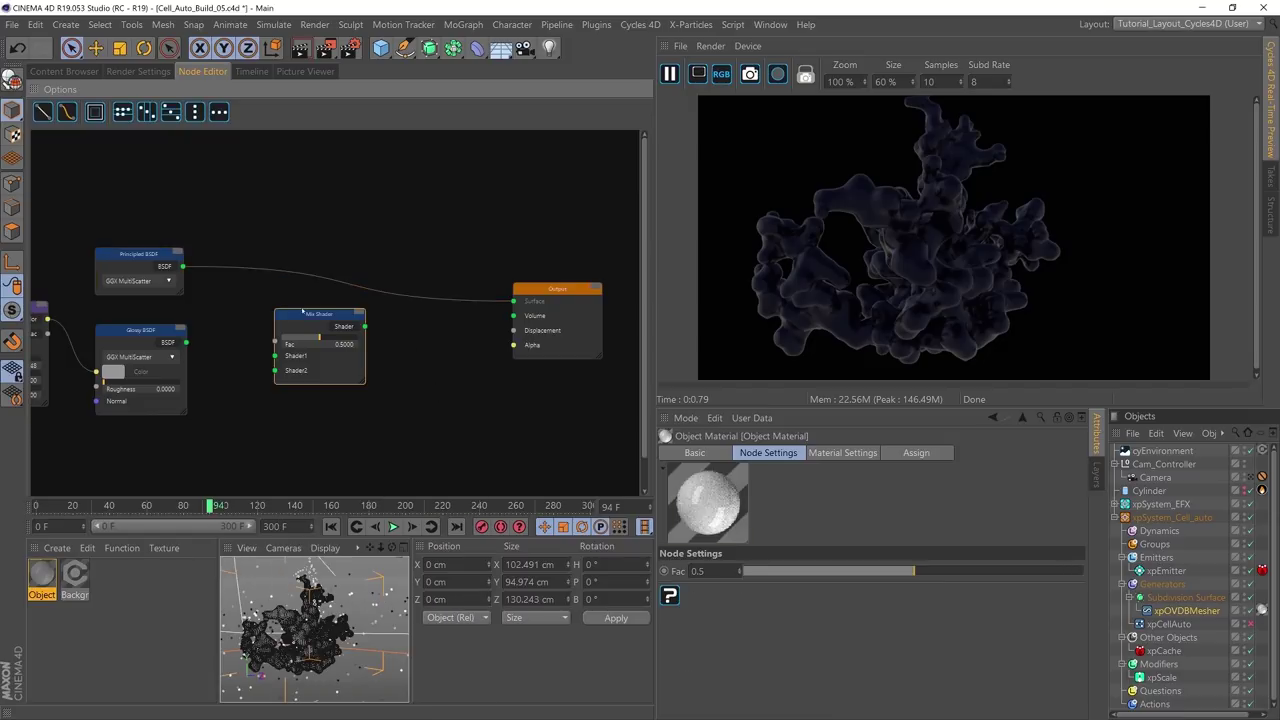
drag(302, 313, 307, 317)
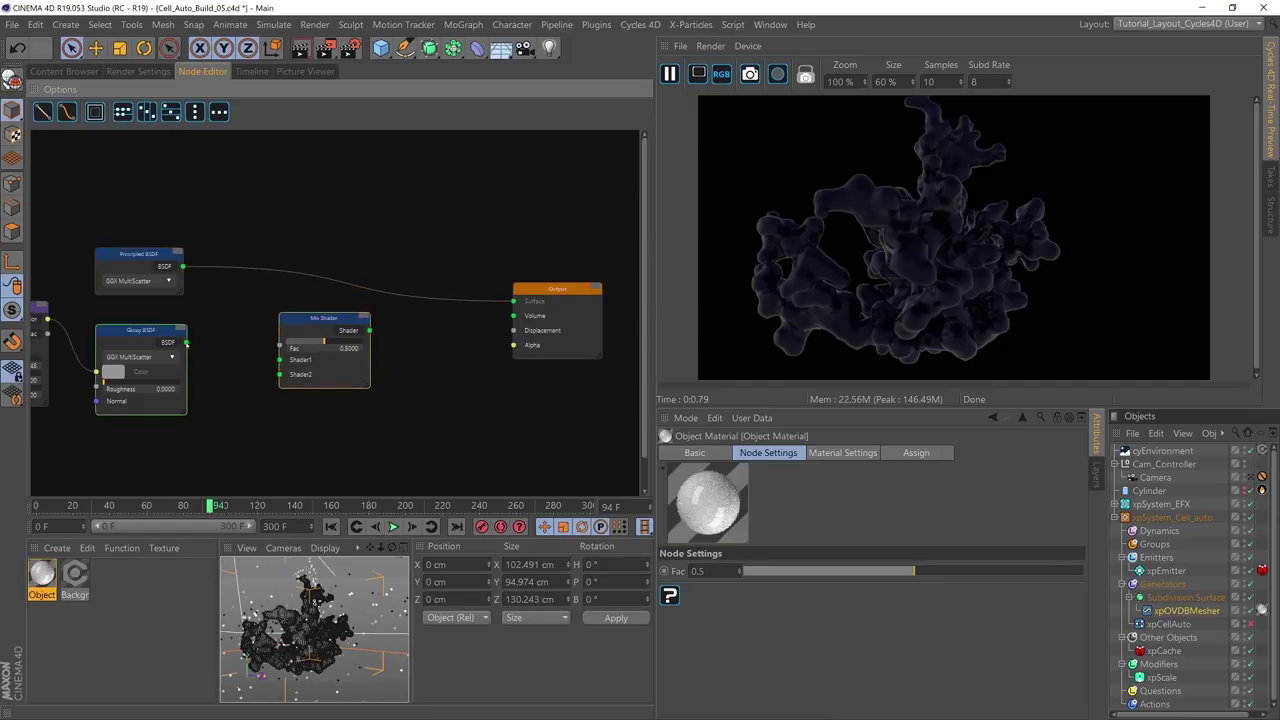
Step: Connect the Principled BSDF to Shader1 and the Glossy BSDF to Shader2 of the Mix Shader, and its Shader output to Surface
drag(186, 343, 280, 374)
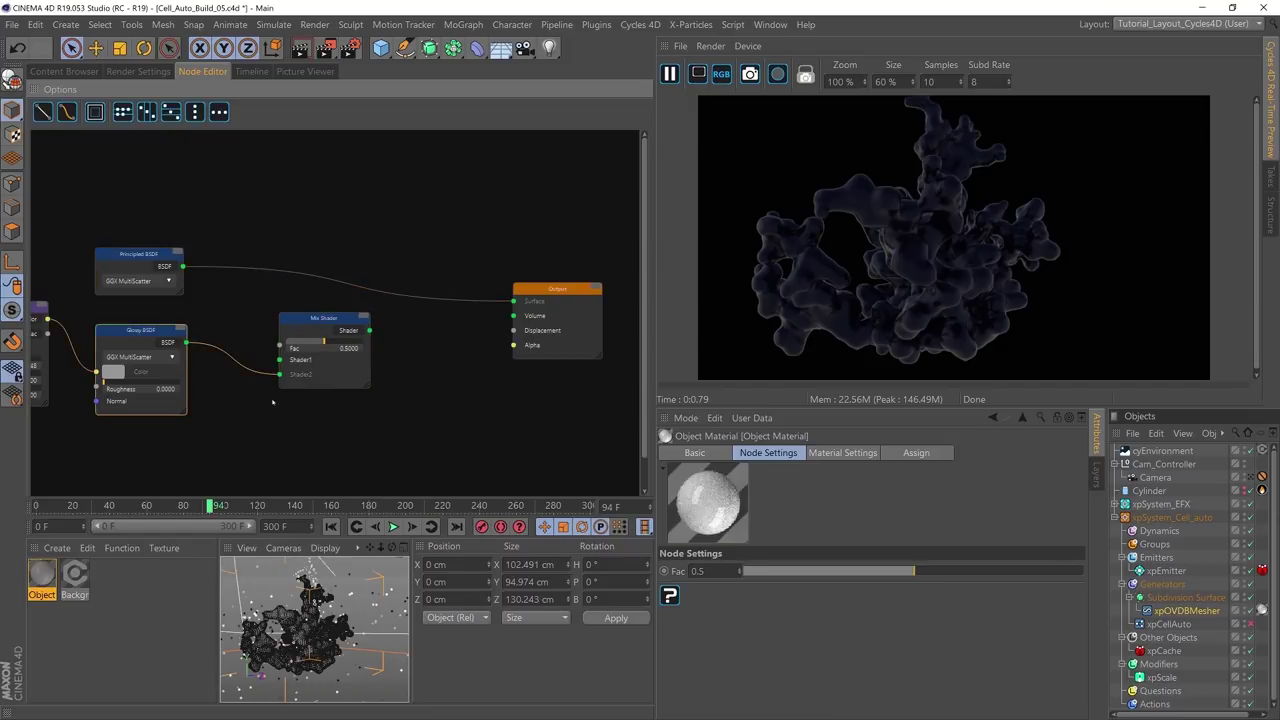
drag(183, 266, 280, 359)
drag(369, 330, 513, 301)
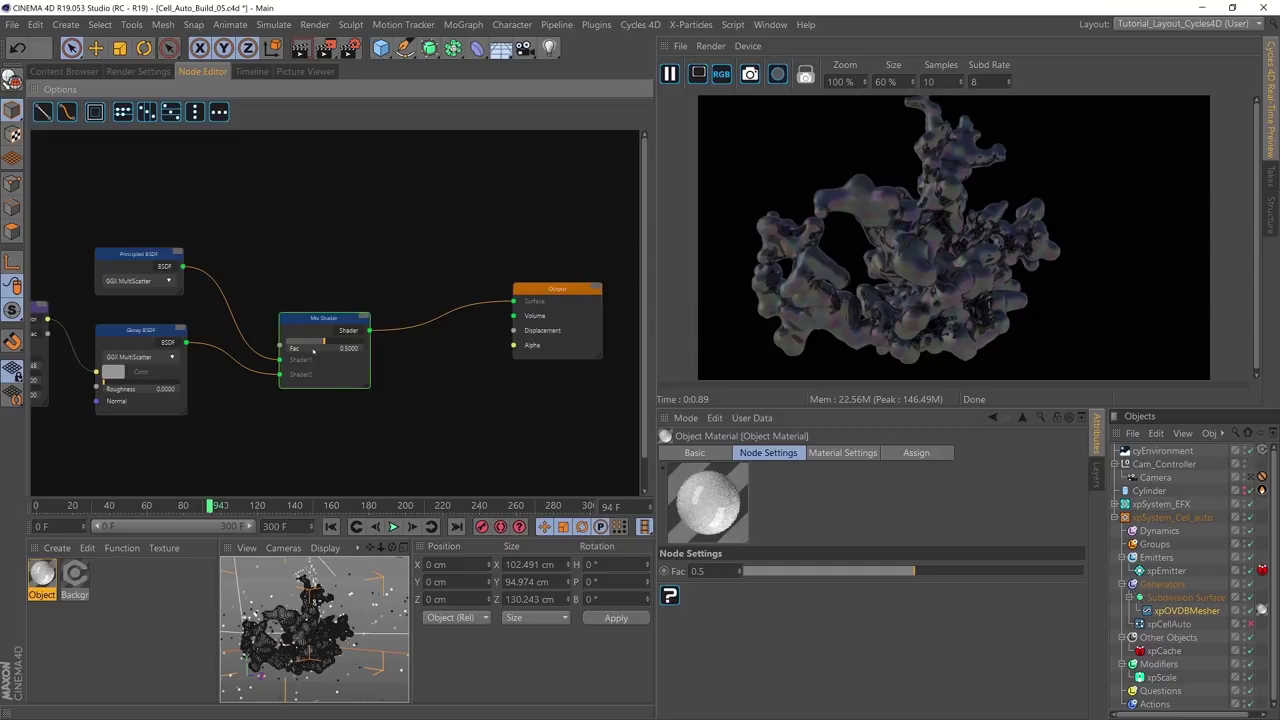
Step: Set the Mix Shader's Fac to about 0.58, and reposition the Mix Shader and both BSDF nodes into a tidy layout
drag(323, 343, 377, 274)
drag(159, 253, 160, 272)
drag(142, 330, 142, 357)
drag(152, 273, 156, 303)
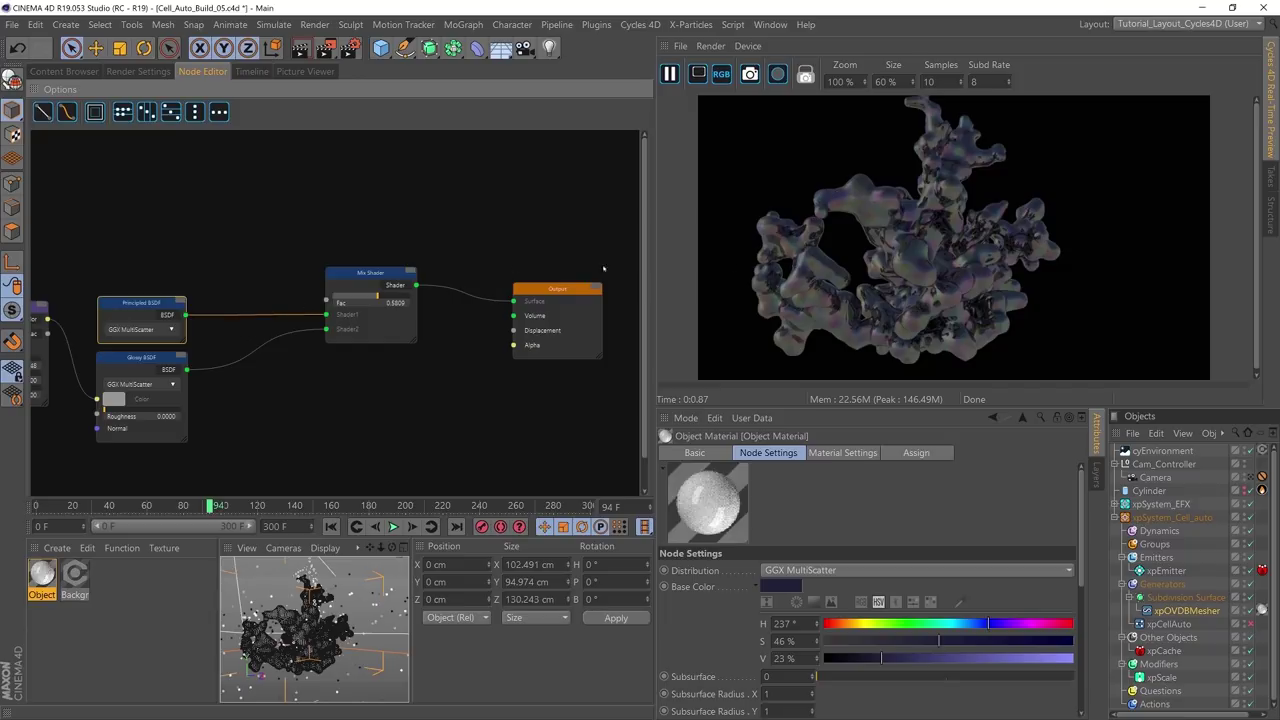
Step: Add a Layer Weight node above the Principled BSDF and preview its Fresnel and Facing outputs
right_click(113, 206)
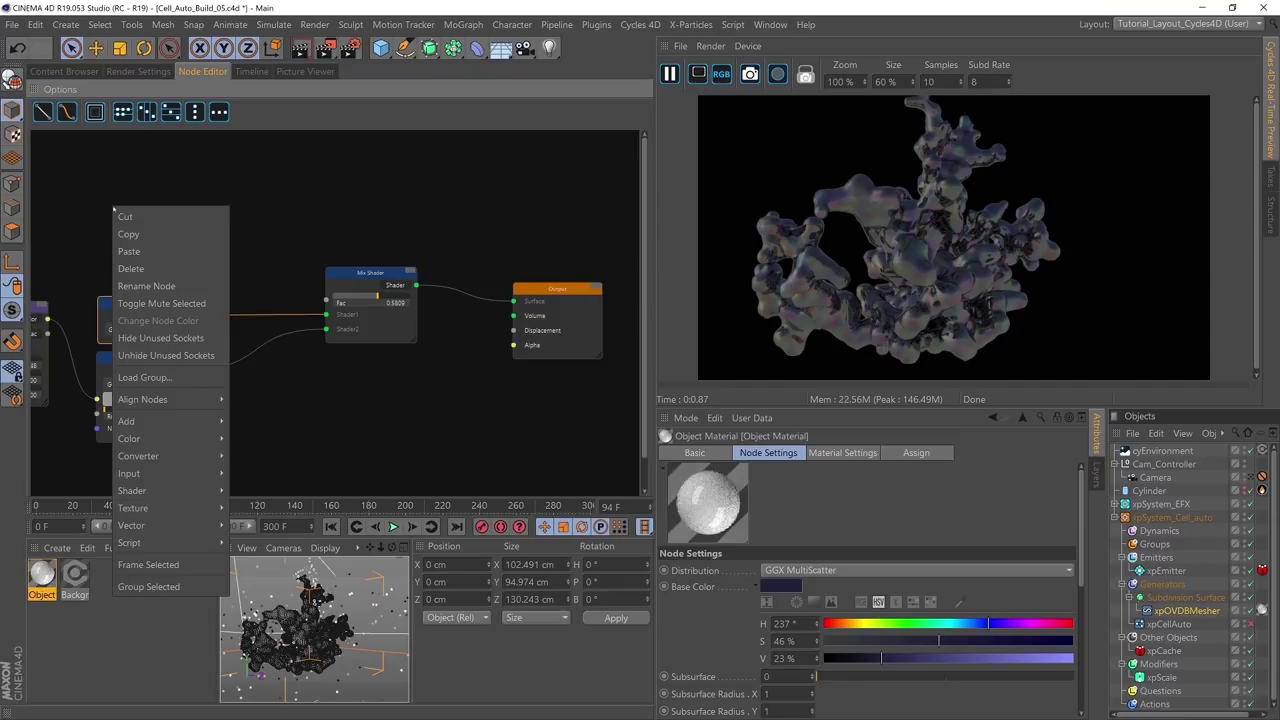
mouse_move(174, 471)
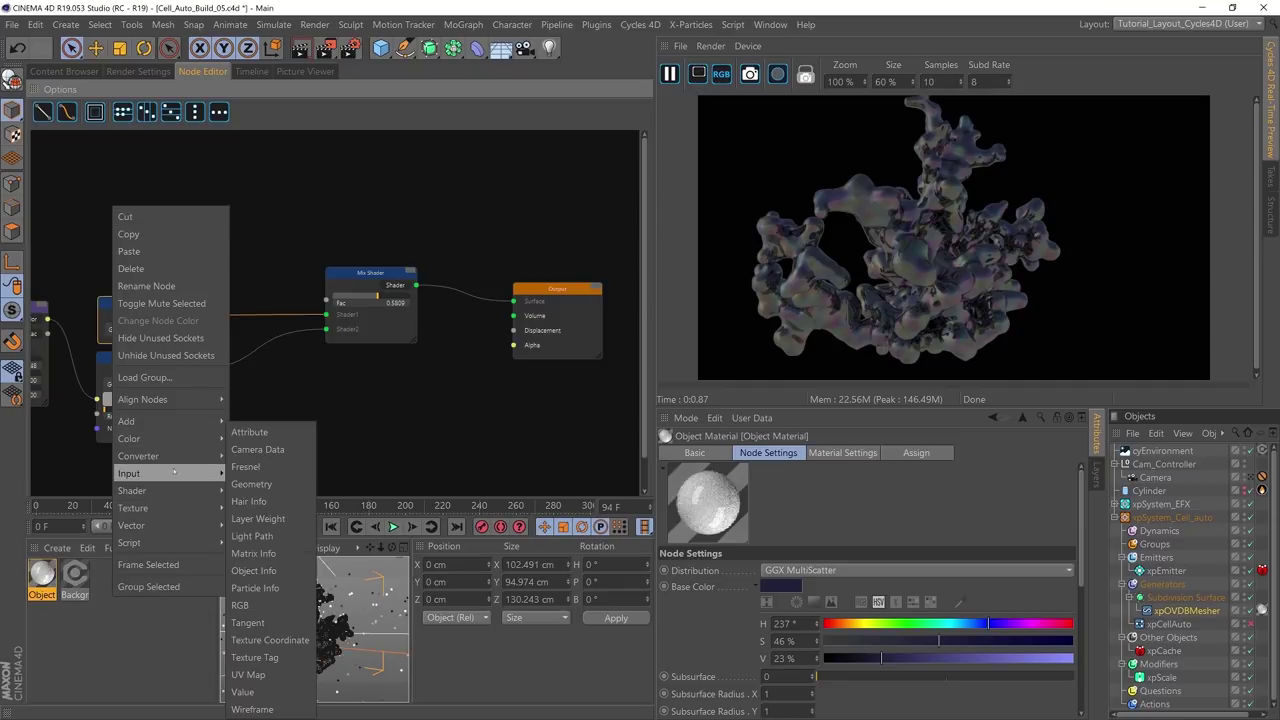
click(256, 518)
drag(163, 218, 141, 198)
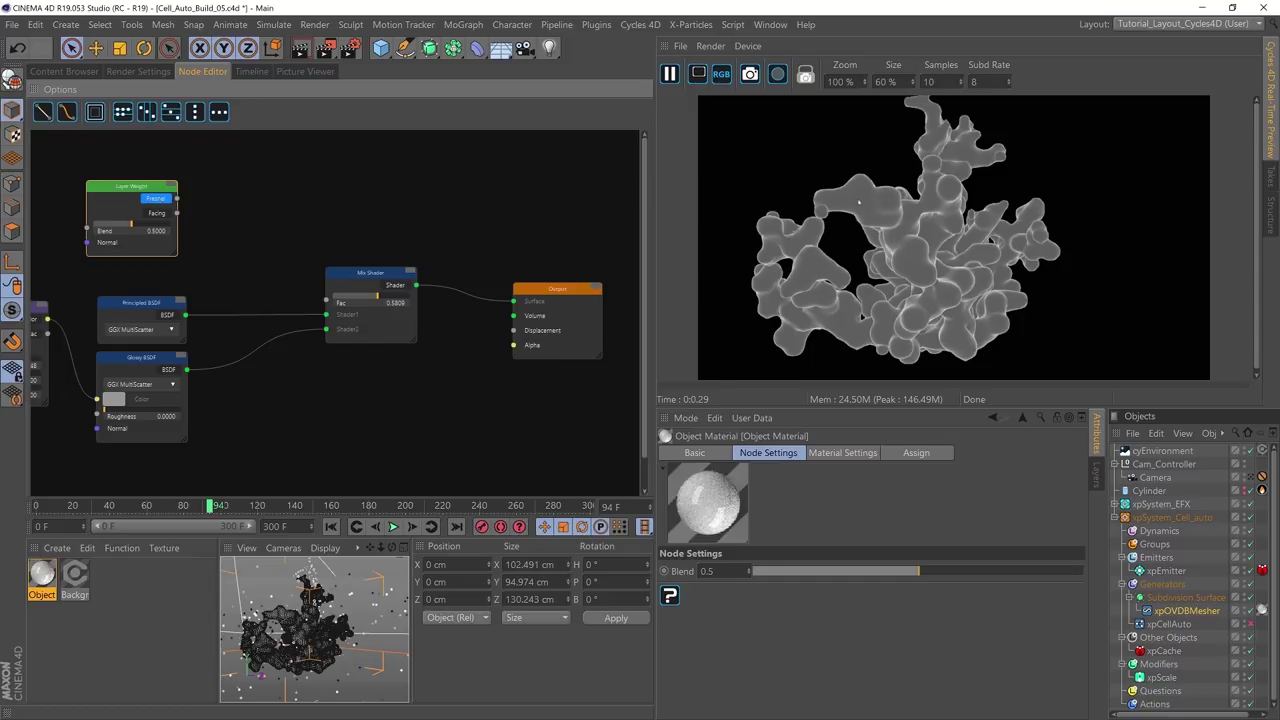
click(157, 213)
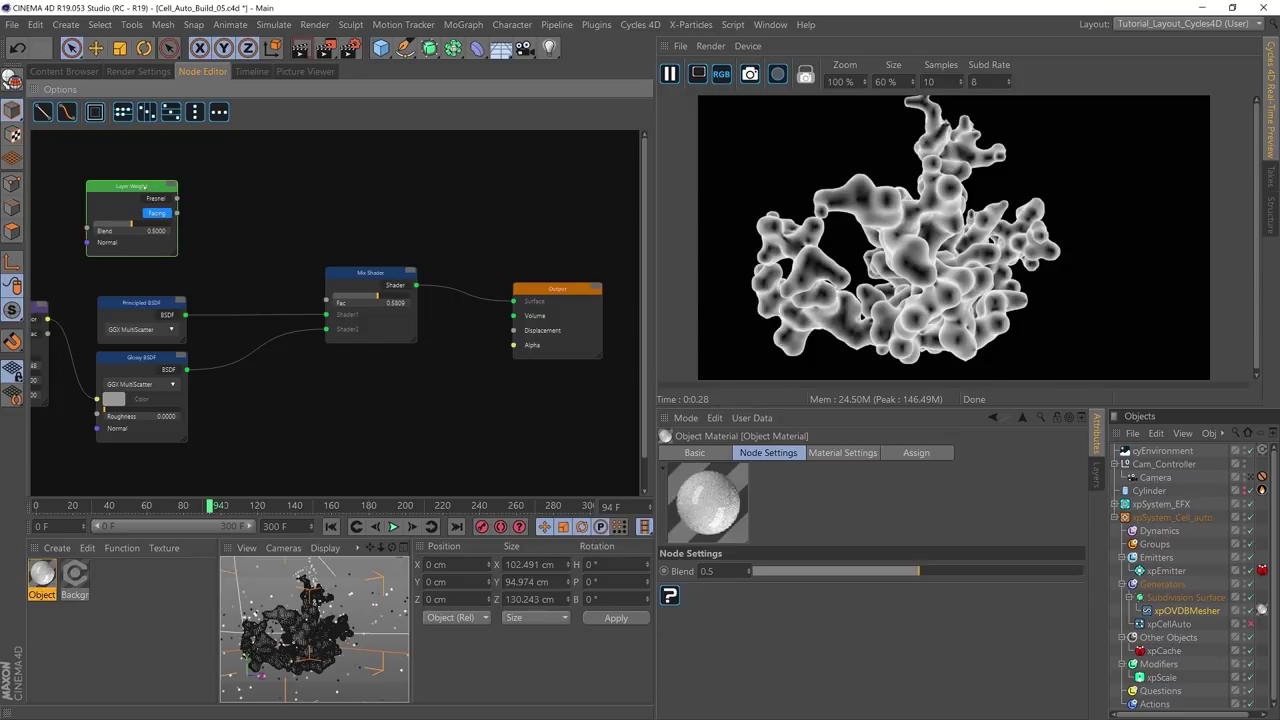
drag(145, 187, 151, 170)
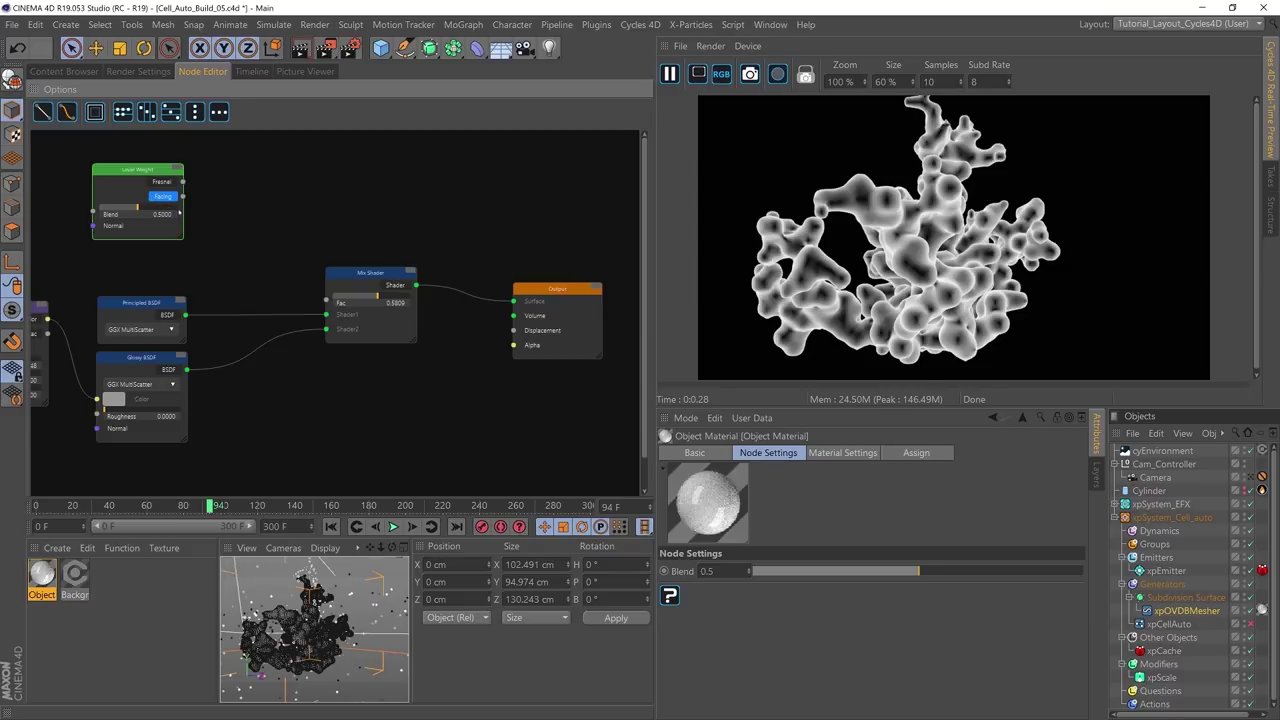
Step: Nudge the Principled BSDF upward and connect the Layer Weight's Facing output to the Mix Shader's Fac input
mouse_move(134, 300)
mouse_down()
mouse_move(158, 262)
mouse_move(131, 276)
mouse_up()
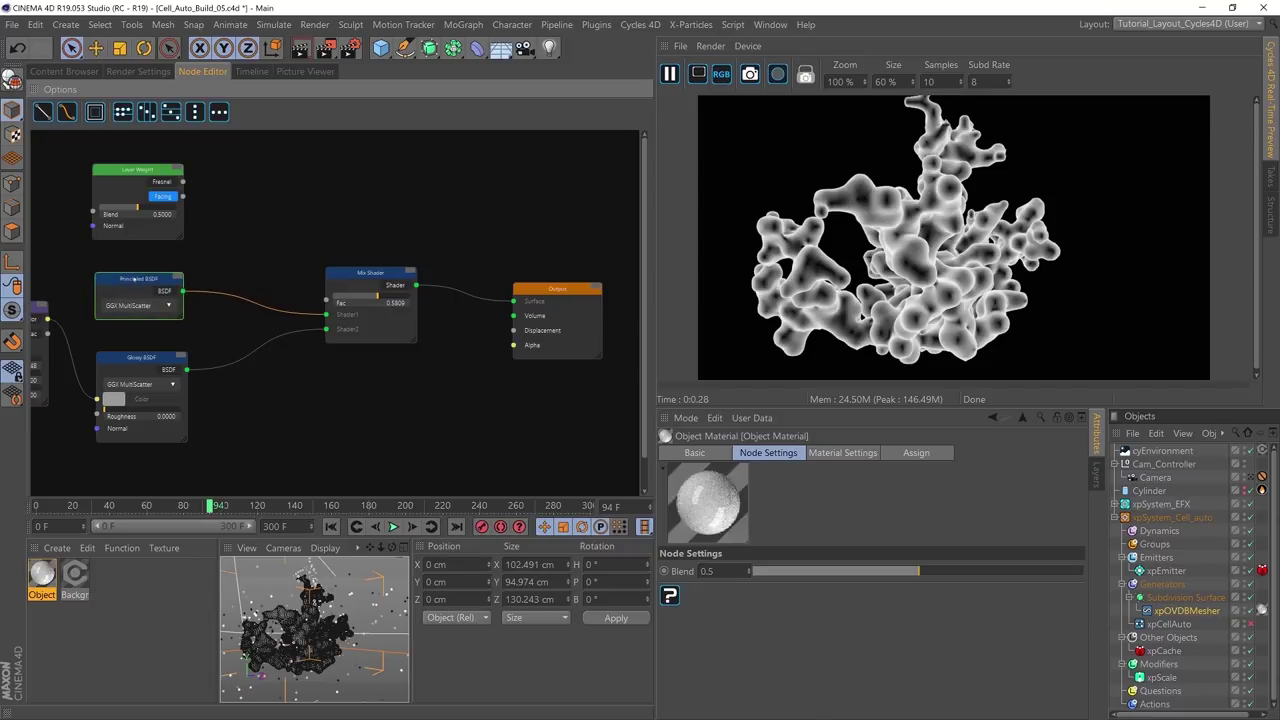
click(147, 357)
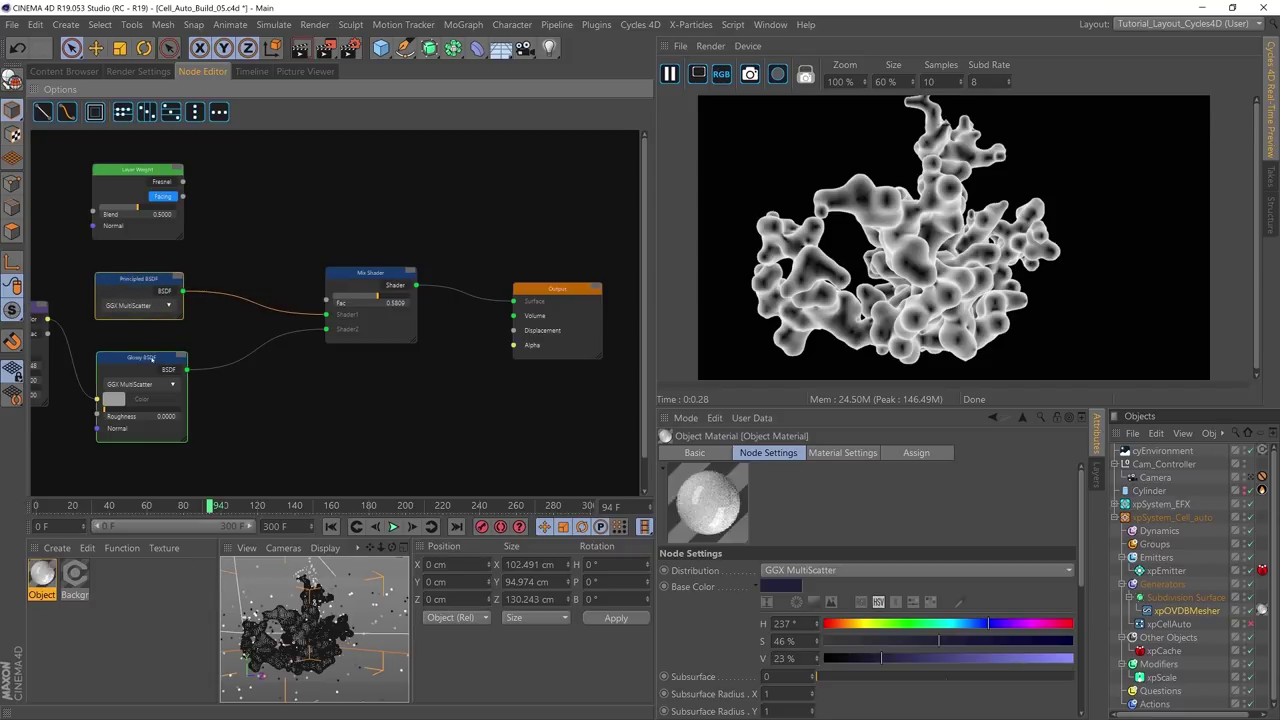
click(210, 373)
click(170, 195)
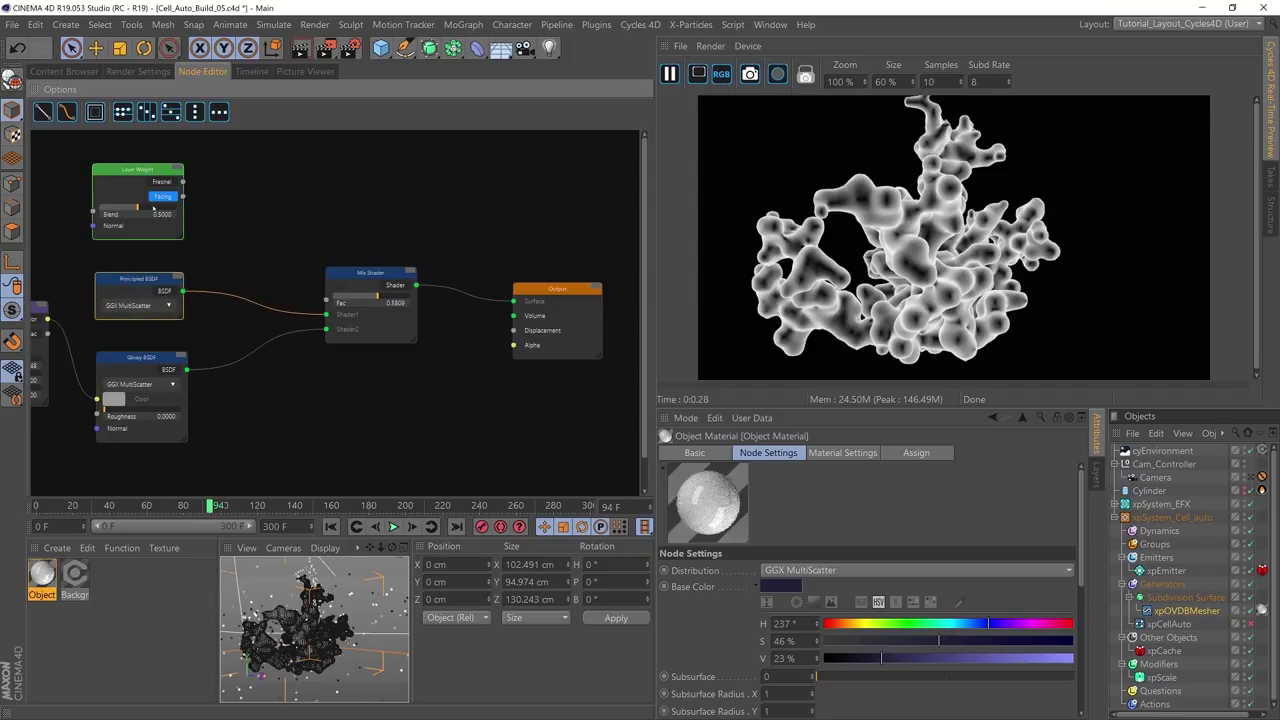
drag(183, 197, 322, 300)
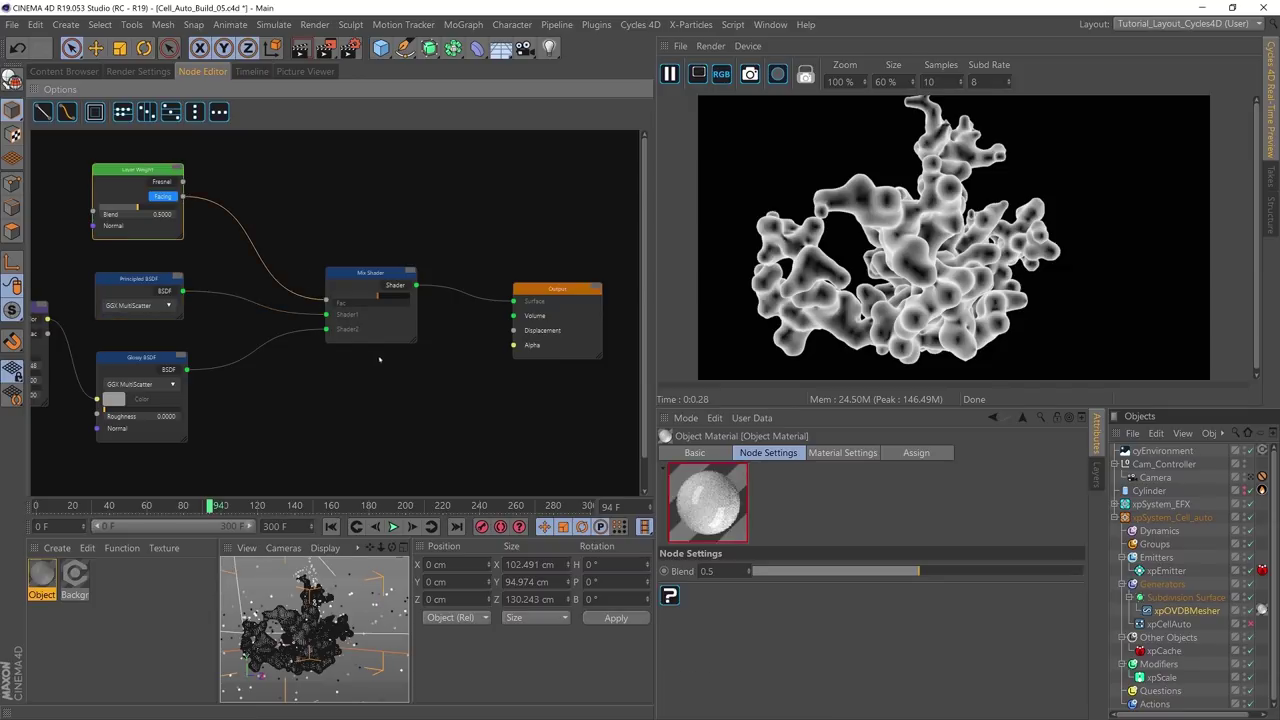
Step: Preview the Mix Shader's output and examine the reflections on the mesh up close and from a changed angle
click(395, 286)
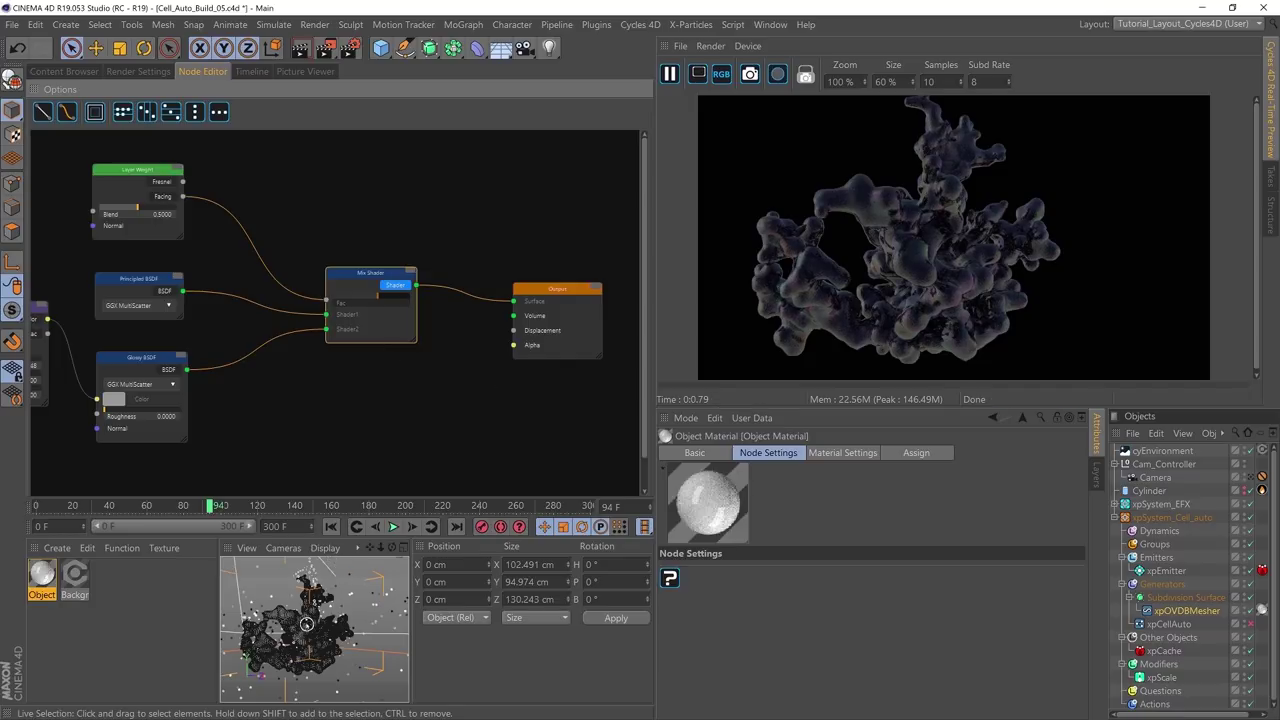
alt+drag(308, 624, 306, 622)
scroll(306, 622, up, 5)
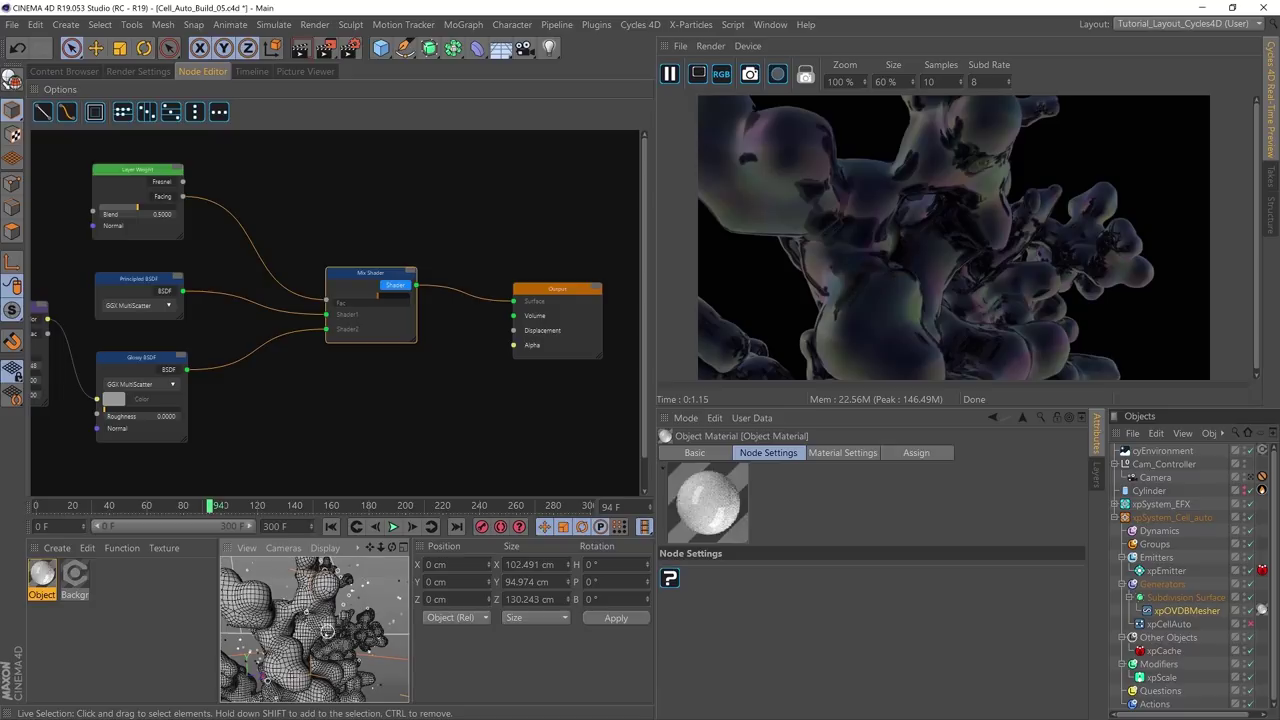
alt+drag(327, 632, 395, 678)
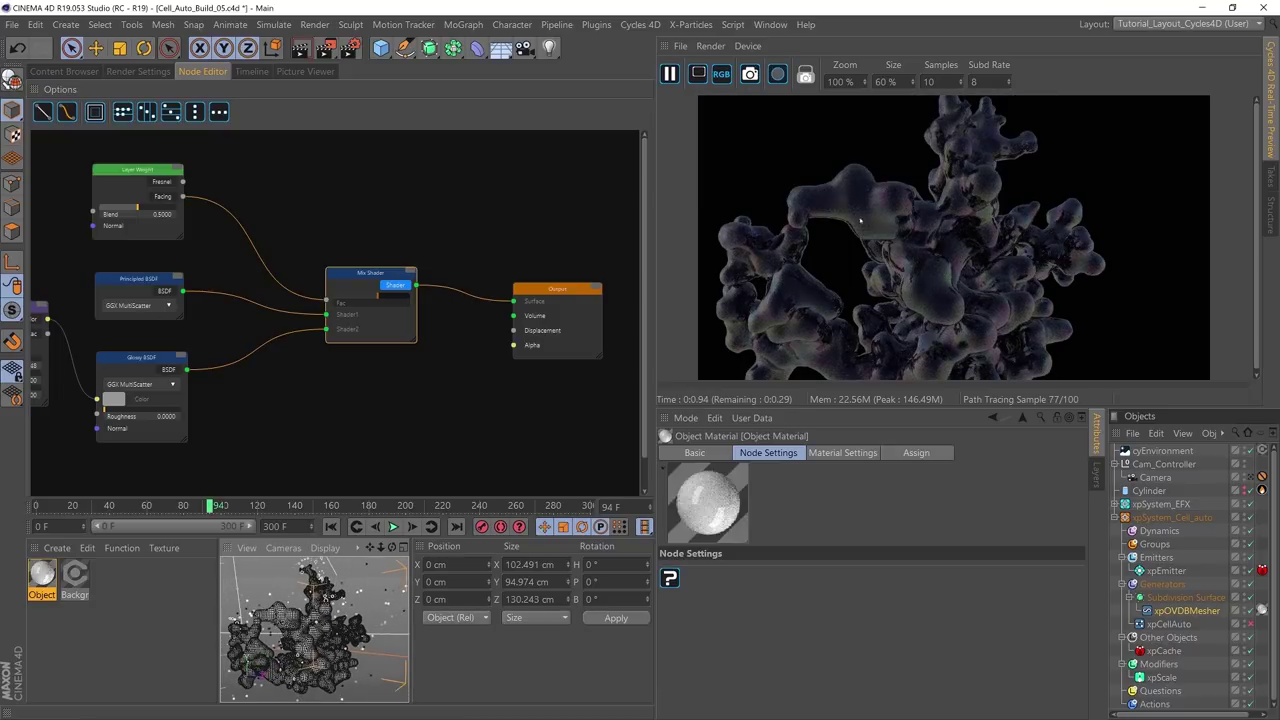
Step: Preview the Facing output, and move the Output and Mix Shader nodes further from the Layer Weight to make room between them
click(162, 196)
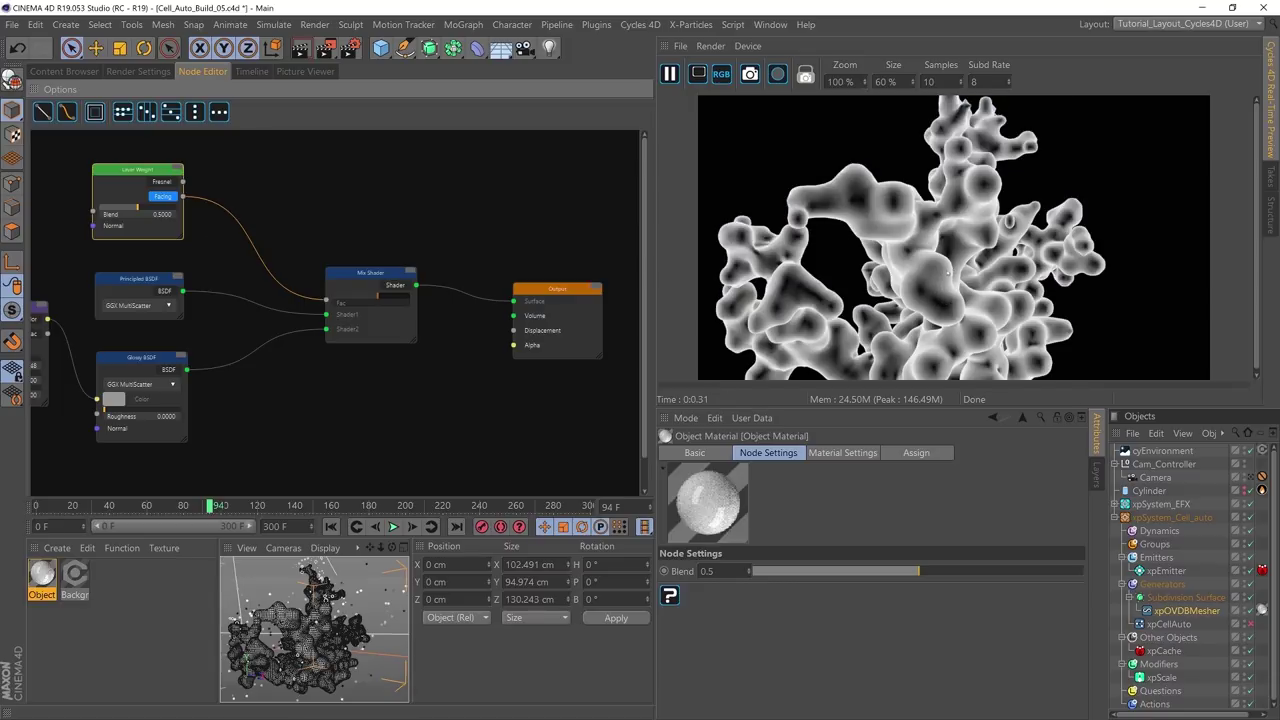
drag(549, 291, 572, 285)
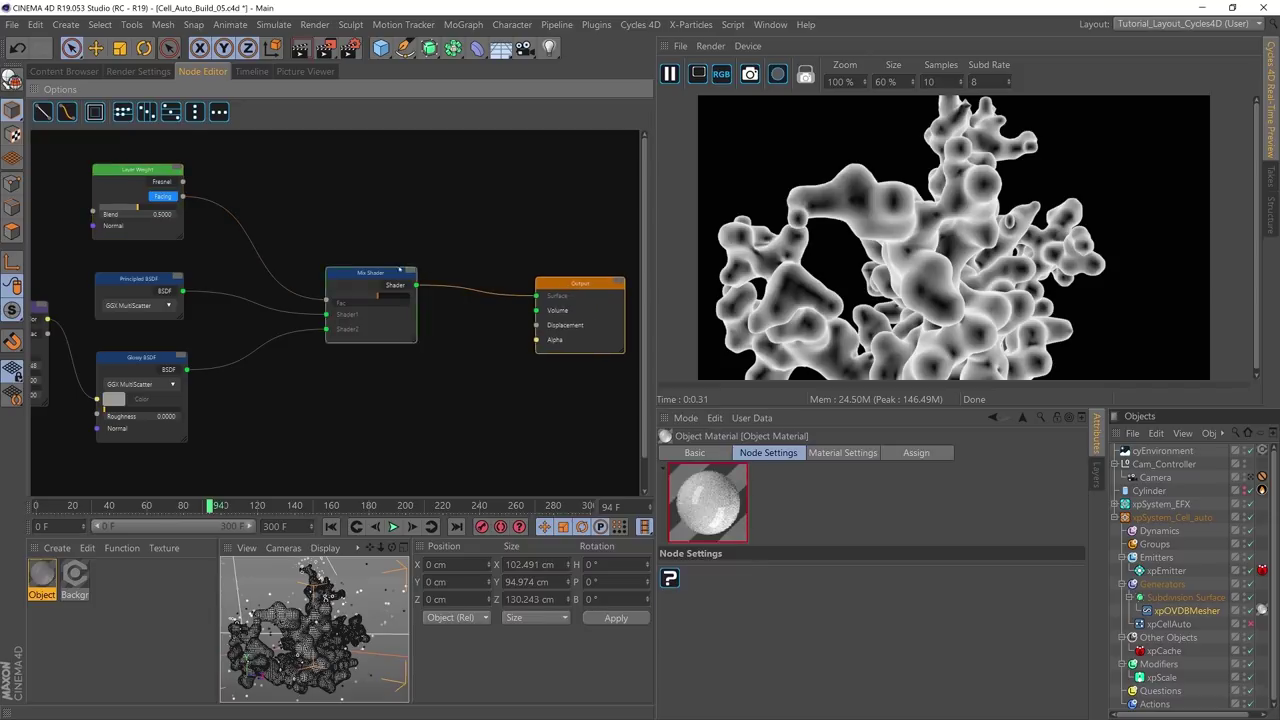
drag(370, 272, 455, 298)
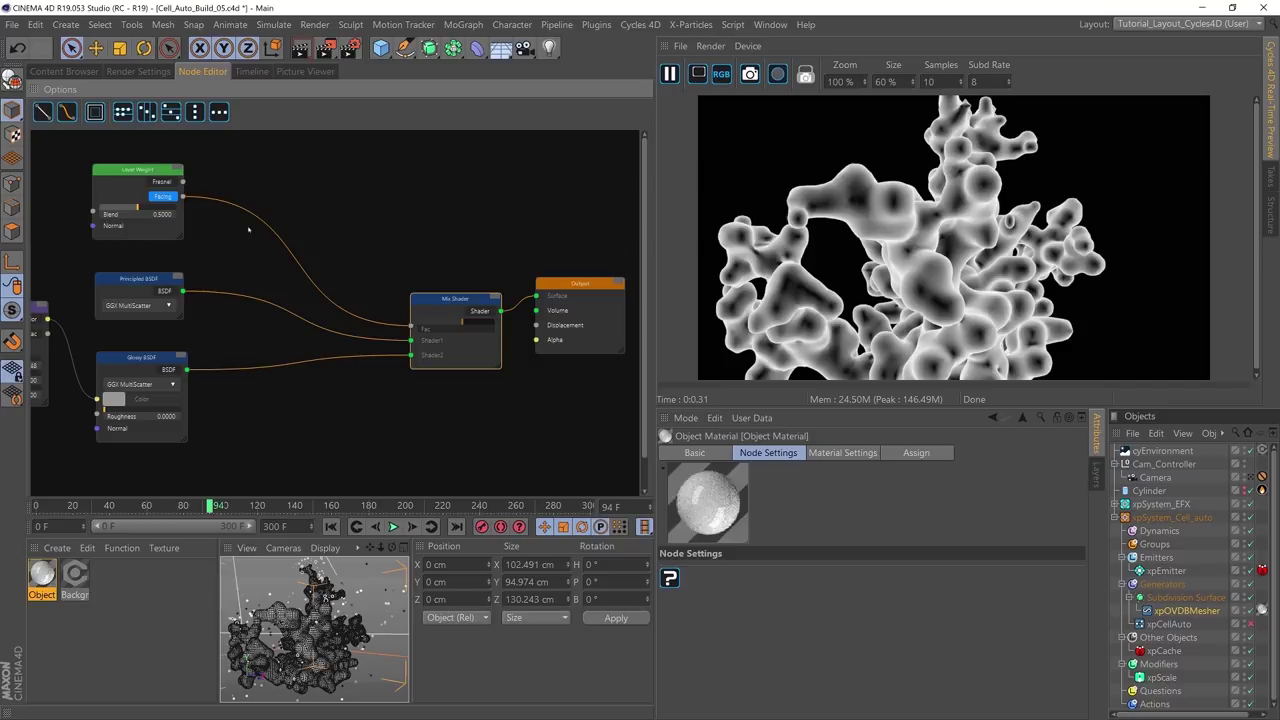
Step: Insert an RGB Curves node between Layer Weight and Mix Shader, with Facing feeding its Color input
right_click(249, 187)
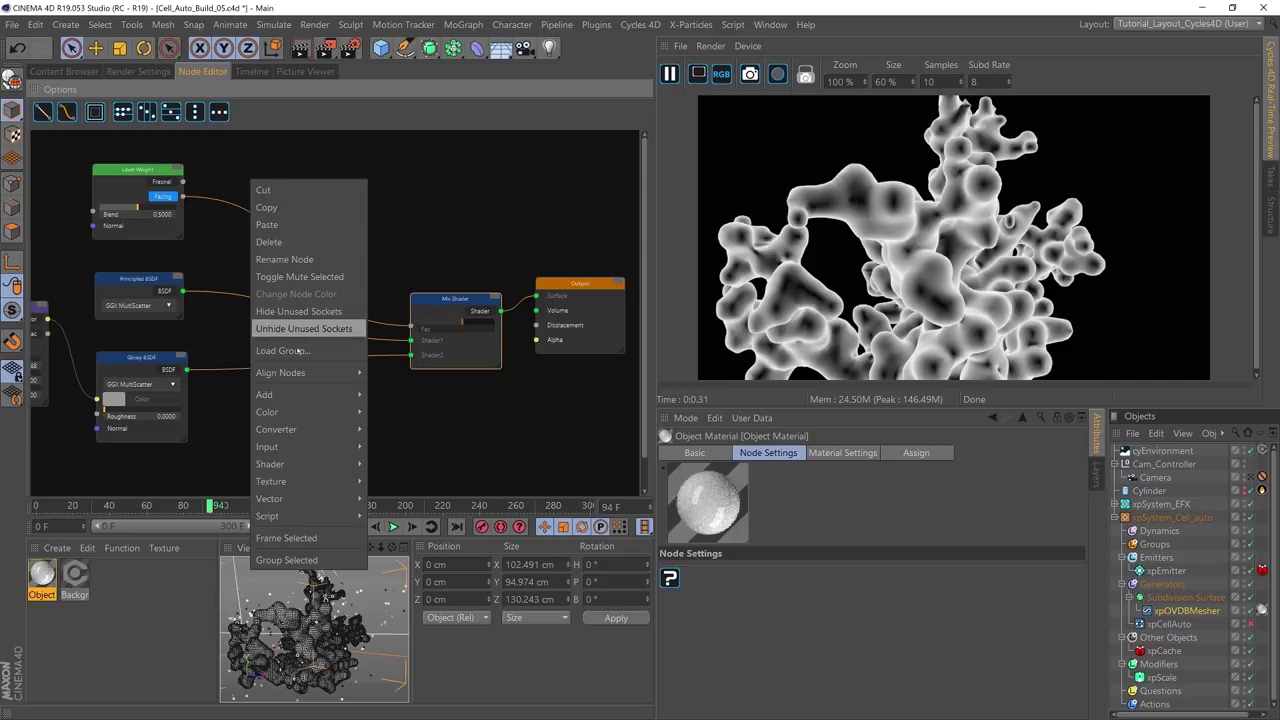
mouse_move(300, 412)
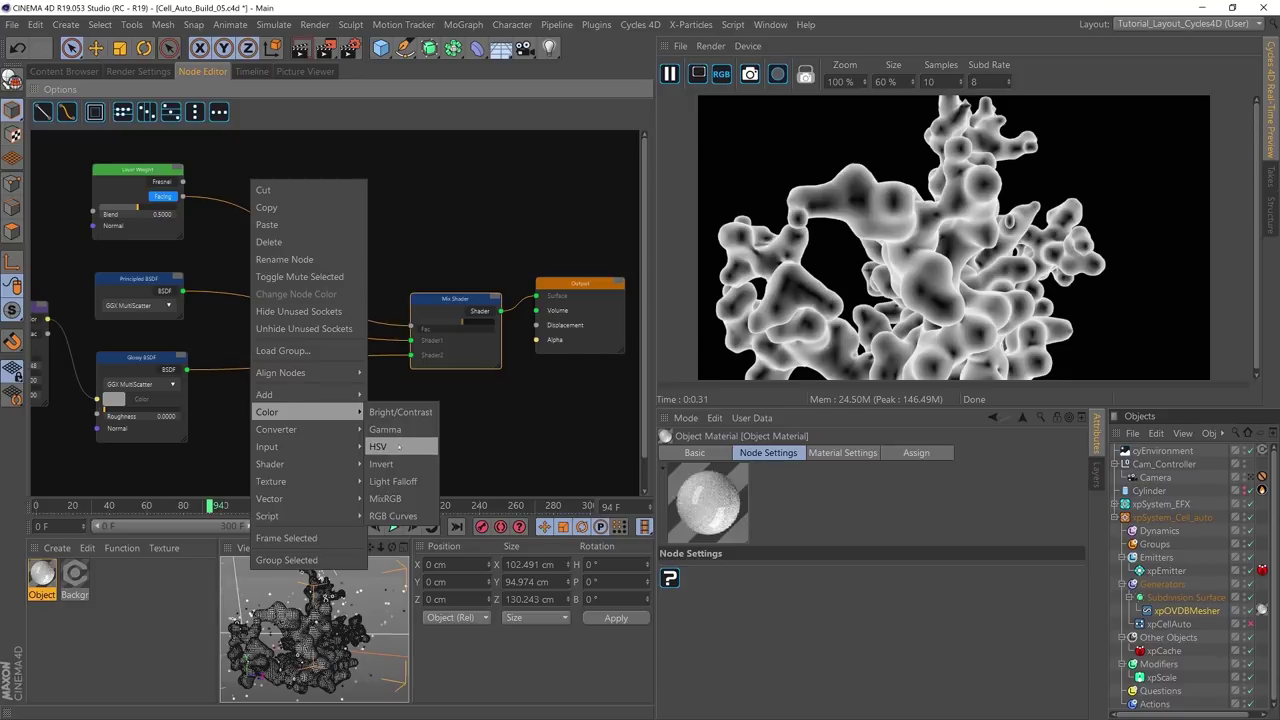
click(393, 516)
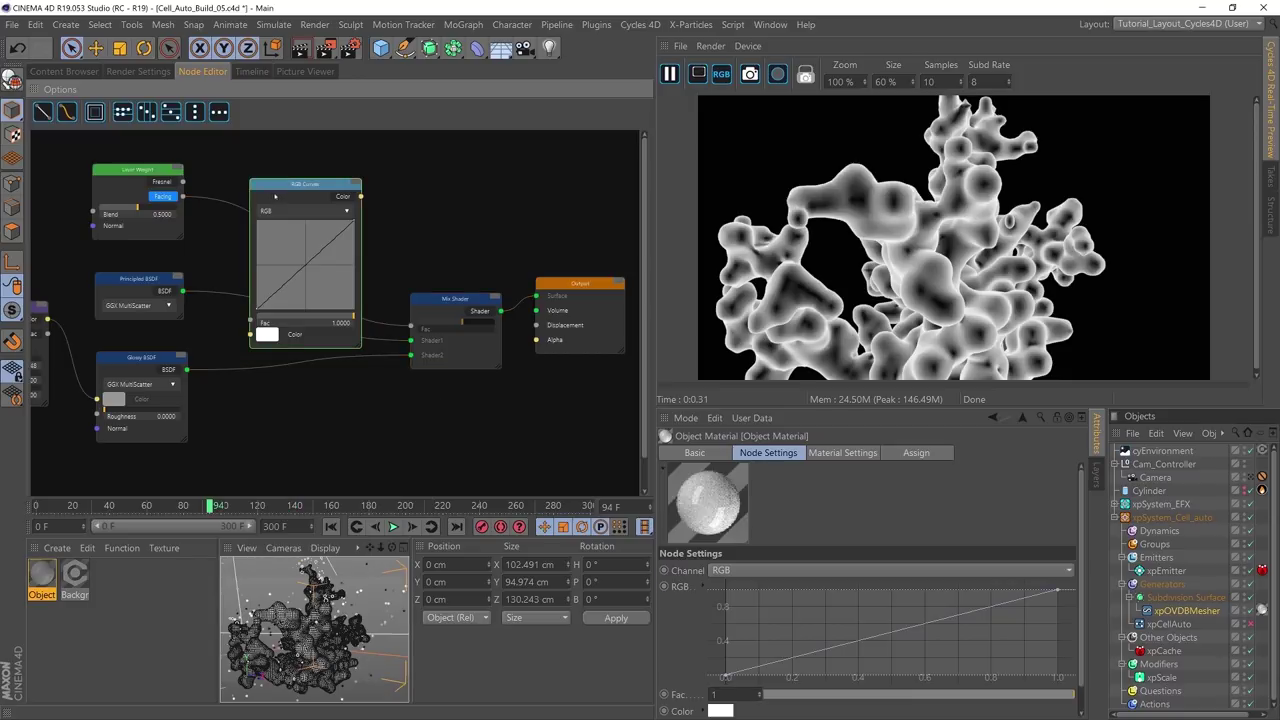
drag(280, 183, 271, 138)
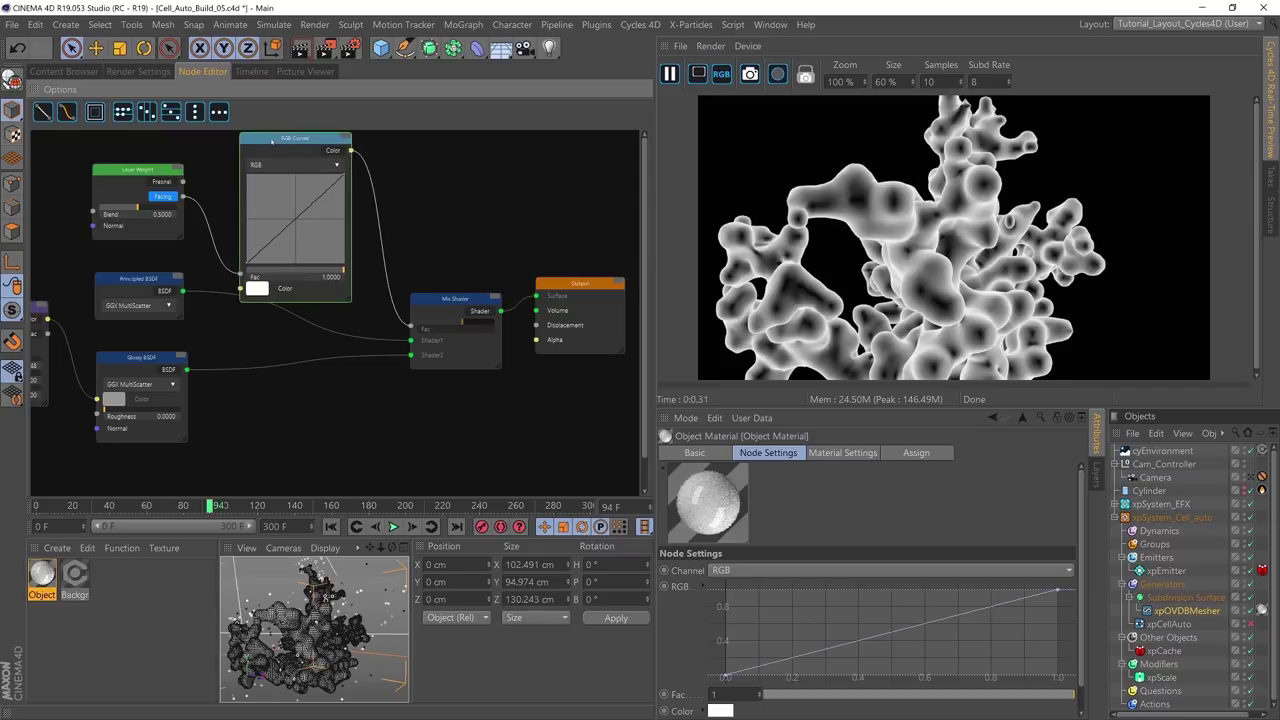
drag(183, 196, 236, 274)
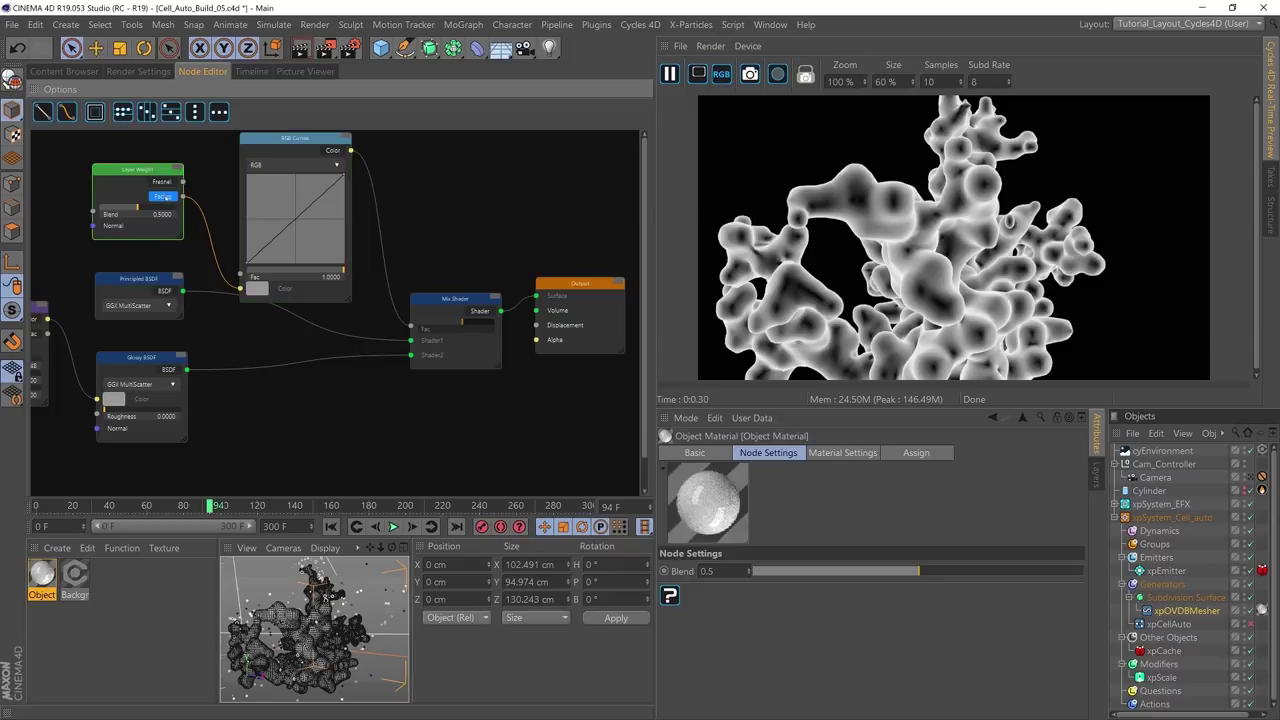
Step: Preview the RGB Curves output and bend the curve downward by extending its lower point's tangent along the baseline to about 0.56
click(336, 151)
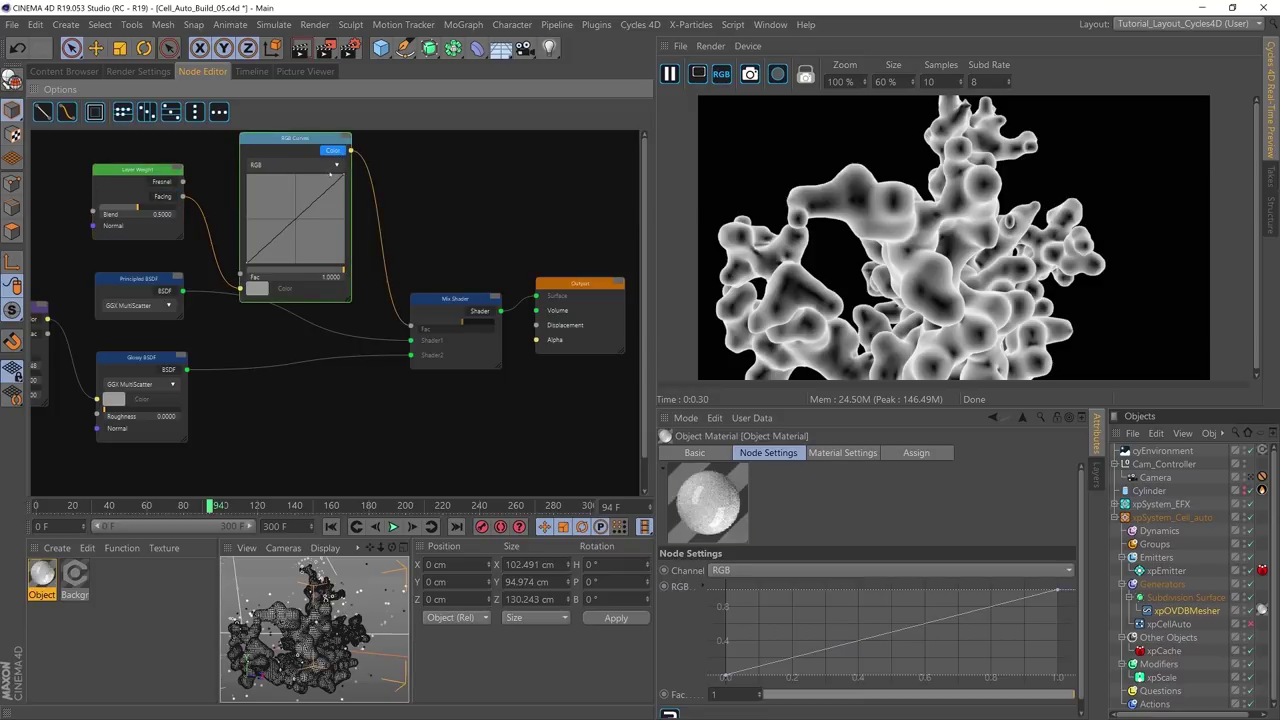
click(726, 678)
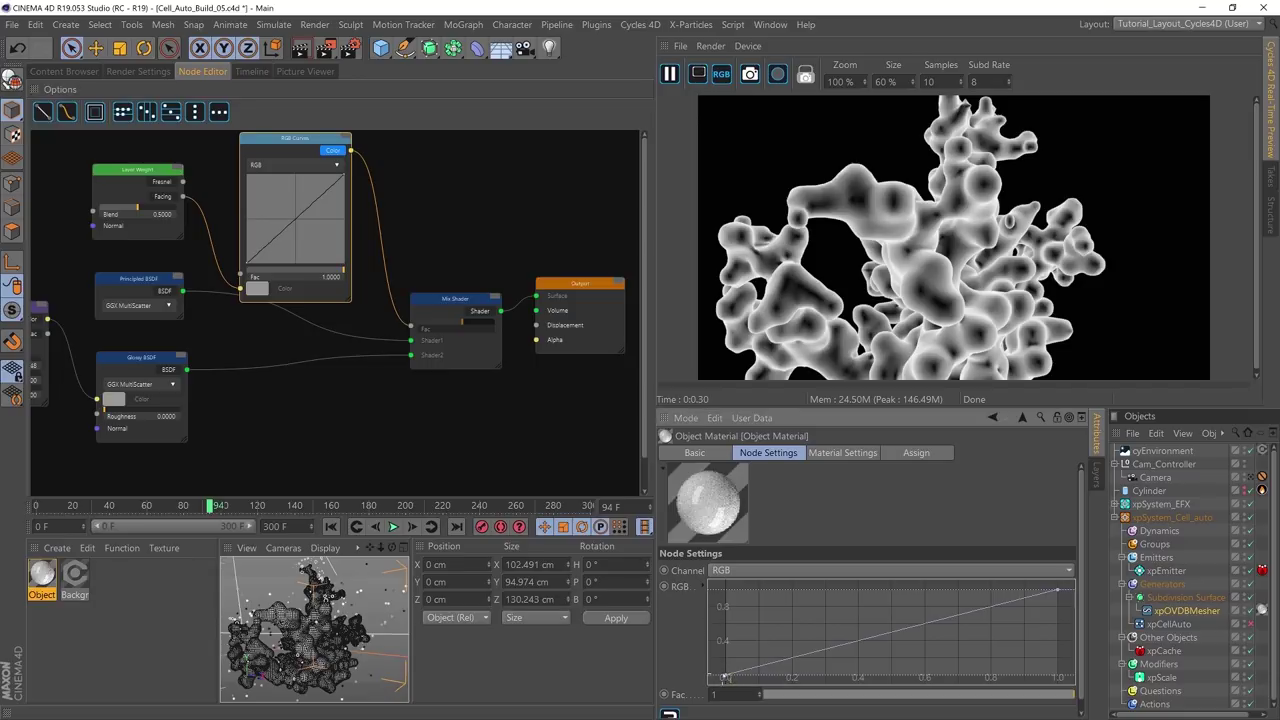
drag(726, 678, 882, 677)
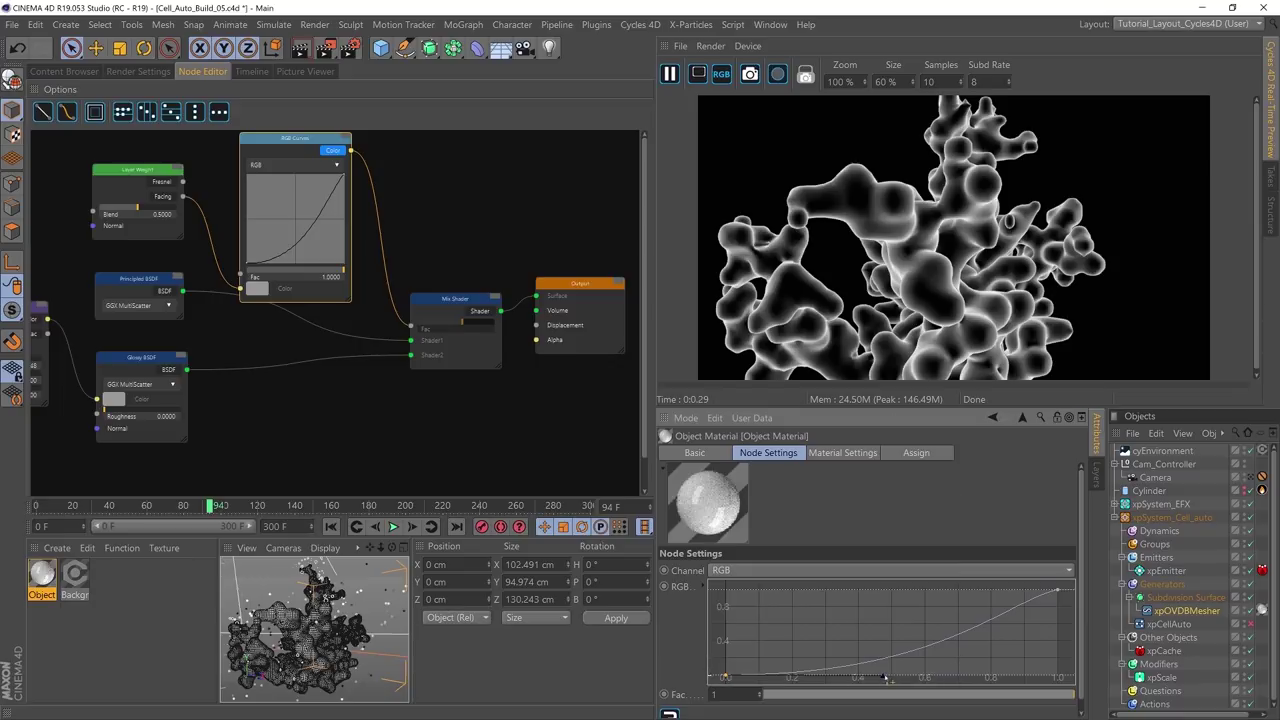
drag(885, 678, 912, 678)
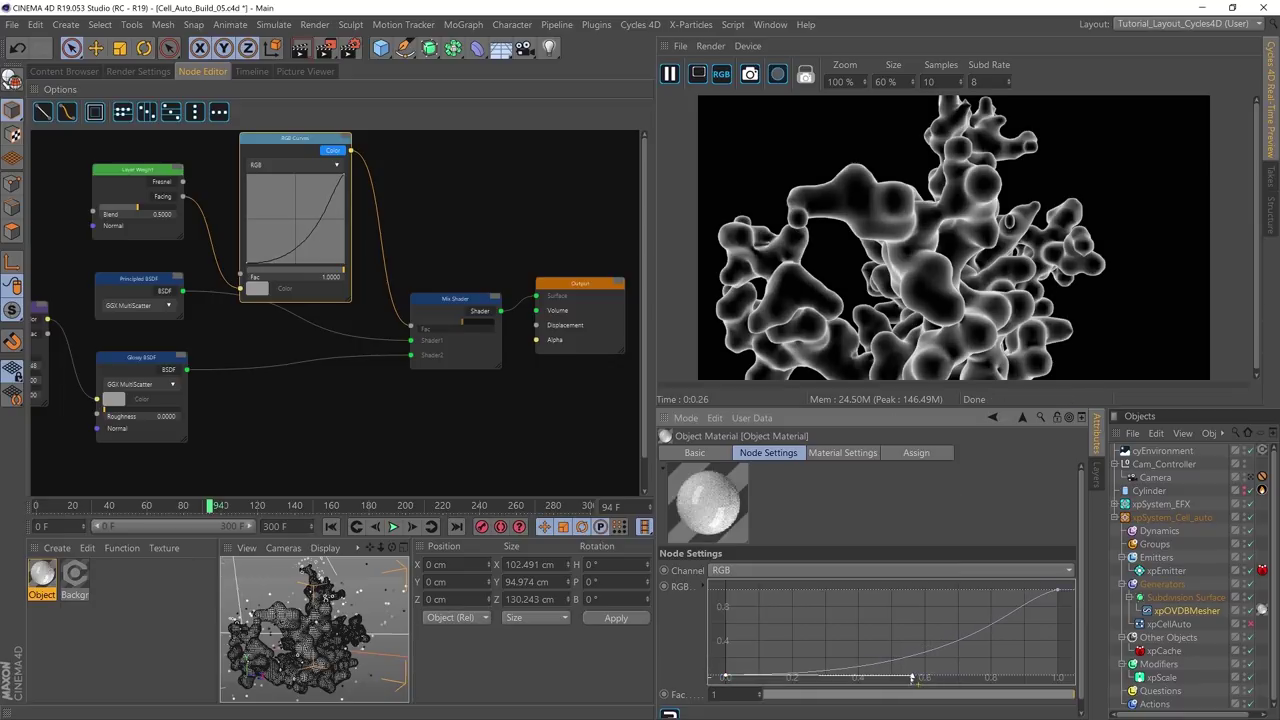
Step: Preview the Mix Shader's output and shift the Principled BSDF down, closer to the Glossy BSDF
click(491, 342)
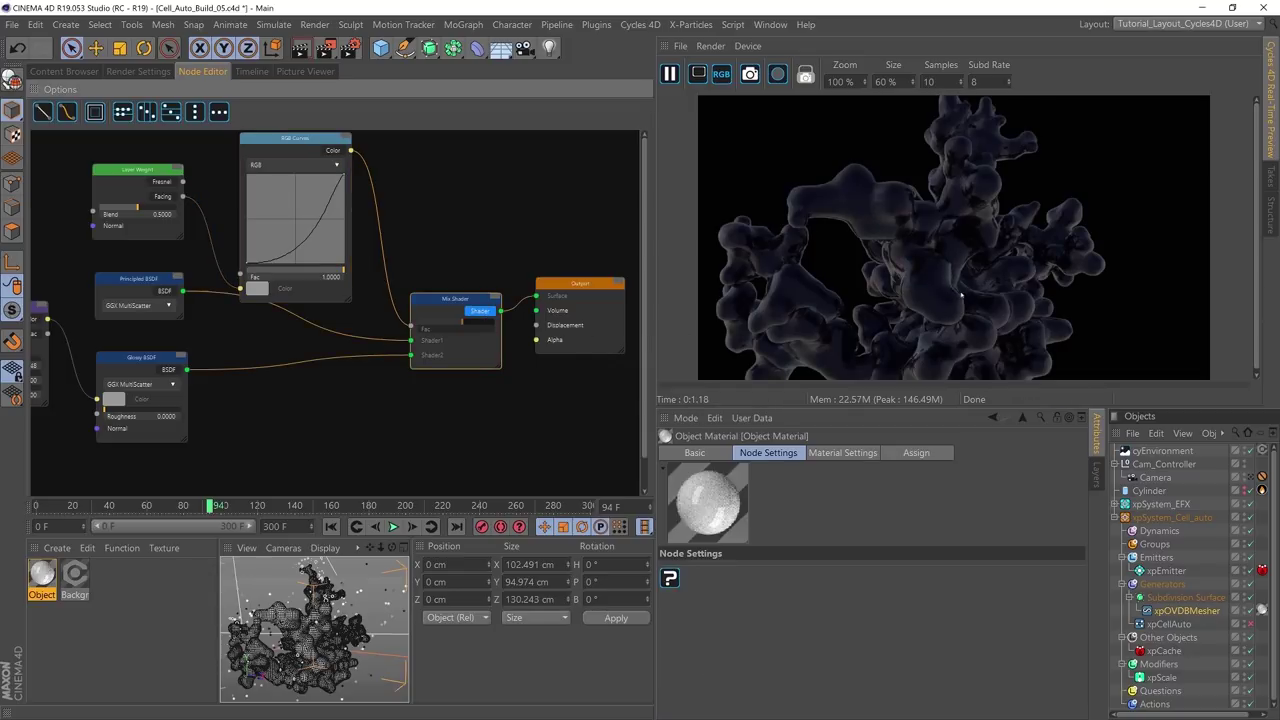
click(153, 279)
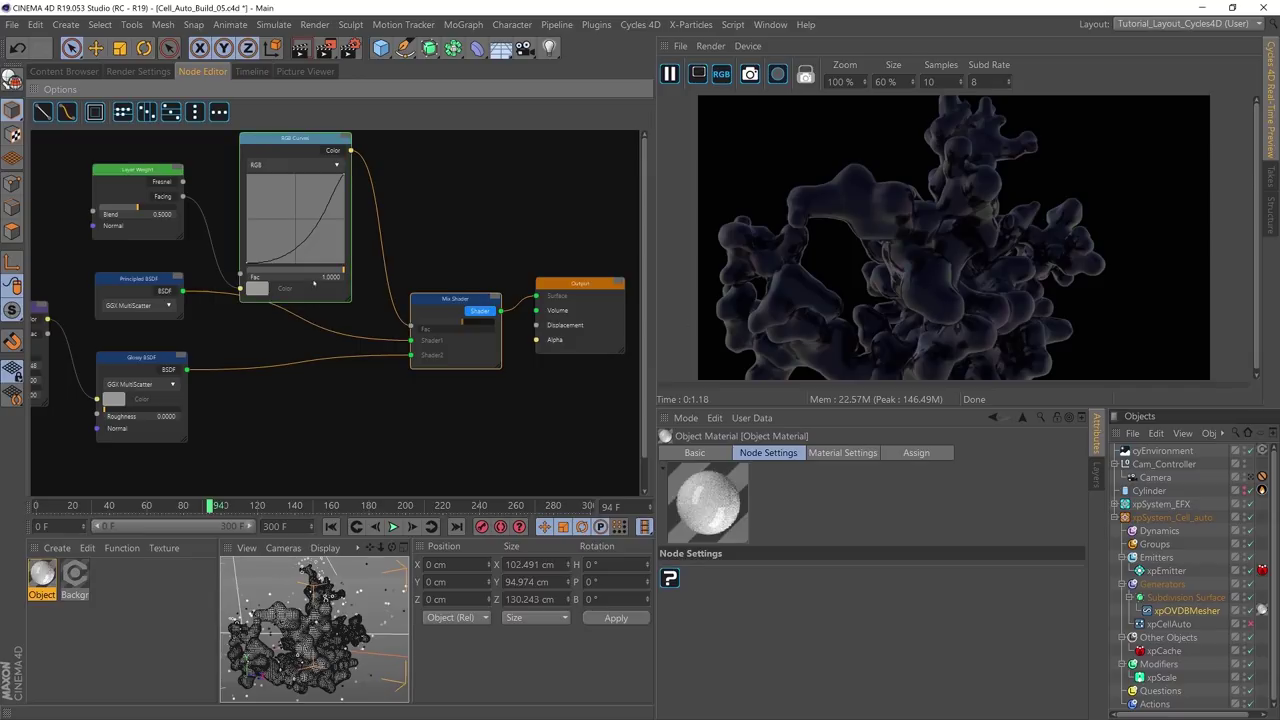
drag(153, 279, 150, 295)
Step: Replace the RGB Curves node with a Gamma node, connecting Facing to its Color input and its Color output to the Mix Shader's Fac
click(305, 141)
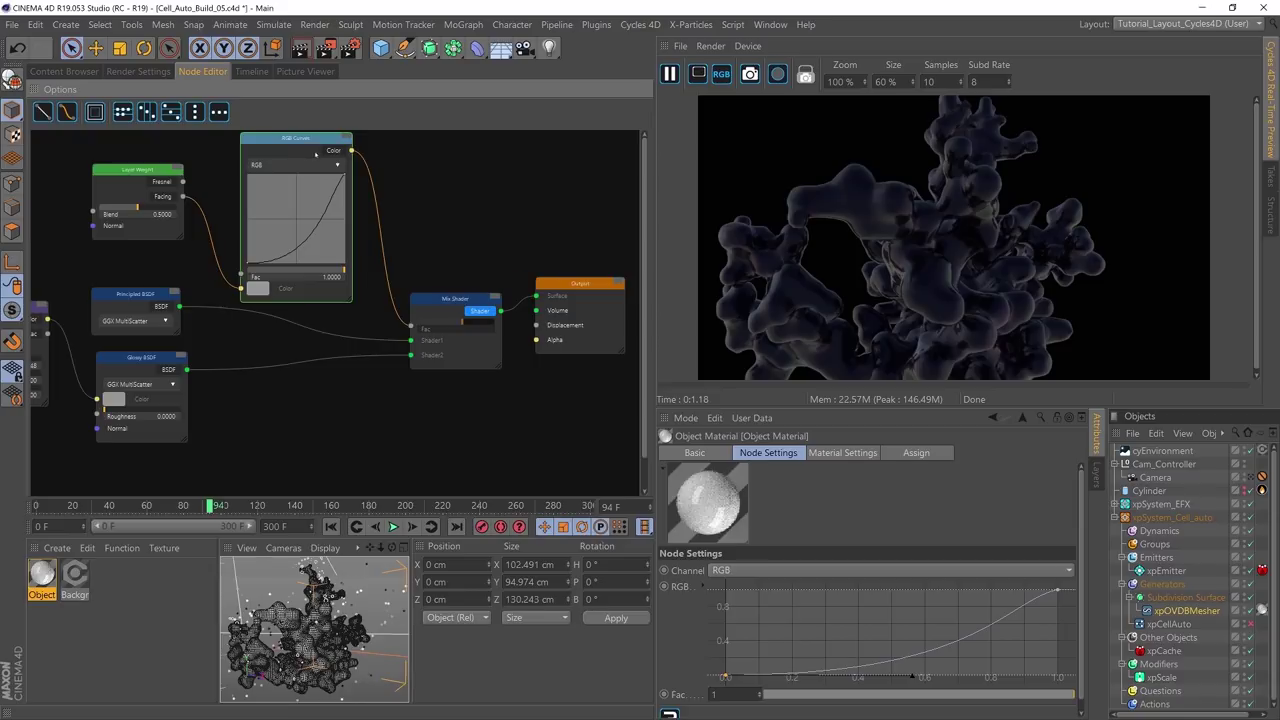
key(Delete)
right_click(250, 190)
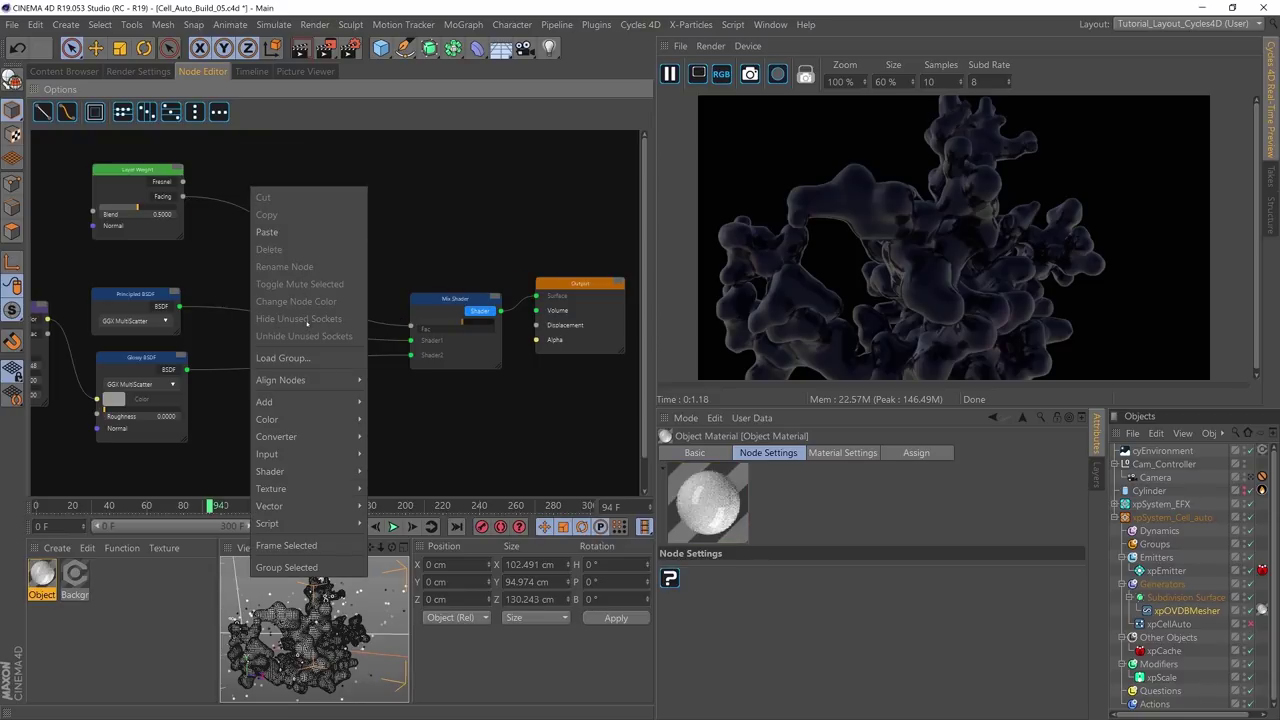
mouse_move(300, 419)
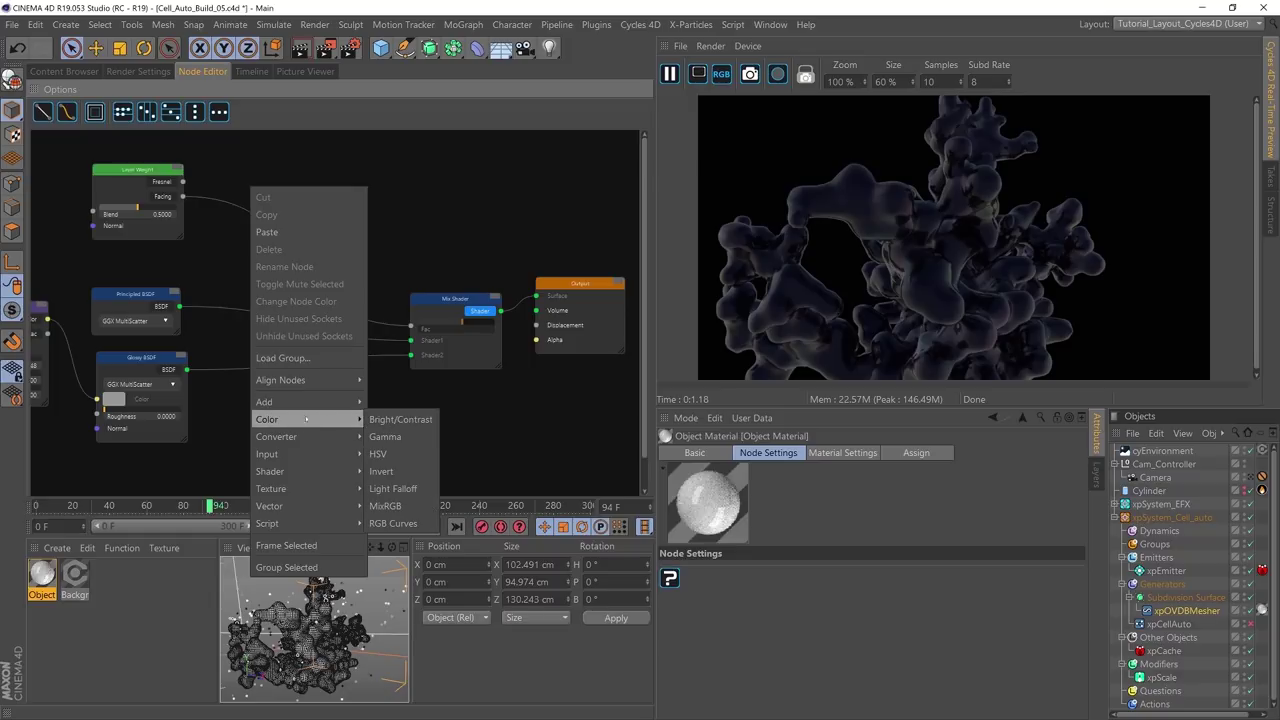
click(385, 437)
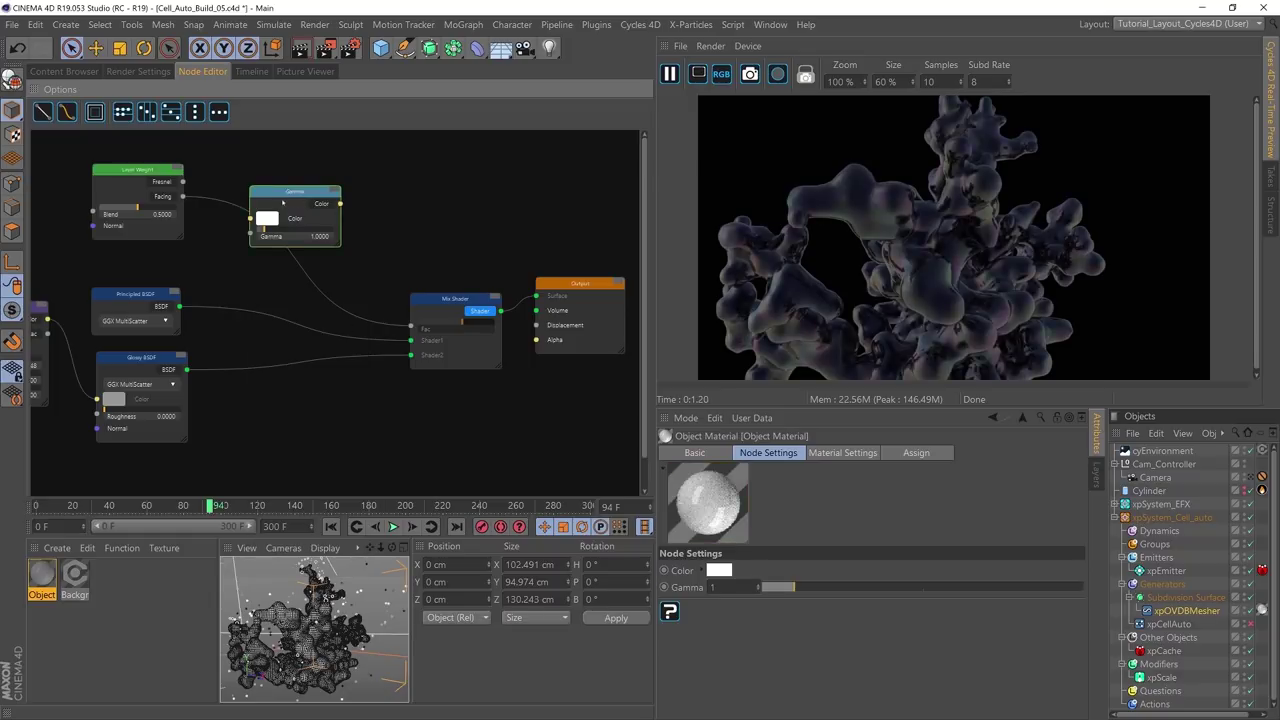
drag(182, 196, 250, 219)
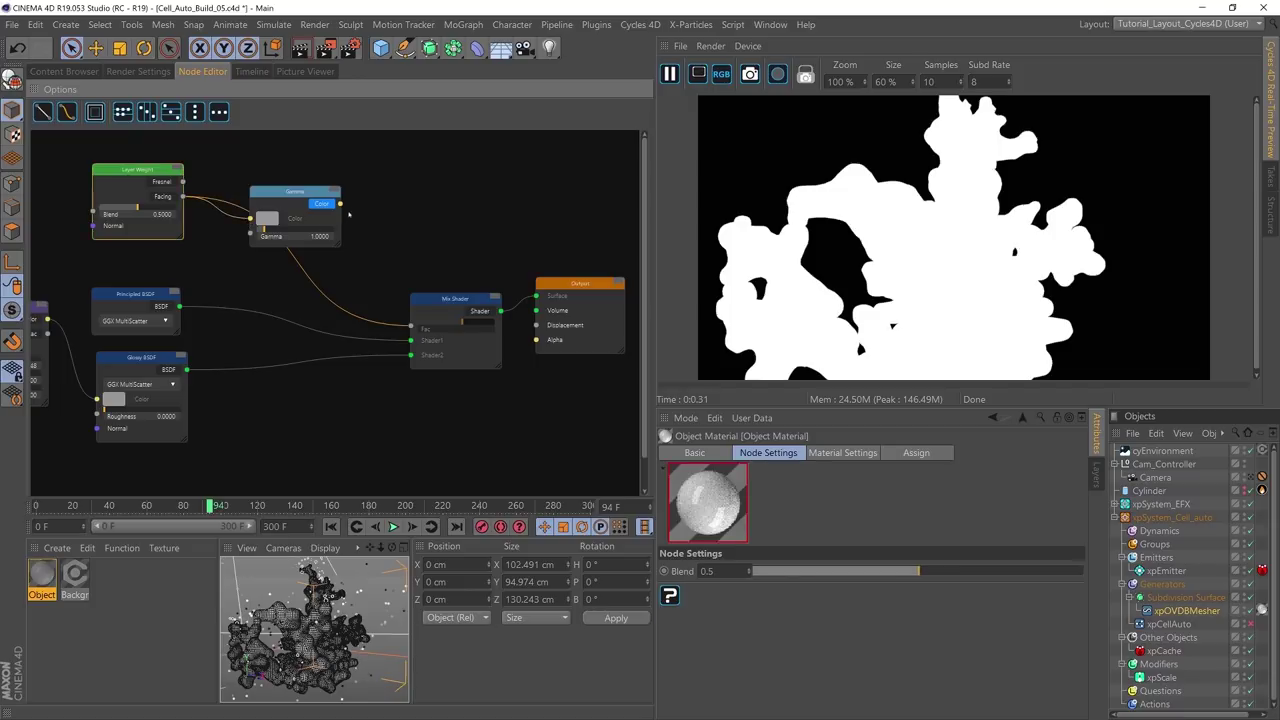
drag(340, 204, 411, 329)
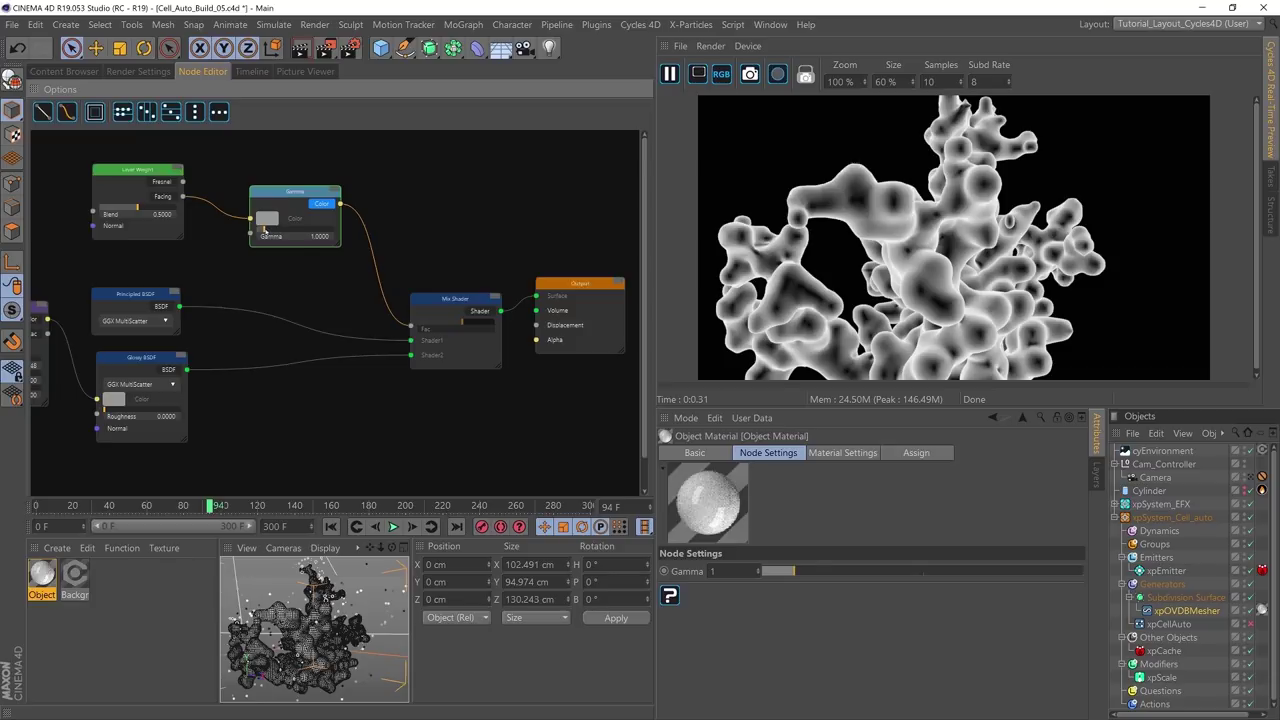
Step: Set the Gamma node's Gamma to about 2.494, and move the Layer Weight and Gamma nodes together just above the Principled BSDF
drag(265, 230, 280, 230)
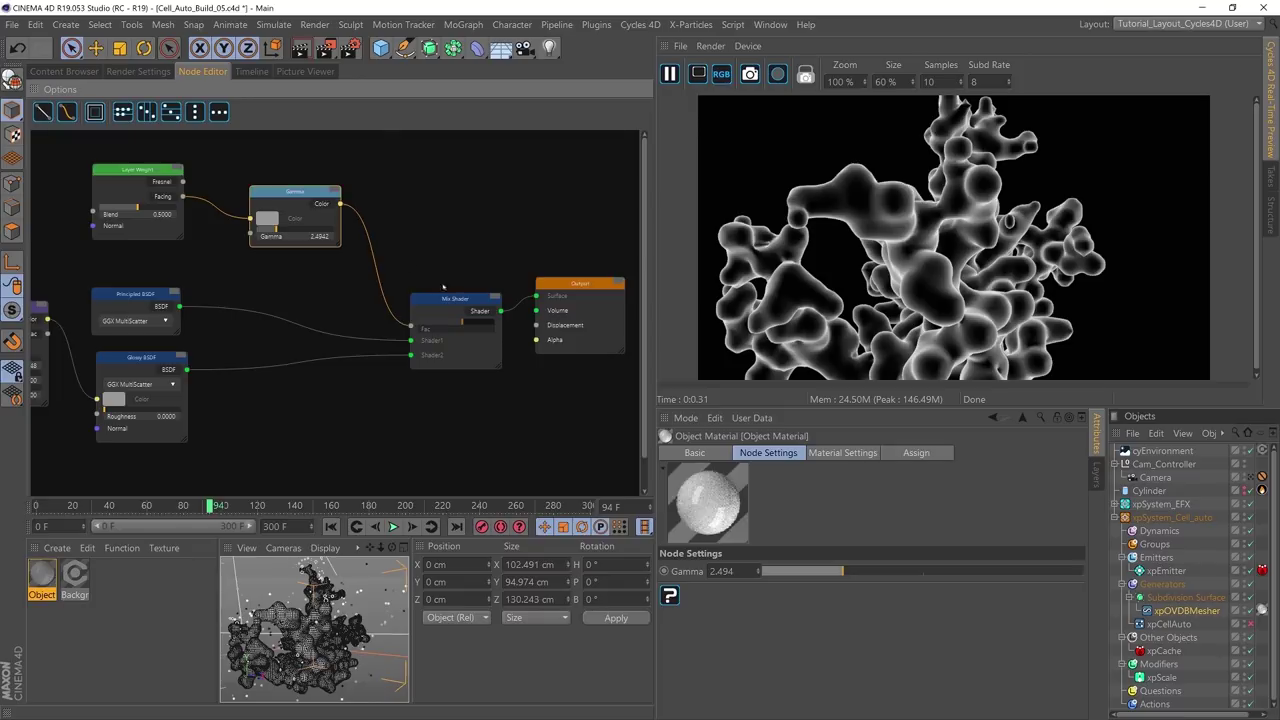
click(455, 320)
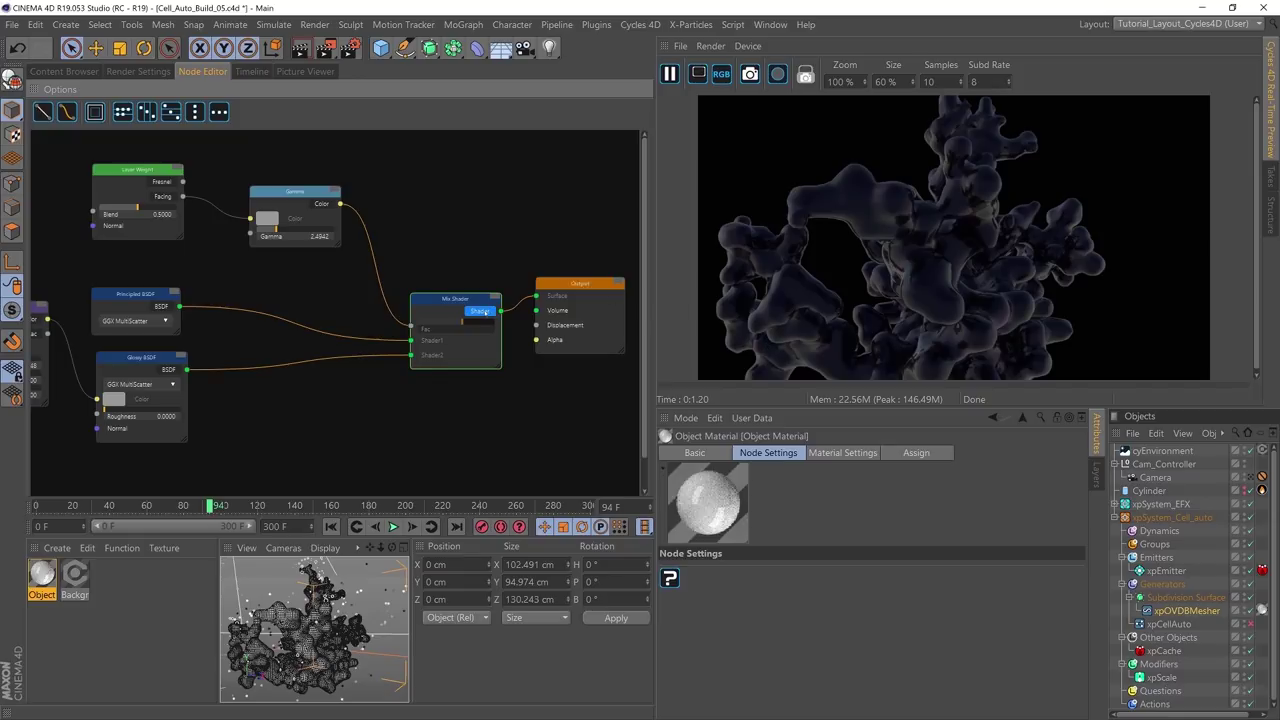
drag(137, 170, 130, 204)
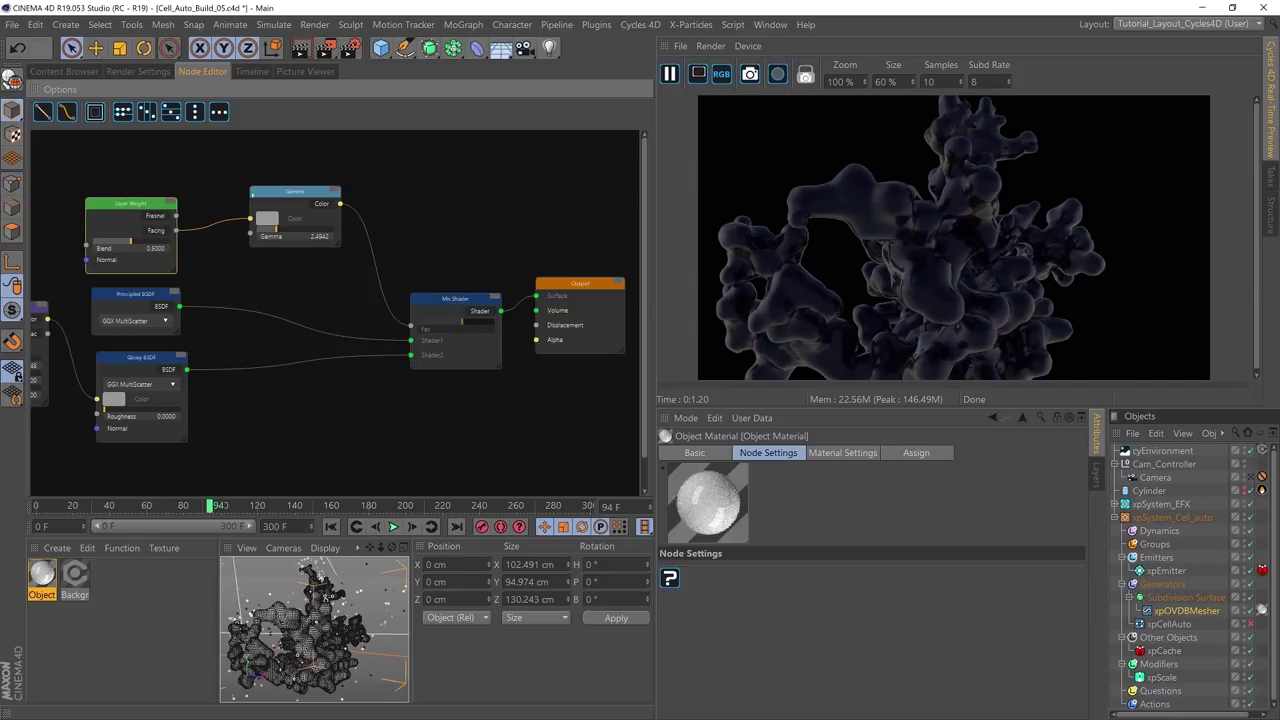
drag(292, 192, 260, 201)
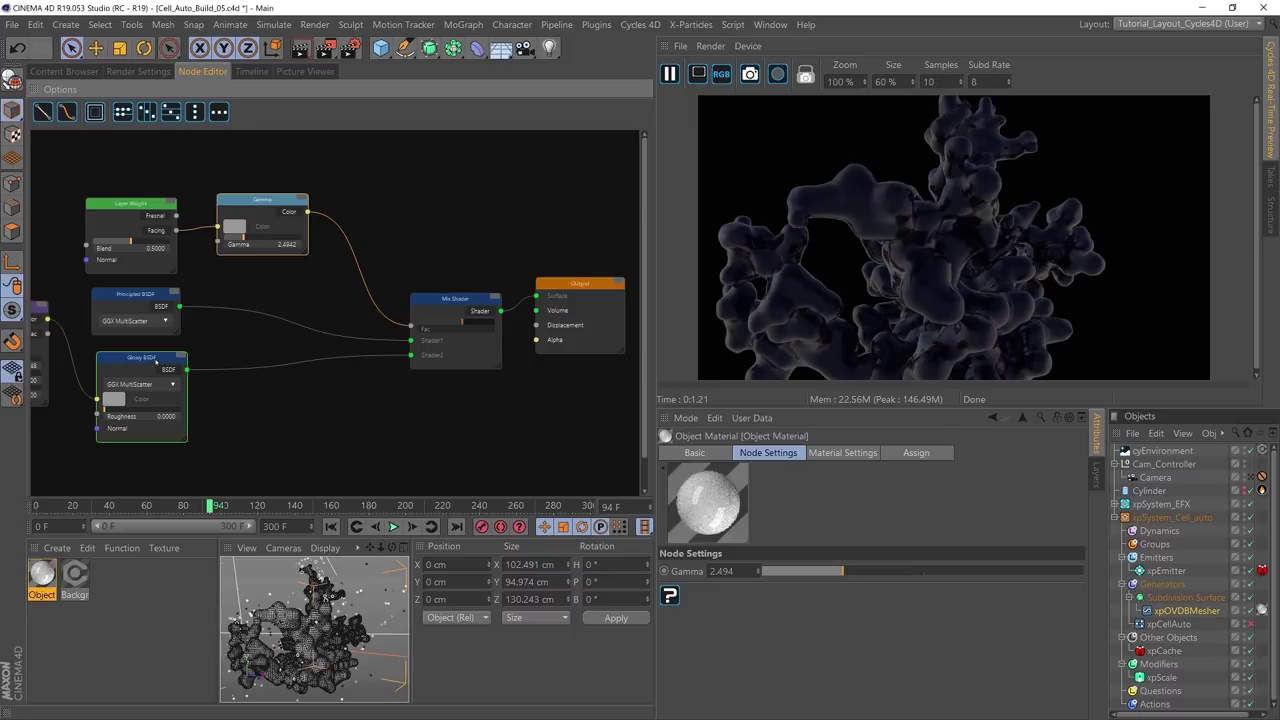
Step: Compare the Facing, Gamma and Mix Shader outputs in the render preview, and examine the shaded mesh from another angle
click(157, 230)
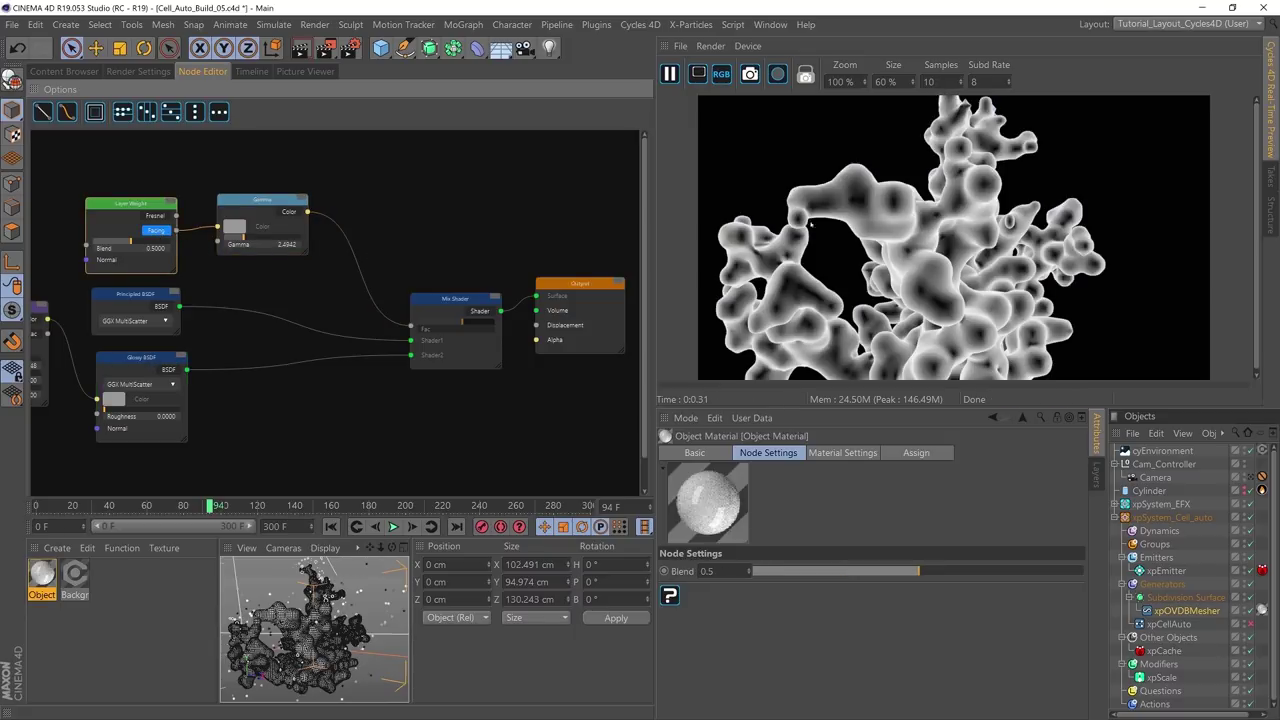
click(290, 212)
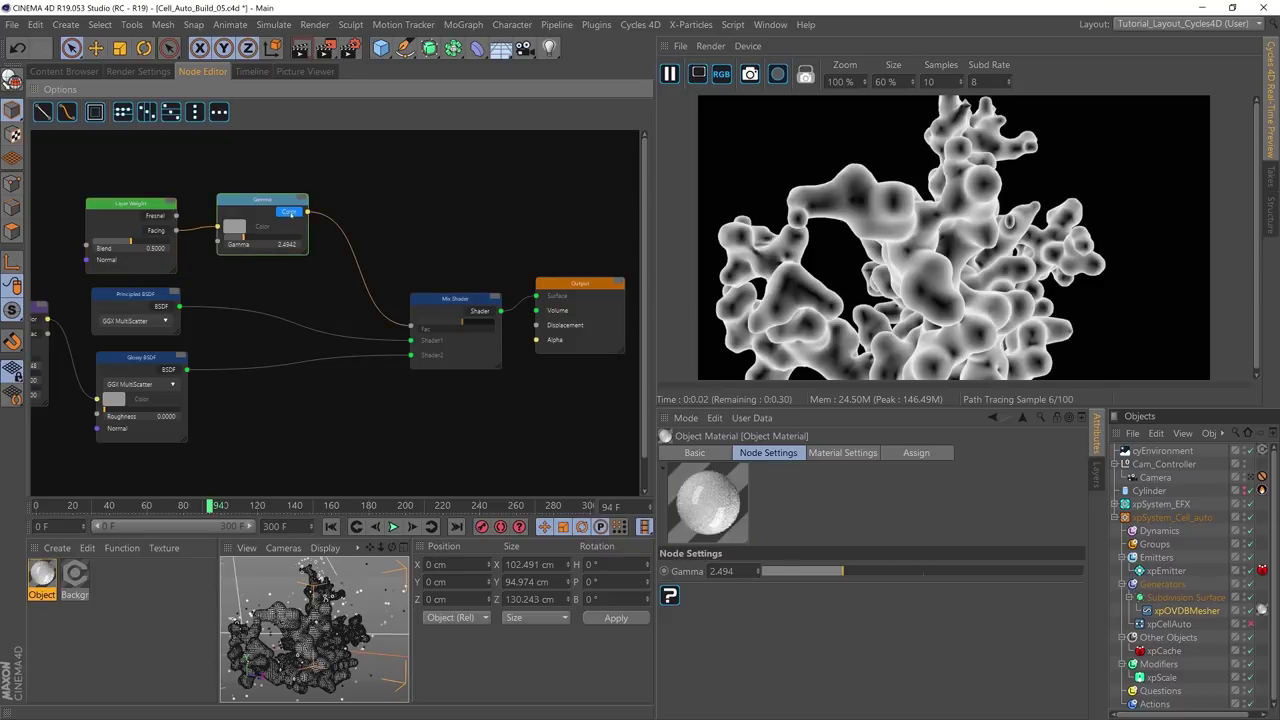
click(480, 311)
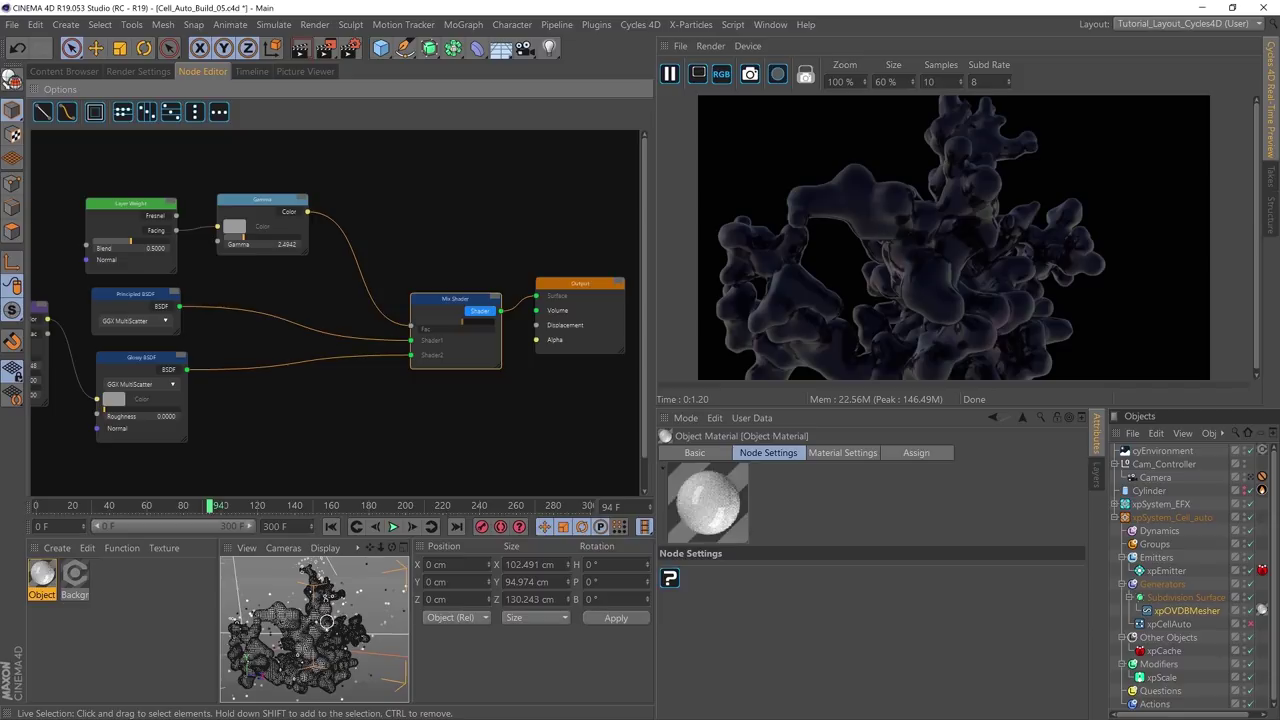
alt+drag(330, 617, 335, 617)
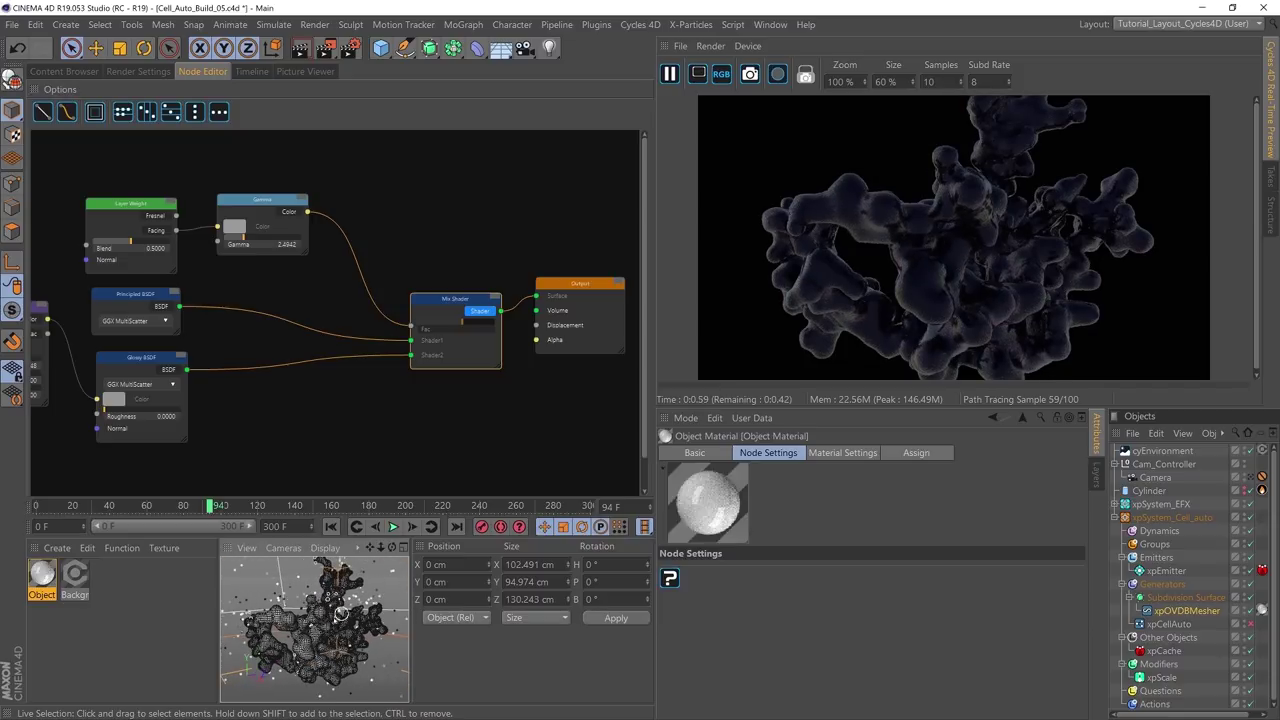
Step: Move the Output node away from the Mix Shader and group all the other nodes into one node group
scroll(340, 619, up, 3)
alt+drag(336, 621, 313, 627)
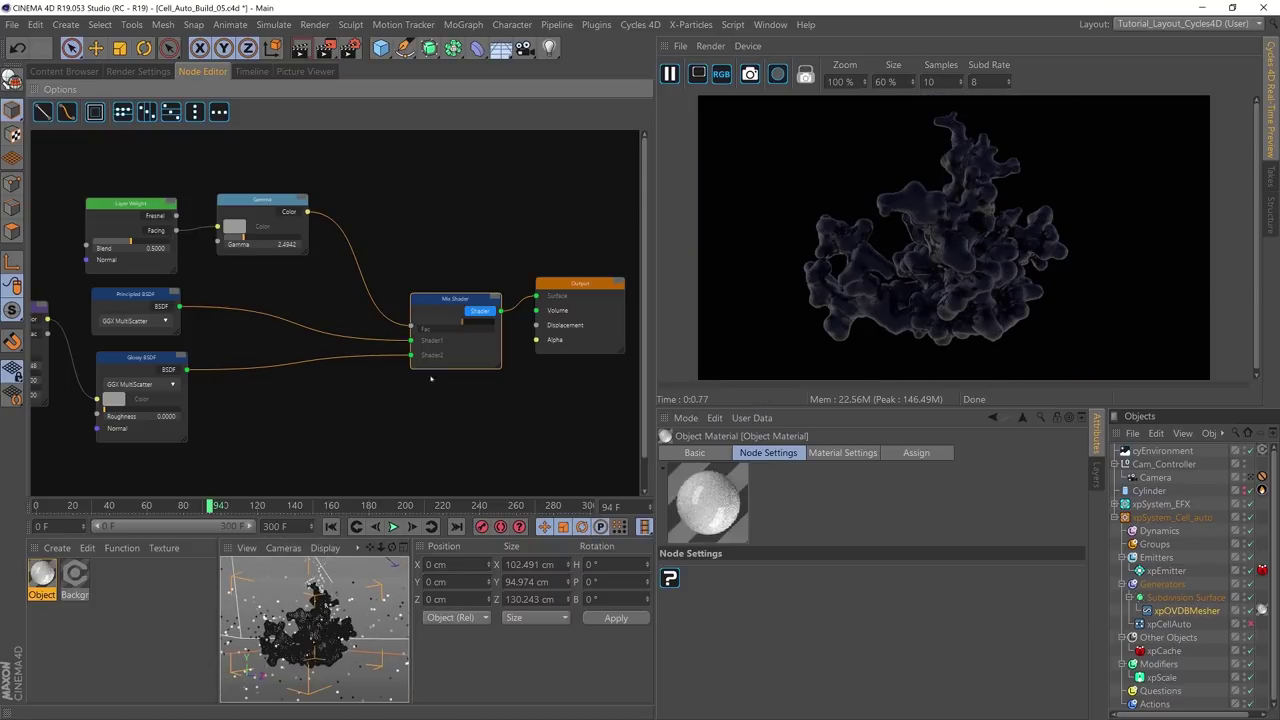
scroll(371, 391, down, 5)
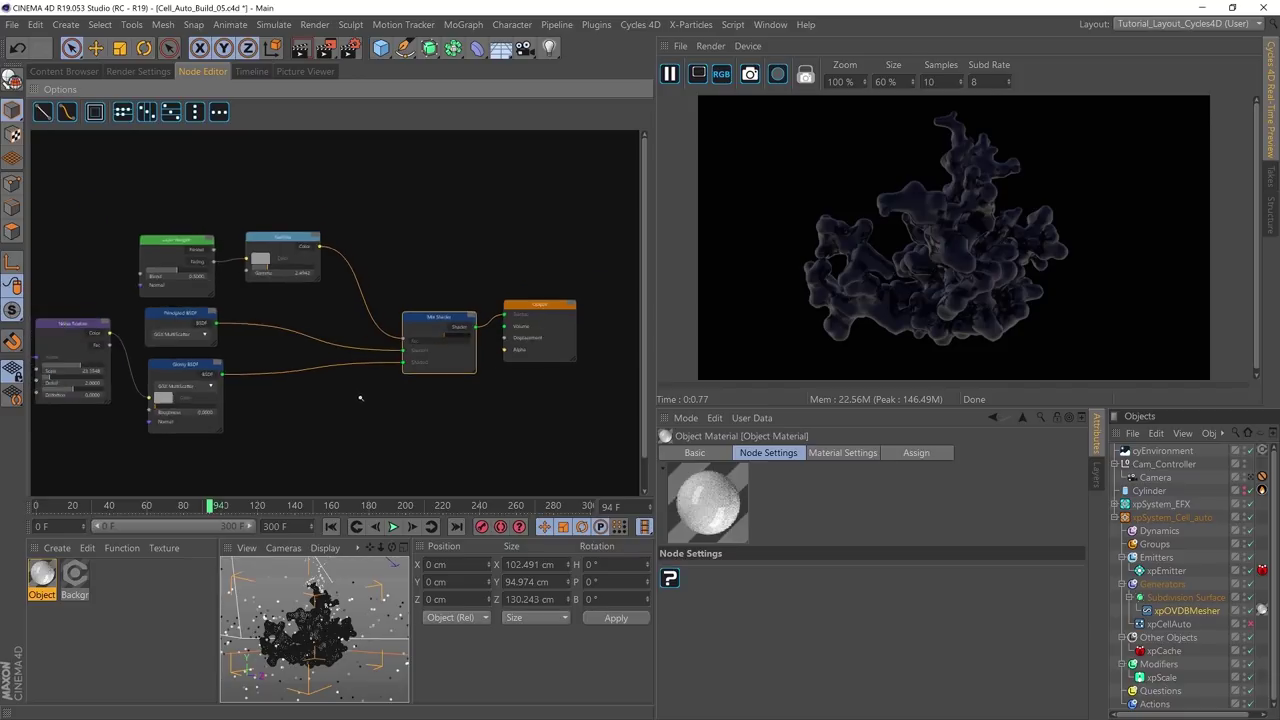
drag(467, 345, 563, 346)
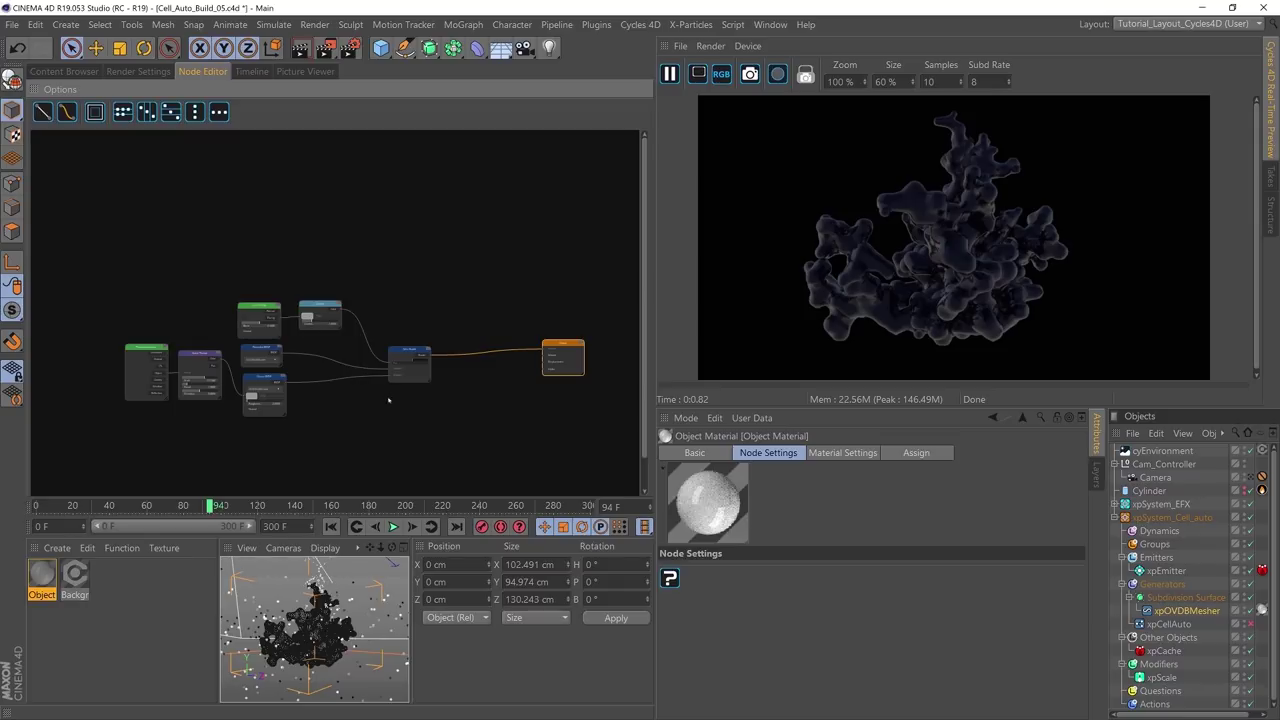
drag(97, 245, 390, 441)
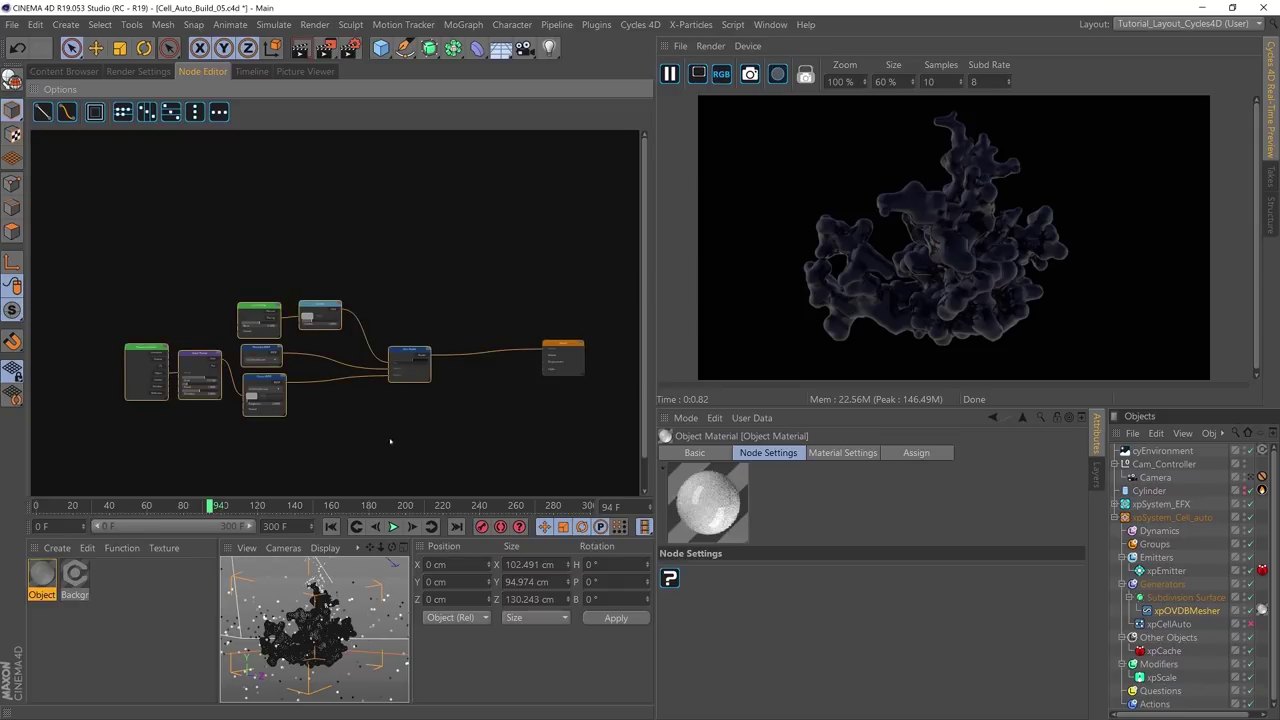
right_click(333, 404)
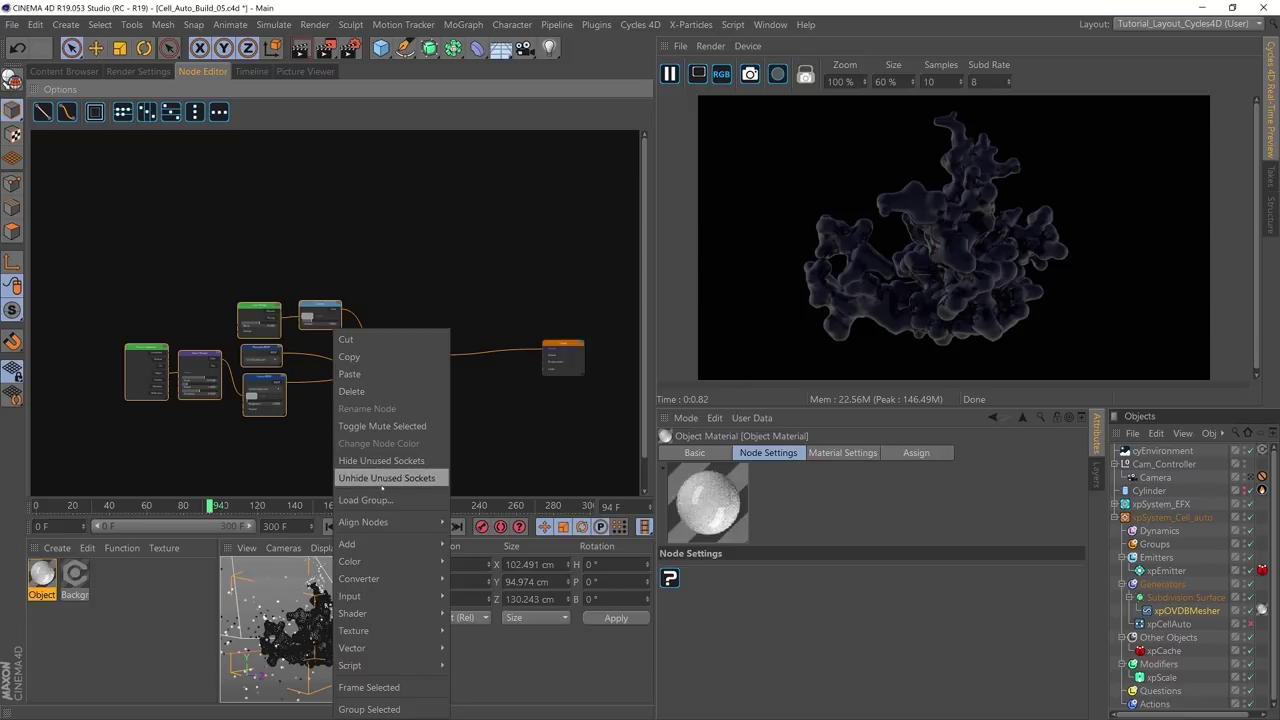
click(383, 709)
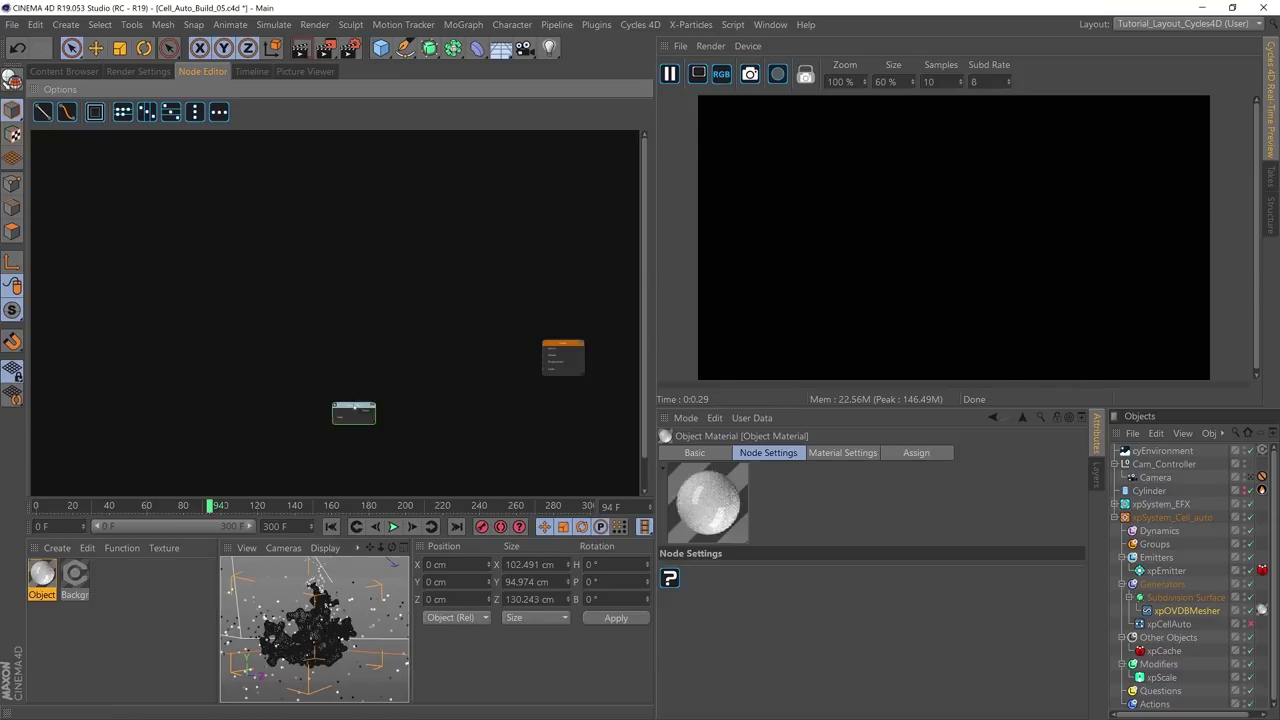
Step: Open the node group and connect the Mix Shader's Shader output to the group's output, then close the group
drag(346, 404, 280, 296)
scroll(285, 305, up, 3)
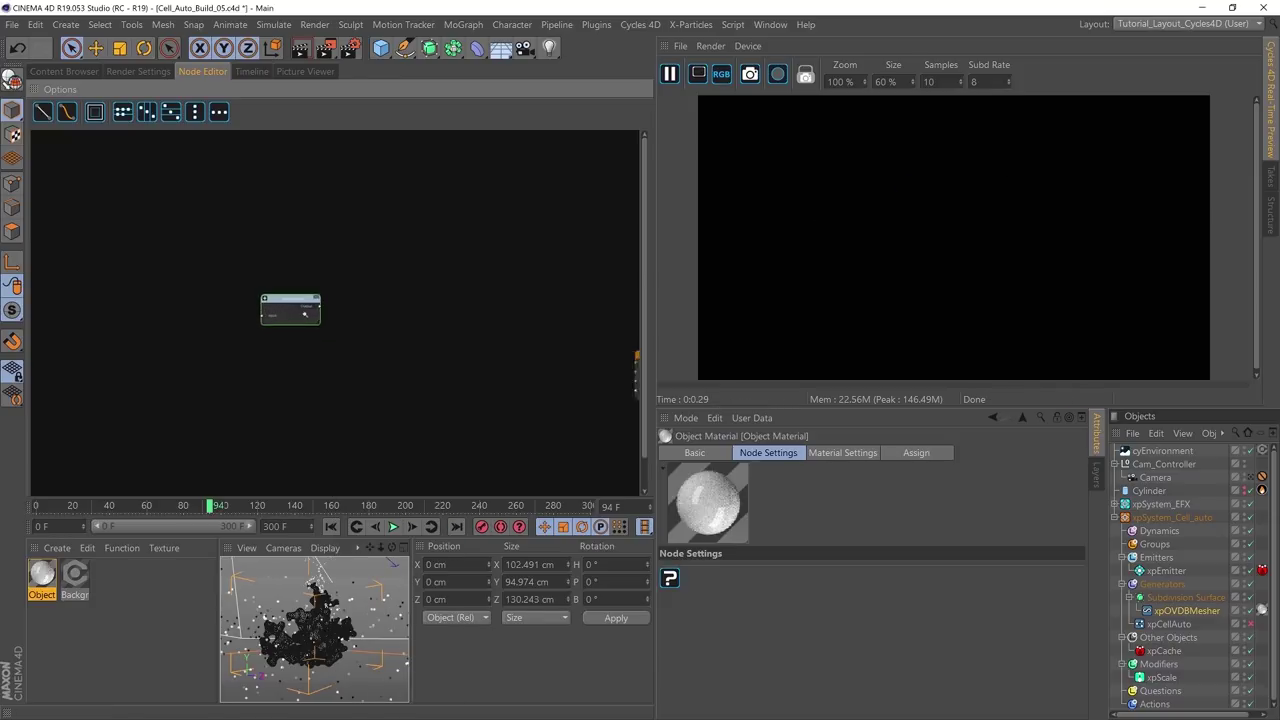
scroll(300, 312, up, 2)
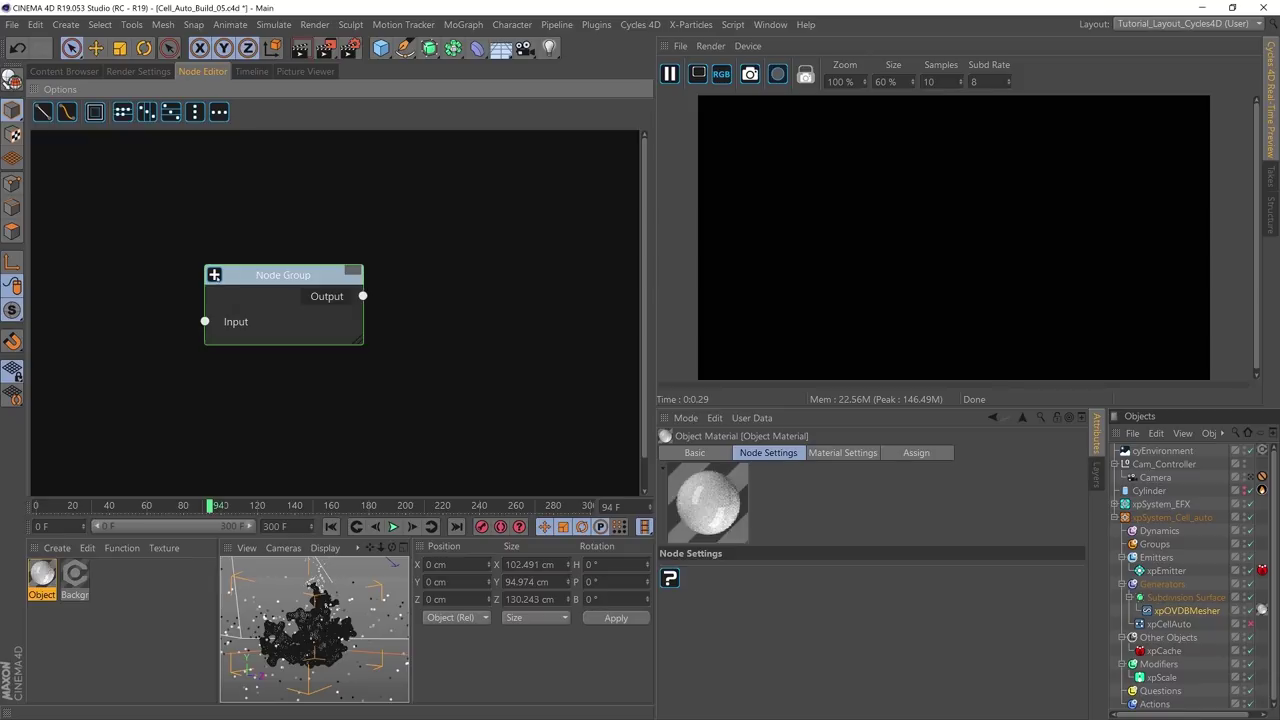
double_click(244, 303)
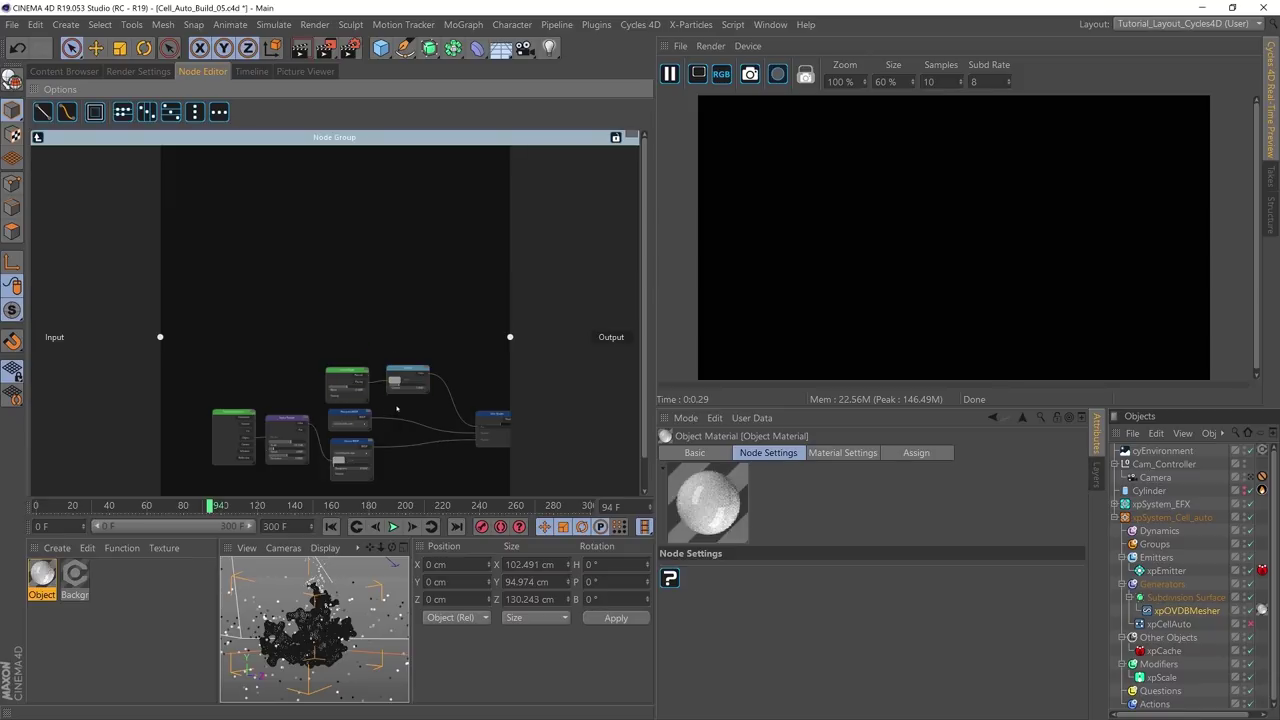
middle_drag(337, 329, 306, 294)
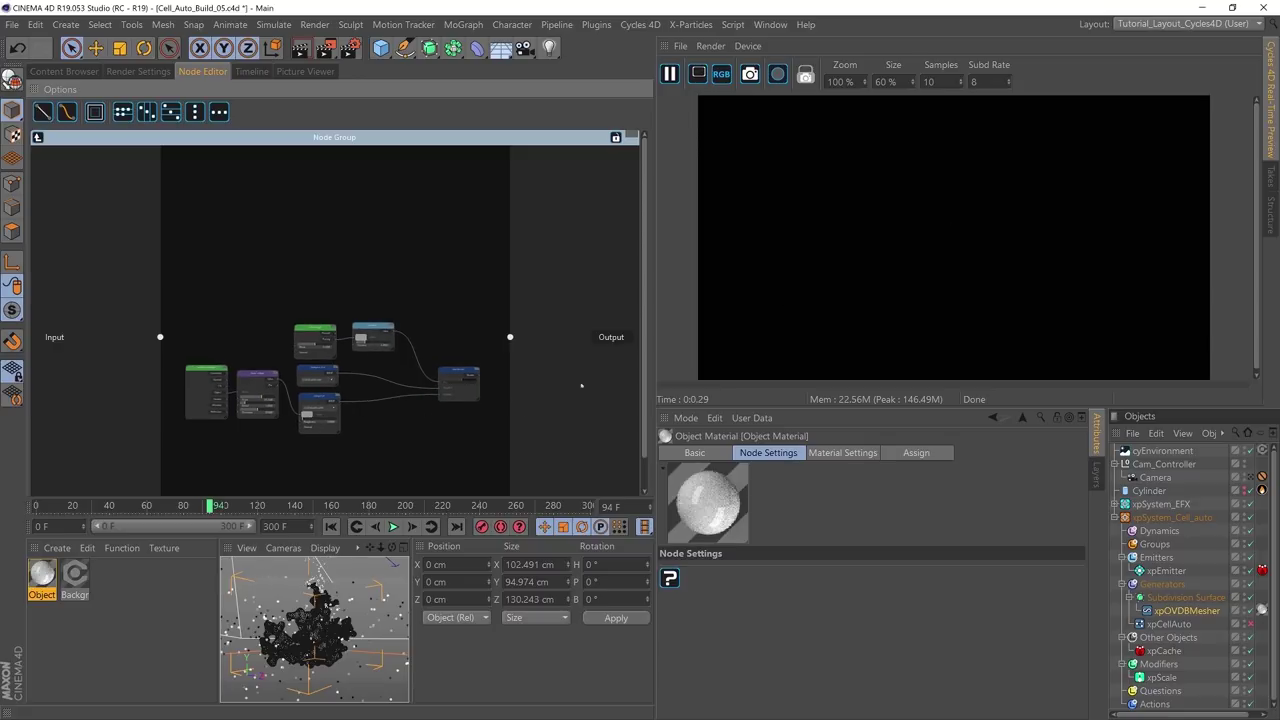
scroll(400, 414, up, 5)
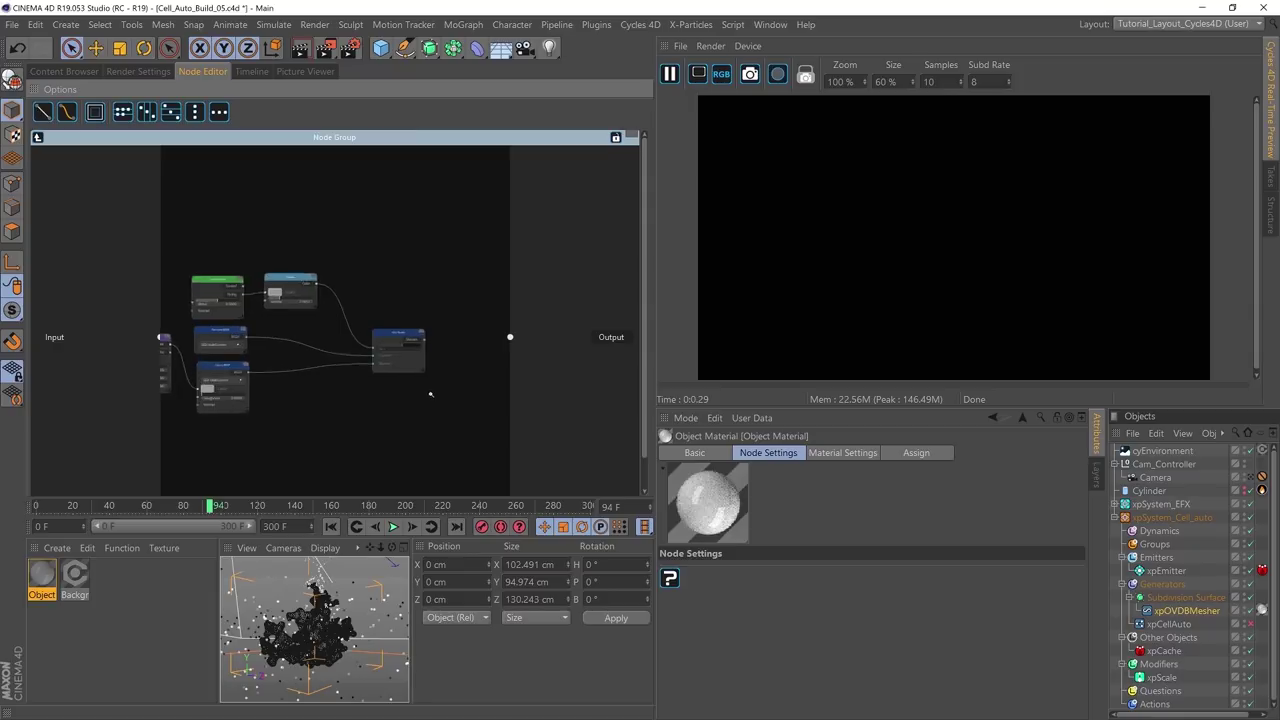
drag(425, 316, 510, 338)
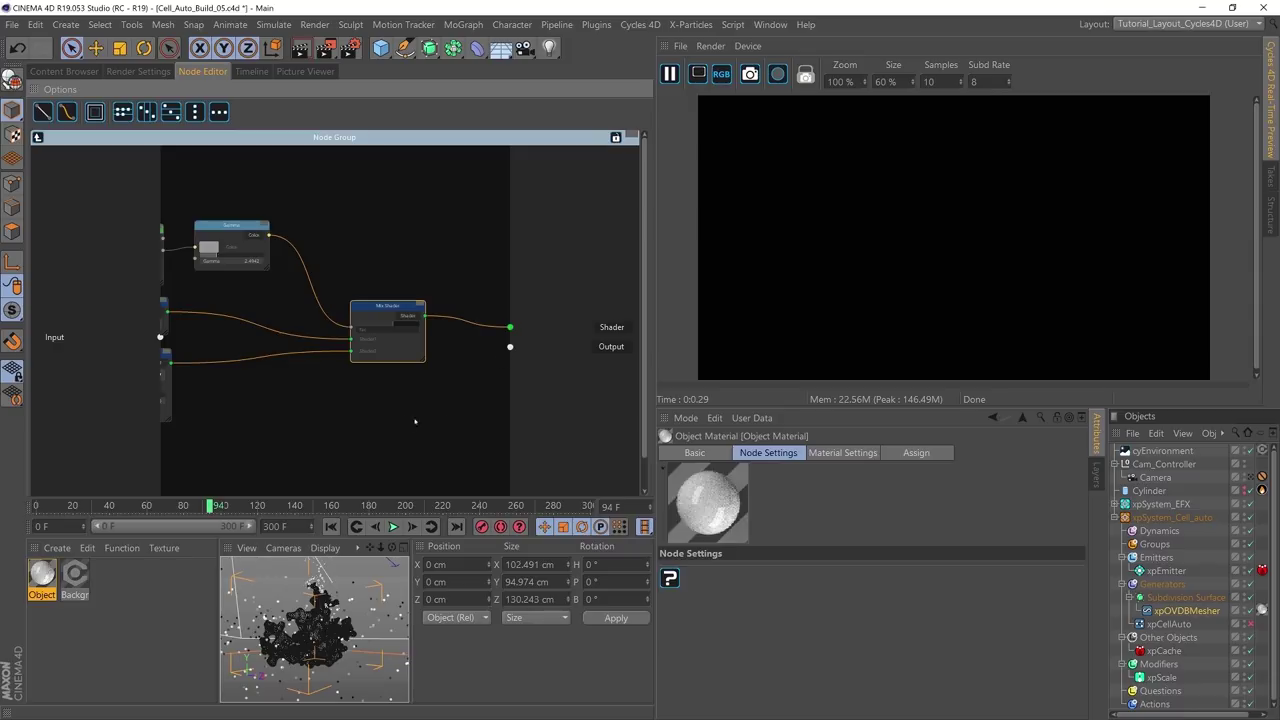
click(616, 137)
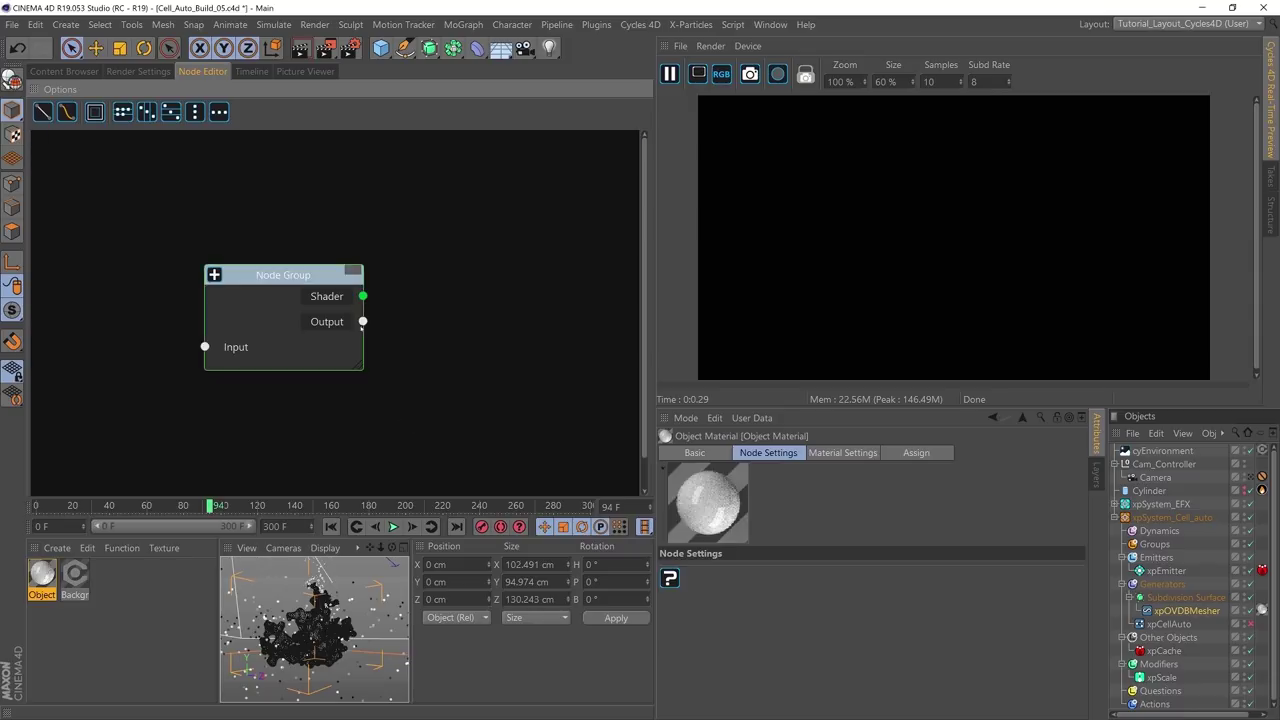
Step: Connect the node group's Shader output to the Output node's Surface and move the group closer to the Output node
drag(363, 297, 421, 287)
scroll(486, 334, down, 2)
scroll(520, 360, down, 2)
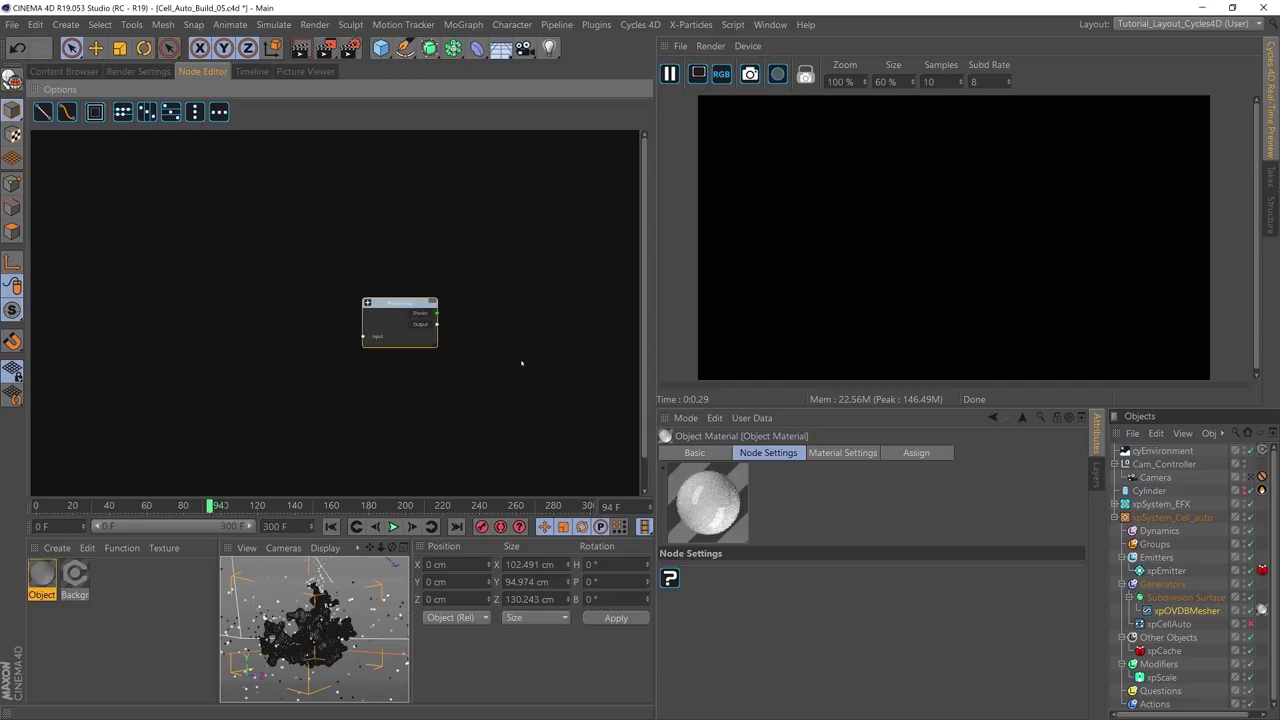
middle_drag(520, 360, 286, 371)
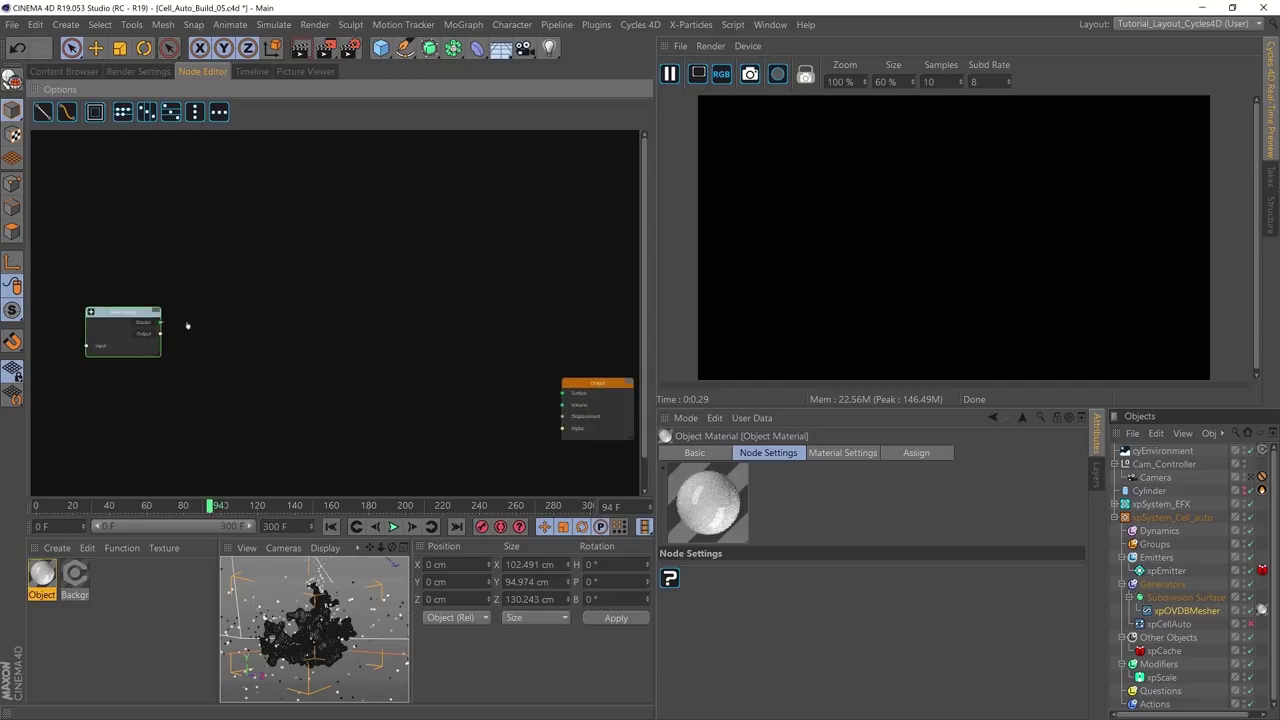
drag(160, 322, 563, 396)
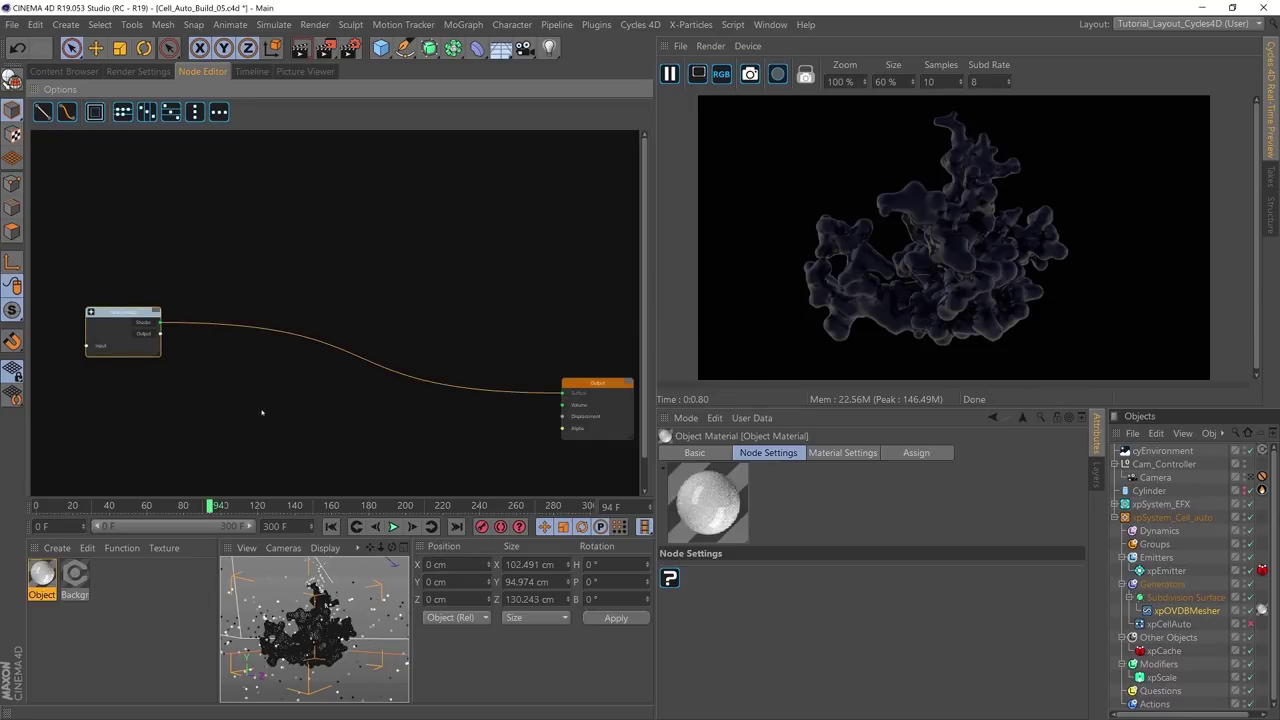
drag(131, 329, 277, 329)
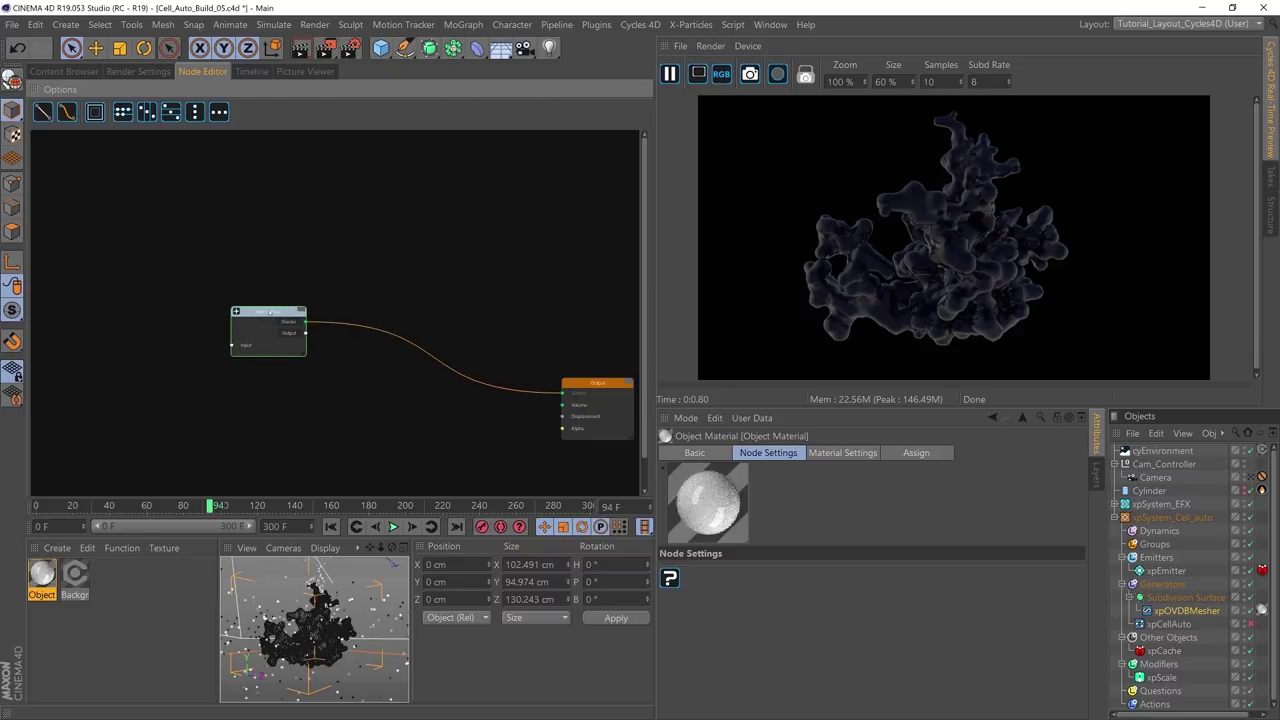
Step: Rename the node group as Base_Mat
scroll(268, 313, up, 5)
right_click(268, 313)
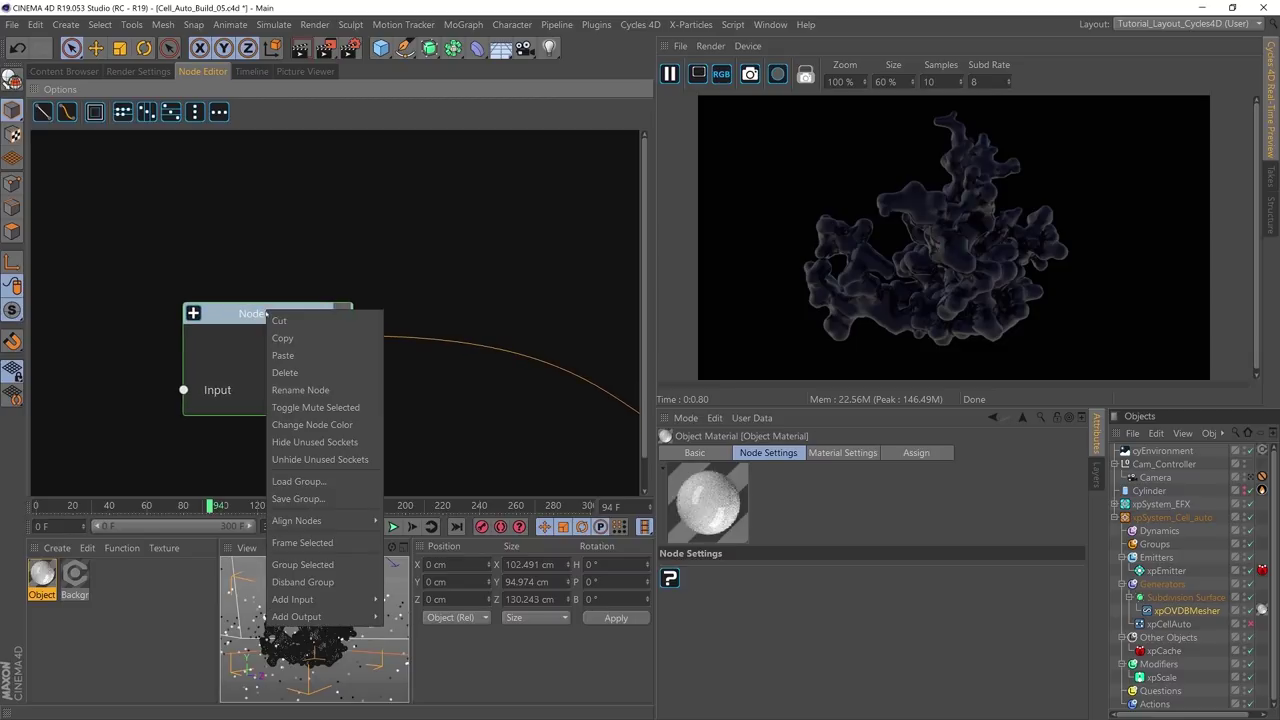
click(296, 390)
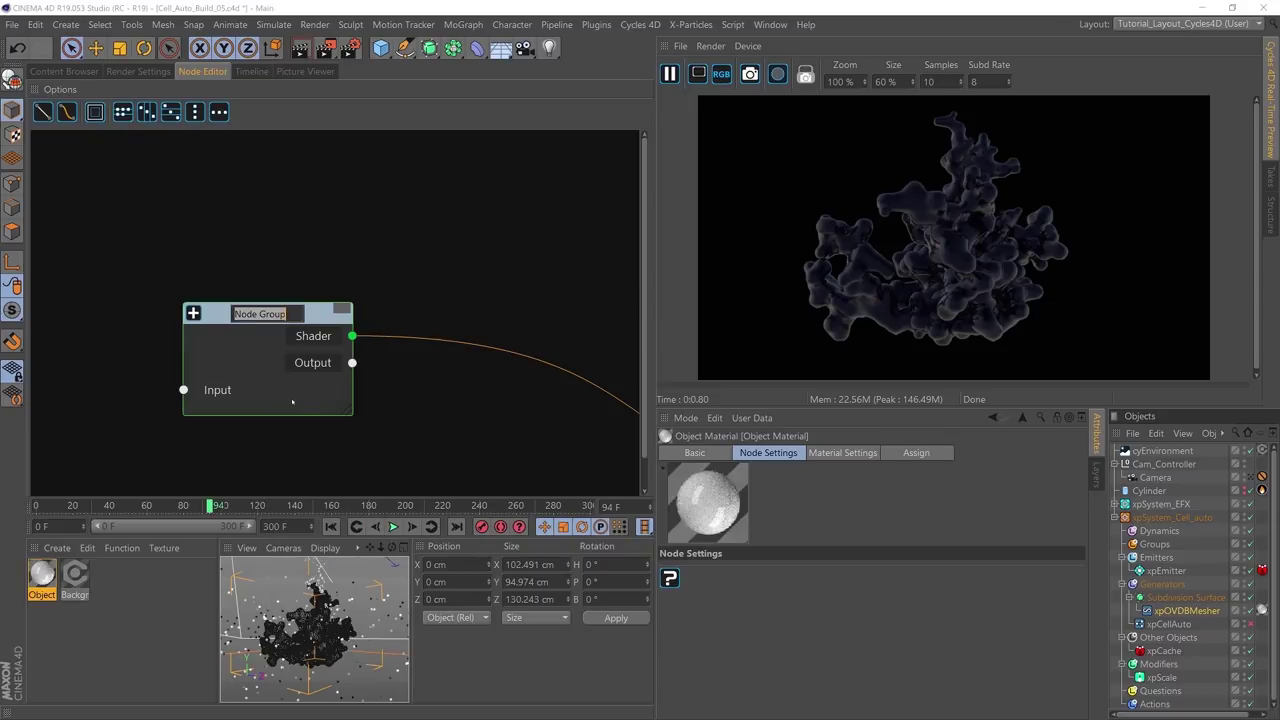
text(Base_Mat)
click(83, 377)
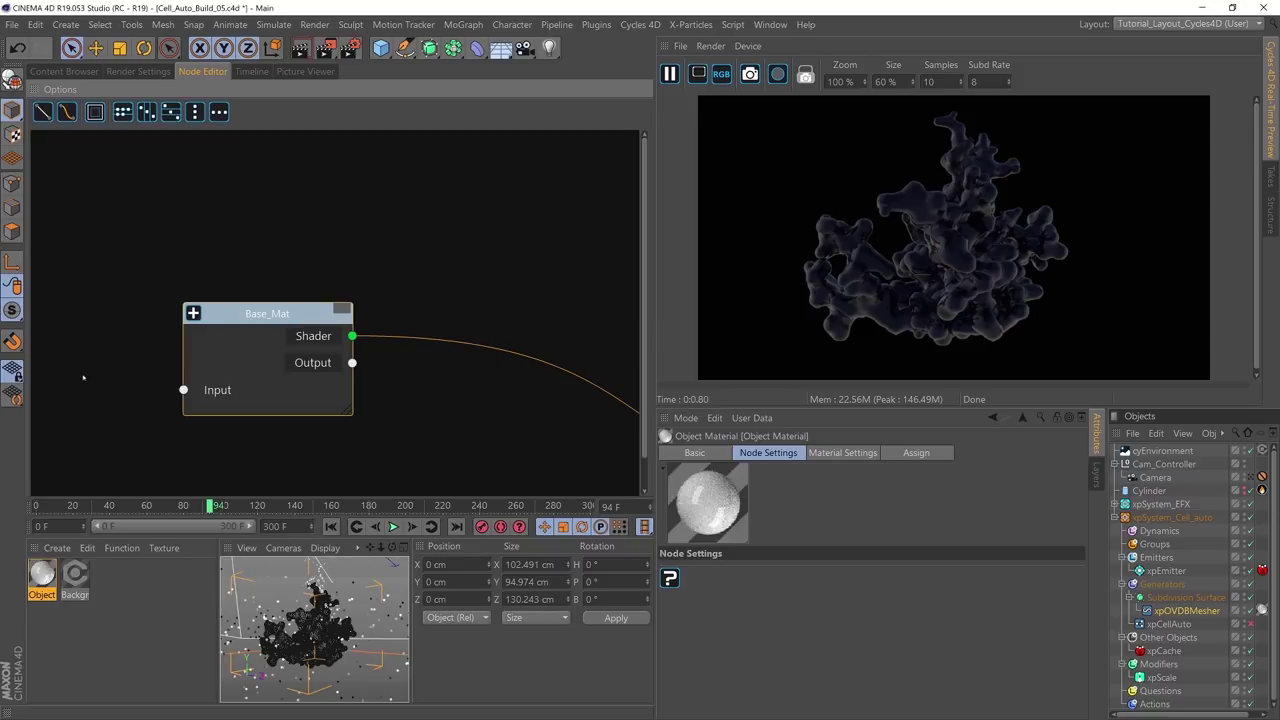
Step: Look at the nodes inside the Base_Mat group and return to the main node graph
scroll(446, 367, down, 4)
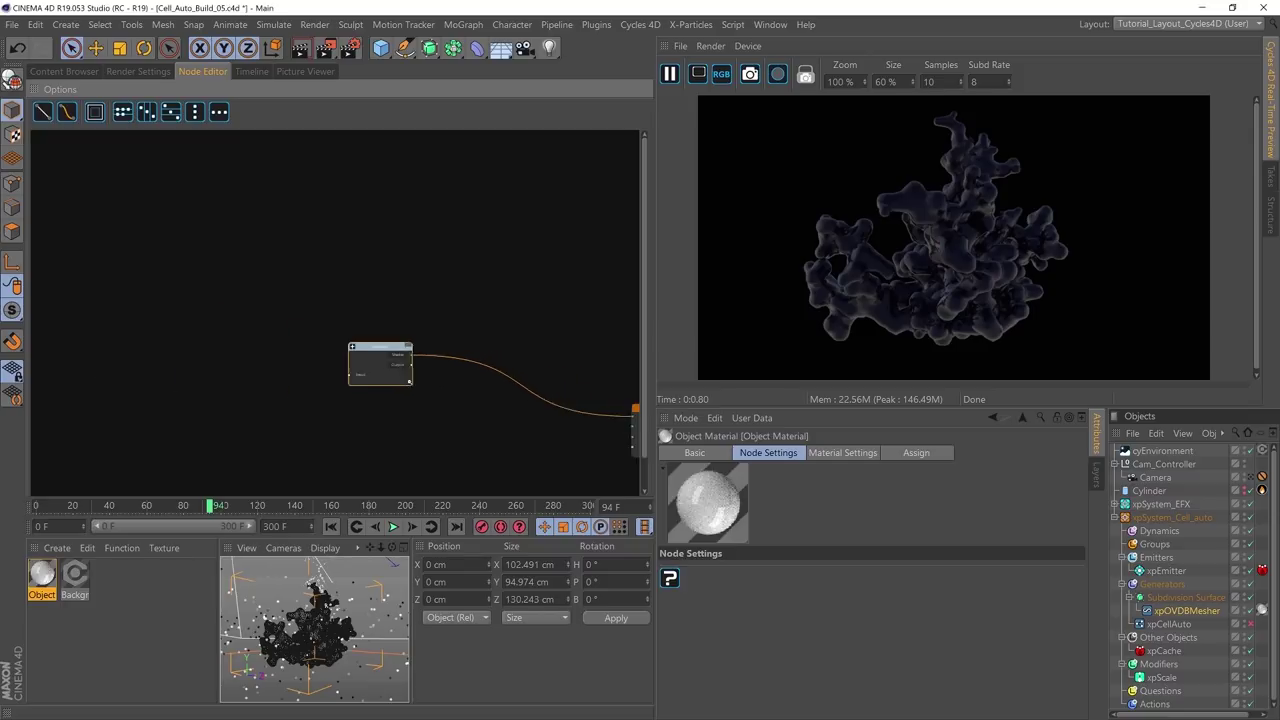
middle_drag(431, 389, 300, 323)
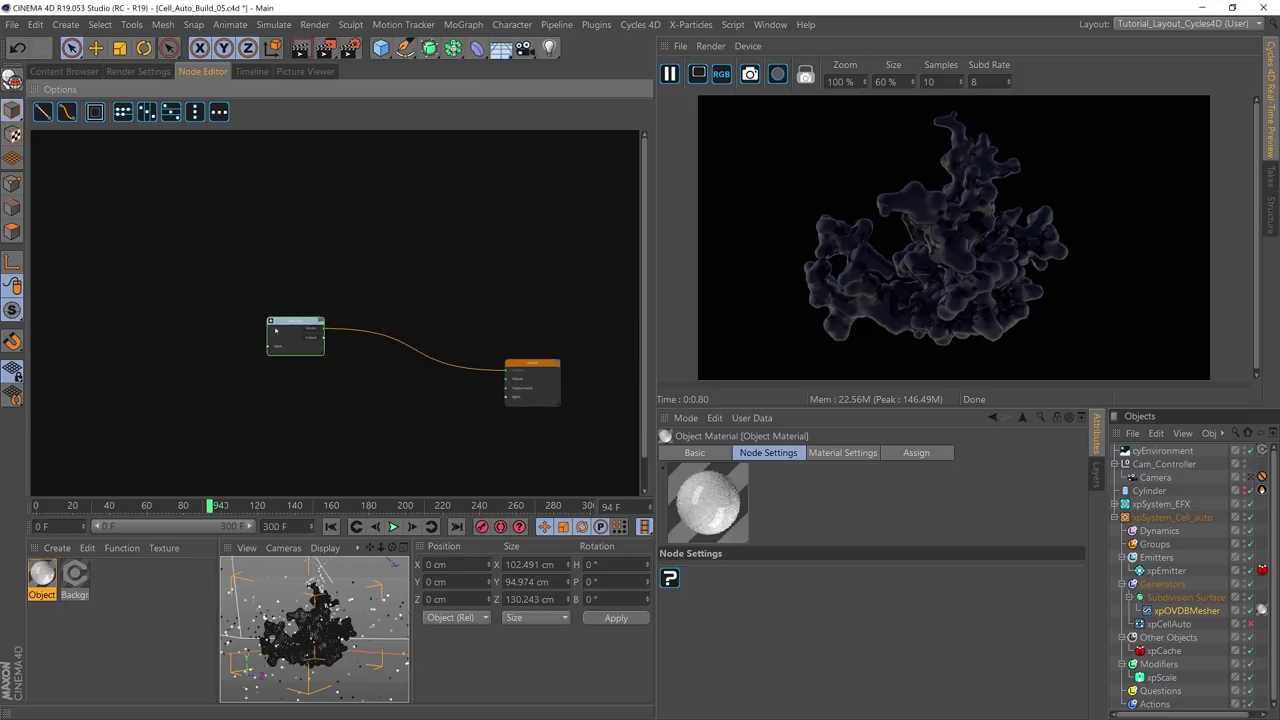
double_click(275, 328)
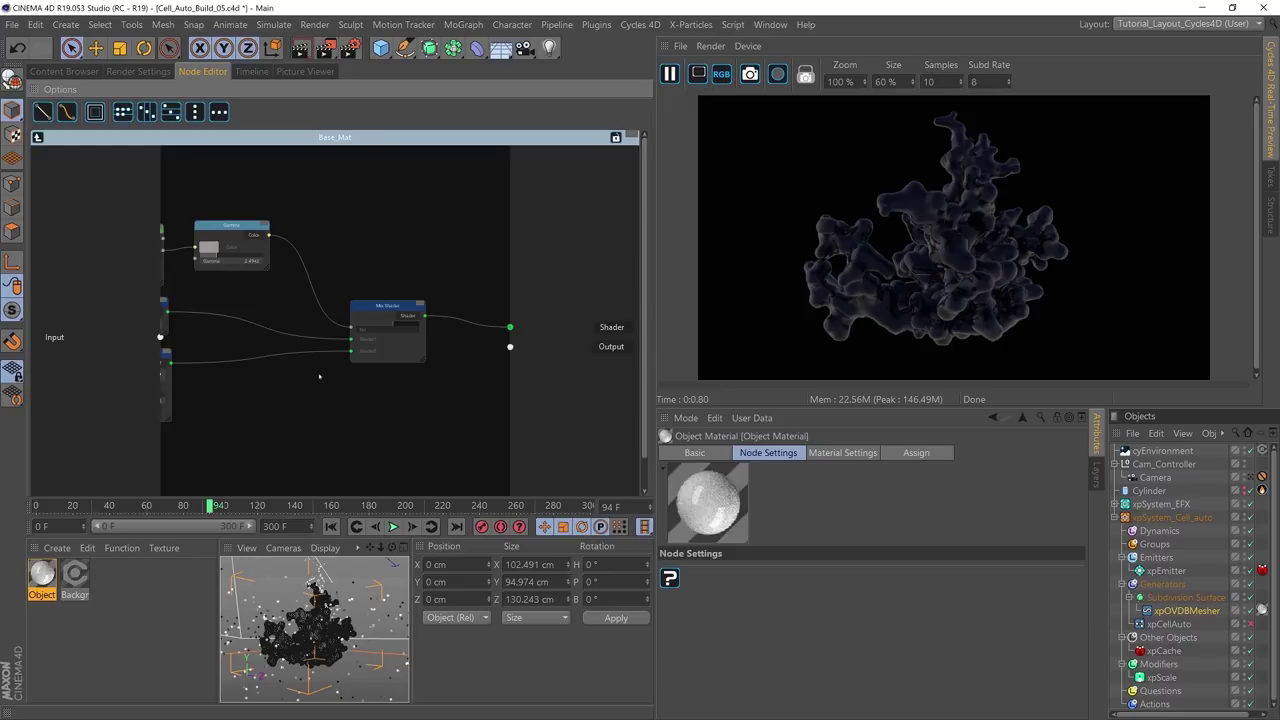
click(37, 137)
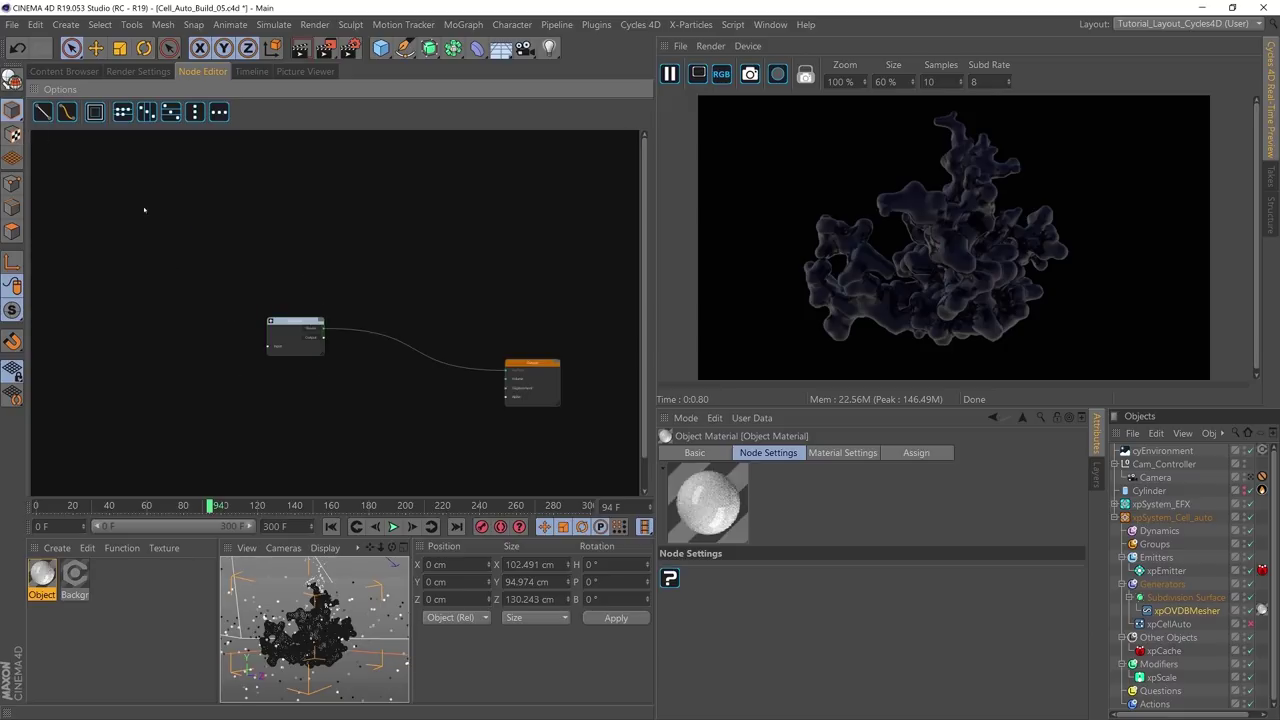
Step: Move Base_Mat farther from the Output node and add a Mix Shader between them
drag(308, 333, 261, 350)
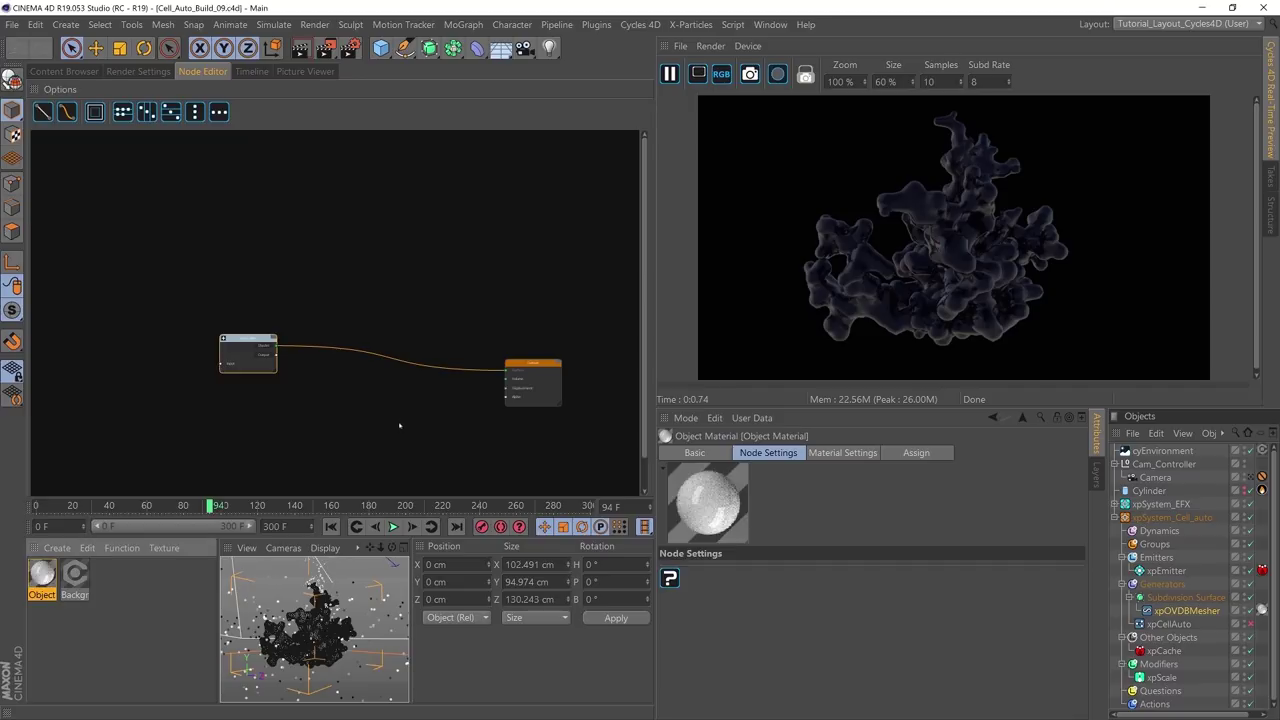
drag(250, 341, 250, 312)
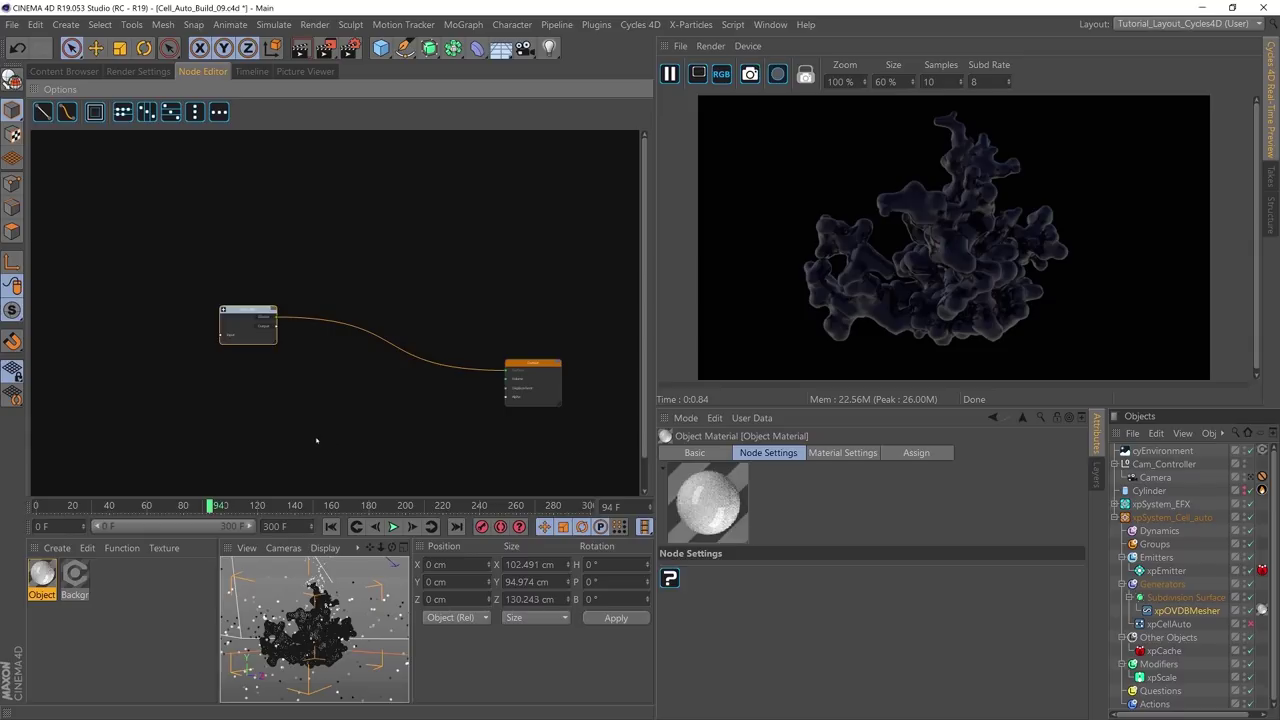
drag(250, 312, 192, 294)
right_click(279, 365)
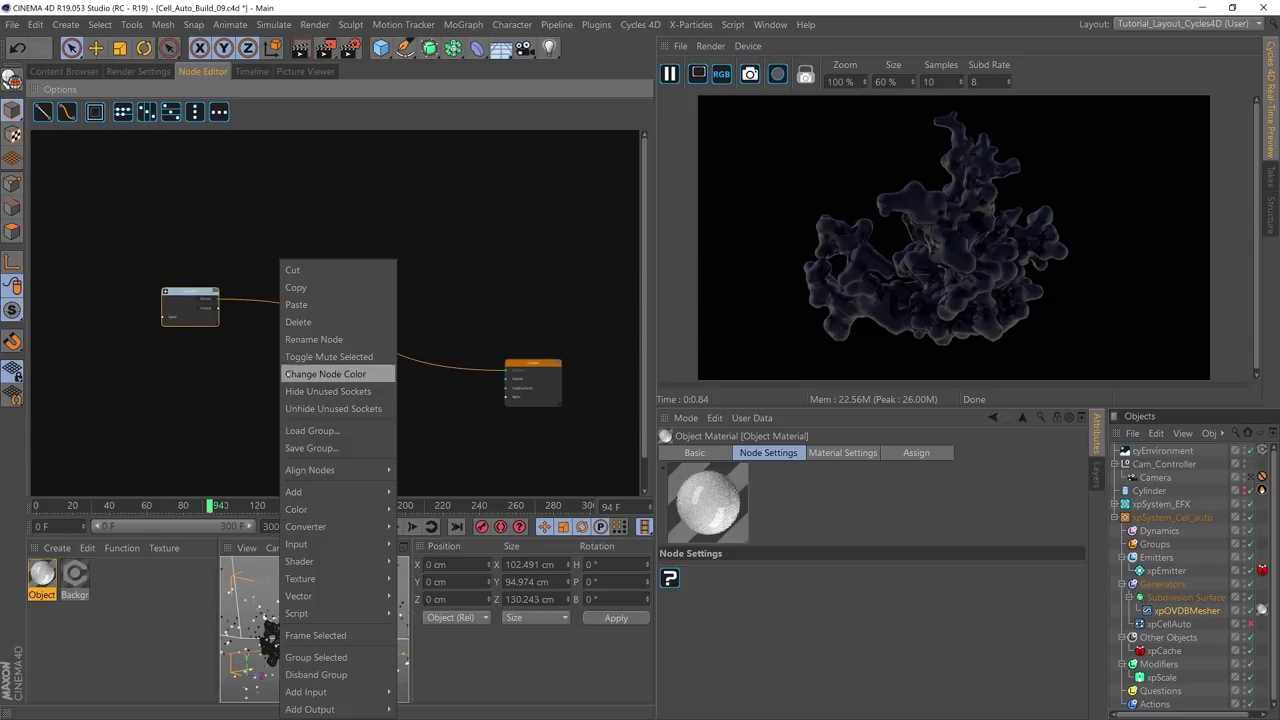
mouse_move(320, 561)
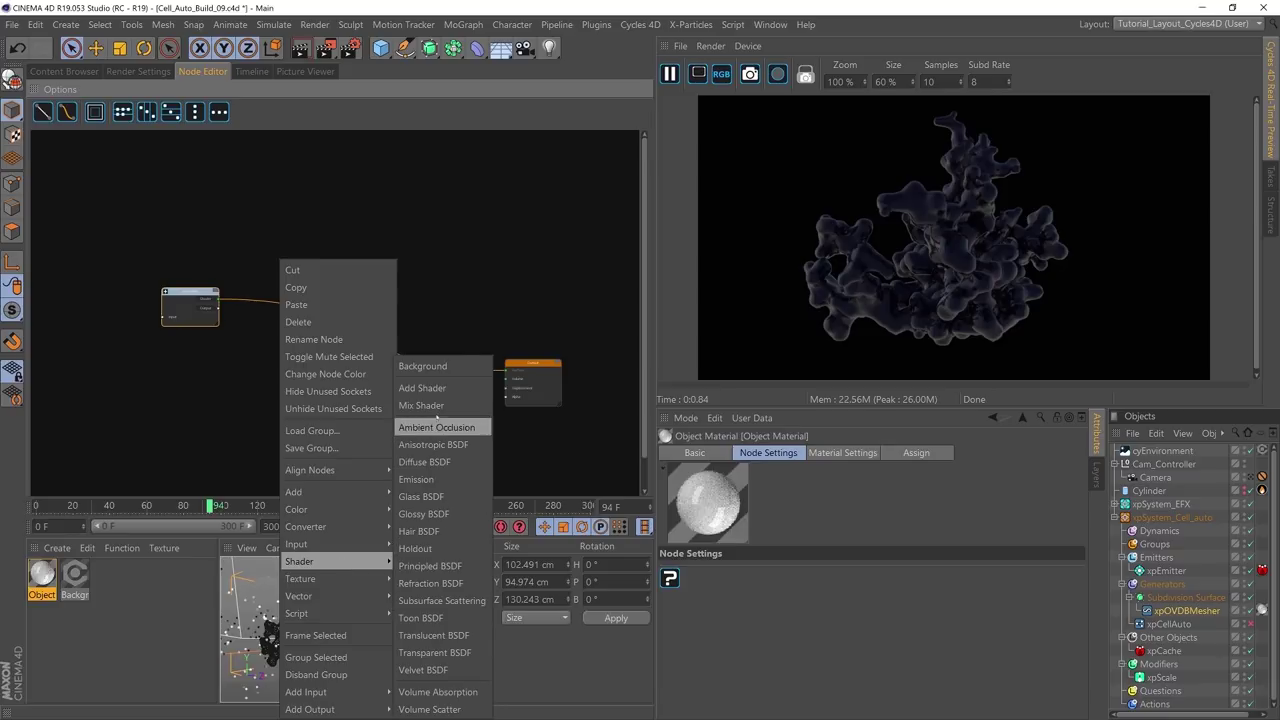
click(420, 405)
Step: Connect Base_Mat's Shader output to the Mix Shader's Shader1, and the Mix Shader's output to the Output node's Surface
click(216, 303)
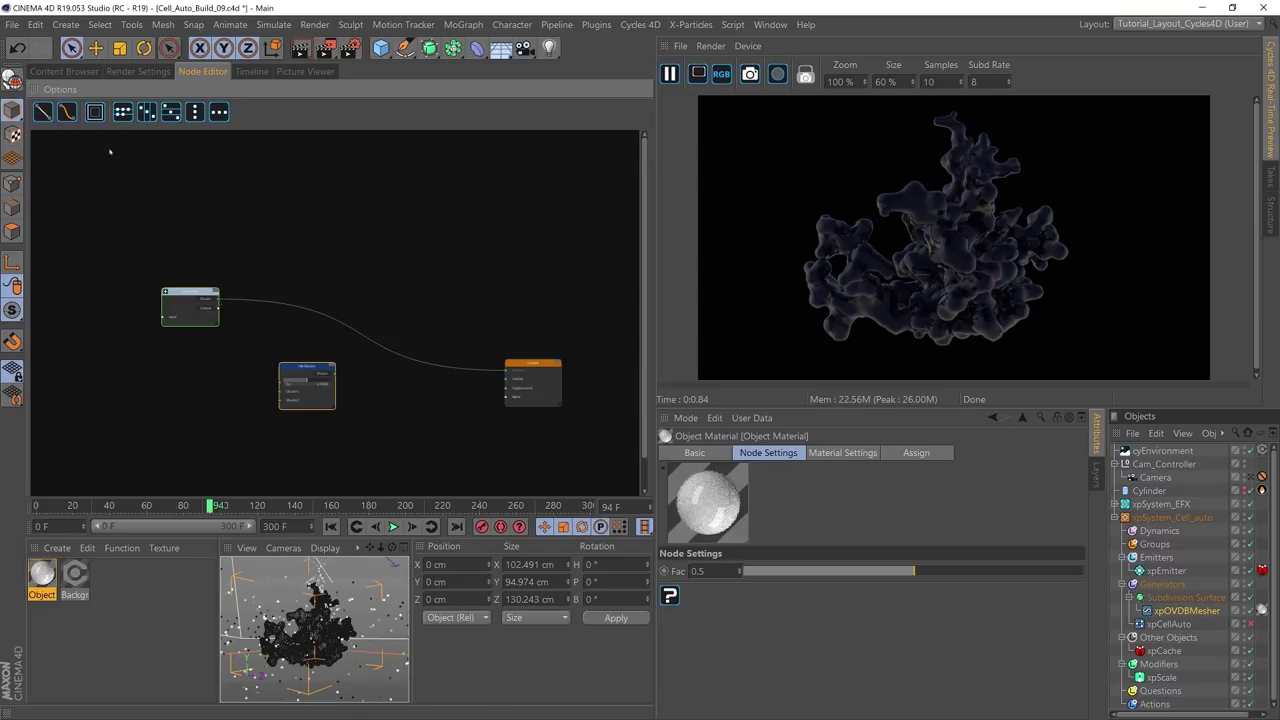
drag(219, 307, 281, 393)
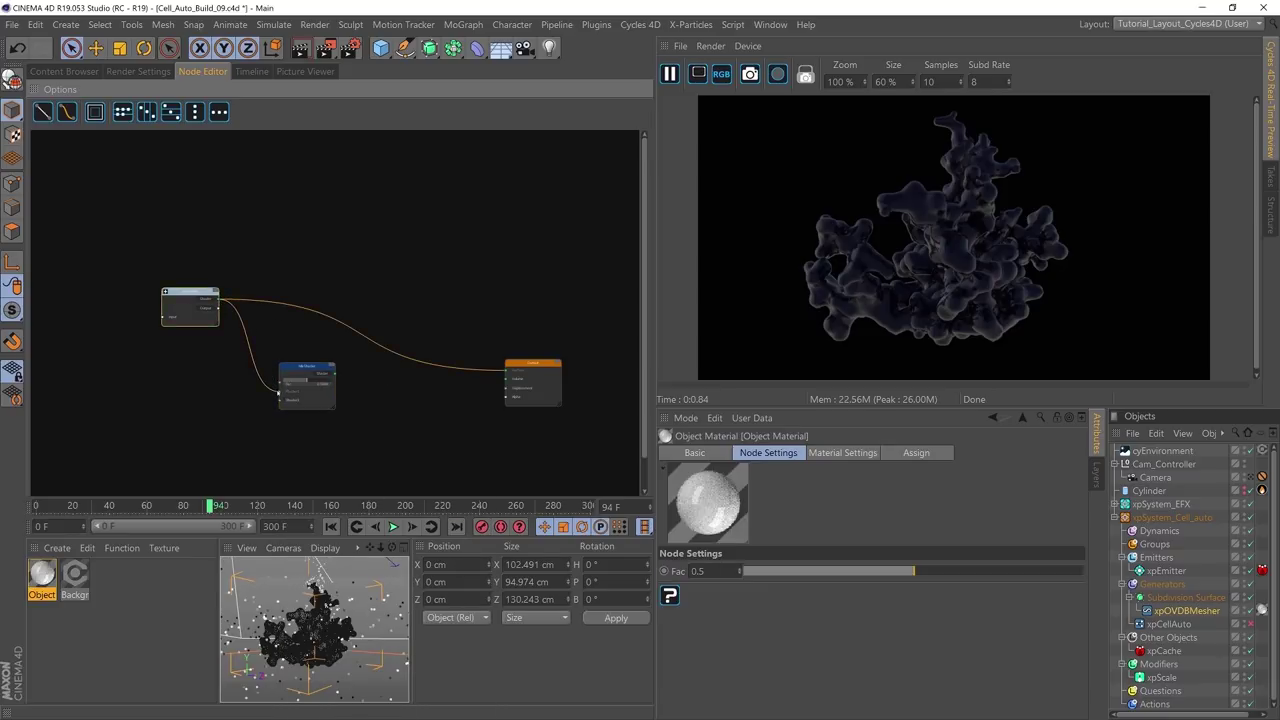
scroll(248, 369, up, 4)
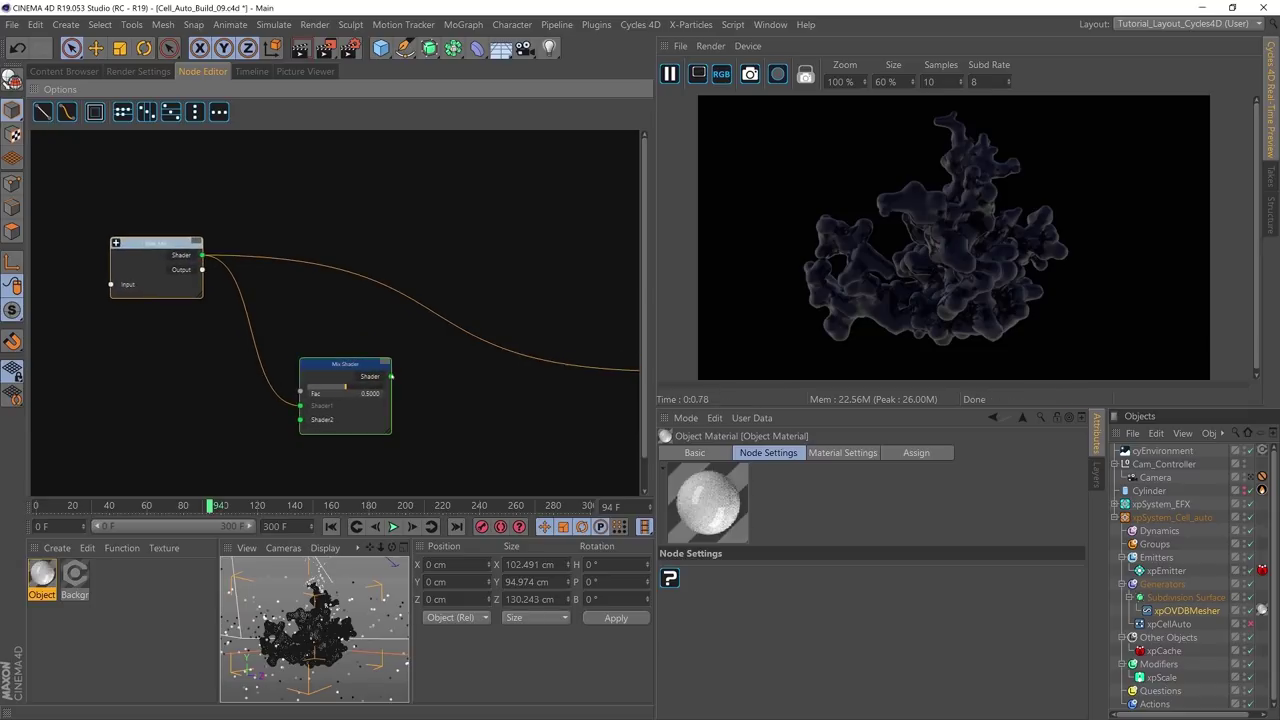
middle_drag(420, 371, 360, 374)
drag(335, 373, 612, 368)
Step: Move the Mix Shader up and closer to the Output node, and shift Base_Mat slightly down
click(308, 364)
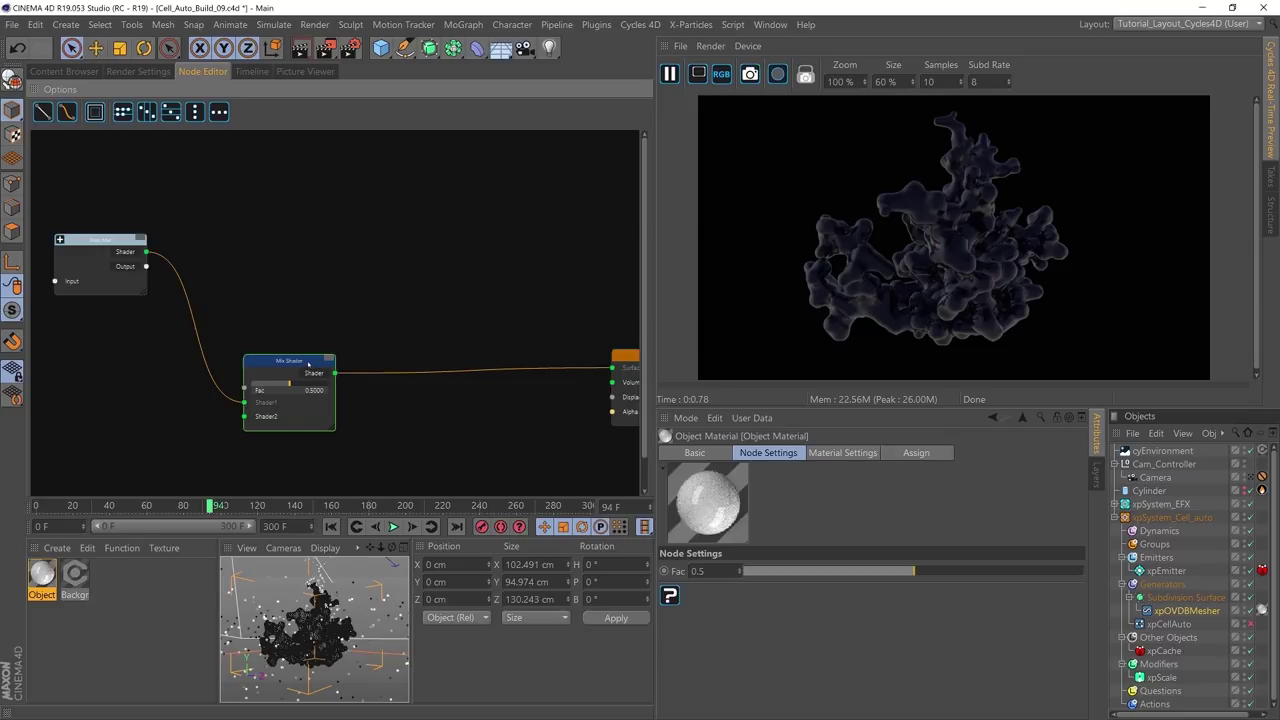
drag(308, 364, 430, 325)
click(100, 240)
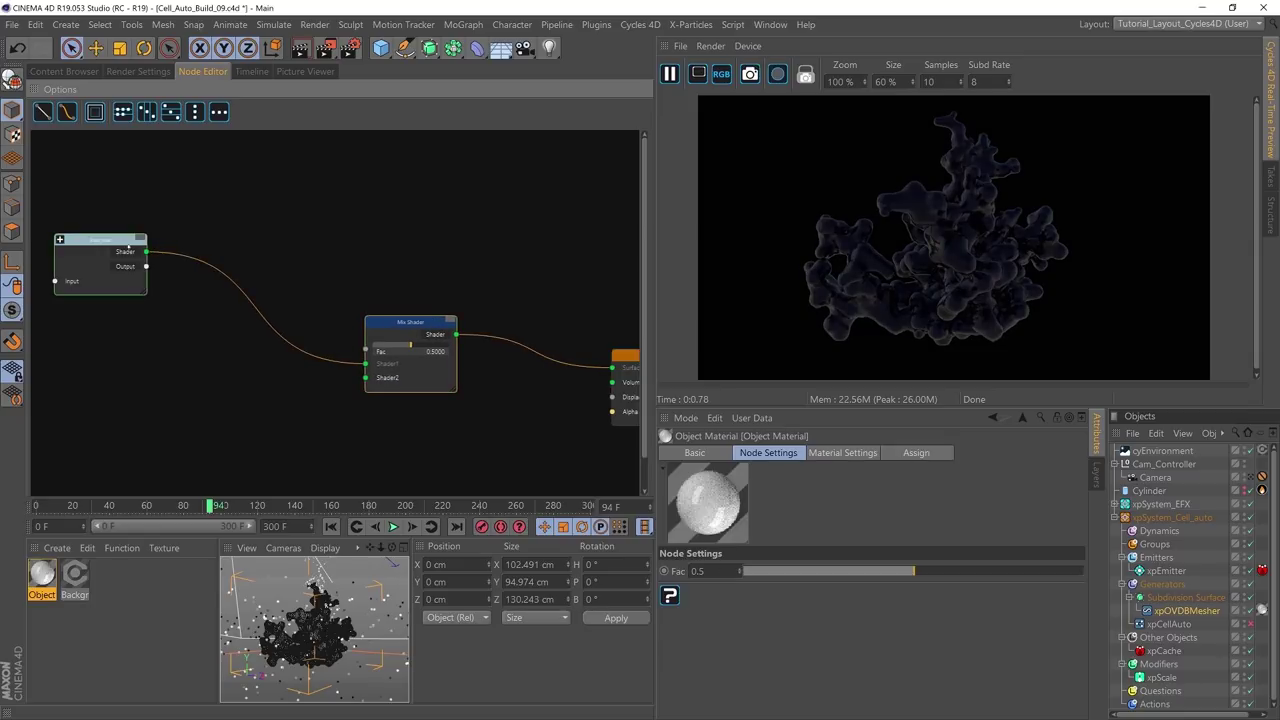
drag(100, 240, 93, 261)
Step: Add a Principled BSDF shader node and place it just below the Base_Mat group
right_click(186, 381)
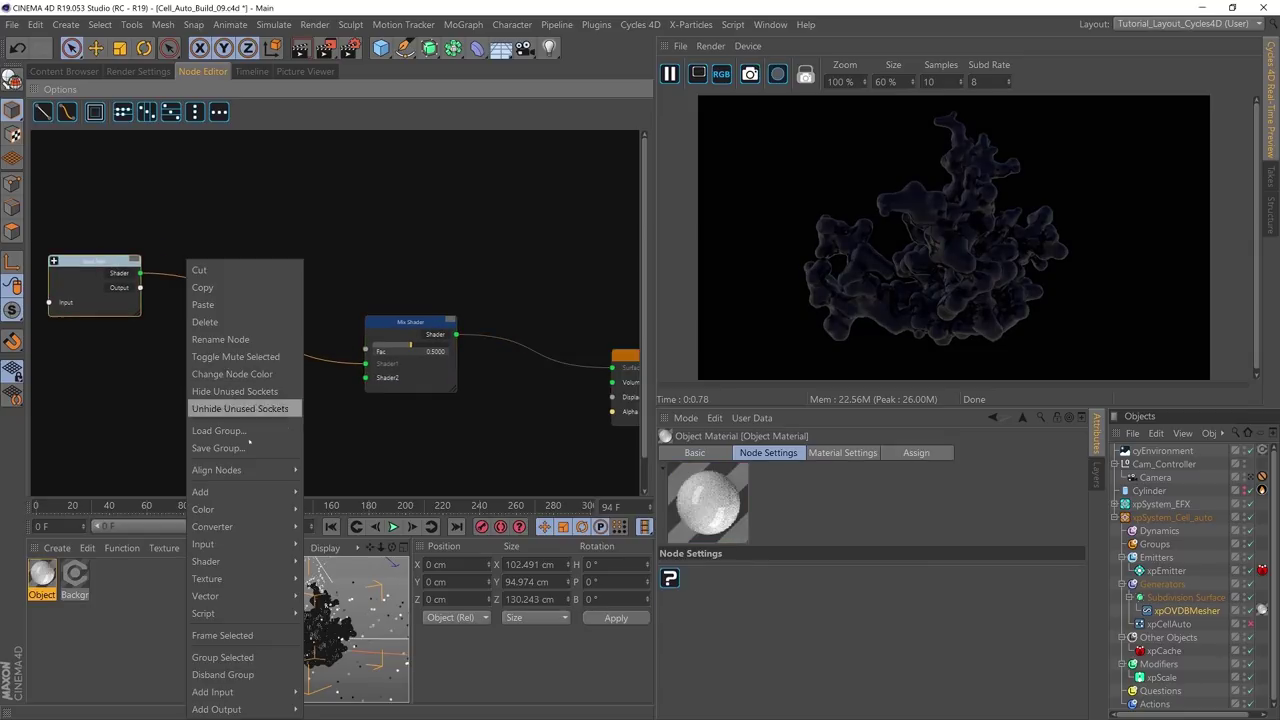
mouse_move(272, 563)
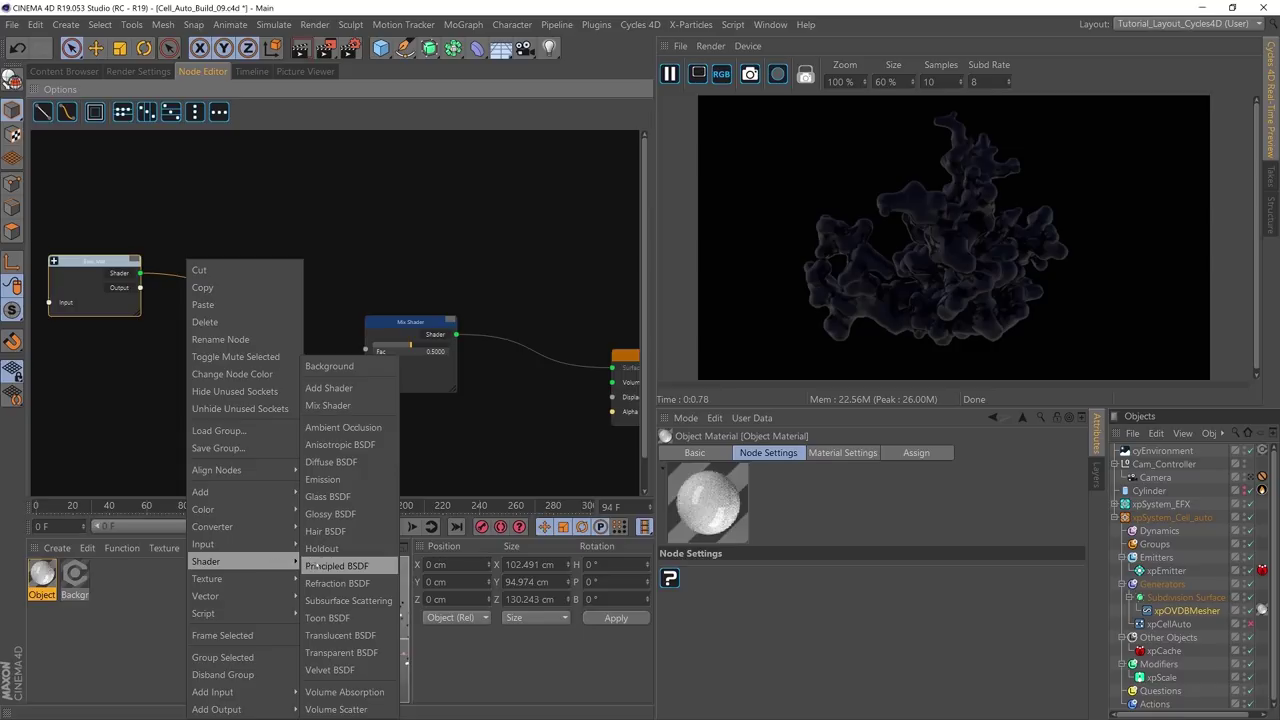
click(312, 567)
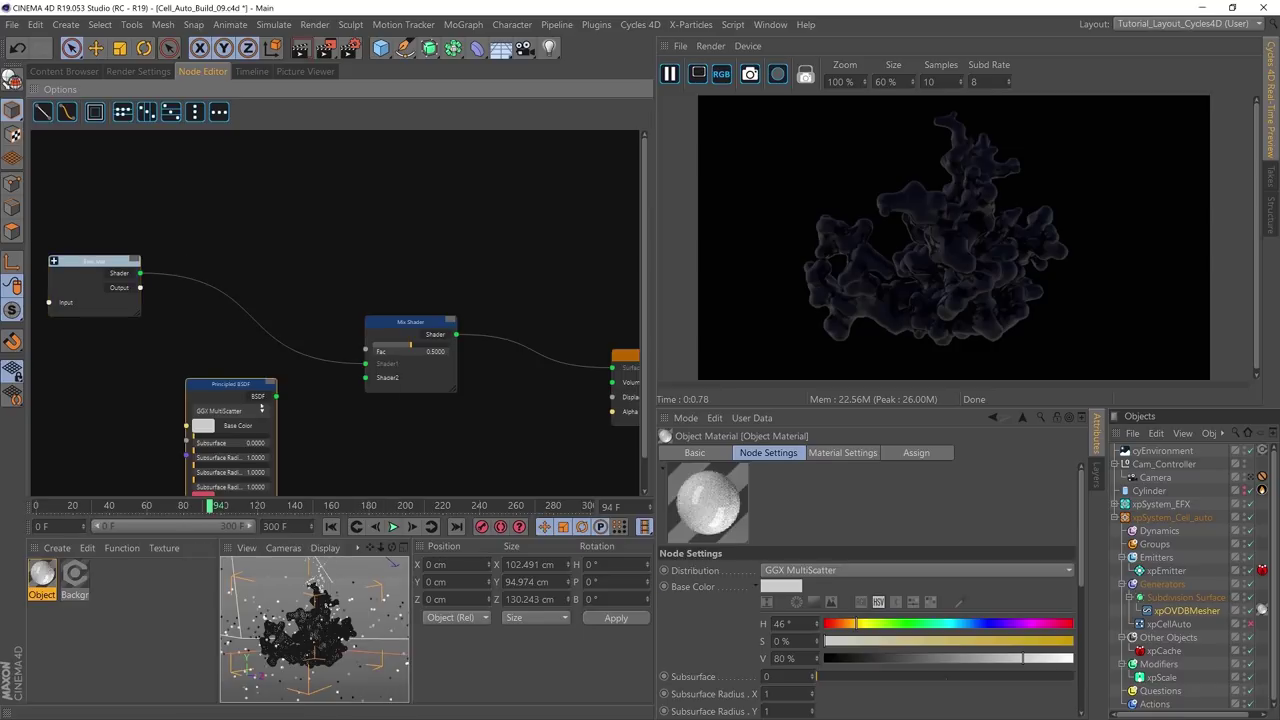
drag(240, 383, 219, 330)
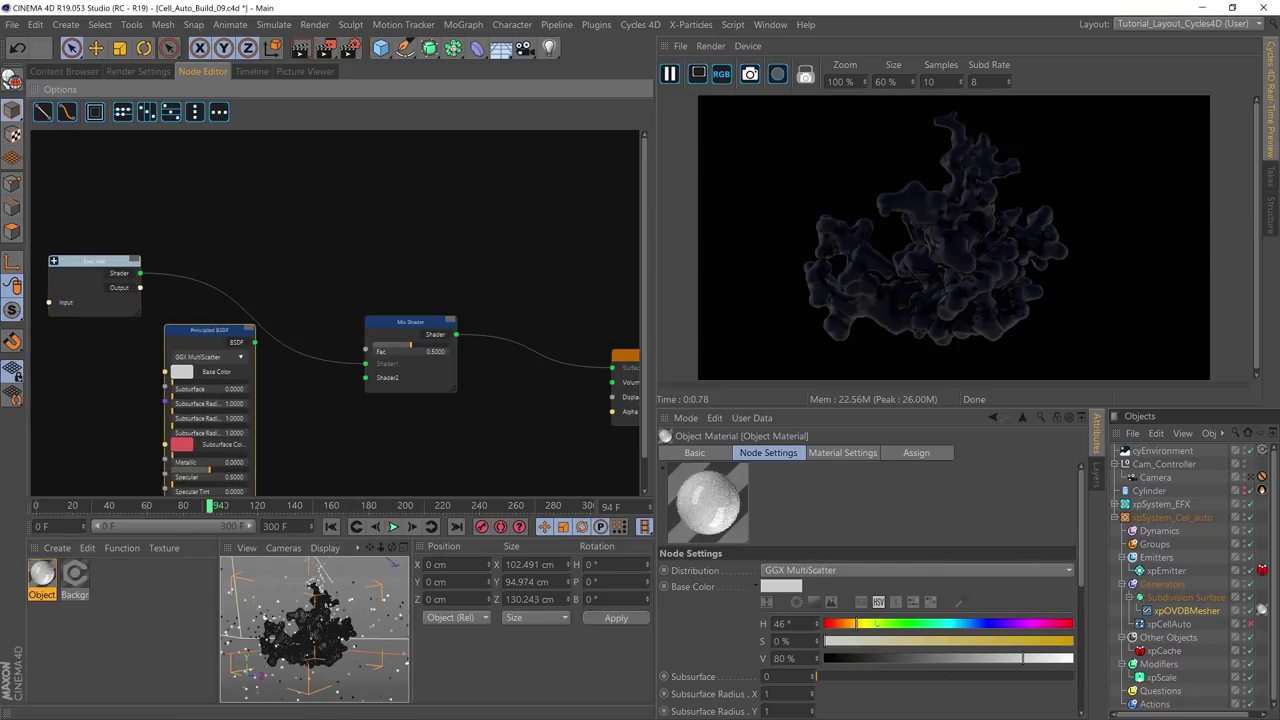
Step: Set the Principled BSDF's Base Color to a golden yellow with H 46°, S 100% and V 100%
click(861, 623)
click(1070, 640)
click(1070, 658)
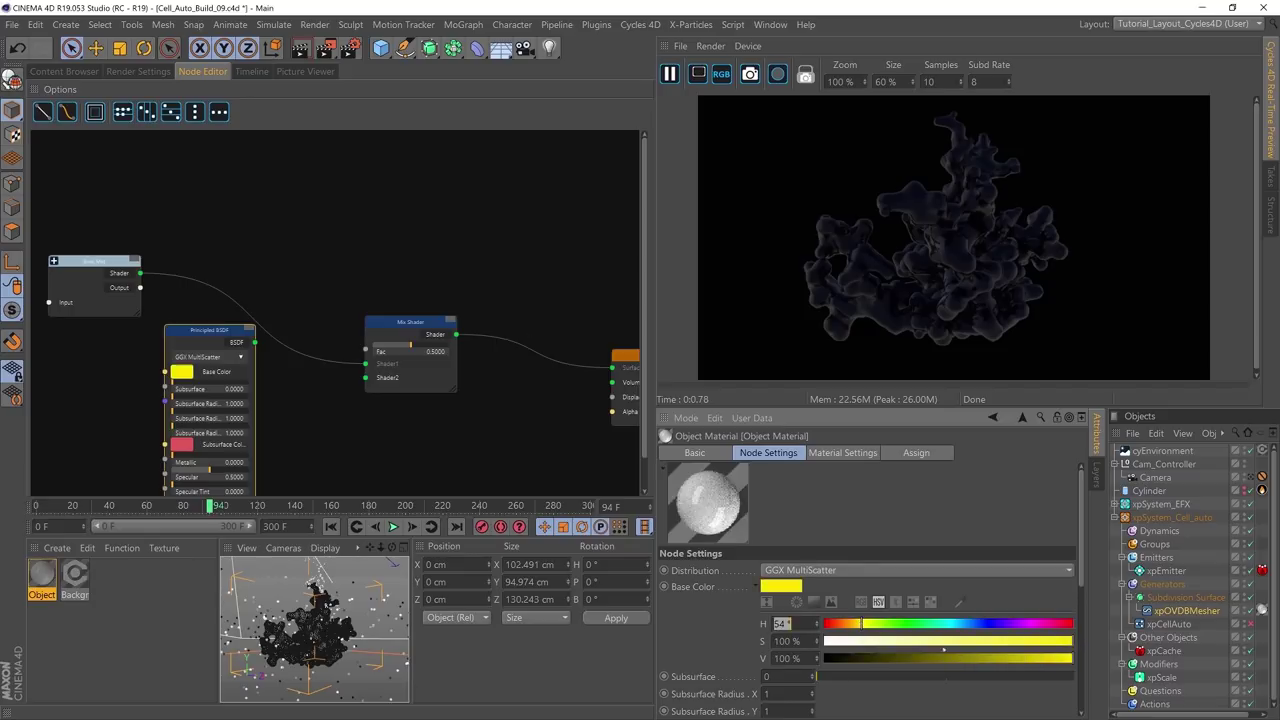
click(856, 623)
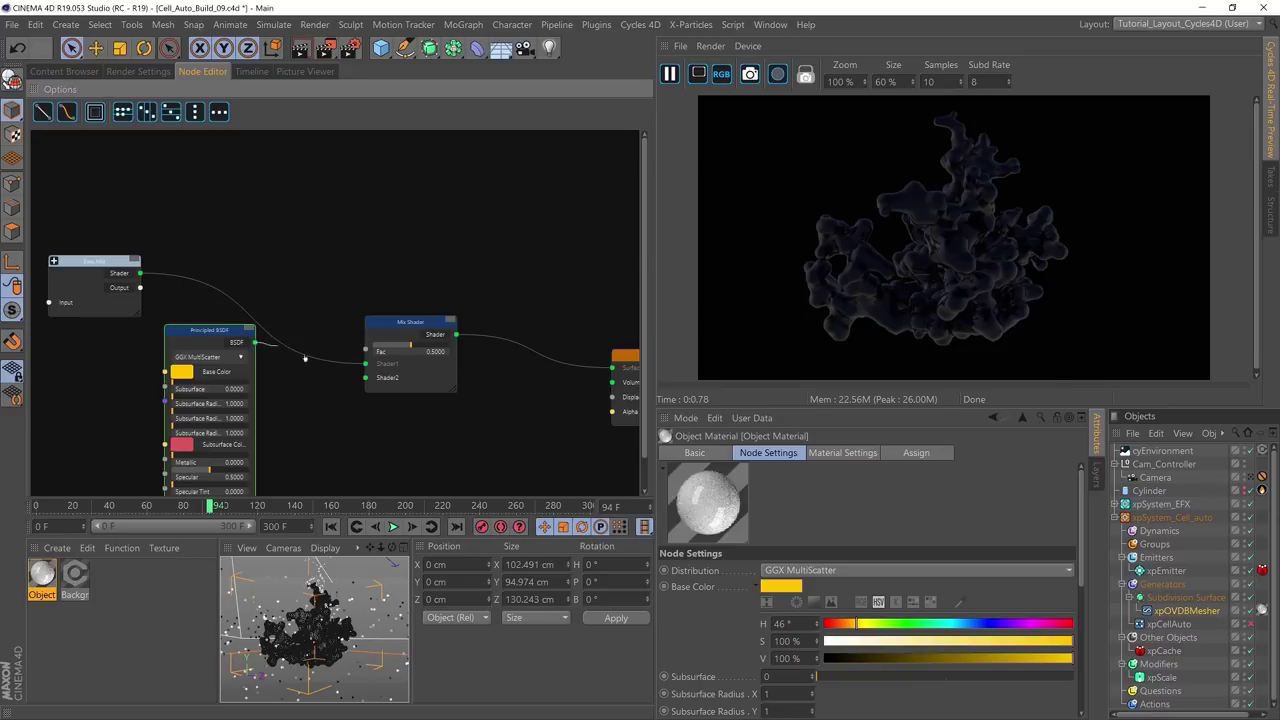
Step: Connect the Principled BSDF's output to the Mix Shader's Shader2 and set its Metallic value to 1
drag(254, 342, 366, 377)
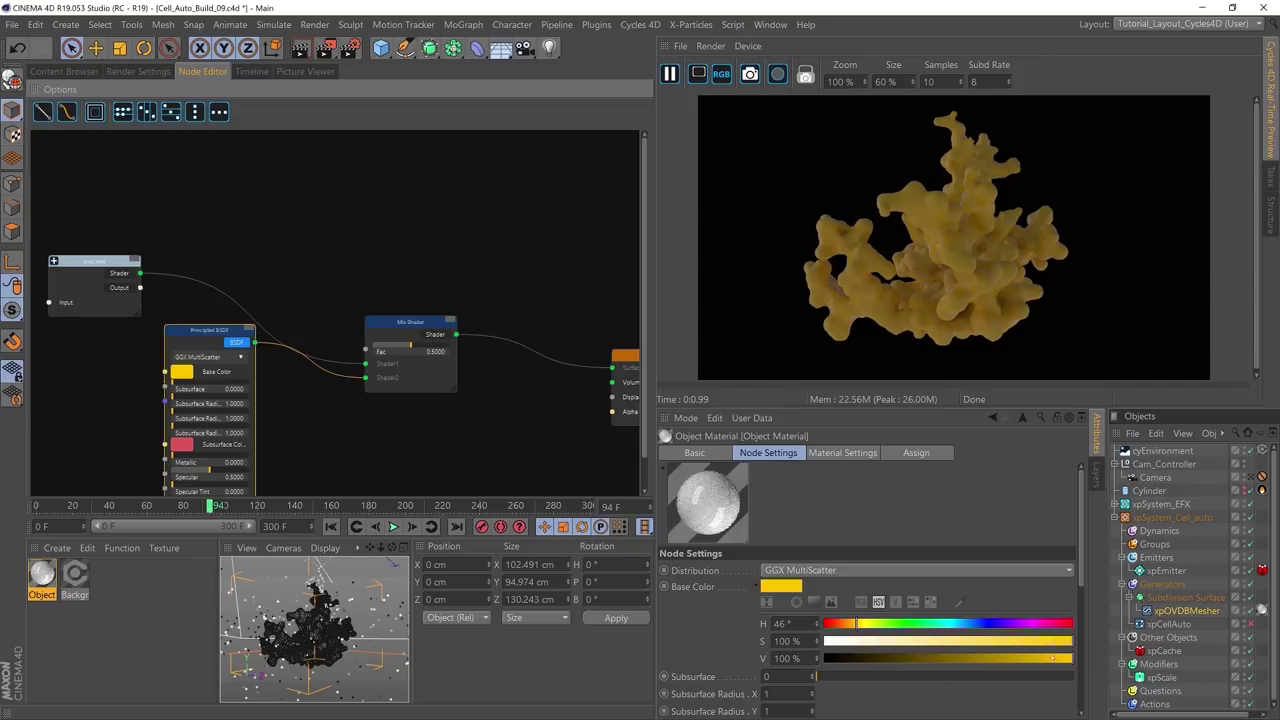
scroll(1006, 657, down, 5)
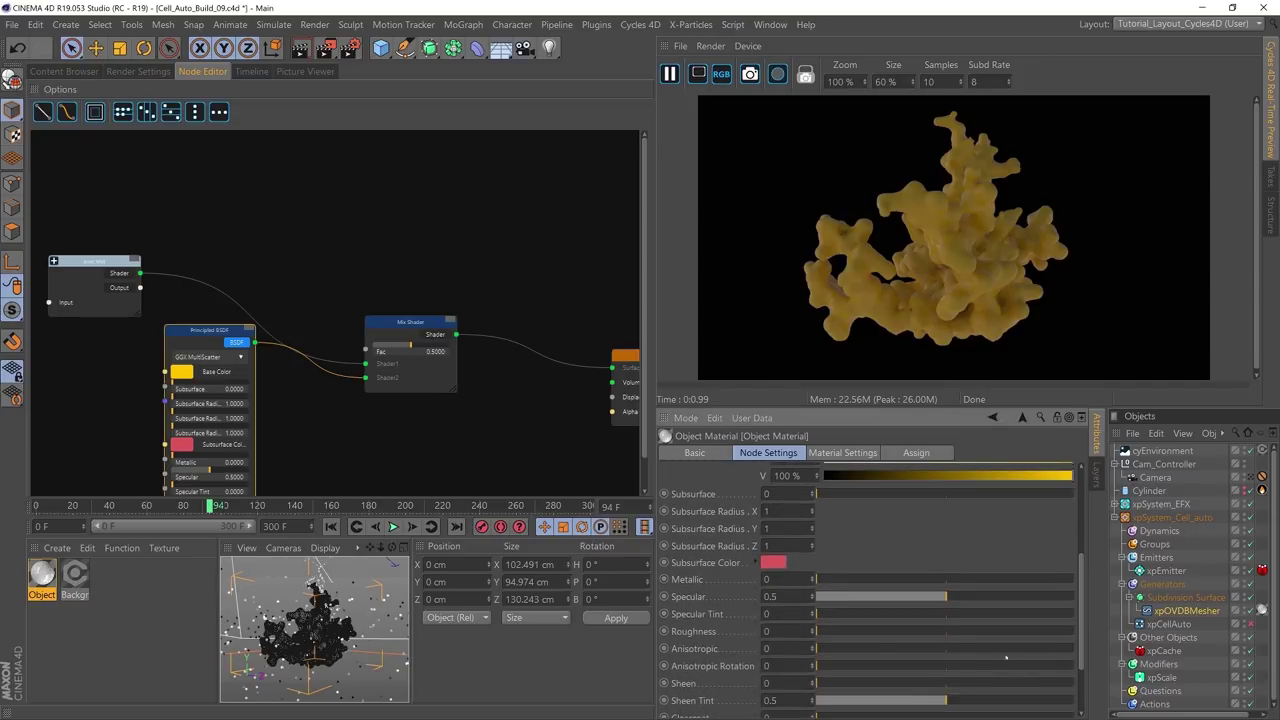
drag(825, 580, 1076, 580)
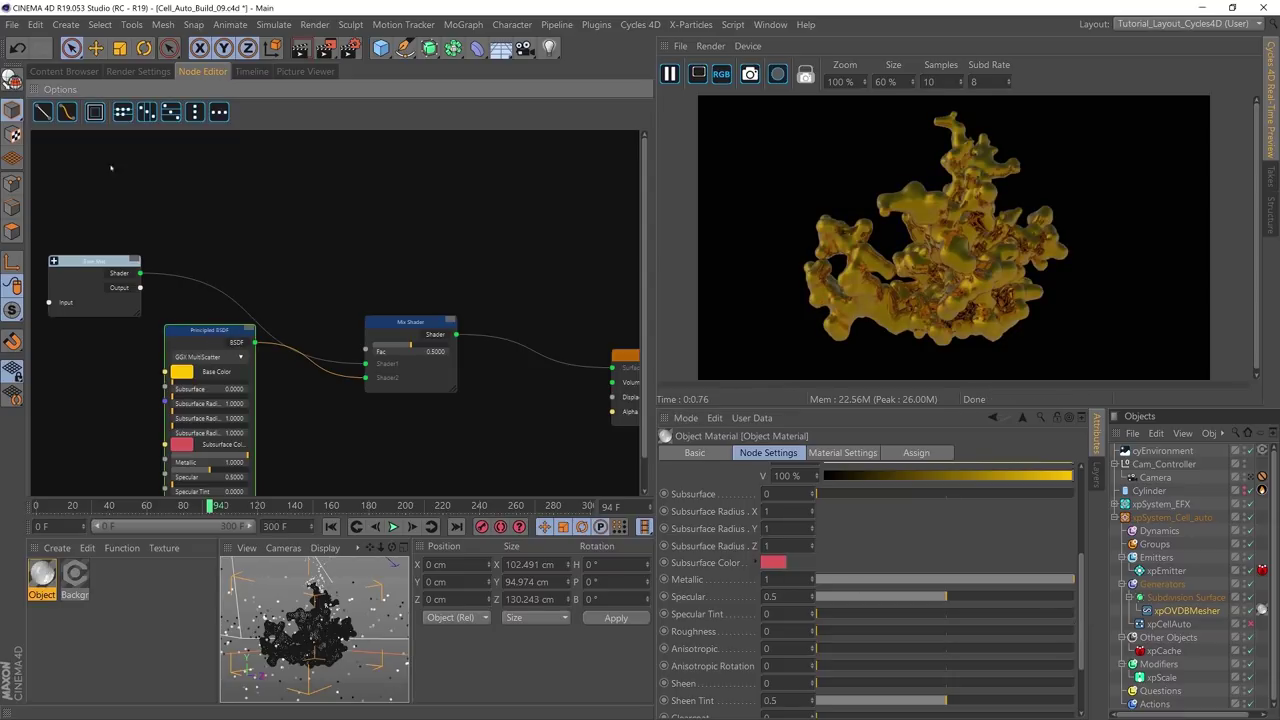
Step: Hide the Principled BSDF's unused sockets and stack it under Base_Mat, with Base_Mat moved closer to the Mix Shader
right_click(219, 332)
click(264, 461)
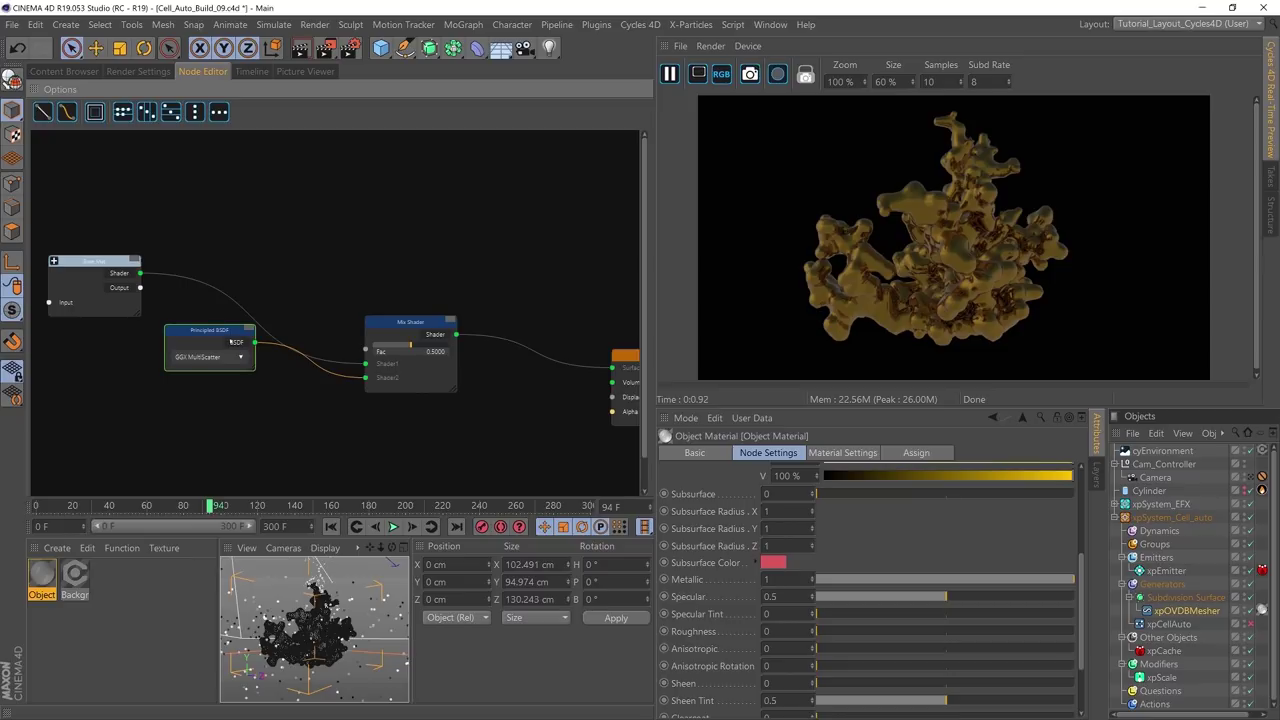
drag(212, 331, 203, 395)
drag(118, 273, 225, 309)
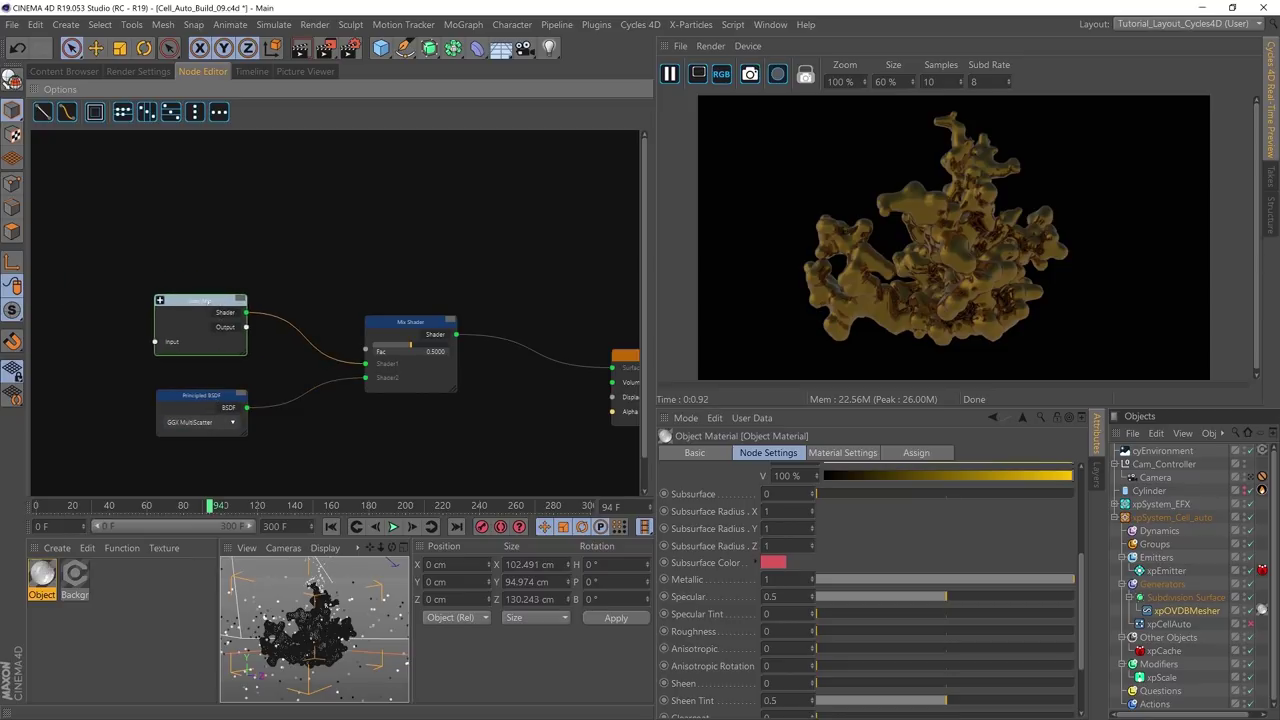
Step: Set the Mix Shader's Fac to 0.513, move it up closer to the Output node, and lower Base_Mat toward the Principled BSDF
click(406, 352)
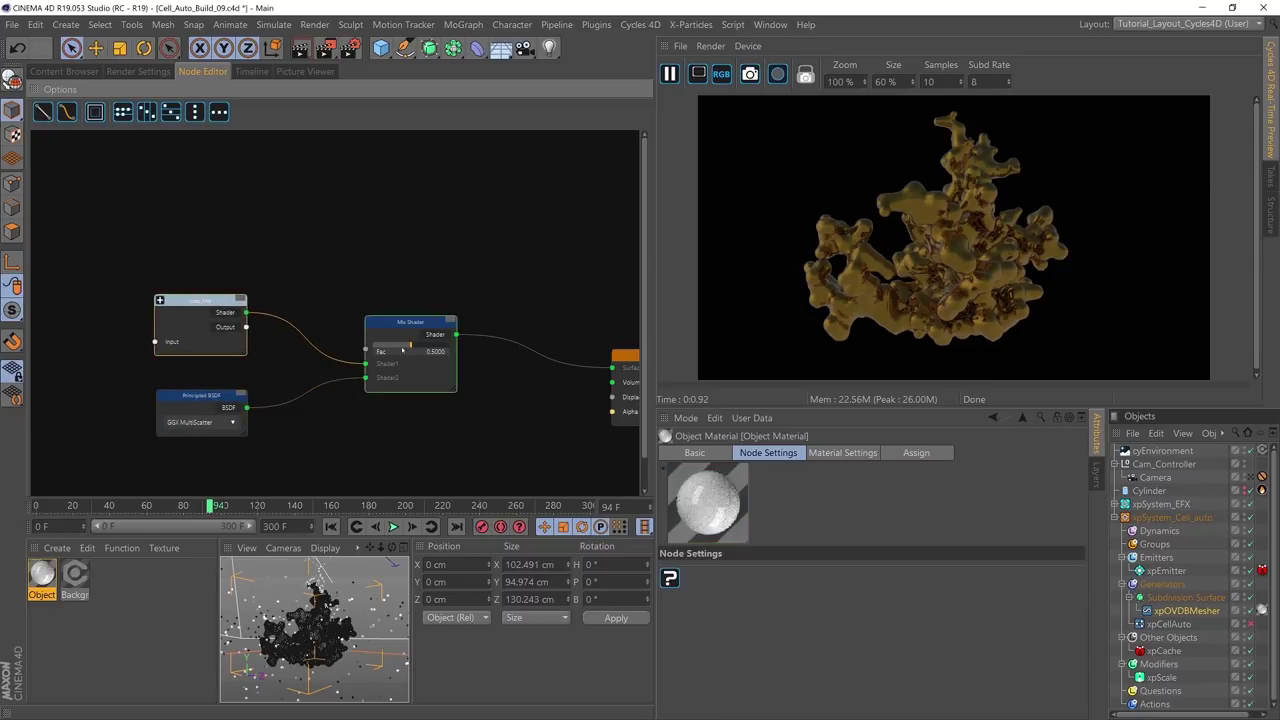
drag(404, 346, 454, 296)
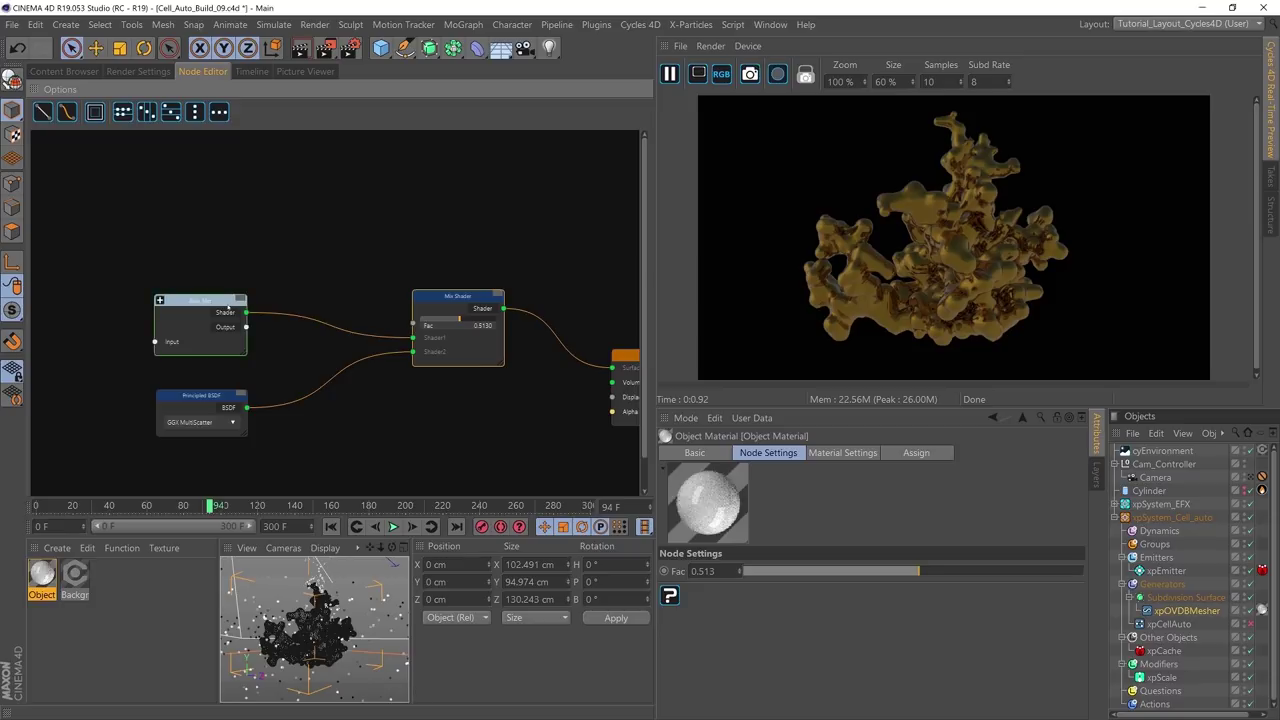
drag(200, 299, 202, 321)
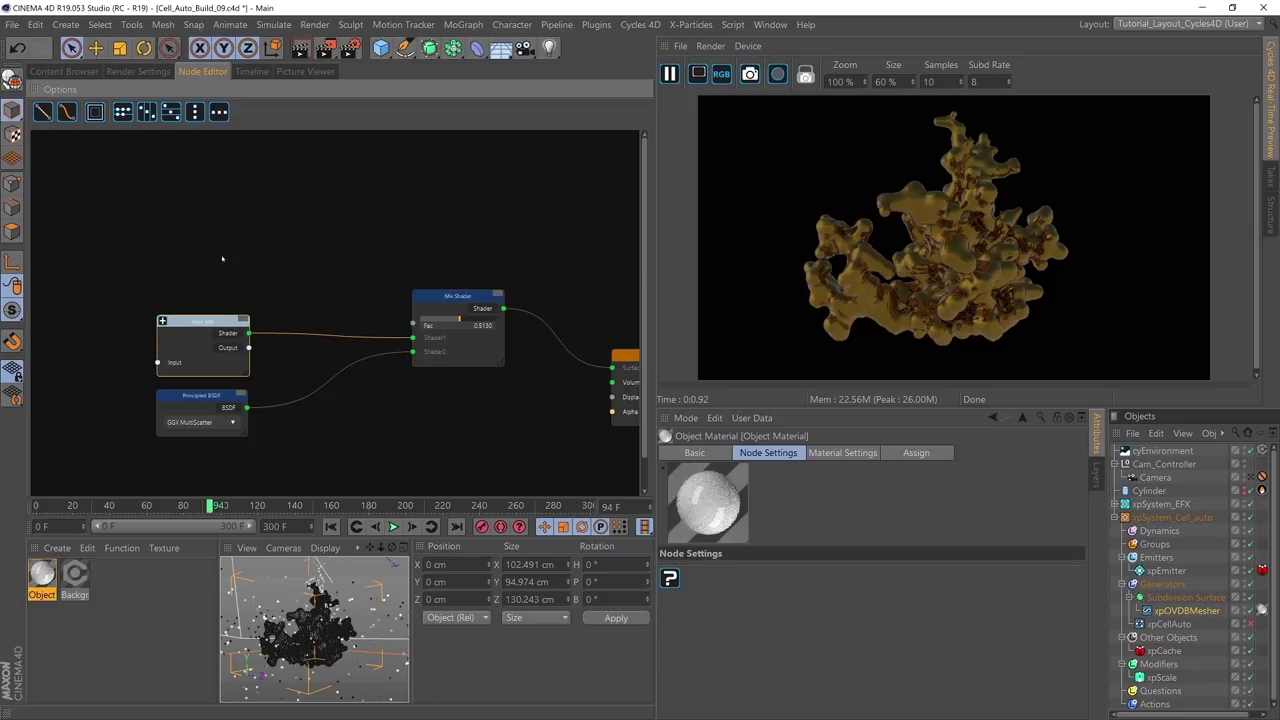
Step: Add a Noise Texture node above the two shaders and preview its Color output
right_click(160, 186)
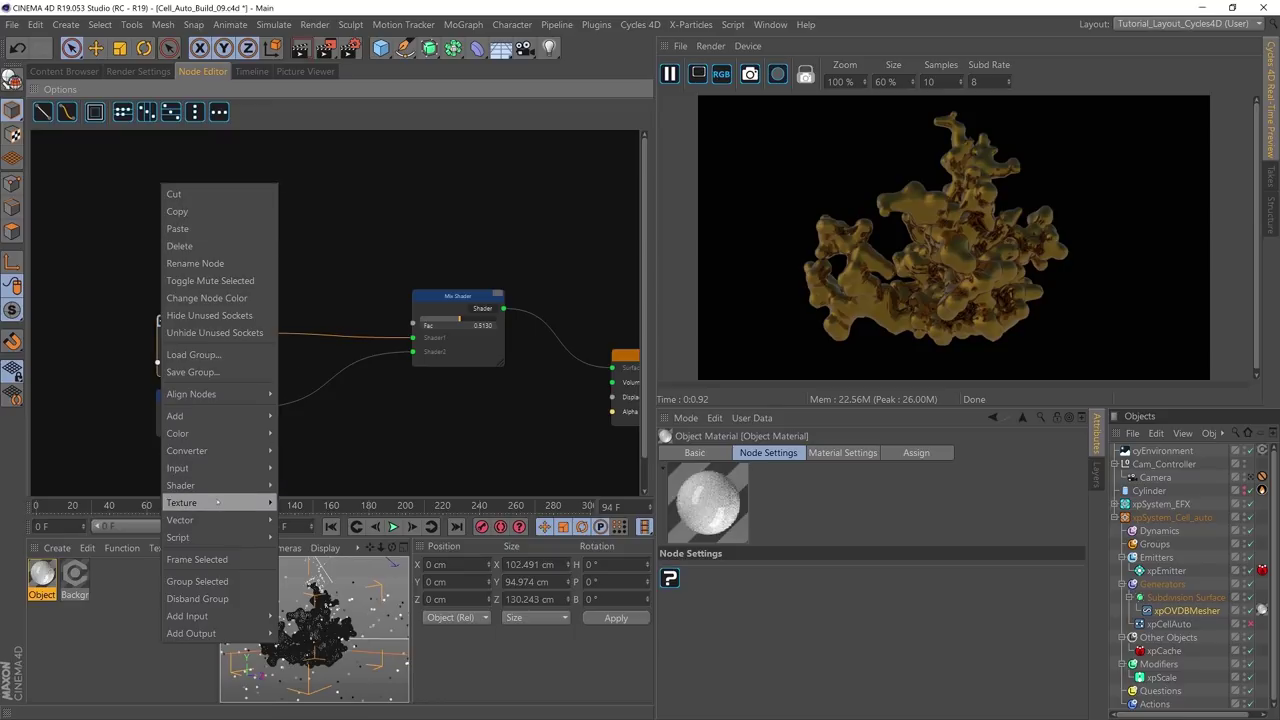
mouse_move(220, 503)
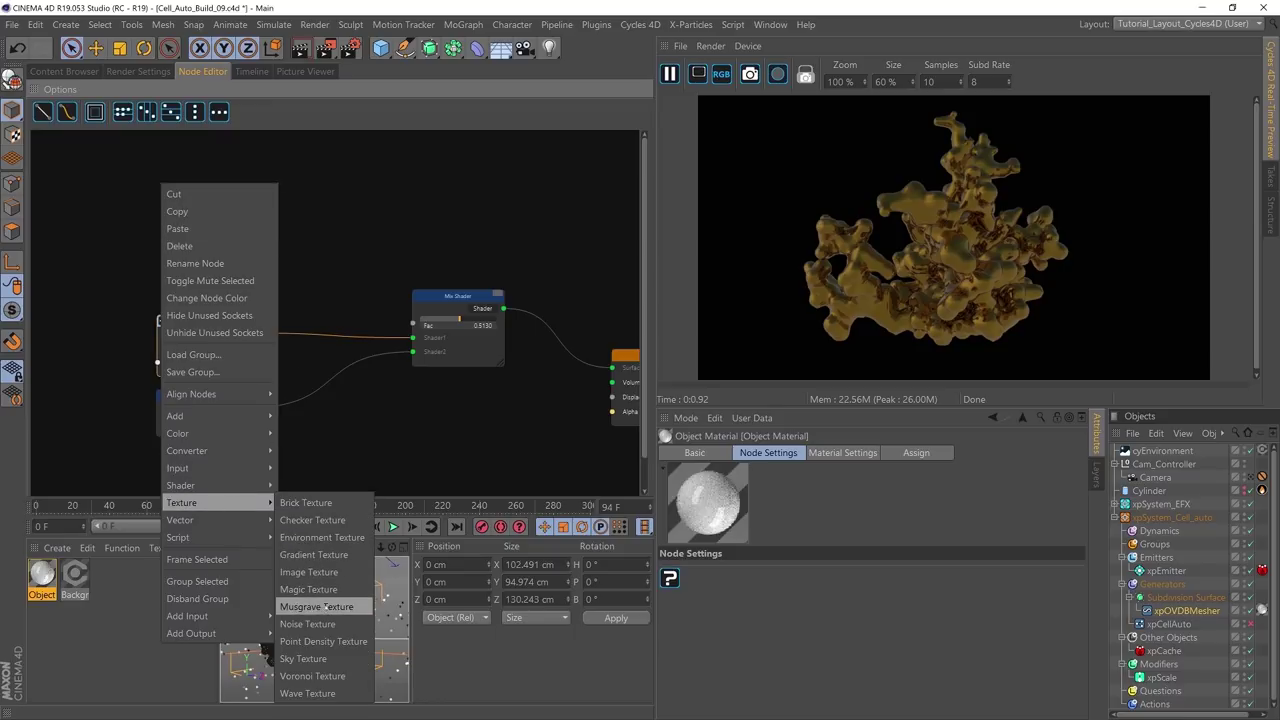
click(307, 624)
drag(232, 200, 268, 186)
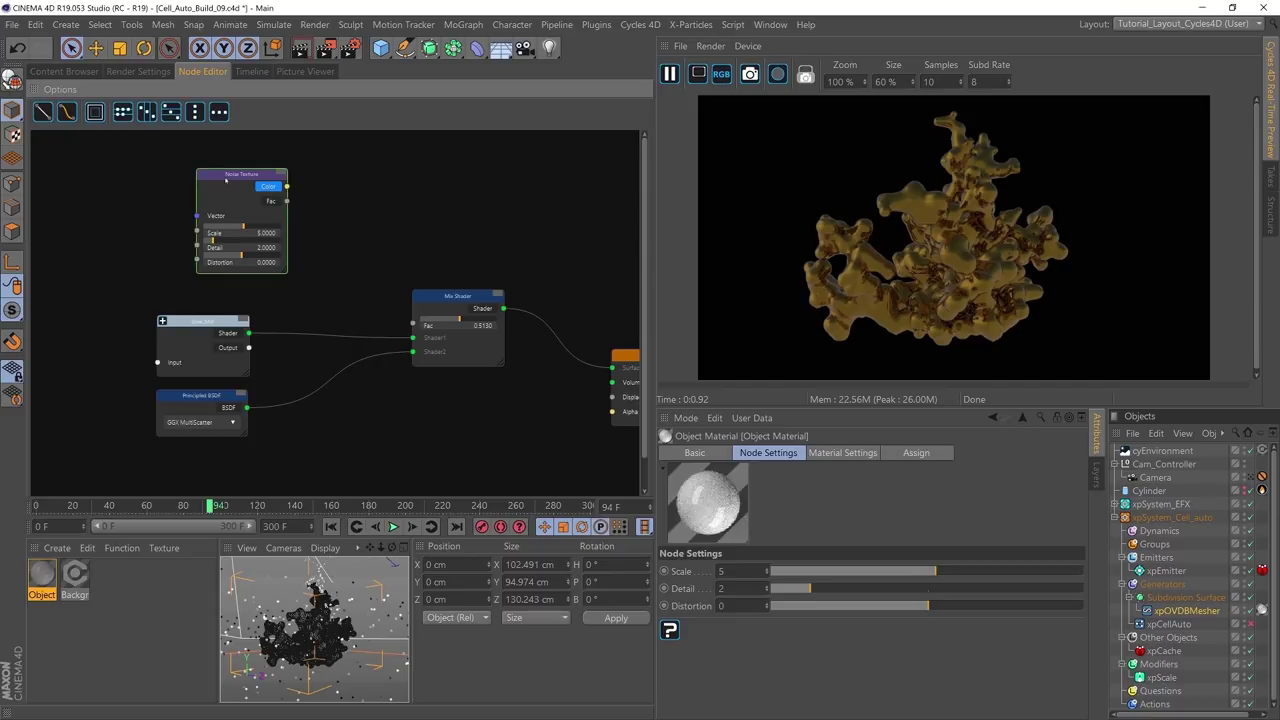
drag(226, 180, 292, 173)
Step: Add a Texture Coordinate node beside the Noise Texture and connect its Object output to the noise's Vector input
right_click(116, 198)
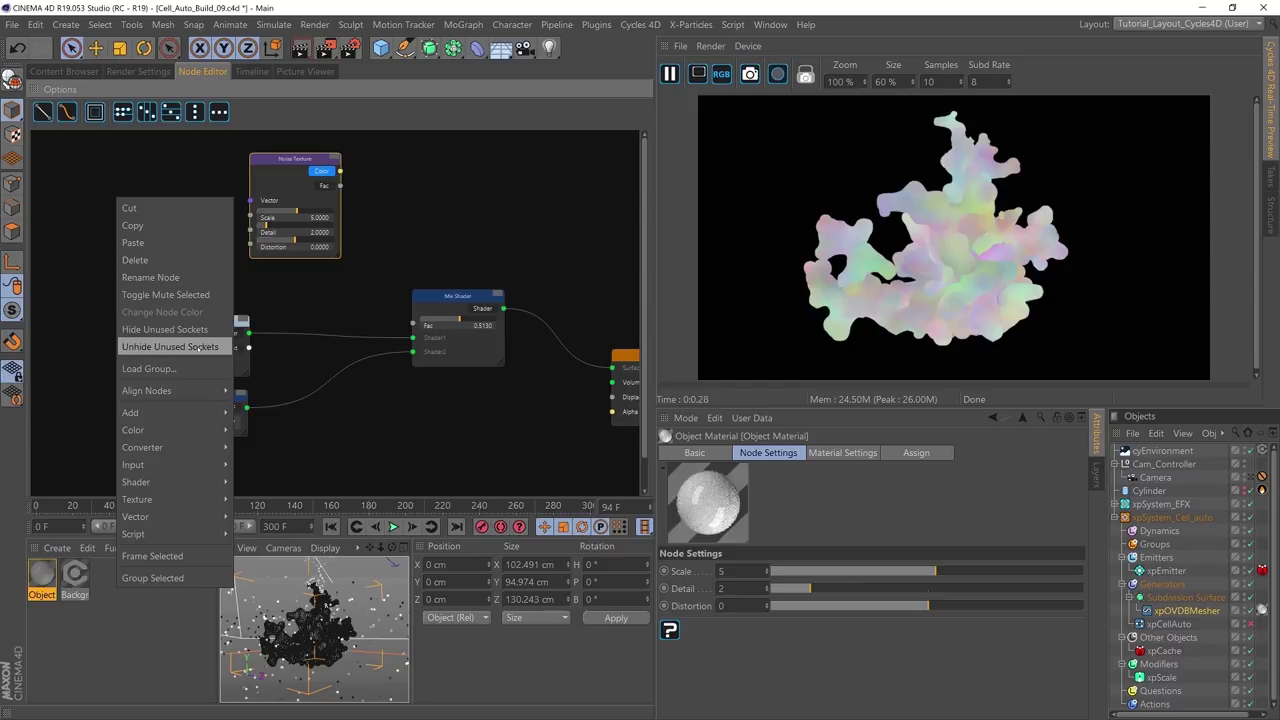
mouse_move(160, 465)
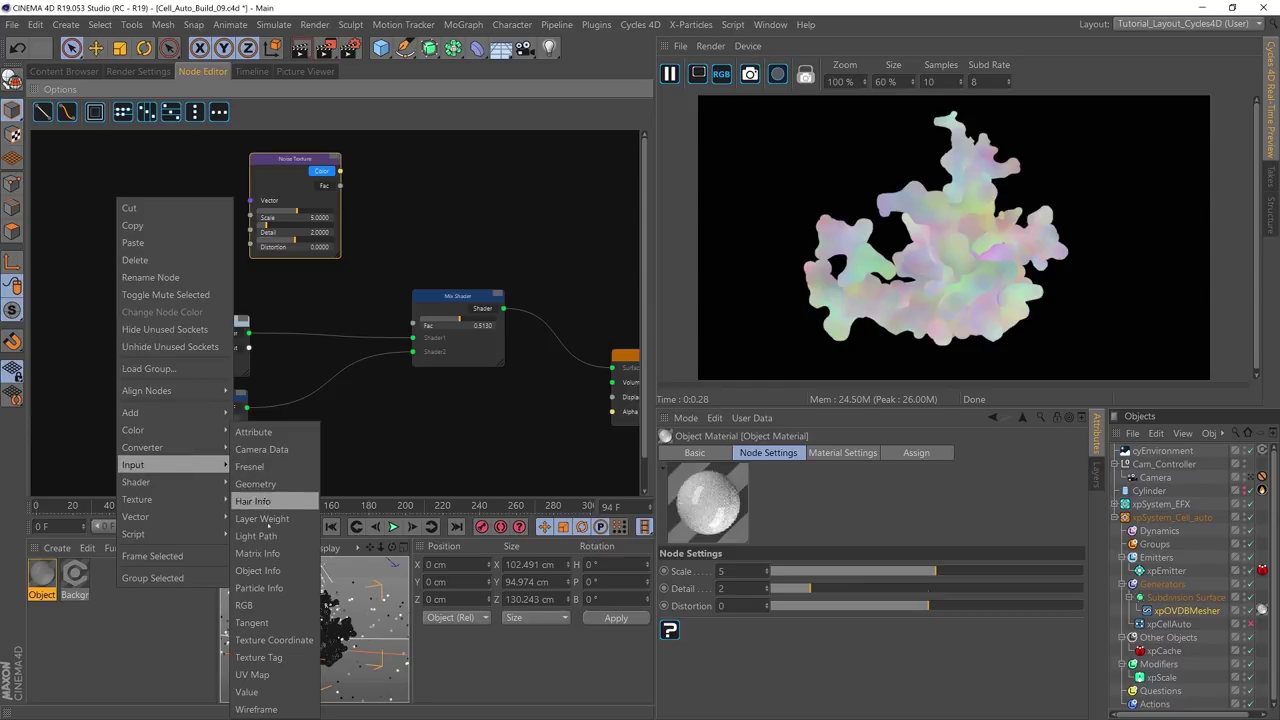
click(274, 640)
drag(155, 196, 110, 159)
drag(155, 221, 250, 201)
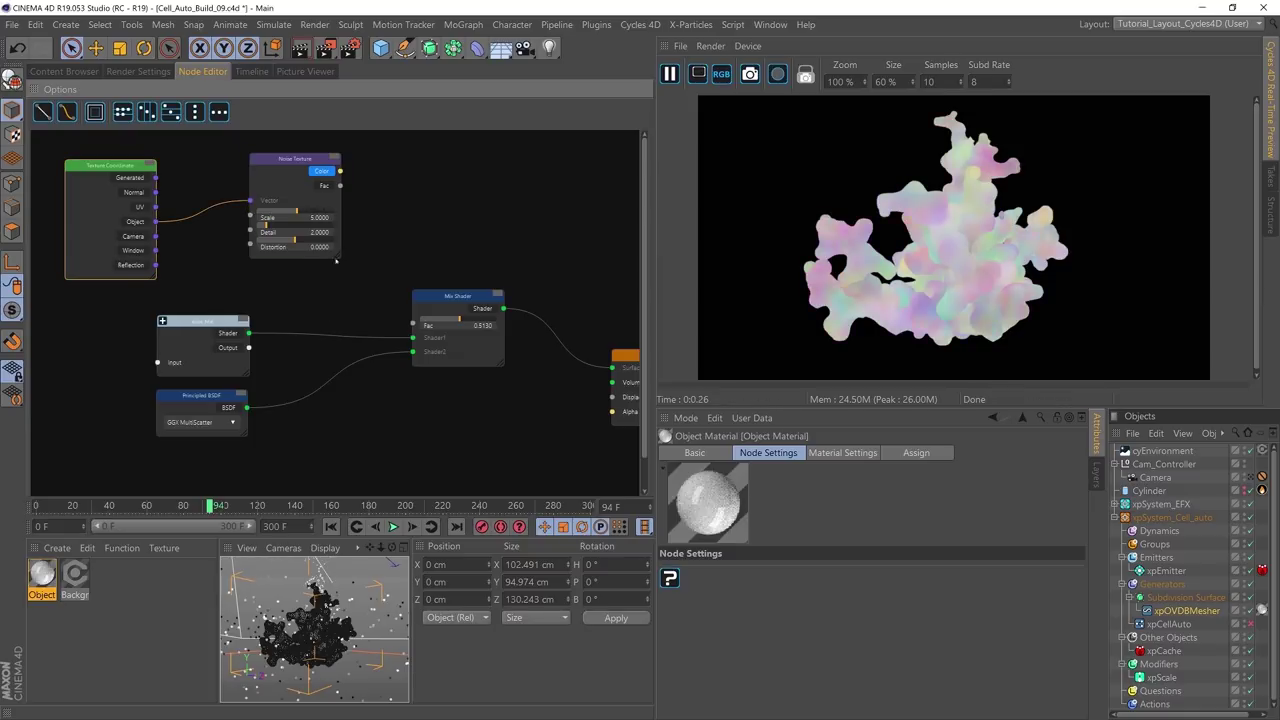
Step: Move the Noise Texture closer to the Texture Coordinate node and set its Detail to 16 and Scale to 3
drag(334, 256, 288, 249)
drag(222, 224, 304, 215)
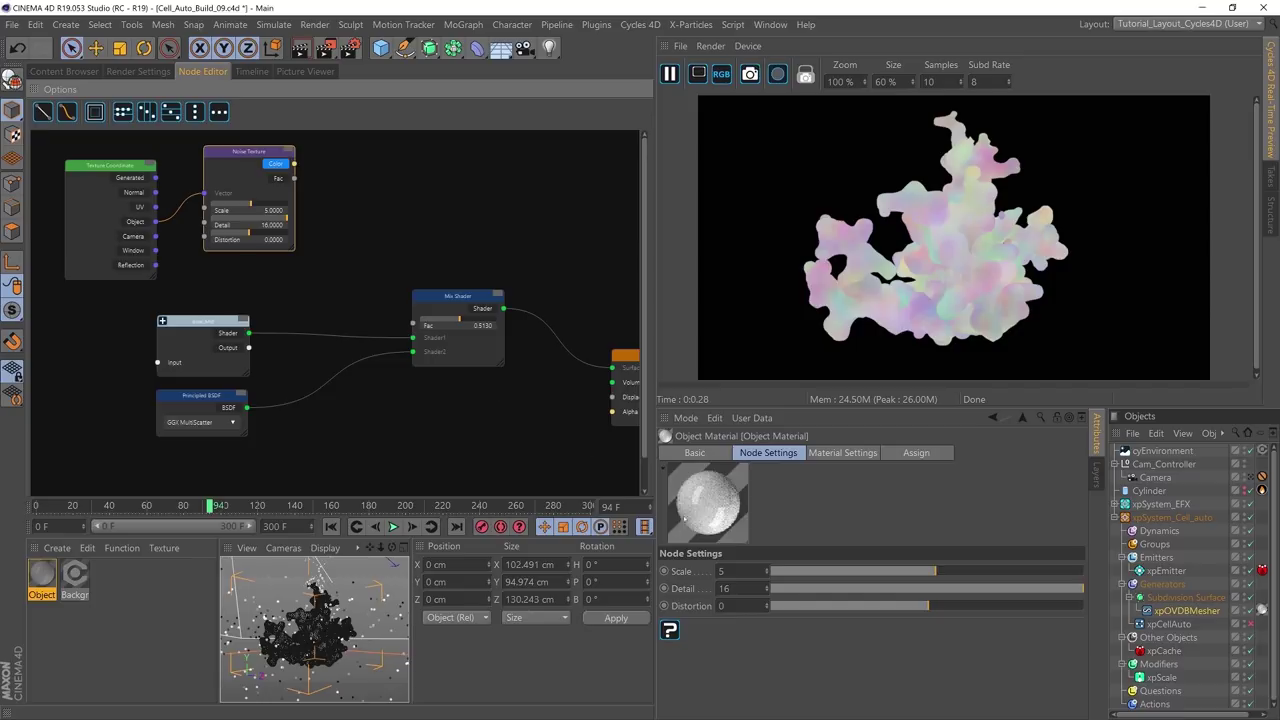
click(724, 571)
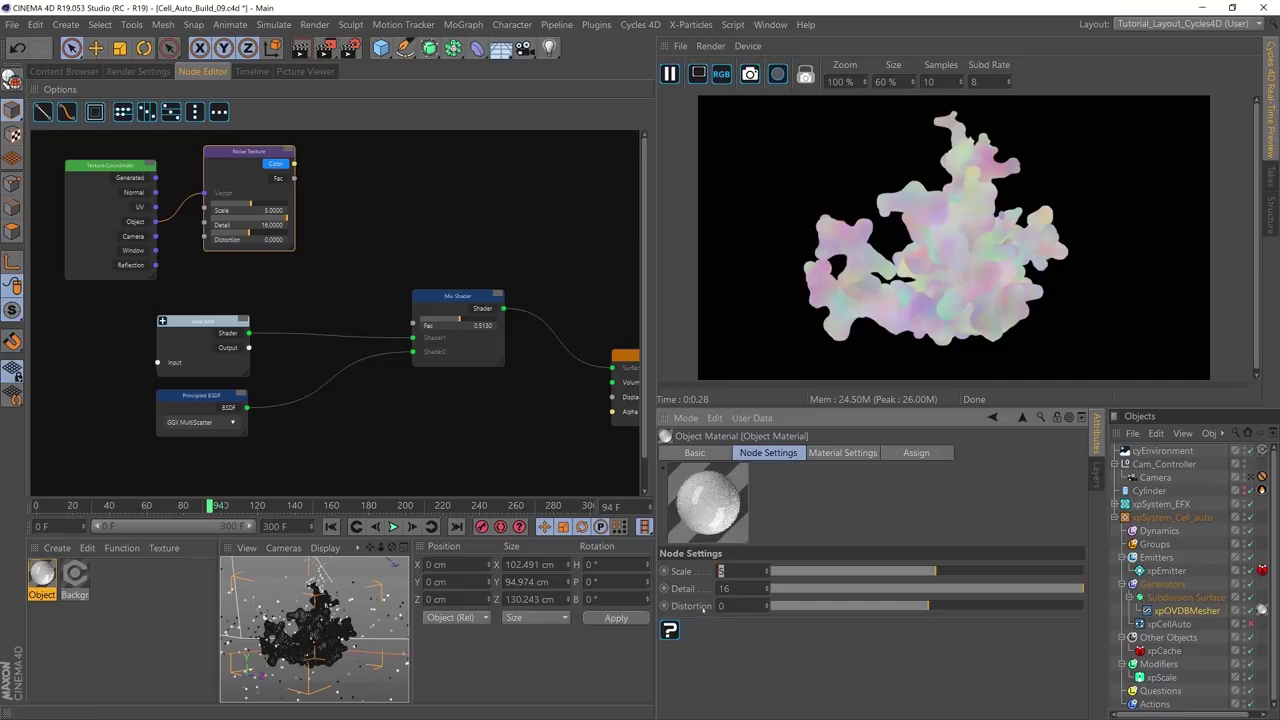
text(3)
key(Return)
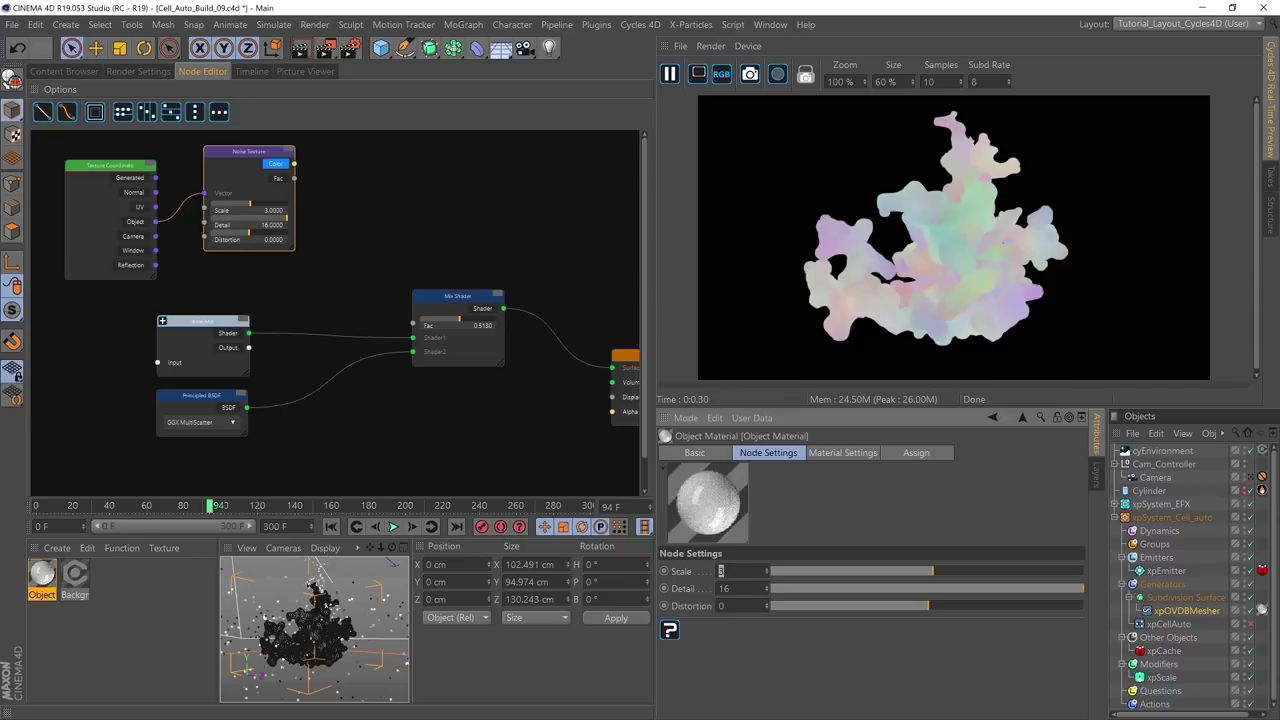
click(787, 530)
Step: Compare the Noise Texture's Fac and Color outputs in the render preview
drag(248, 151, 242, 155)
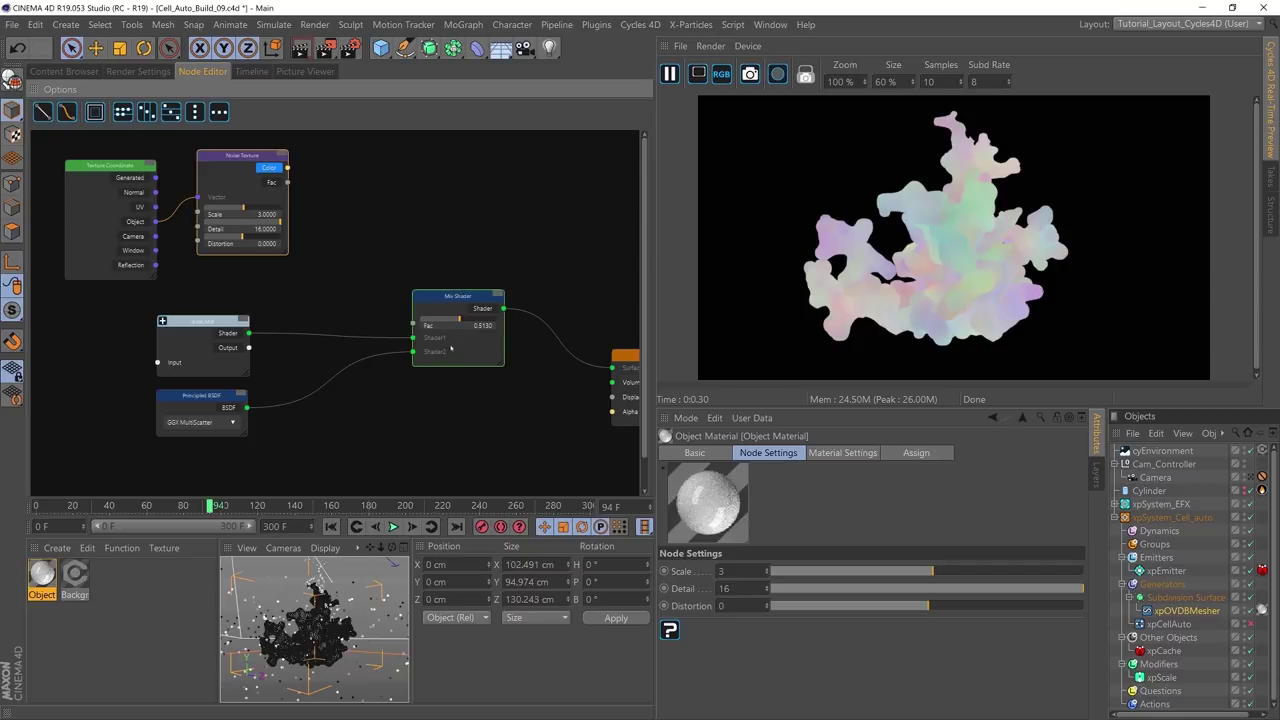
click(271, 182)
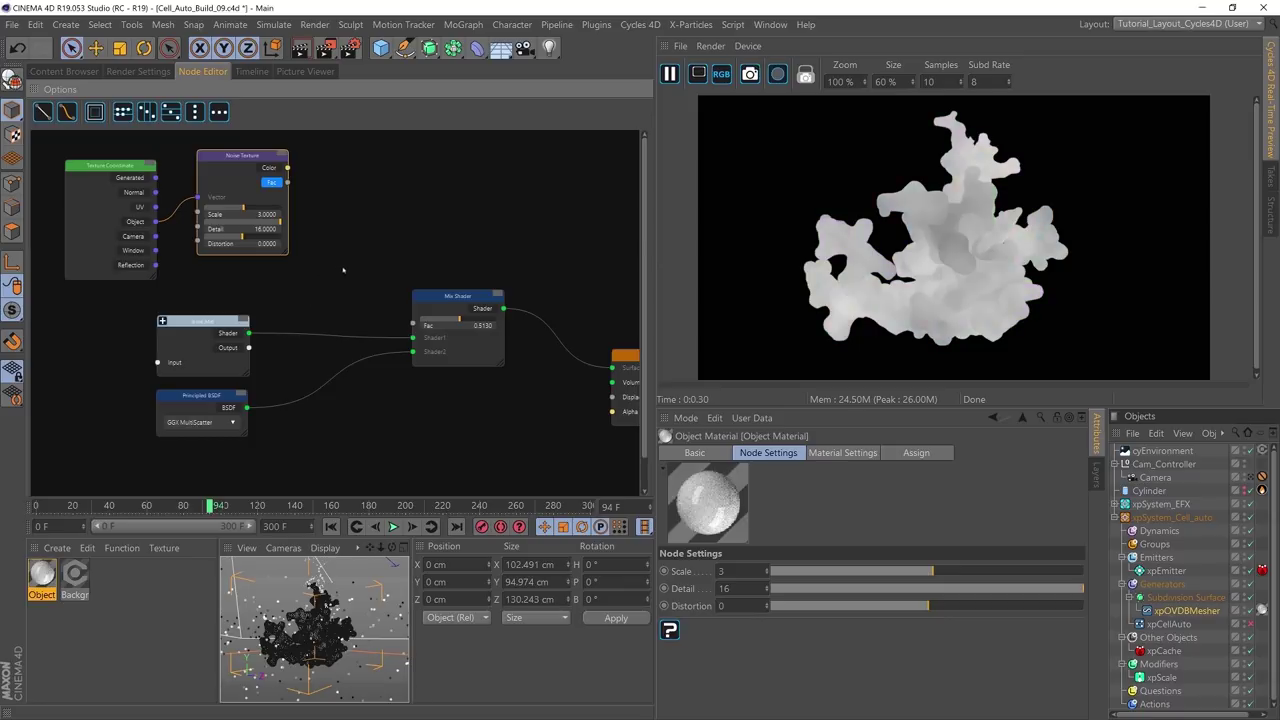
click(277, 170)
Step: Move the Texture Coordinate and Noise Texture nodes up and away from the Mix Shader to make room for more nodes
drag(228, 156, 211, 156)
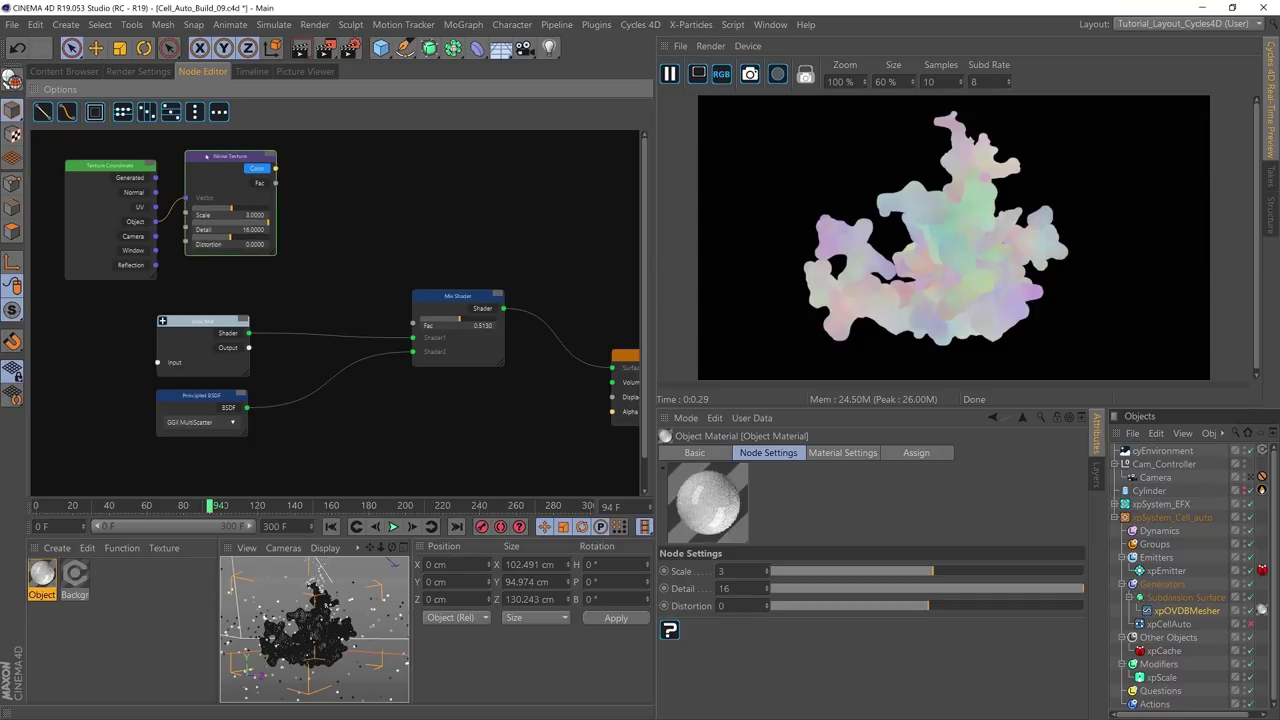
drag(110, 165, 80, 150)
drag(196, 152, 164, 143)
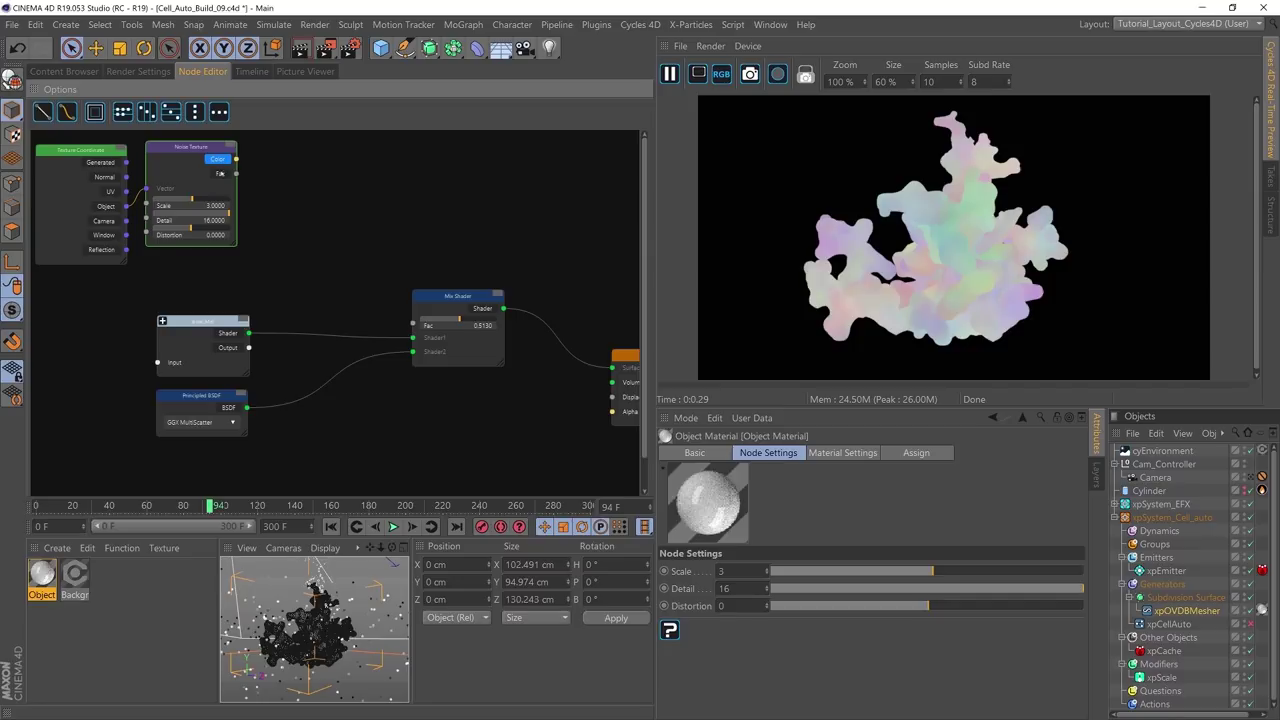
Step: Duplicate the Noise Texture beside the original and connect the original's Color output to the copy's Vector input
key(ctrl+c)
key(ctrl+v)
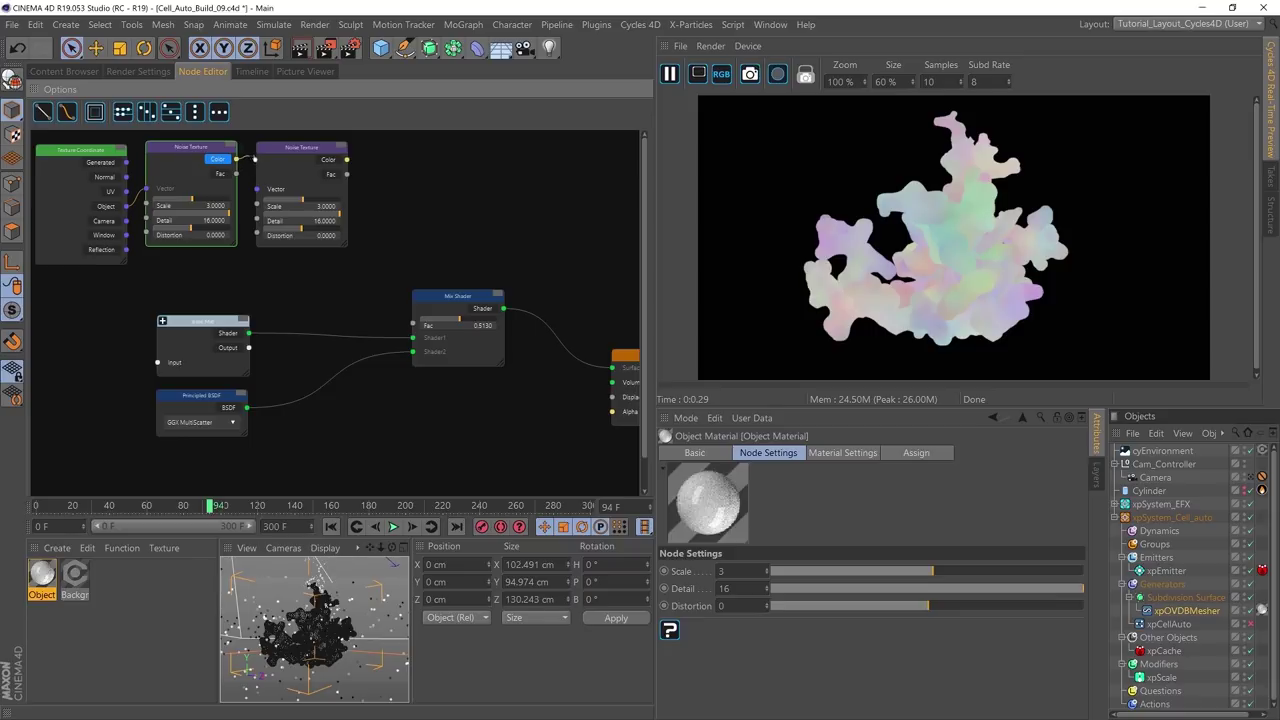
drag(236, 160, 258, 189)
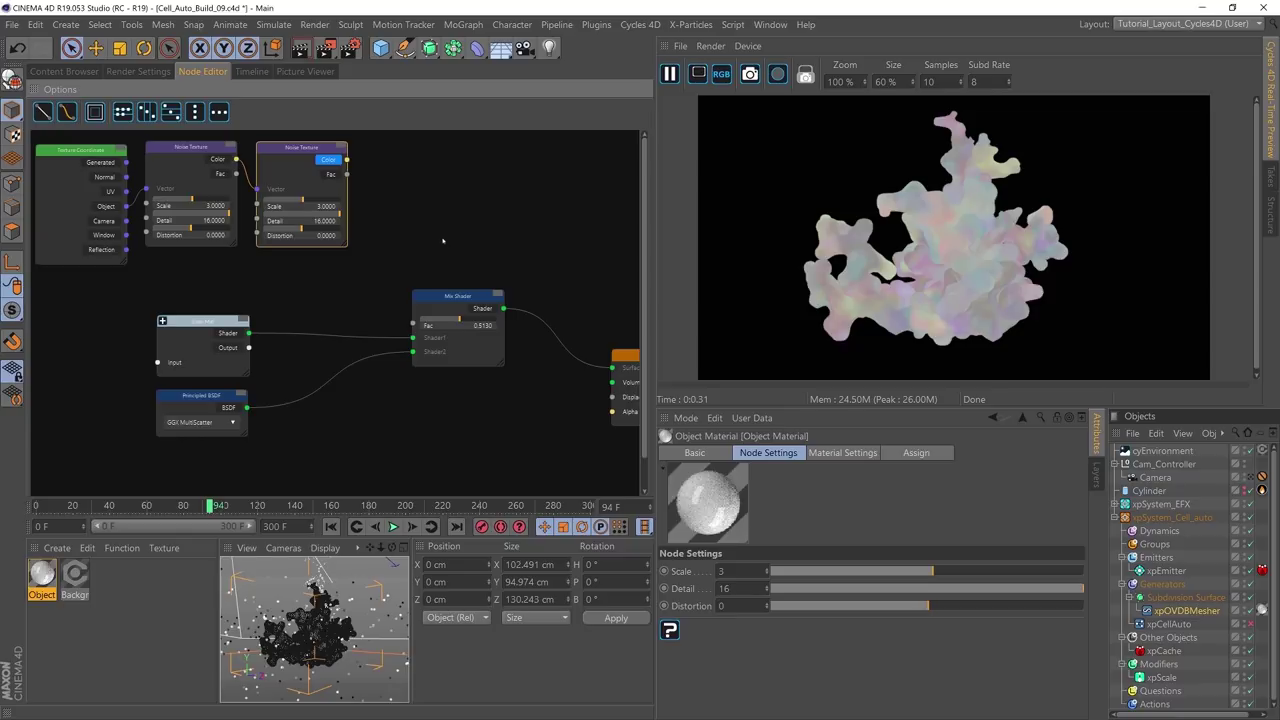
Step: Add a third copy of the Noise Texture fed by the second's Color output, and preview its Color and Fac outputs
ctrl+drag(303, 152, 367, 192)
click(441, 178)
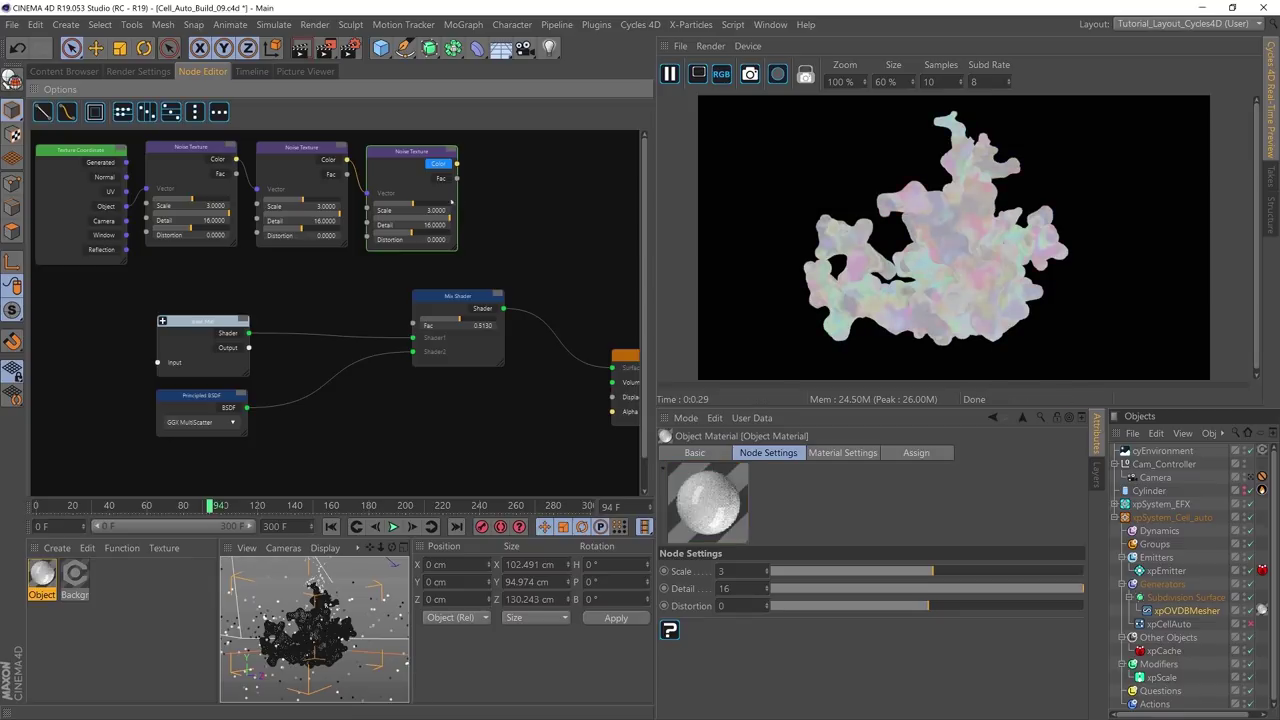
drag(393, 158, 385, 152)
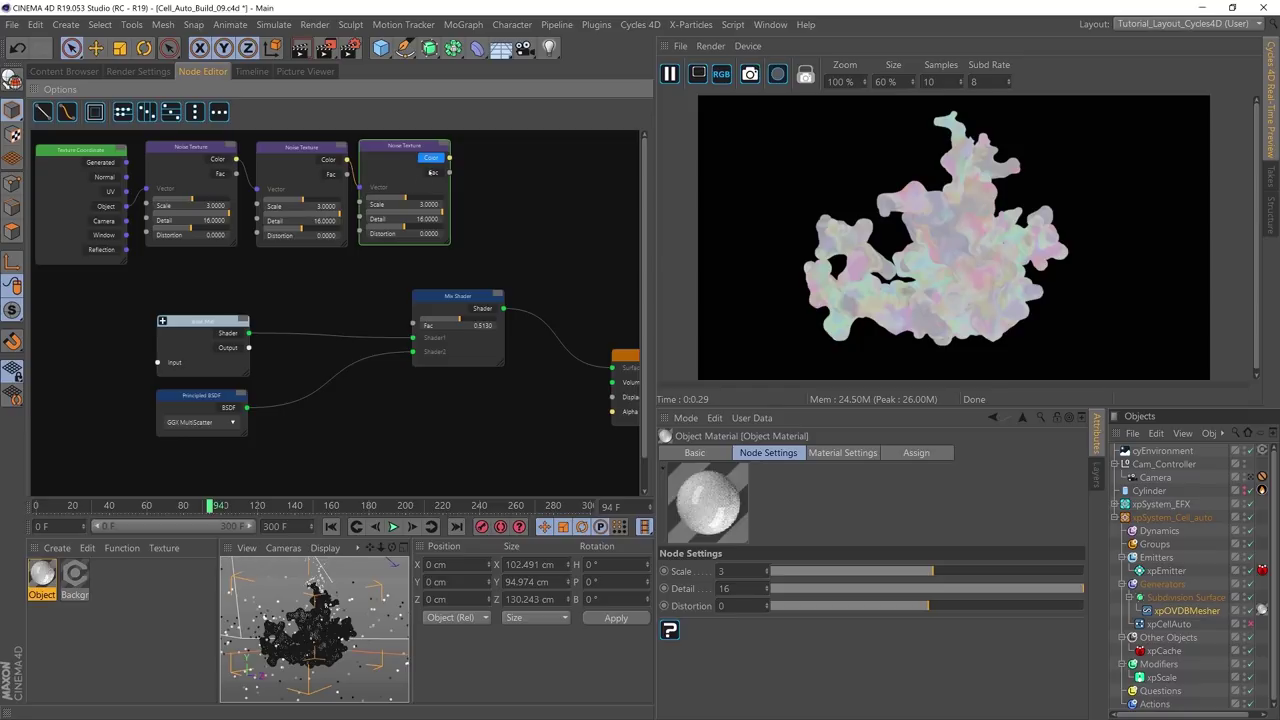
click(432, 172)
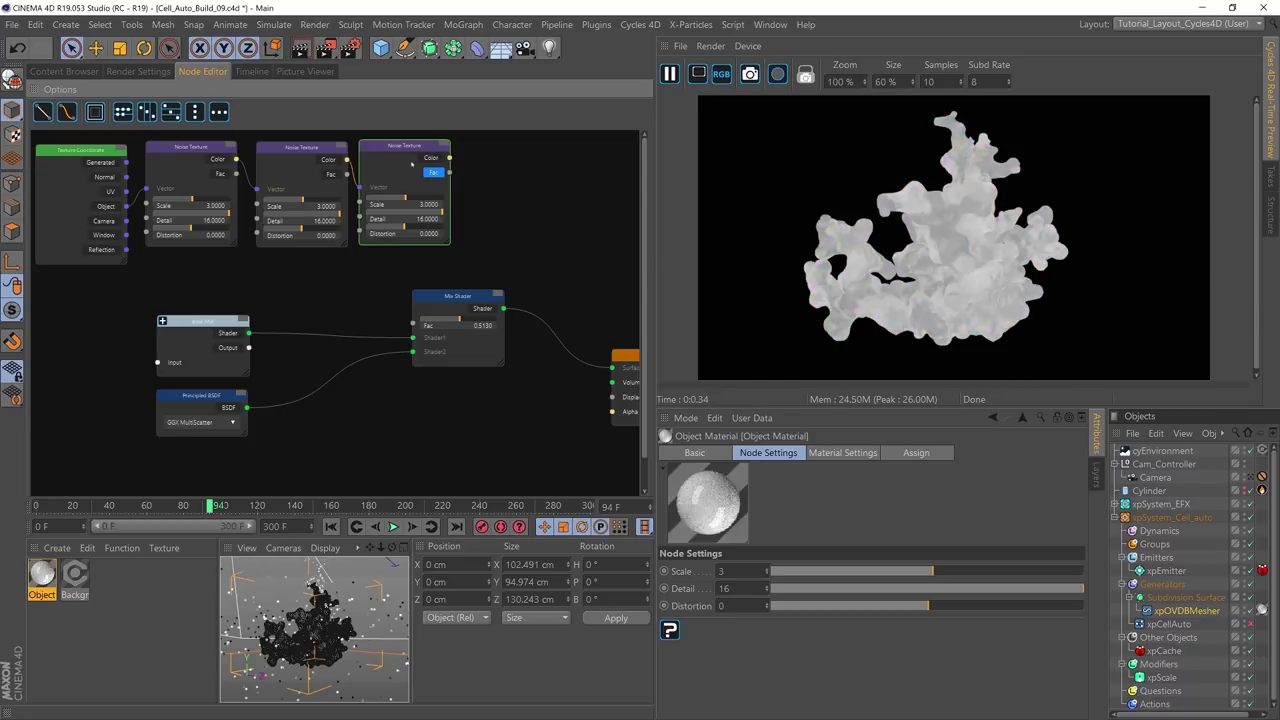
Step: Add a fourth Noise Texture copy driven by the third's Color output, and preview its Color and Fac outputs, the latter up close
ctrl+drag(403, 146, 466, 186)
click(531, 157)
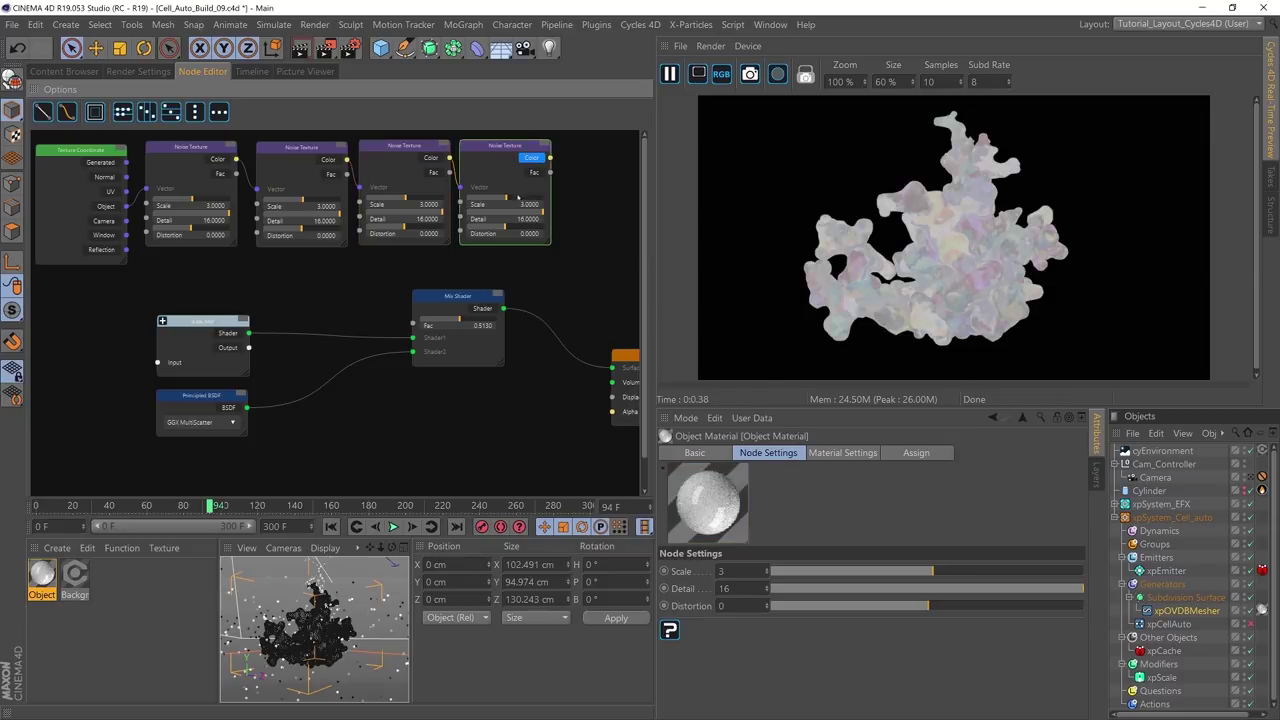
click(532, 173)
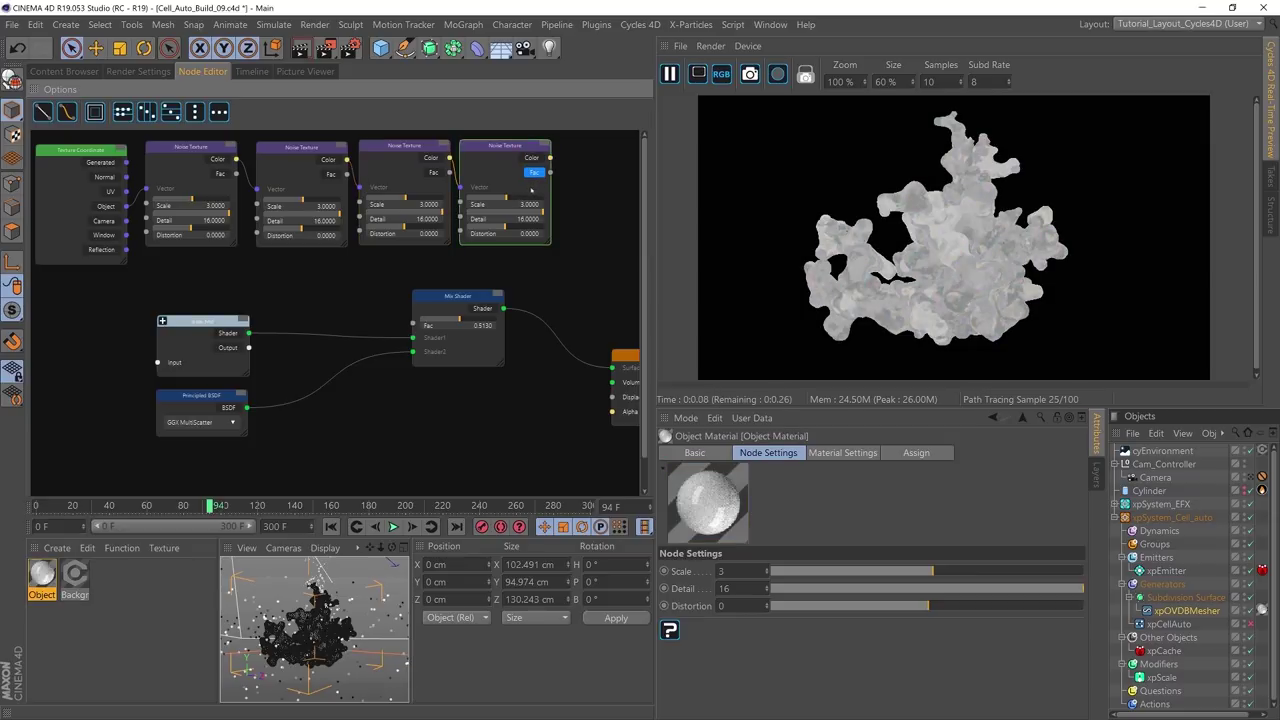
scroll(333, 617, up, 5)
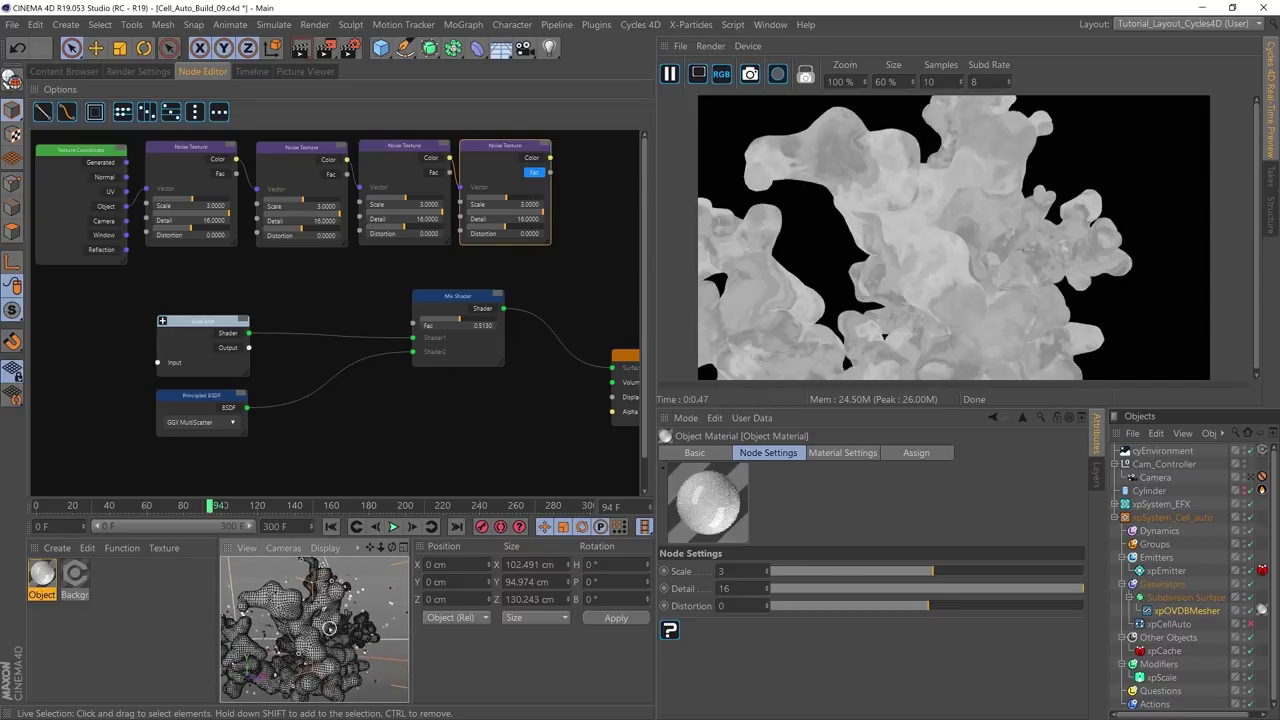
Step: Space the Texture Coordinate node and the four Noise Texture nodes closely together in one even row
drag(80, 150, 74, 150)
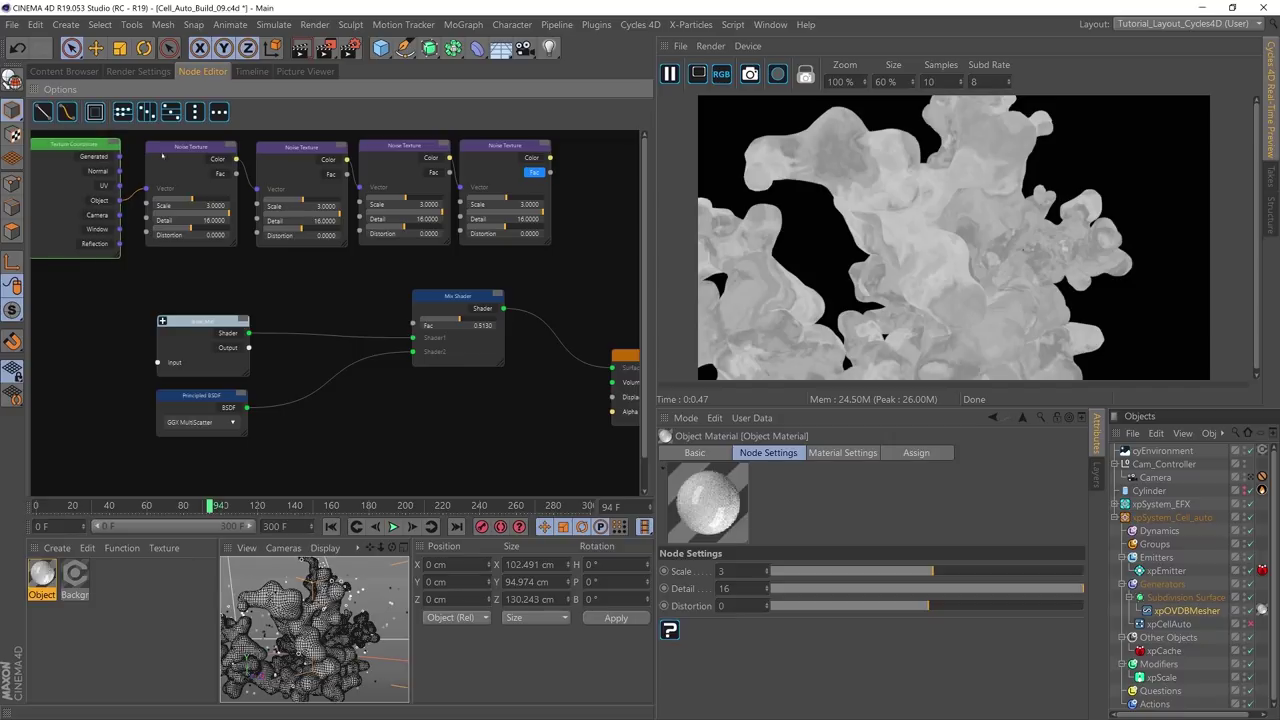
drag(190, 147, 172, 147)
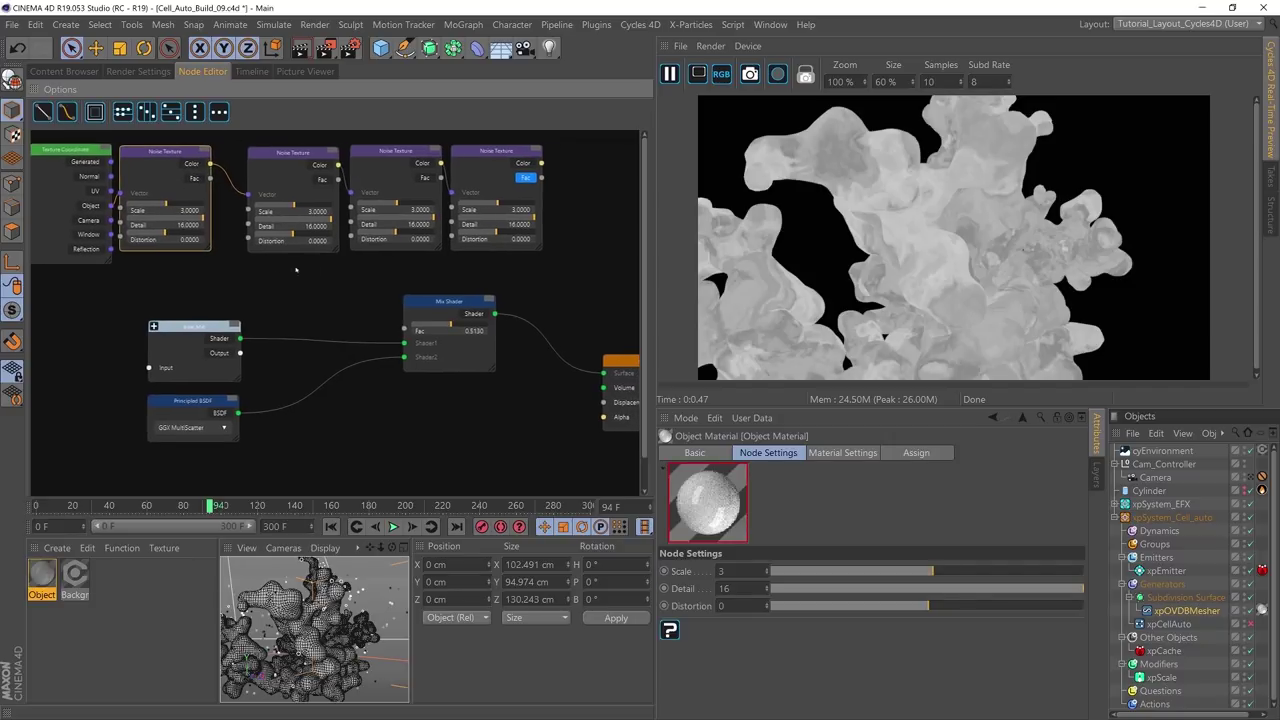
scroll(275, 258, down, 5)
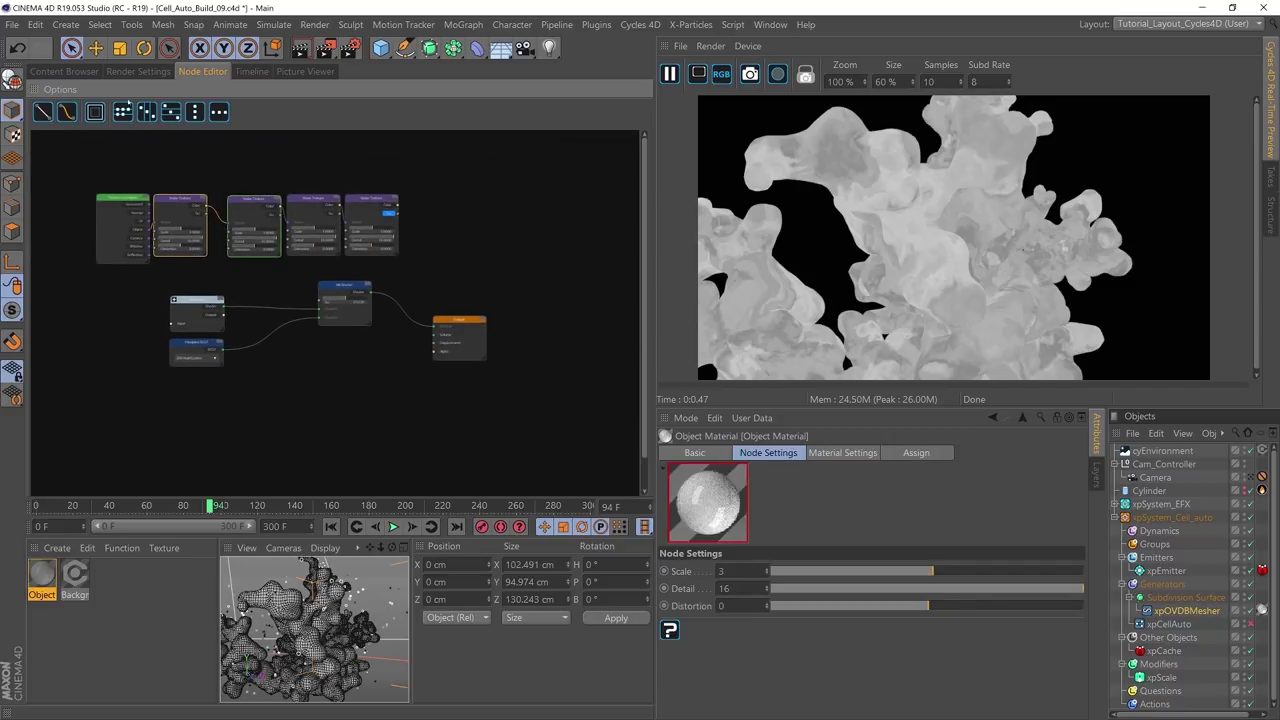
drag(258, 200, 284, 200)
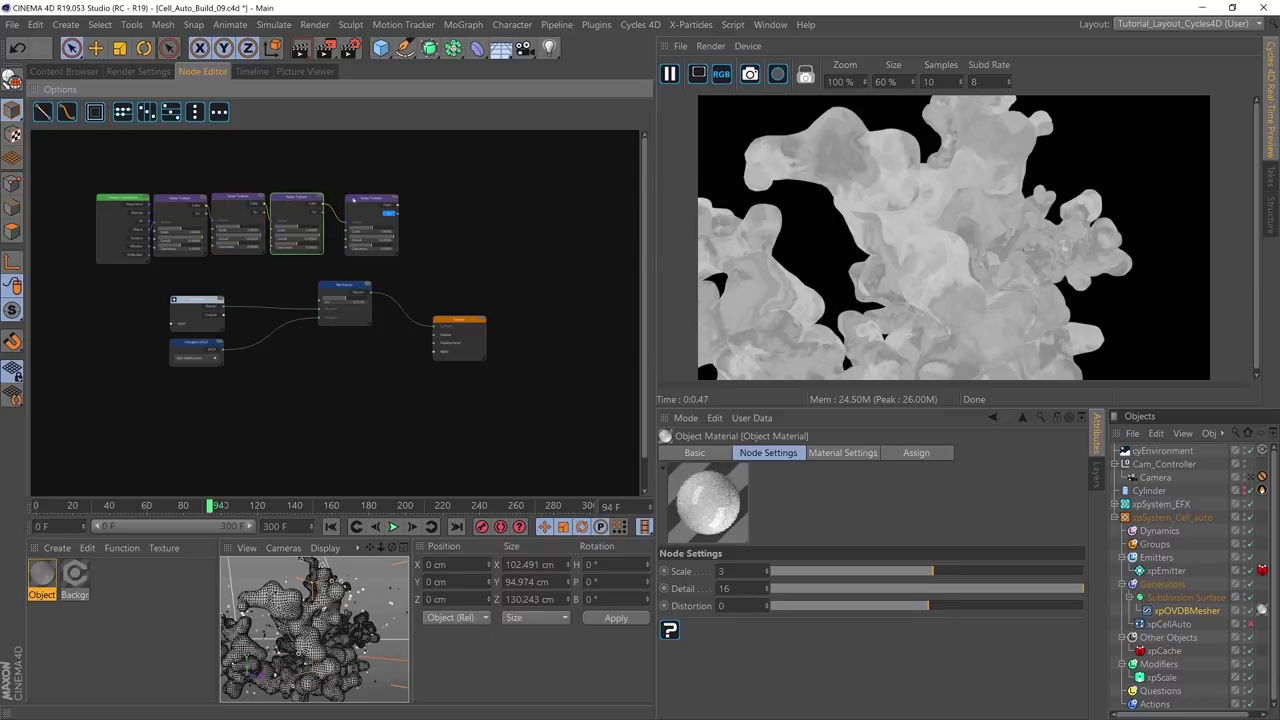
drag(368, 197, 351, 197)
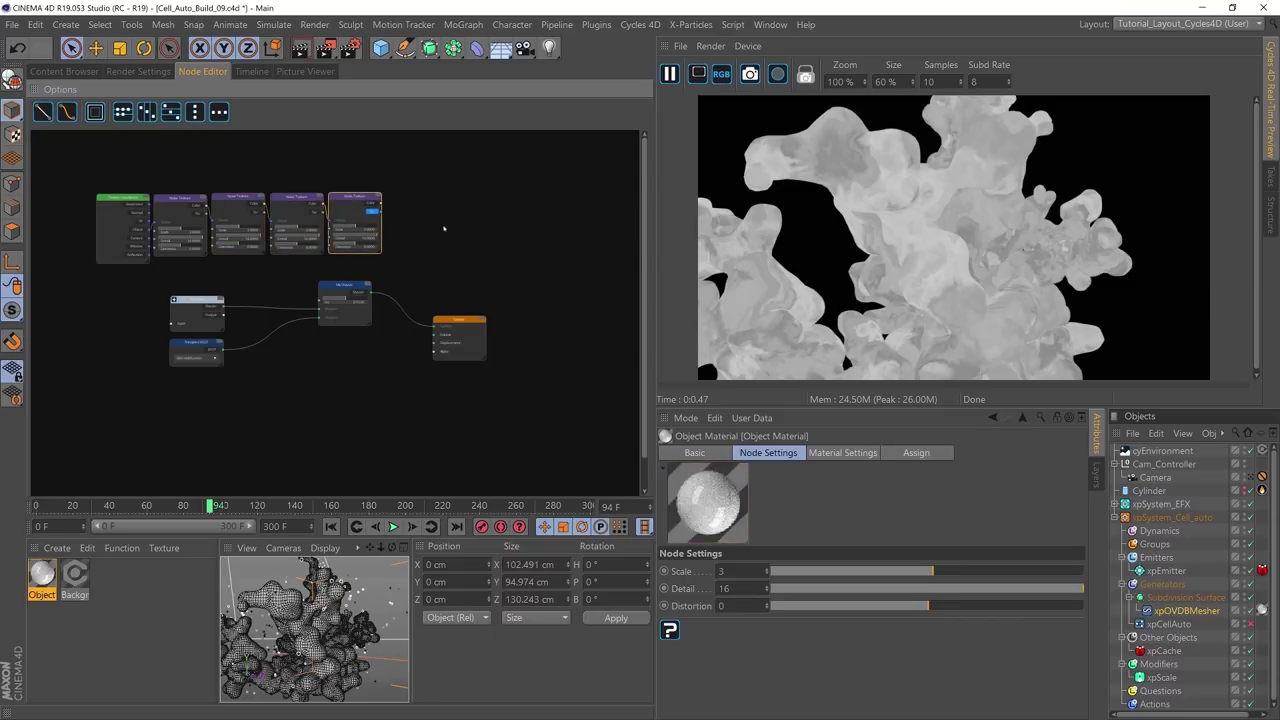
Step: Add a Color Ramp after the fourth Noise Texture, feed it from that texture's Fac output, and preview the ramp's Color output
right_click(397, 208)
mouse_move(450, 456)
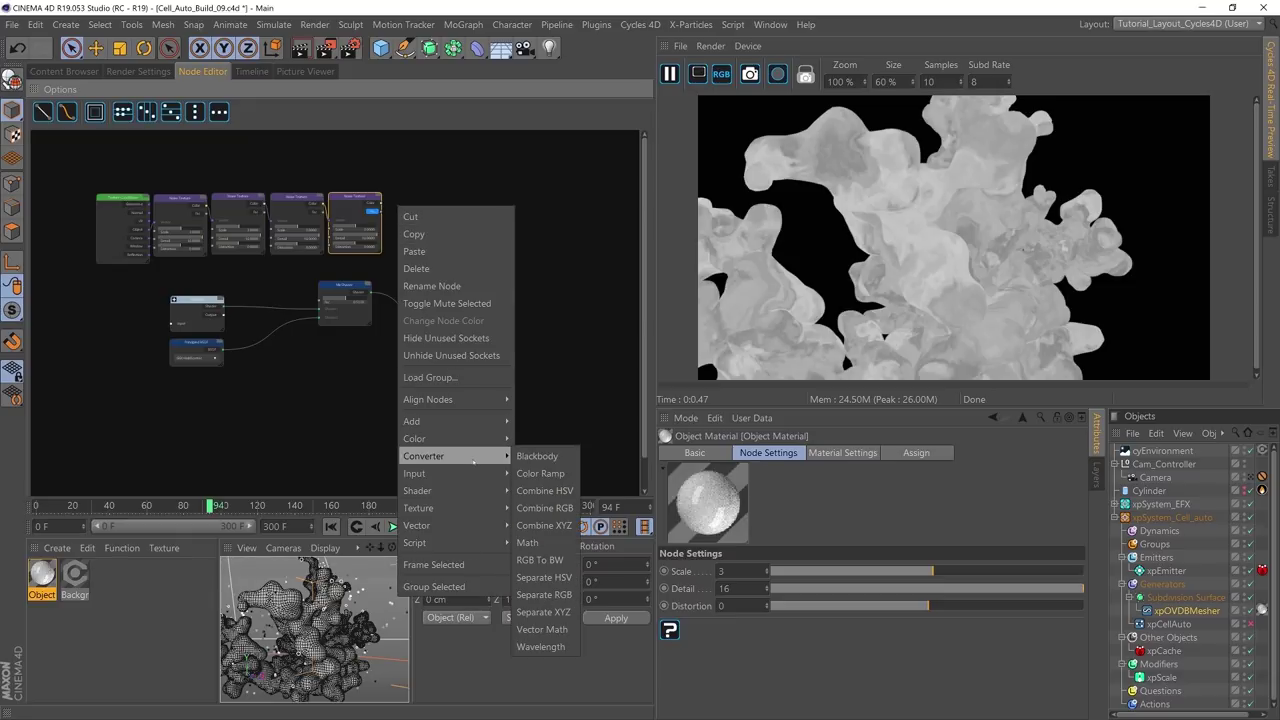
click(538, 473)
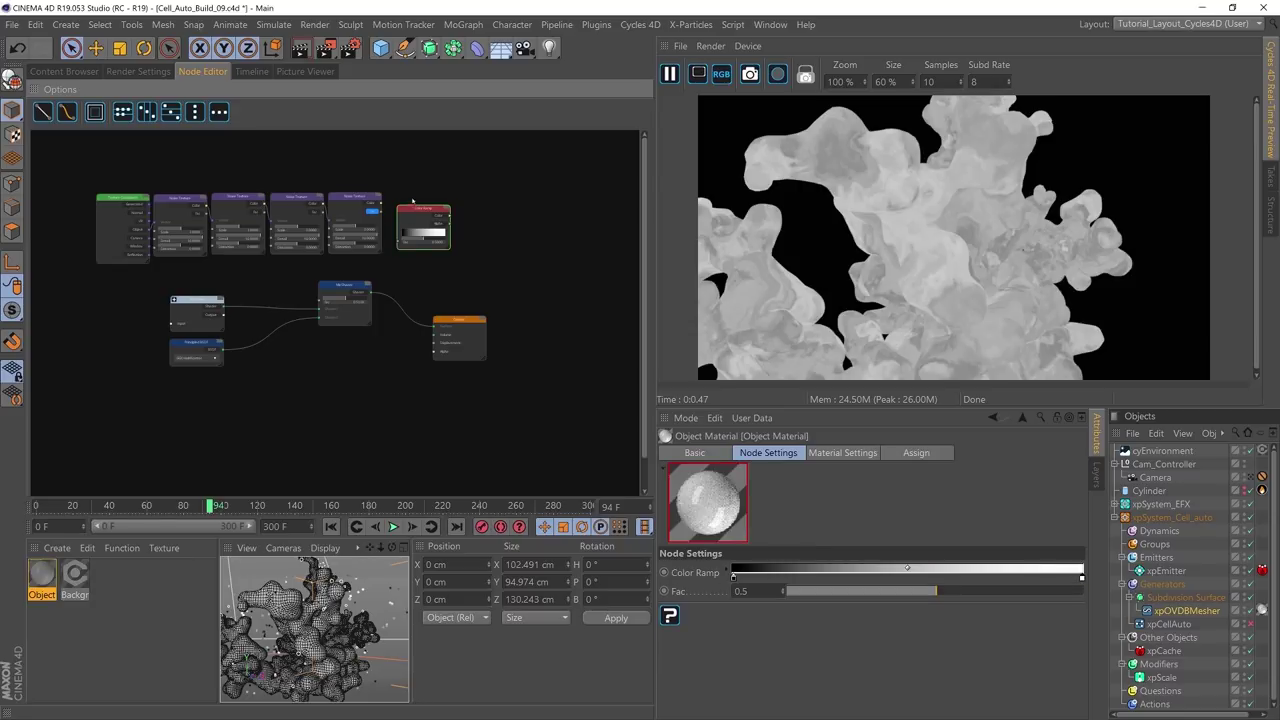
mouse_move(411, 206)
mouse_down()
mouse_move(413, 191)
mouse_move(401, 228)
mouse_up()
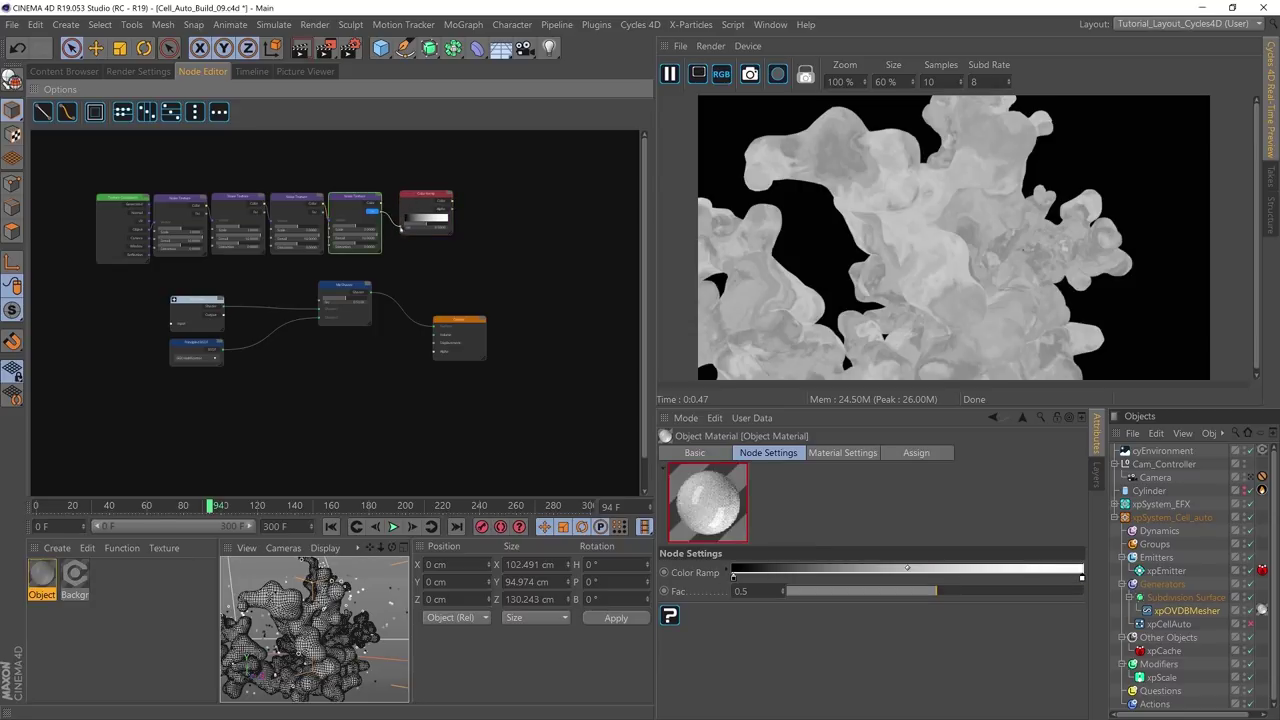
click(441, 205)
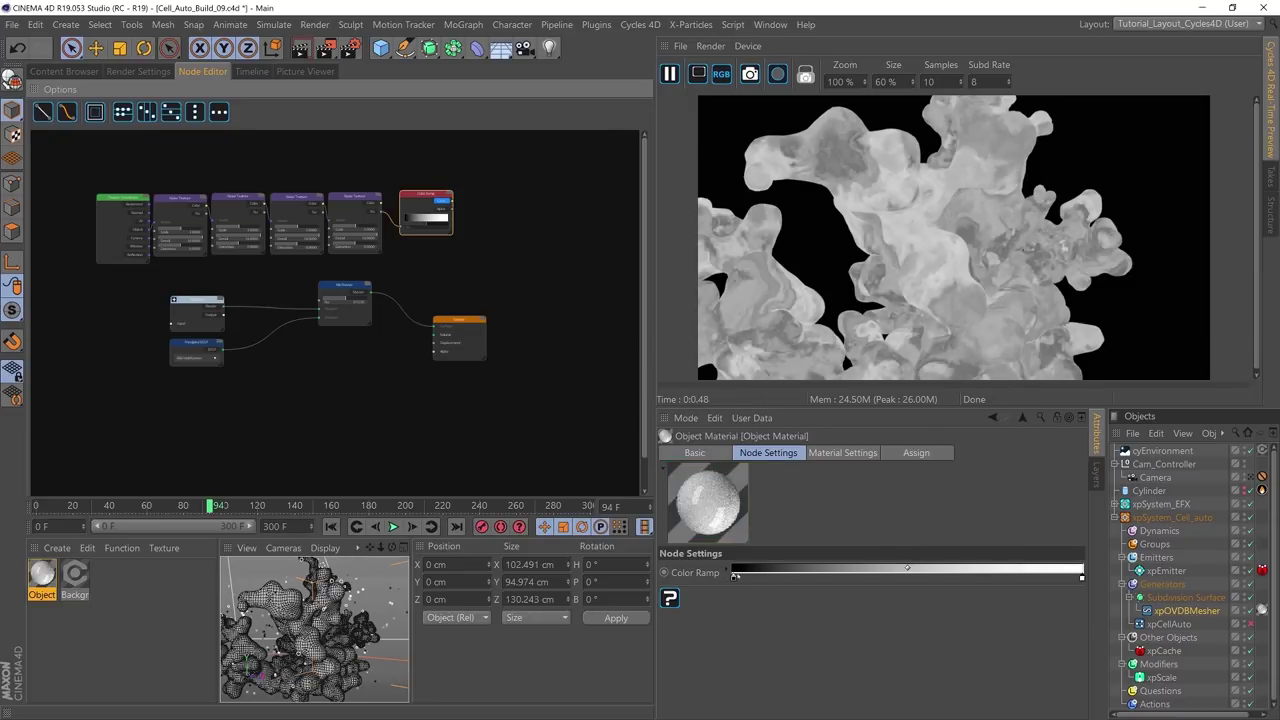
Step: Raise the Color Ramp's contrast by moving the black knot to about 30% and the white knot to about 72%
drag(736, 577, 793, 577)
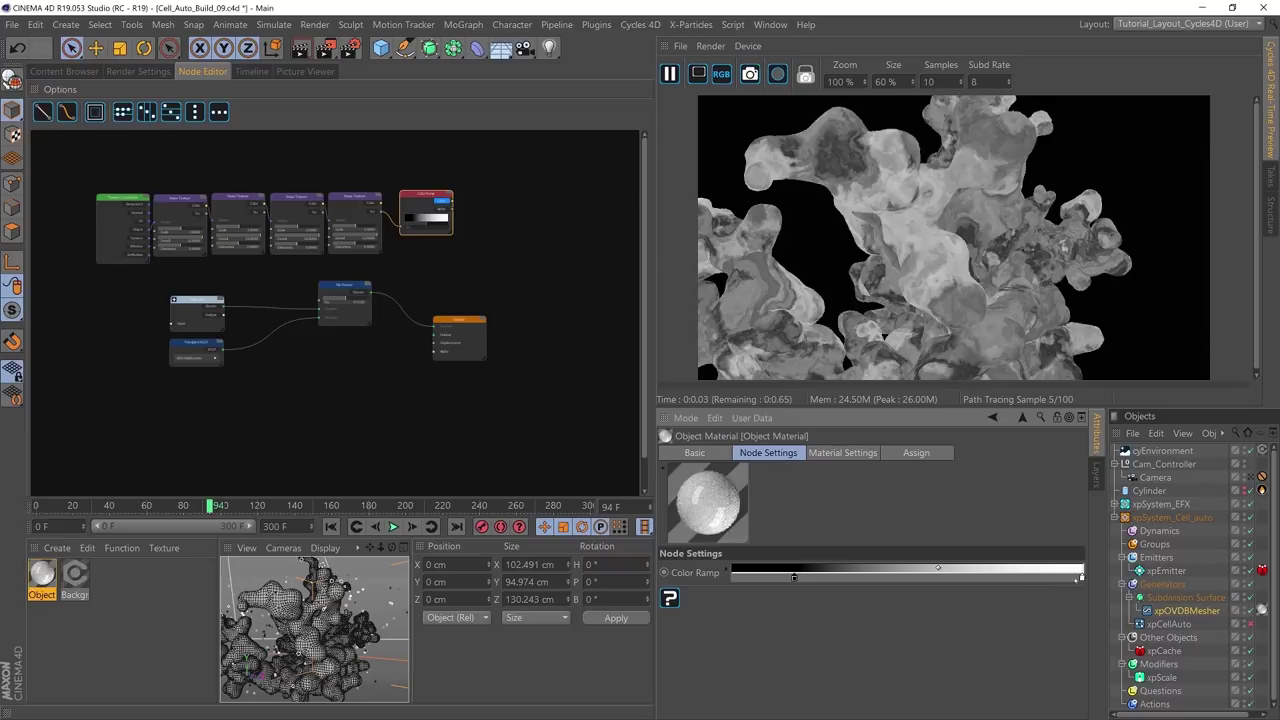
drag(1080, 578, 1042, 578)
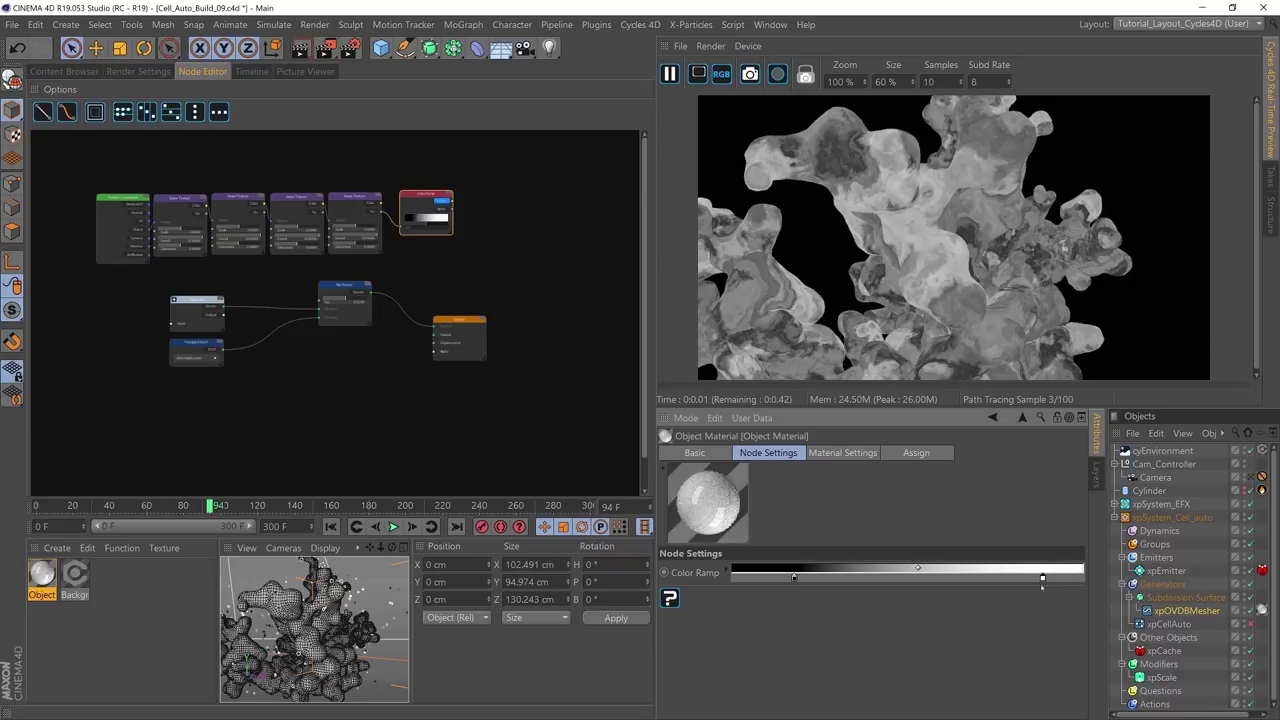
drag(794, 577, 831, 578)
drag(1042, 578, 1082, 578)
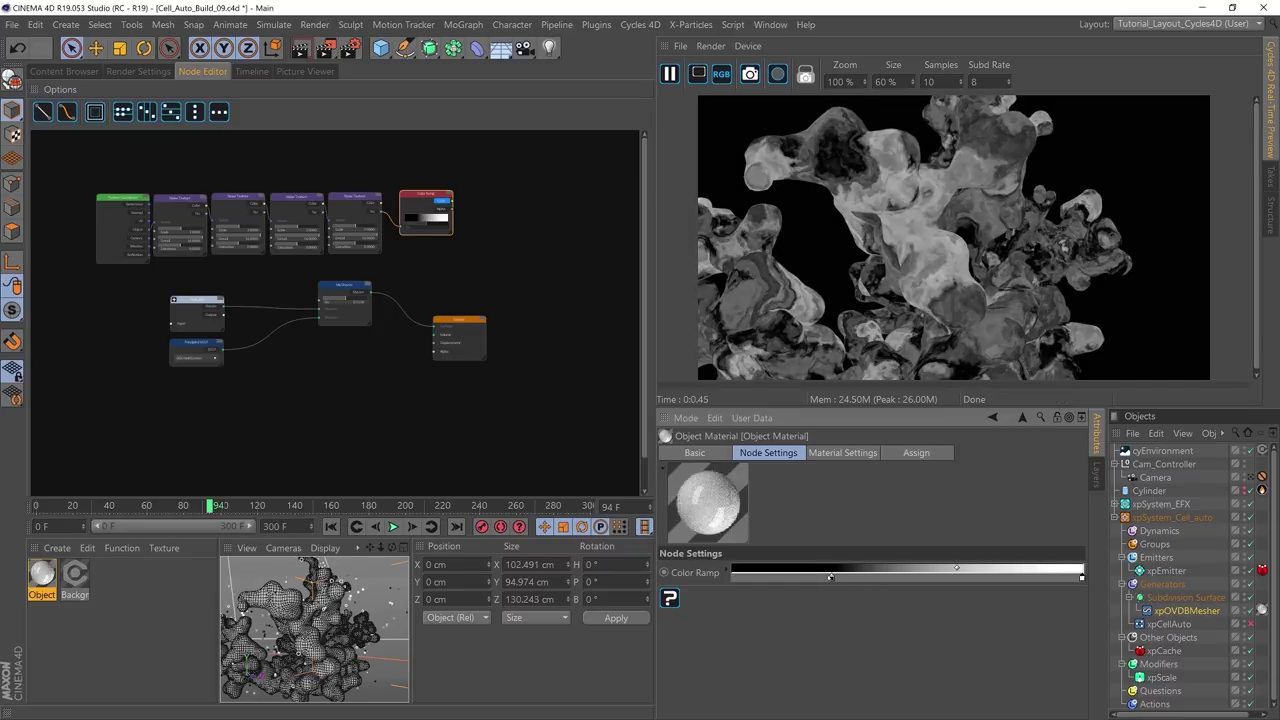
drag(830, 577, 840, 578)
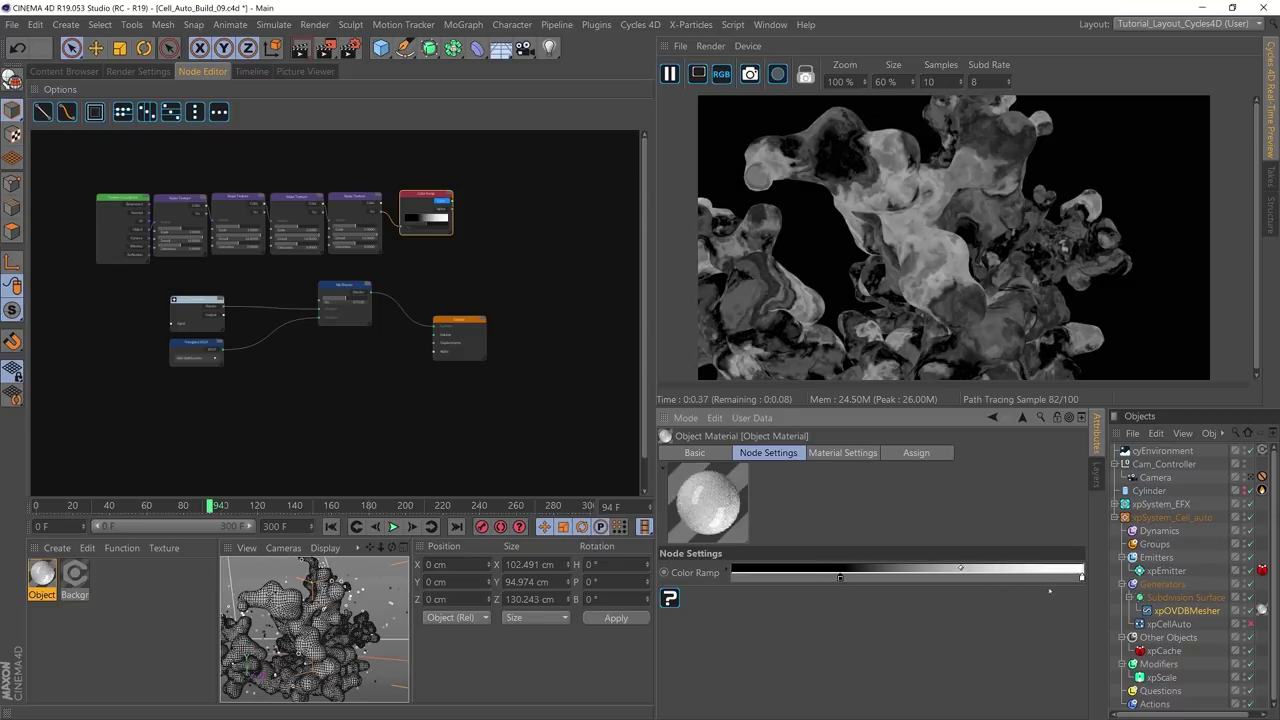
drag(1082, 578, 985, 578)
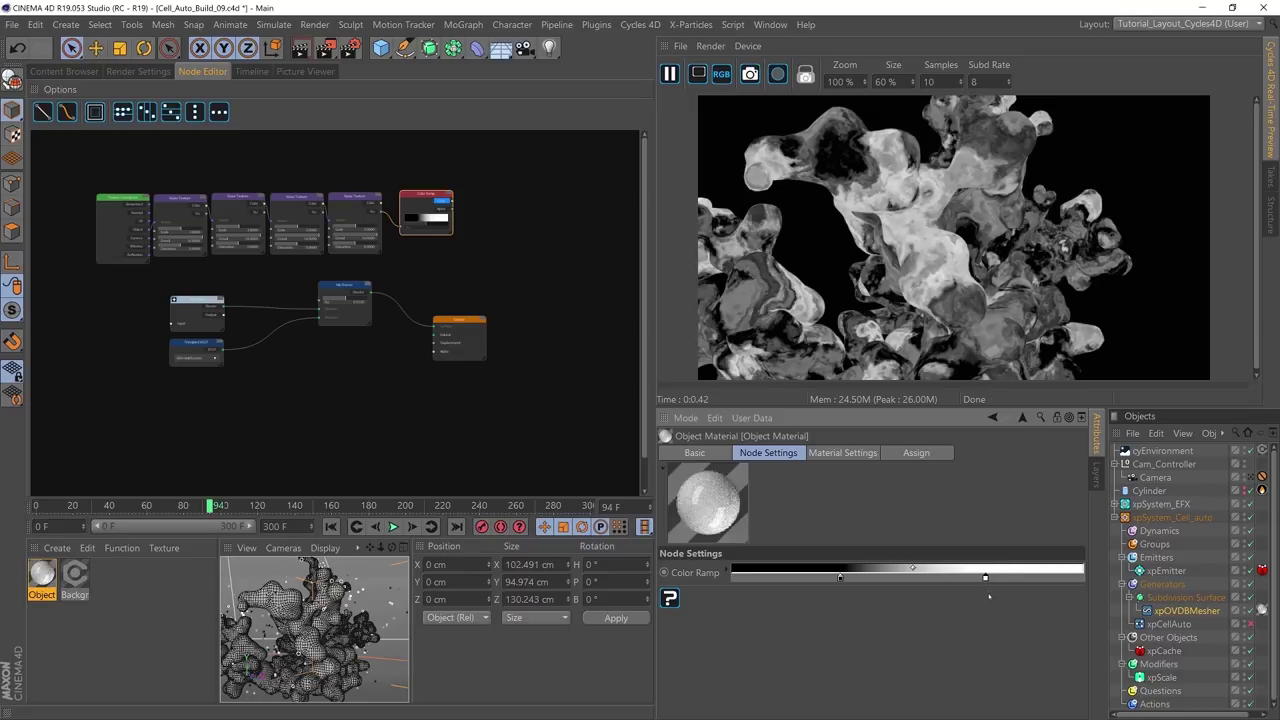
mouse_move(337, 630)
alt+mouse_down()
mouse_move(320, 595)
mouse_move(330, 628)
mouse_move(376, 632)
mouse_move(353, 626)
alt+mouse_up()
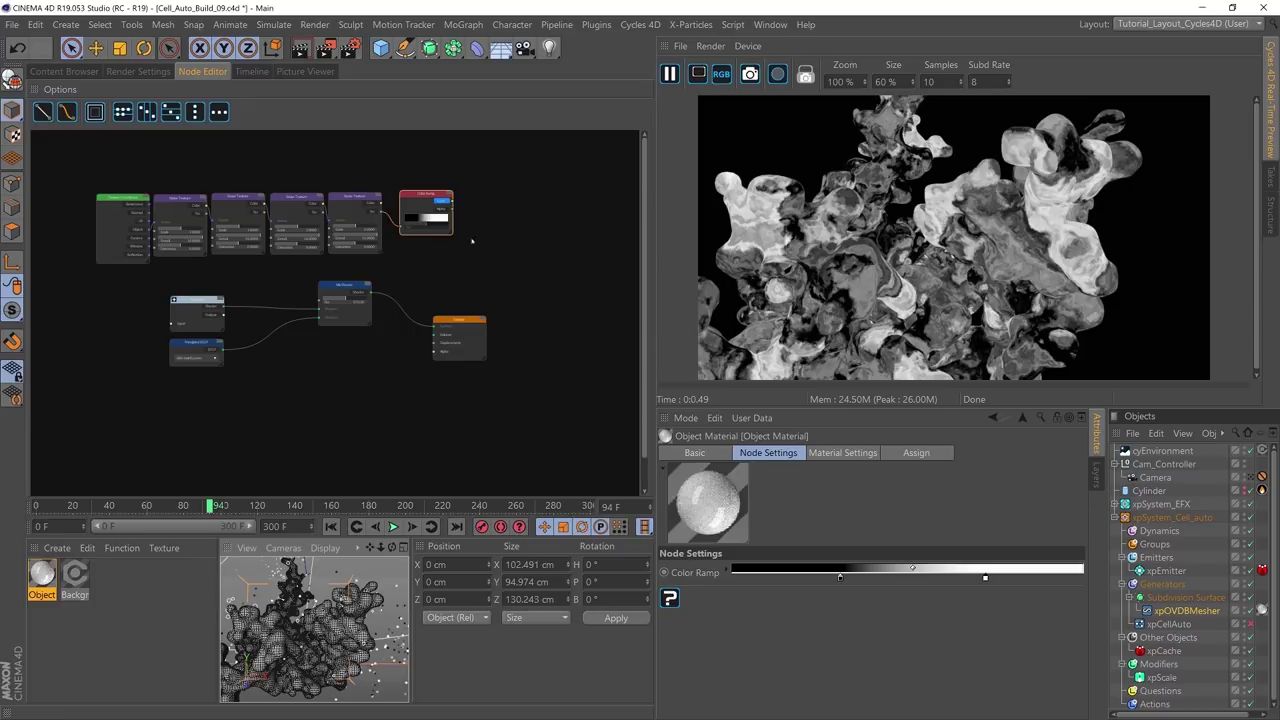
Step: Connect the Color Ramp's Color output to the Mix Shader's Fac input and inspect the gold blend up close and from afar
drag(452, 202, 319, 299)
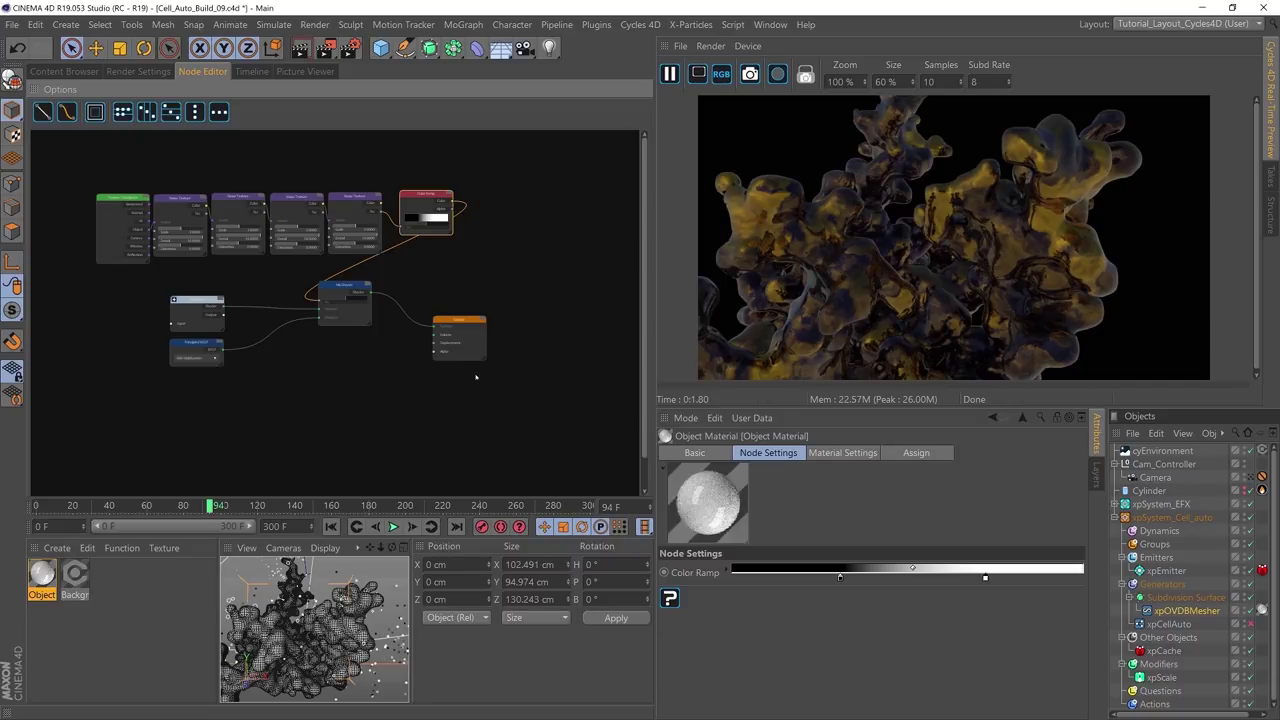
scroll(357, 616, up, 5)
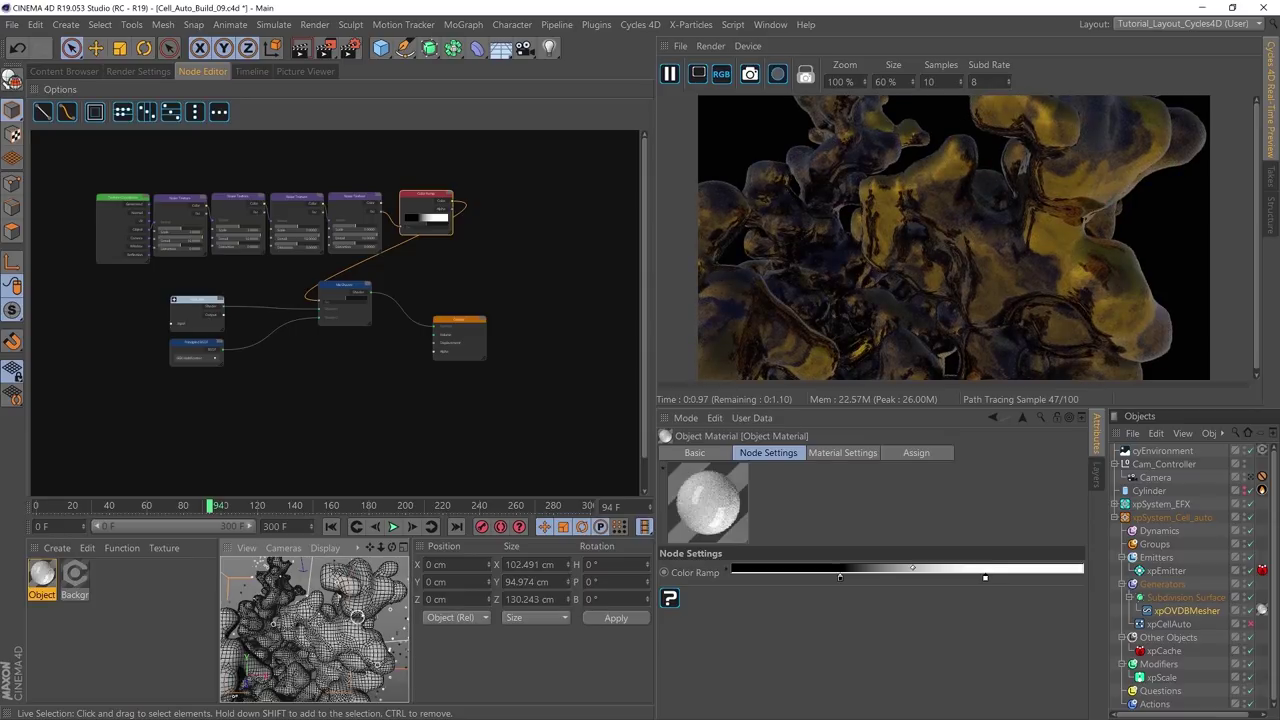
alt+drag(357, 616, 347, 611)
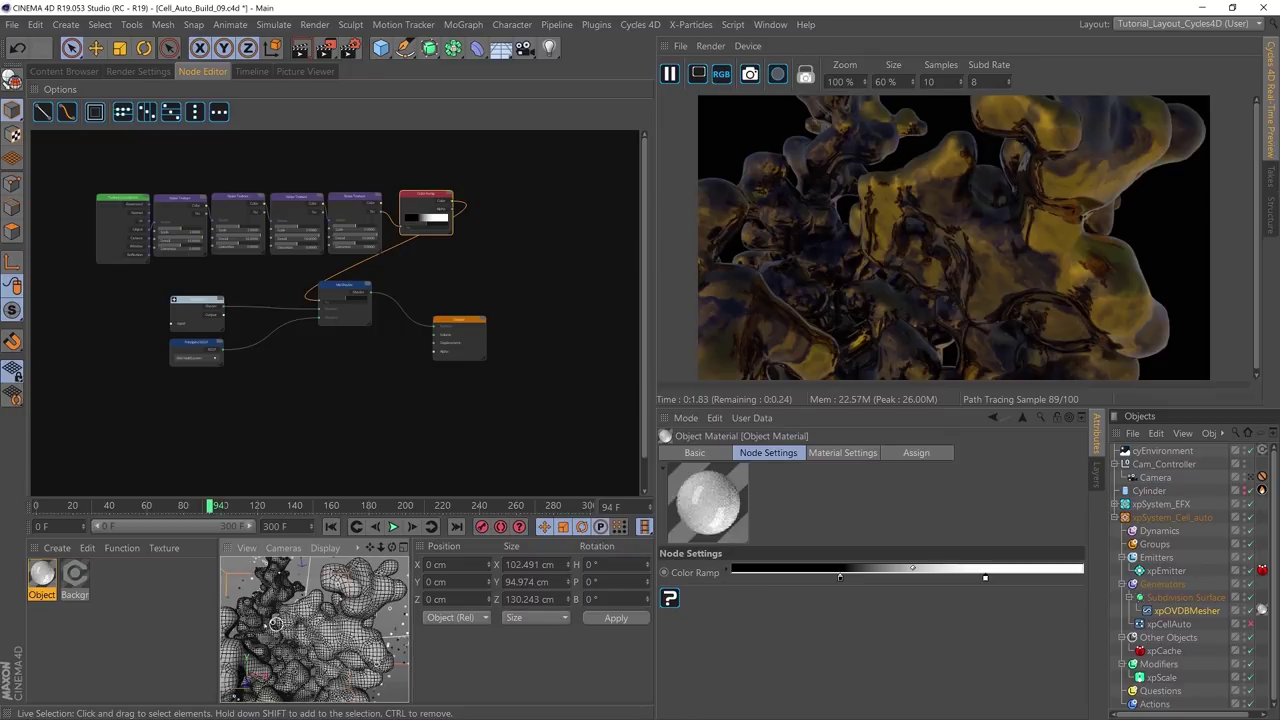
scroll(284, 622, up, 4)
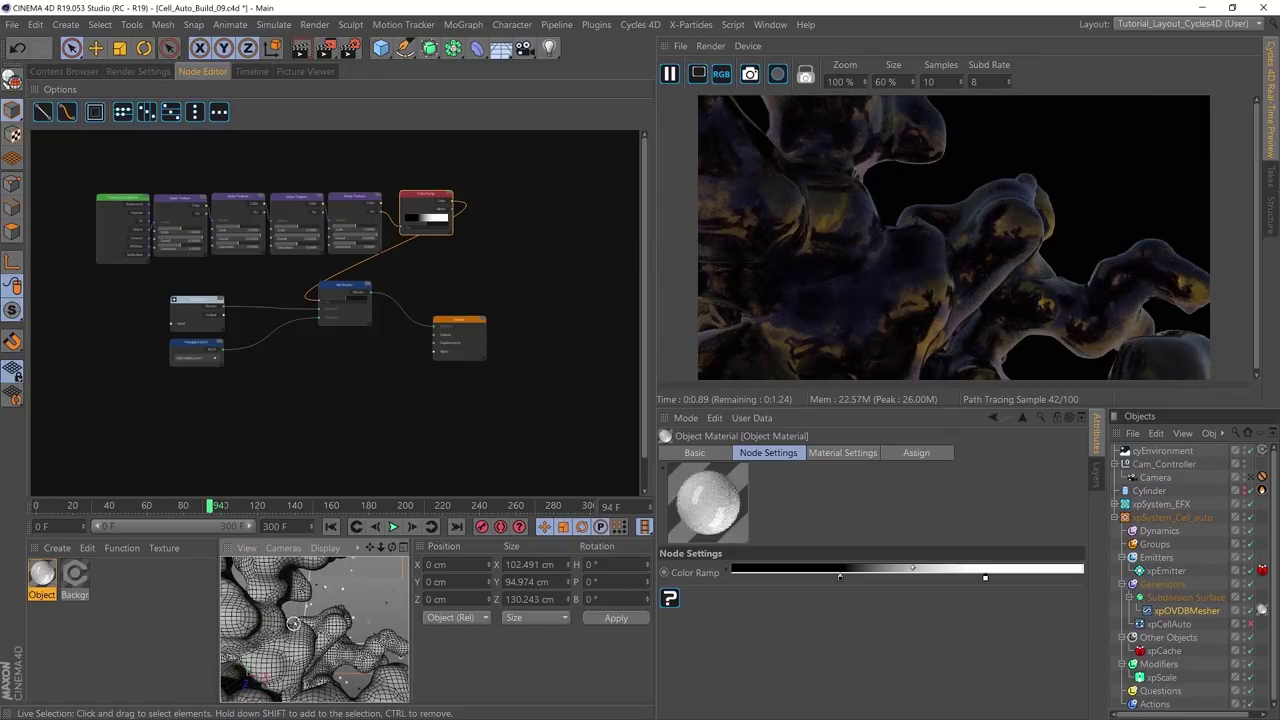
scroll(287, 621, down, 6)
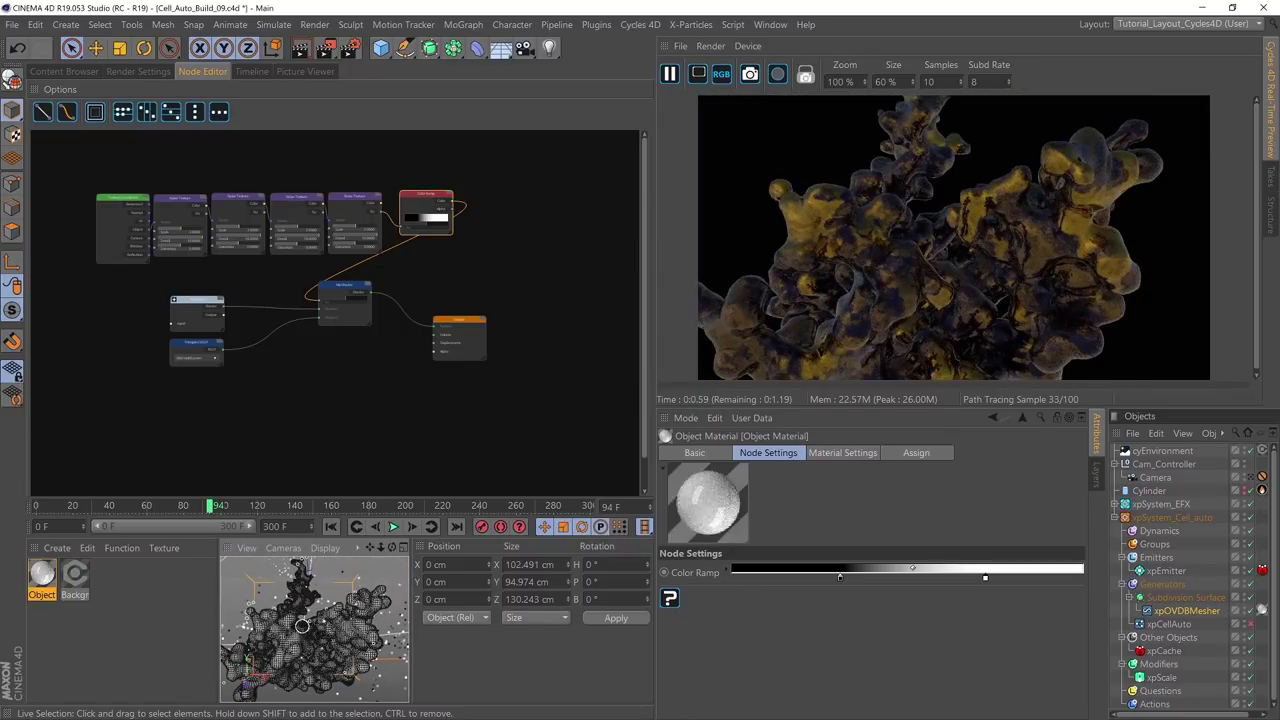
scroll(298, 632, down, 3)
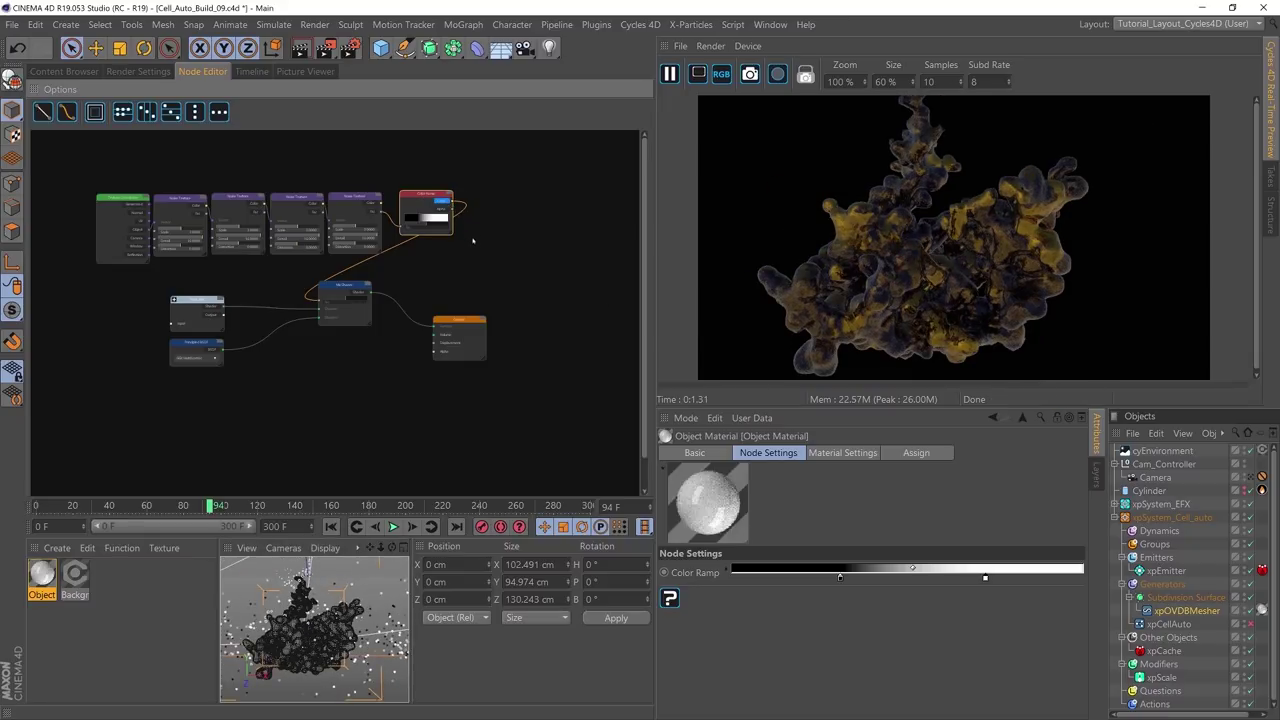
Step: Insert a copy of the Color Ramp between the first ramp and the Mix Shader's Fac, with its black knot at about 53%
drag(429, 195, 321, 300)
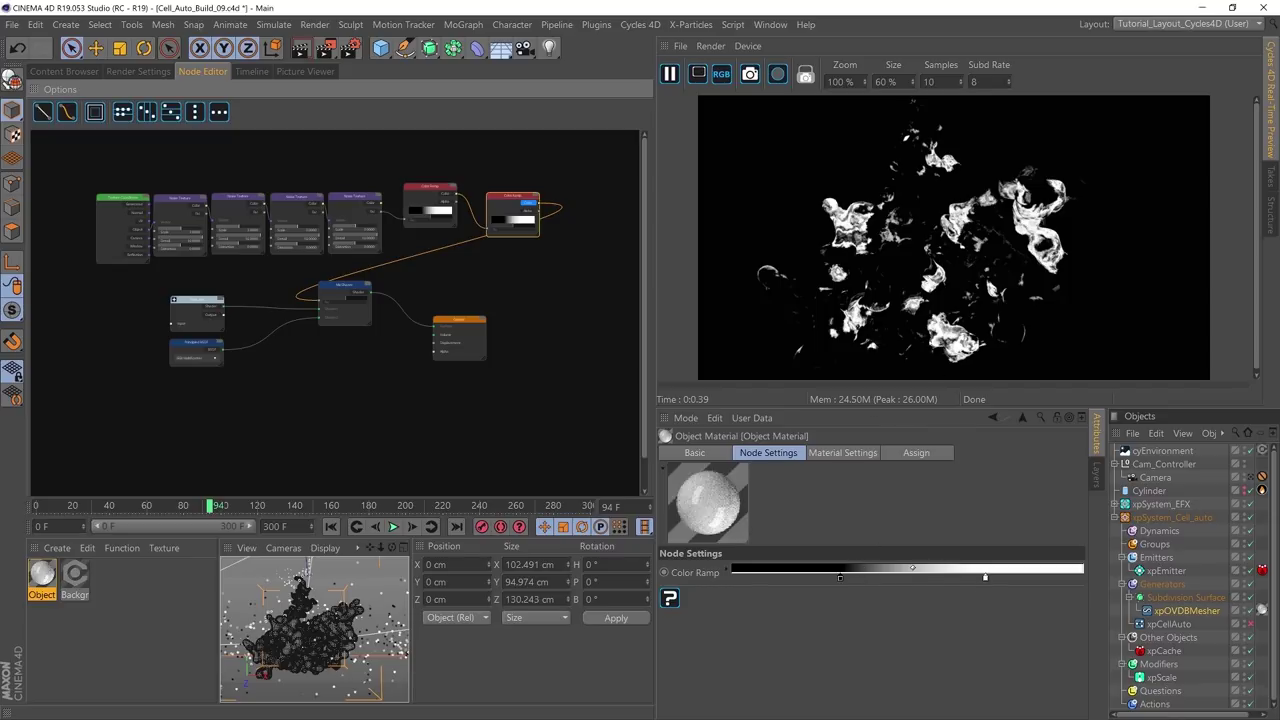
drag(840, 578, 919, 578)
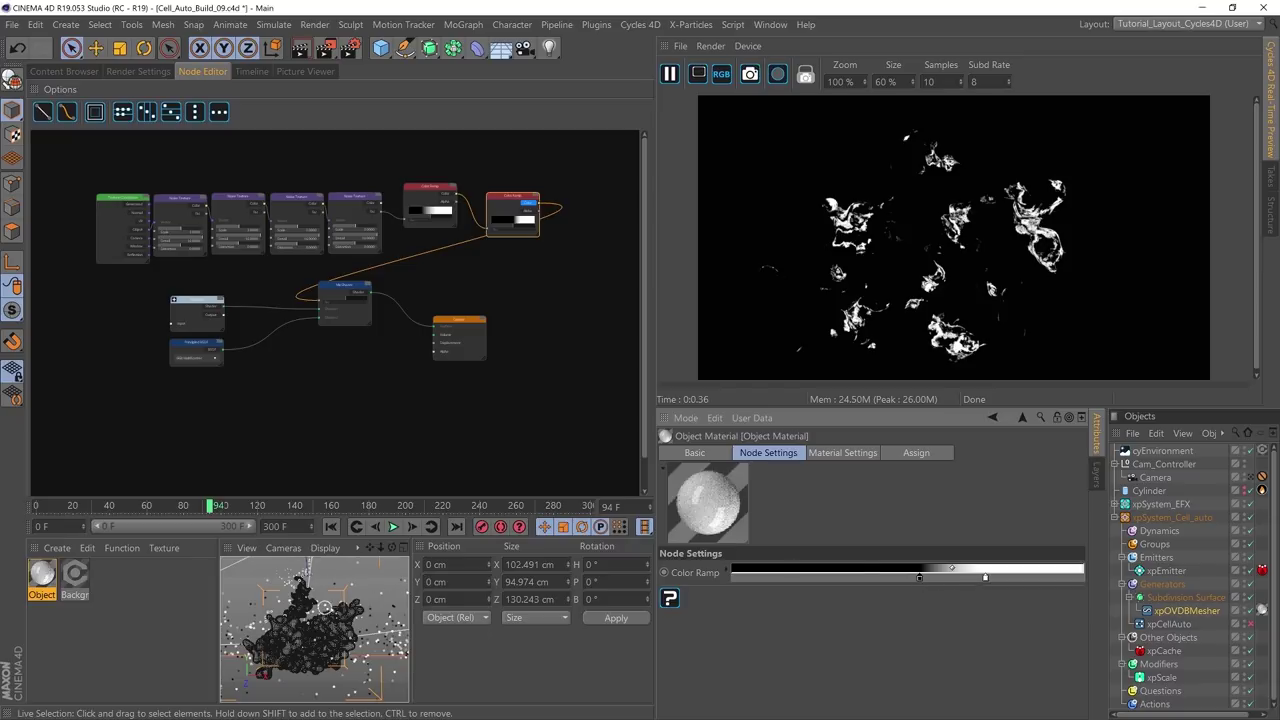
alt+drag(320, 615, 362, 611)
scroll(362, 611, up, 5)
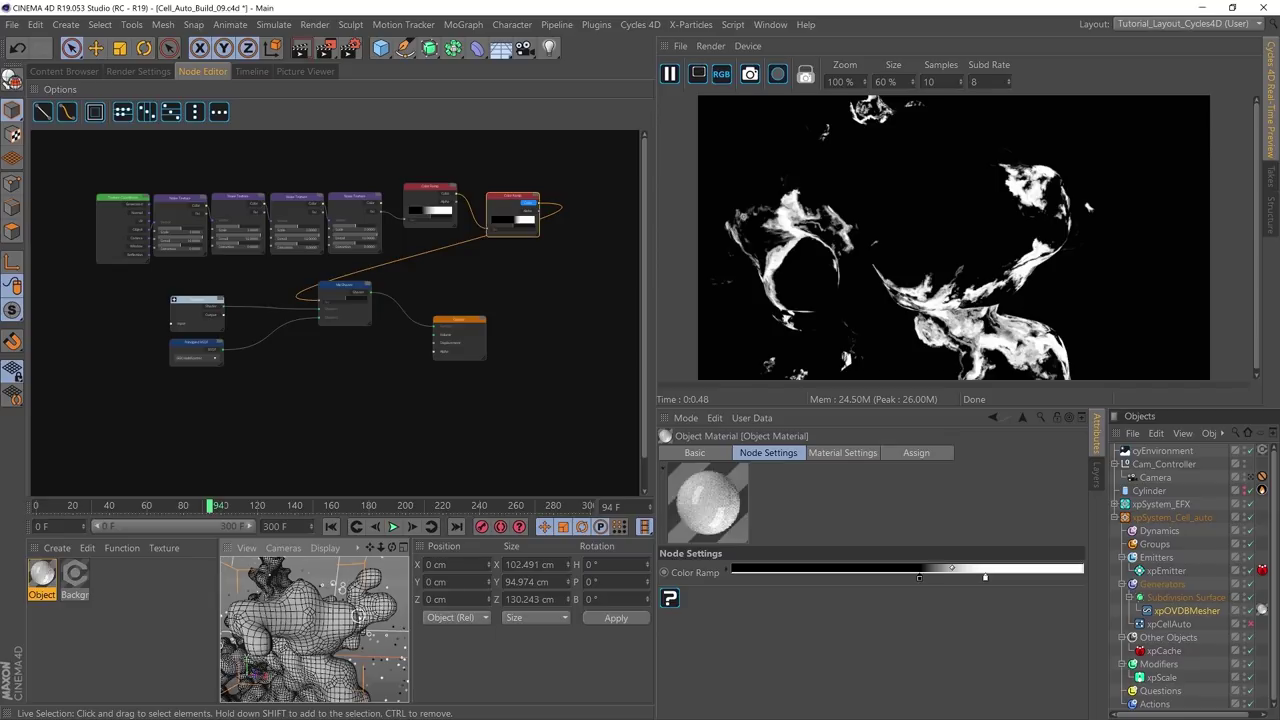
click(530, 206)
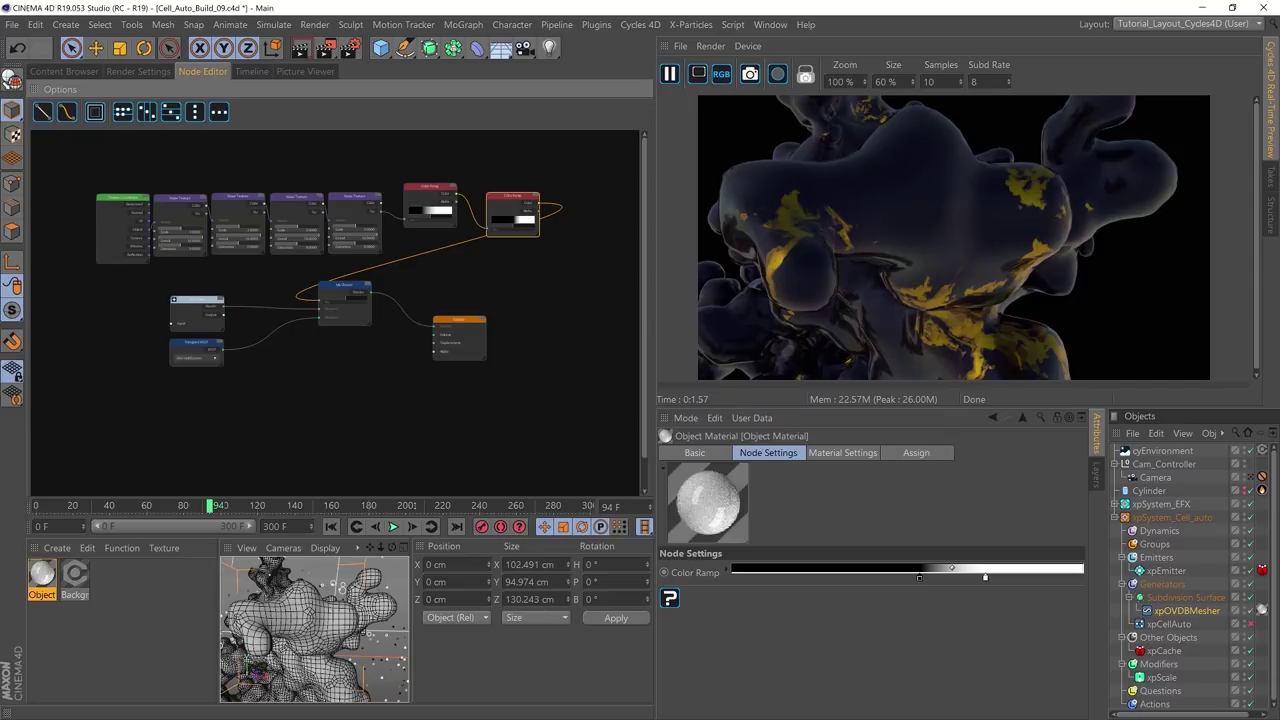
Step: Examine the distribution of the gold patches over the mesh from several angles and distances
alt+drag(345, 605, 342, 620)
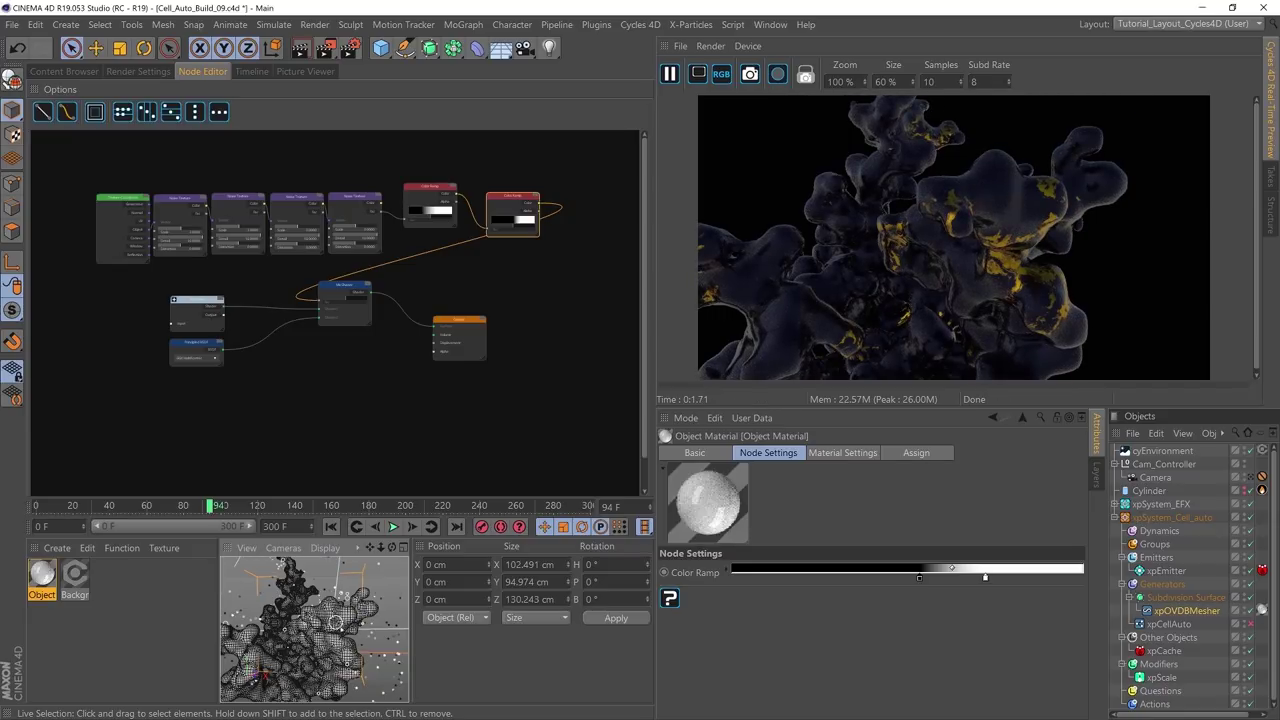
mouse_move(340, 622)
alt+mouse_down()
mouse_move(360, 634)
mouse_move(290, 626)
mouse_move(316, 628)
alt+mouse_up()
scroll(312, 625, down, 5)
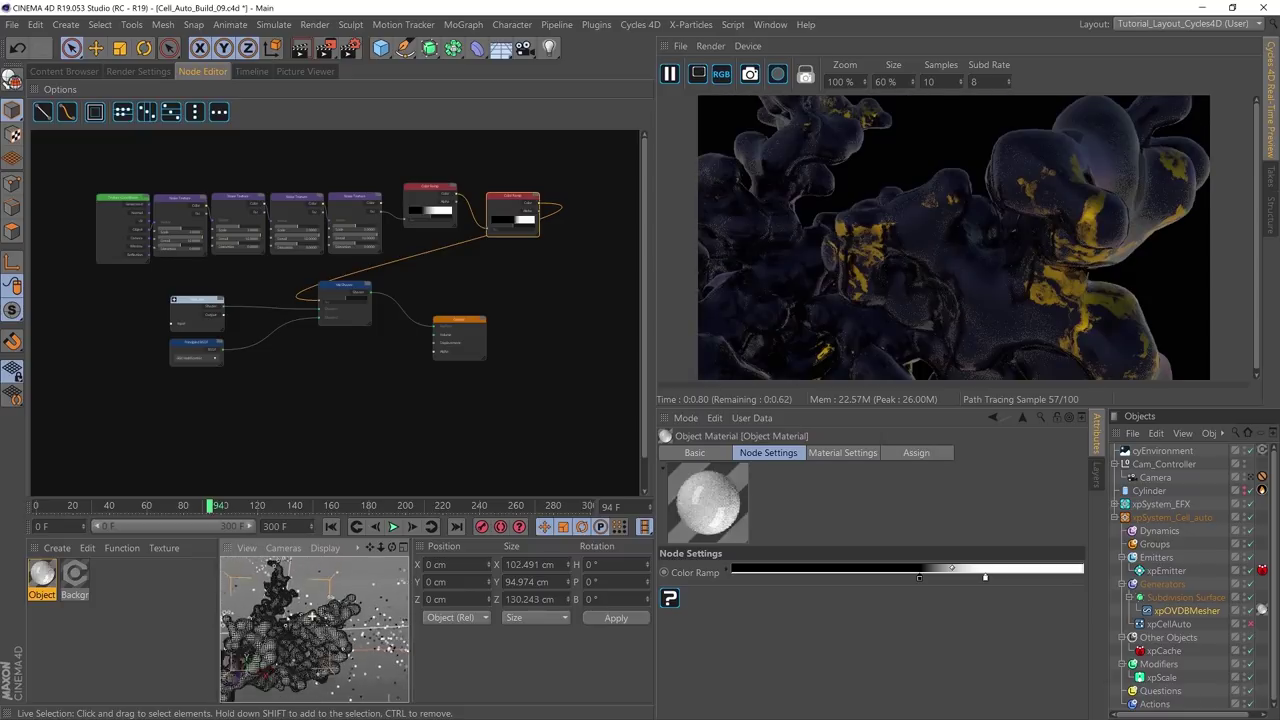
scroll(268, 640, up, 5)
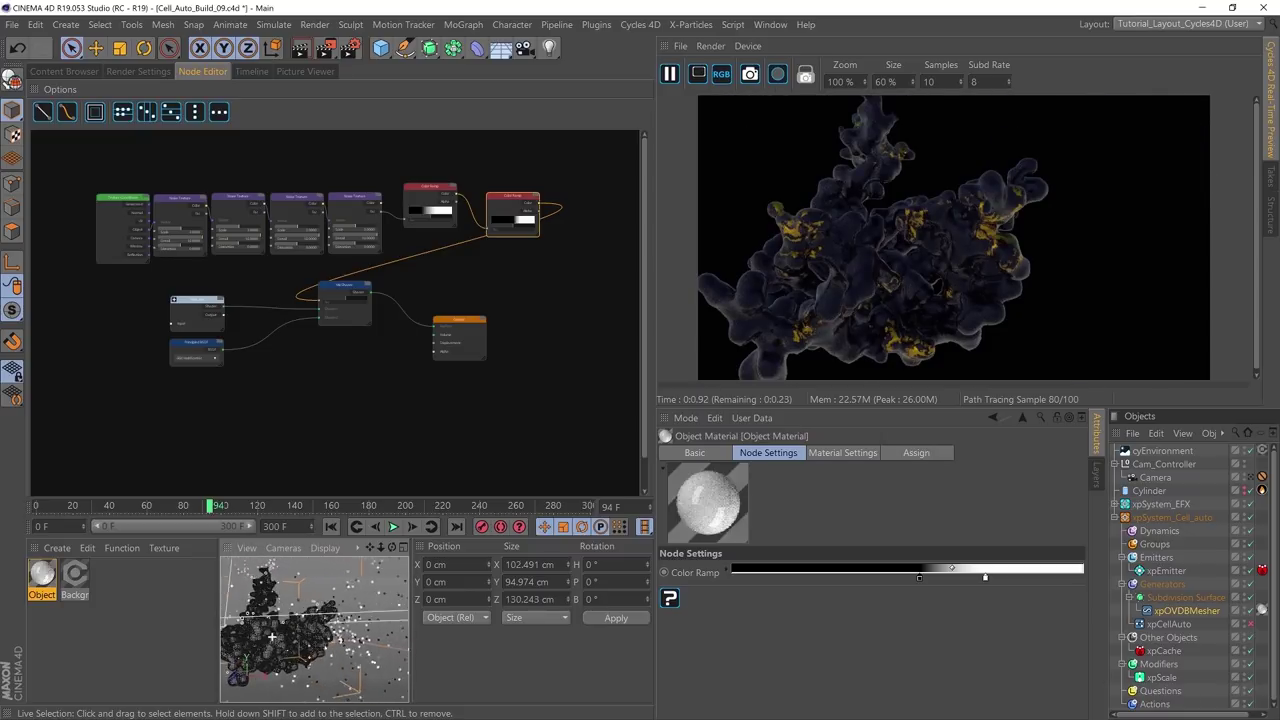
alt+drag(268, 640, 303, 620)
alt+right_drag(303, 620, 330, 619)
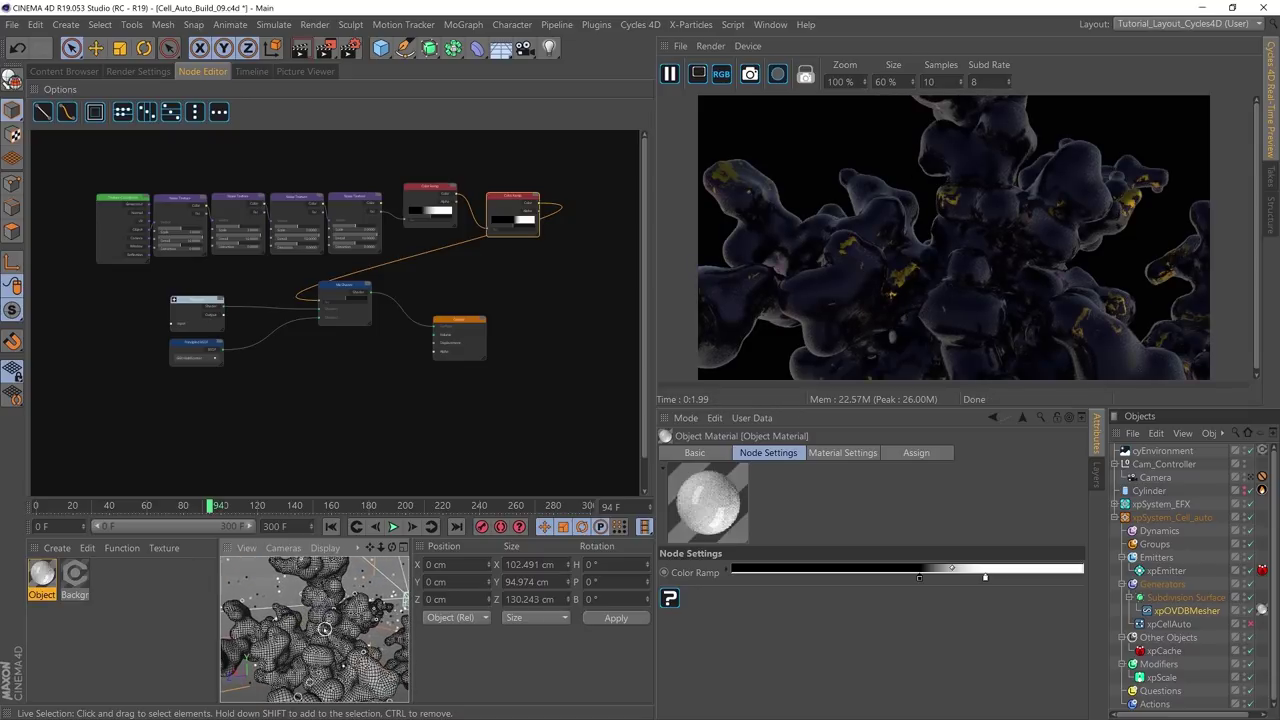
alt+right_drag(333, 623, 312, 622)
mouse_move(312, 622)
alt+mouse_down()
mouse_move(322, 640)
mouse_move(307, 637)
alt+mouse_up()
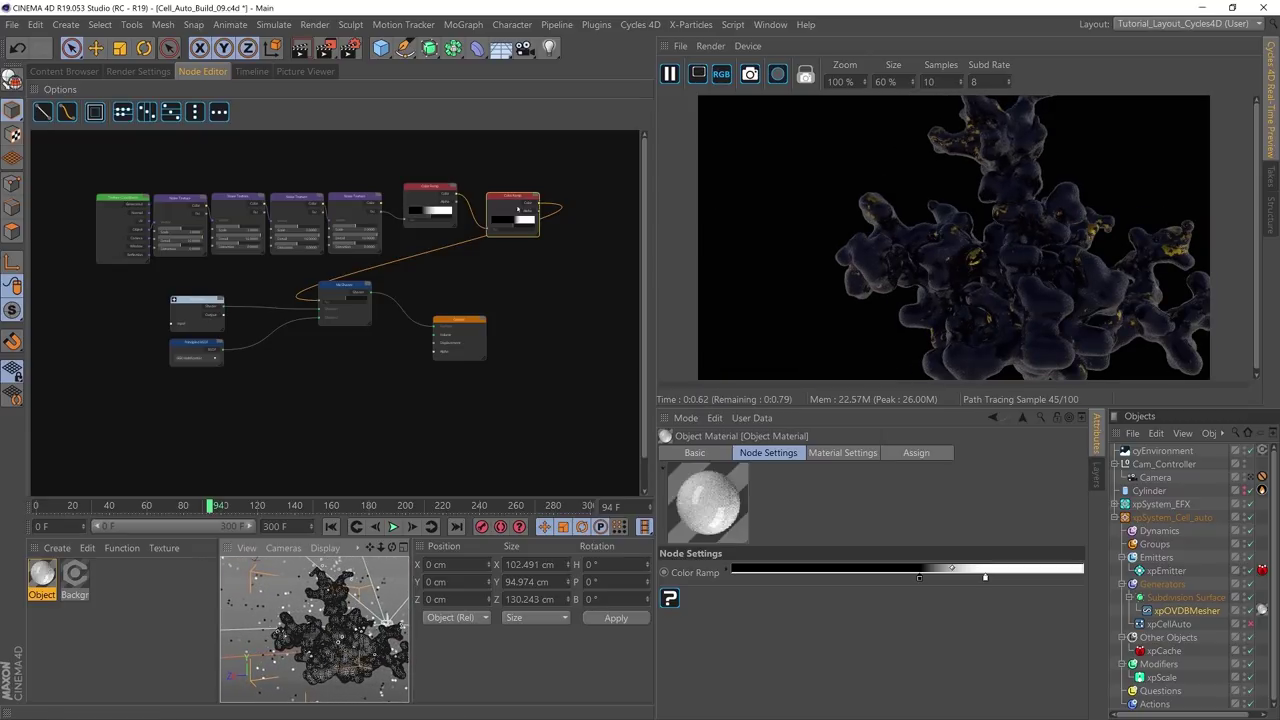
Step: Move the second Color Ramp's black knot back to about 29% and check the gold coverage around the mesh
drag(920, 578, 834, 578)
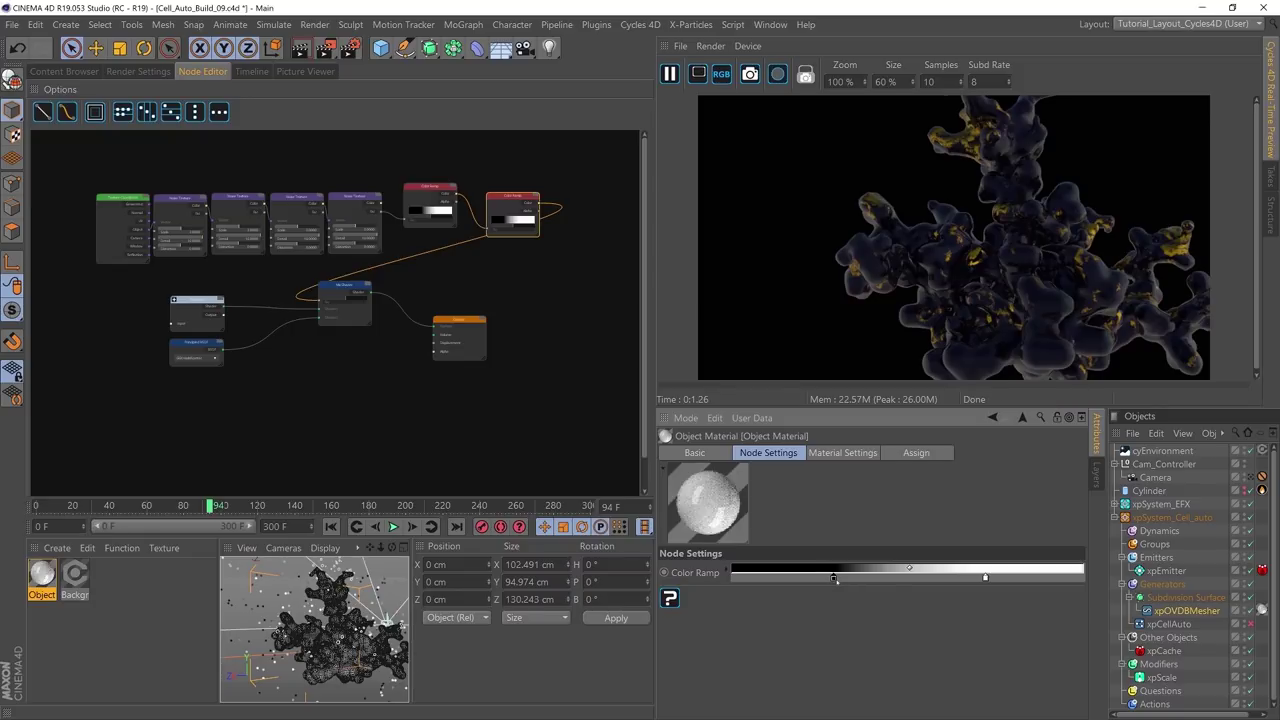
mouse_move(300, 625)
alt+mouse_down()
mouse_move(396, 630)
mouse_move(297, 612)
alt+mouse_up()
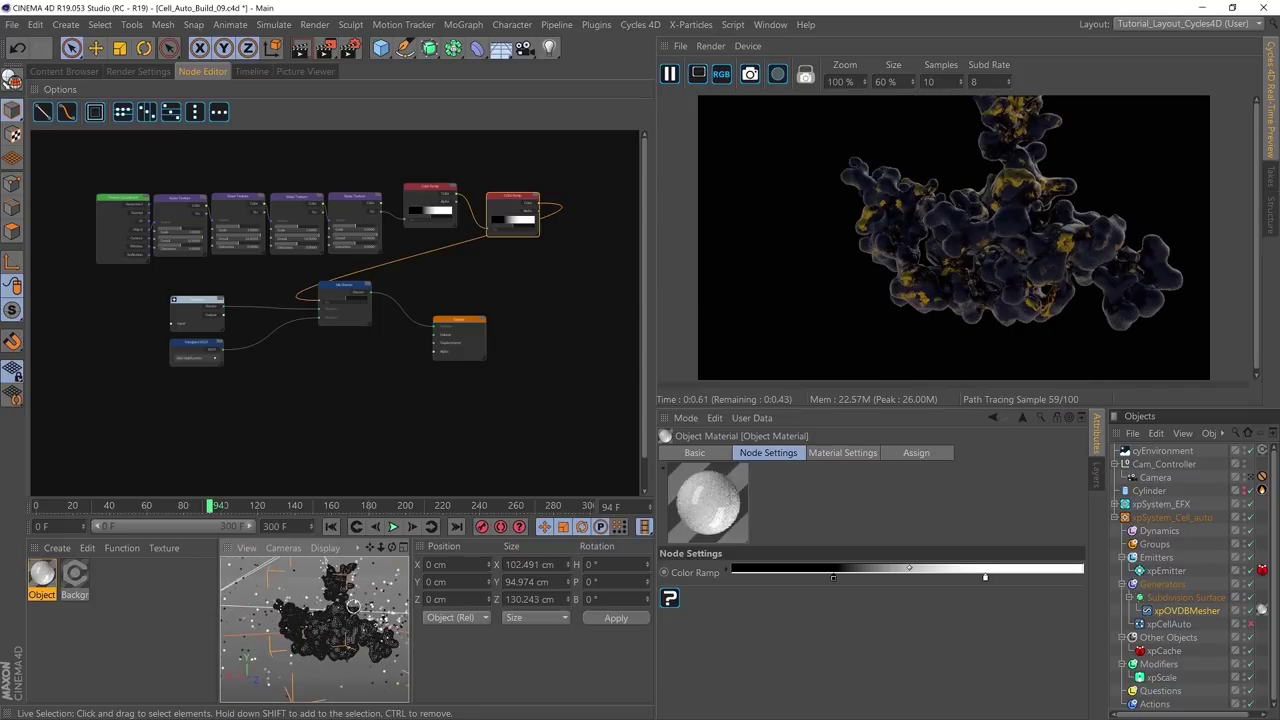
scroll(350, 590, up, 5)
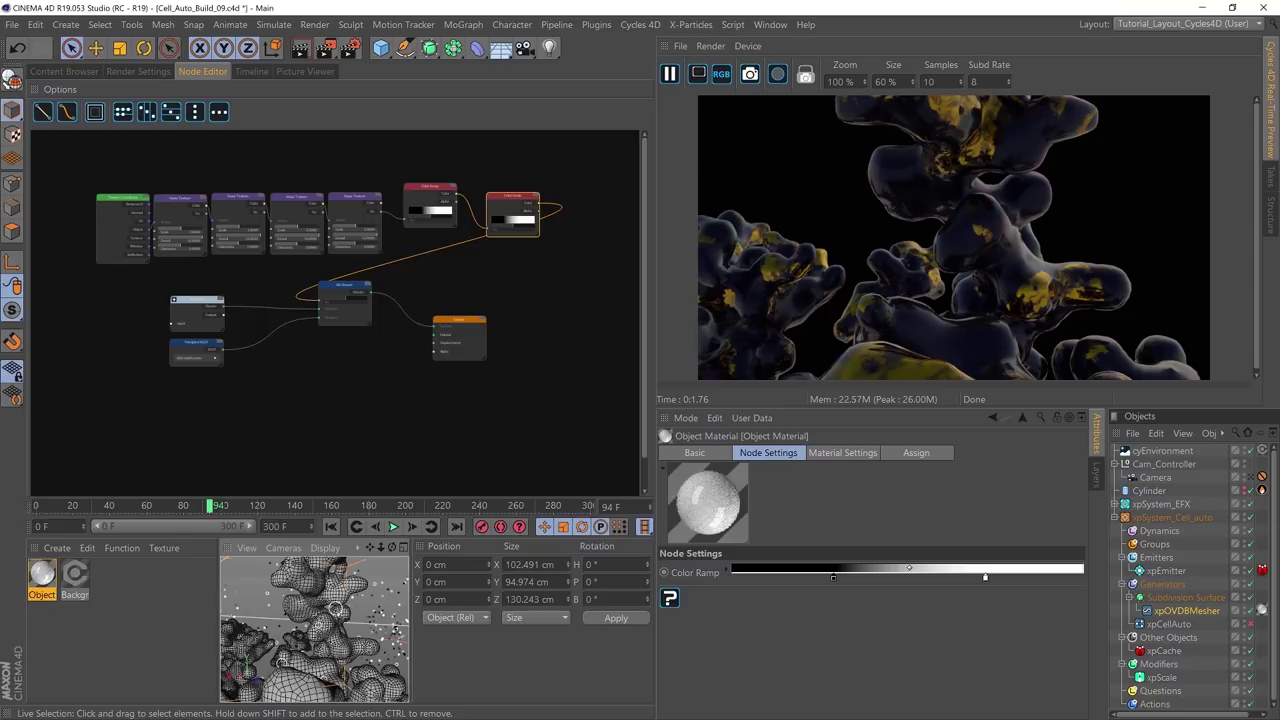
scroll(338, 610, down, 5)
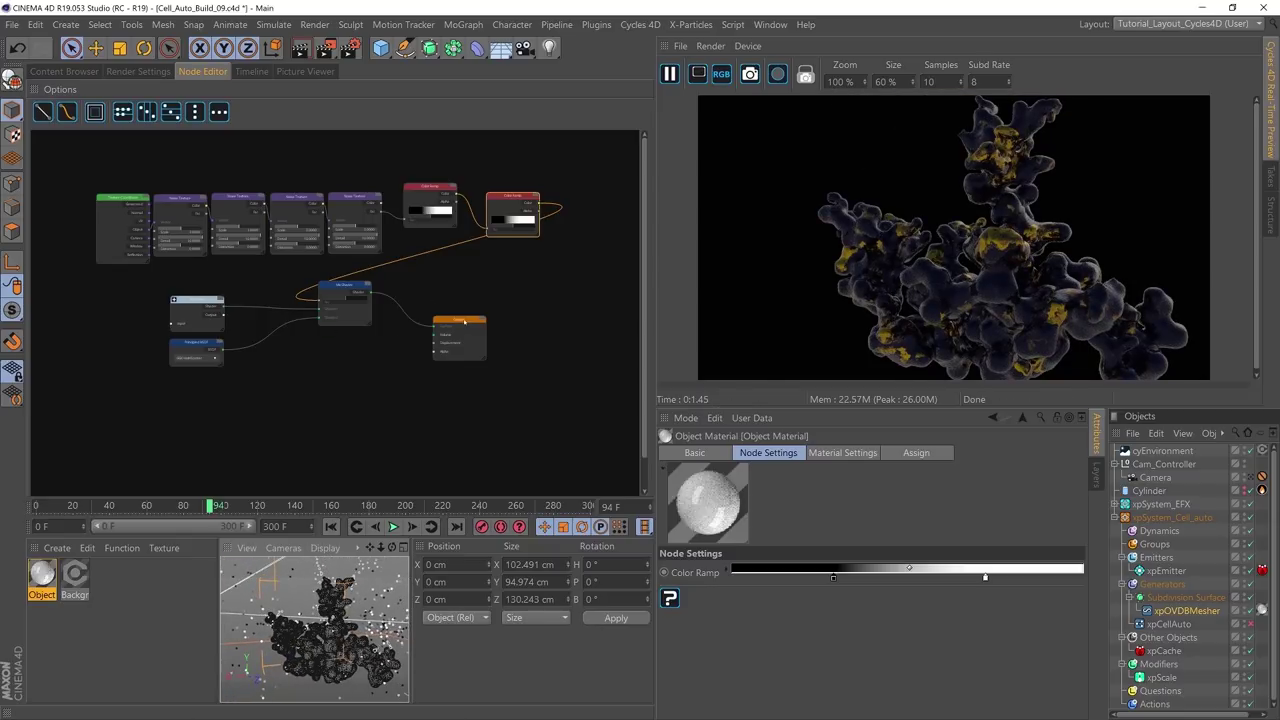
Step: Rearrange the material nodes so the noise and ramp chain, Base_Mat and Principled BSDF line up before the Mix Shader and output
drag(459, 321, 561, 337)
drag(344, 300, 455, 333)
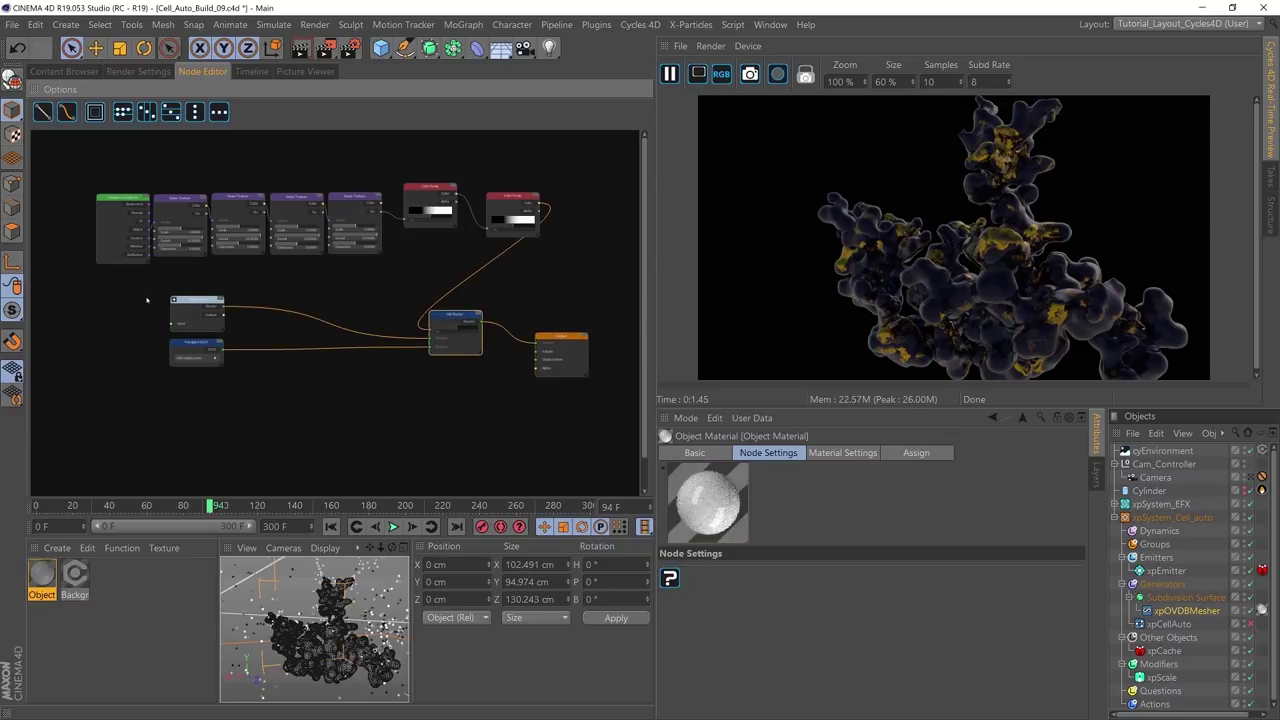
drag(144, 290, 234, 384)
drag(200, 307, 228, 351)
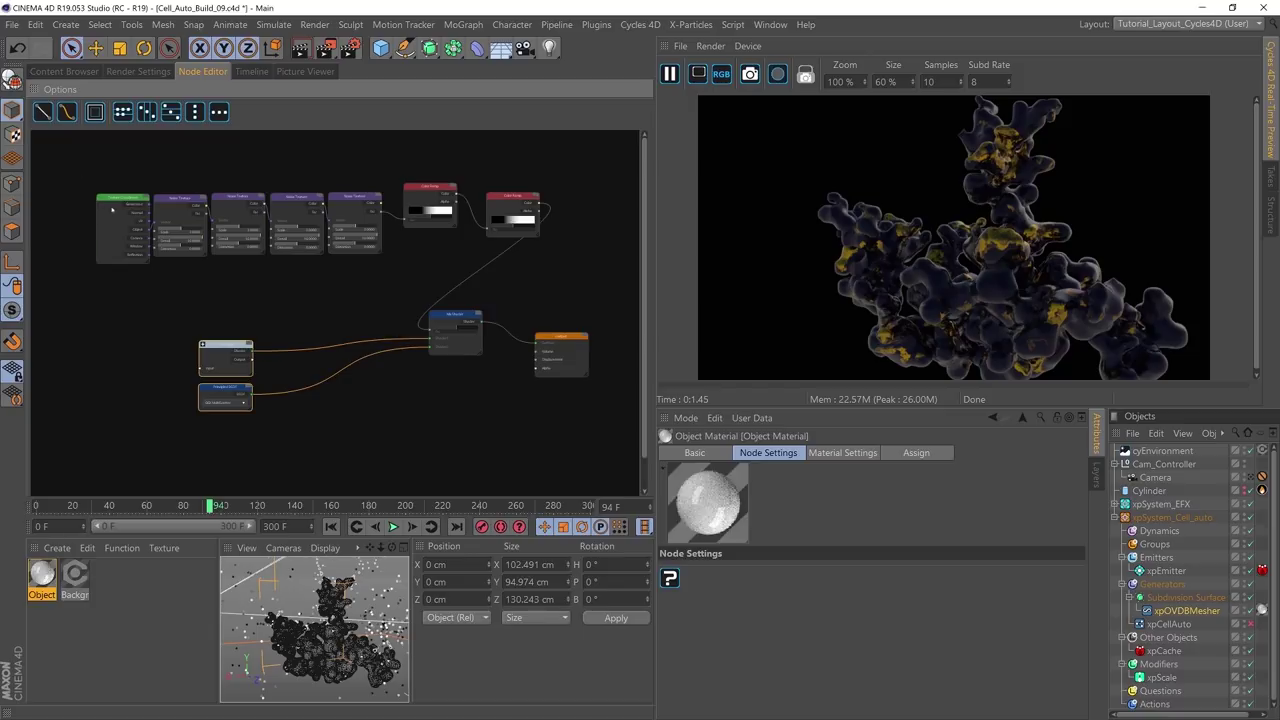
drag(84, 170, 566, 250)
drag(414, 195, 247, 269)
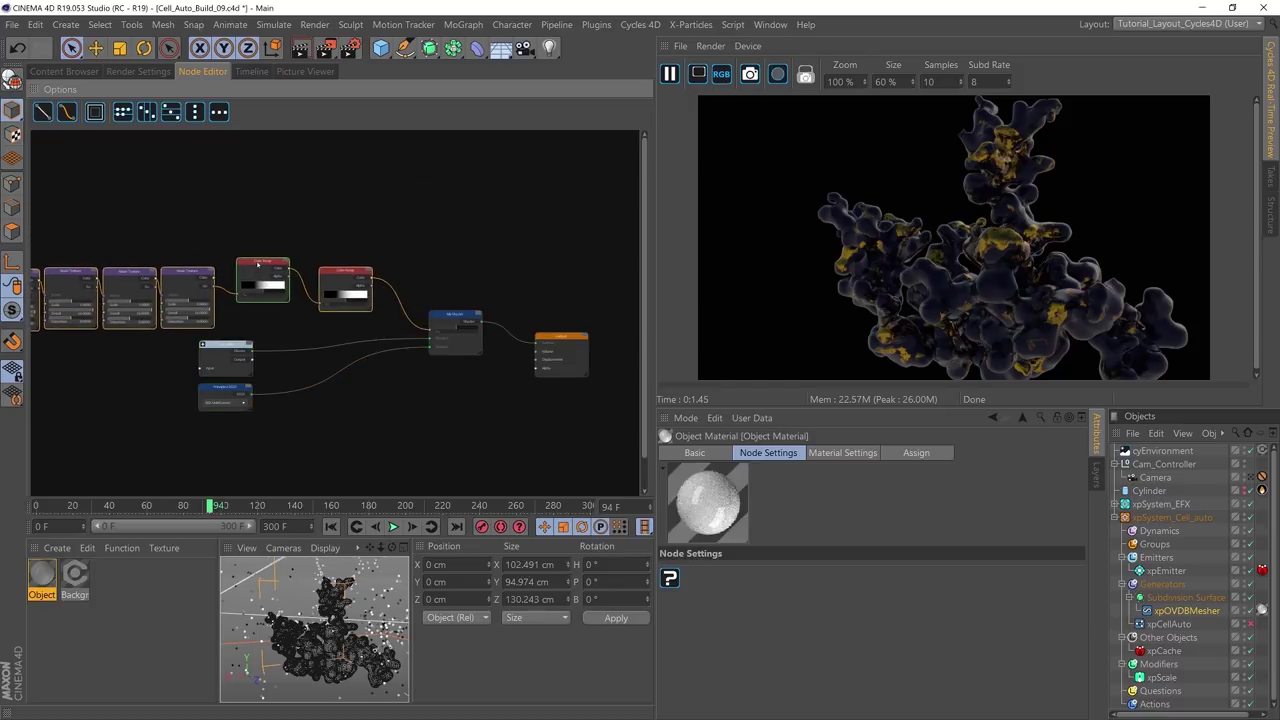
click(284, 292)
click(284, 340)
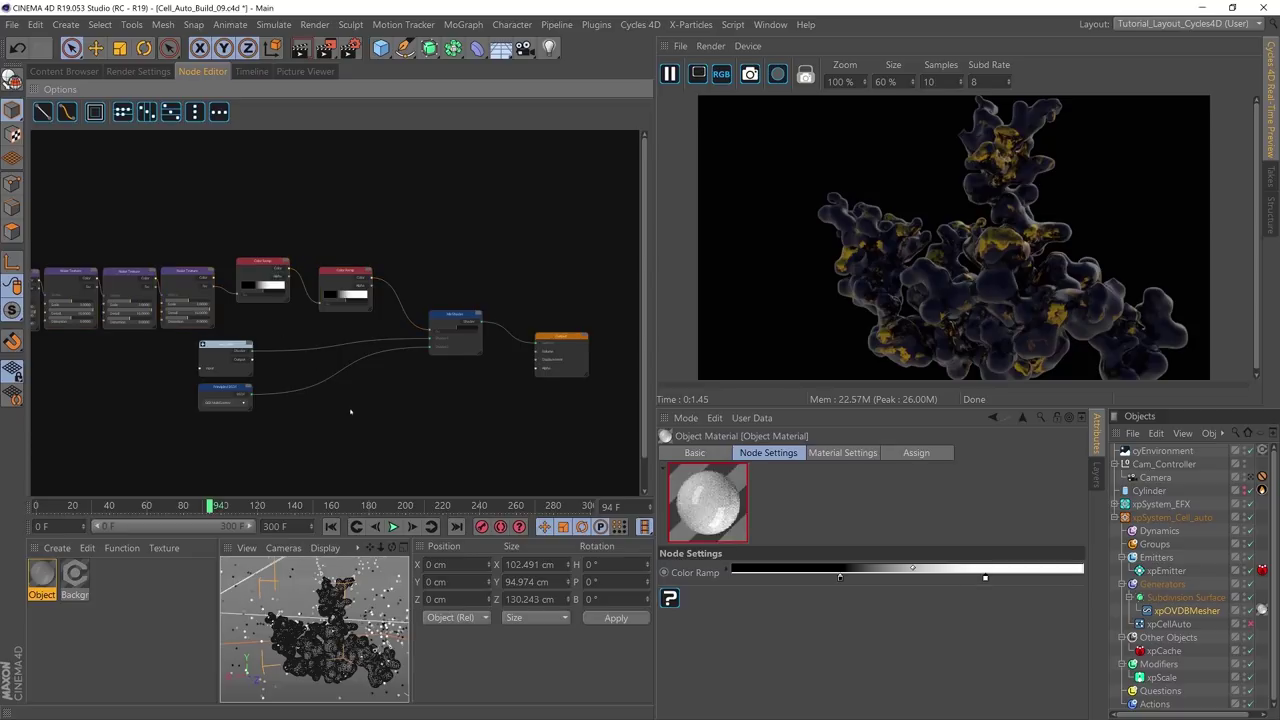
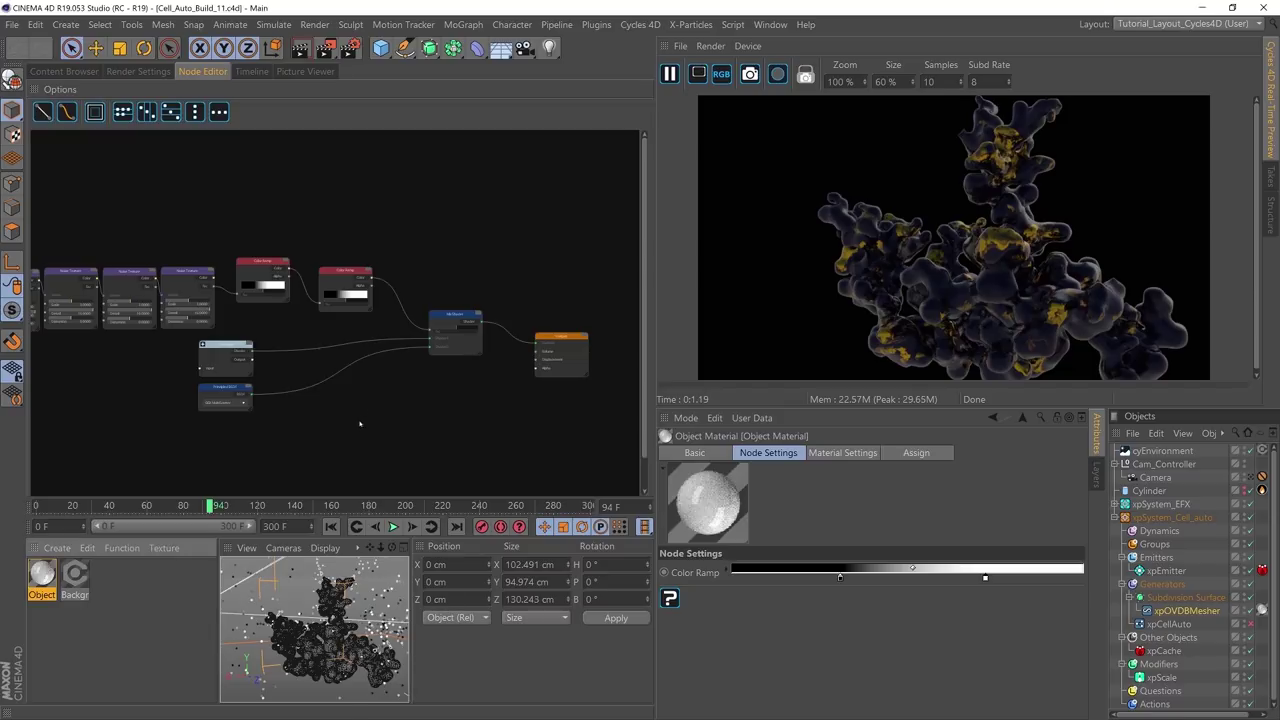
Step: Add an Emission shader below the existing node network and preview its output on the mesh
right_click(360, 424)
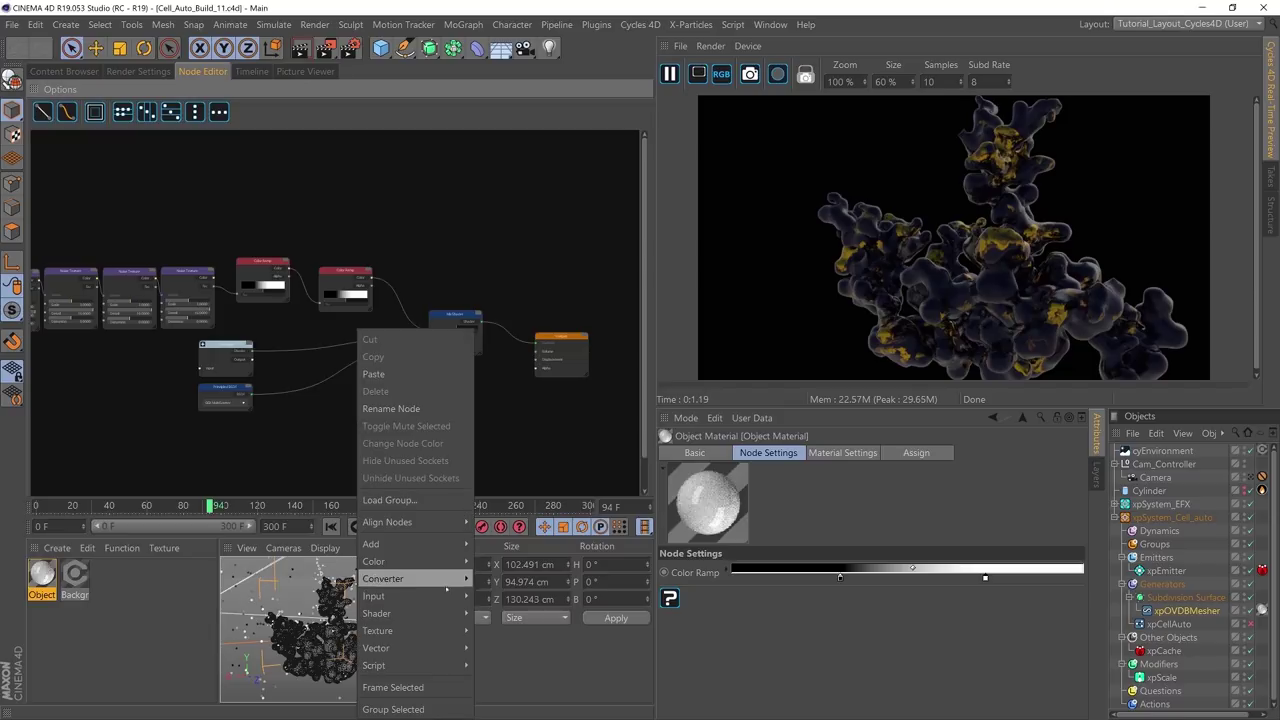
mouse_move(442, 615)
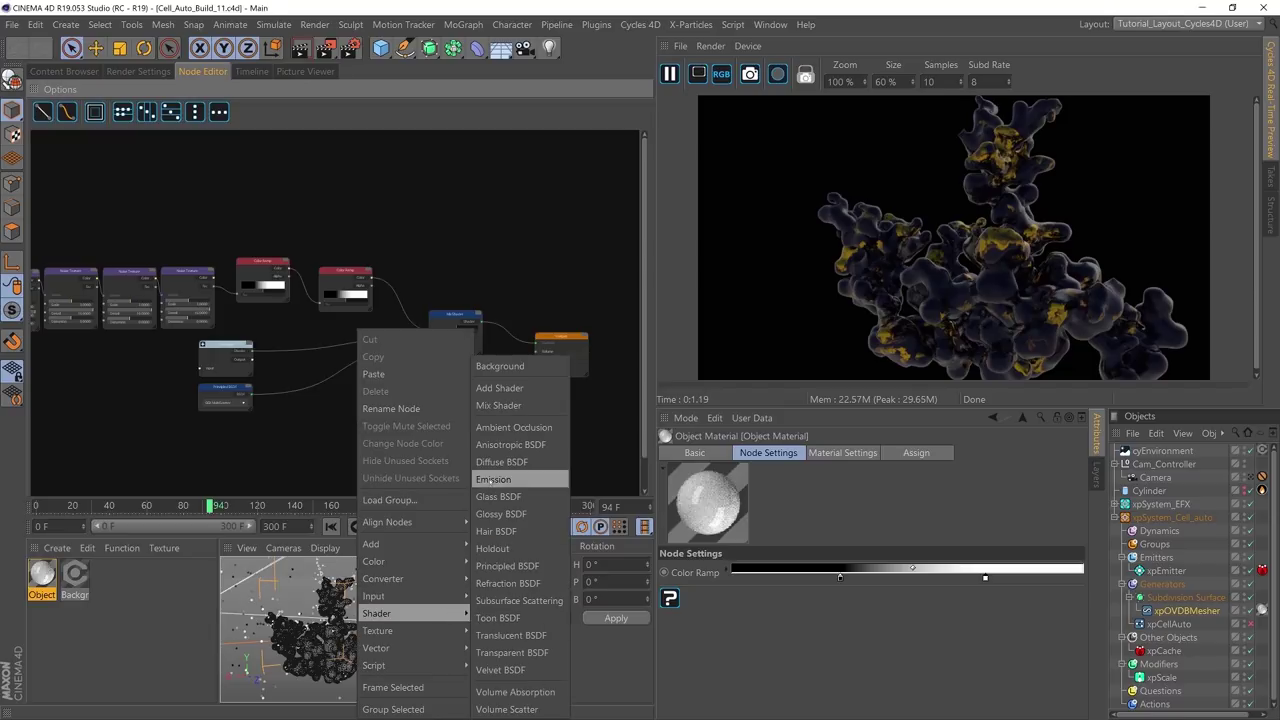
click(494, 479)
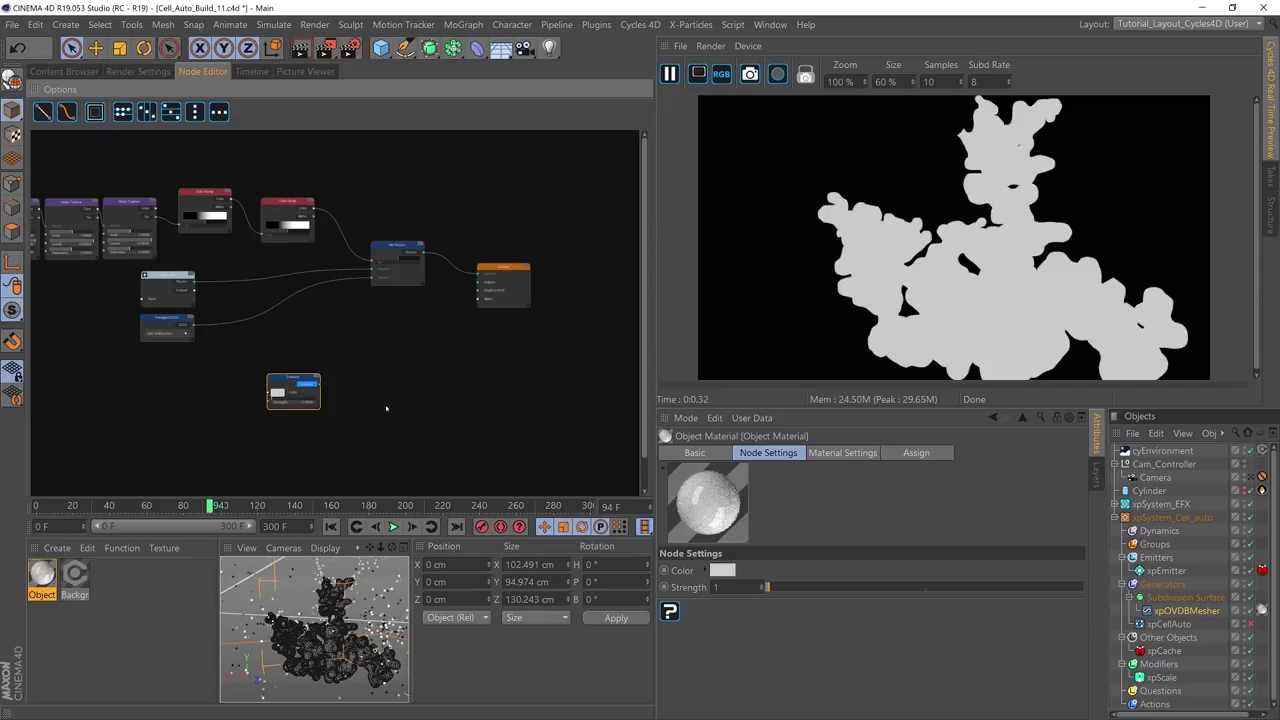
drag(296, 379, 353, 375)
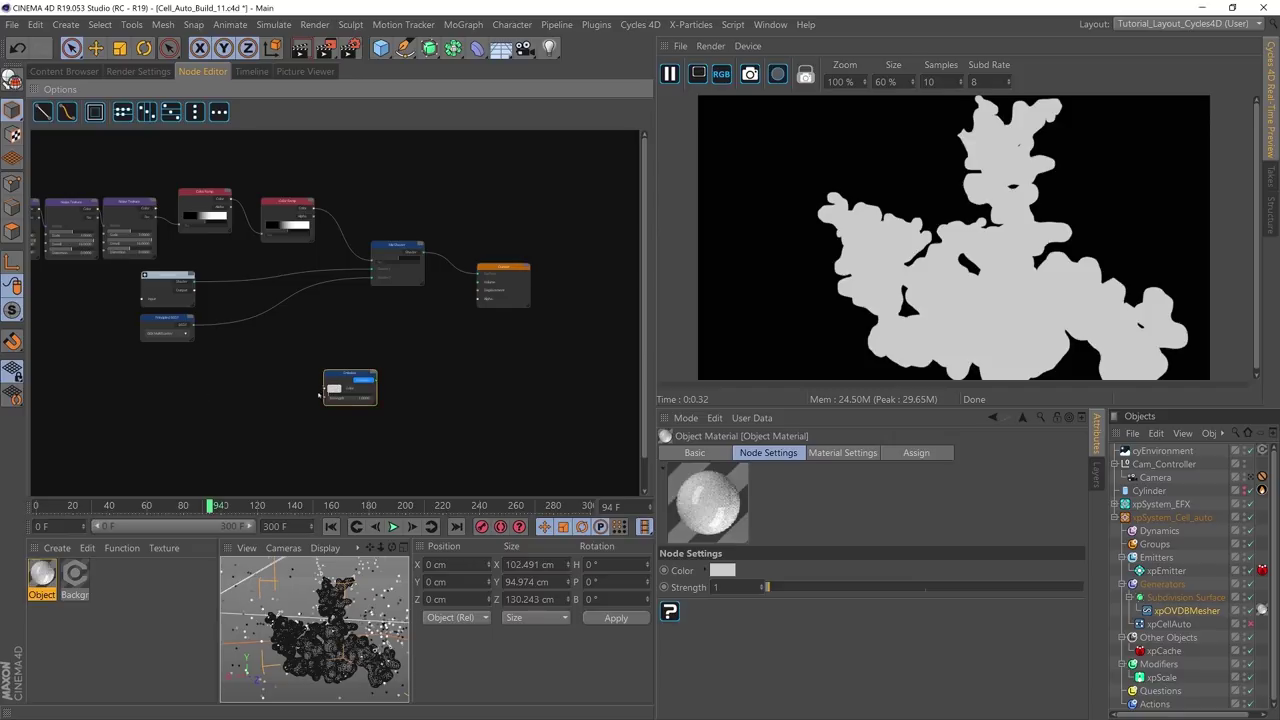
Step: Set the Emission shader's color to a light blue with hue 196°, saturation 58% and value 80%
click(665, 570)
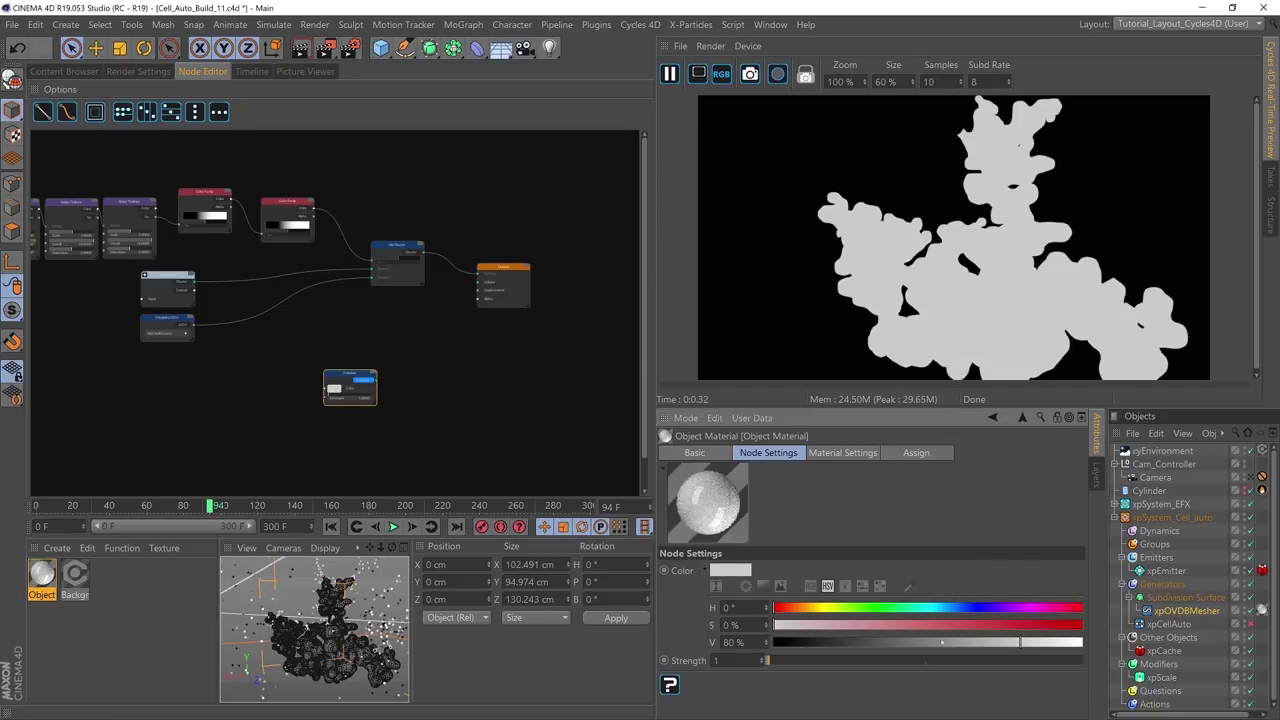
click(940, 608)
click(943, 625)
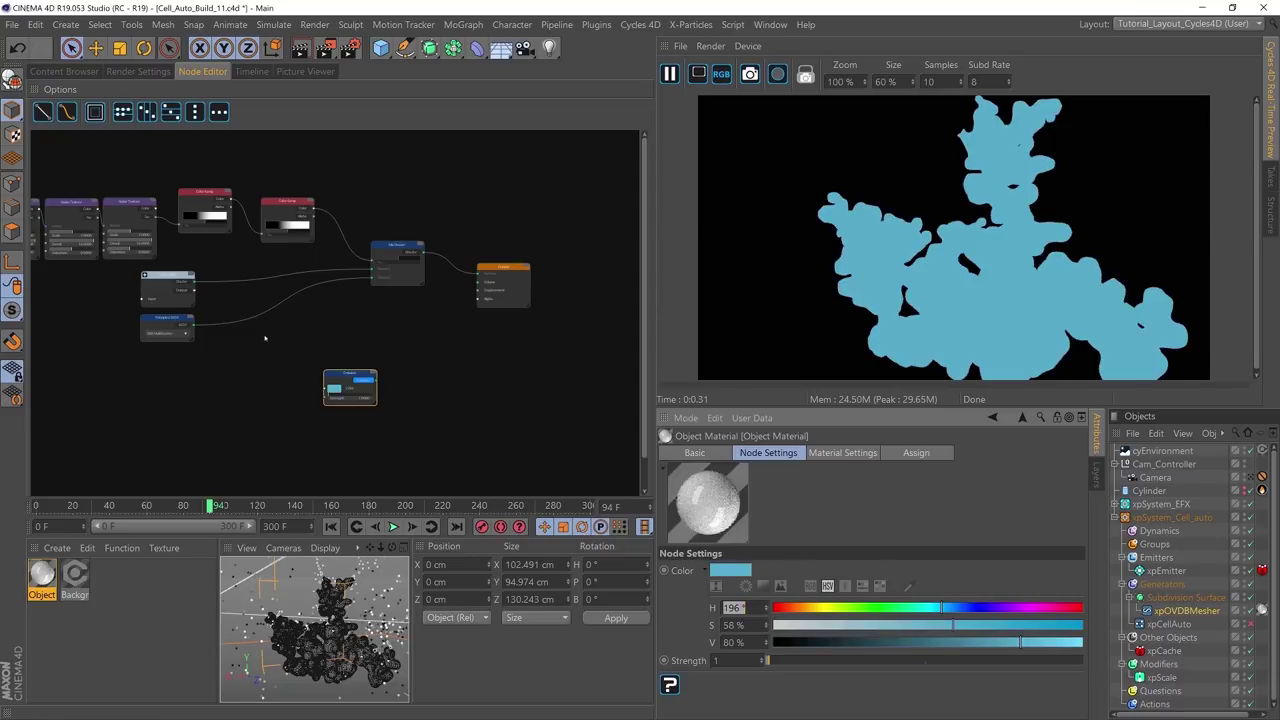
click(347, 373)
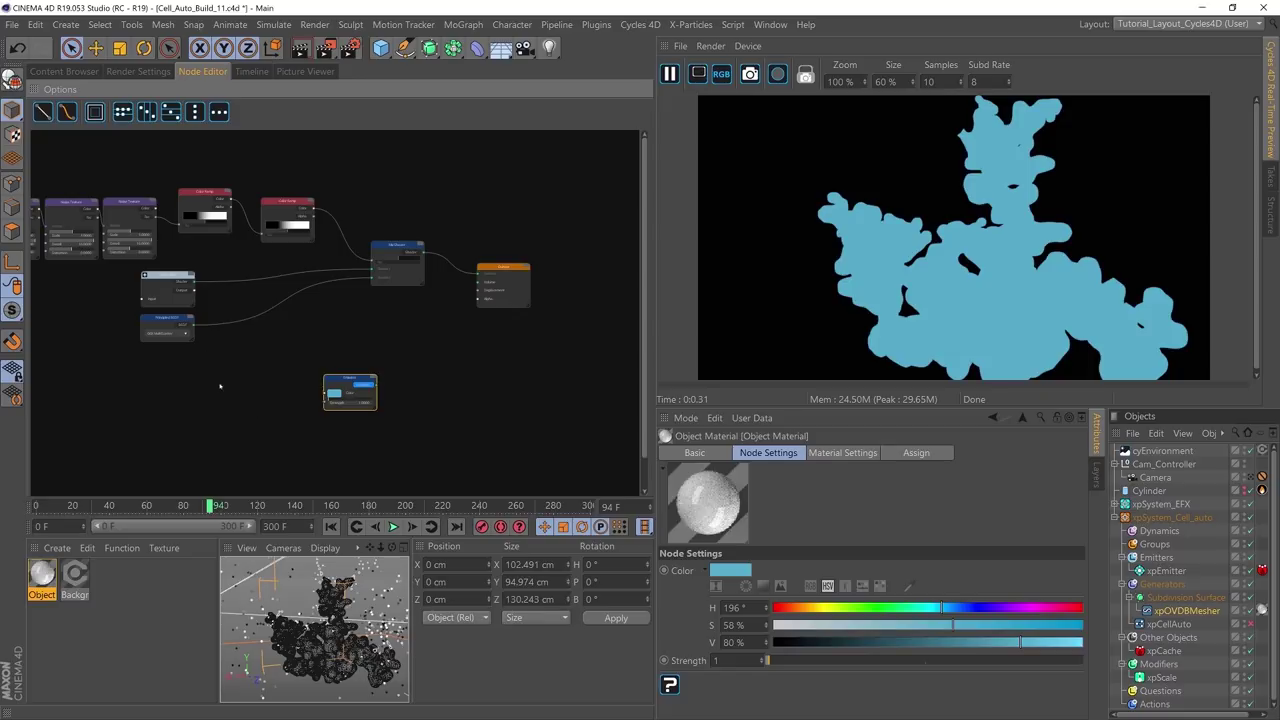
Step: Add a Blackbody converter beside the Emission shader, preview its color and lower its temperature to about 957
right_click(208, 331)
mouse_move(263, 578)
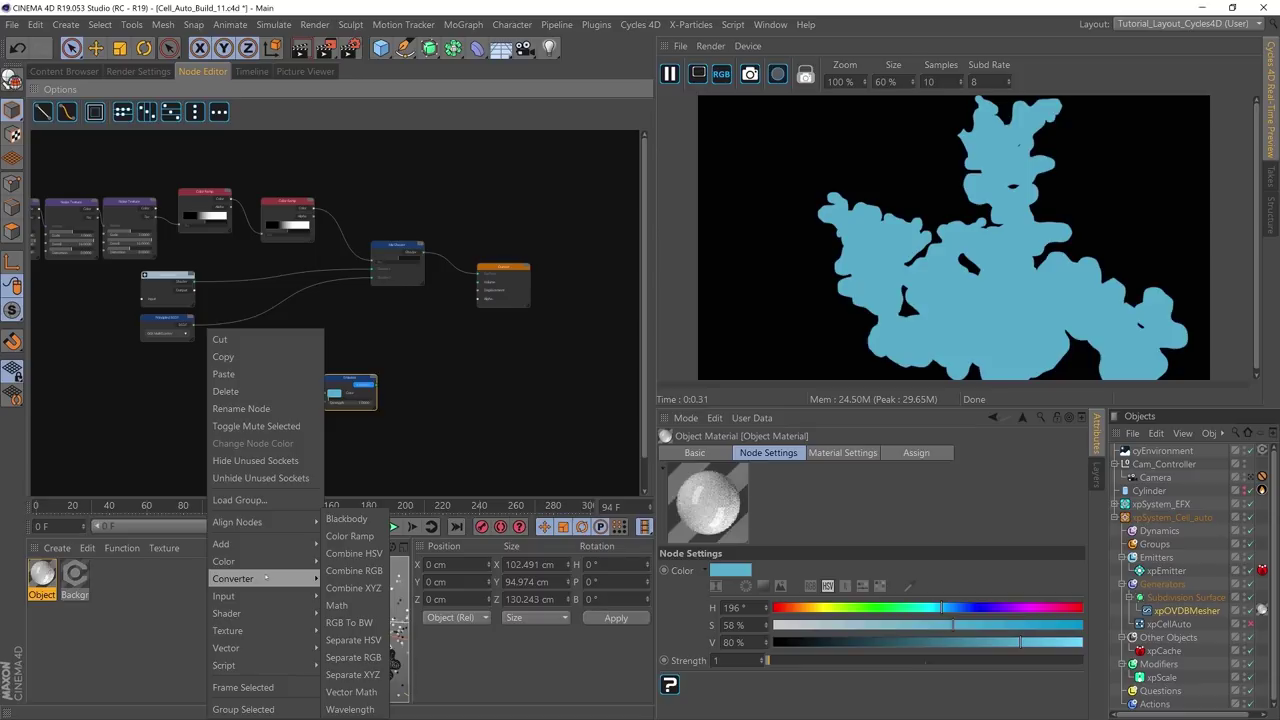
click(346, 518)
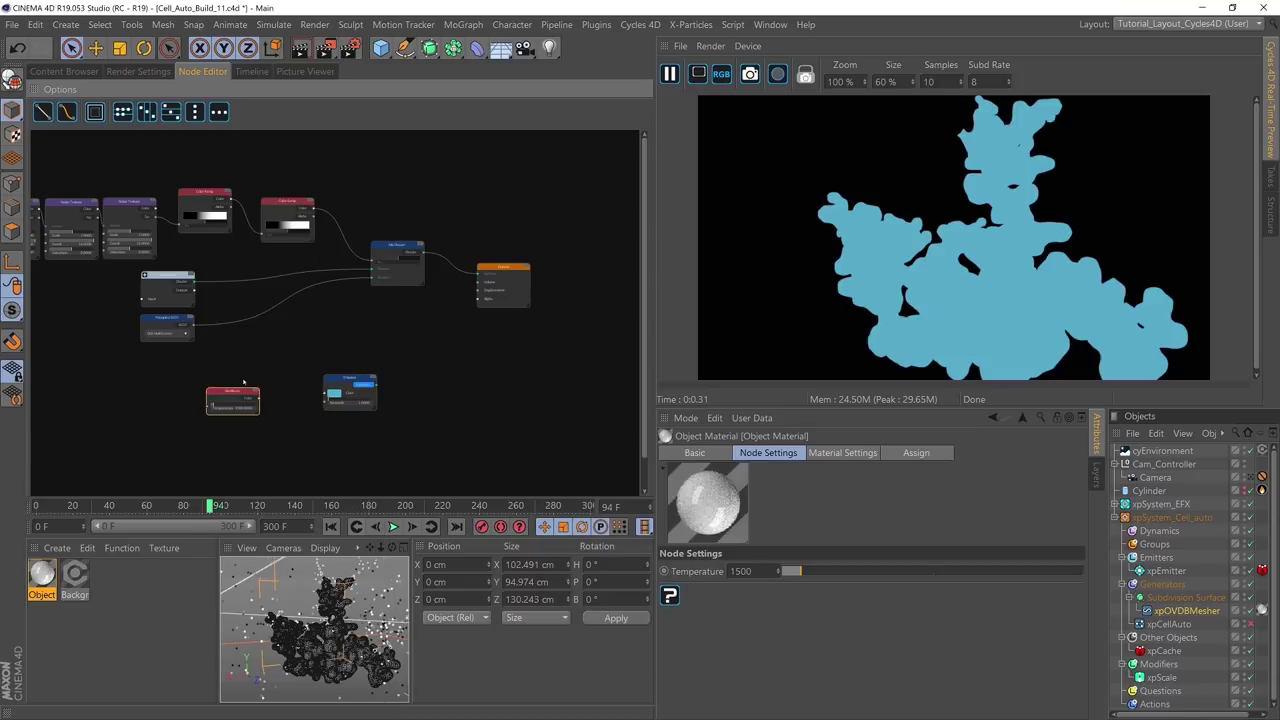
drag(246, 395, 214, 384)
scroll(210, 388, up, 4)
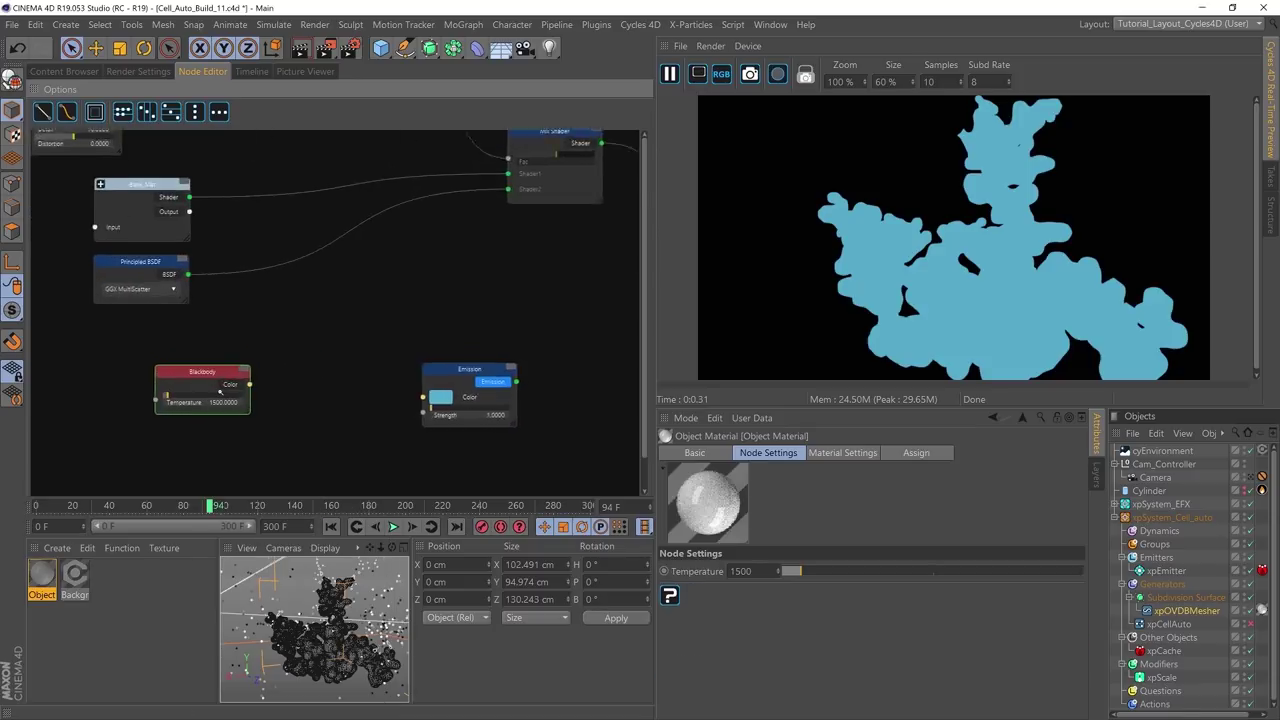
click(234, 383)
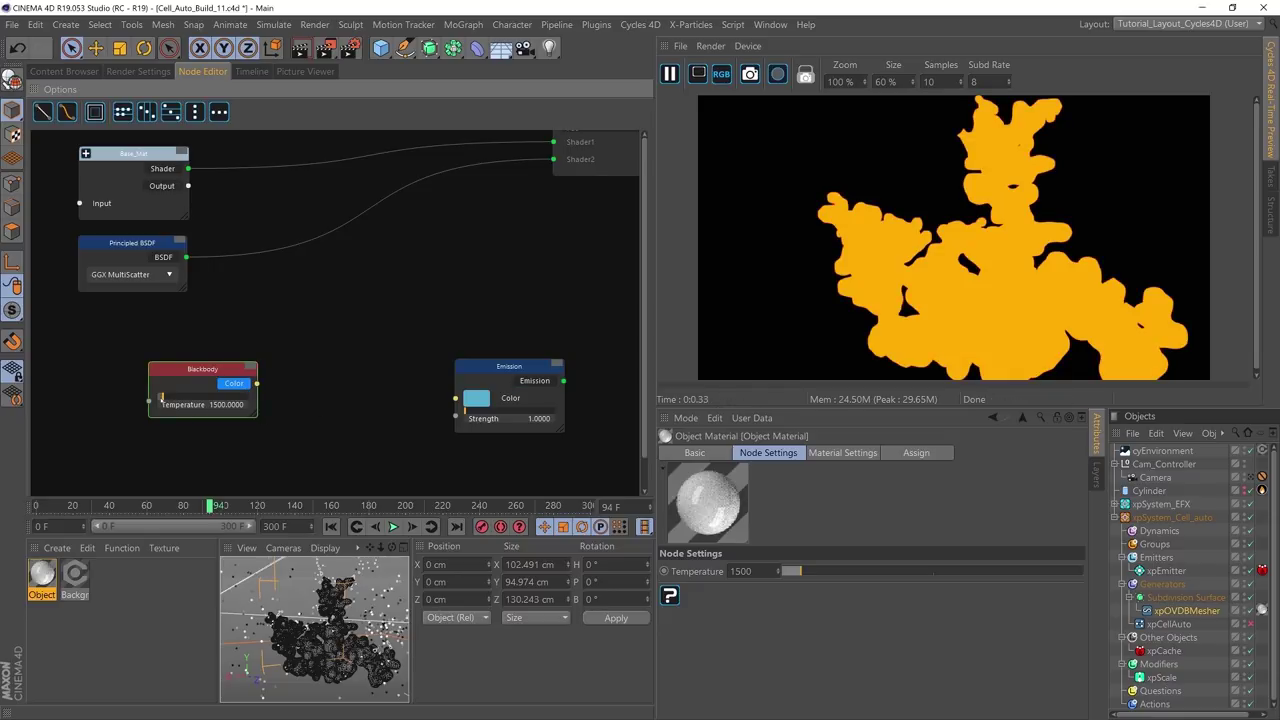
drag(800, 571, 784, 571)
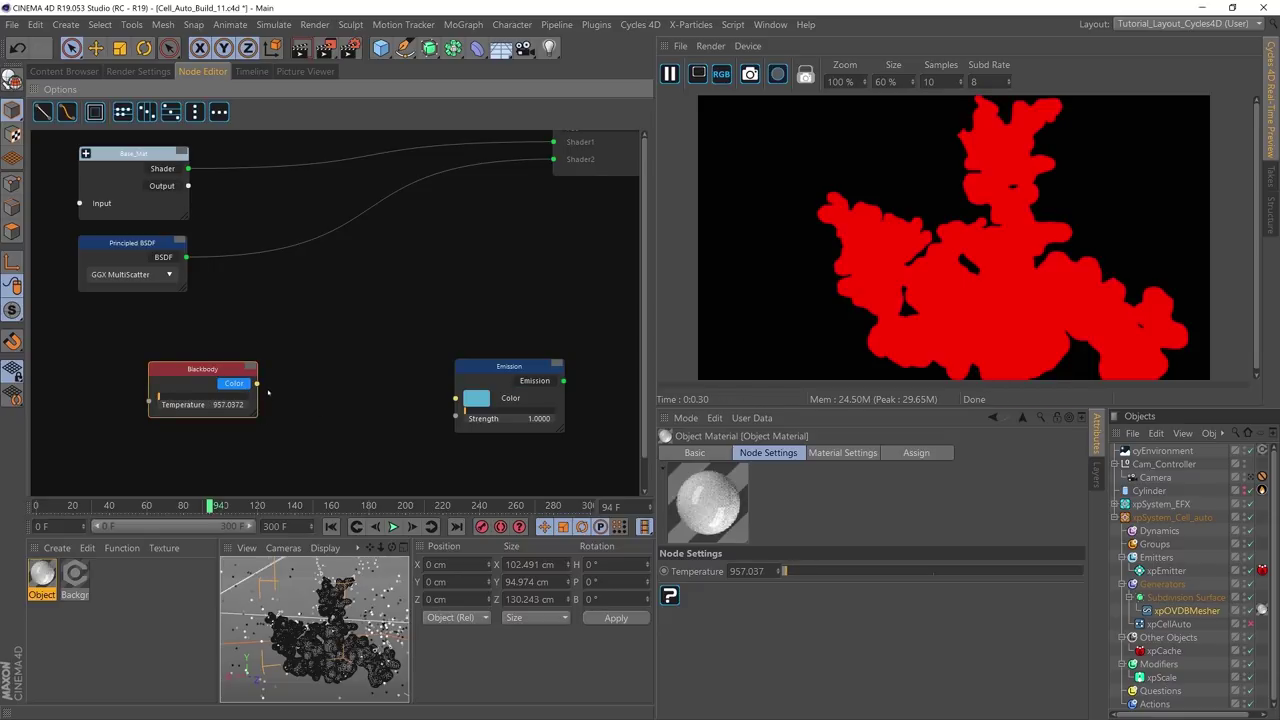
Step: Connect the Blackbody's Color to the Emission shader's Color, preview the emission and leave room between the two nodes
drag(325, 382, 517, 400)
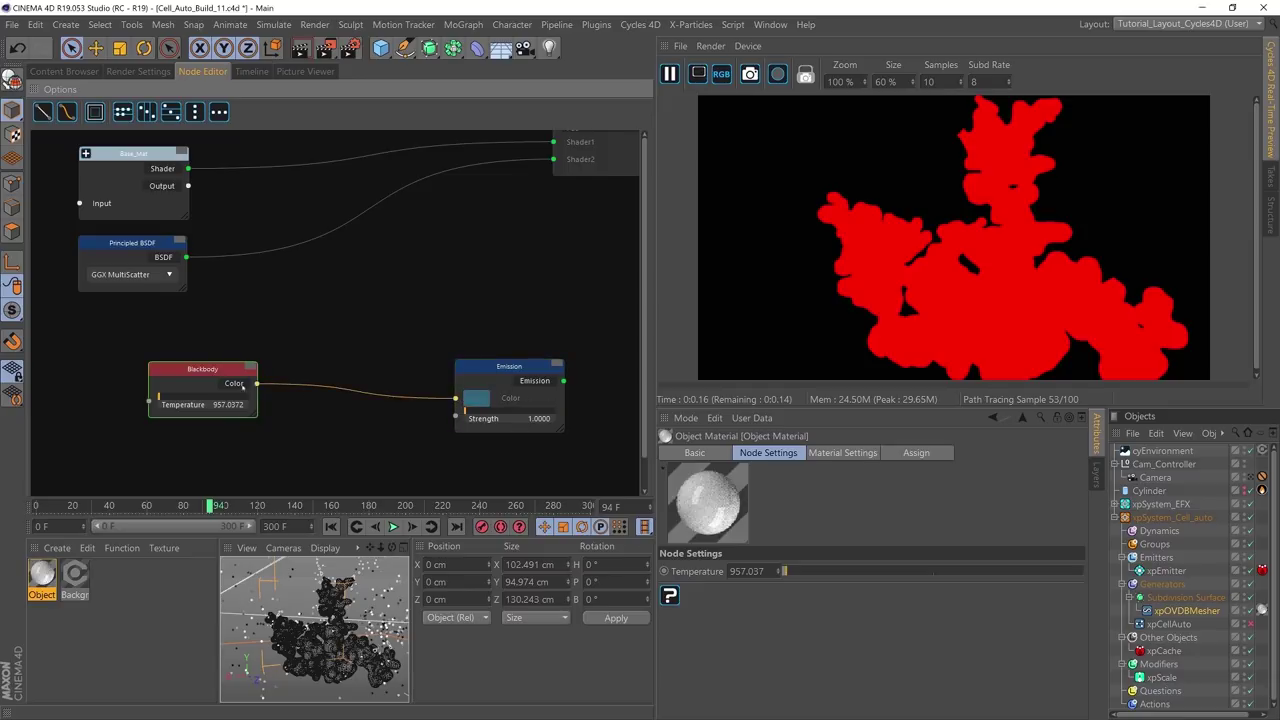
click(549, 382)
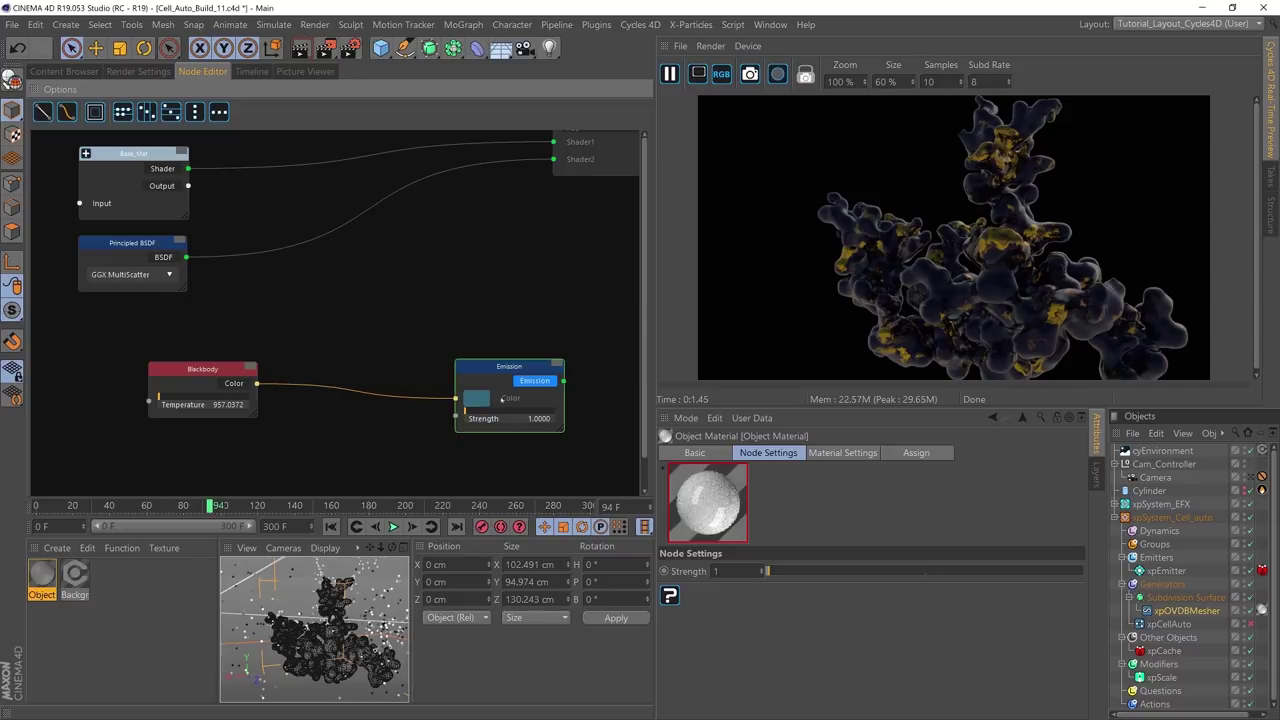
drag(200, 369, 126, 373)
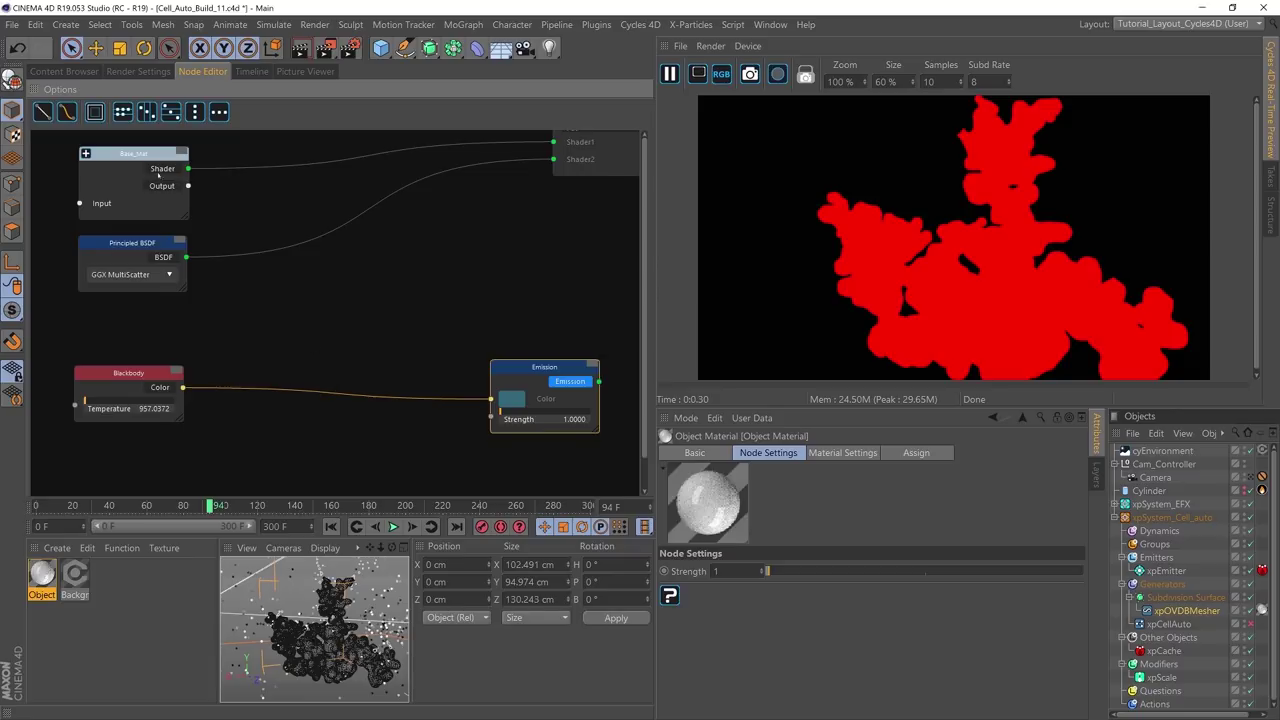
Step: Insert an HSV node between the Blackbody and the Emission color and shift its Hue to about 0.136 for cyan
right_click(316, 330)
mouse_move(392, 566)
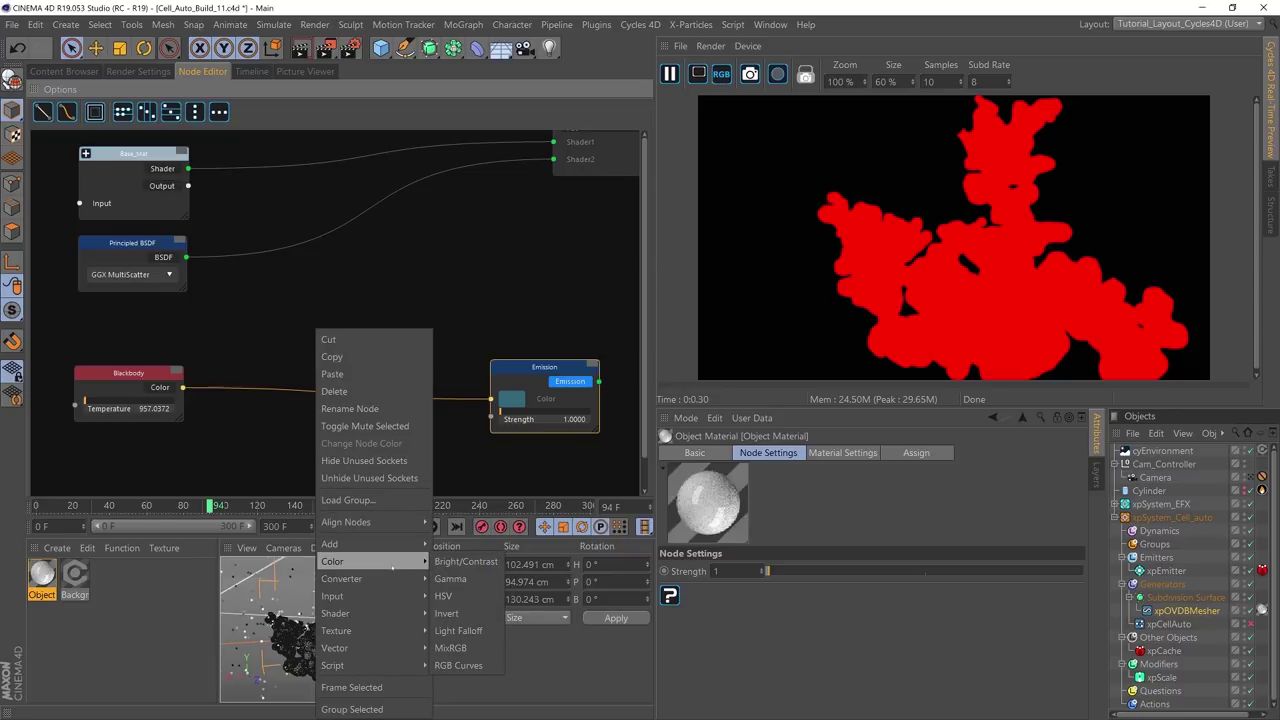
click(443, 596)
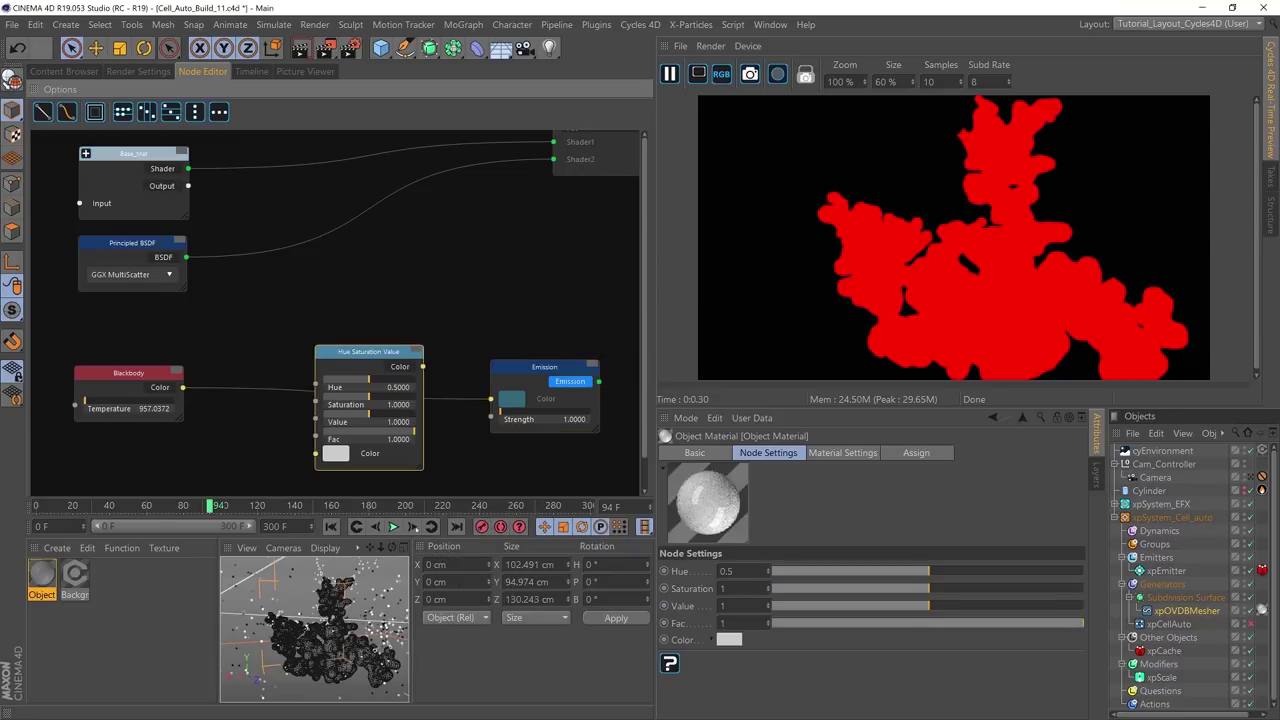
drag(340, 361, 303, 351)
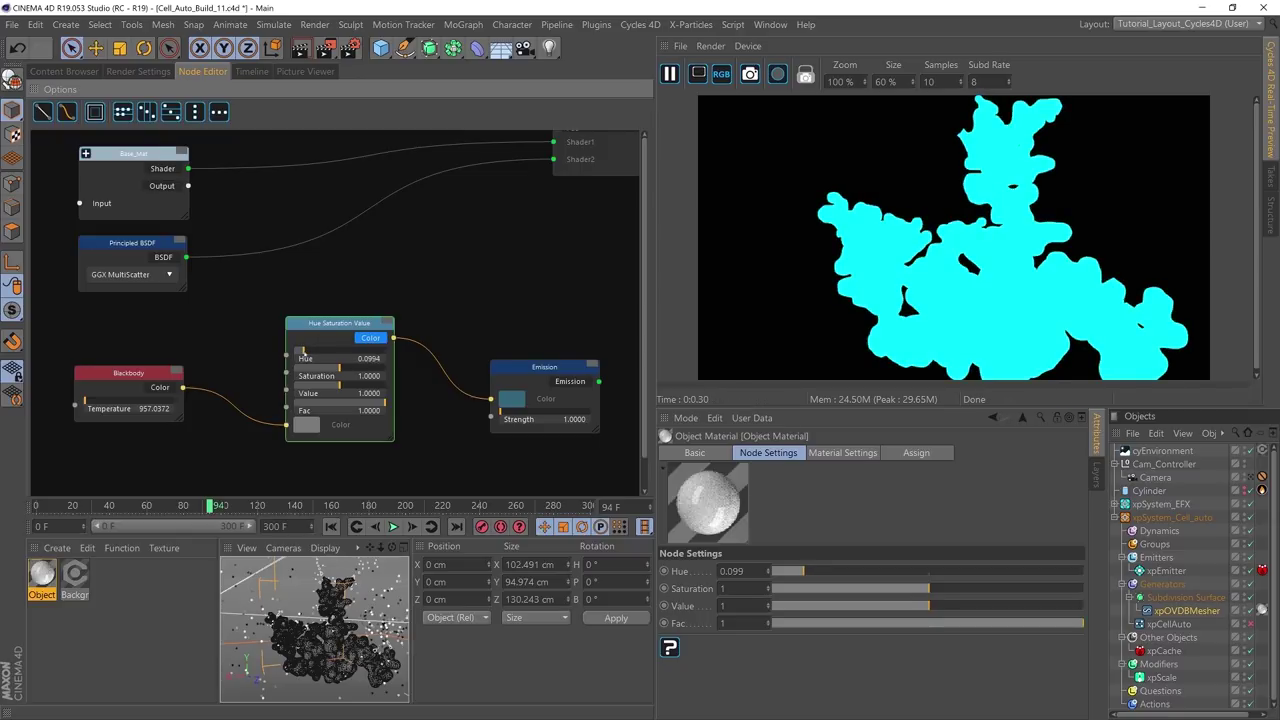
key(ctrl+z)
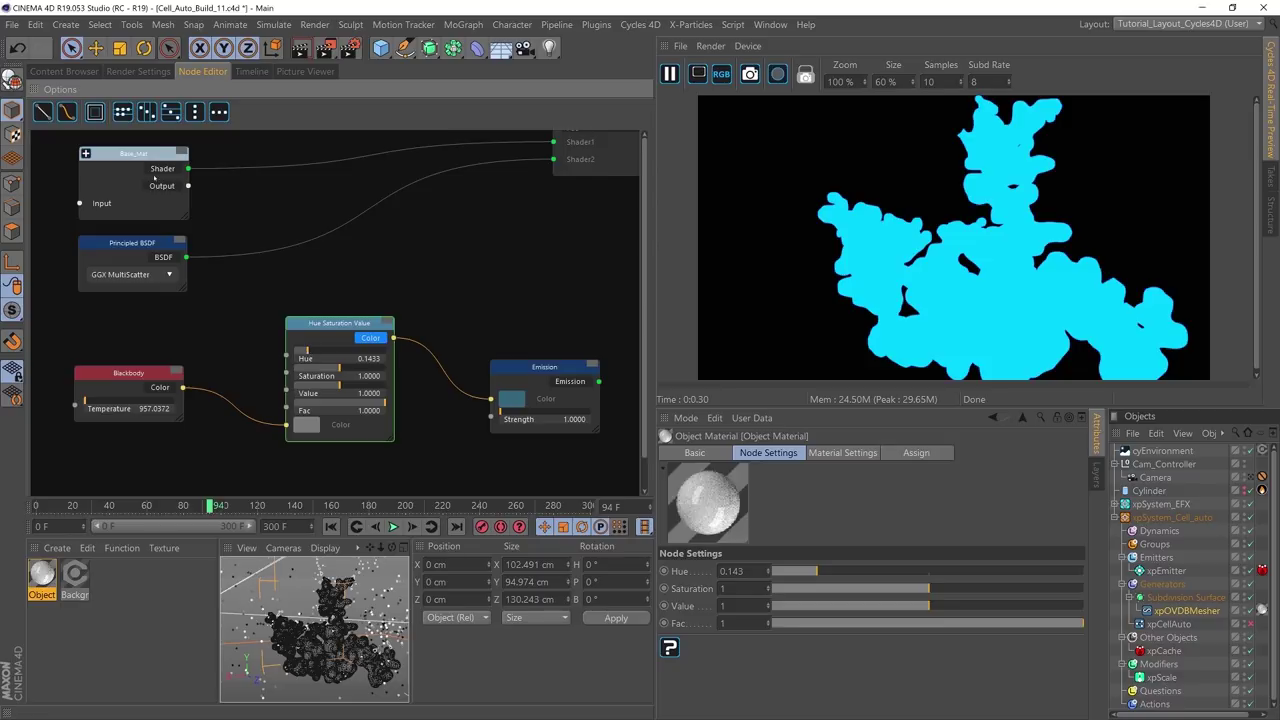
key(ctrl+z)
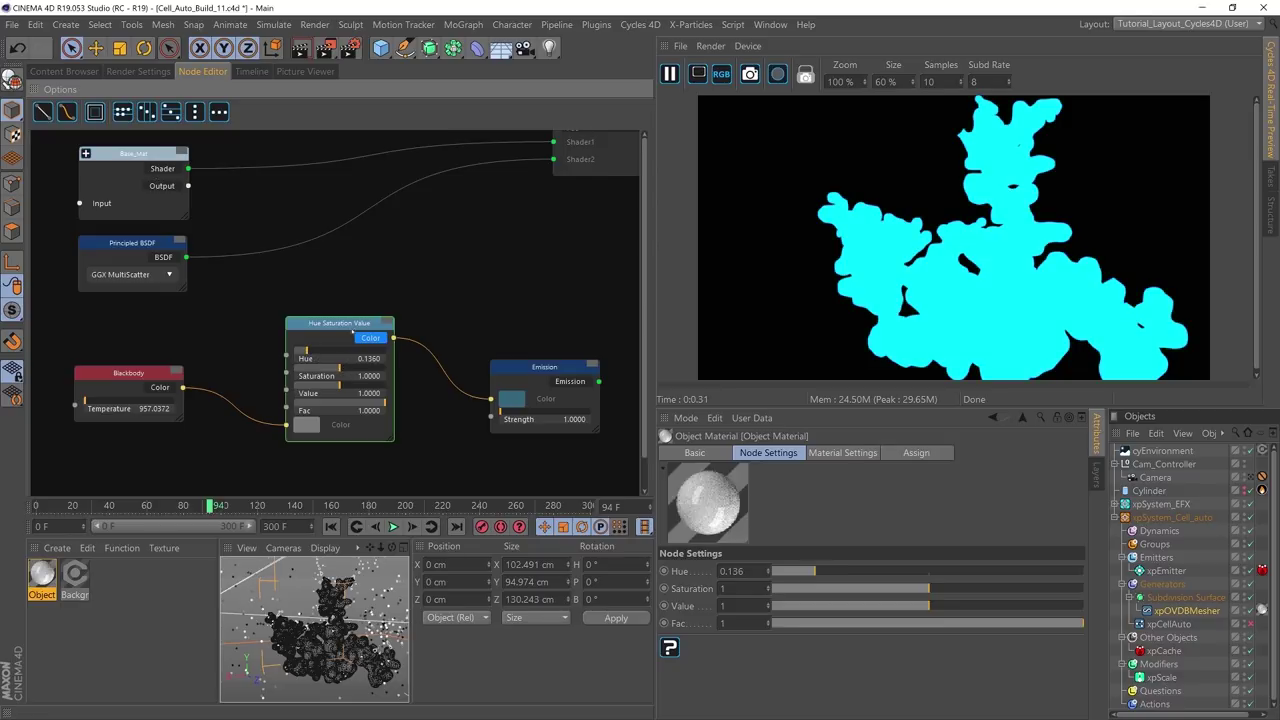
Step: Arrange the Blackbody, Hue Saturation Value and Emission nodes in a row beneath the Principled BSDF and turn off the color preview
drag(339, 323, 269, 312)
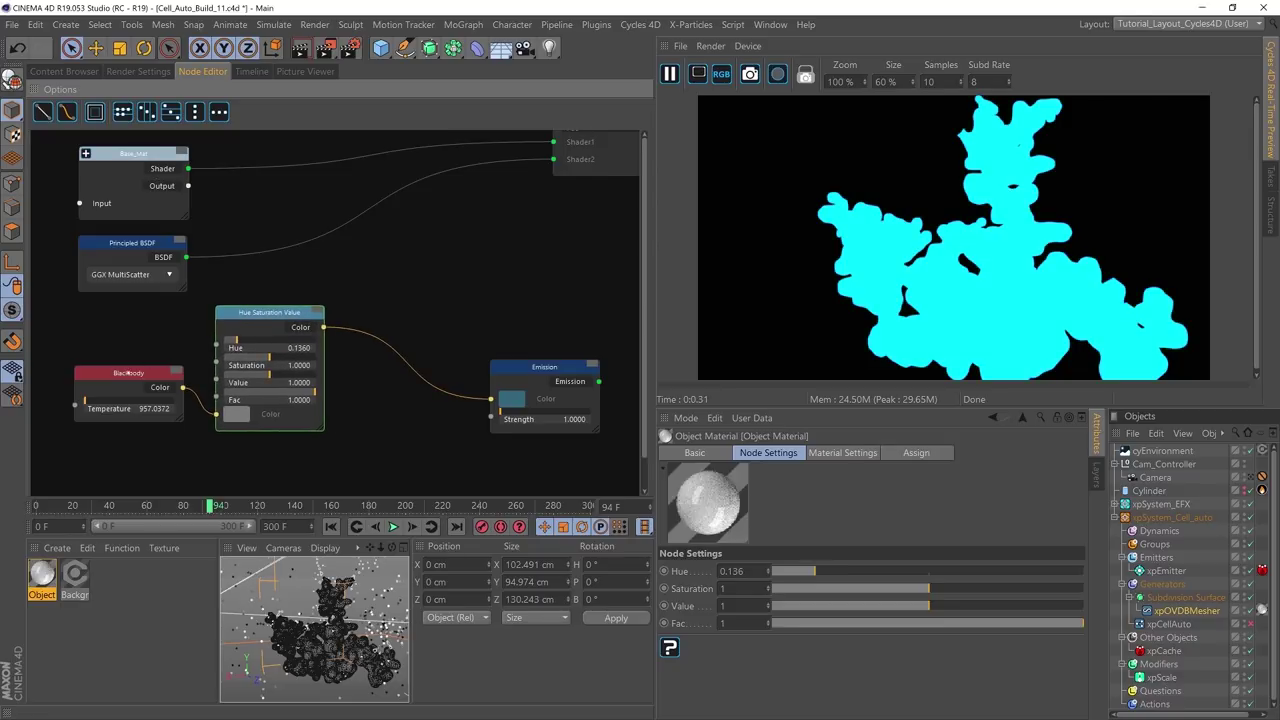
drag(129, 373, 154, 342)
drag(270, 312, 308, 325)
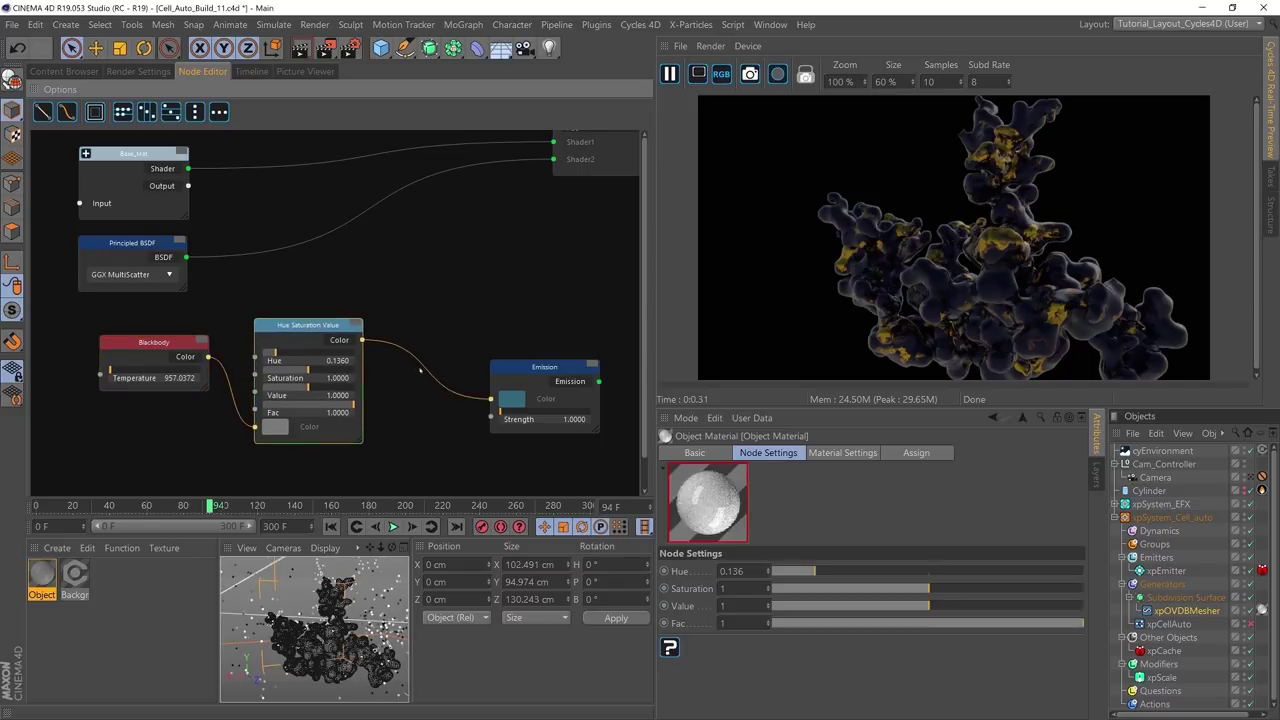
drag(502, 368, 518, 388)
middle_drag(420, 407, 386, 328)
drag(470, 300, 490, 267)
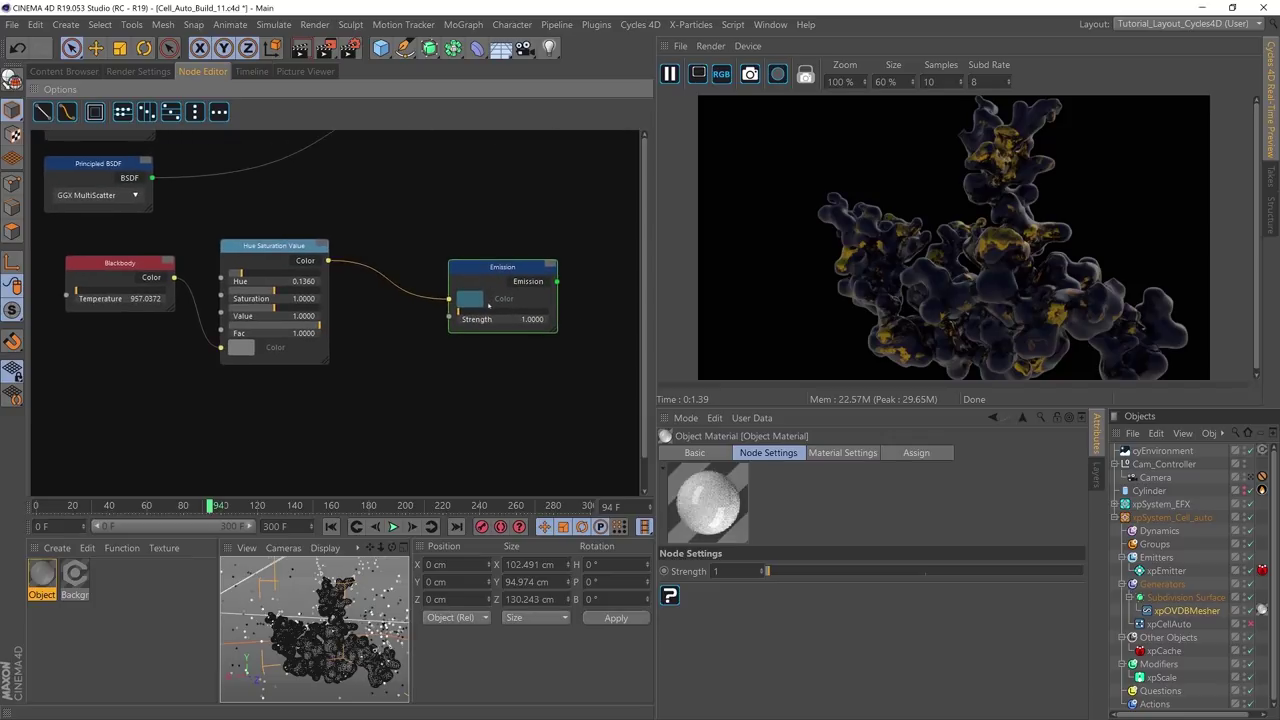
drag(313, 271, 313, 284)
drag(118, 265, 108, 281)
scroll(404, 334, down, 5)
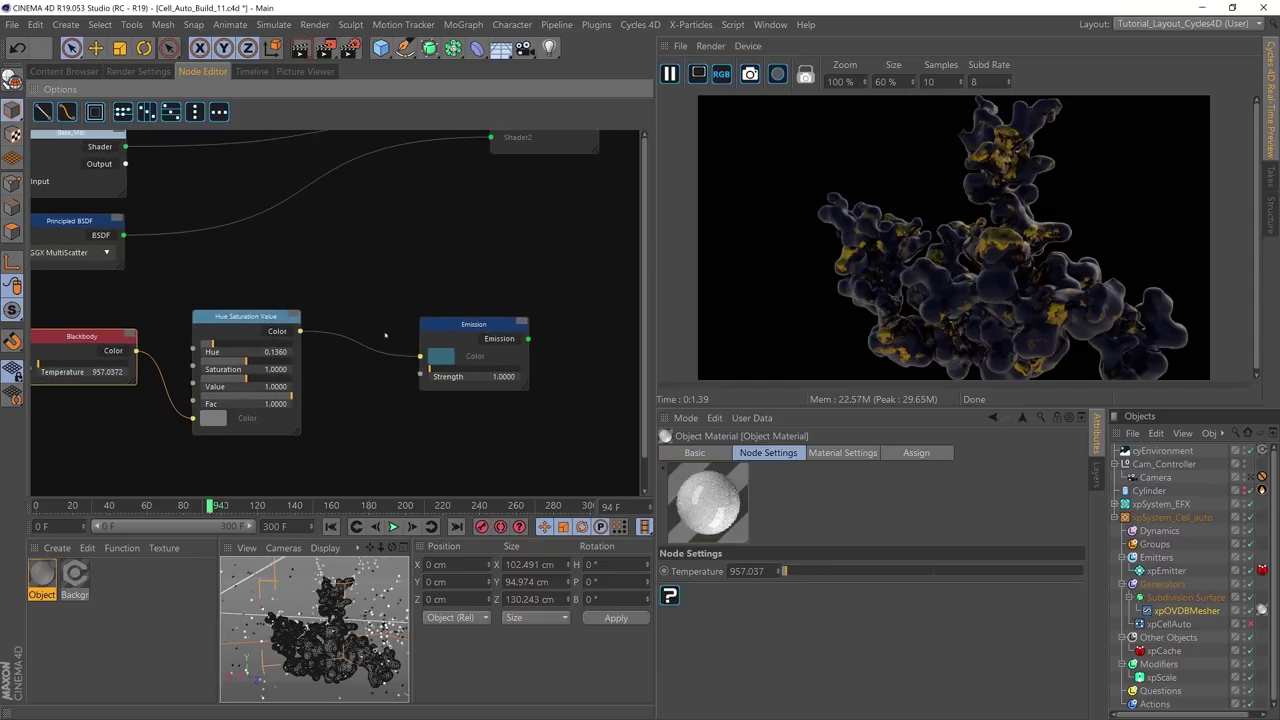
middle_drag(376, 289, 380, 337)
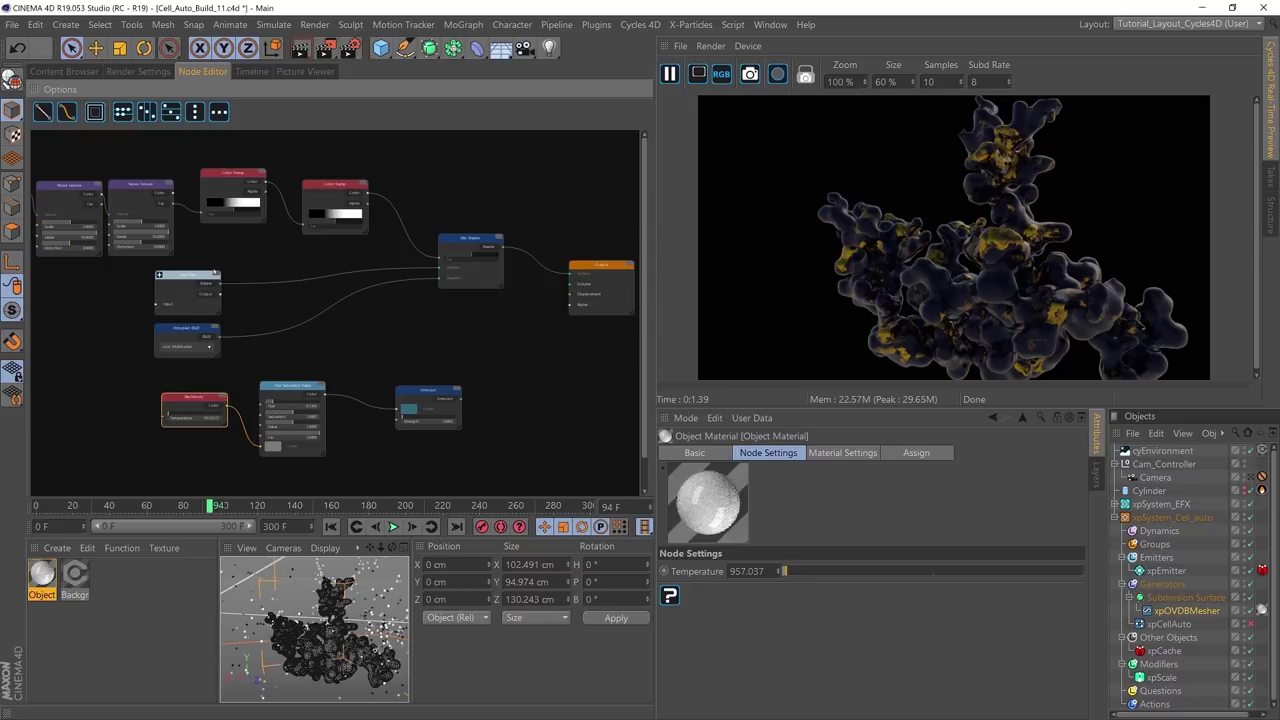
middle_drag(117, 286, 330, 270)
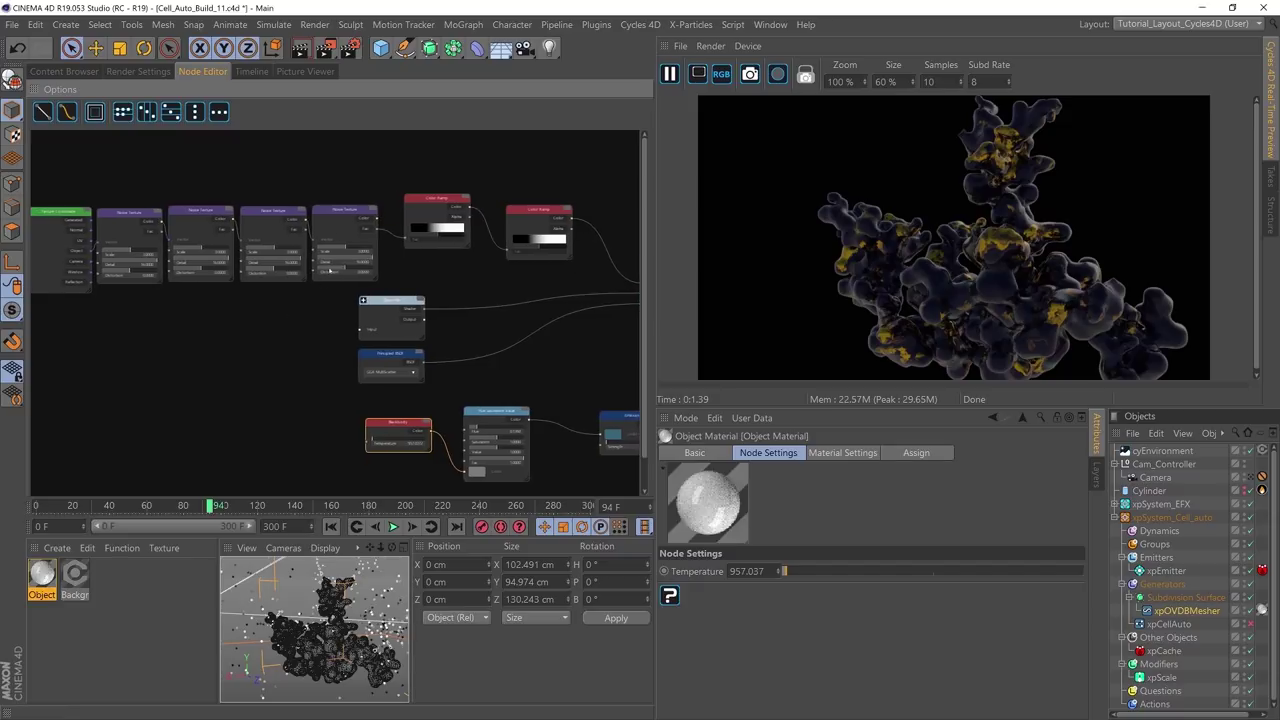
Step: Preview the Fac and Color outputs of the last Noise Texture node in the chain
click(372, 227)
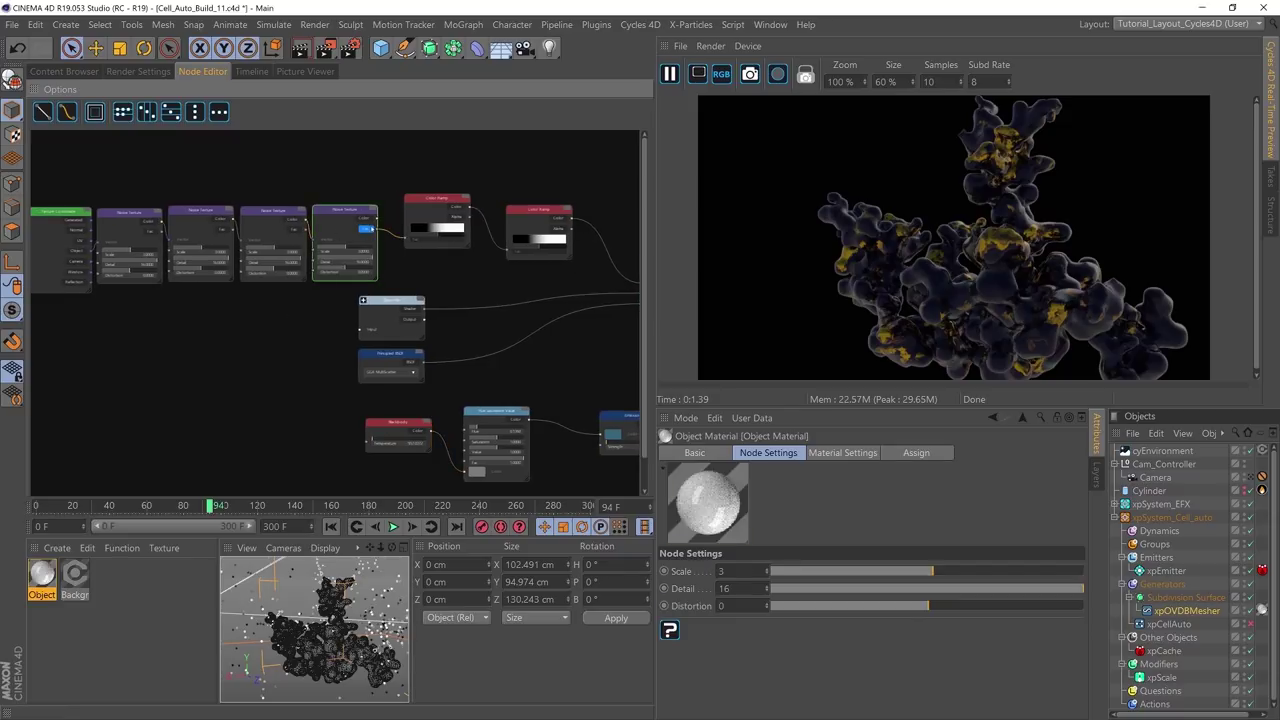
click(367, 229)
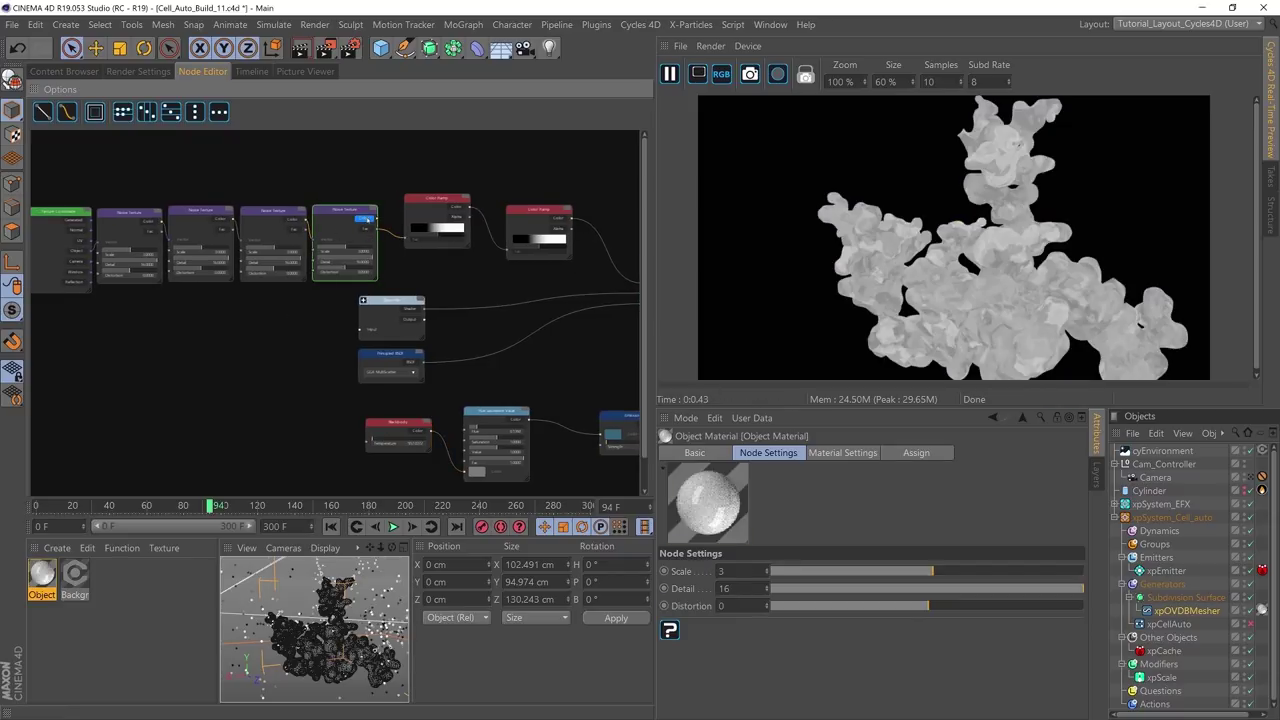
middle_drag(267, 331, 234, 289)
drag(446, 374, 472, 381)
Step: Duplicate the first Color Ramp near the Emission node, feed it the last Noise Texture's Color output, and preview it
click(243, 157)
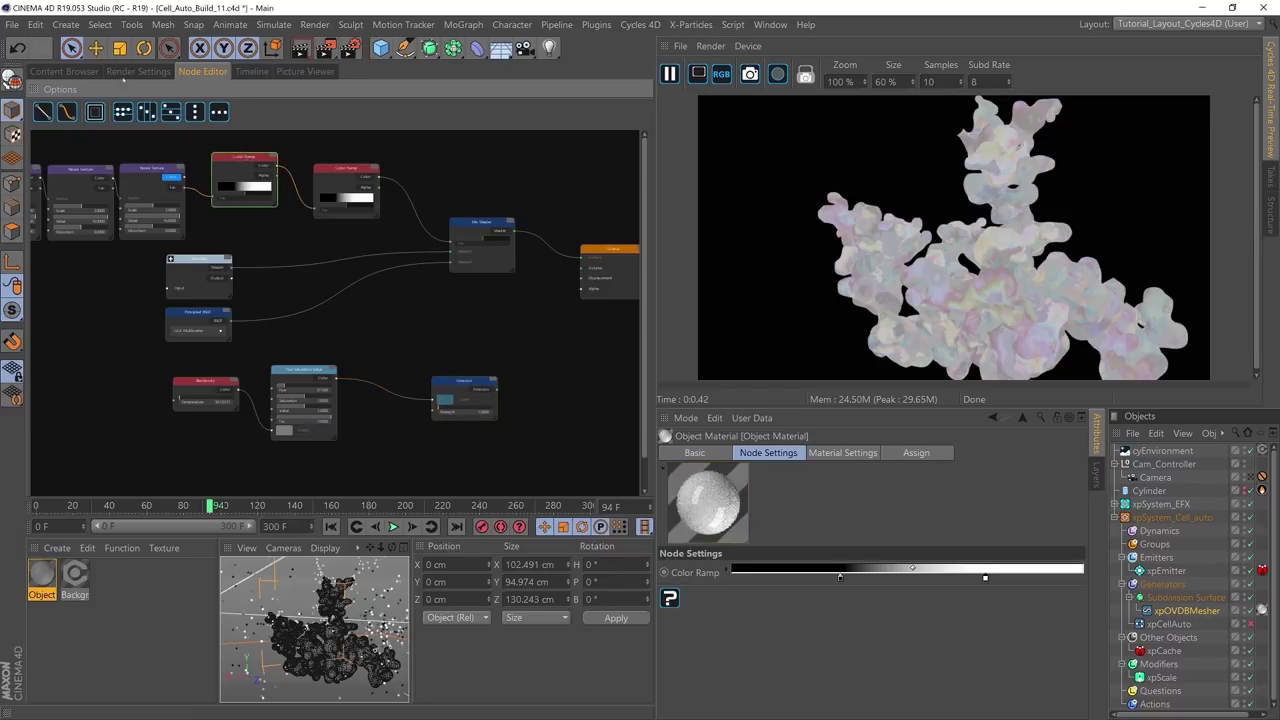
ctrl+drag(247, 157, 396, 437)
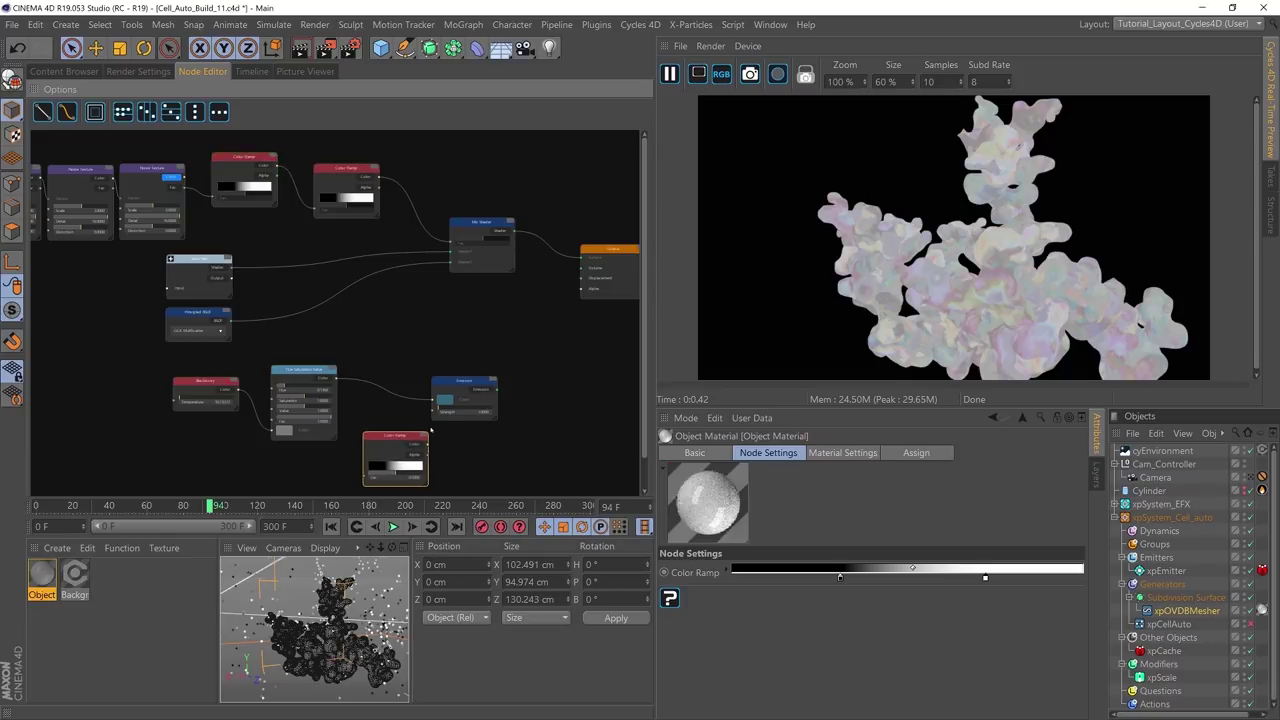
drag(214, 190, 366, 476)
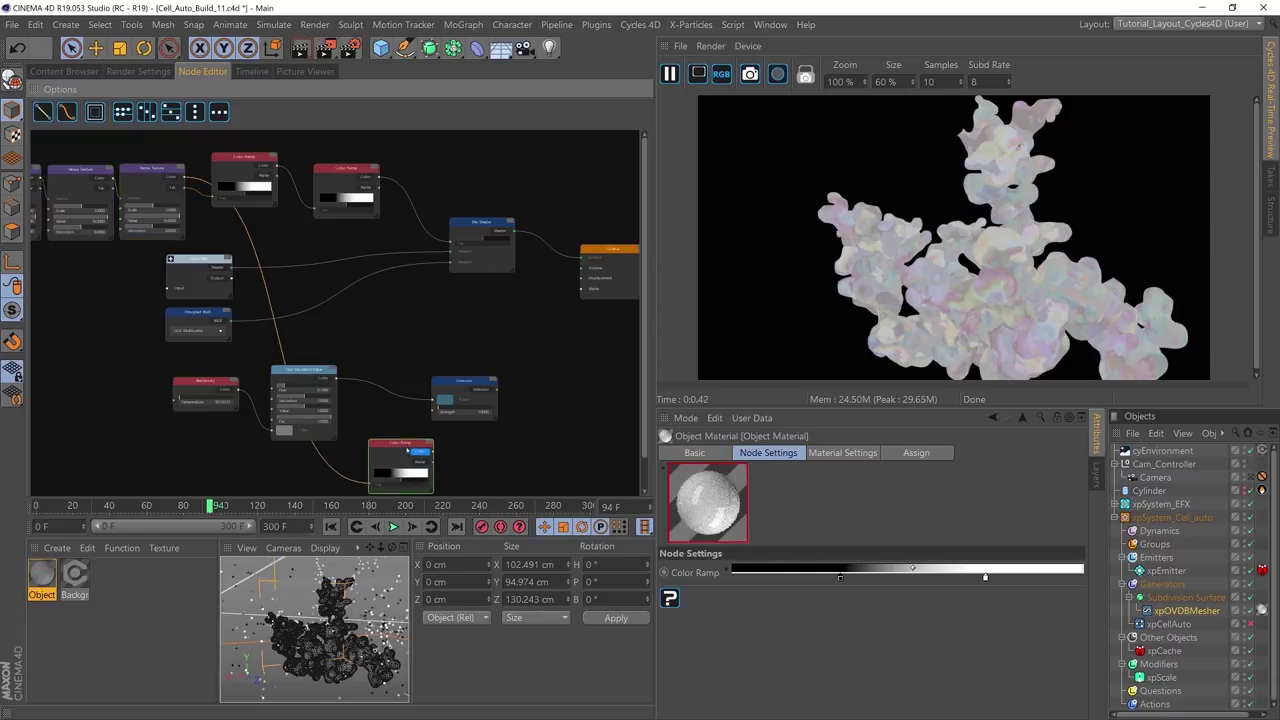
middle_drag(503, 449, 463, 368)
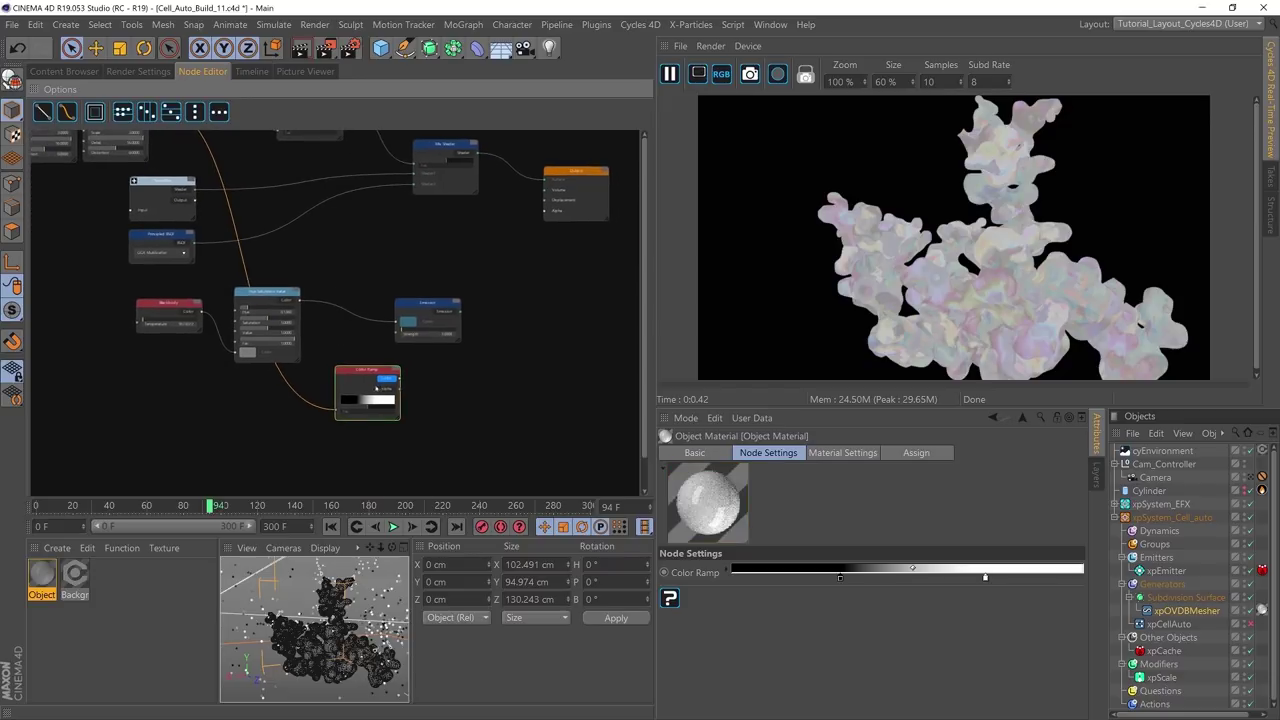
drag(380, 371, 376, 380)
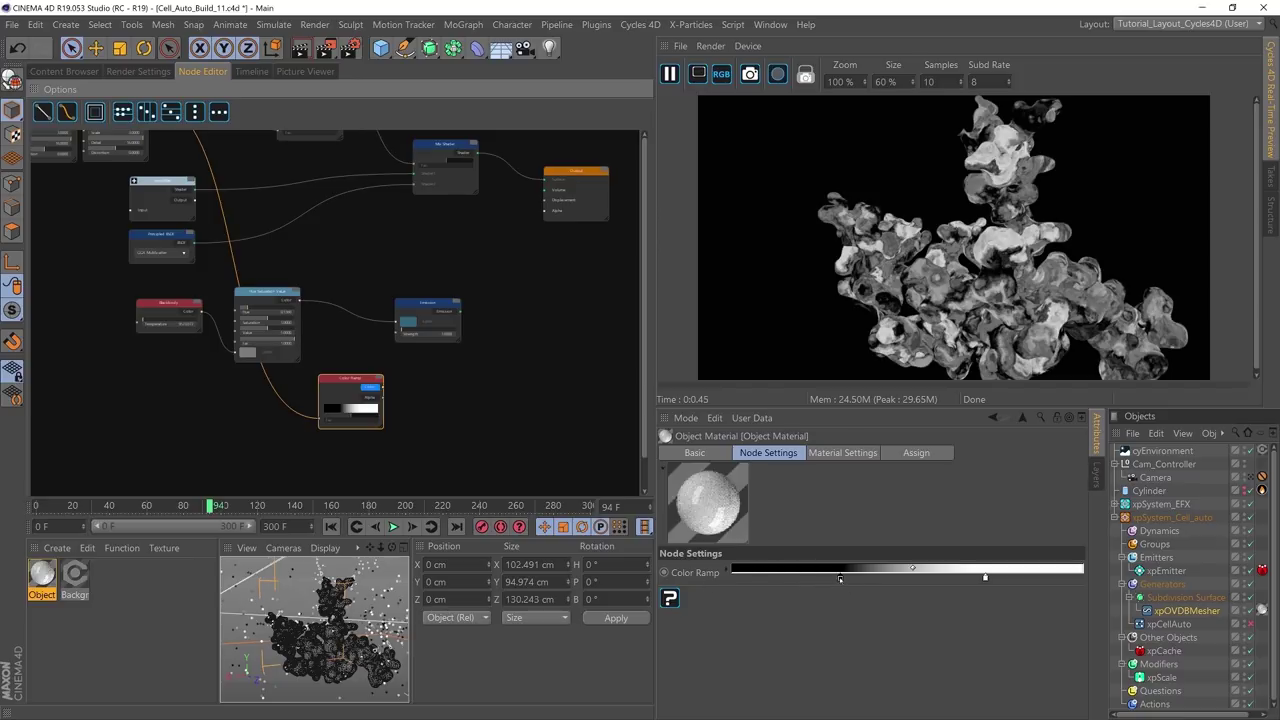
Step: Invert the duplicated Color Ramp's gradient and move its white and black knots slightly farther apart
right_click(840, 578)
click(862, 589)
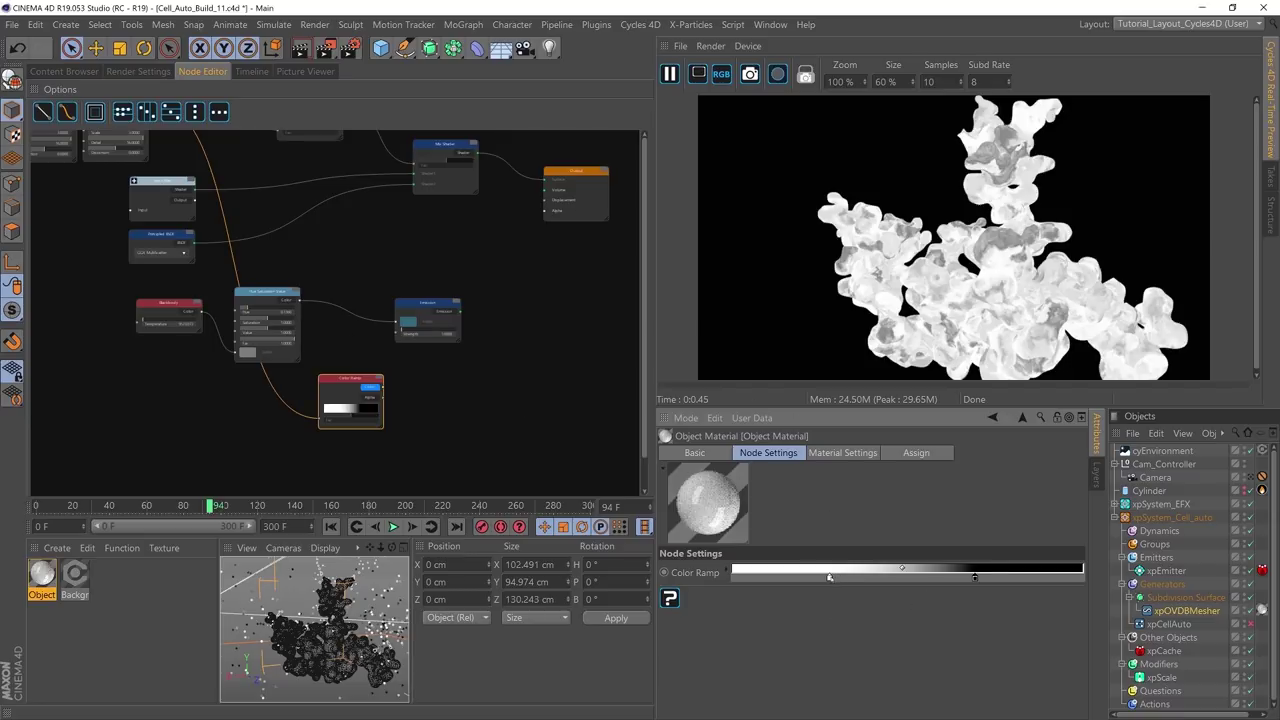
drag(829, 577, 815, 577)
drag(975, 577, 980, 578)
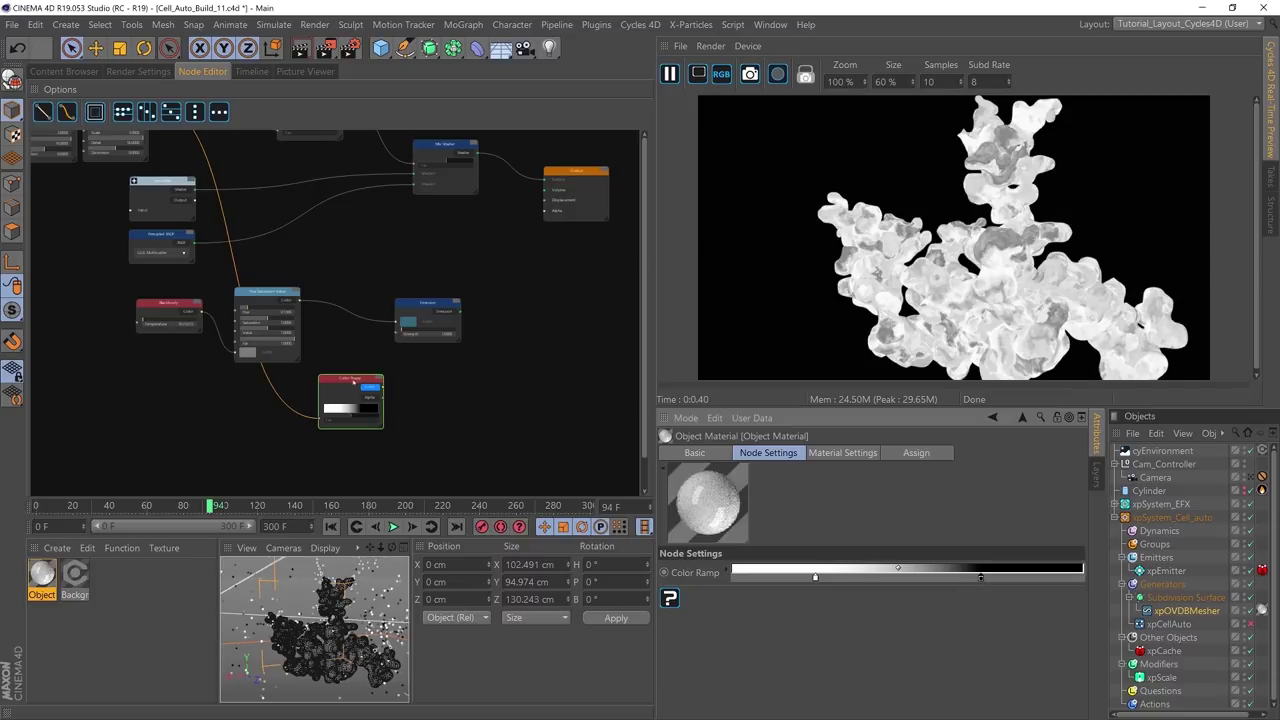
Step: Chain a duplicate of the inverted Color Ramp after it and shift its white and black knots toward the black end
mouse_move(353, 381)
mouse_down()
mouse_move(317, 385)
mouse_move(403, 381)
mouse_move(373, 405)
mouse_up()
click(421, 393)
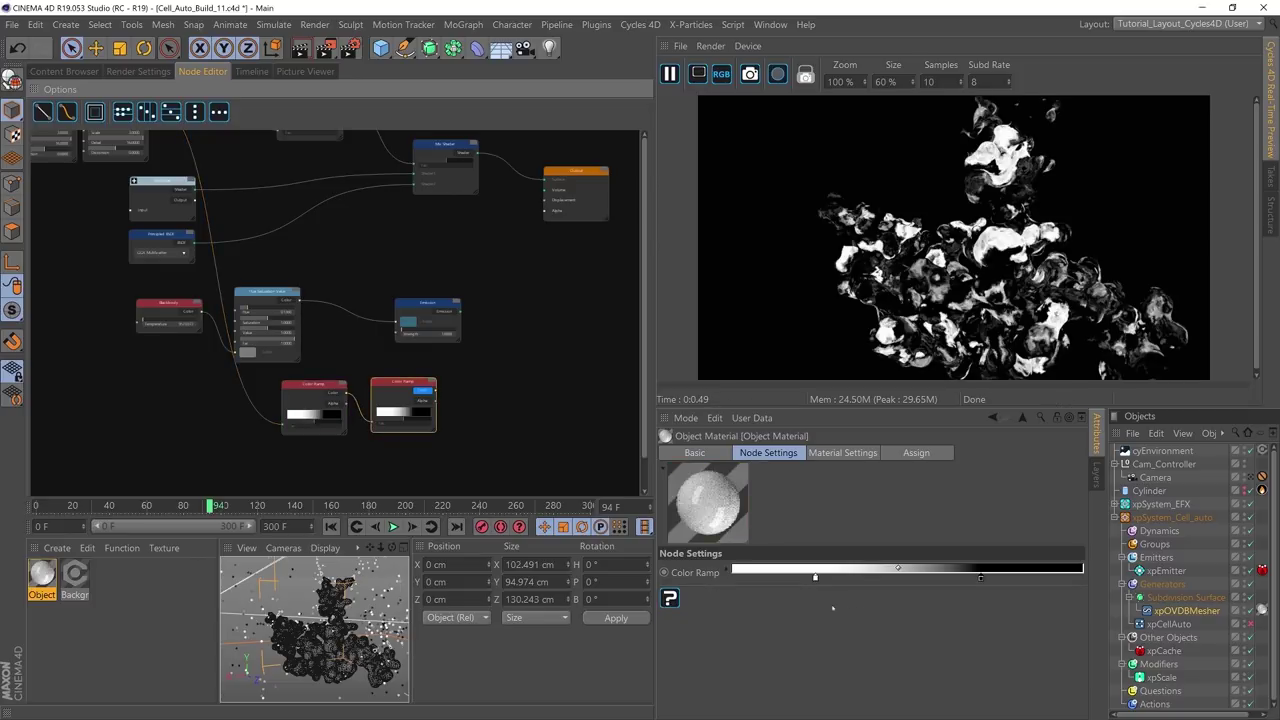
drag(815, 578, 758, 578)
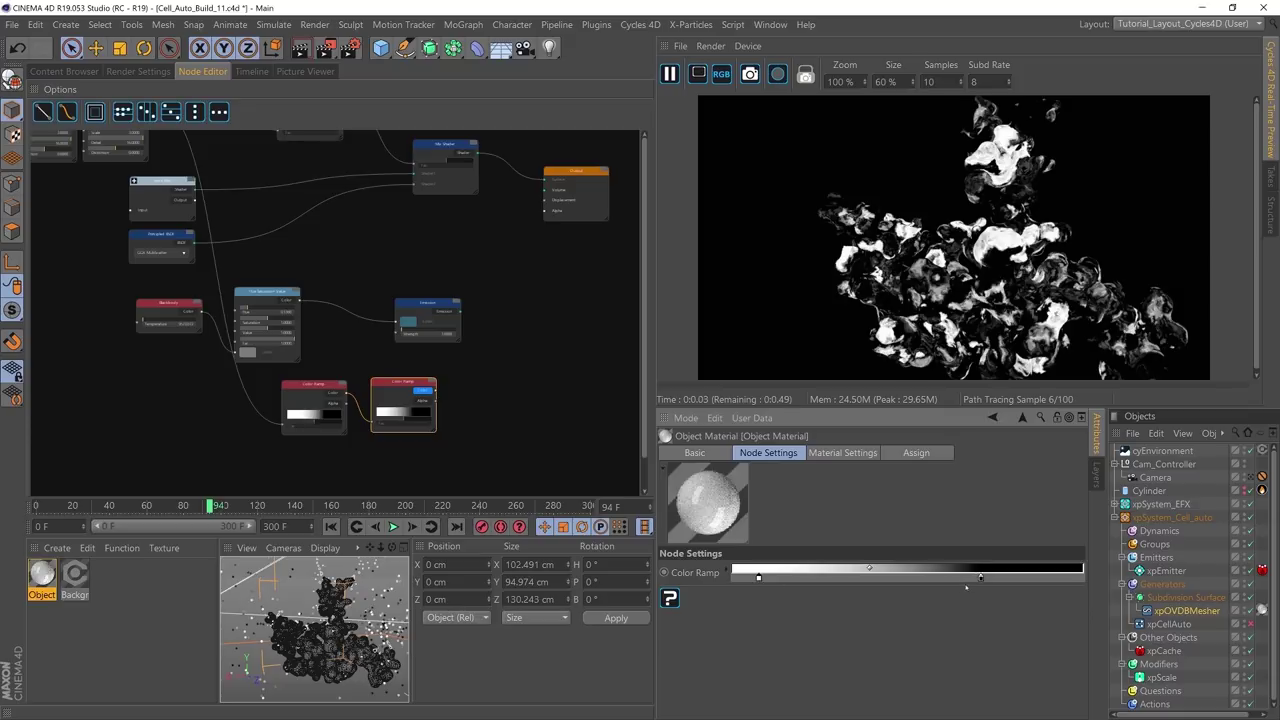
drag(980, 578, 1031, 578)
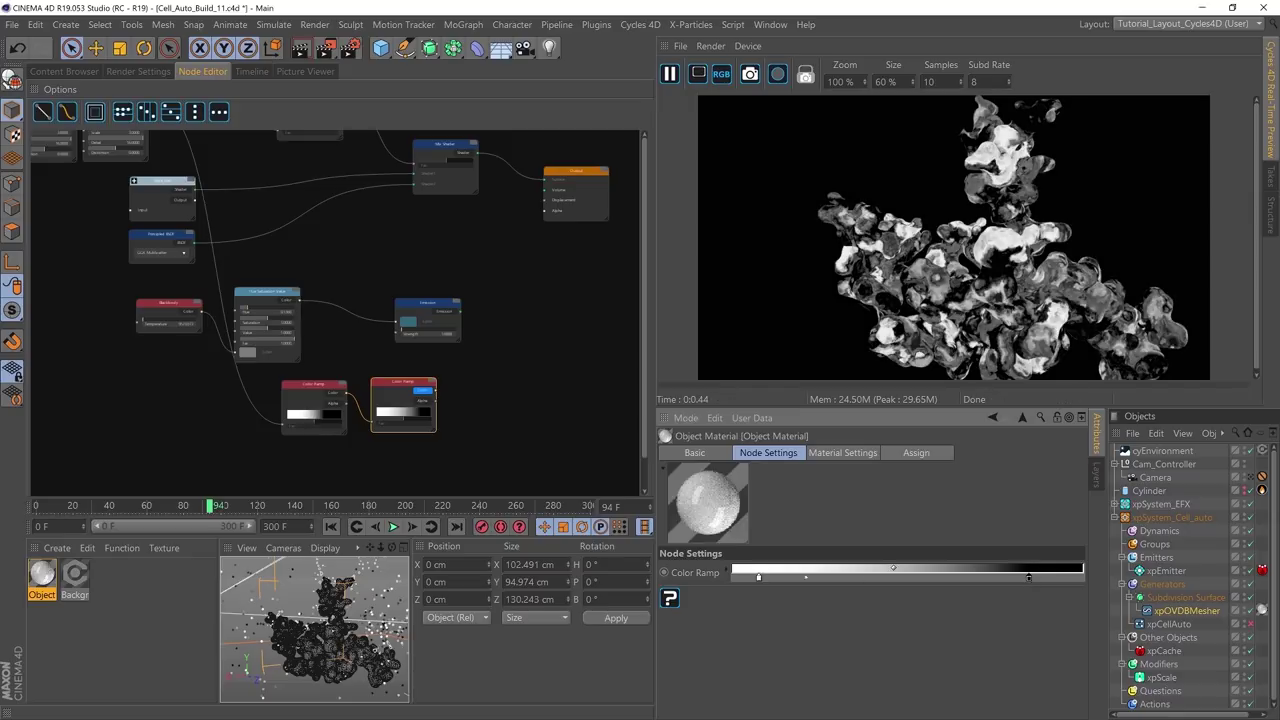
drag(758, 578, 810, 578)
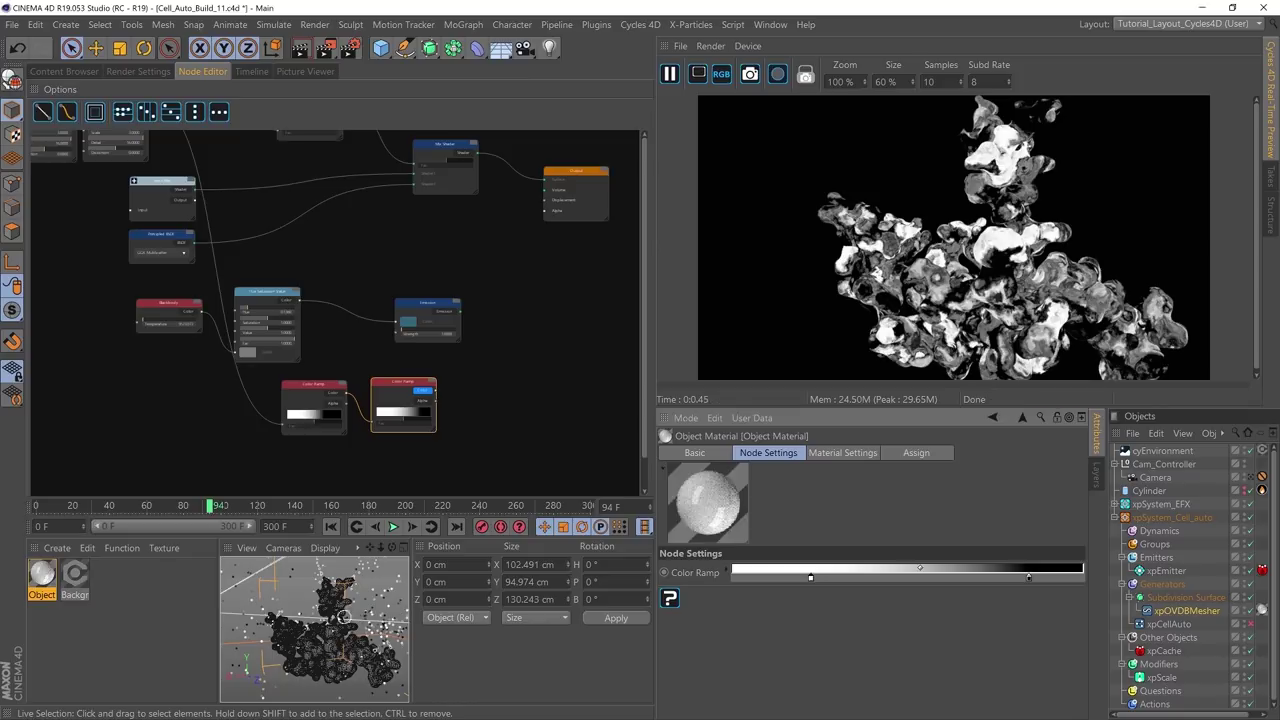
alt+drag(314, 628, 382, 632)
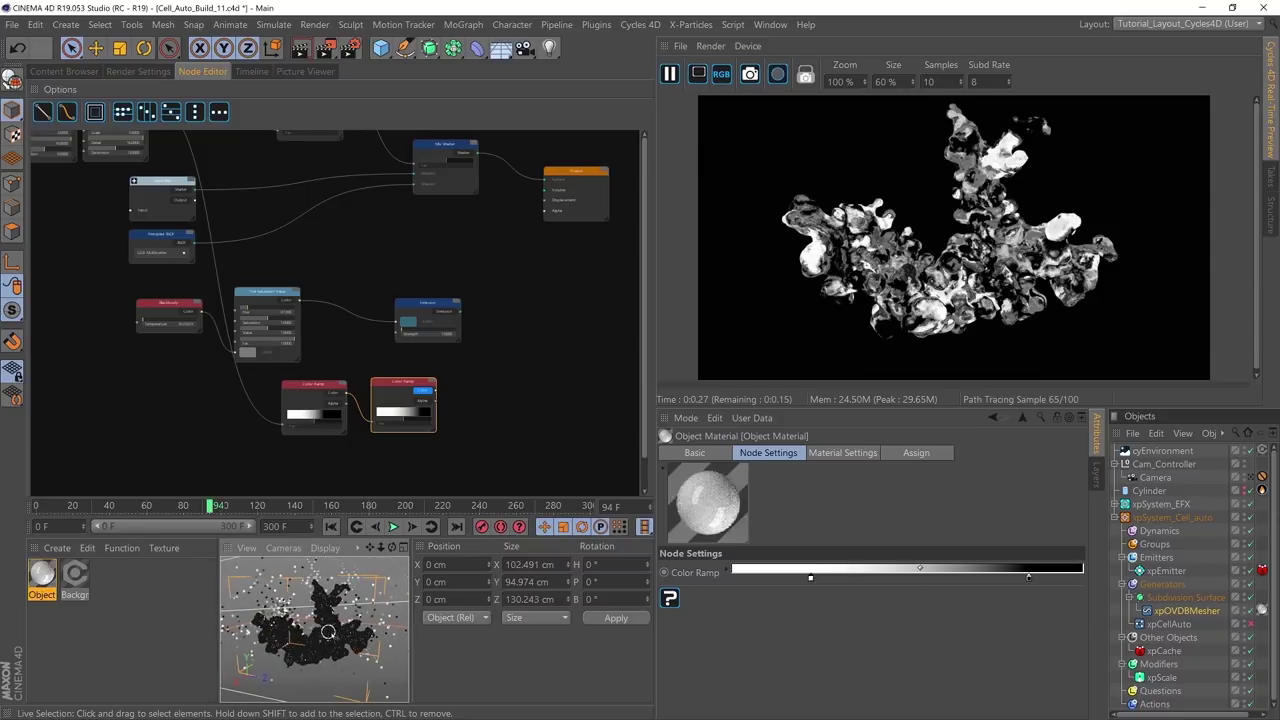
mouse_move(811, 577)
mouse_down()
mouse_move(902, 577)
mouse_move(870, 586)
mouse_up()
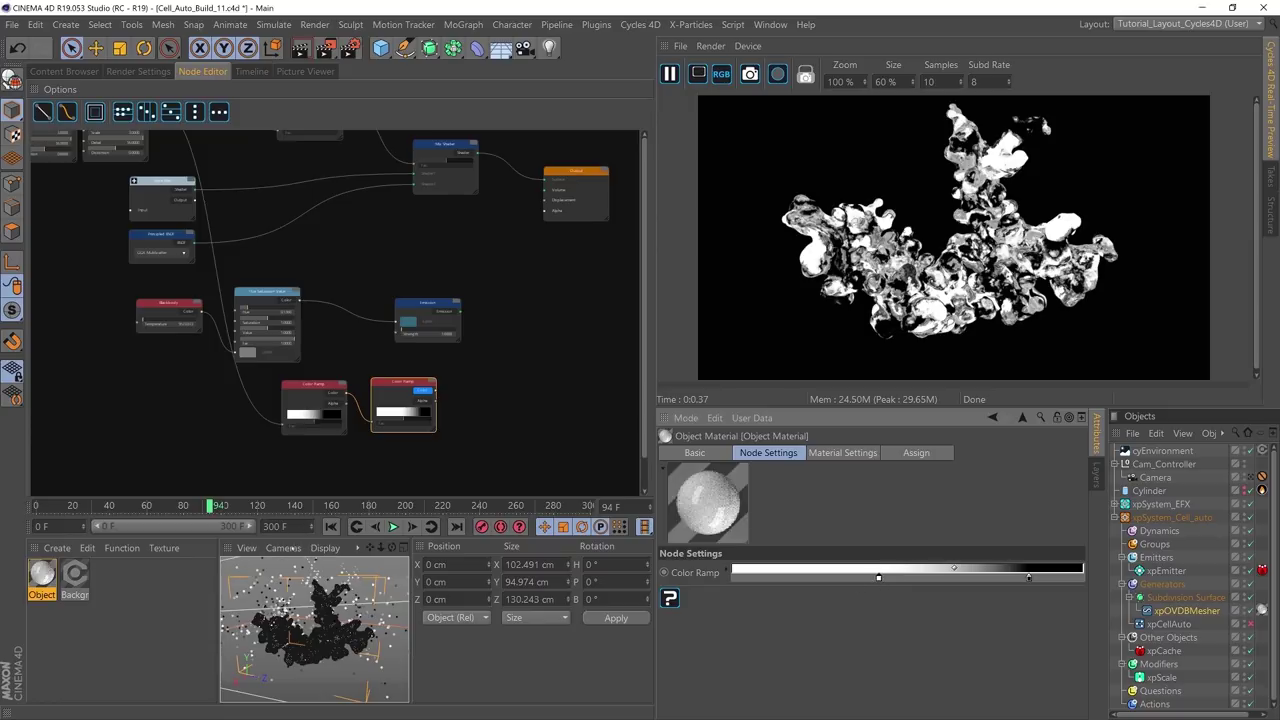
alt+drag(300, 610, 278, 578)
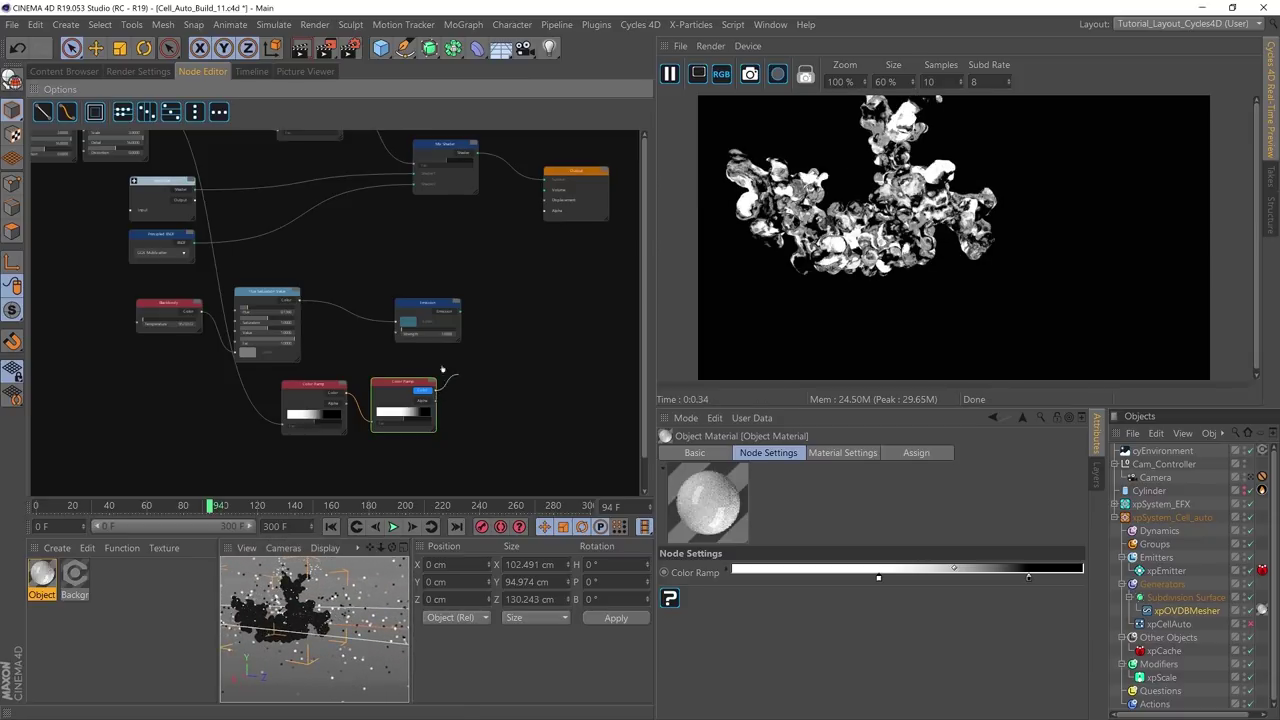
Step: Connect the second inverted Color Ramp to the Emission node's Strength, preview the Emission, and move that node away from the ramps
drag(443, 370, 396, 333)
click(440, 312)
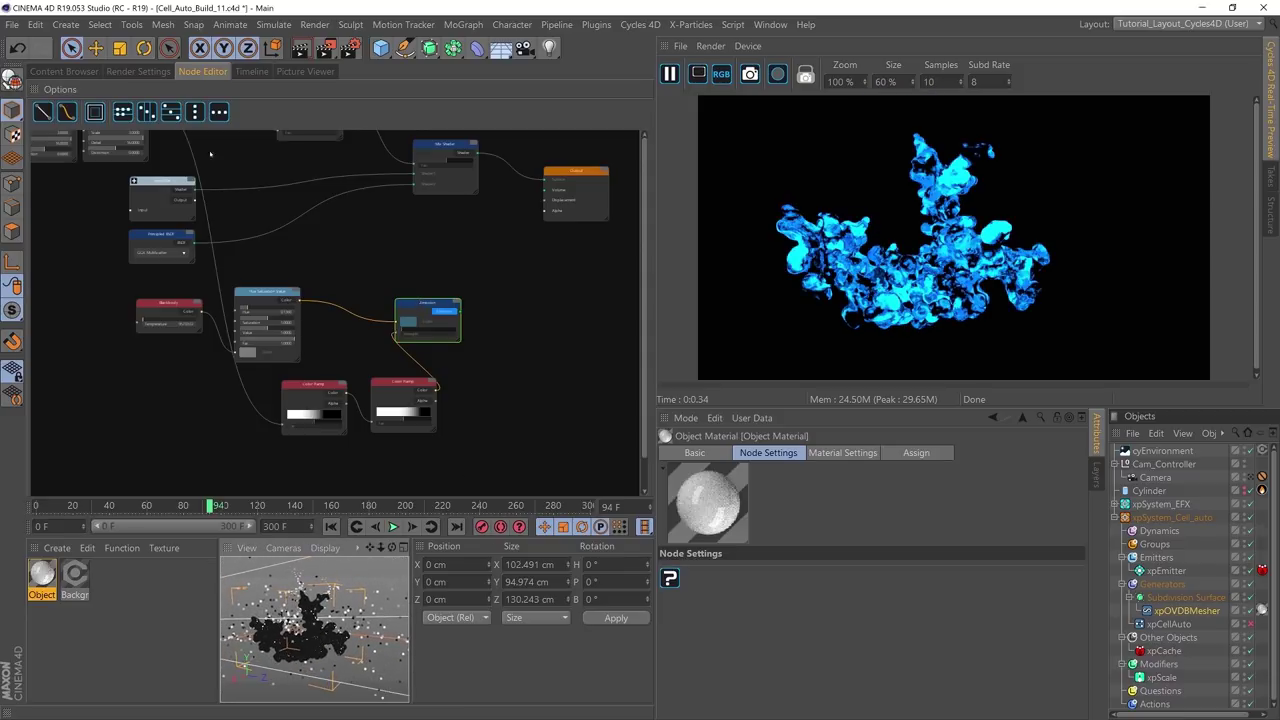
drag(430, 310, 546, 310)
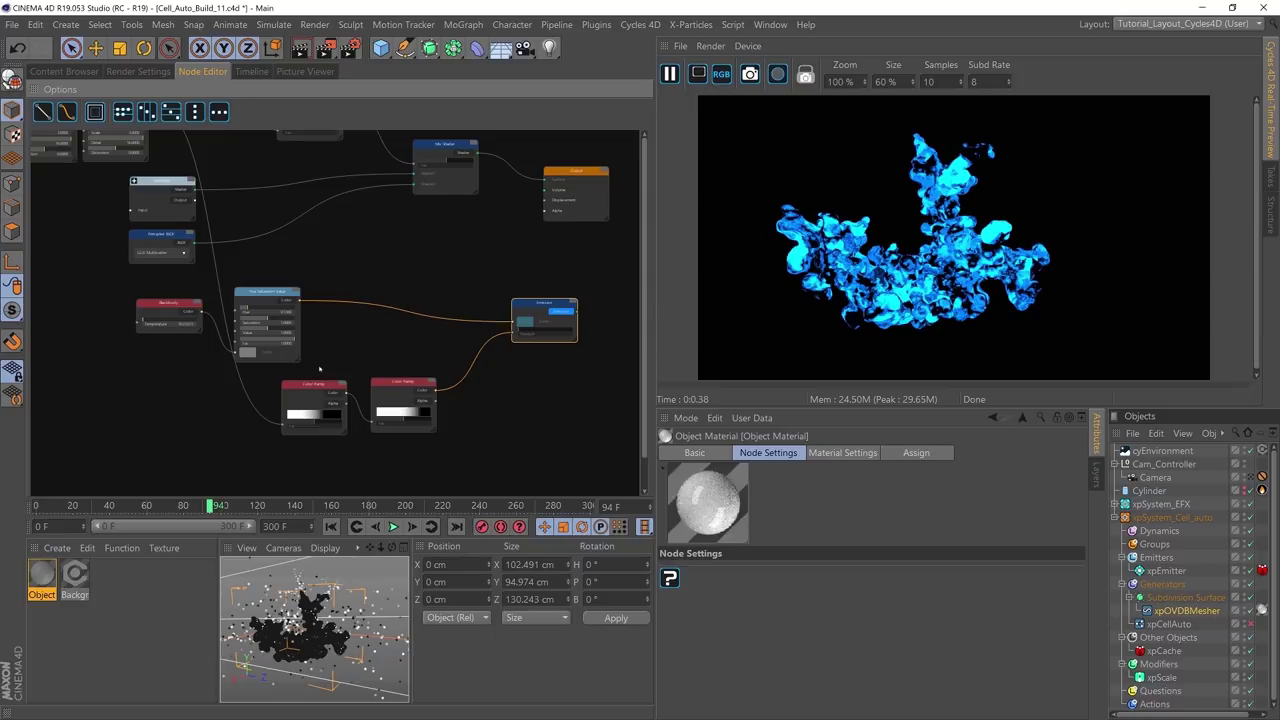
Step: Shift both inverted Color Ramps back and insert a Math node on the connection between them and the Emission node
drag(320, 370, 310, 397)
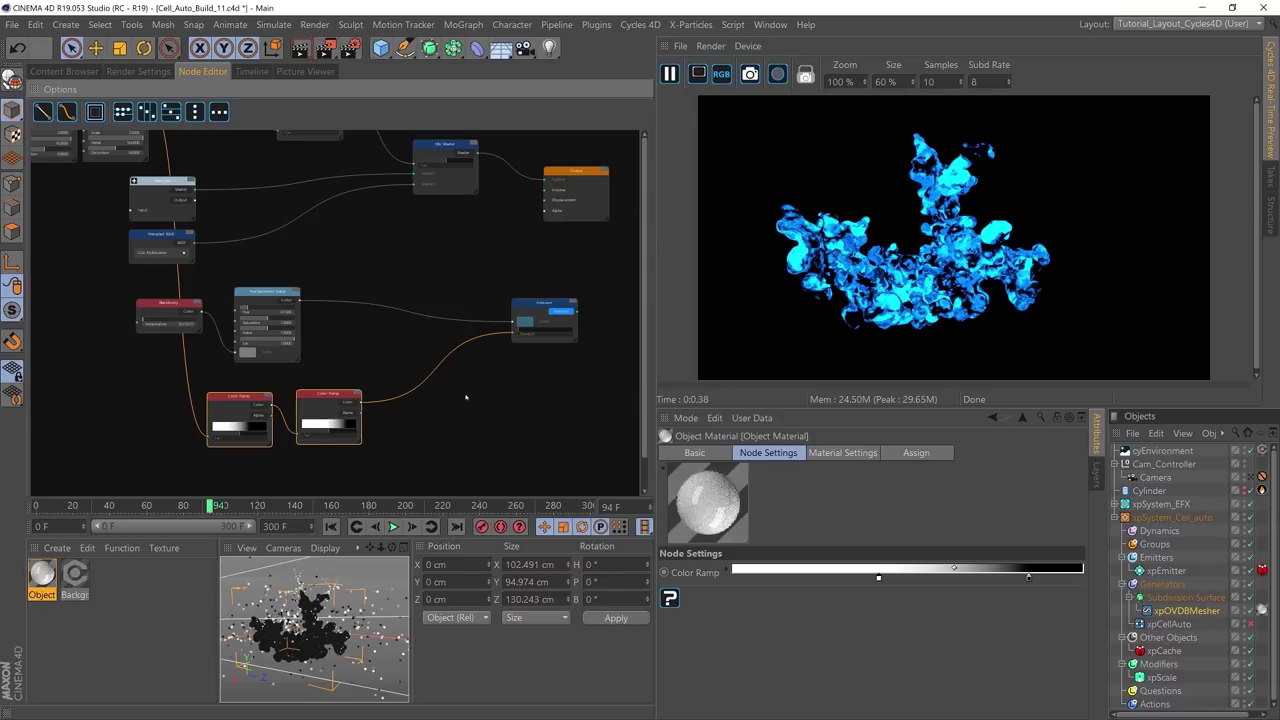
right_click(459, 390)
mouse_move(513, 579)
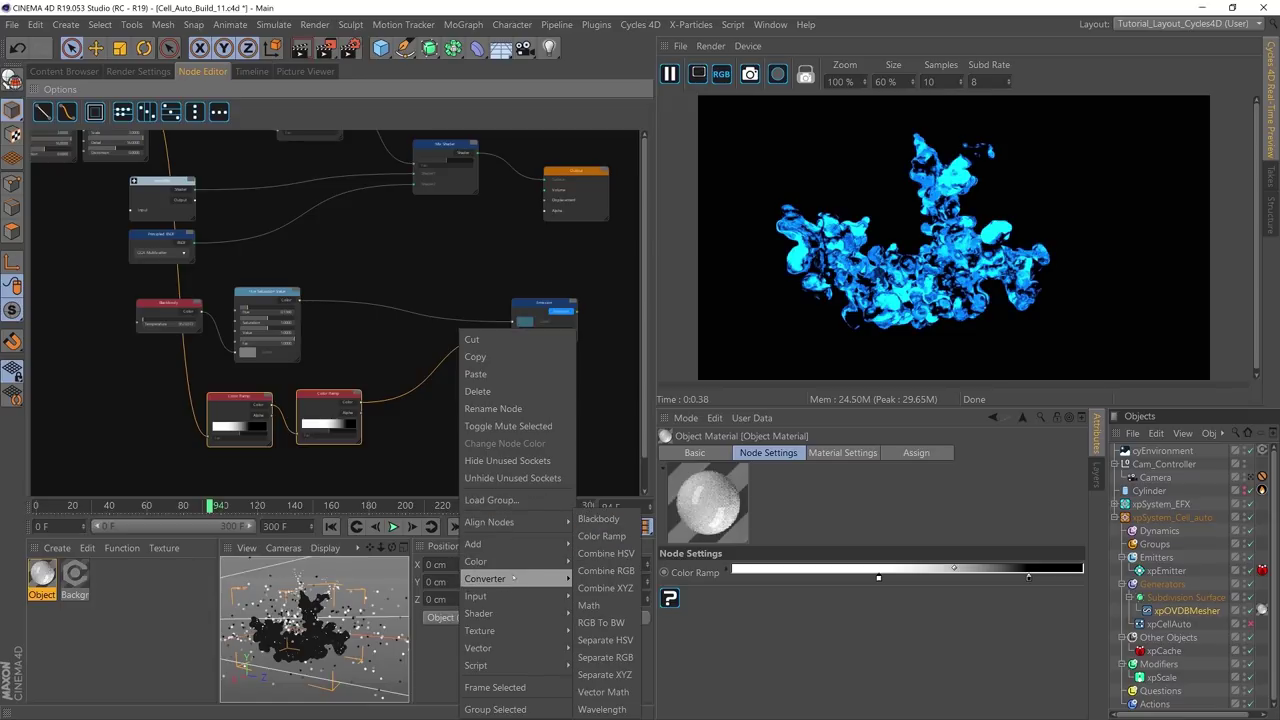
click(589, 605)
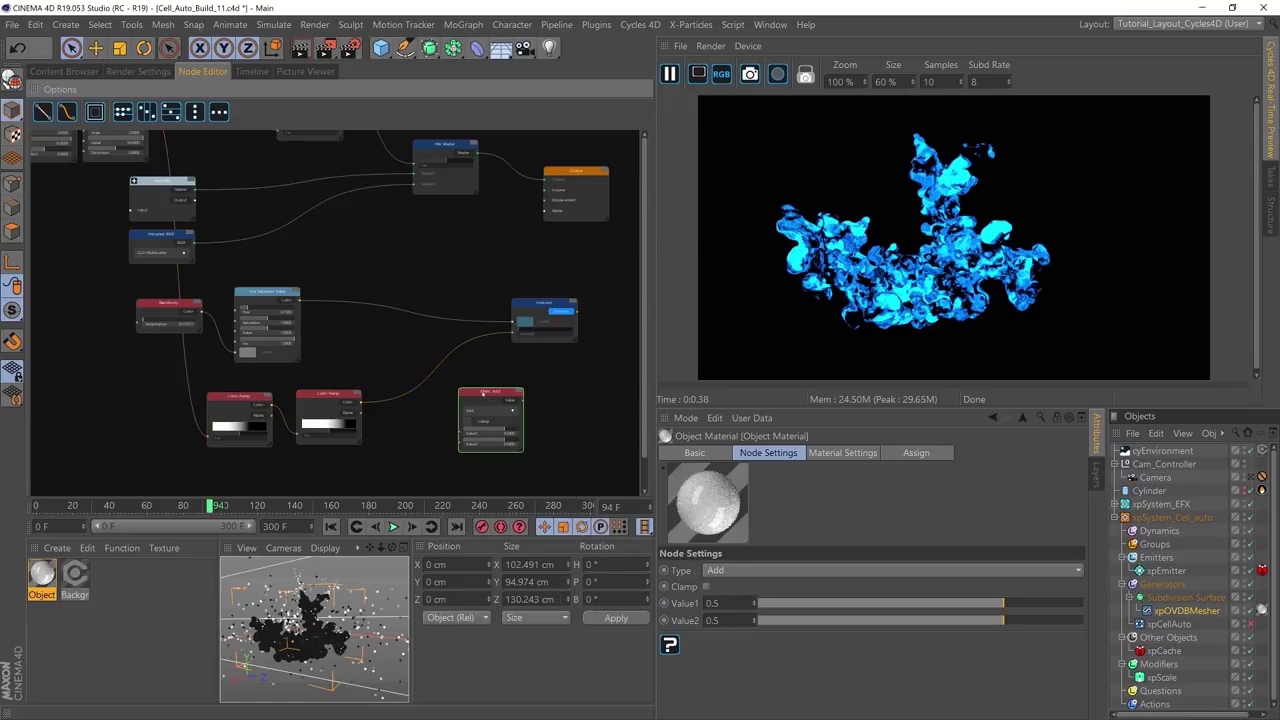
drag(484, 394, 434, 378)
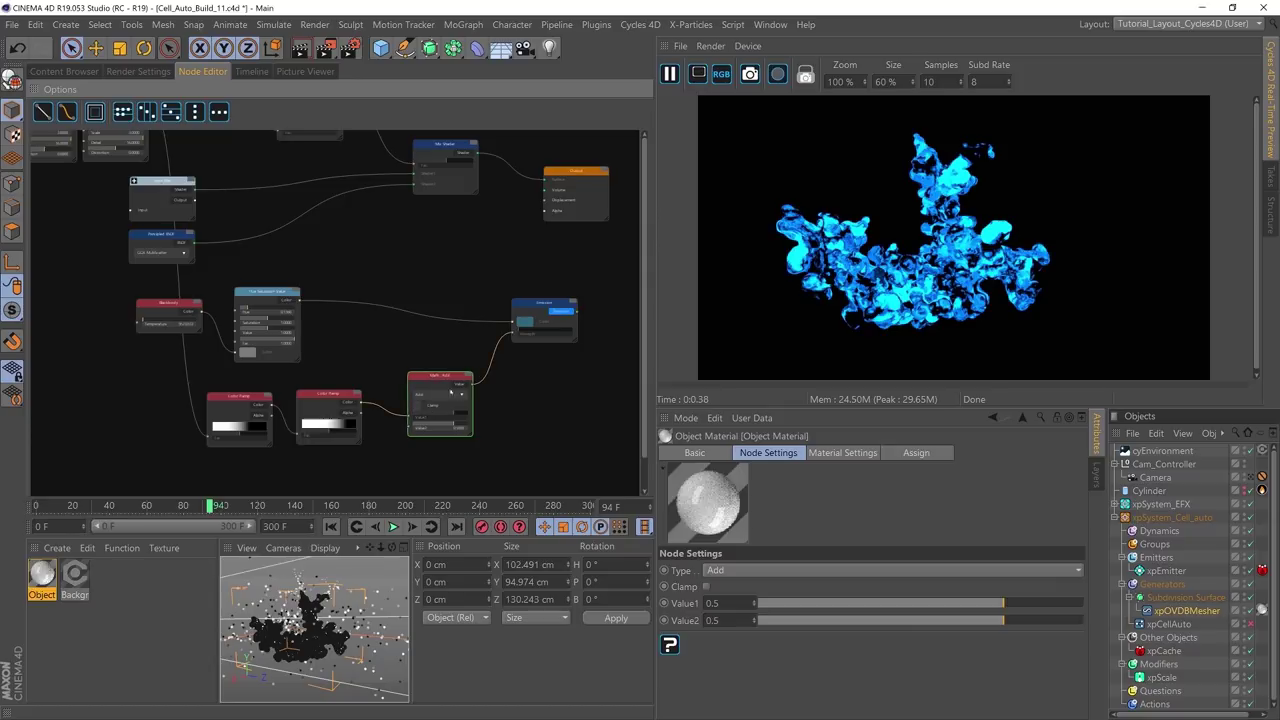
Step: Set the Math node's type to Multiply and its Value2 to 2
click(745, 570)
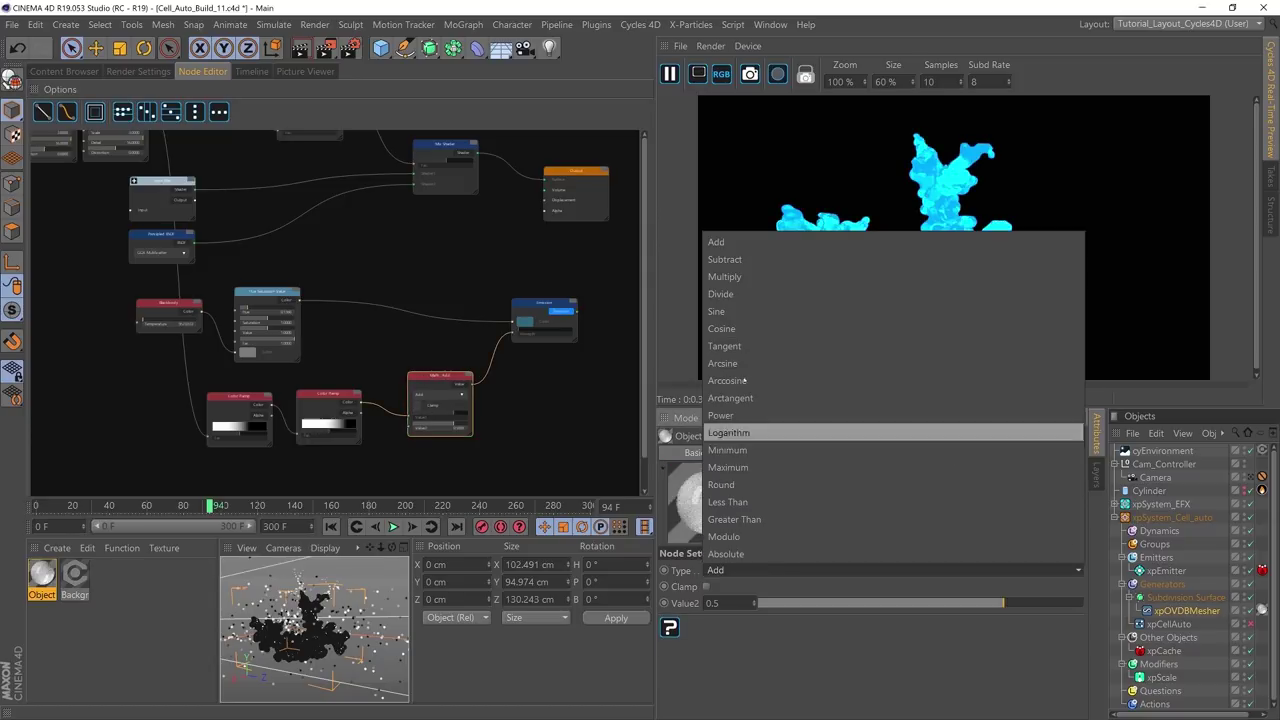
click(742, 277)
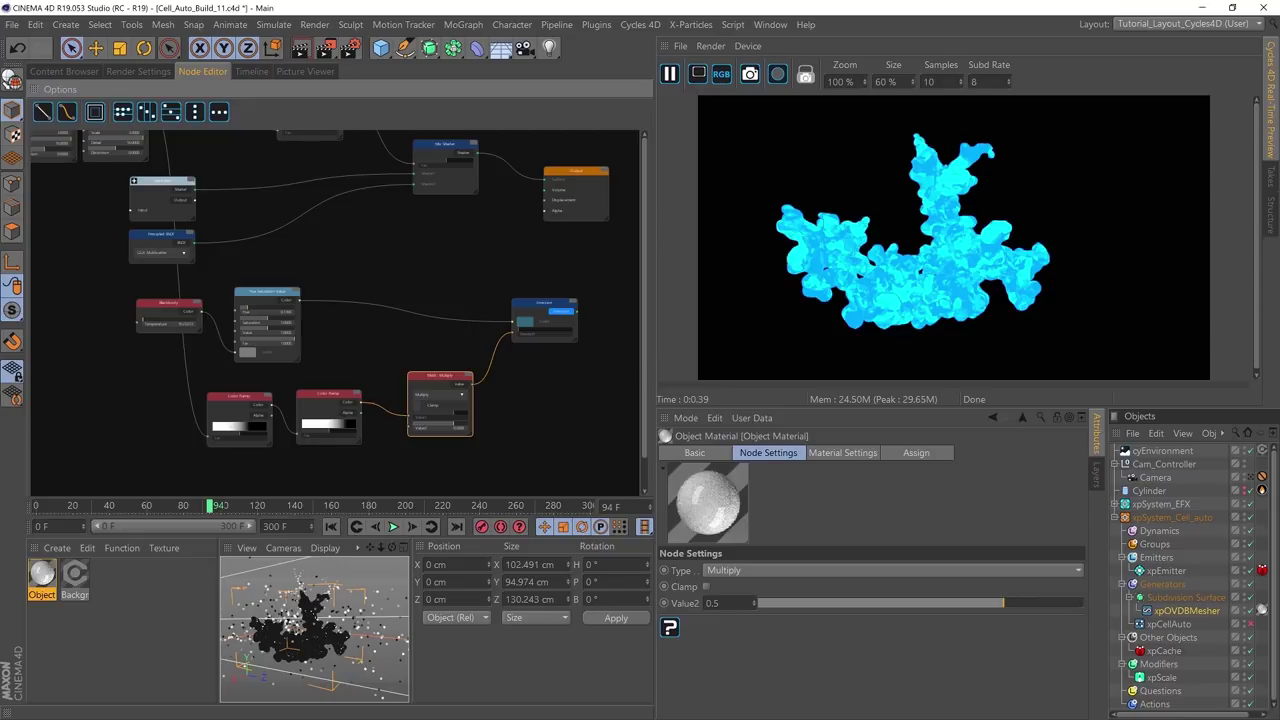
click(713, 603)
text(2)
key(Return)
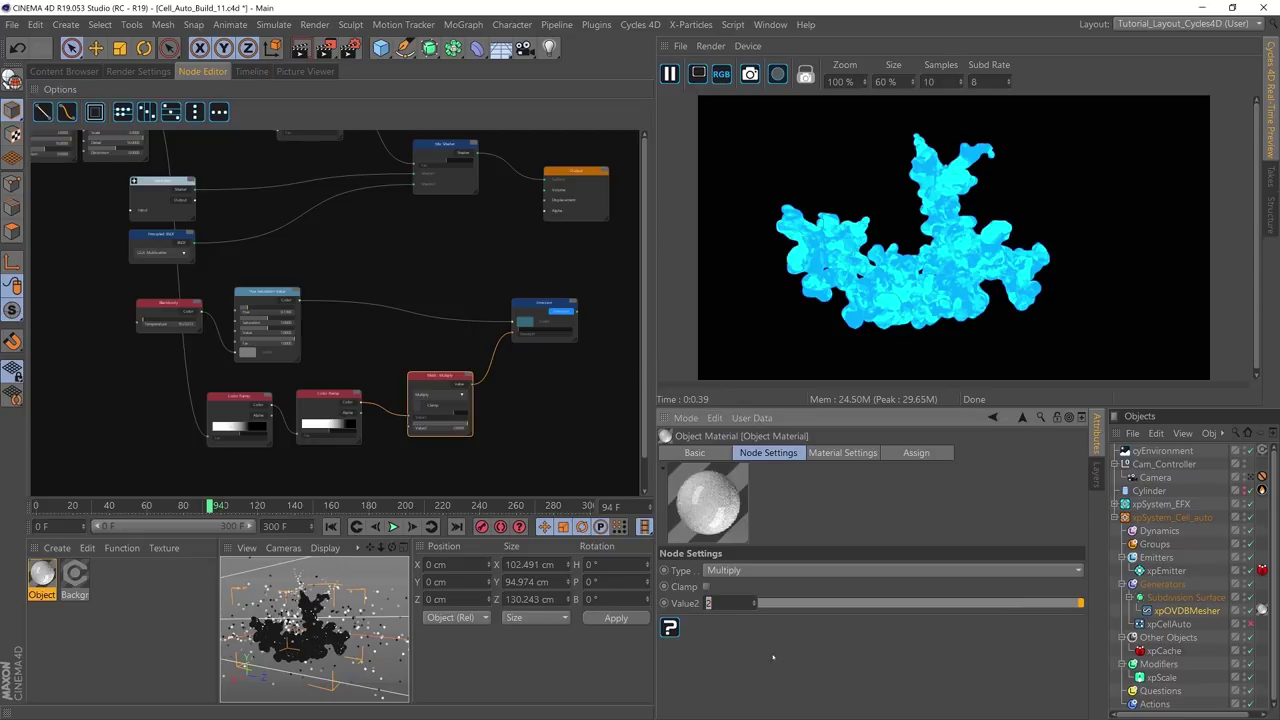
click(670, 107)
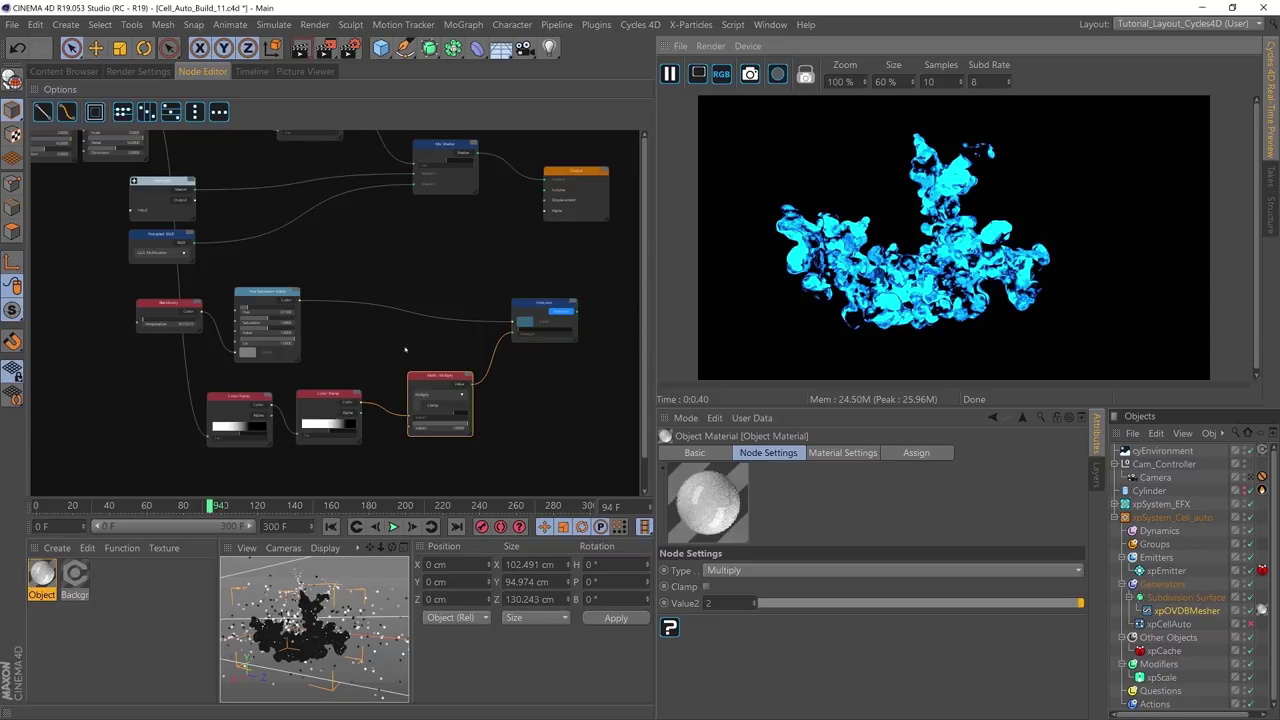
Step: Make room between the Mix Shader and the Output node, shift the Emission node closer, and preview the Mix Shader
middle_drag(366, 340, 369, 307)
middle_drag(286, 283, 166, 289)
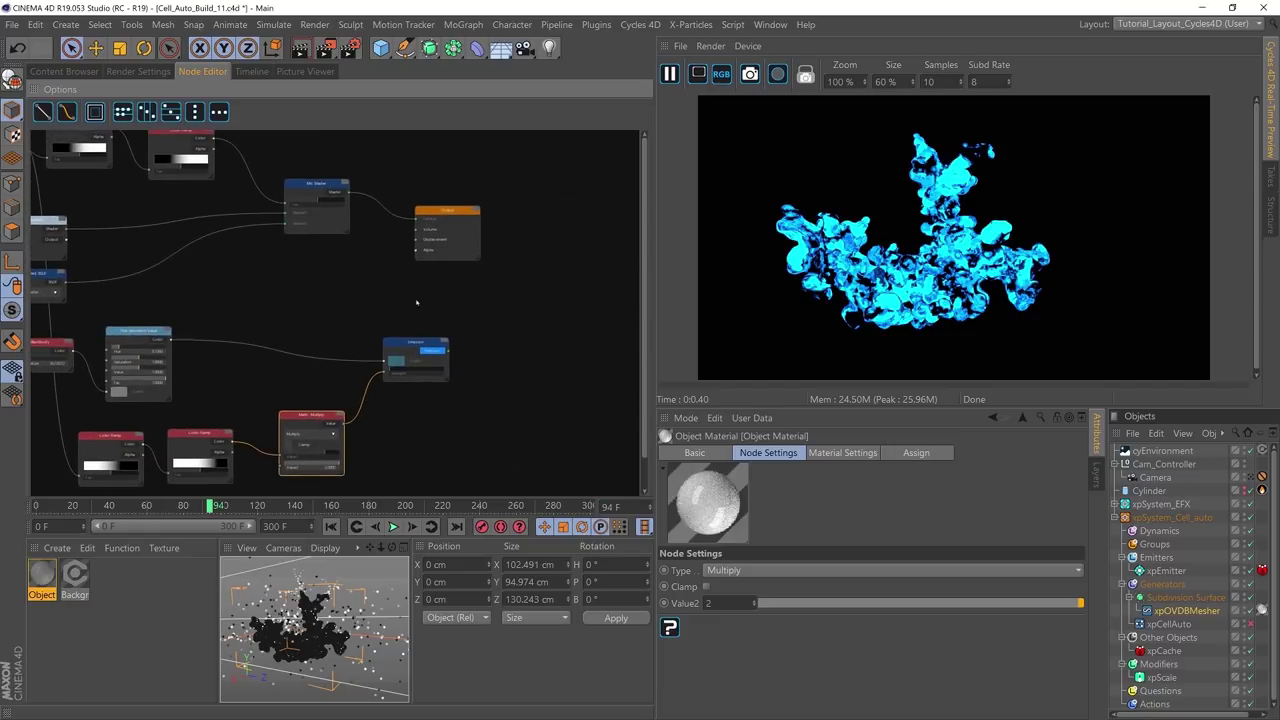
drag(447, 211, 587, 209)
click(391, 338)
drag(392, 336, 348, 331)
middle_drag(403, 252, 403, 292)
click(340, 248)
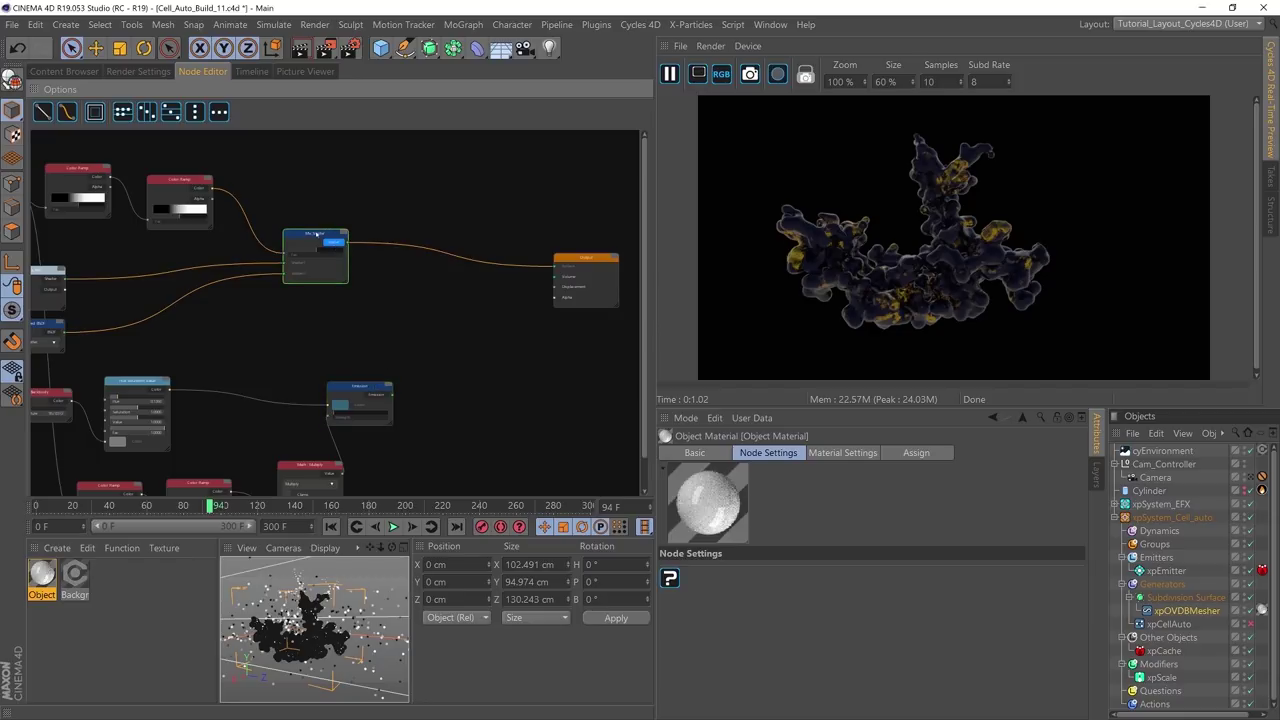
Step: Insert a duplicate Mix Shader before the Output, connect the Emission to its second shader input, and tidy the surrounding nodes
drag(317, 233, 462, 249)
drag(392, 396, 431, 291)
click(484, 293)
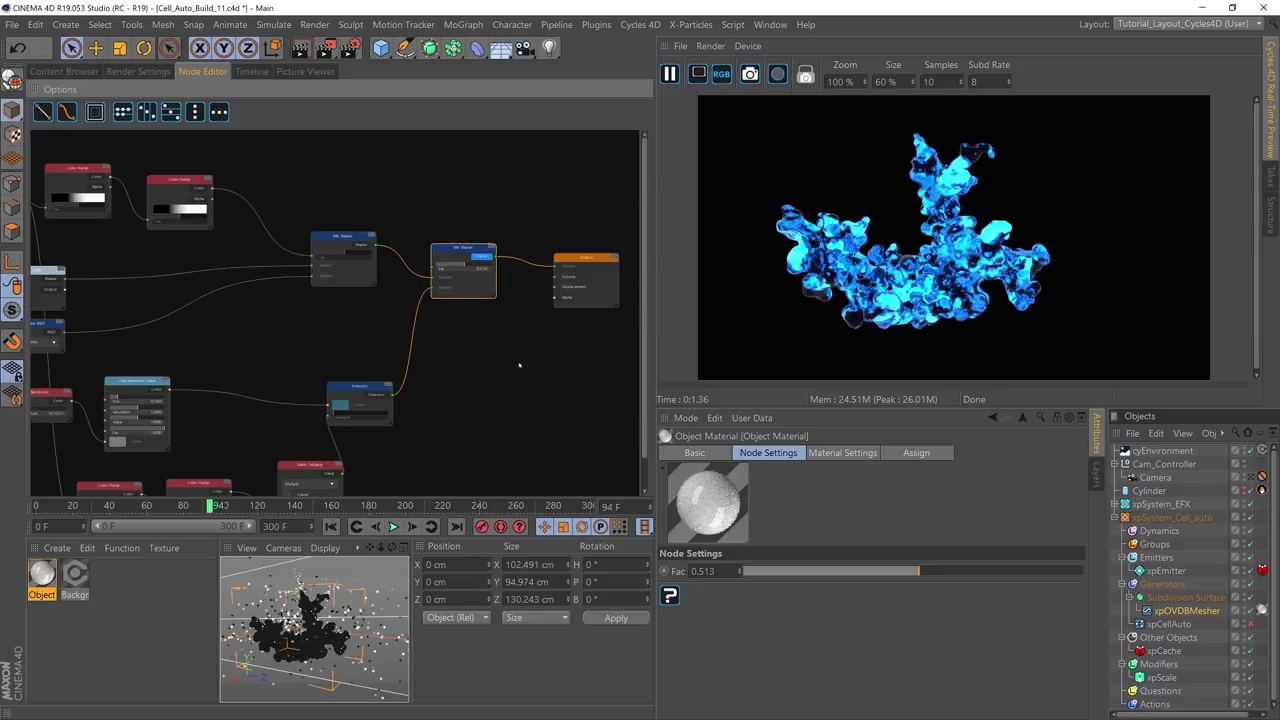
drag(334, 253, 308, 286)
drag(364, 388, 350, 380)
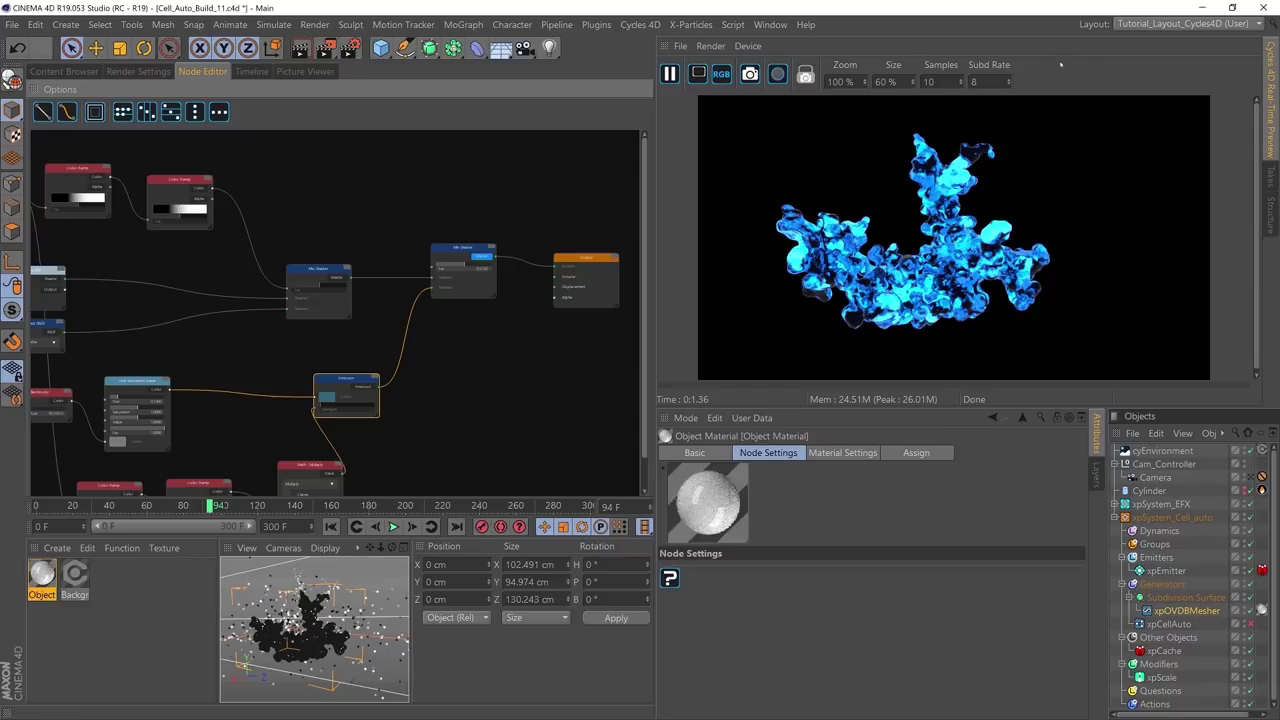
Step: Move the timeline to frame 88 in the Tutorial_Layout_C4D layout and return to Tutorial_Layout_Cycles4D
click(1192, 22)
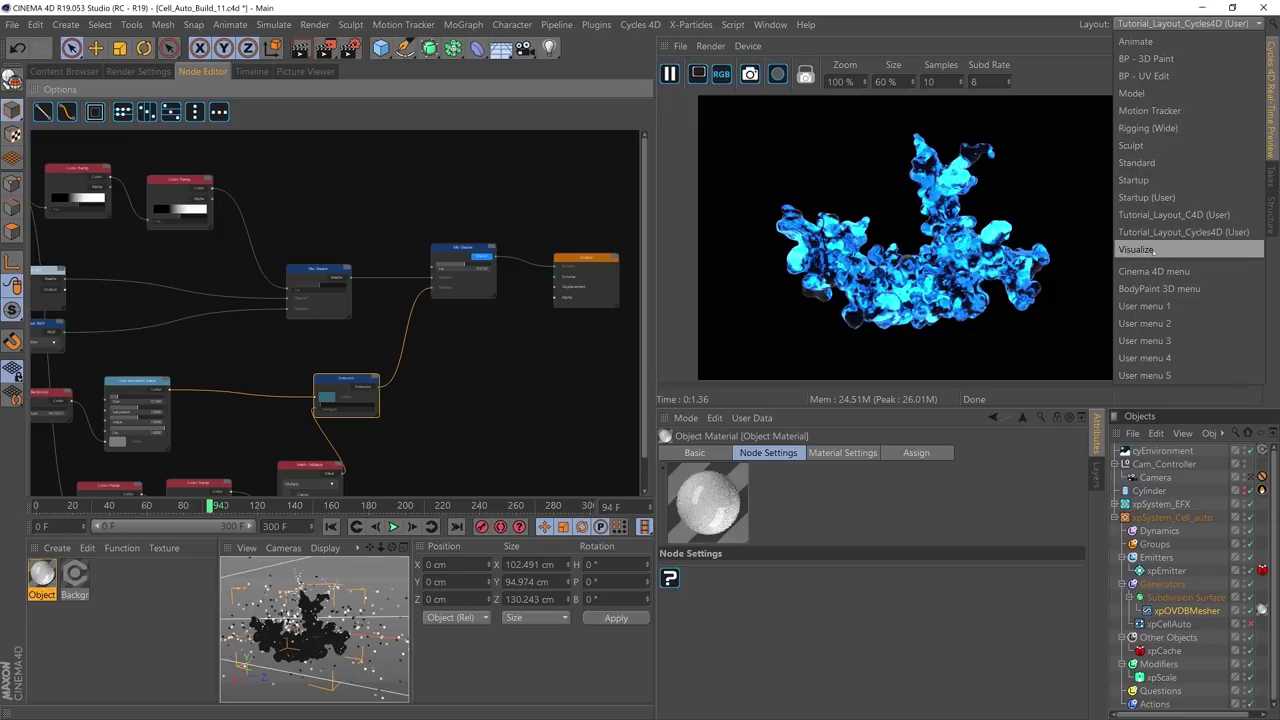
click(1160, 214)
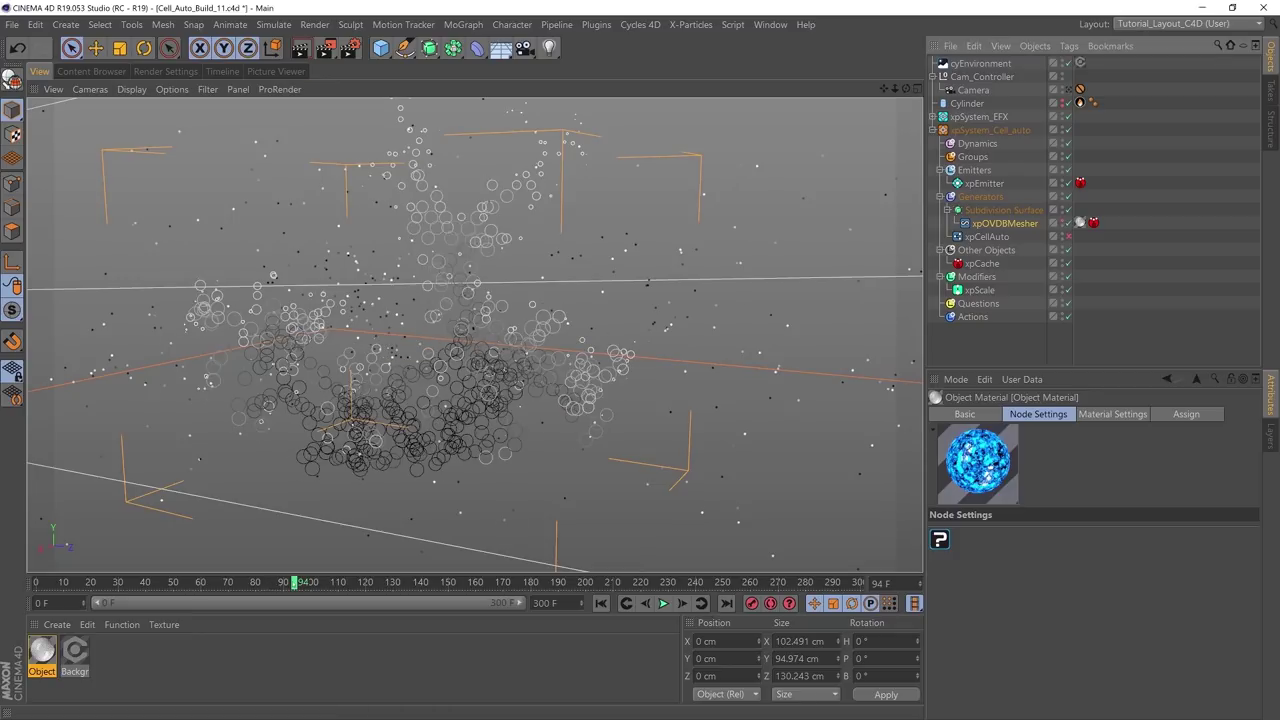
mouse_move(294, 582)
mouse_down()
mouse_move(49, 582)
mouse_move(514, 598)
mouse_move(108, 598)
mouse_move(646, 583)
mouse_move(280, 583)
mouse_up()
click(1188, 23)
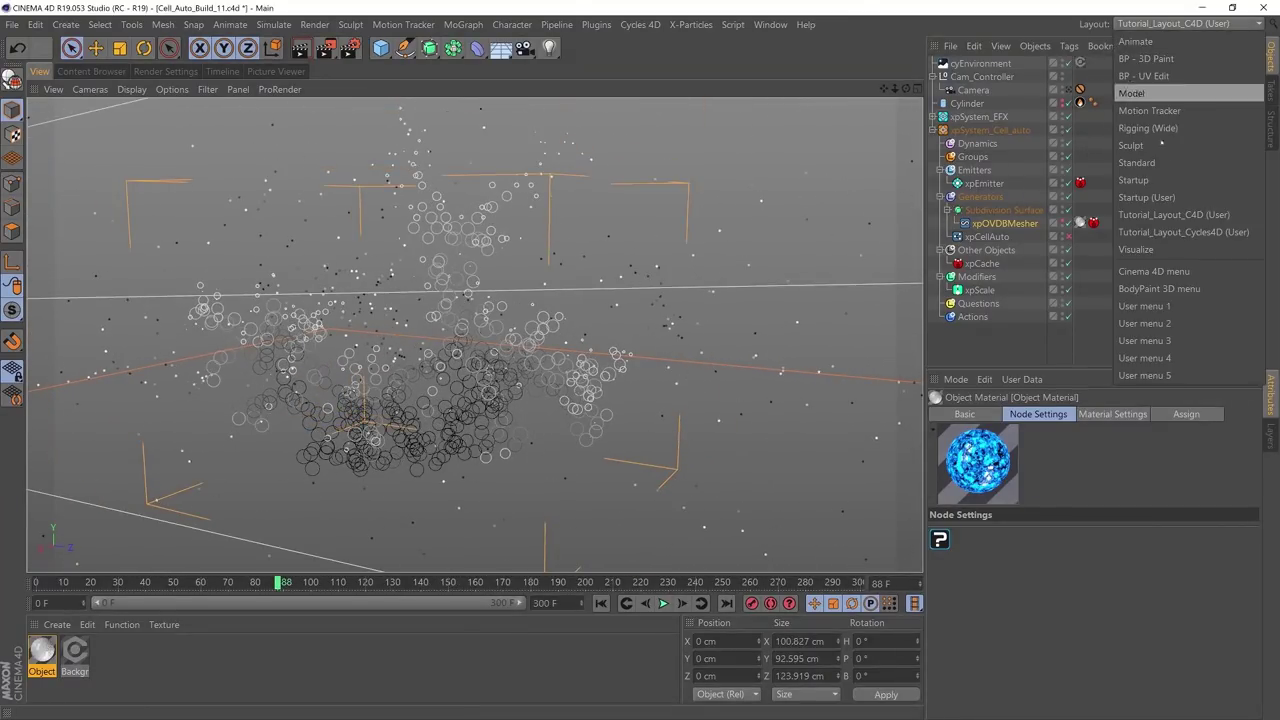
click(1183, 231)
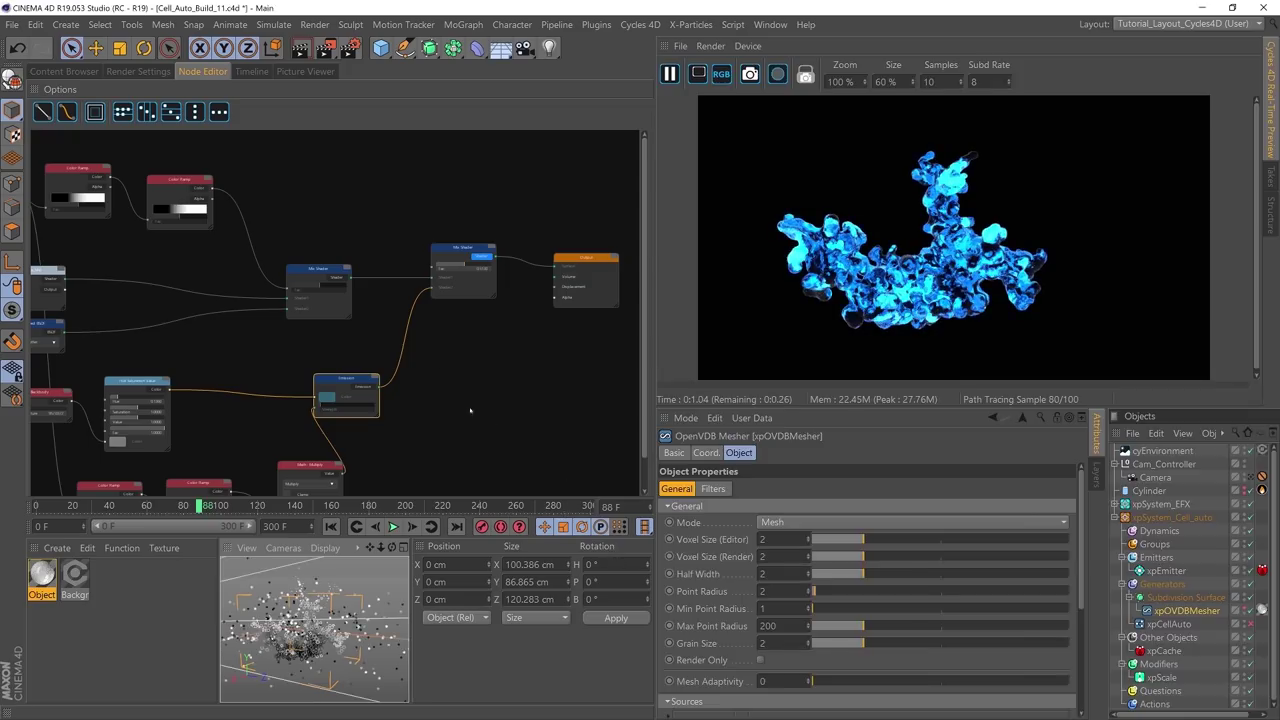
Step: Add a Point Density Texture node in the empty area above the Noise Texture and Color Ramp nodes
middle_drag(455, 360, 499, 426)
drag(507, 340, 510, 327)
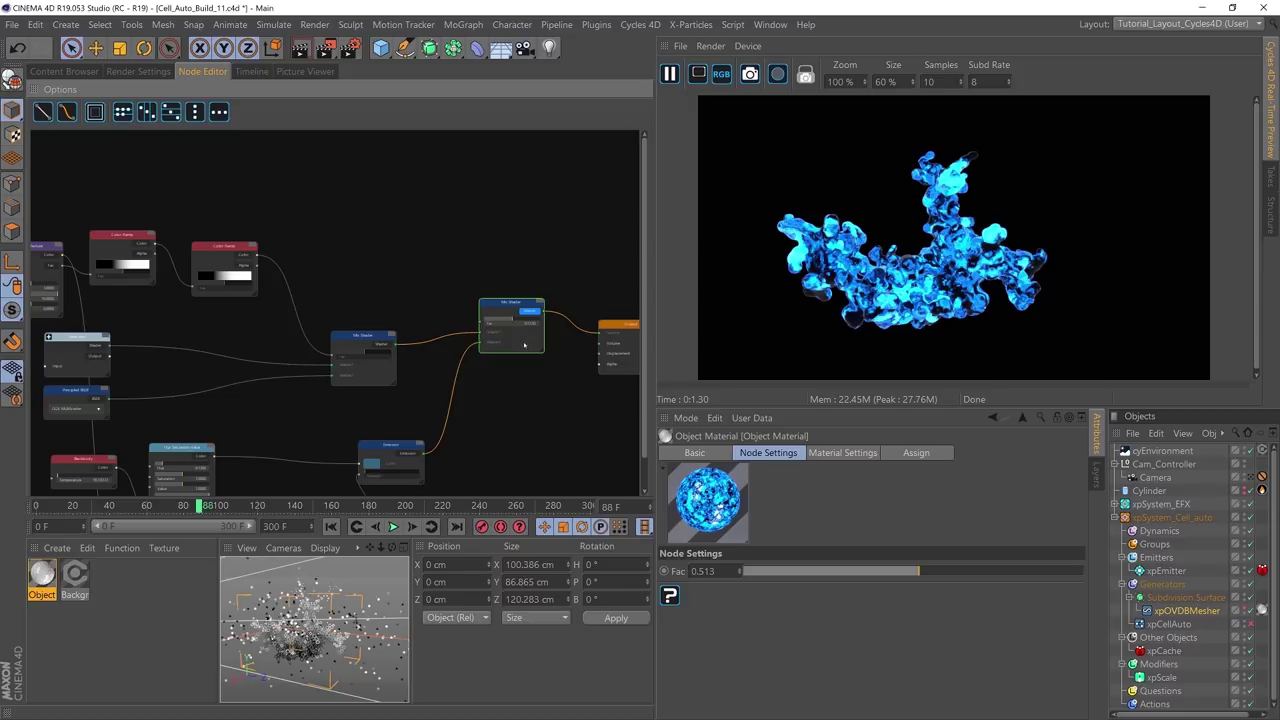
middle_drag(349, 214, 374, 306)
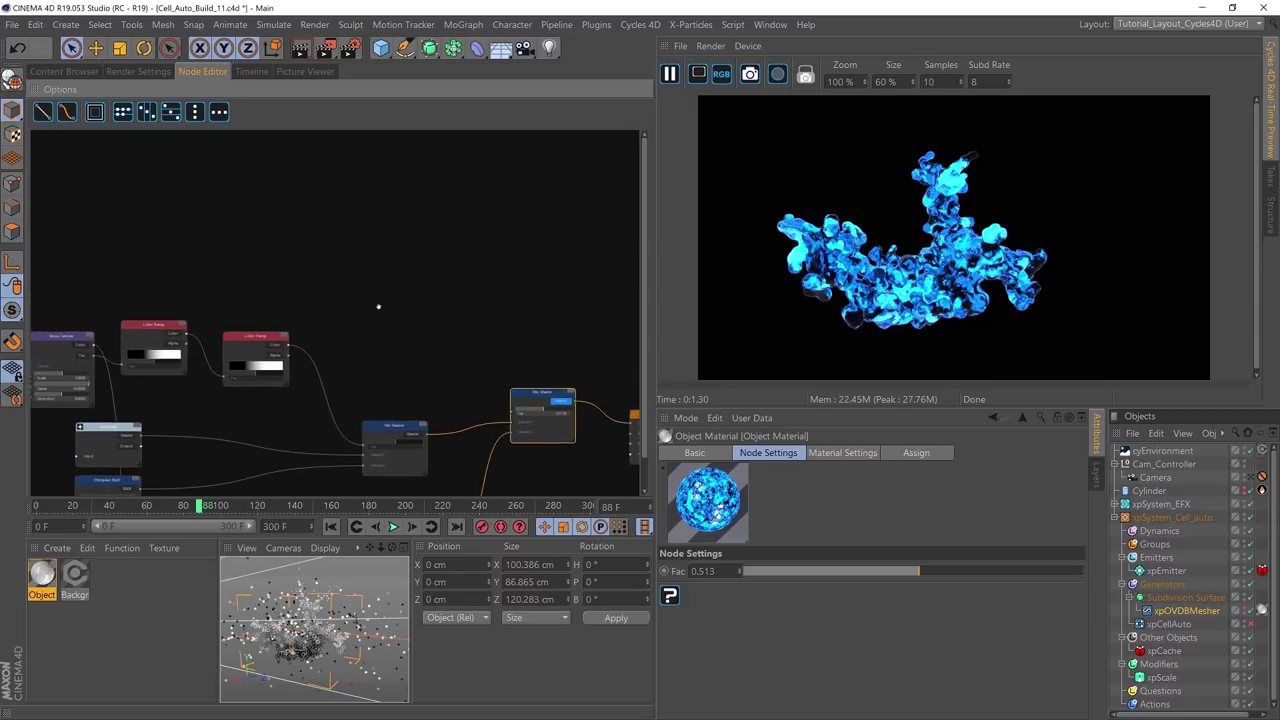
right_click(174, 218)
right_click(251, 302)
click(194, 211)
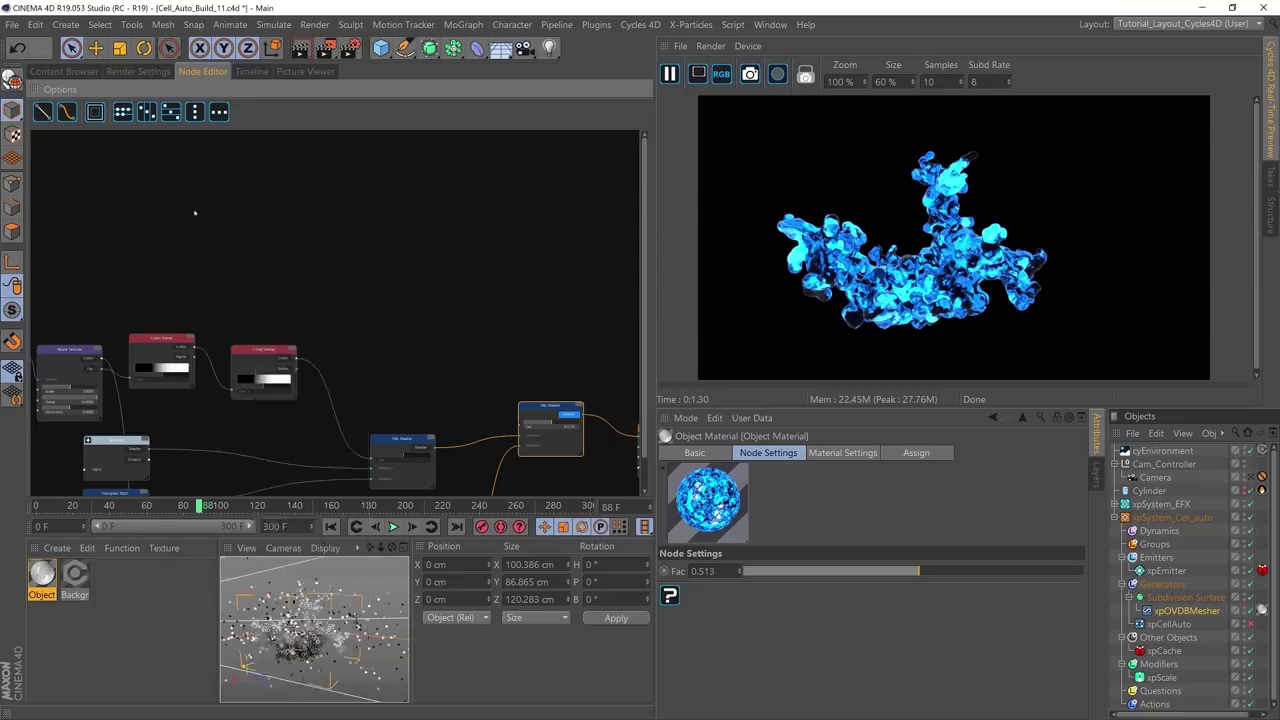
right_click(165, 204)
mouse_move(206, 498)
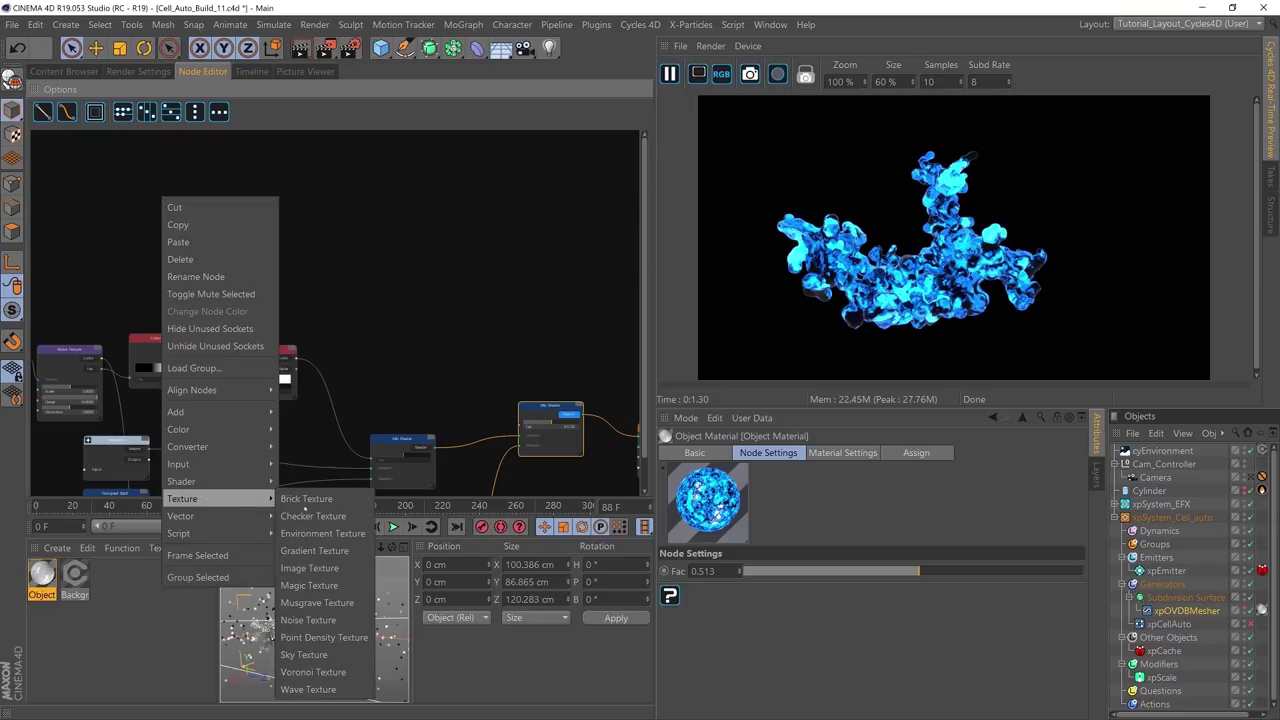
click(330, 638)
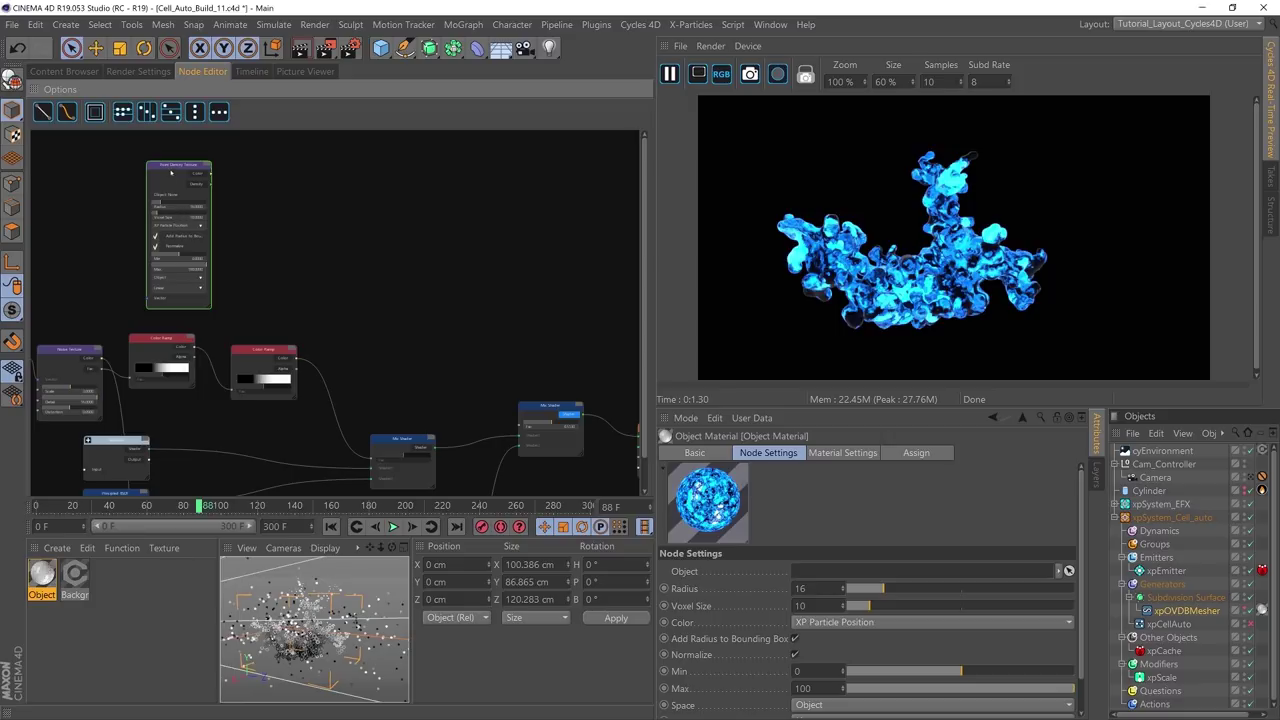
drag(171, 173, 165, 156)
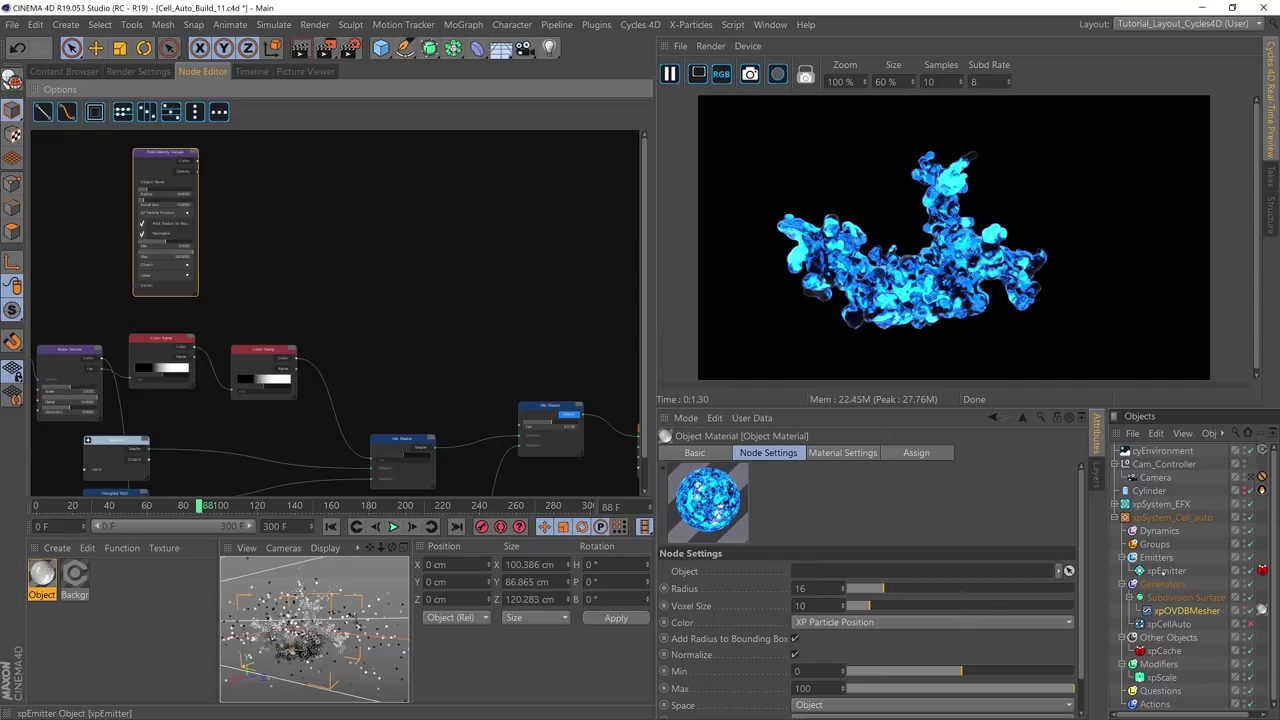
Step: Link xpEmitter as the Point Density Texture's object, set its Color to XP Particle Color, and preview its color output
drag(1166, 571, 1028, 570)
drag(868, 561, 866, 568)
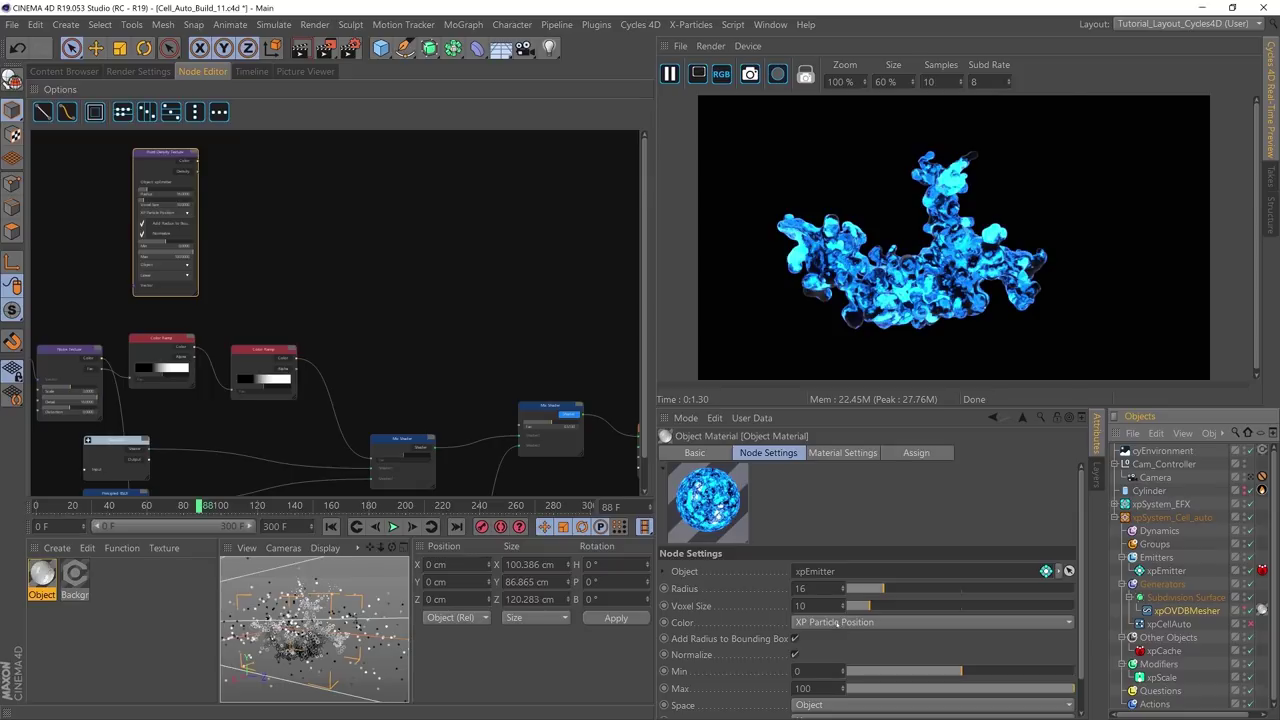
click(836, 622)
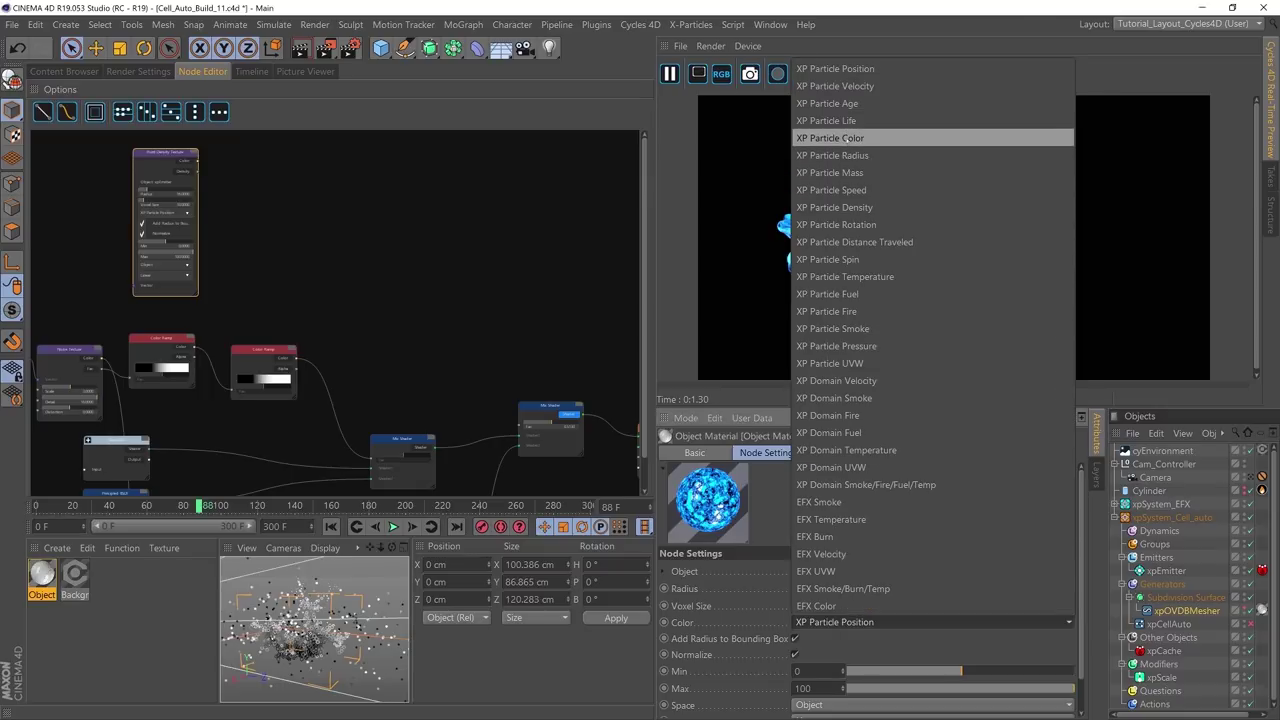
click(848, 139)
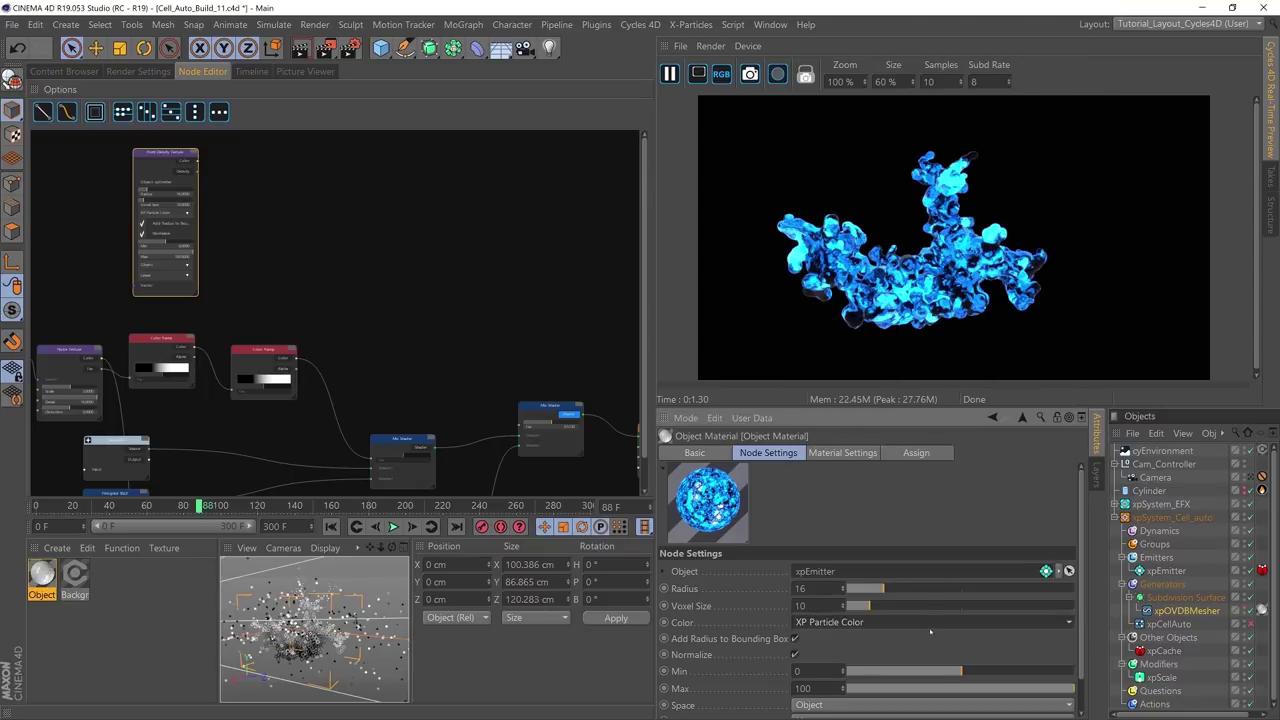
click(180, 162)
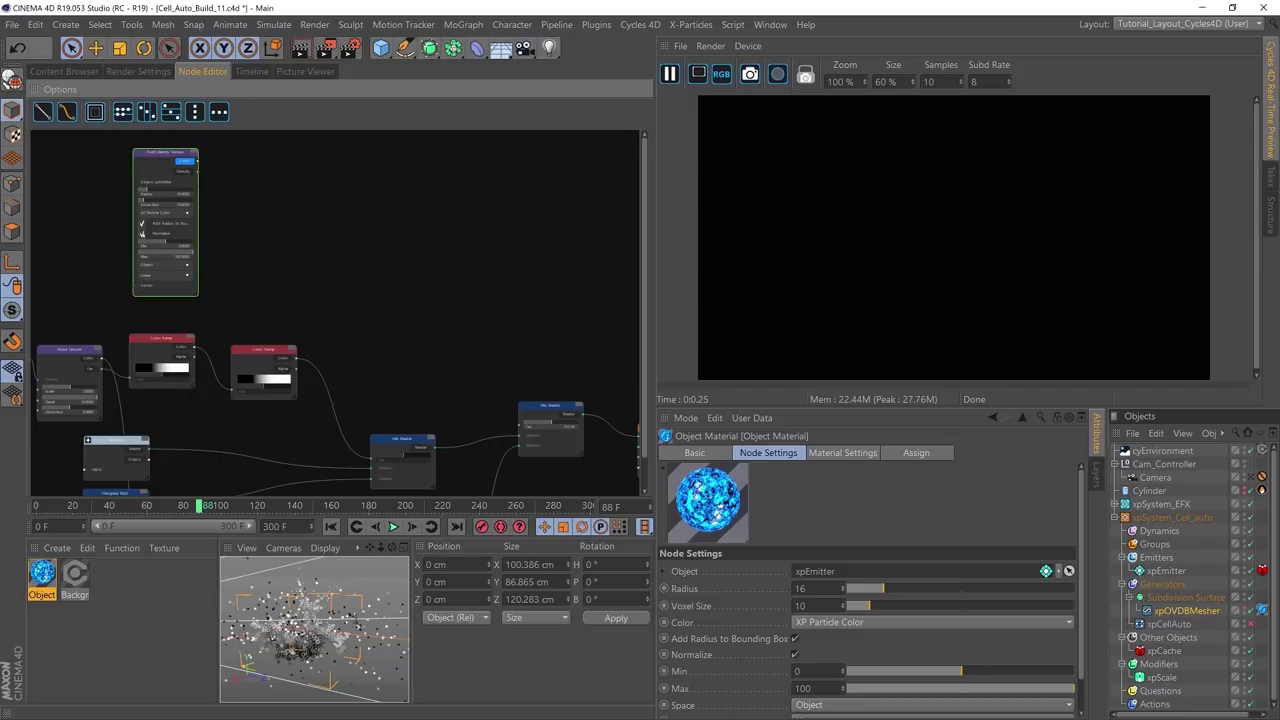
Step: Disable Normalize on the Point Density Texture, with Space set to World and Interpolation set to Cubic
click(142, 233)
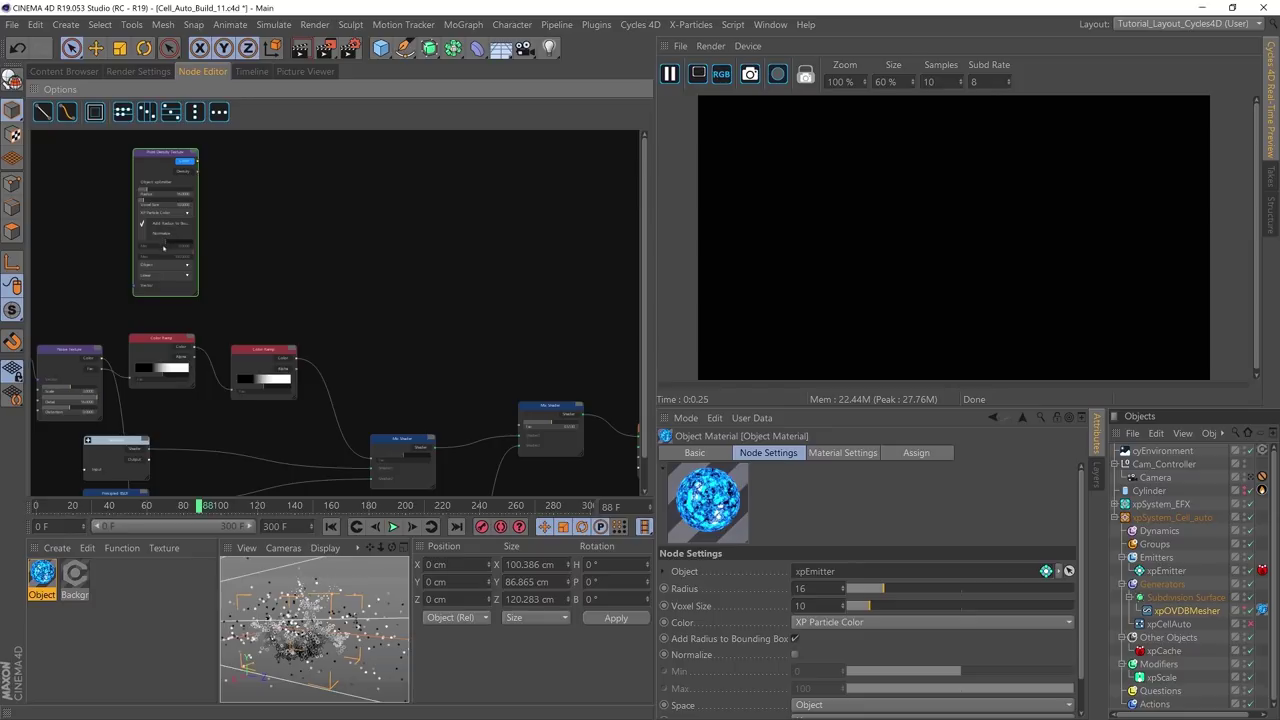
scroll(1082, 520, down, 2)
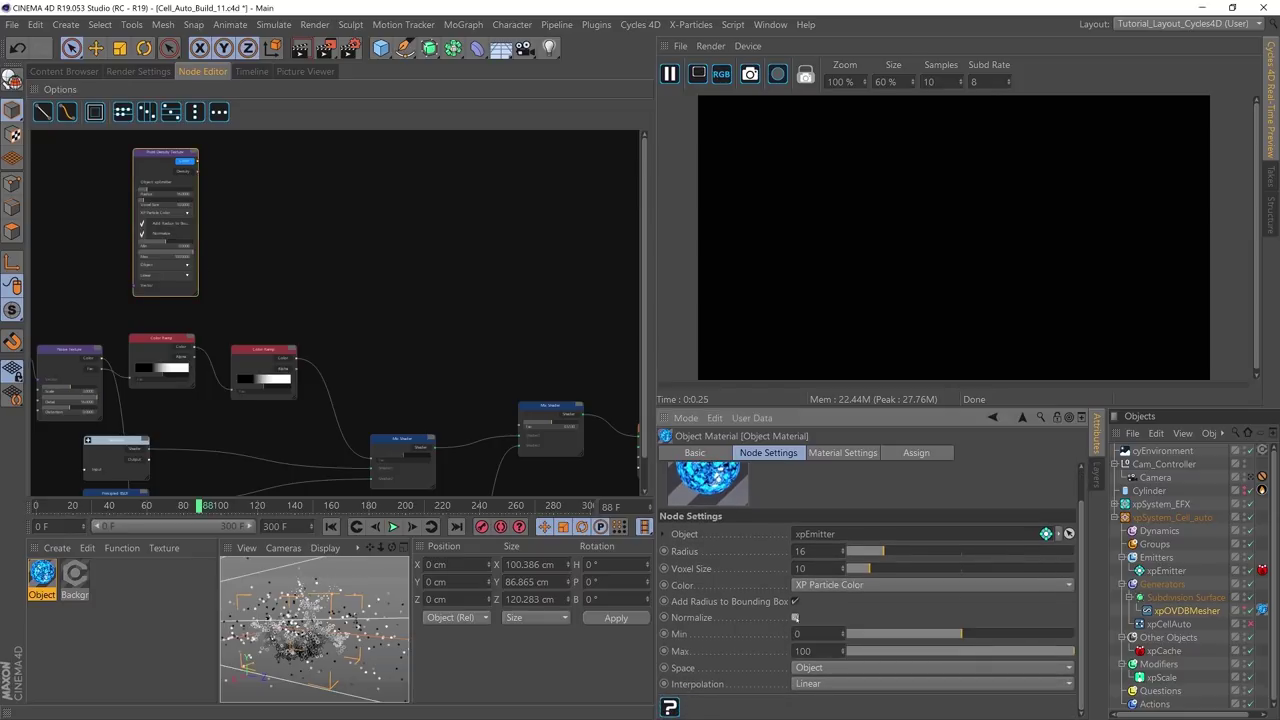
click(838, 668)
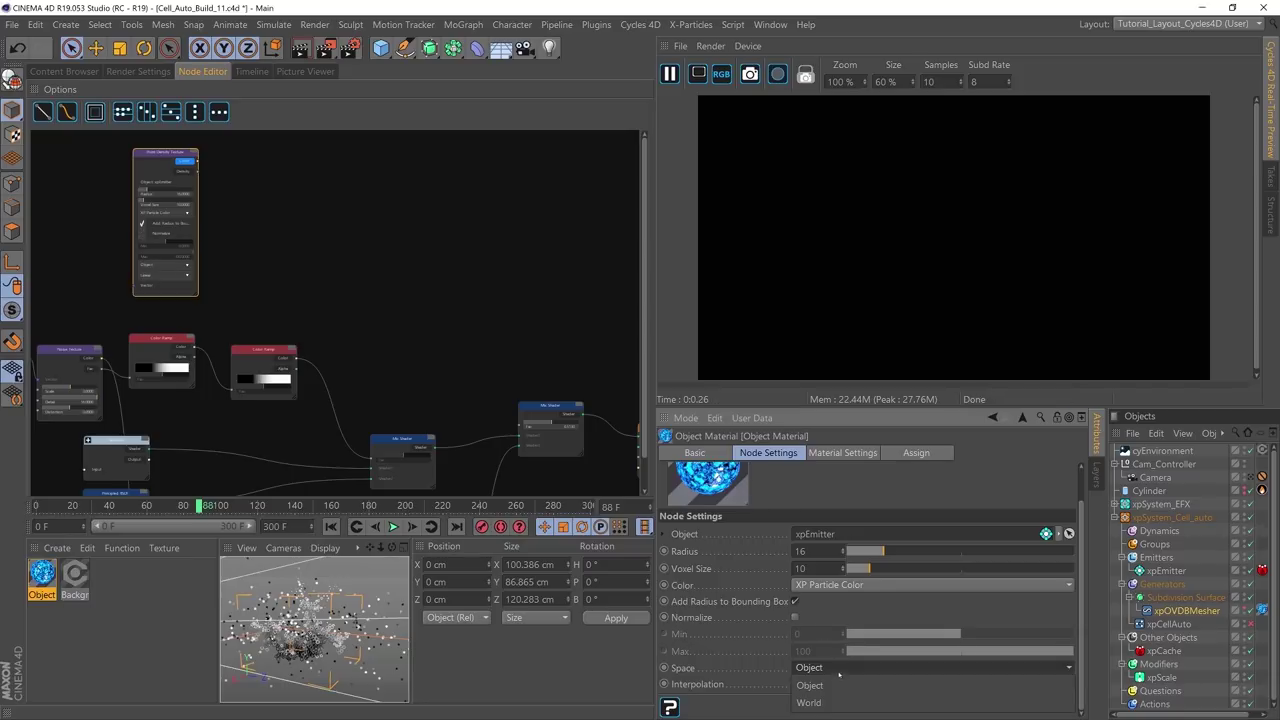
click(826, 702)
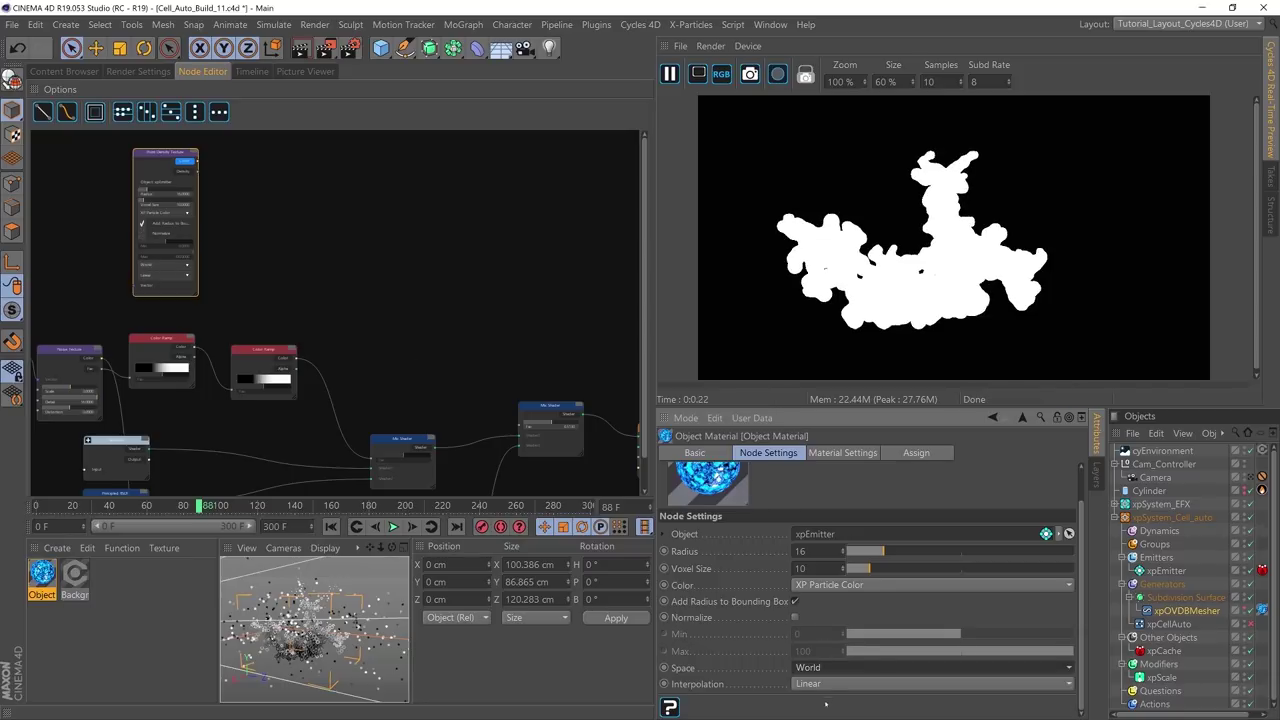
click(826, 684)
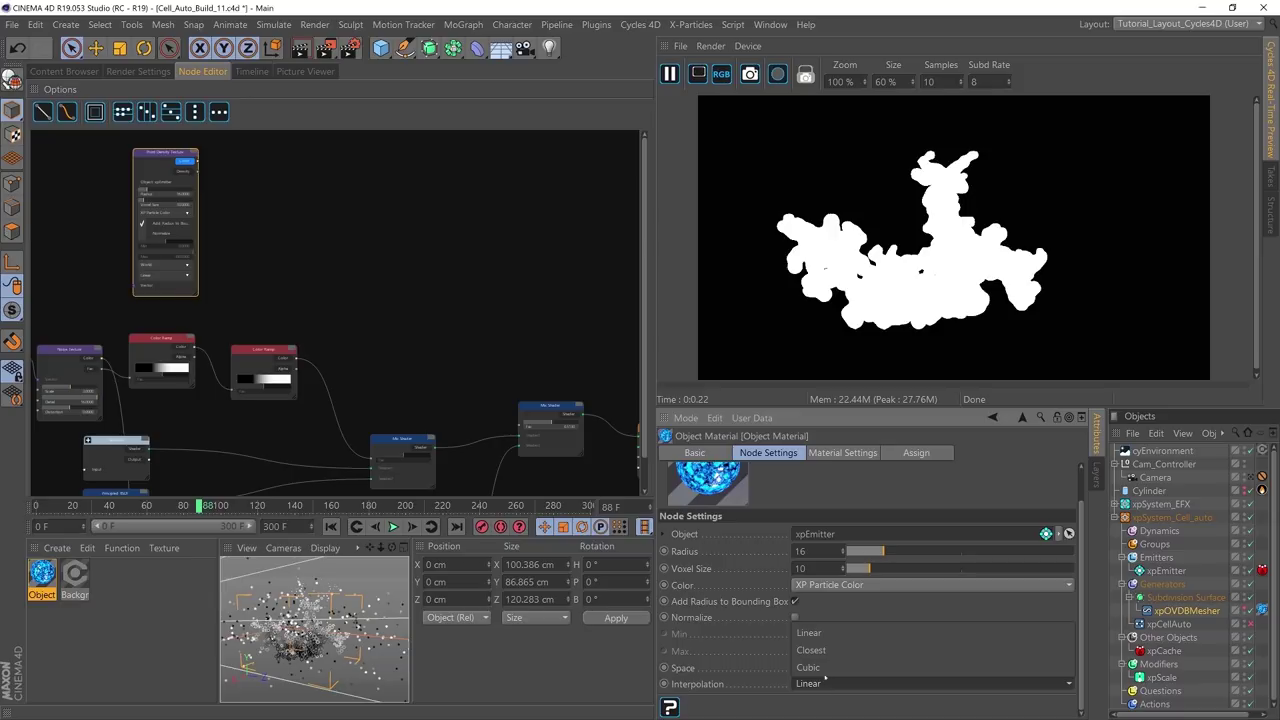
click(820, 668)
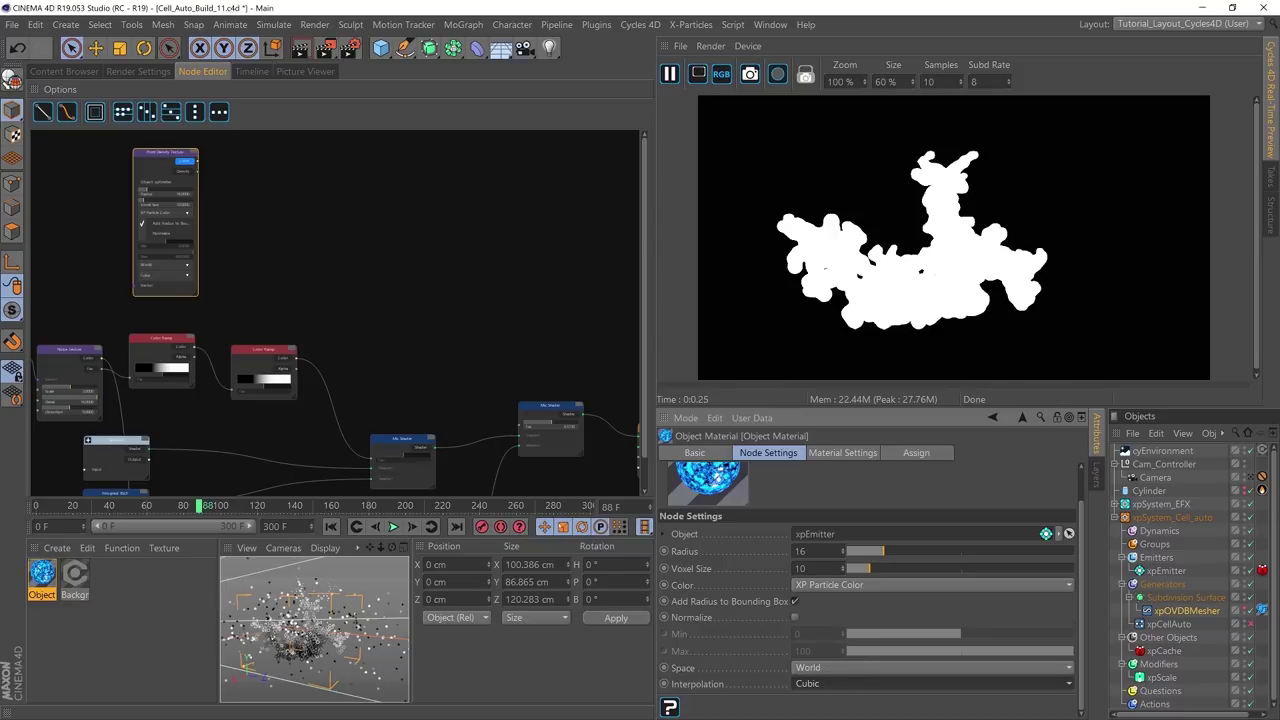
Step: Play the animation on to frame 111 and lower the Point Density Texture's Radius to 4.52
click(393, 527)
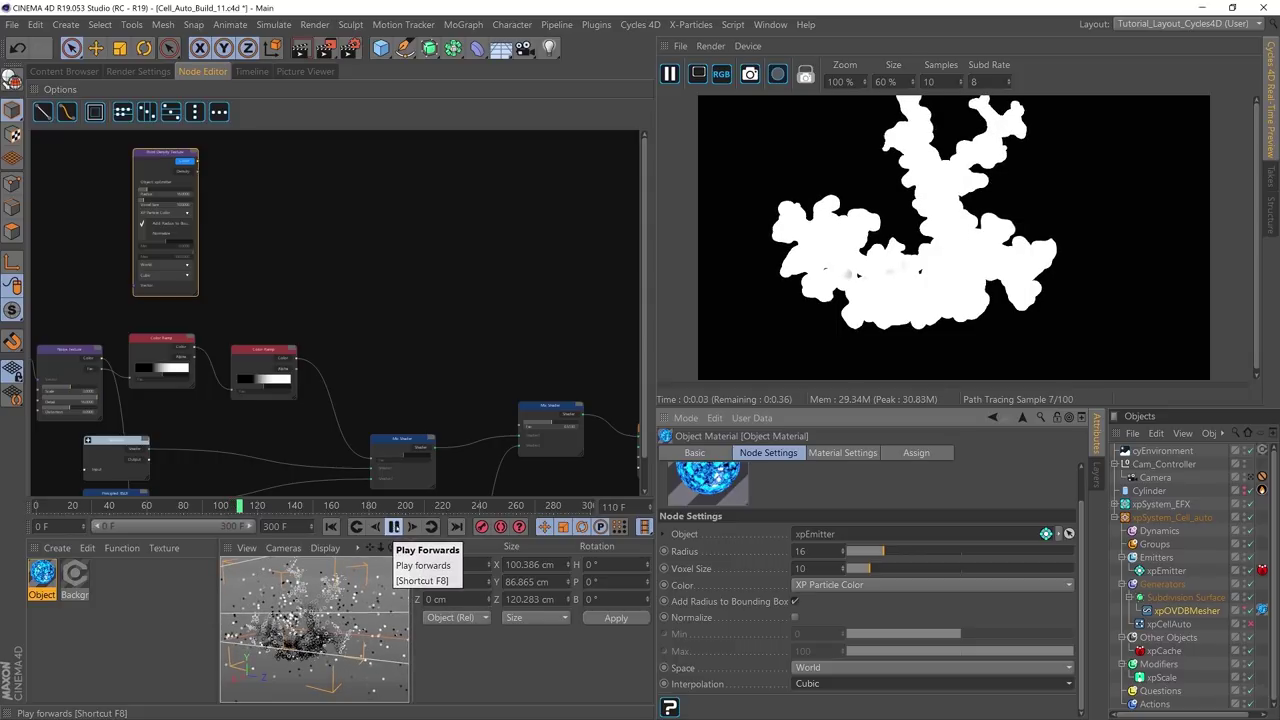
click(393, 527)
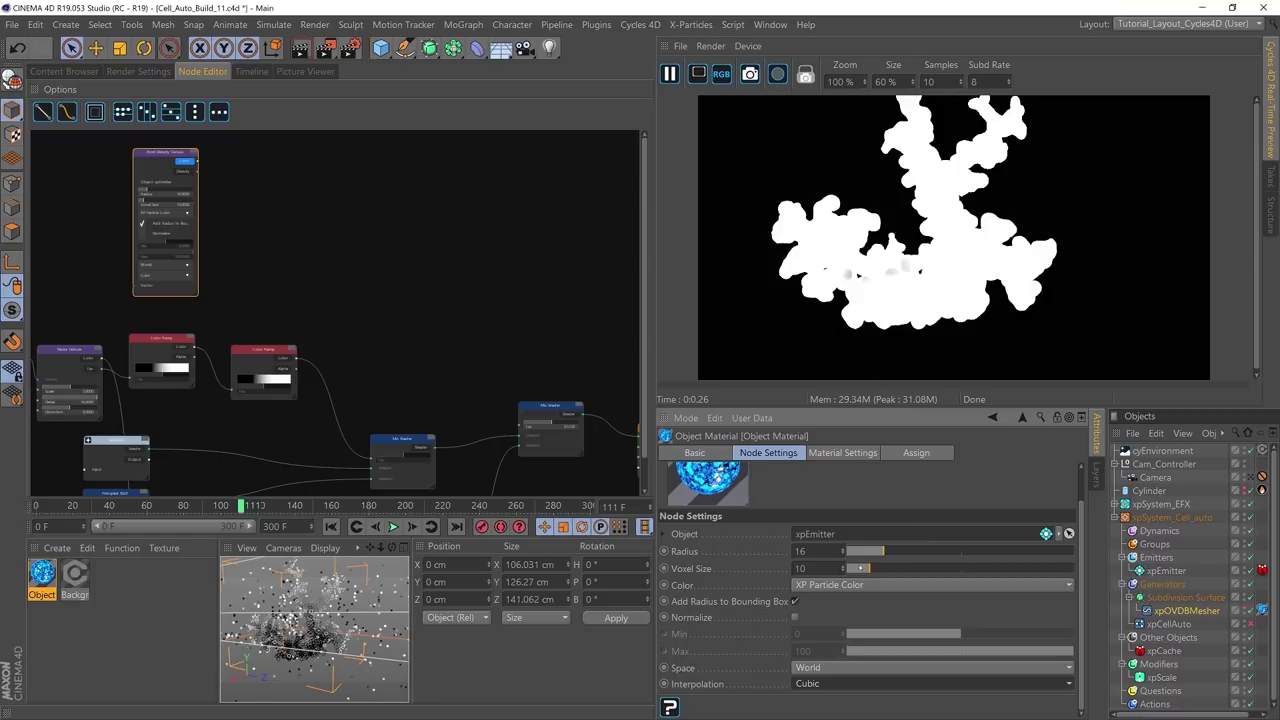
drag(880, 551, 867, 551)
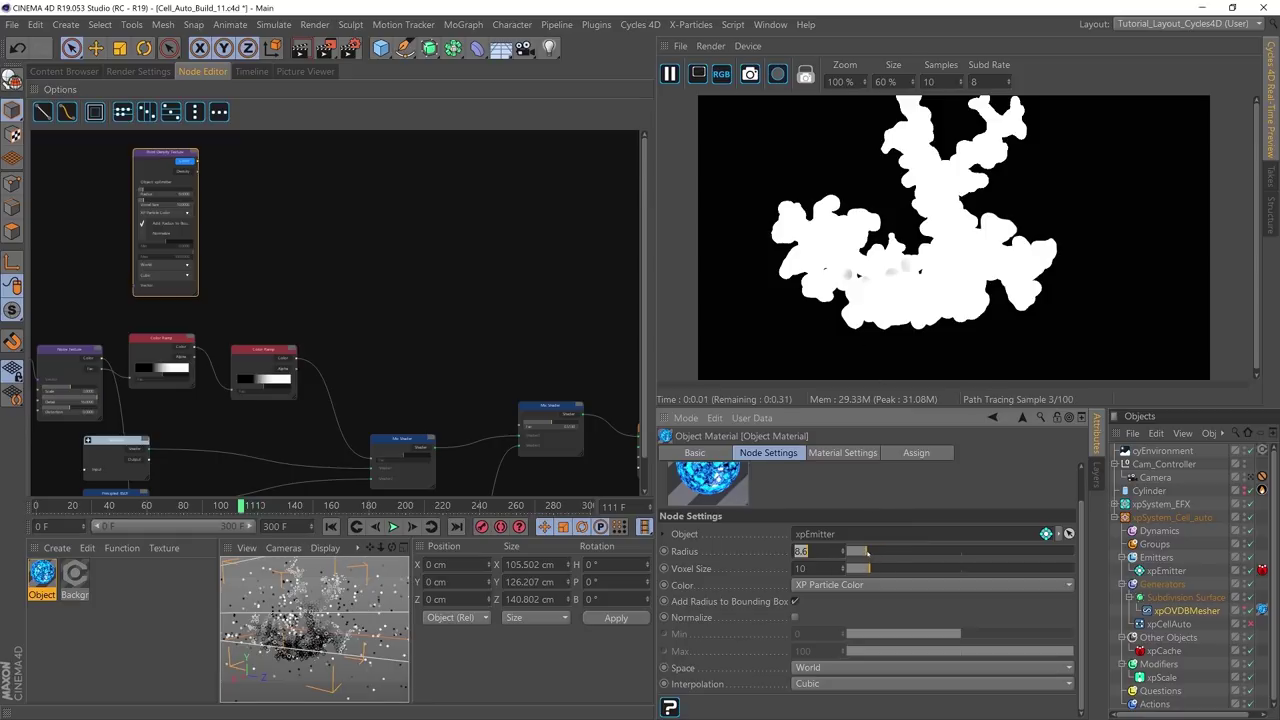
text(6.56)
key(Return)
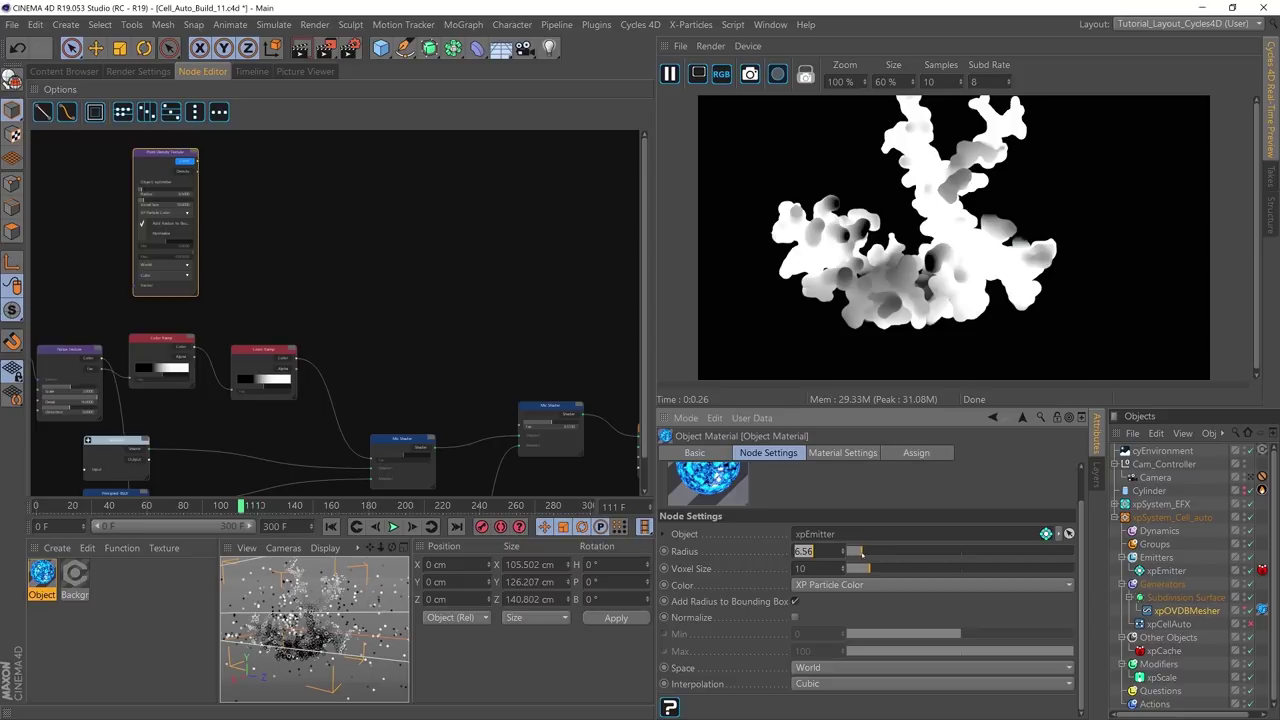
text(4.52)
key(Return)
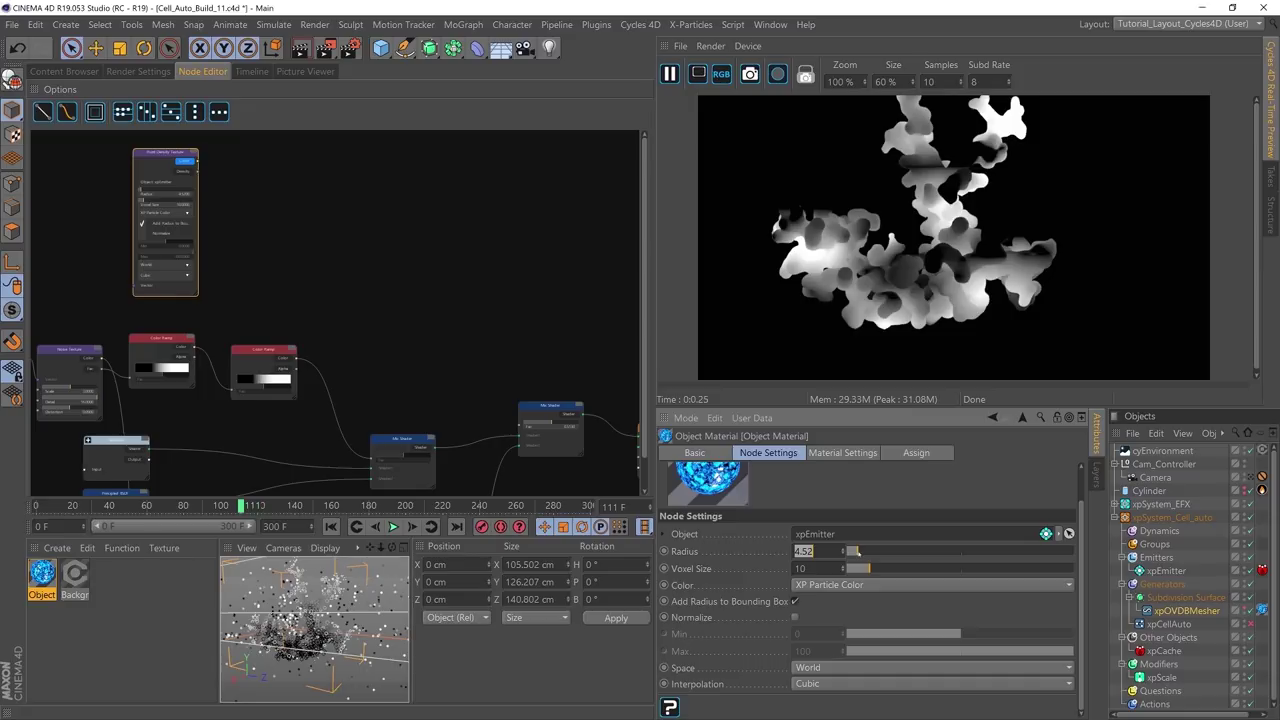
Step: Reduce the Point Density Texture's Voxel Size to 1 and set its Radius to 4
key(Tab)
text(5.98)
key(Return)
text(5.69)
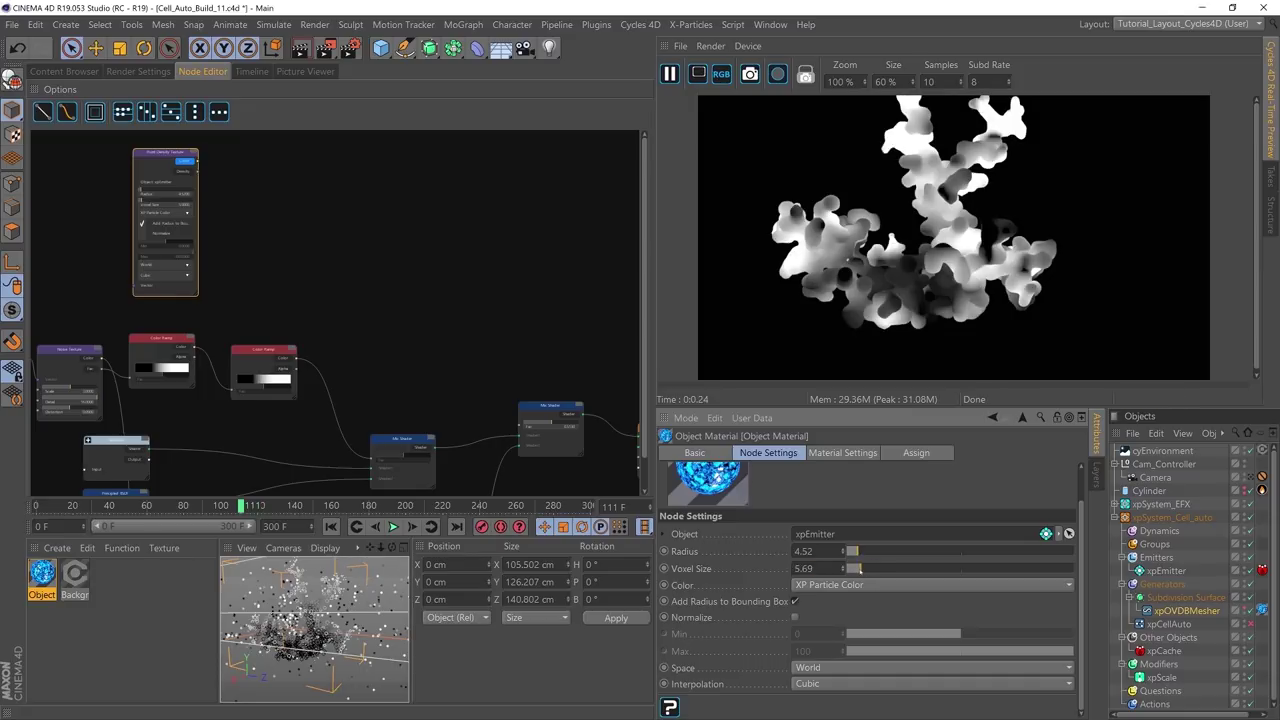
text(4.23)
key(Return)
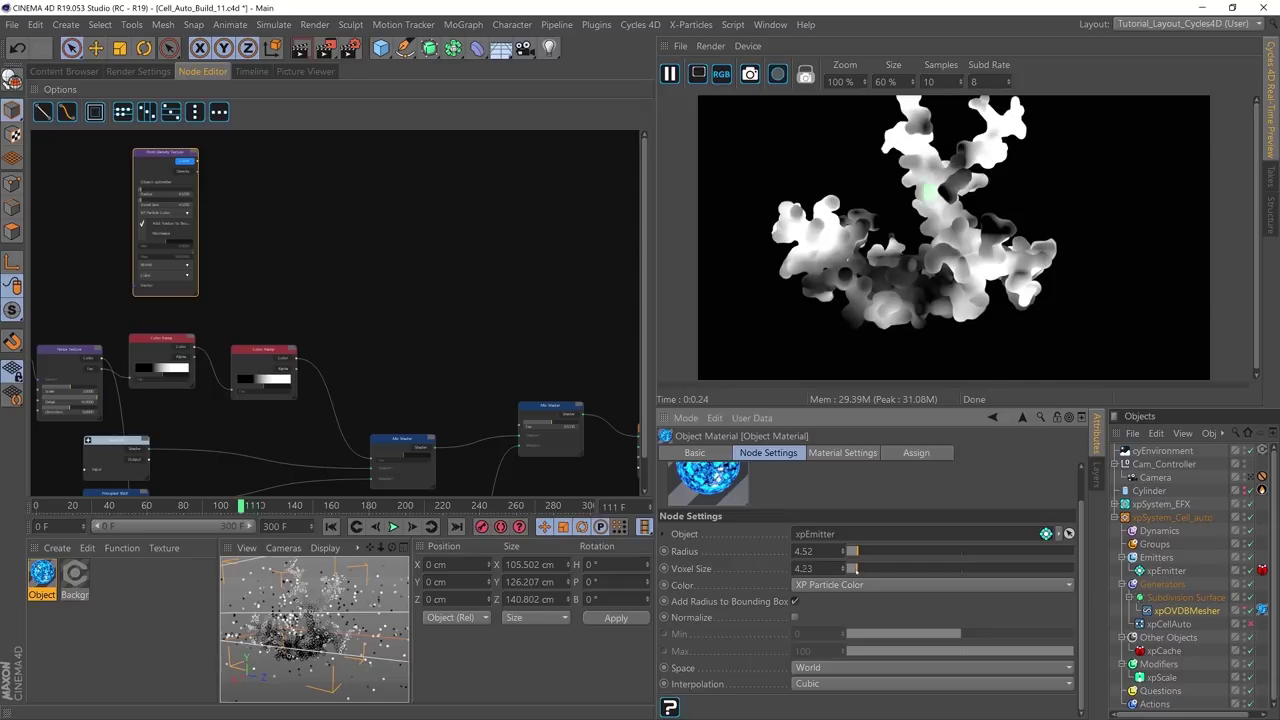
text(3.35)
key(Return)
text(2.19)
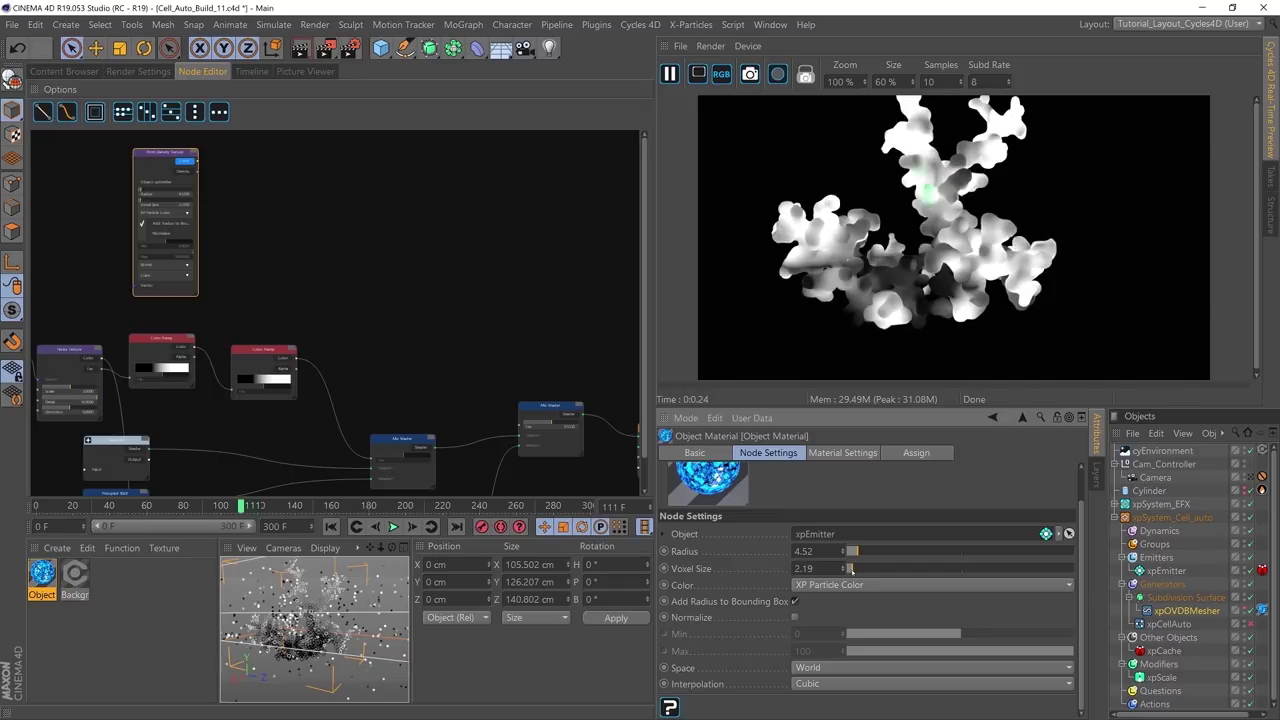
key(Return)
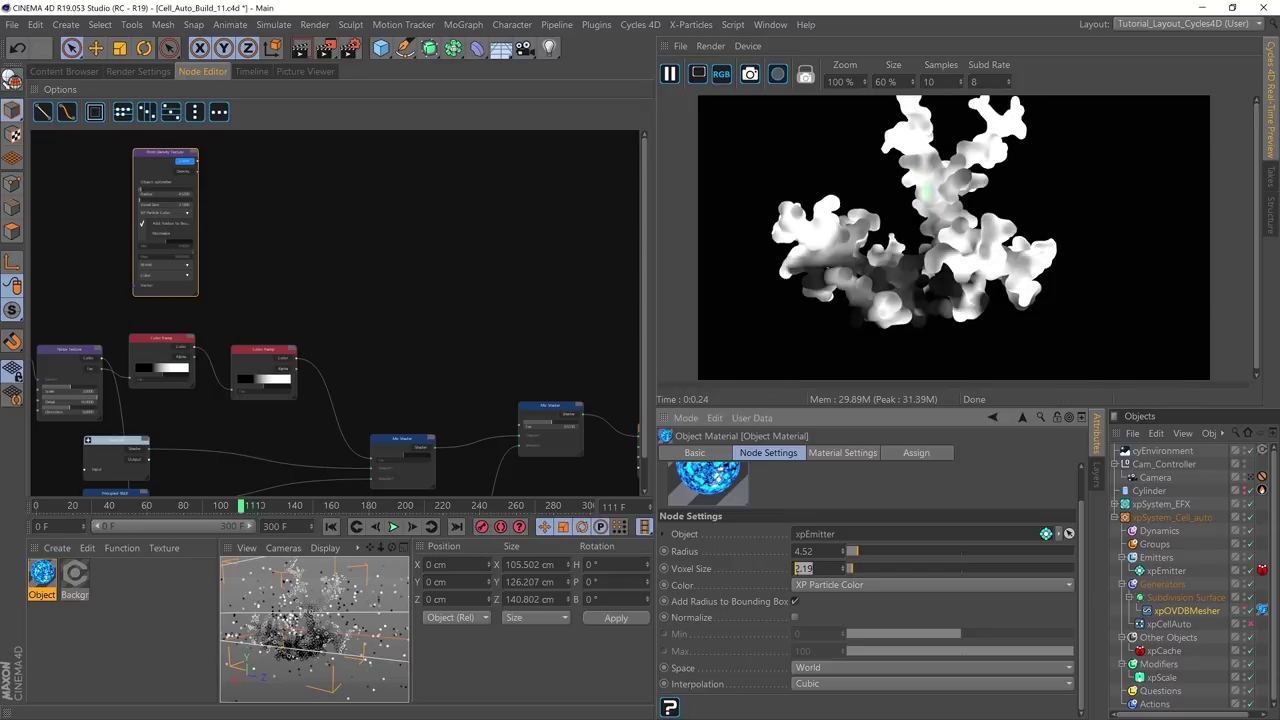
text(1)
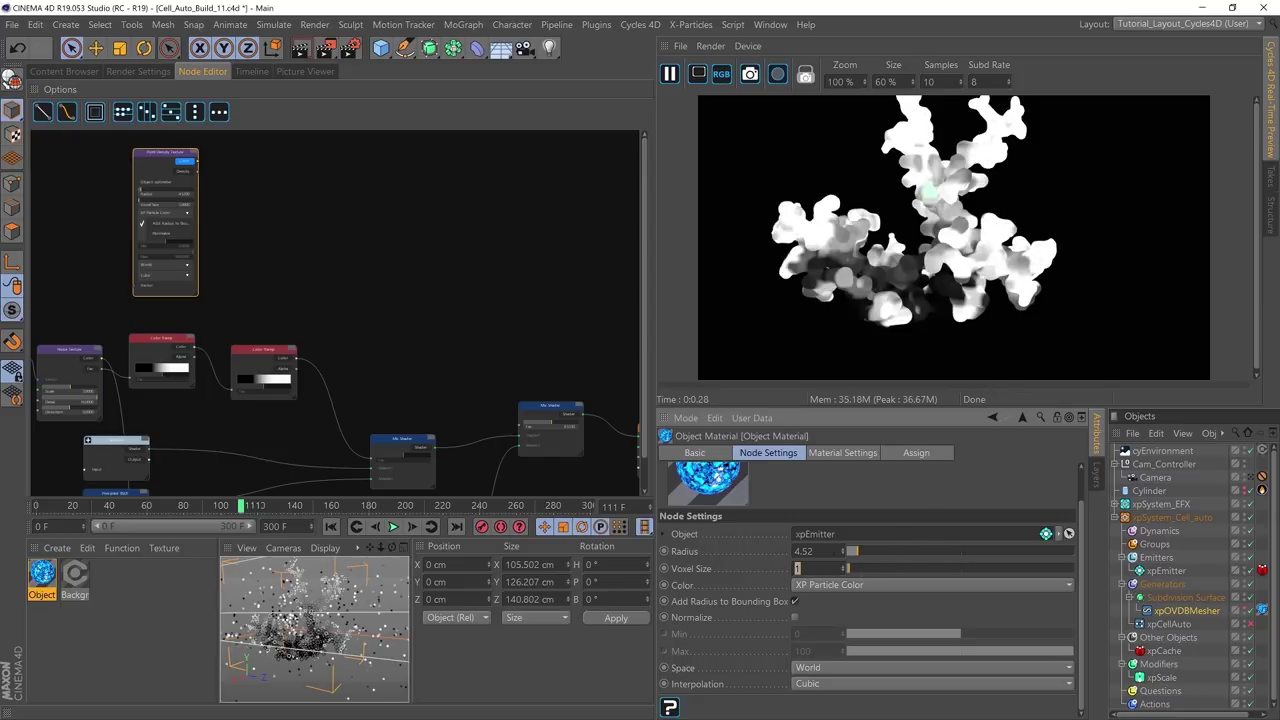
click(786, 552)
text(4)
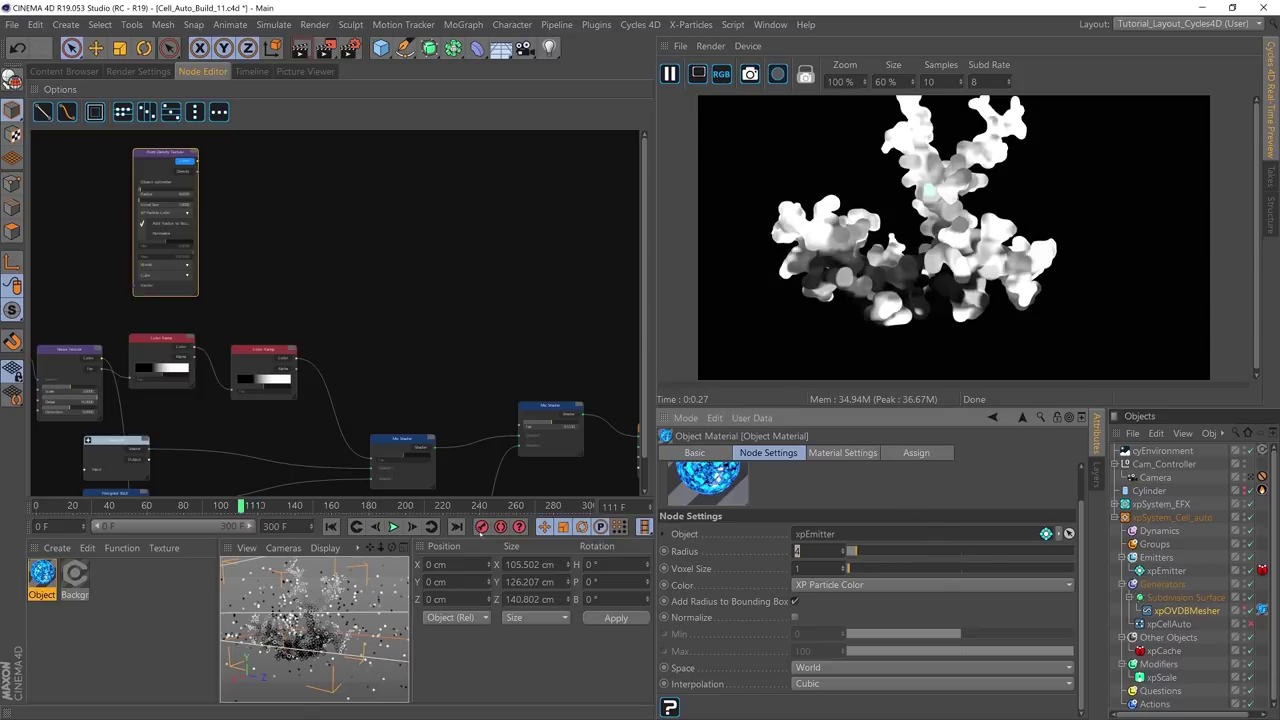
Step: Replay the animation from the start and stop it at frame 92
click(331, 526)
click(393, 526)
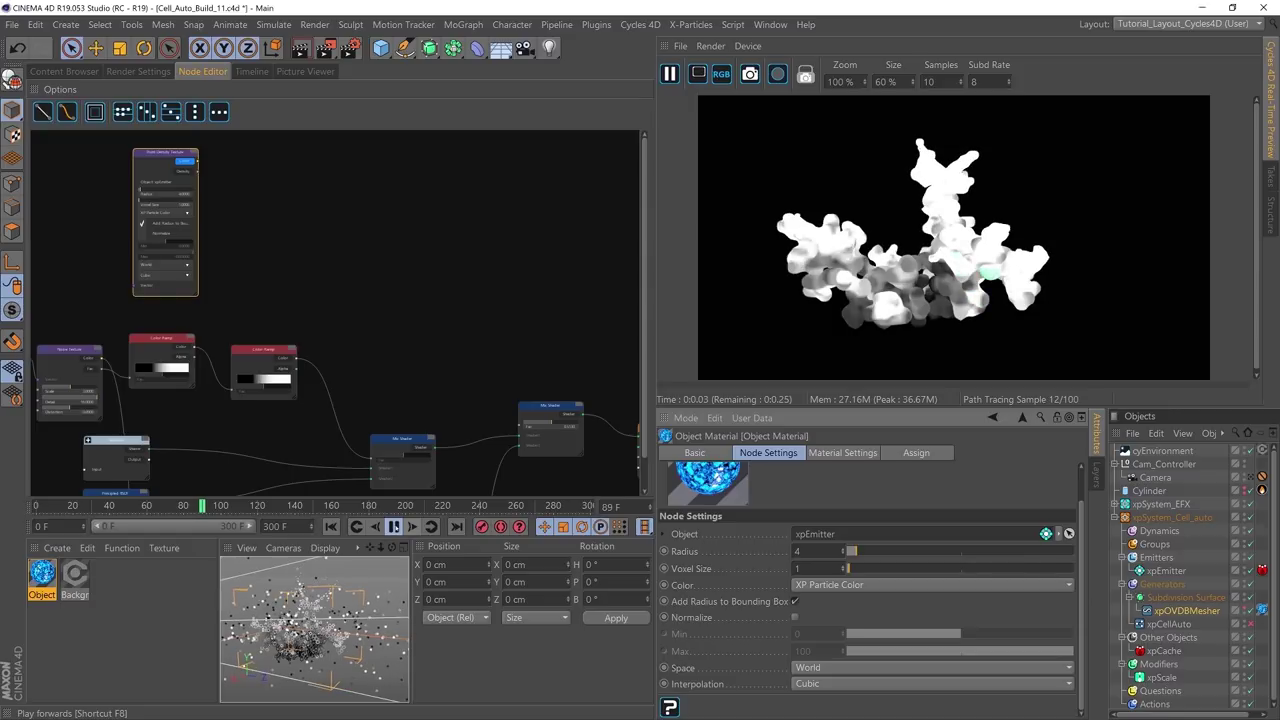
key(F8)
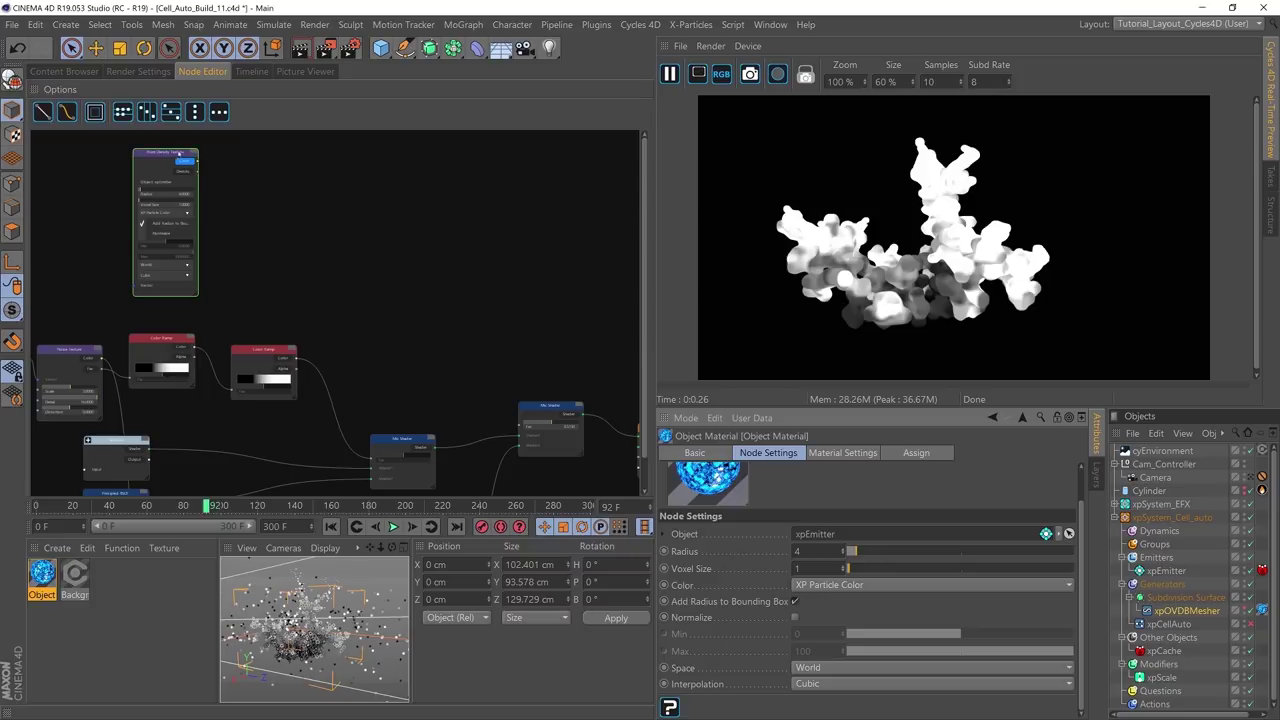
Step: Add a Color Ramp beside the Point Density Texture, feed it the texture's Color output, and preview the ramp
drag(179, 152, 161, 152)
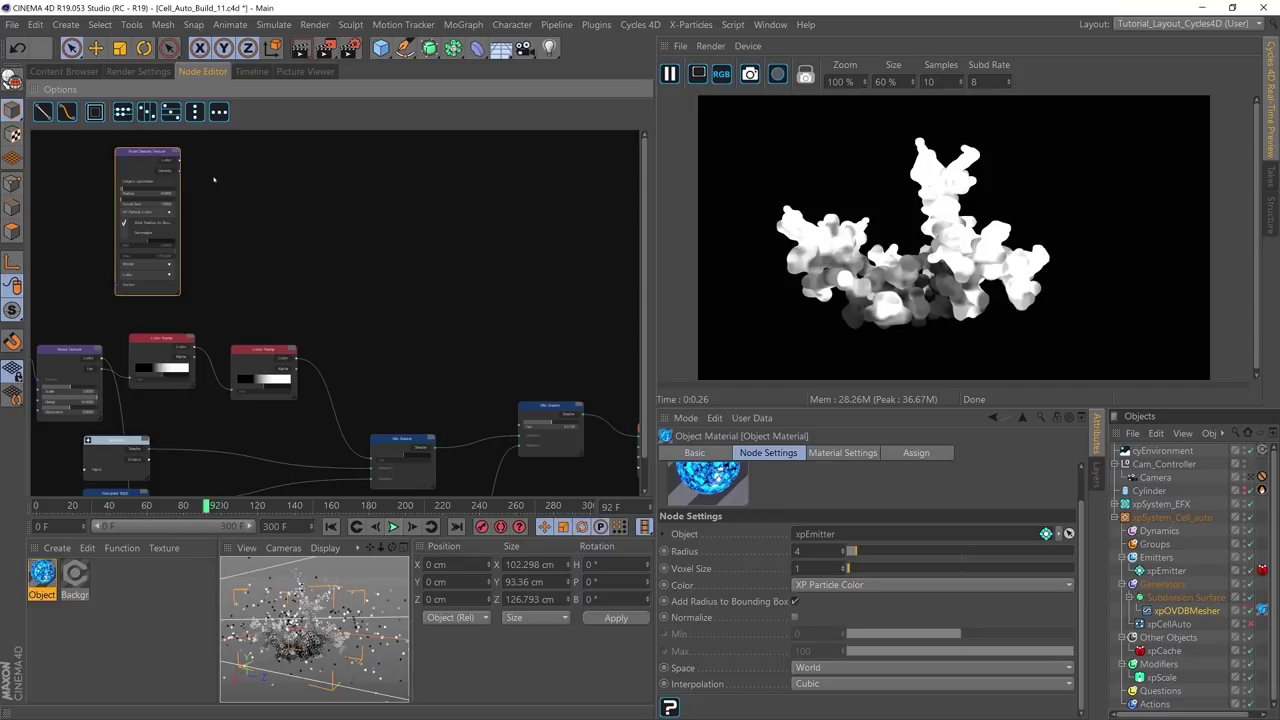
right_click(213, 180)
mouse_move(280, 428)
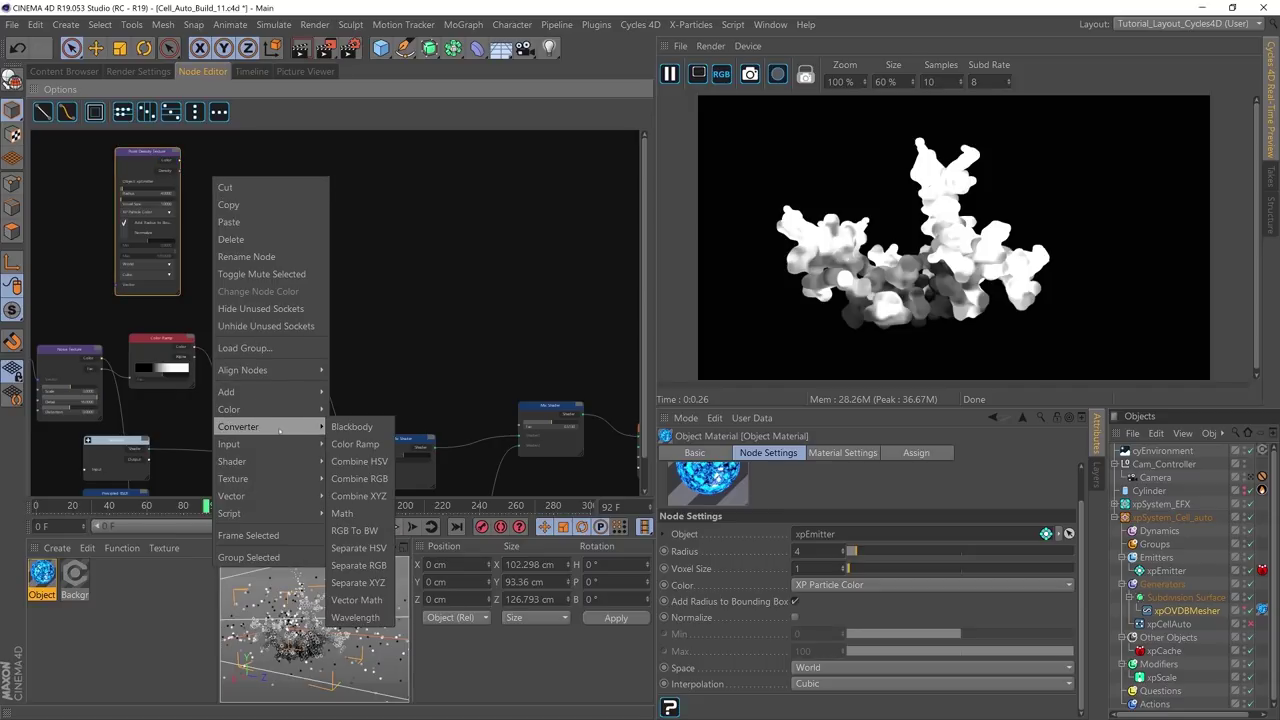
click(355, 444)
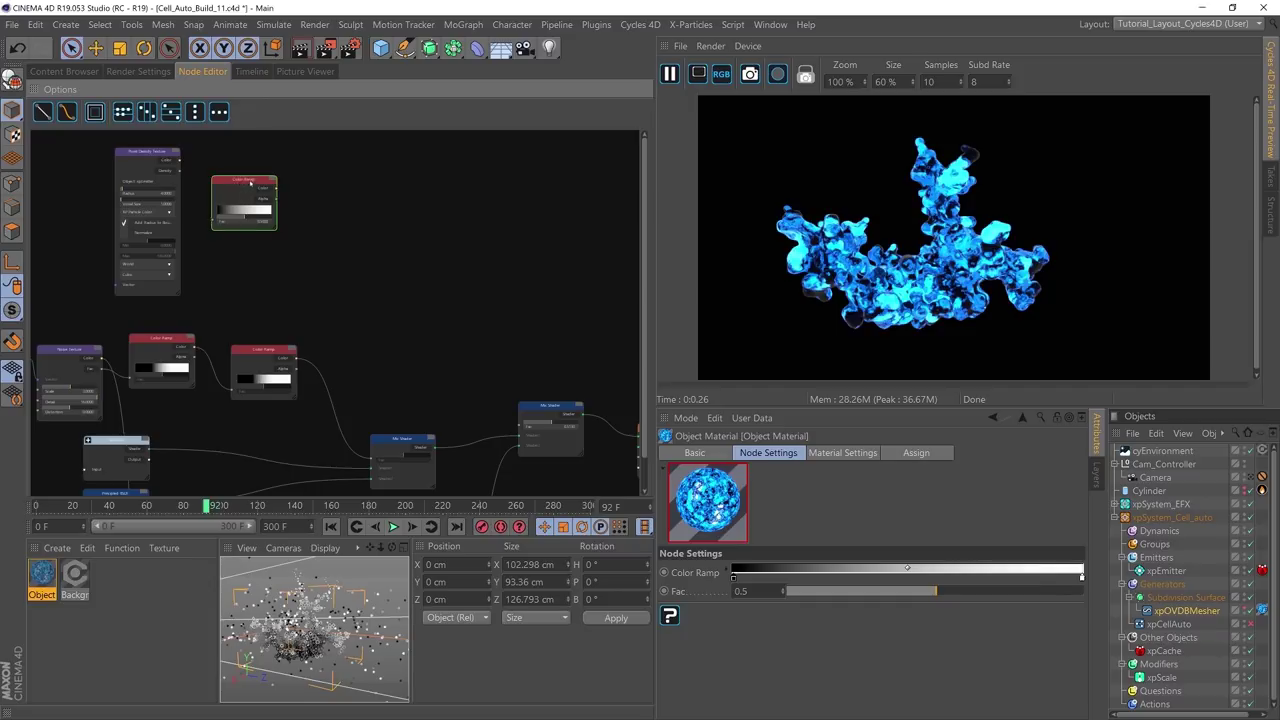
drag(250, 183, 265, 179)
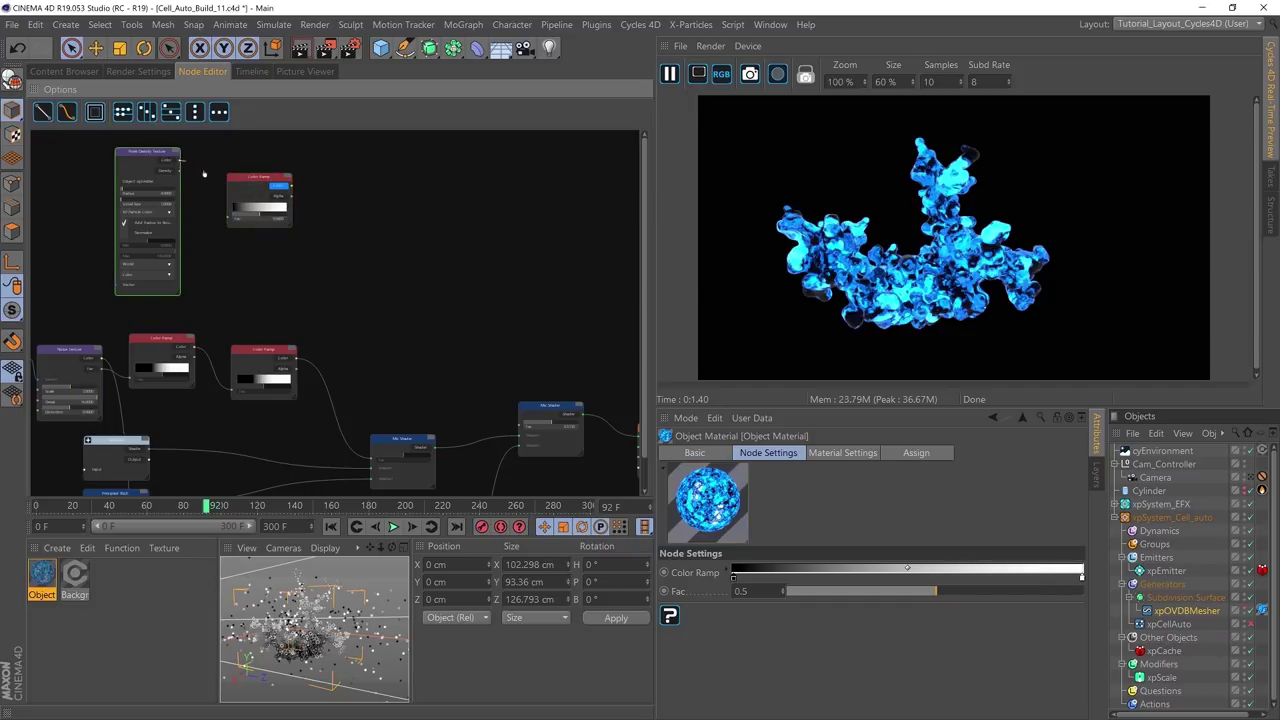
drag(181, 161, 229, 213)
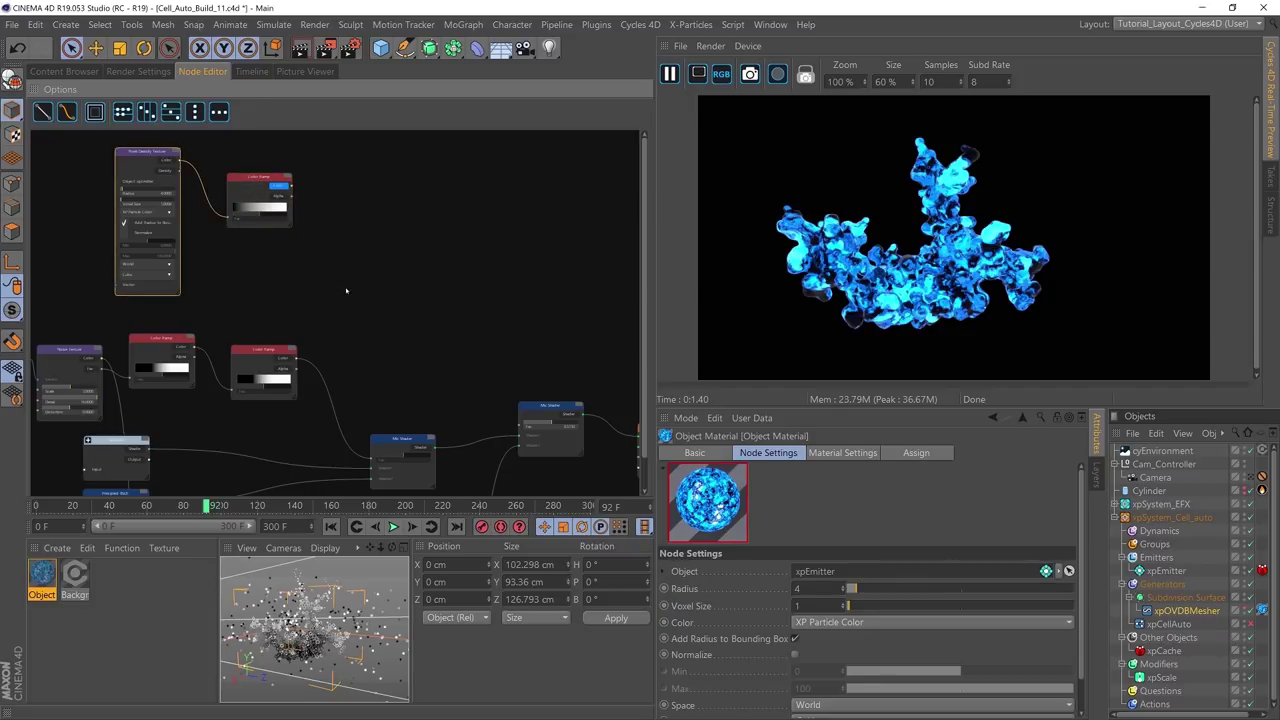
drag(262, 178, 290, 209)
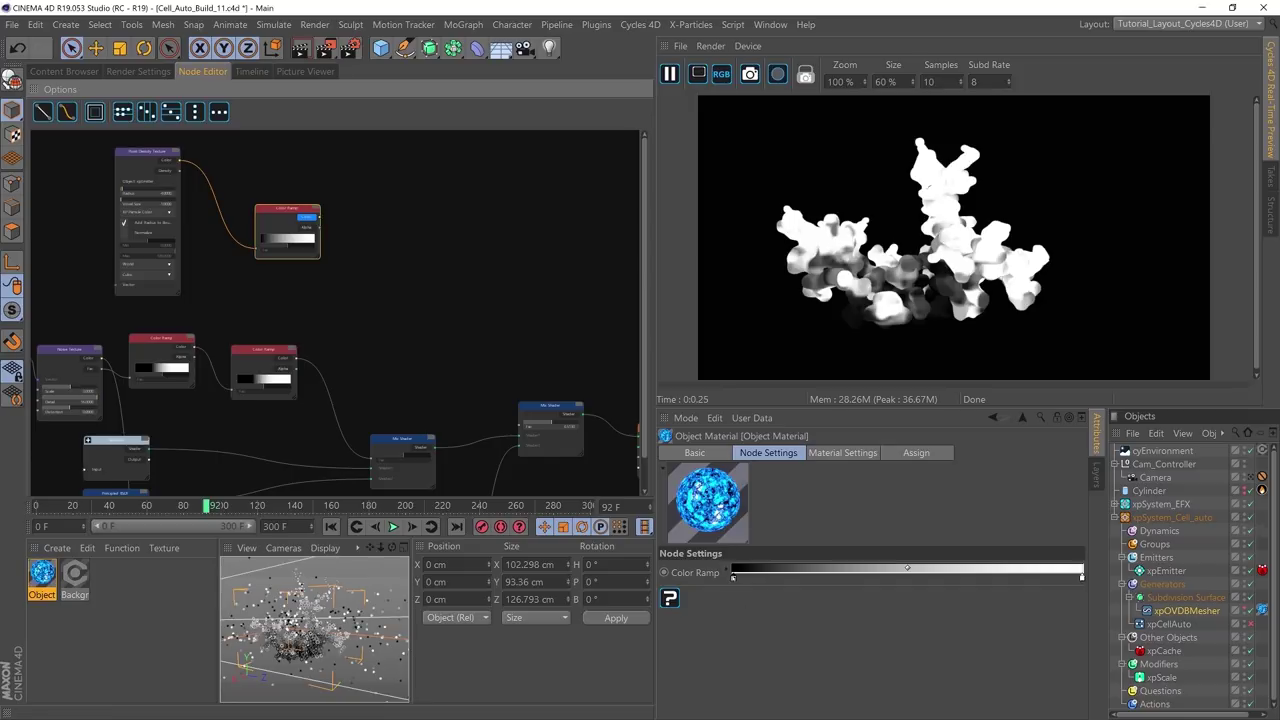
Step: Insert a Math node set to Multiply between the Point Density Texture and its Color Ramp, spacing the nodes apart
drag(289, 208, 344, 194)
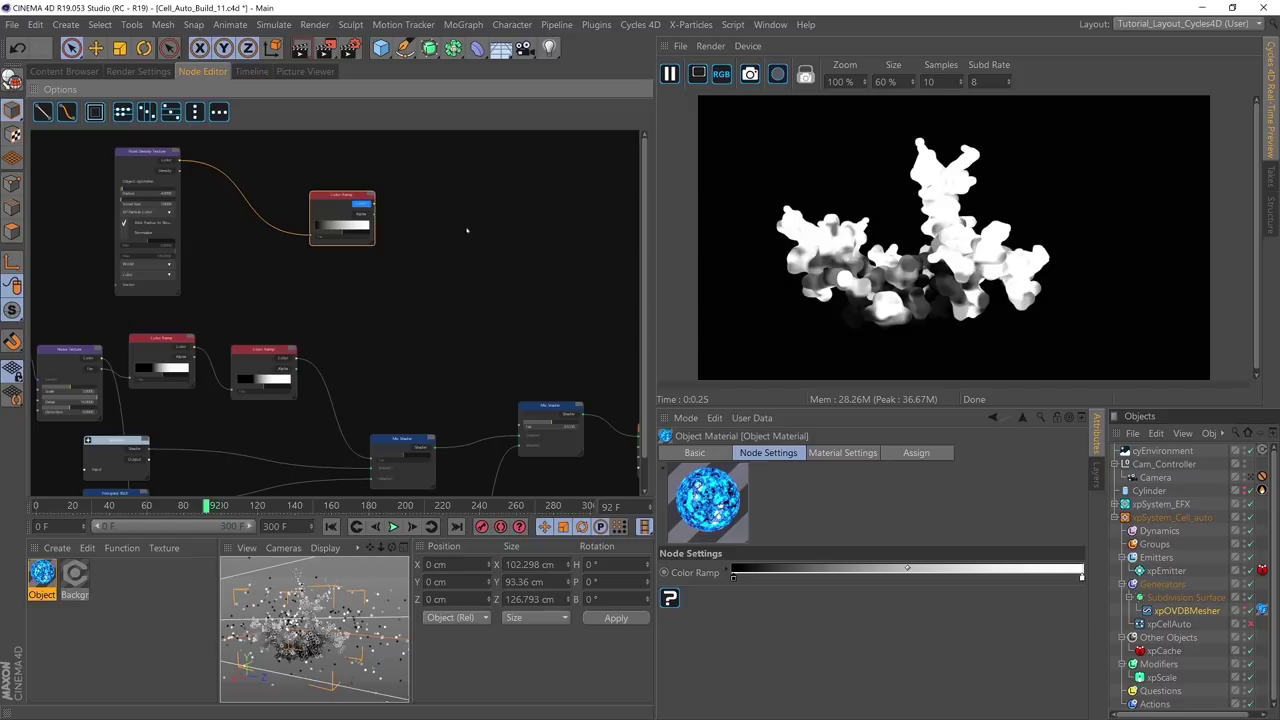
drag(338, 197, 365, 191)
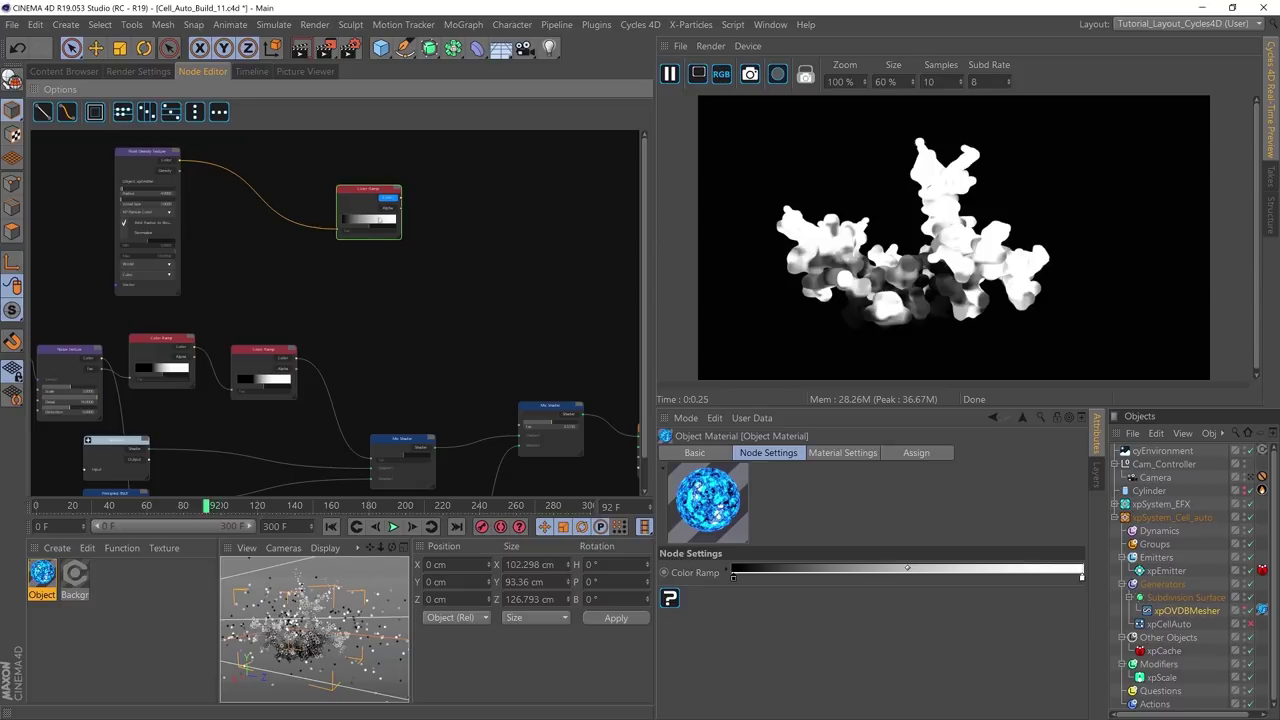
right_click(223, 214)
mouse_move(280, 463)
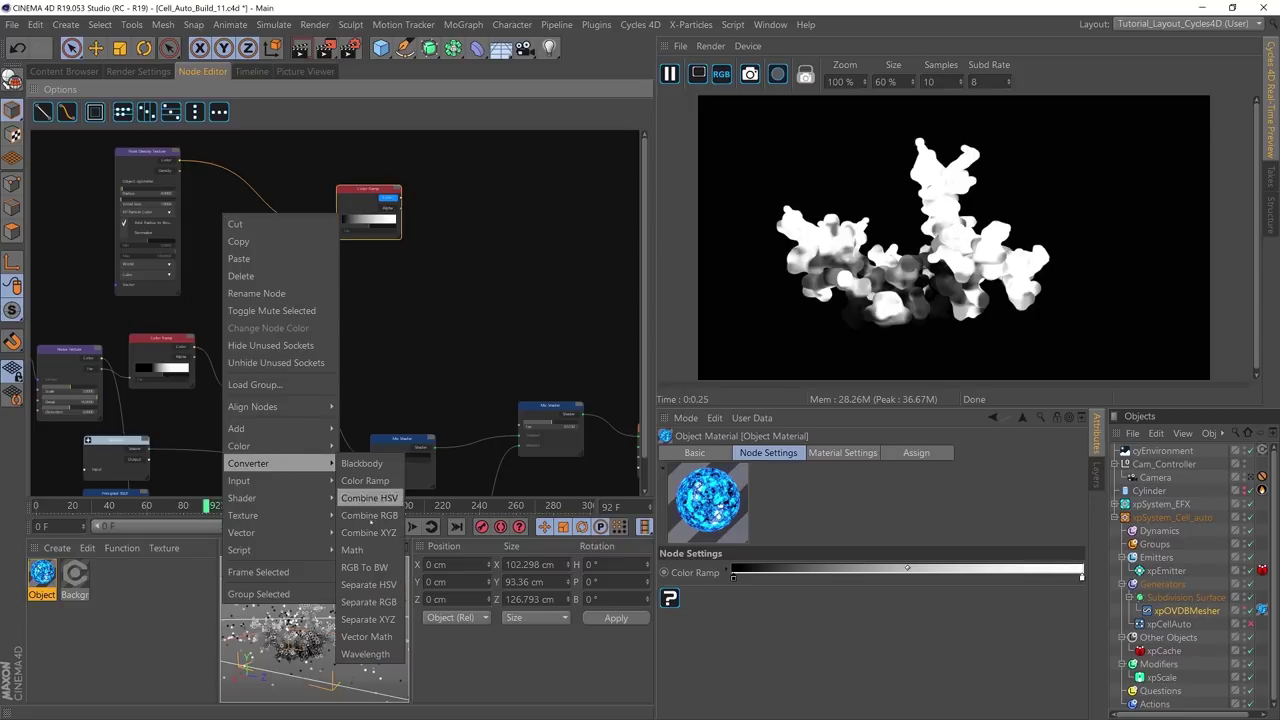
click(352, 550)
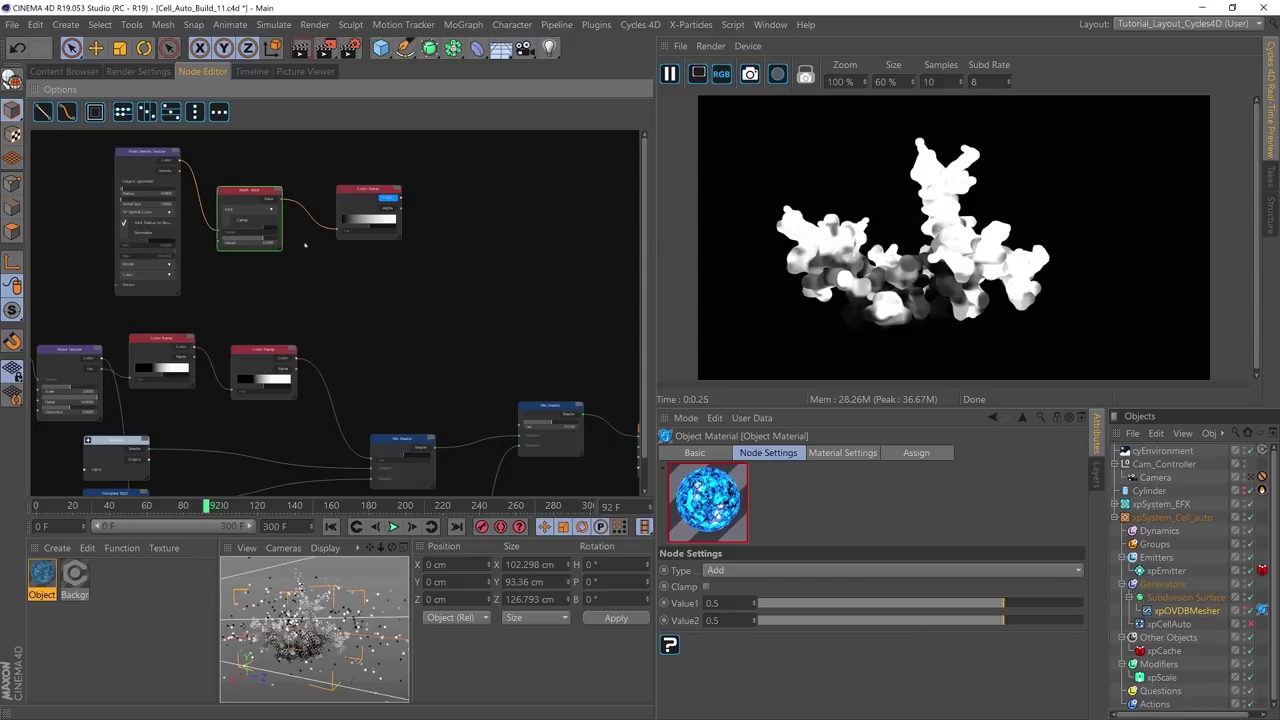
click(550, 428)
click(890, 570)
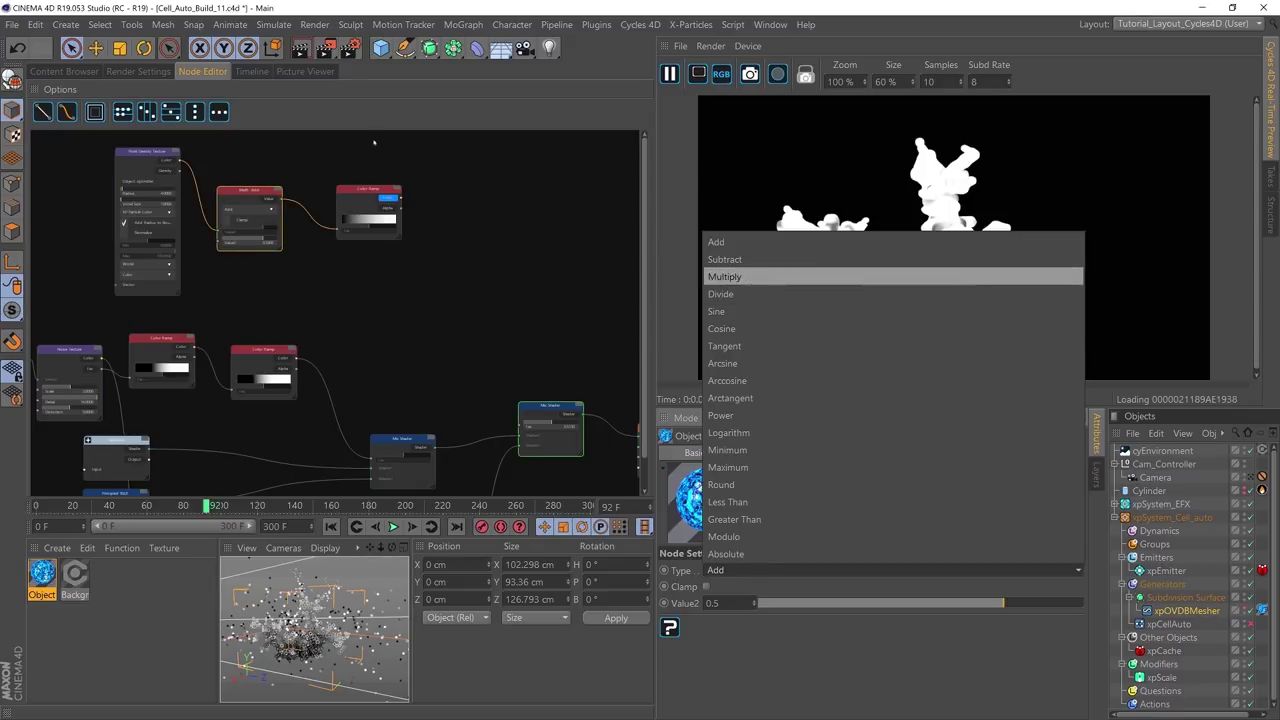
click(724, 276)
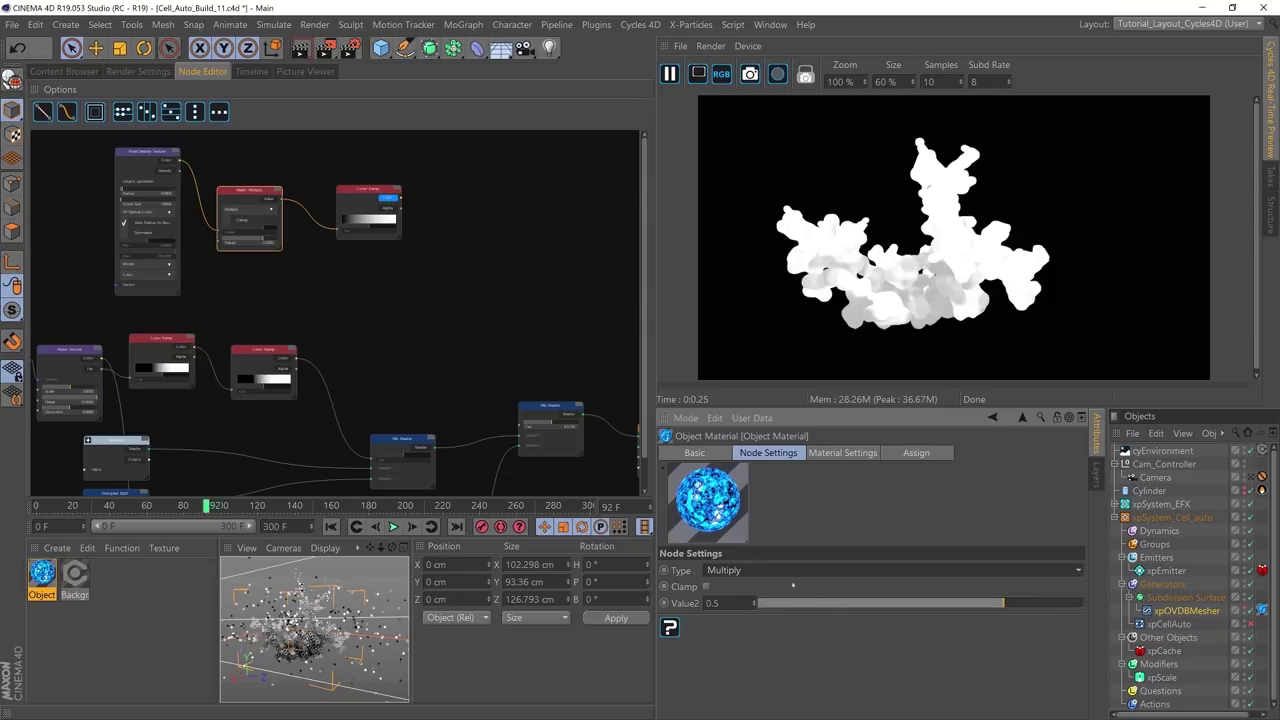
drag(261, 192, 275, 179)
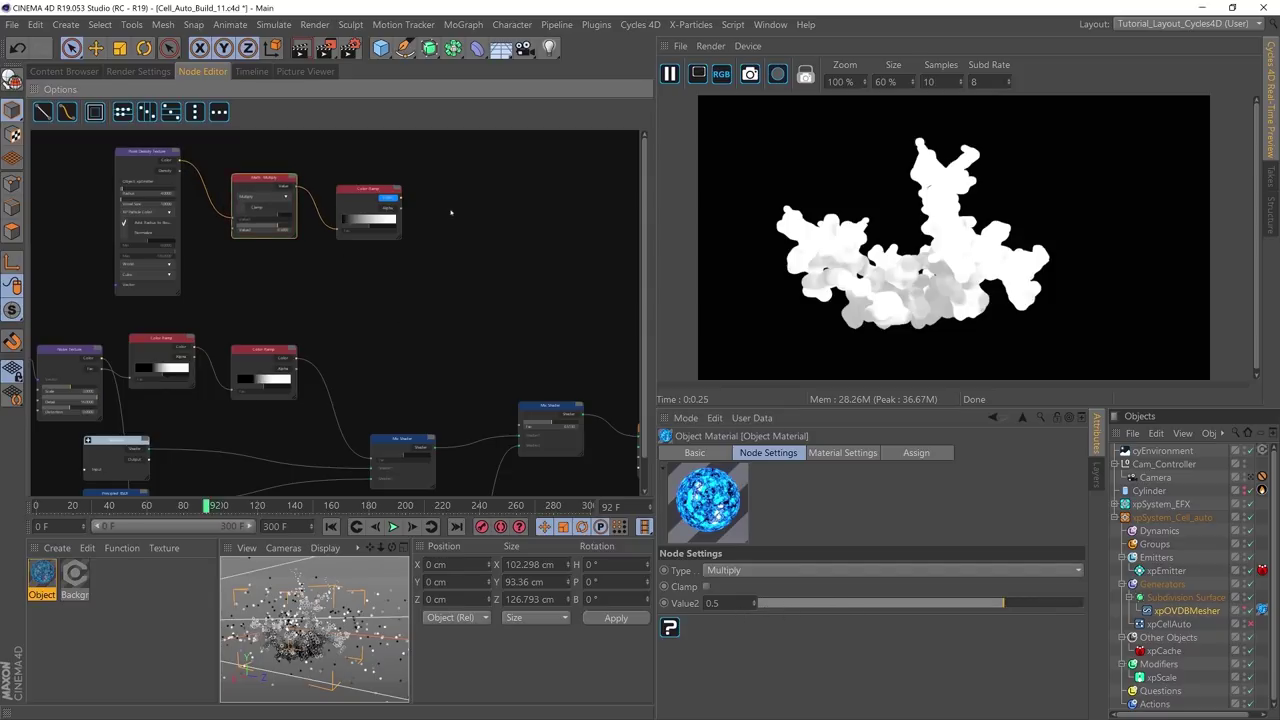
Step: Move the Color Ramp's black knot to about 30% and darken its white knot to a V value of 84%
click(381, 197)
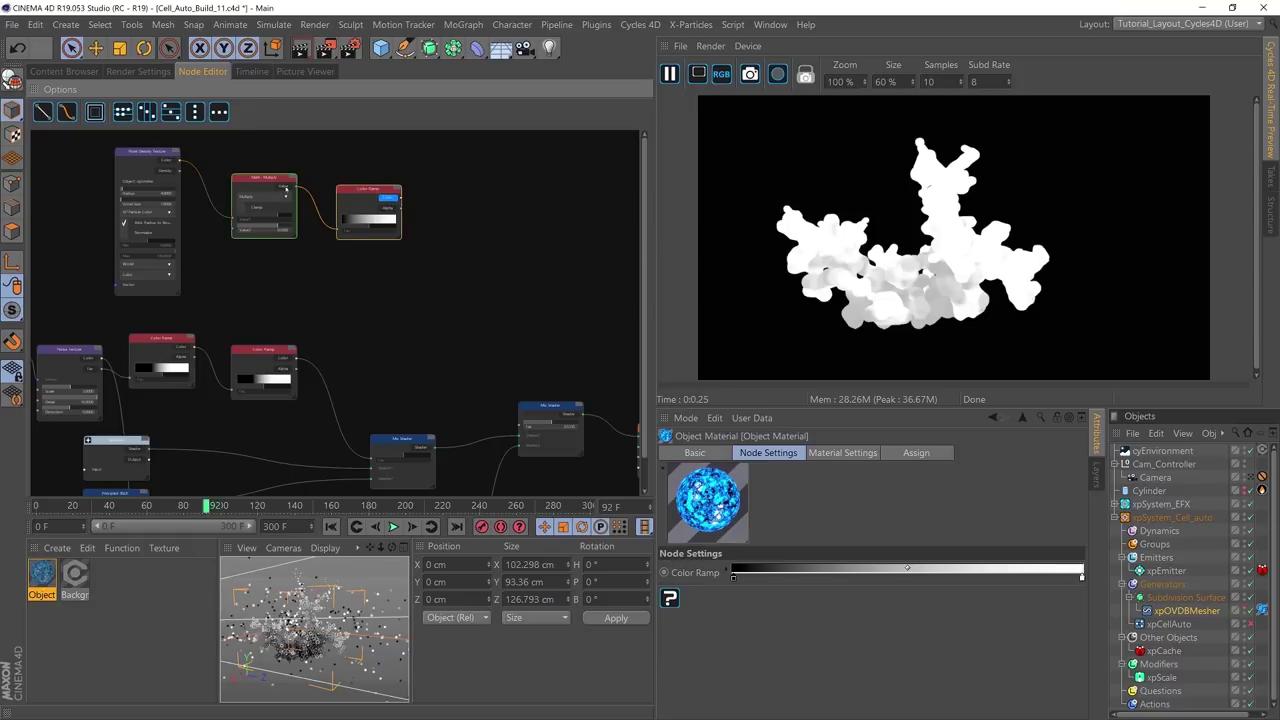
drag(733, 577, 838, 577)
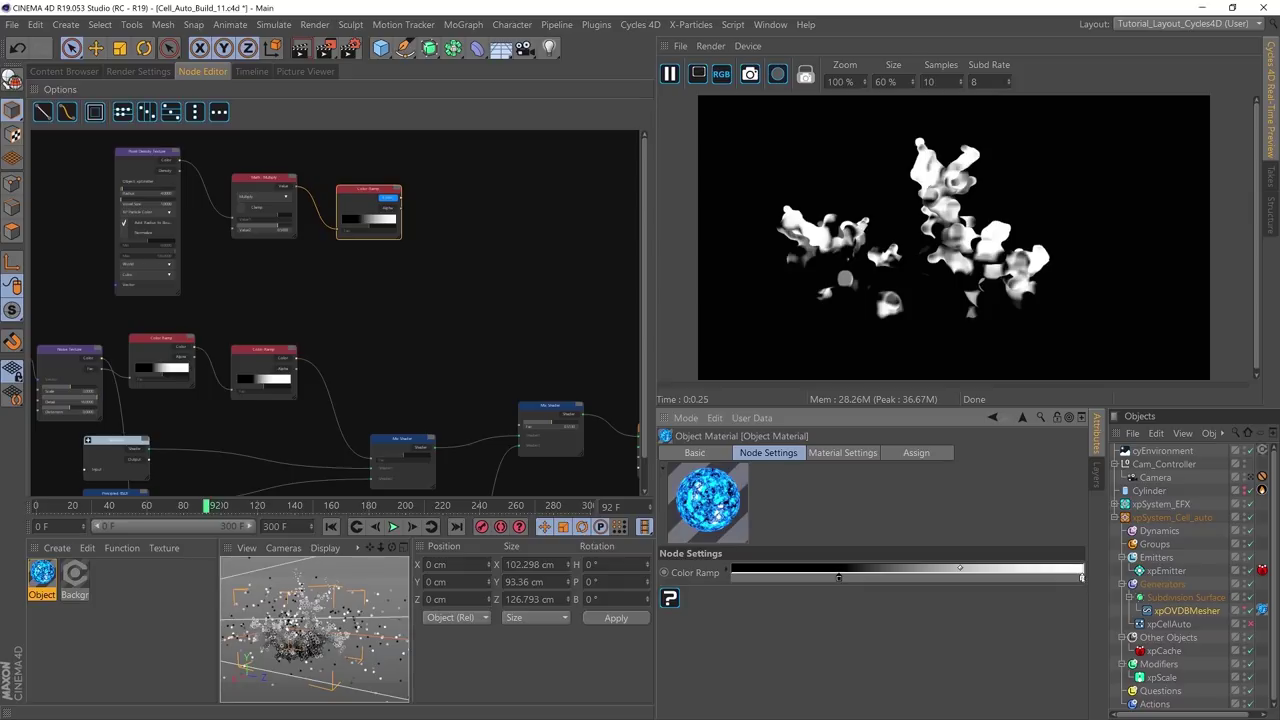
click(727, 572)
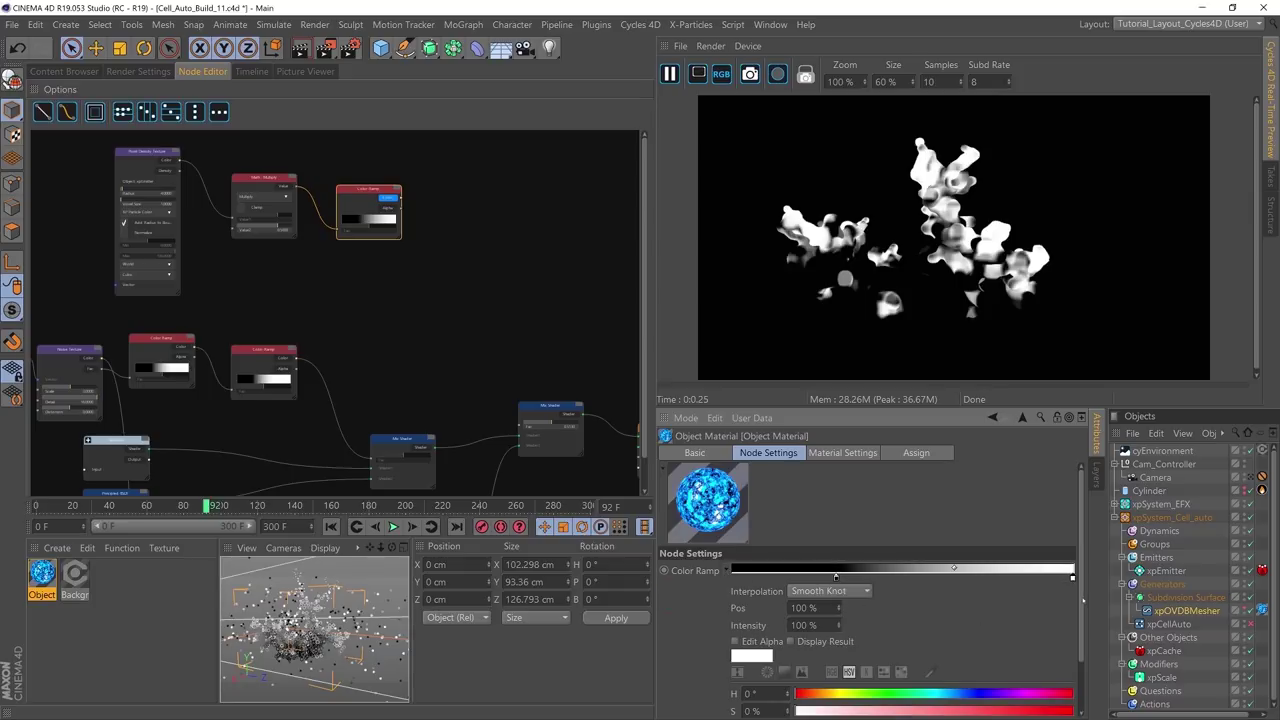
scroll(1083, 600, down, 2)
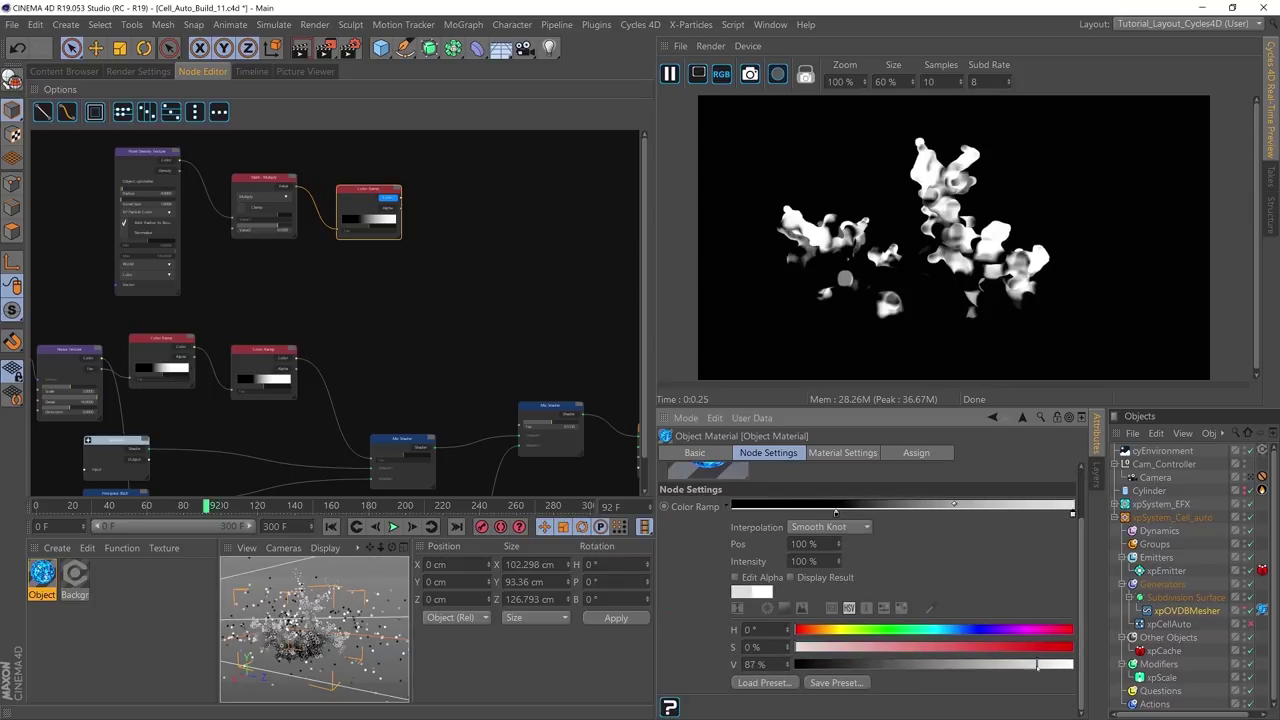
drag(1037, 664, 1028, 665)
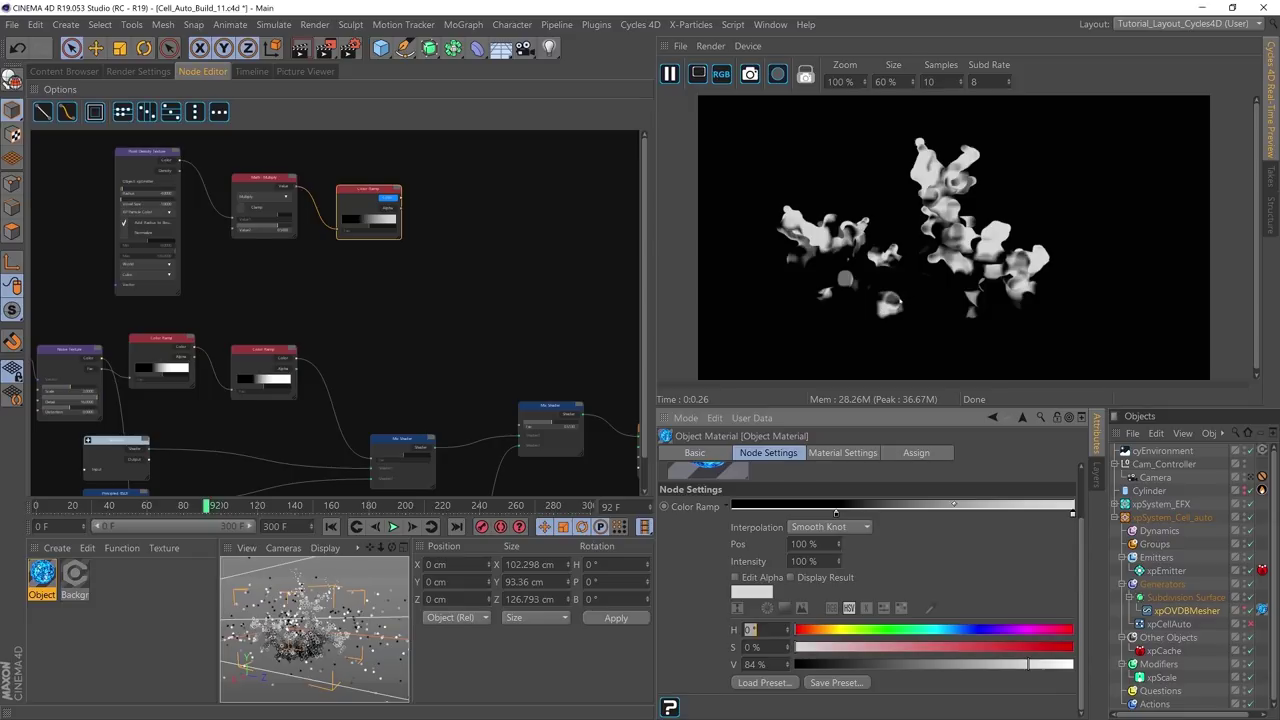
Step: Feed the point density Color Ramp's Color output into the final Mix Shader's Fac and inspect the previewed mix up close
drag(549, 405, 527, 353)
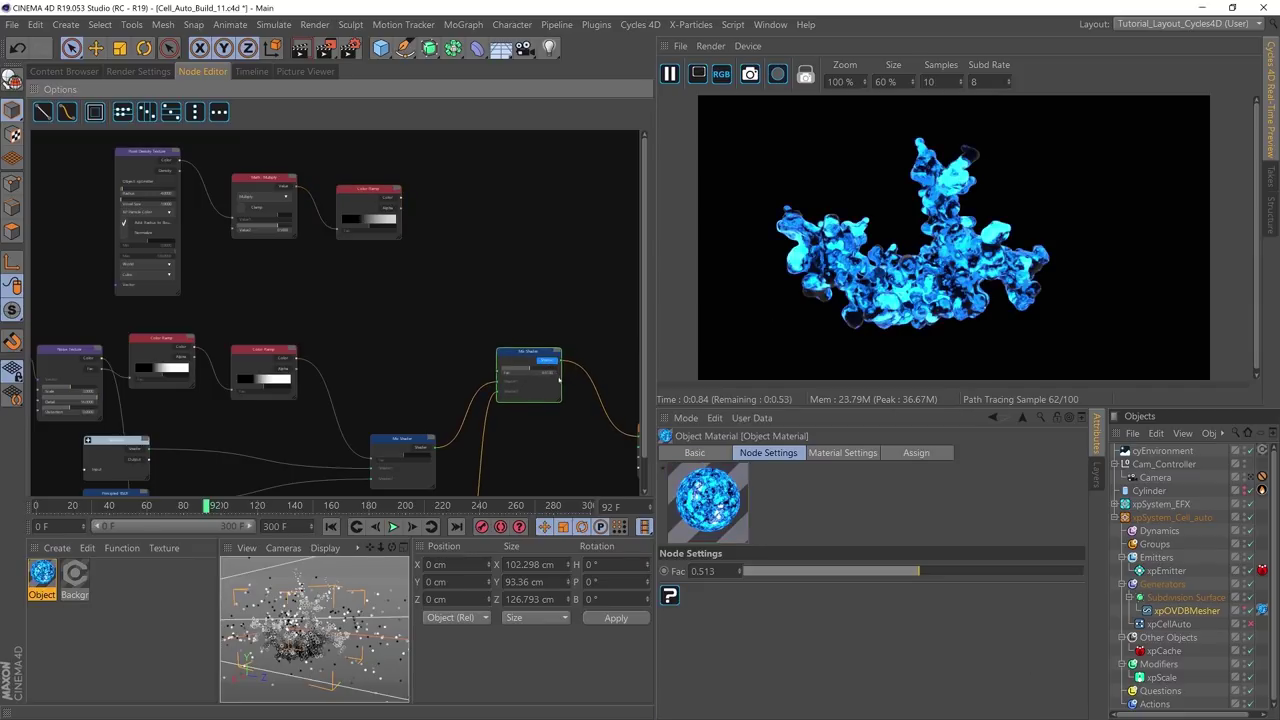
drag(402, 198, 498, 372)
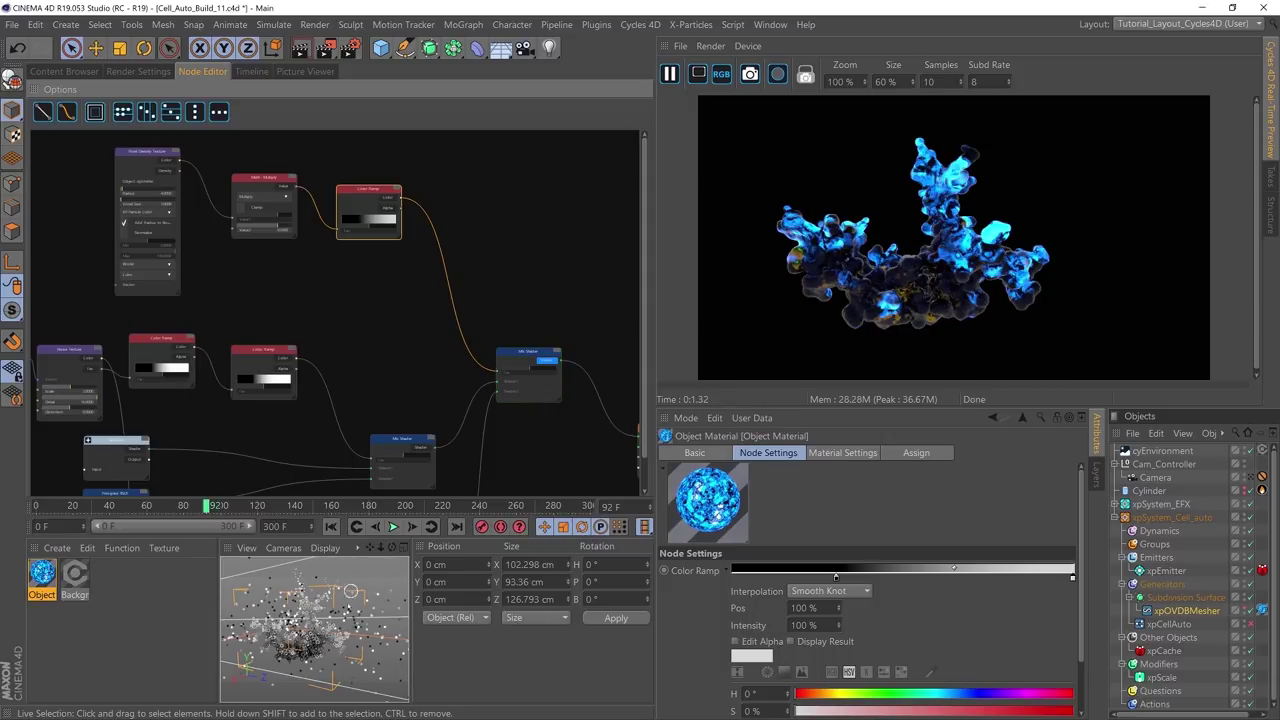
mouse_move(318, 632)
alt+mouse_down()
mouse_move(340, 625)
mouse_move(330, 640)
mouse_move(350, 620)
mouse_move(300, 620)
mouse_move(334, 624)
alt+mouse_up()
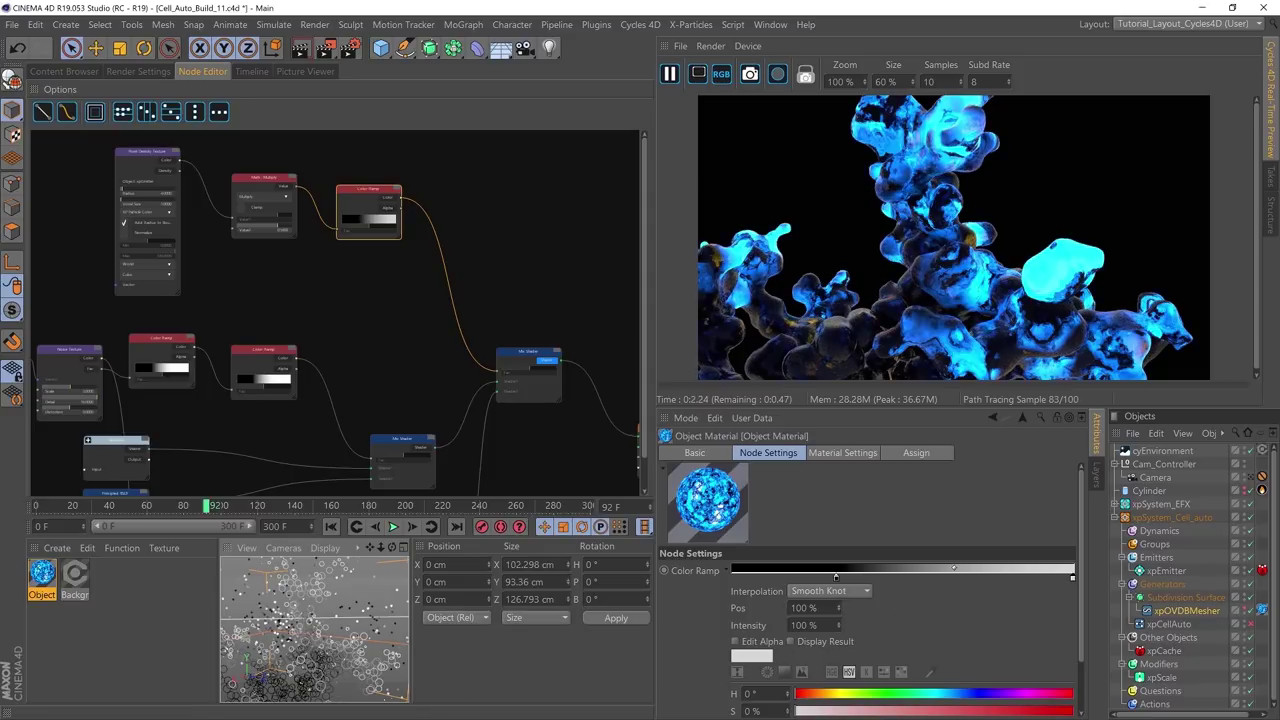
alt+drag(310, 655, 338, 611)
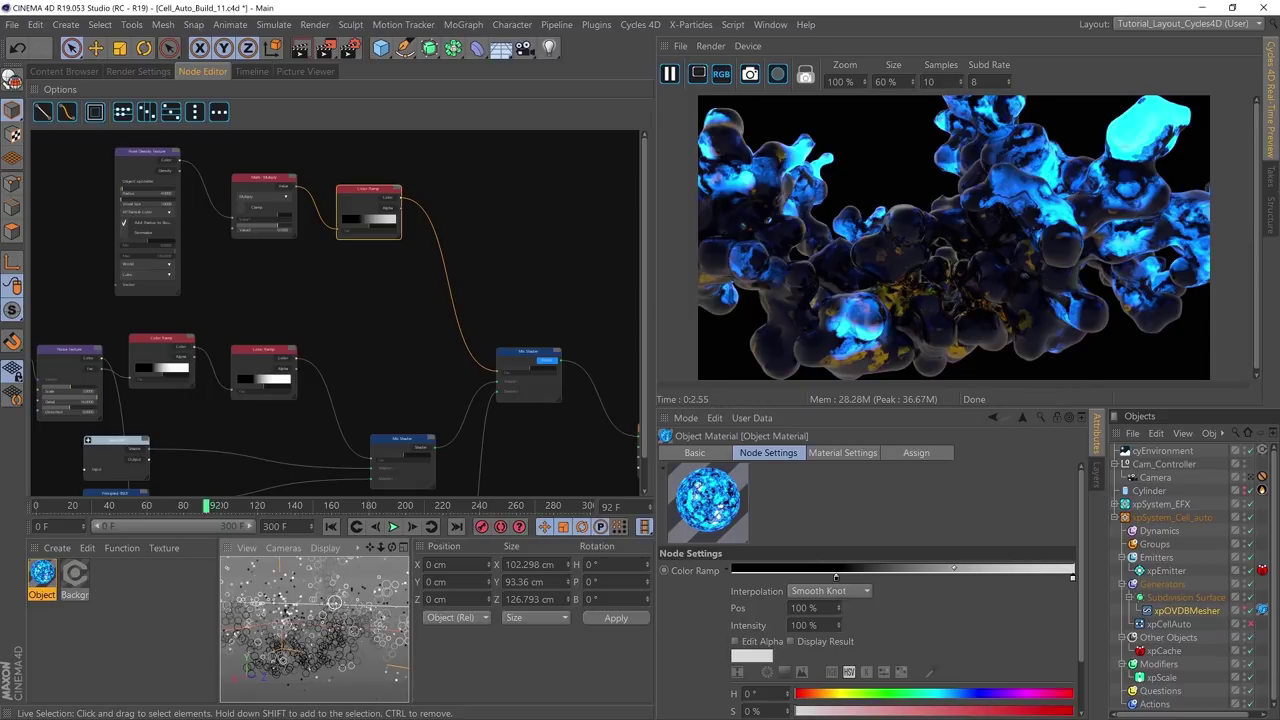
mouse_move(337, 604)
alt+mouse_down()
mouse_move(296, 576)
mouse_move(330, 618)
mouse_move(322, 630)
alt+mouse_up()
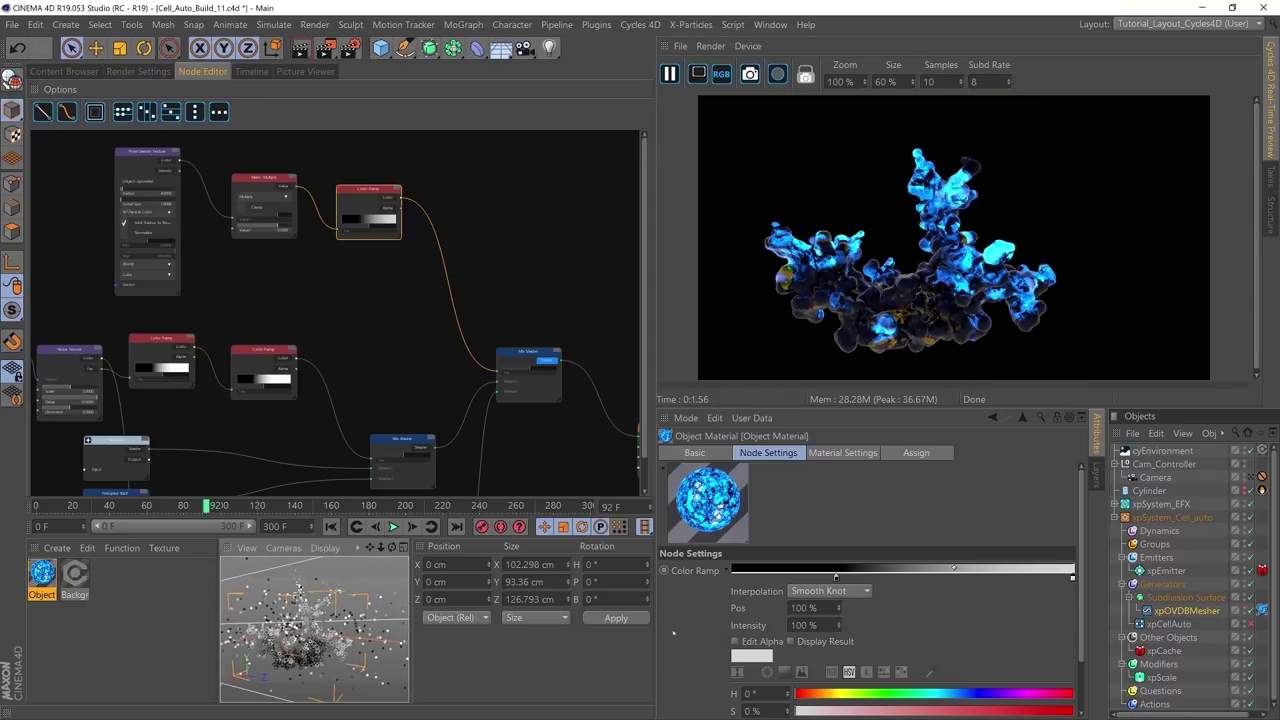
Step: Disable the Subdivision Surface, replay the animation from the start, and stop it at frame 123
click(1250, 597)
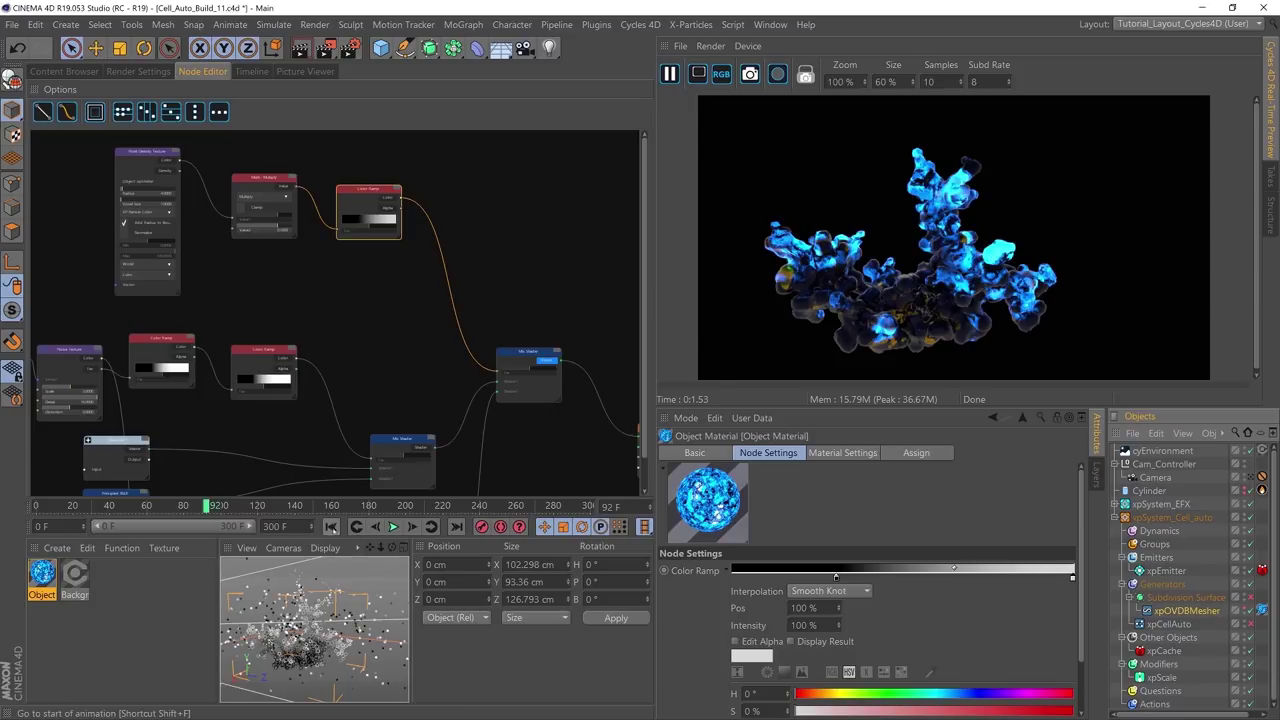
click(331, 526)
click(393, 526)
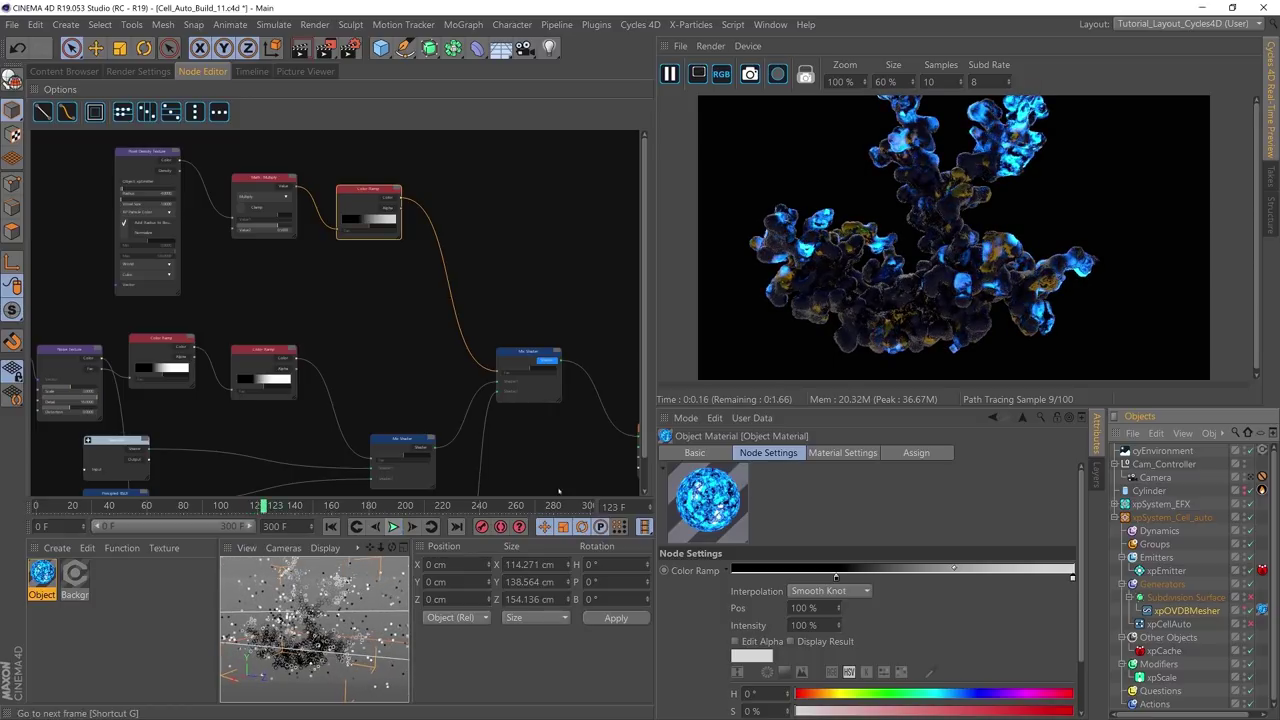
click(393, 526)
Step: Examine how the blue emission and the base shader blend across the mesh in the real-time preview, from far and near
alt+drag(308, 622, 323, 636)
alt+right_drag(330, 622, 354, 619)
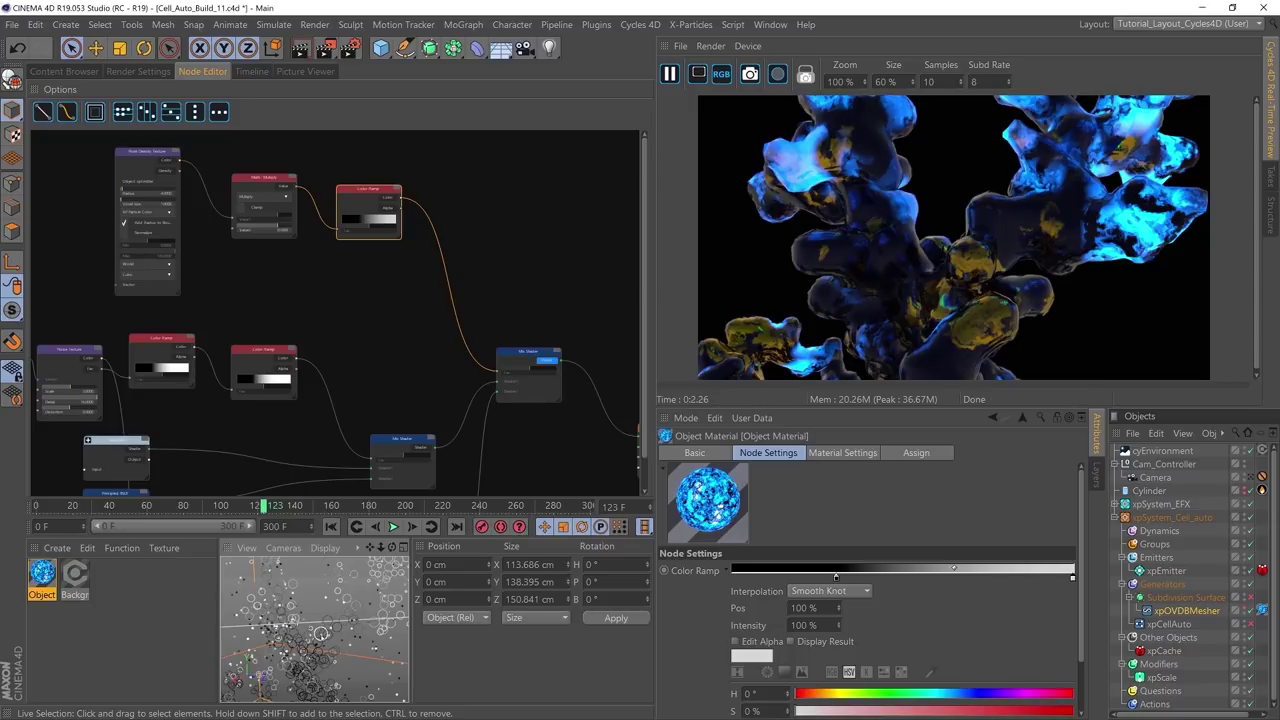
click(528, 372)
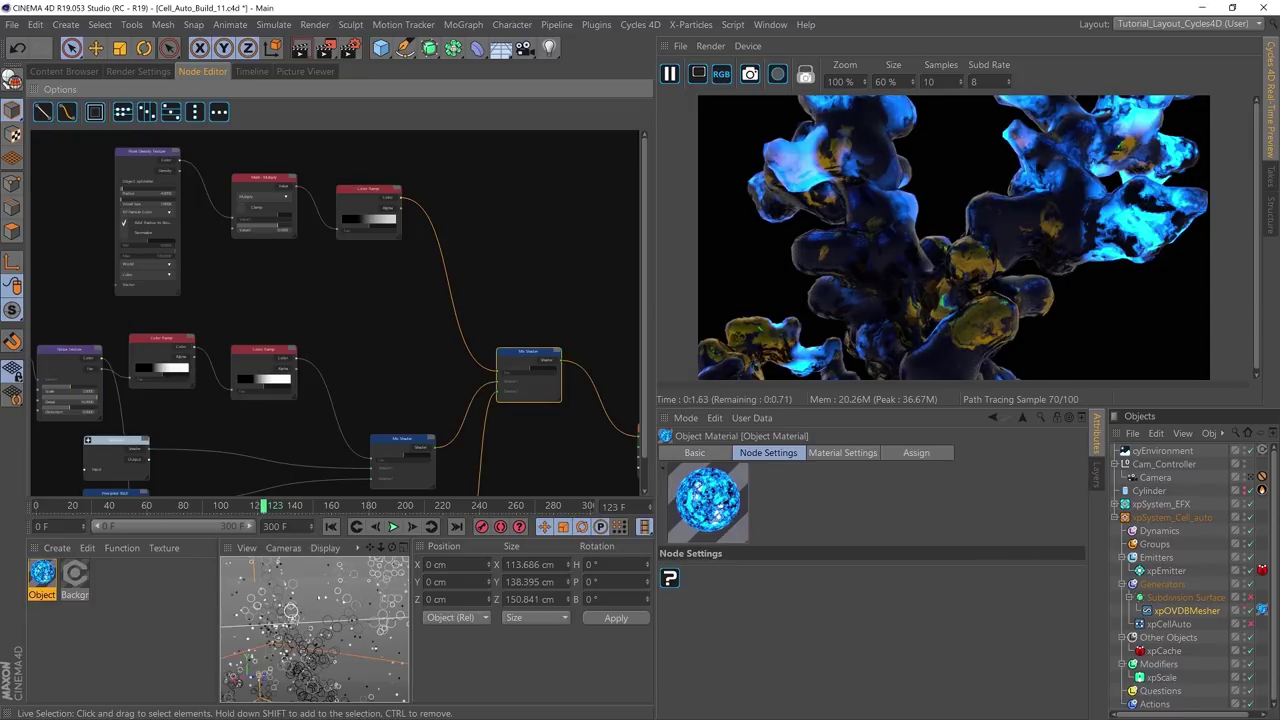
mouse_move(330, 630)
alt+mouse_down()
mouse_move(336, 658)
mouse_move(340, 643)
alt+mouse_up()
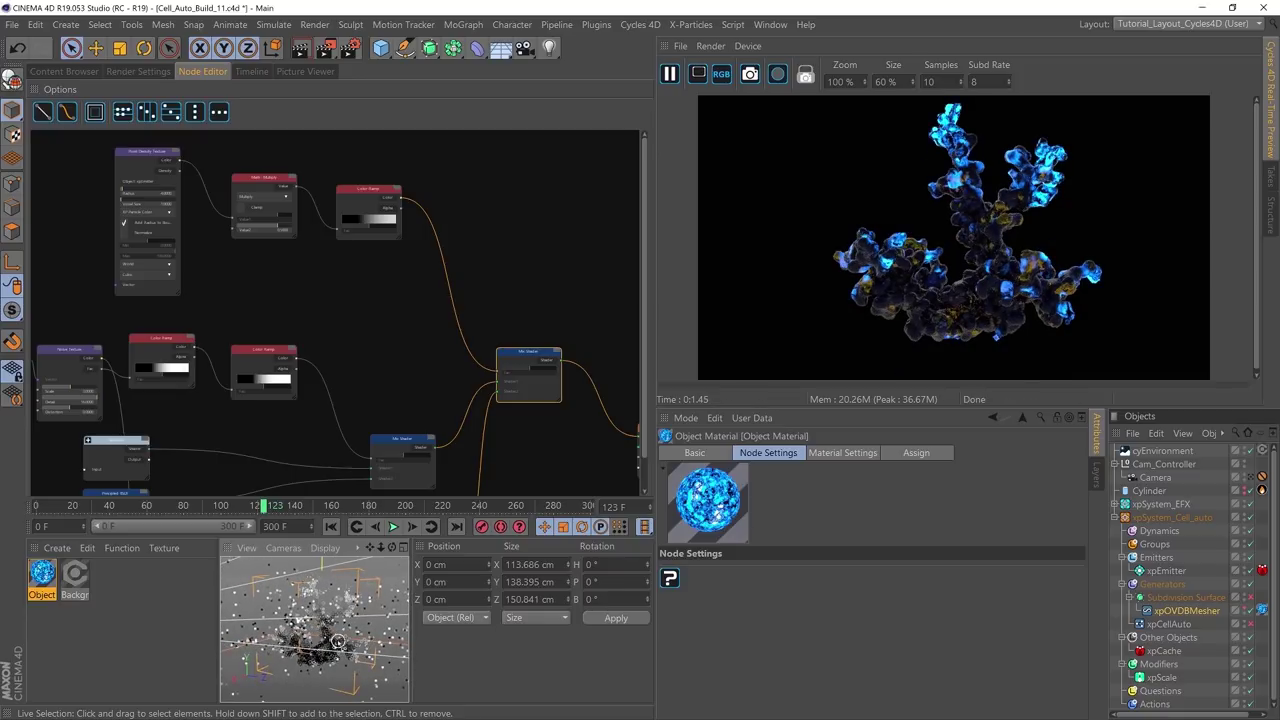
scroll(409, 371, down, 6)
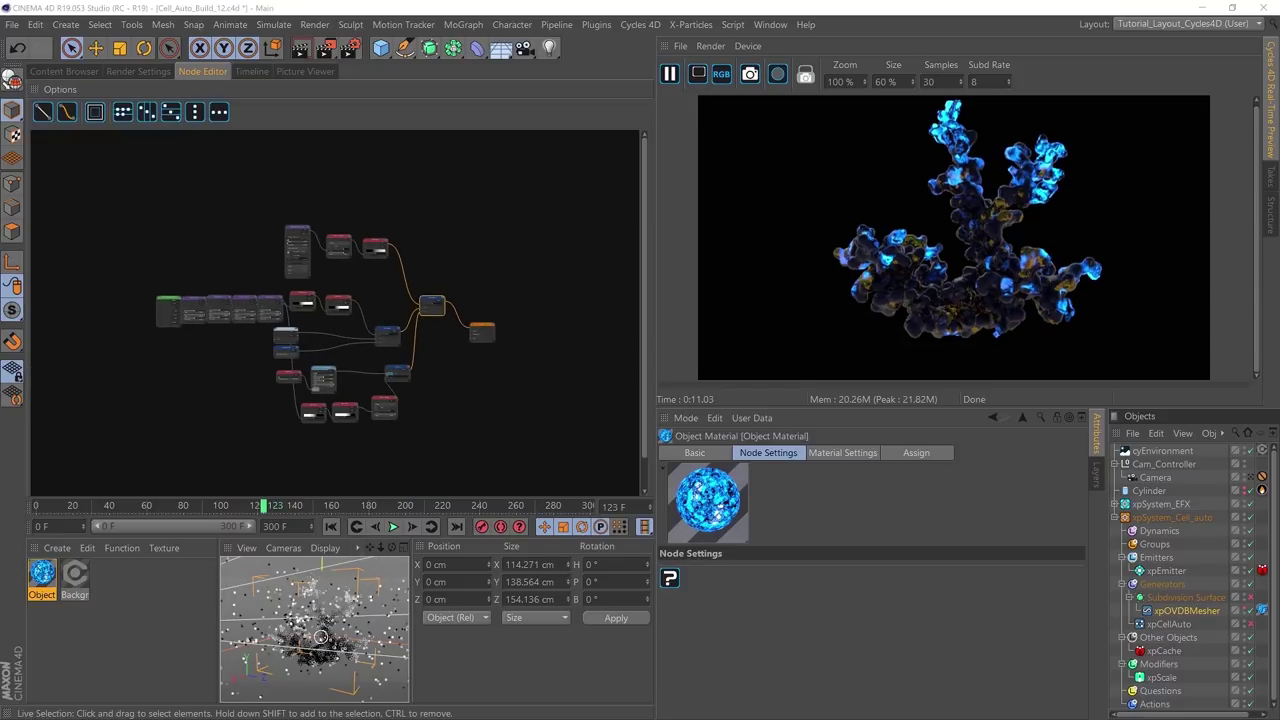
scroll(322, 638, up, 4)
scroll(318, 636, up, 3)
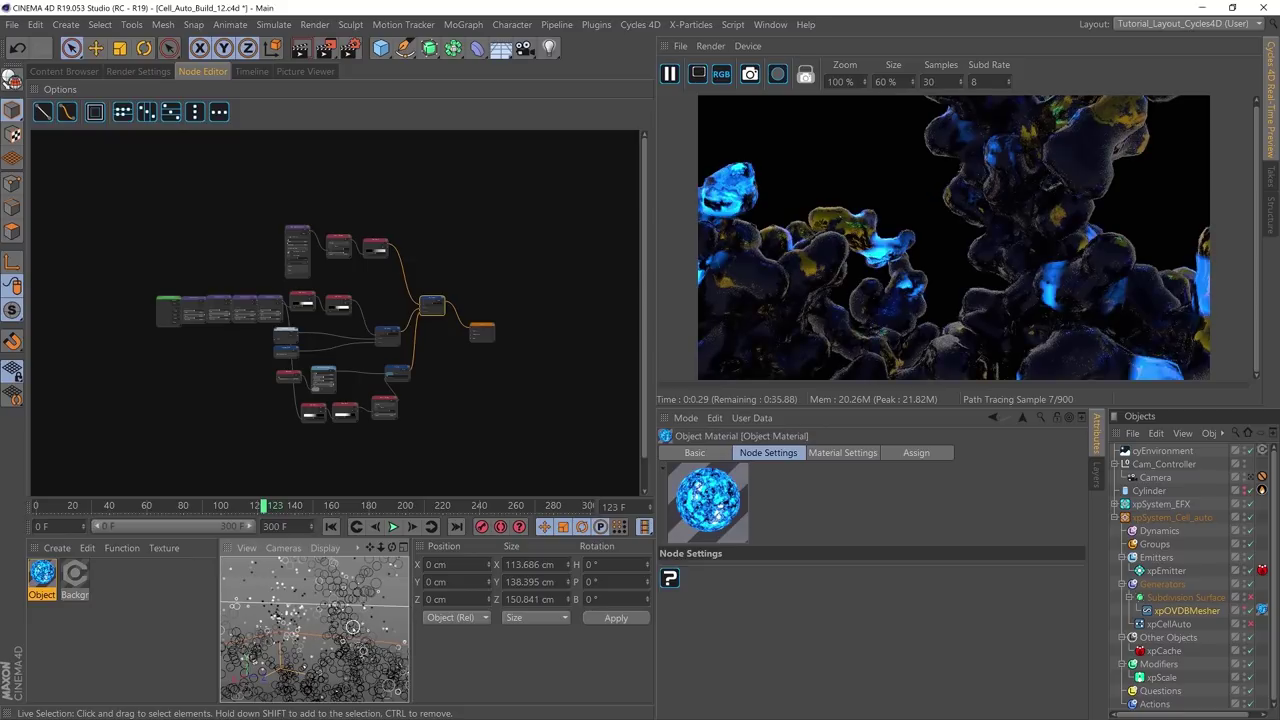
alt+drag(342, 636, 315, 629)
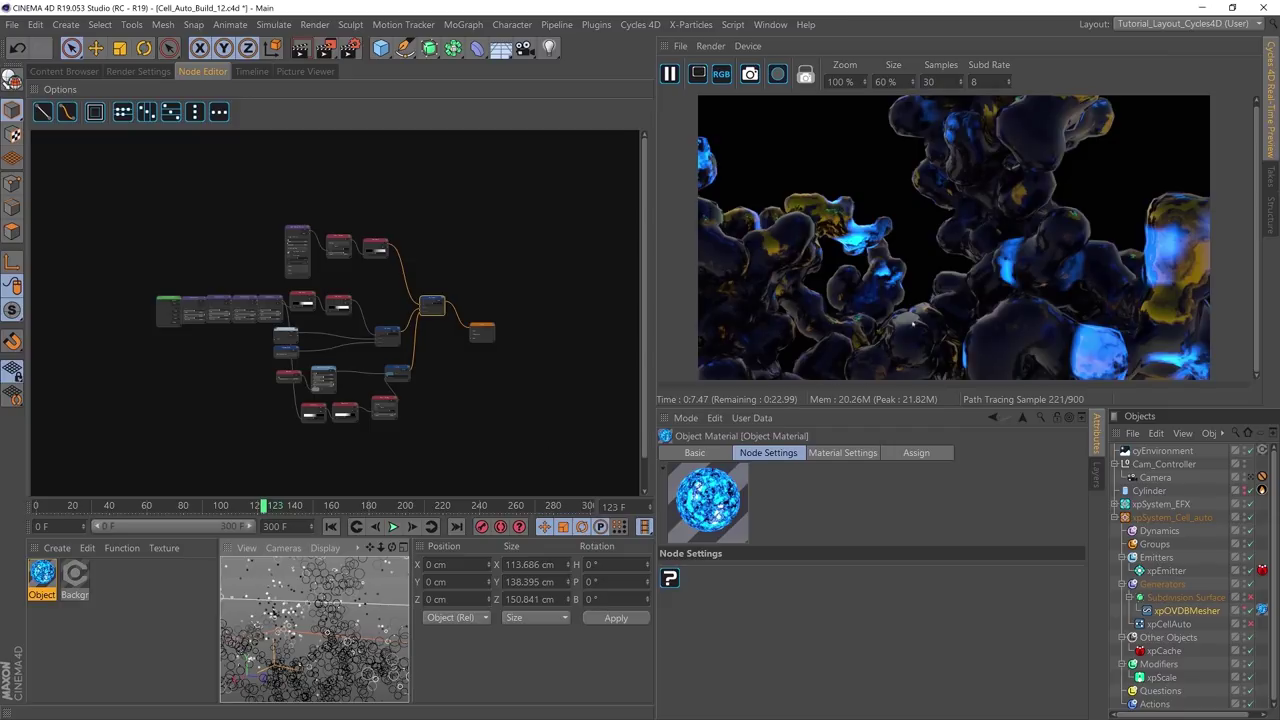
click(476, 372)
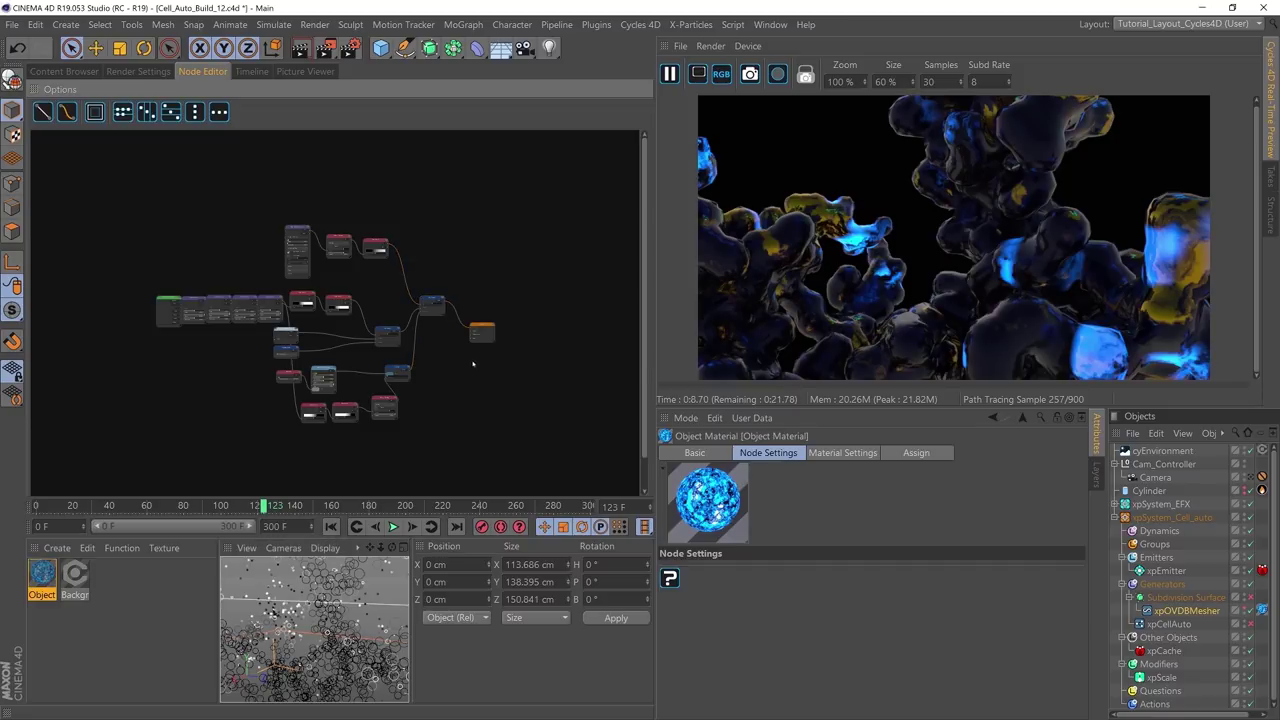
Step: Preview the final Mix Shader and move the Output node farther away from it and slightly higher
scroll(449, 342, up, 10)
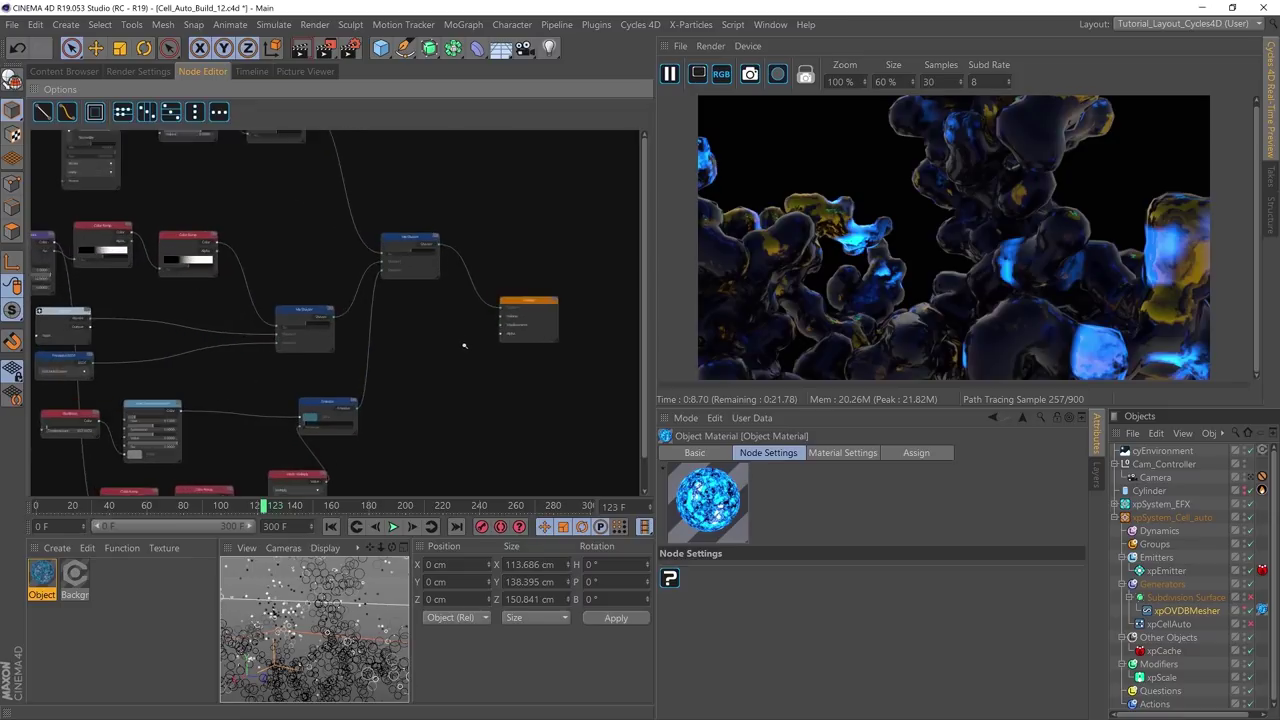
middle_drag(483, 366, 343, 403)
click(256, 215)
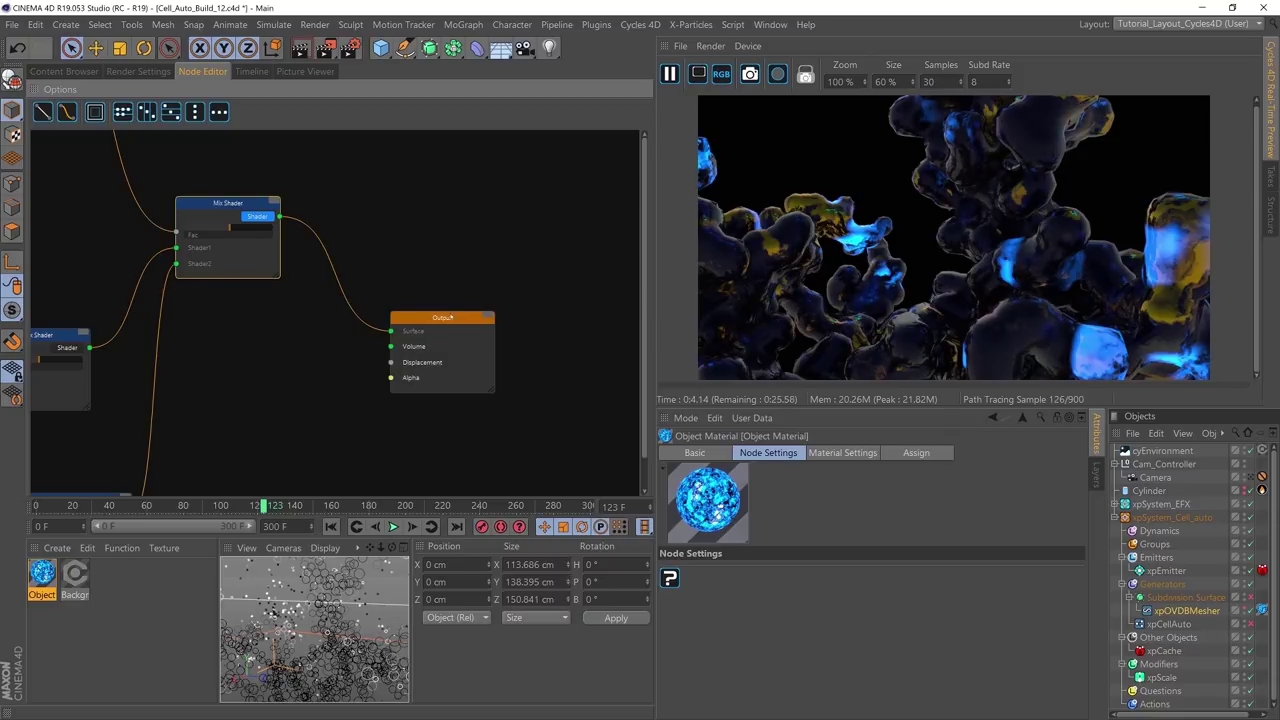
drag(452, 317, 516, 241)
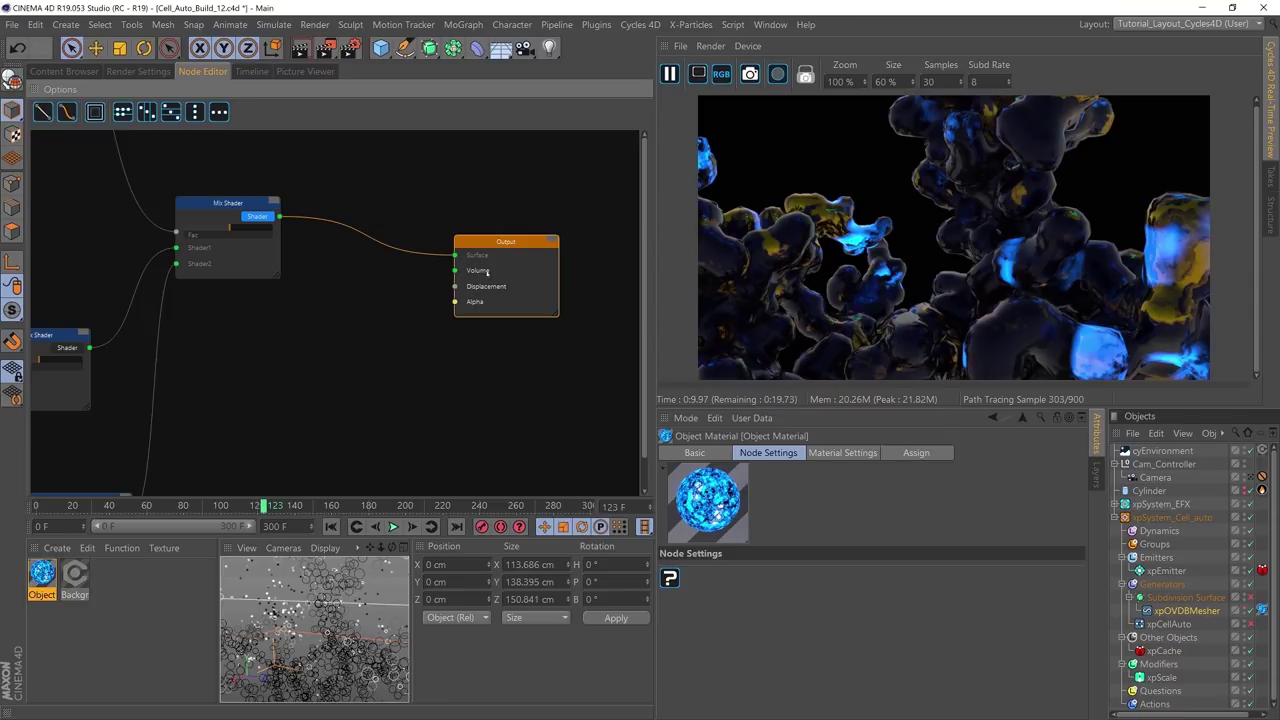
drag(488, 271, 494, 302)
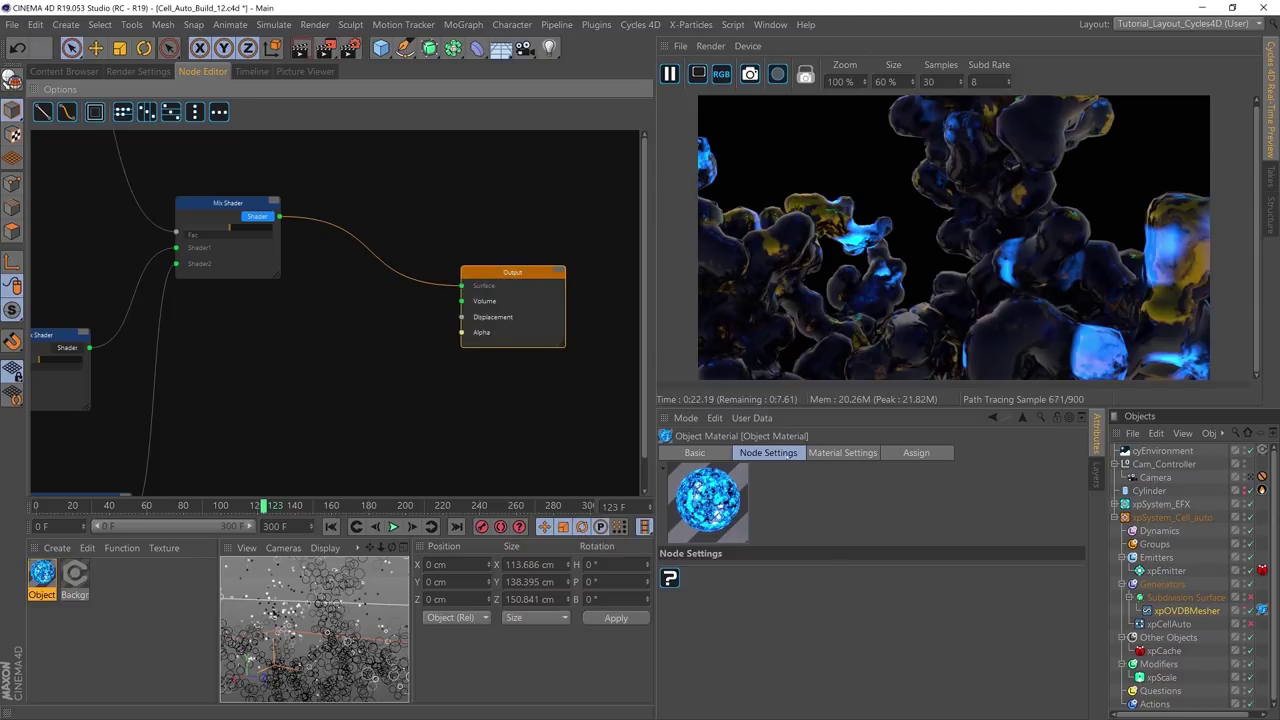
Step: Review the Displacement Method options in the material settings without changing them, and open the Cycles 4D render settings
click(840, 453)
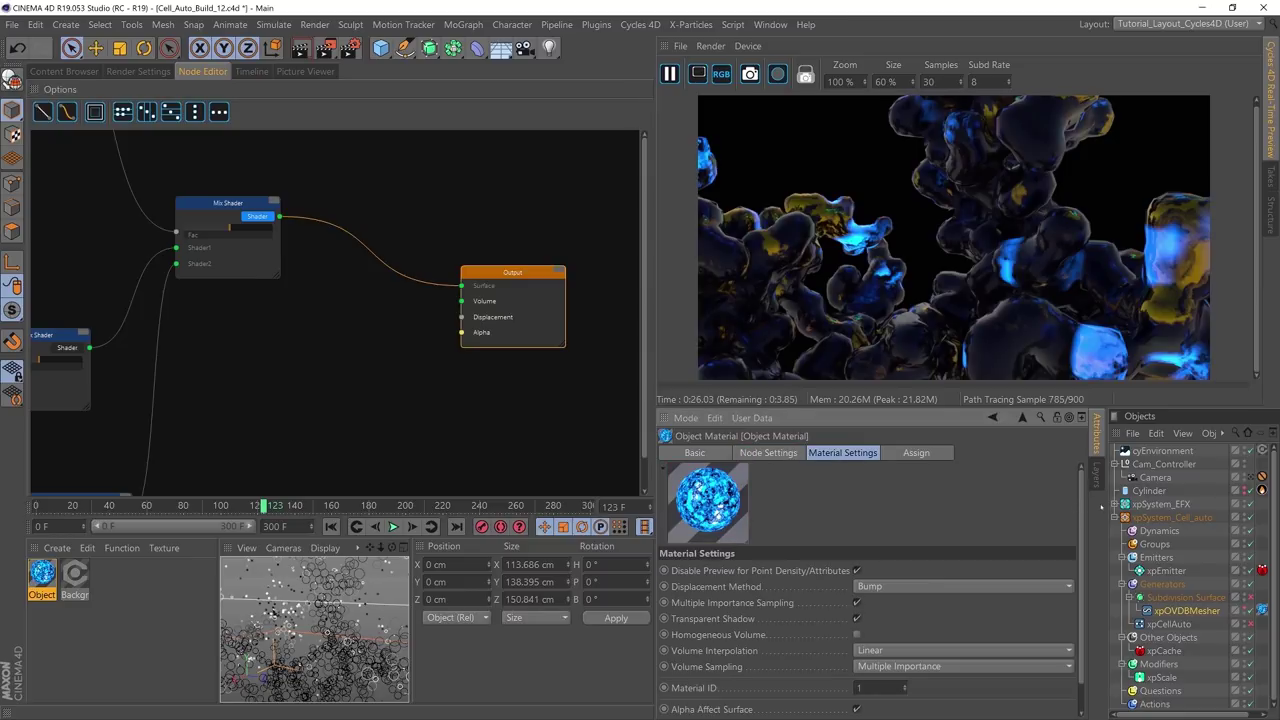
scroll(728, 570, down, 1)
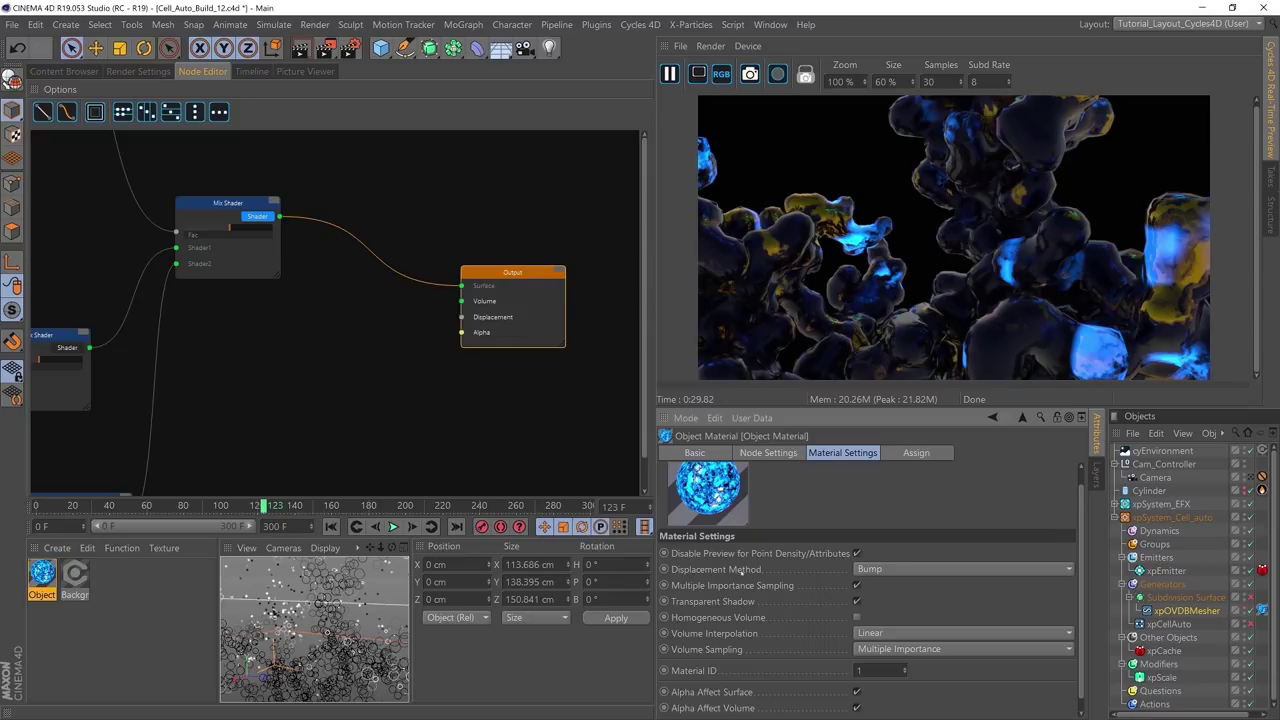
click(877, 570)
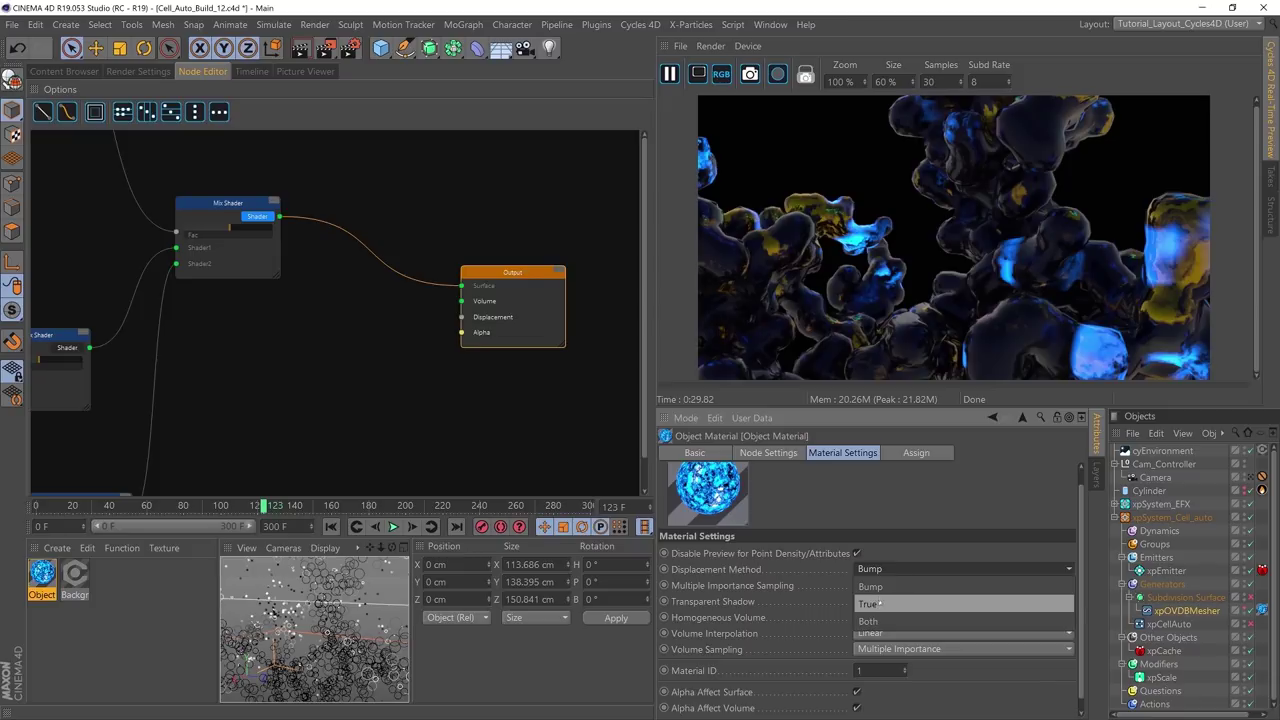
click(146, 73)
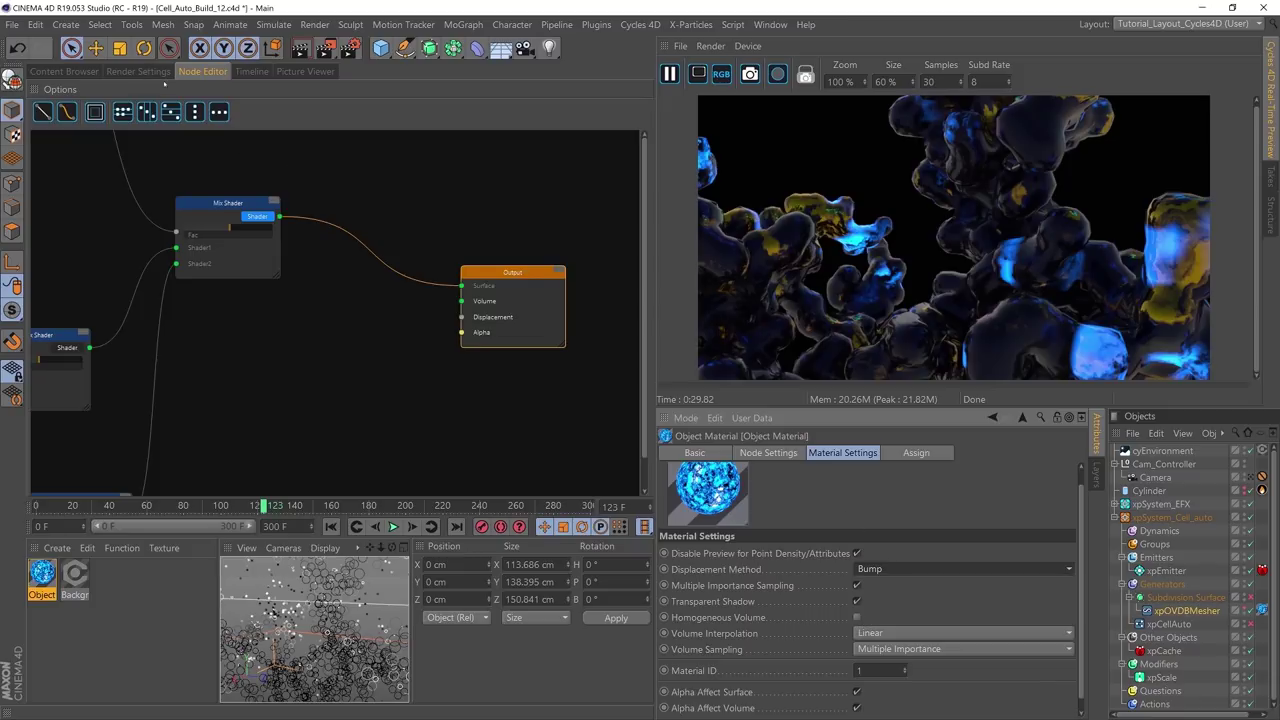
click(139, 72)
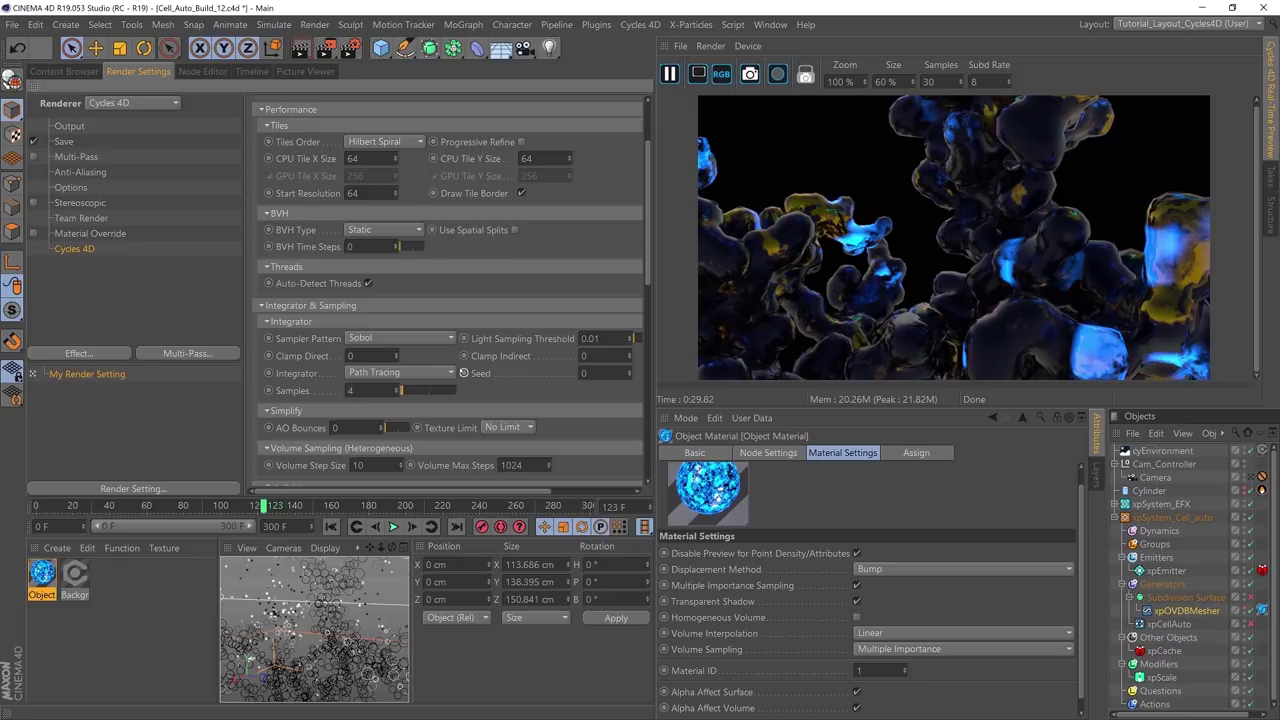
Step: Review the Cycles 4D render settings and the options of the Features setting without changing them
scroll(444, 300, right, 3)
scroll(422, 378, left, 3)
scroll(448, 300, up, 3)
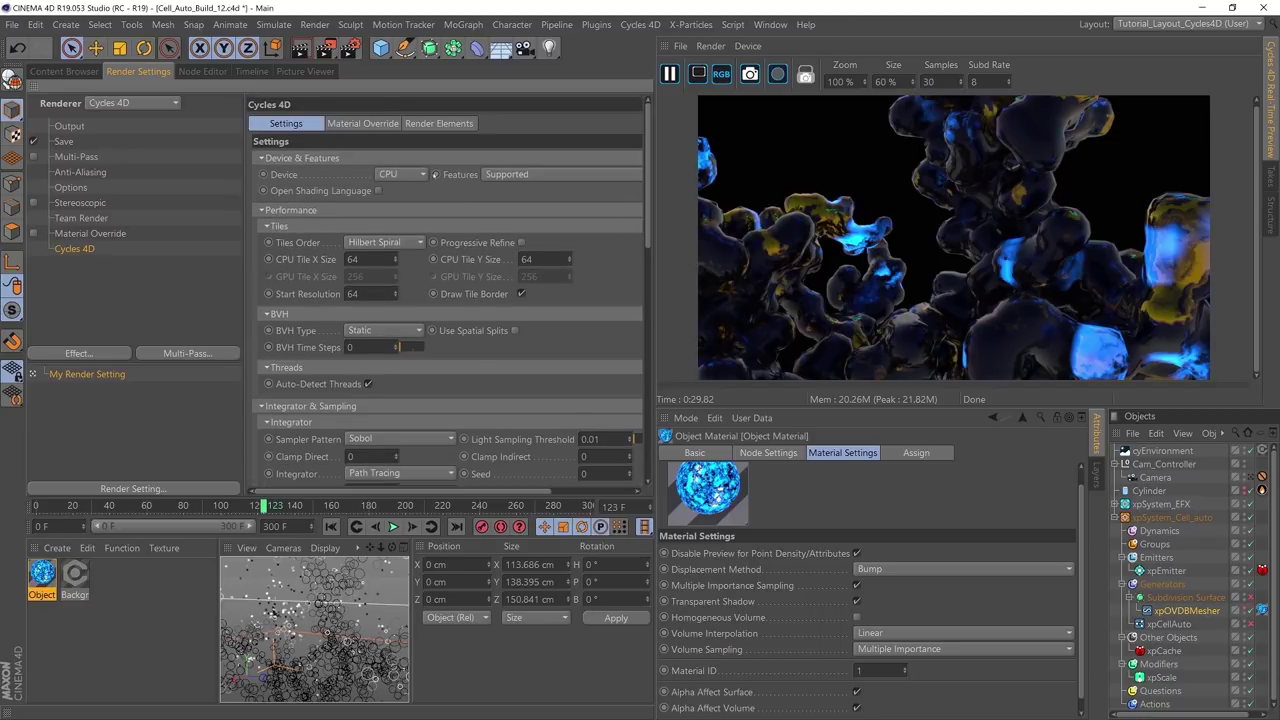
click(504, 175)
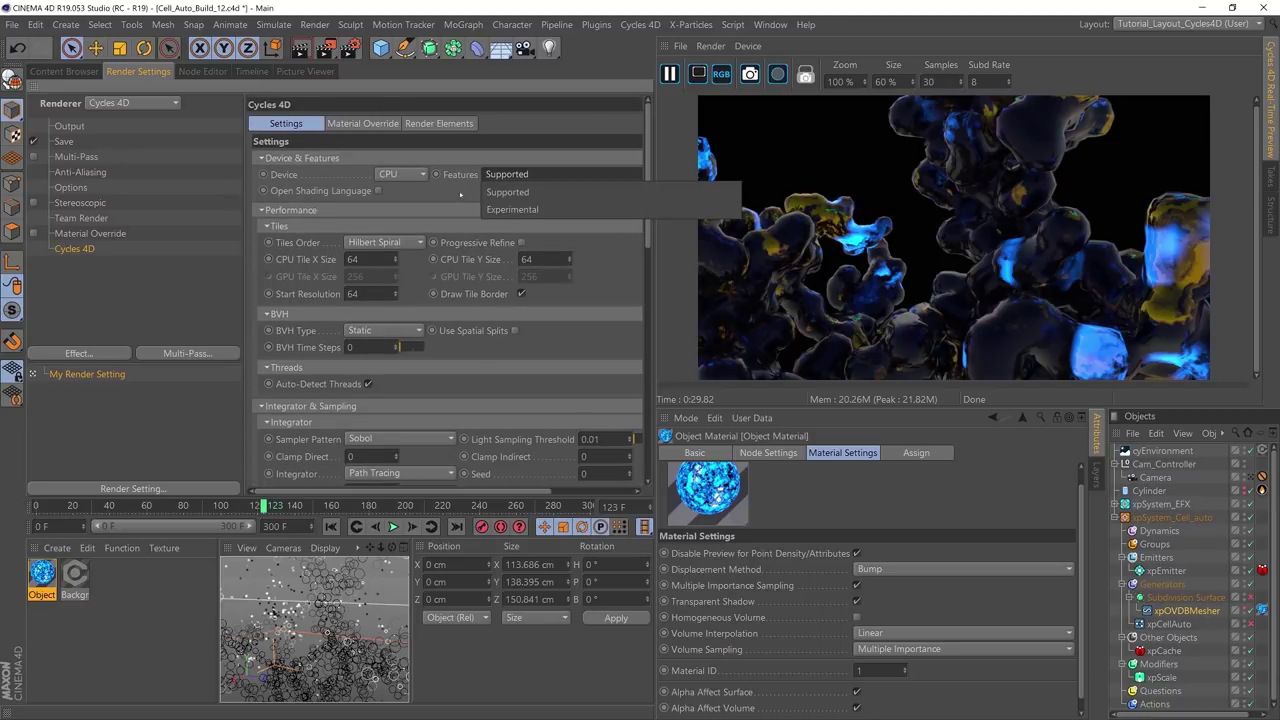
click(463, 198)
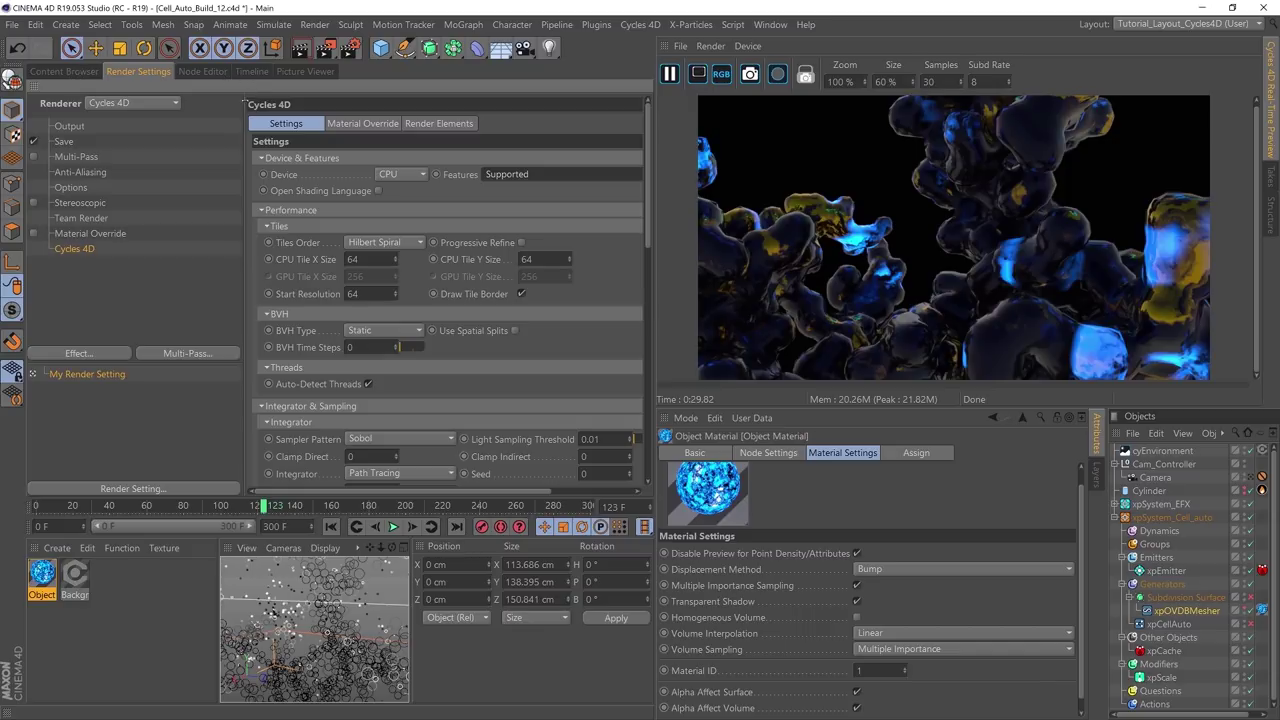
Step: Return to the node graph and preview each of the two color ramps feeding the lower Mix Shader's factor on the mesh
click(195, 72)
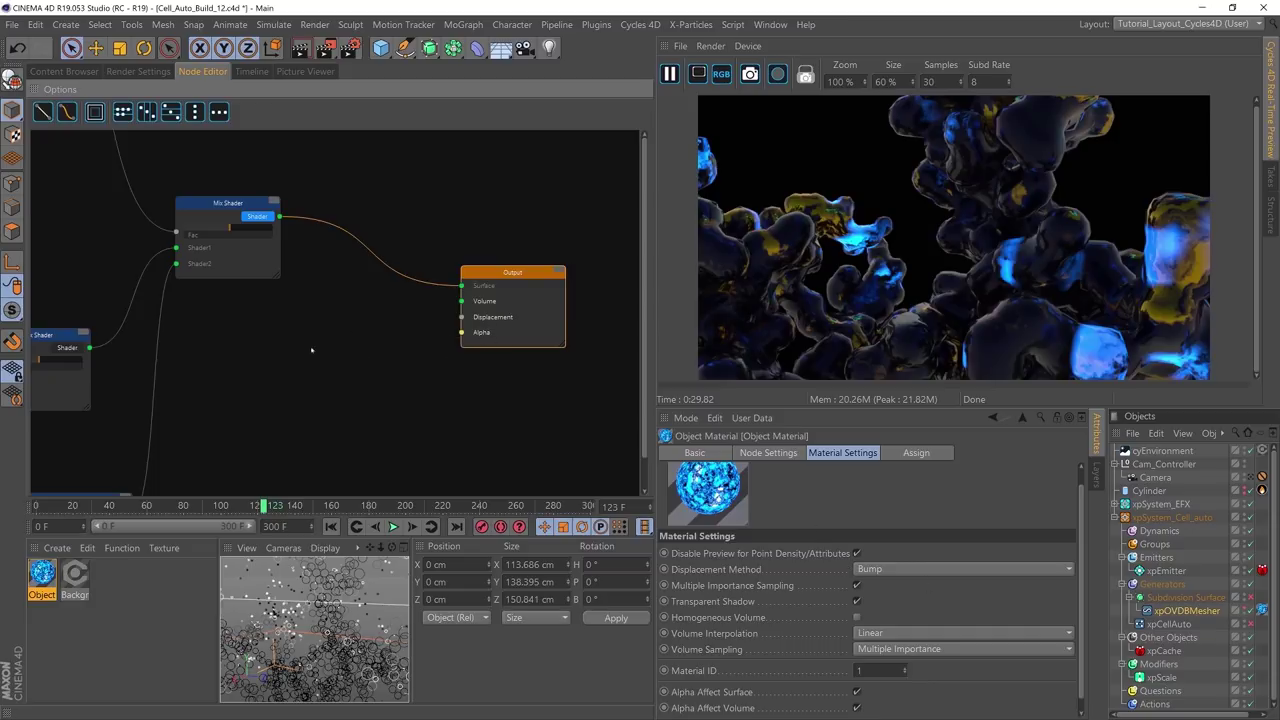
scroll(321, 377, down, 5)
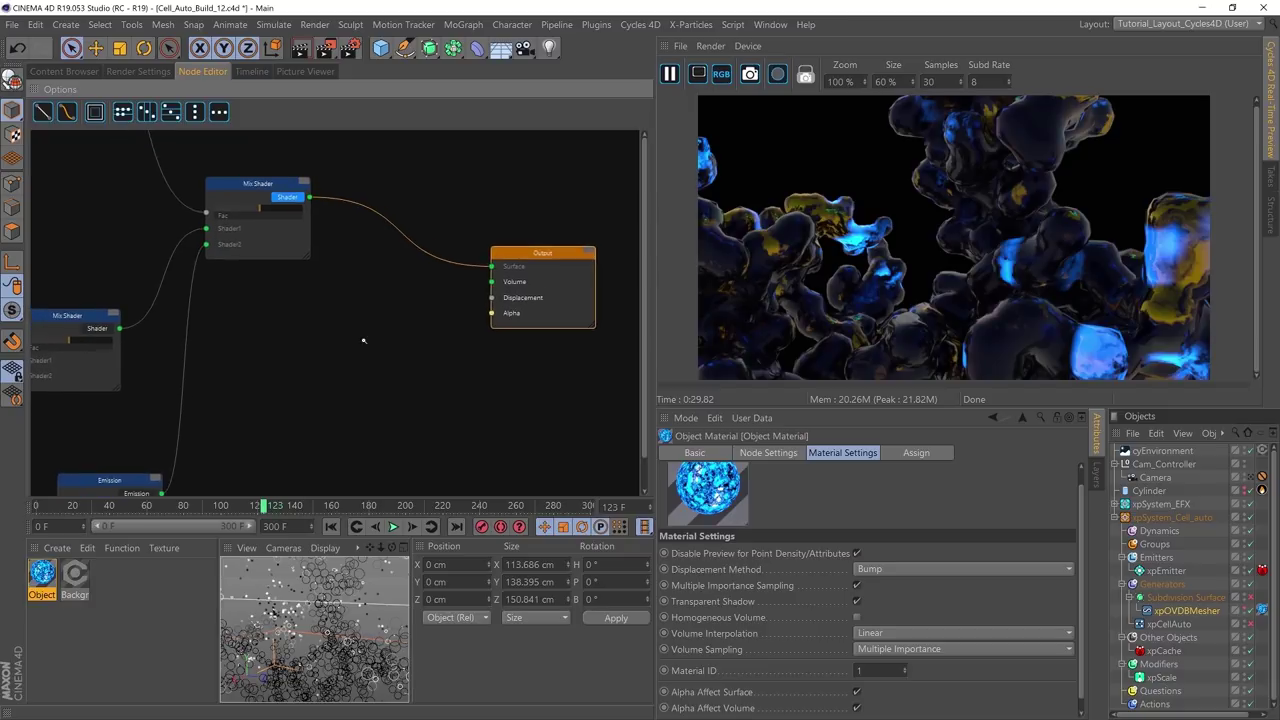
middle_drag(323, 359, 456, 364)
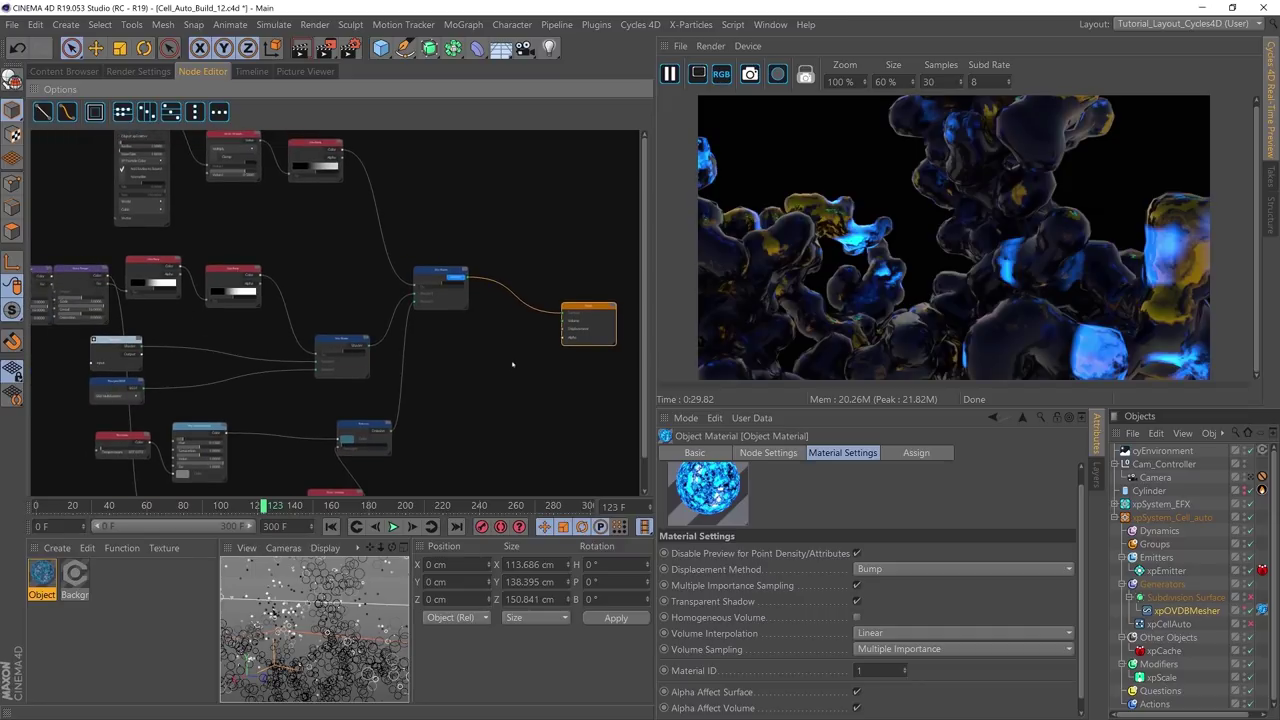
middle_drag(467, 390, 455, 360)
click(213, 214)
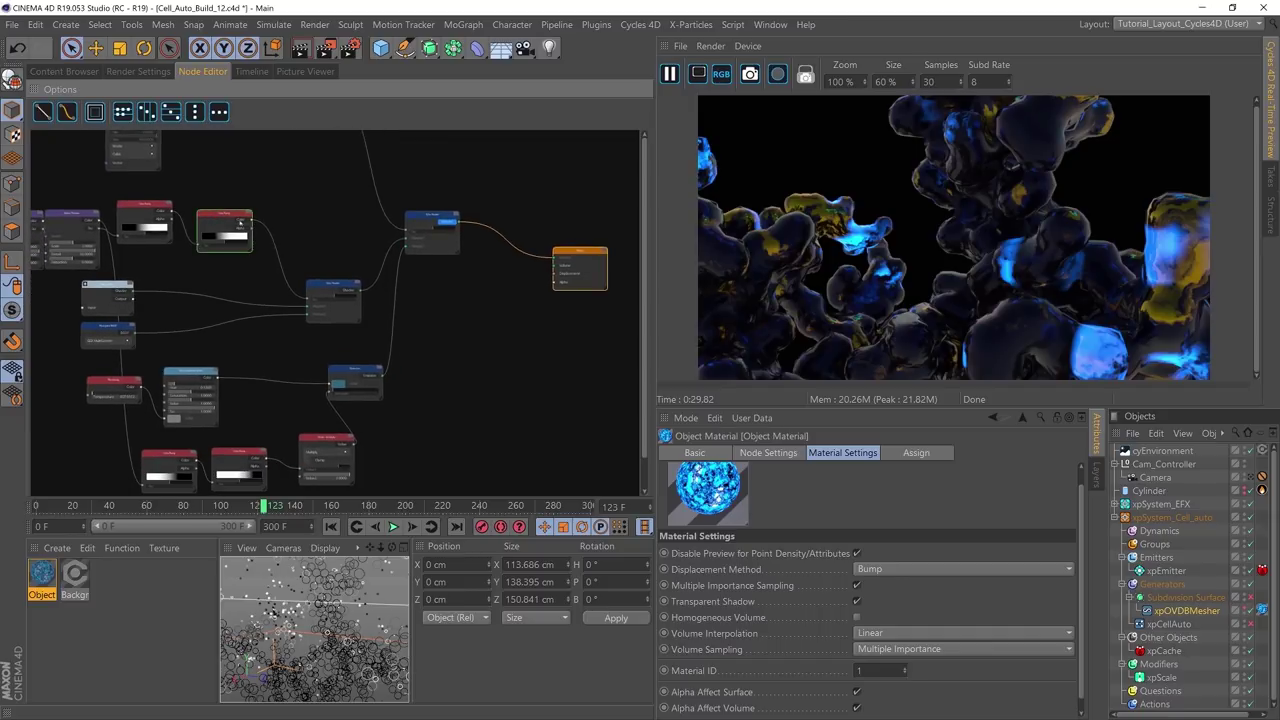
click(240, 222)
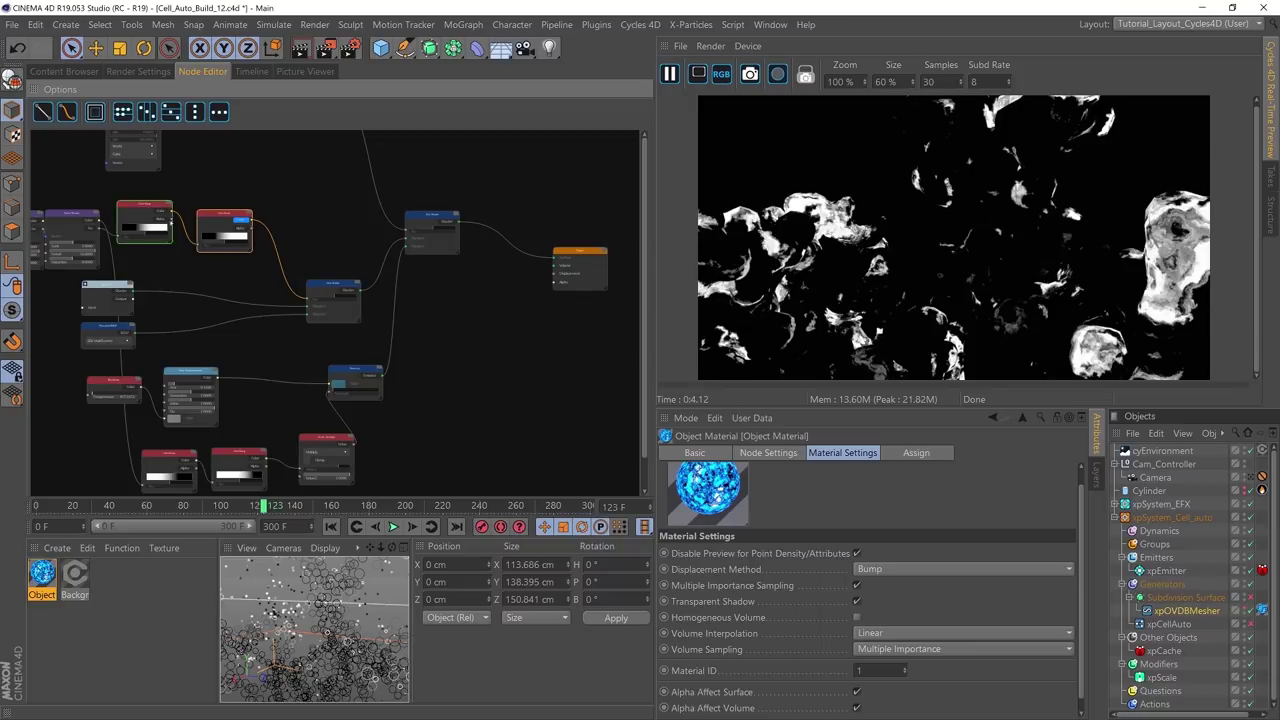
click(160, 213)
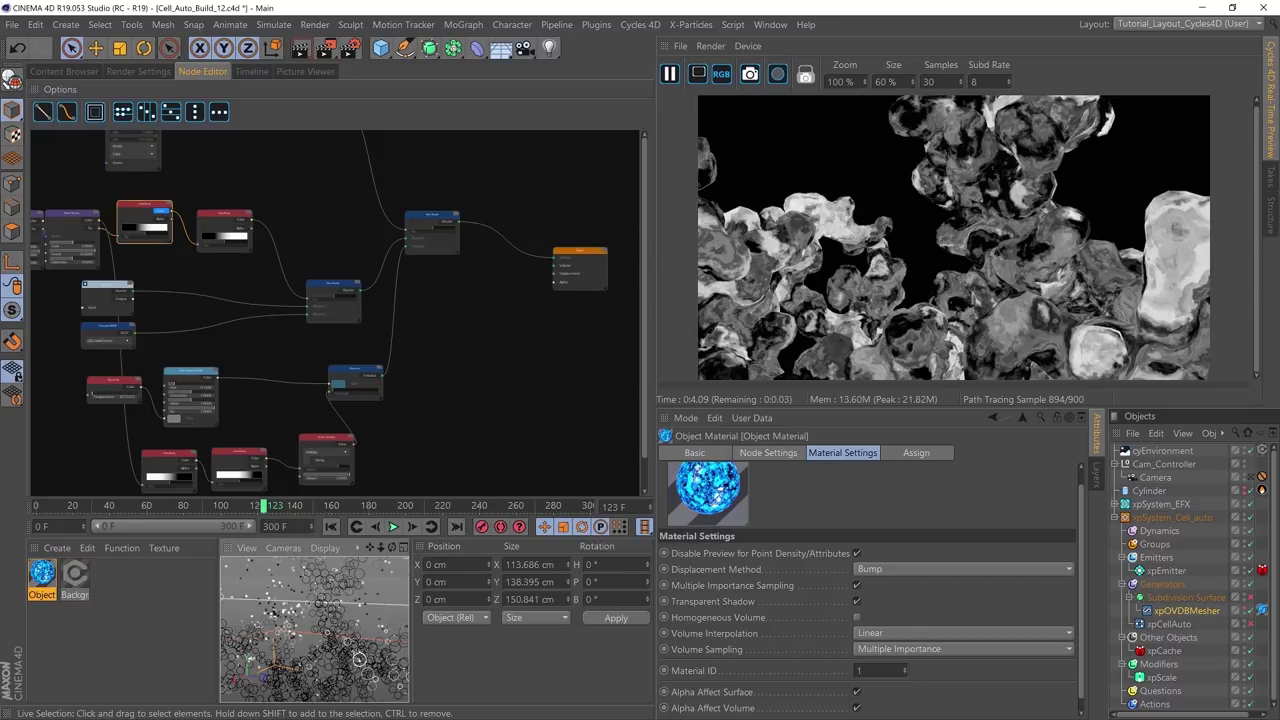
alt+drag(352, 598, 362, 646)
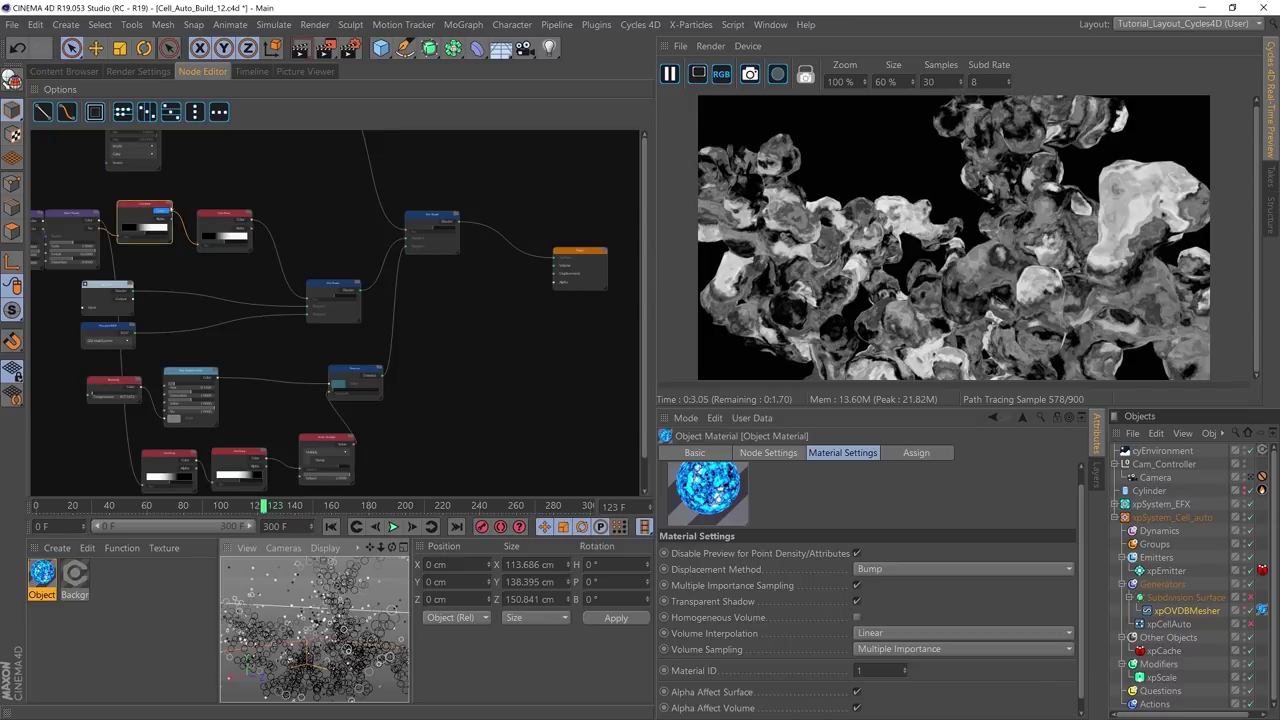
Step: Connect the first color ramp's Color output to the Output node's Displacement input and inspect the bumpy surface up close
drag(173, 211, 556, 276)
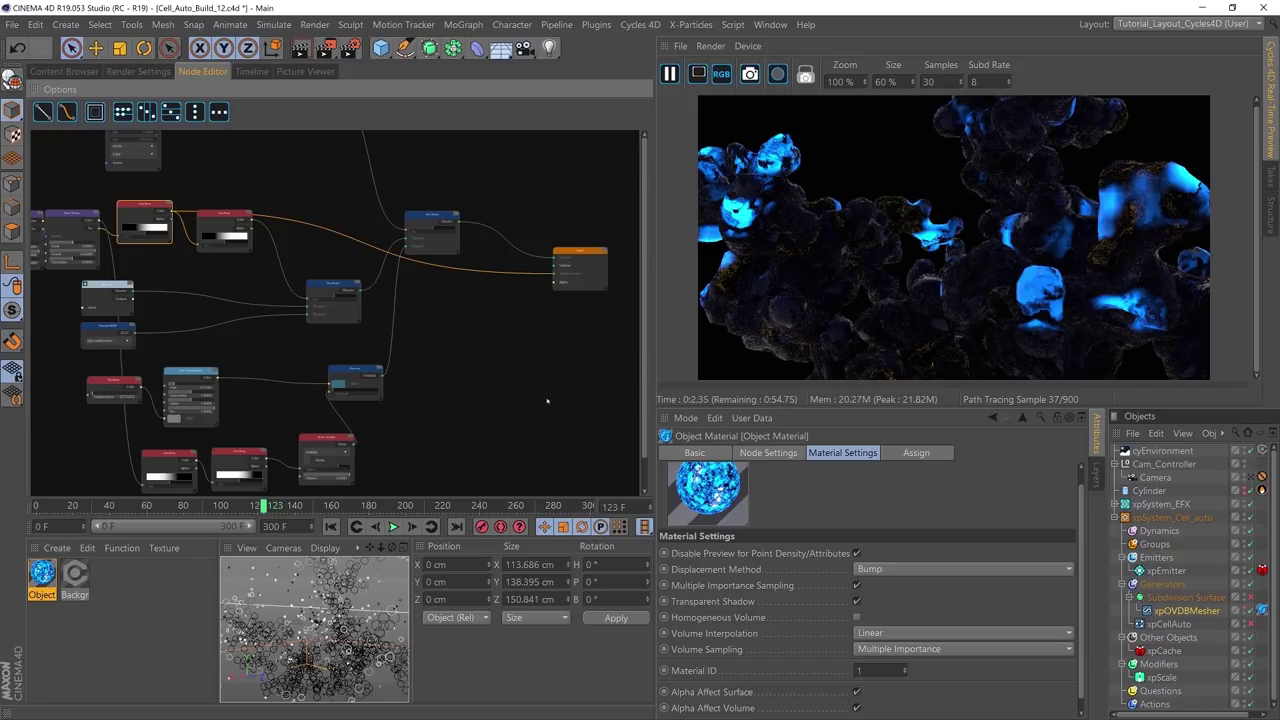
scroll(350, 636, up, 5)
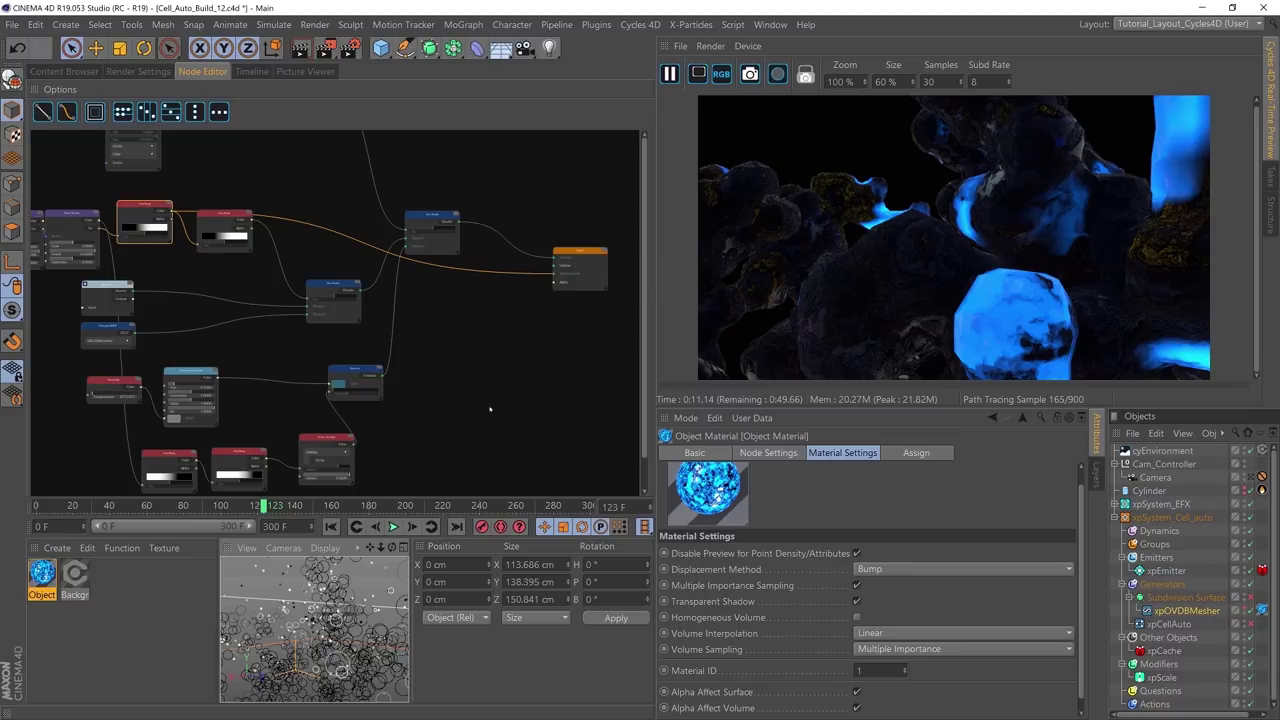
alt+drag(343, 613, 360, 630)
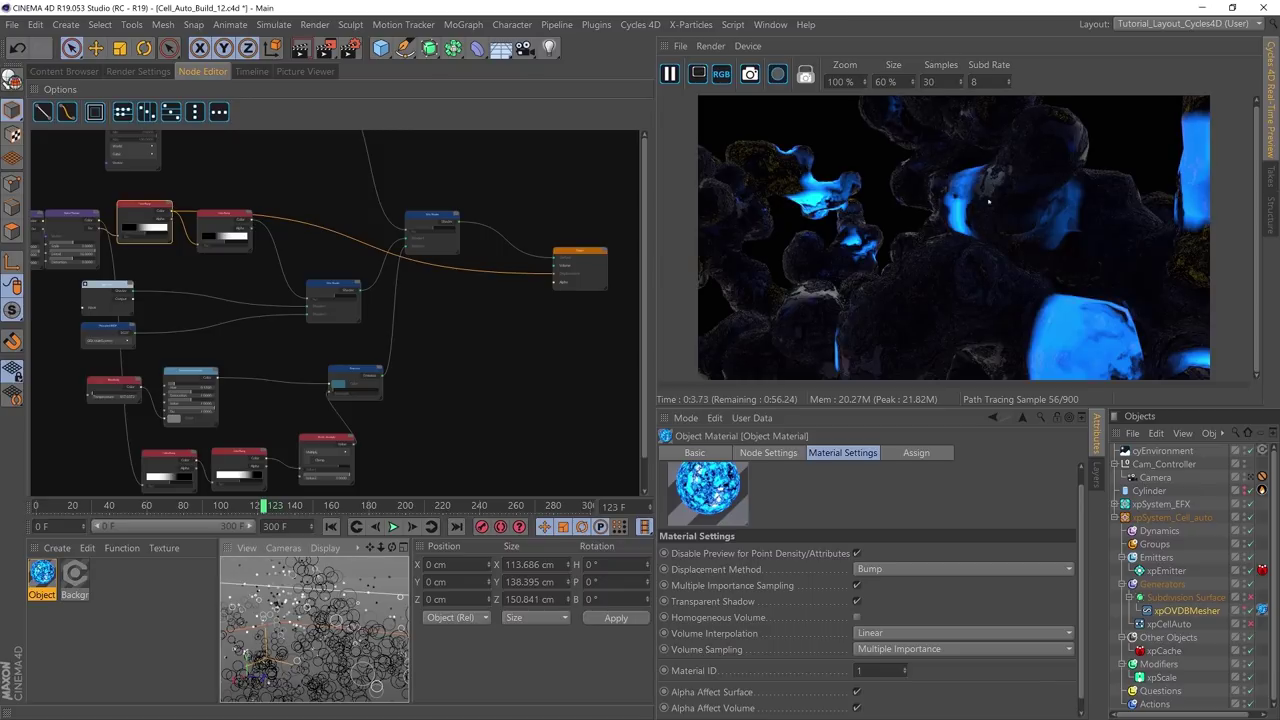
mouse_move(328, 610)
alt+mouse_down()
mouse_move(356, 621)
mouse_move(334, 616)
alt+mouse_up()
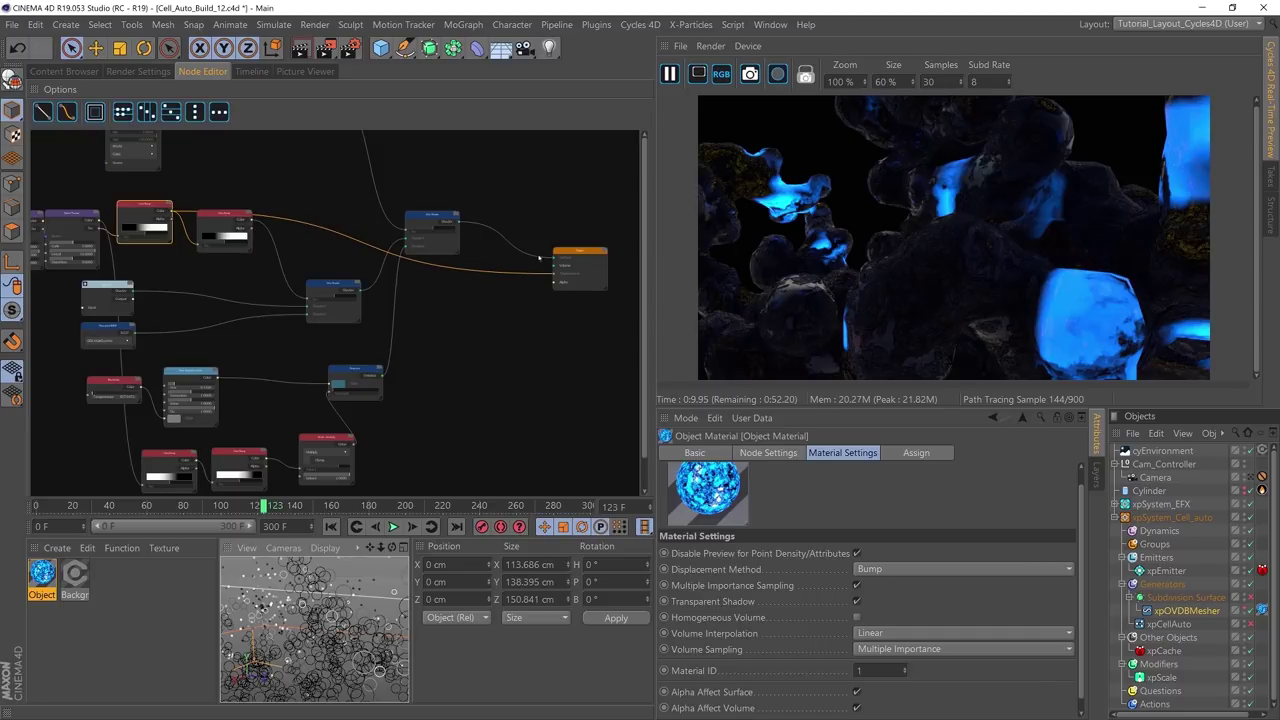
Step: Add a Math converter node set to Multiply and insert it into the displacement connection just before the Output node
drag(577, 251, 592, 251)
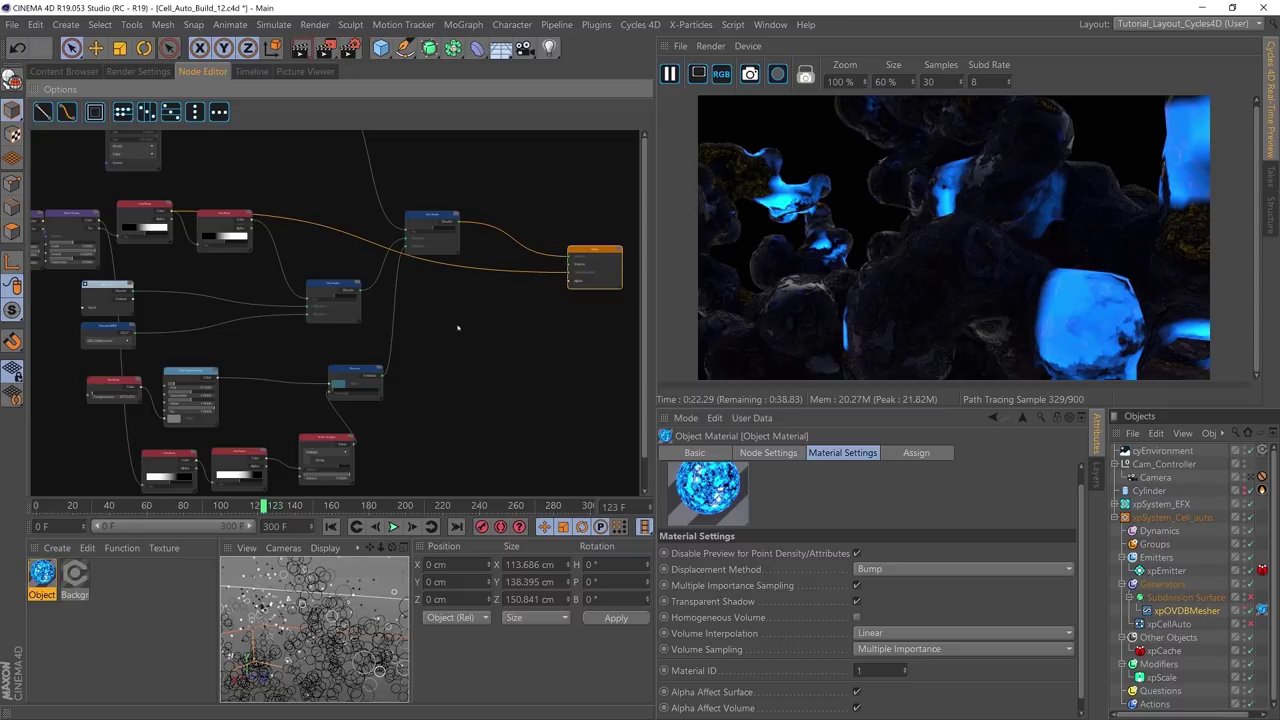
right_click(458, 327)
mouse_move(505, 577)
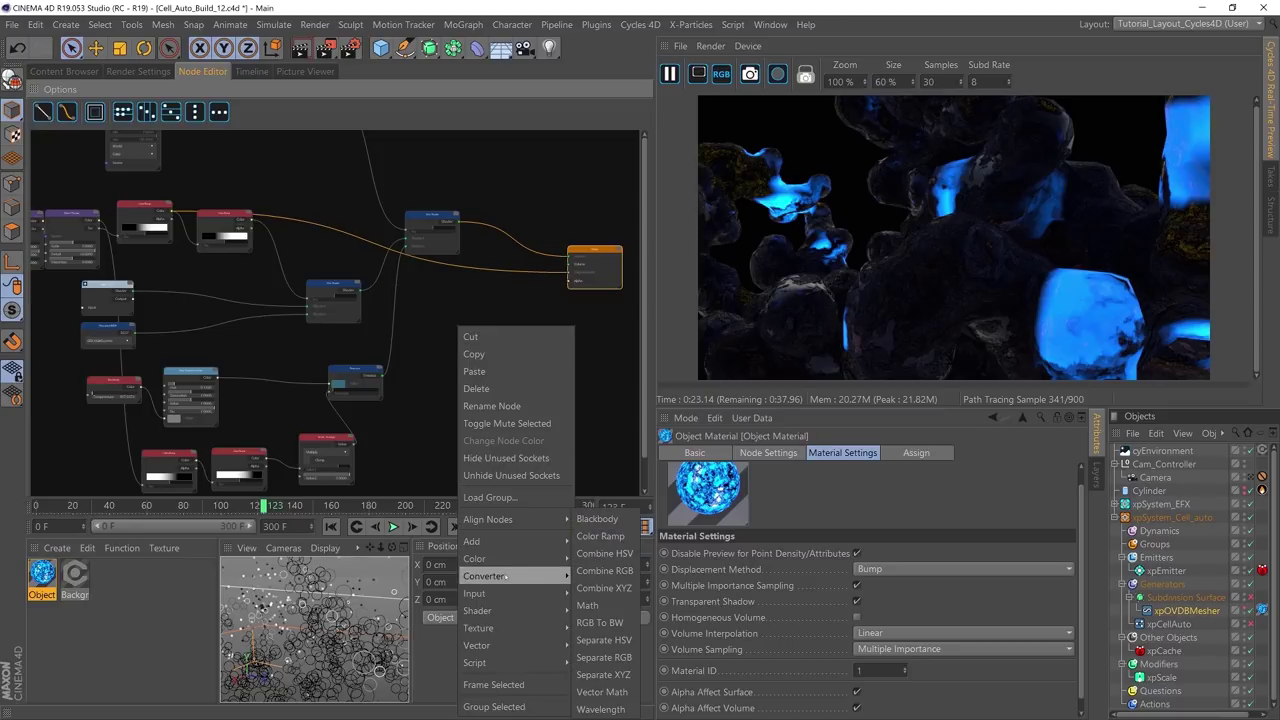
click(588, 605)
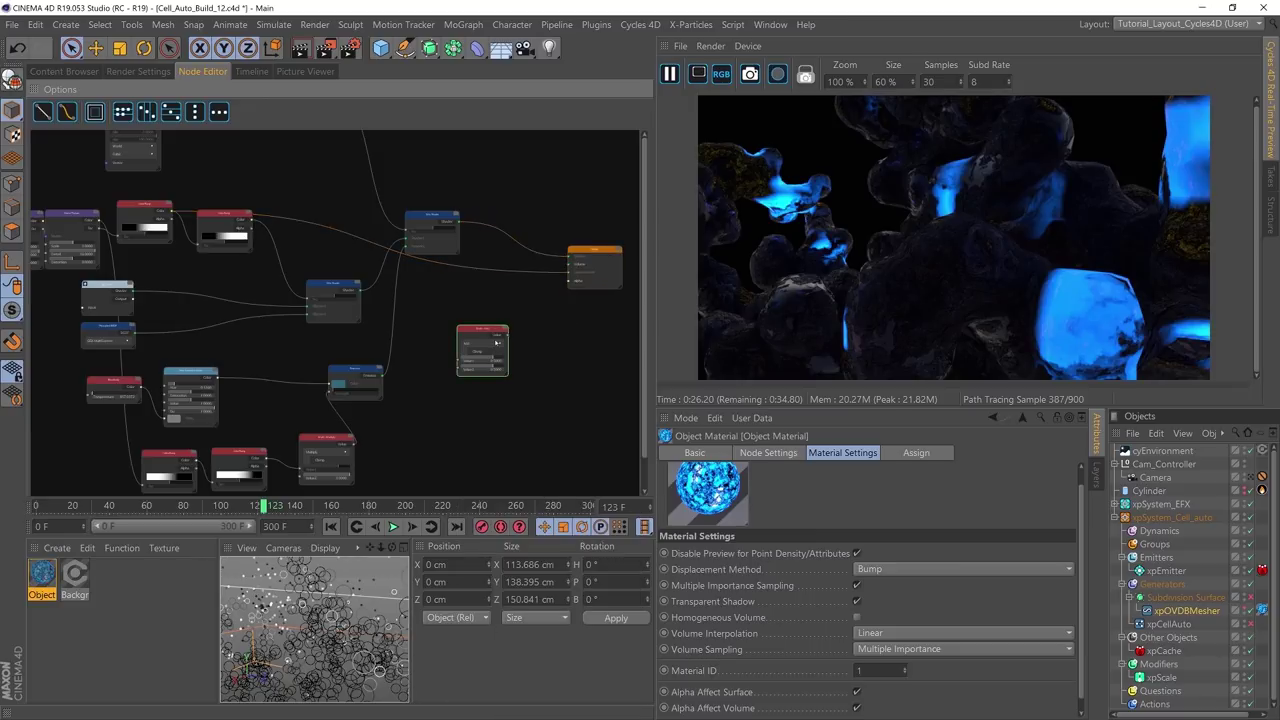
scroll(492, 342, up, 4)
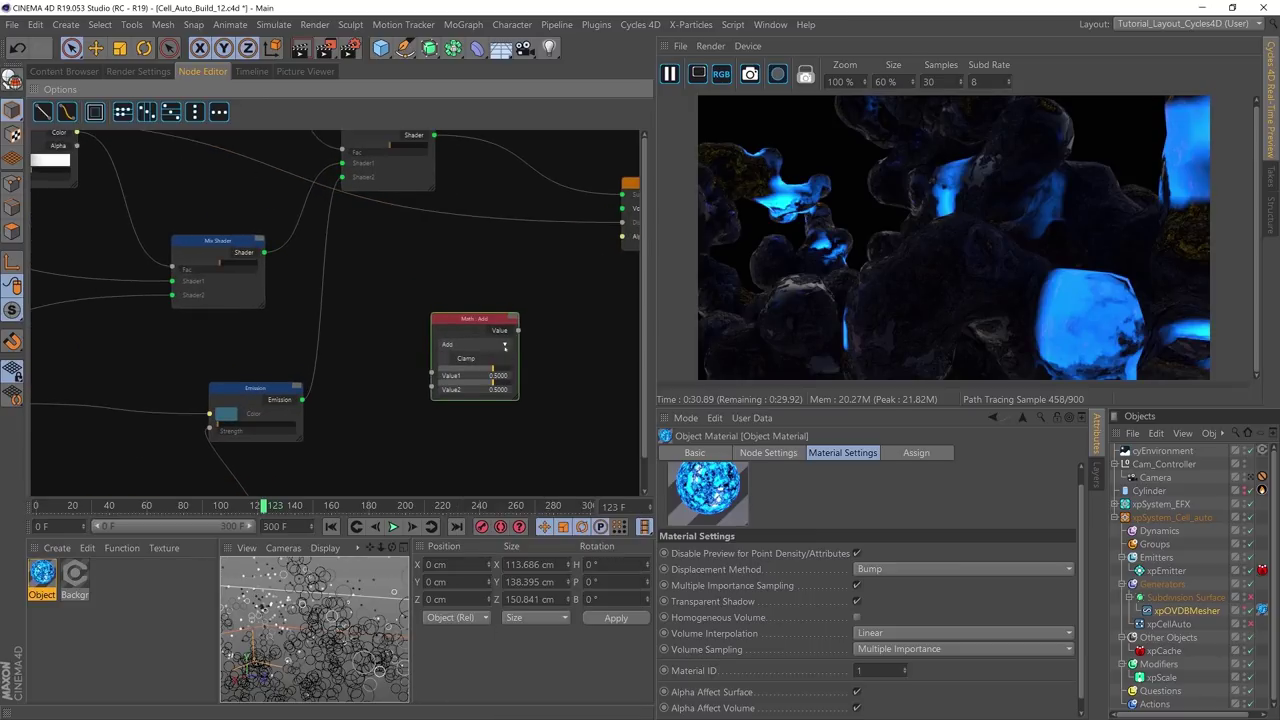
click(504, 345)
click(482, 383)
drag(489, 318, 508, 209)
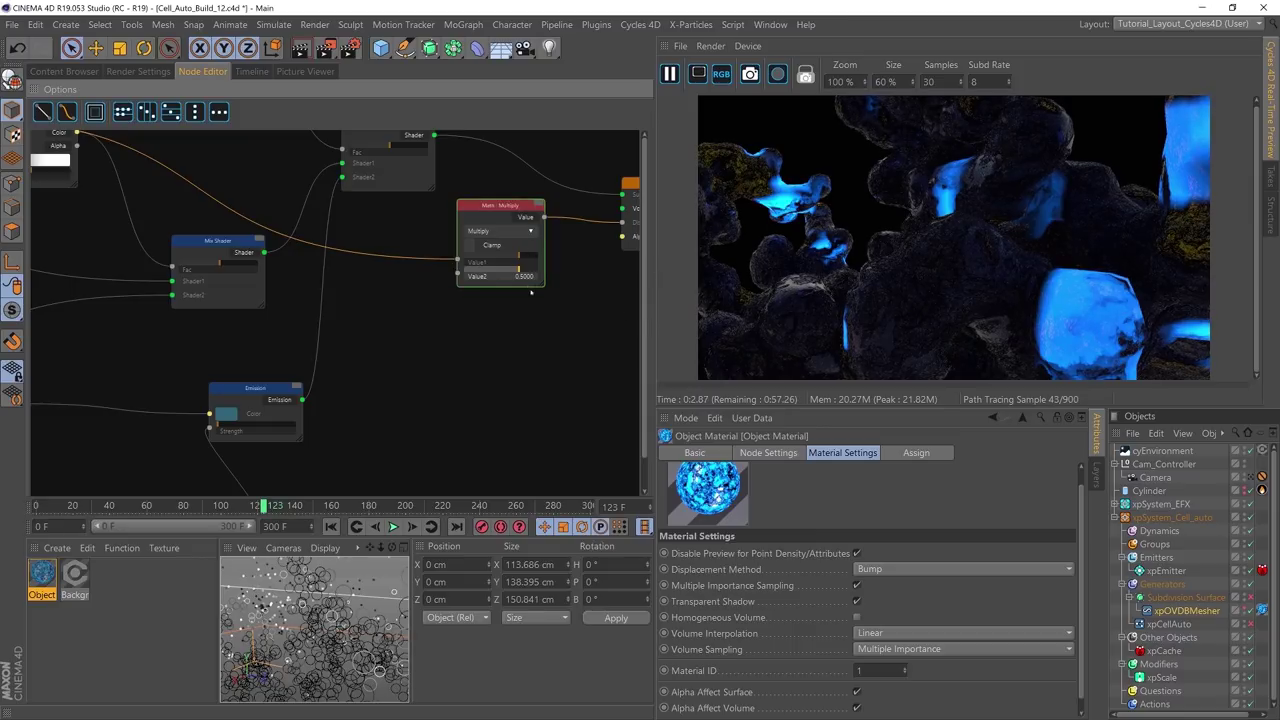
Step: Set Value2 of the Math Multiply node to 0.1
click(767, 453)
double_click(712, 603)
text(0.1)
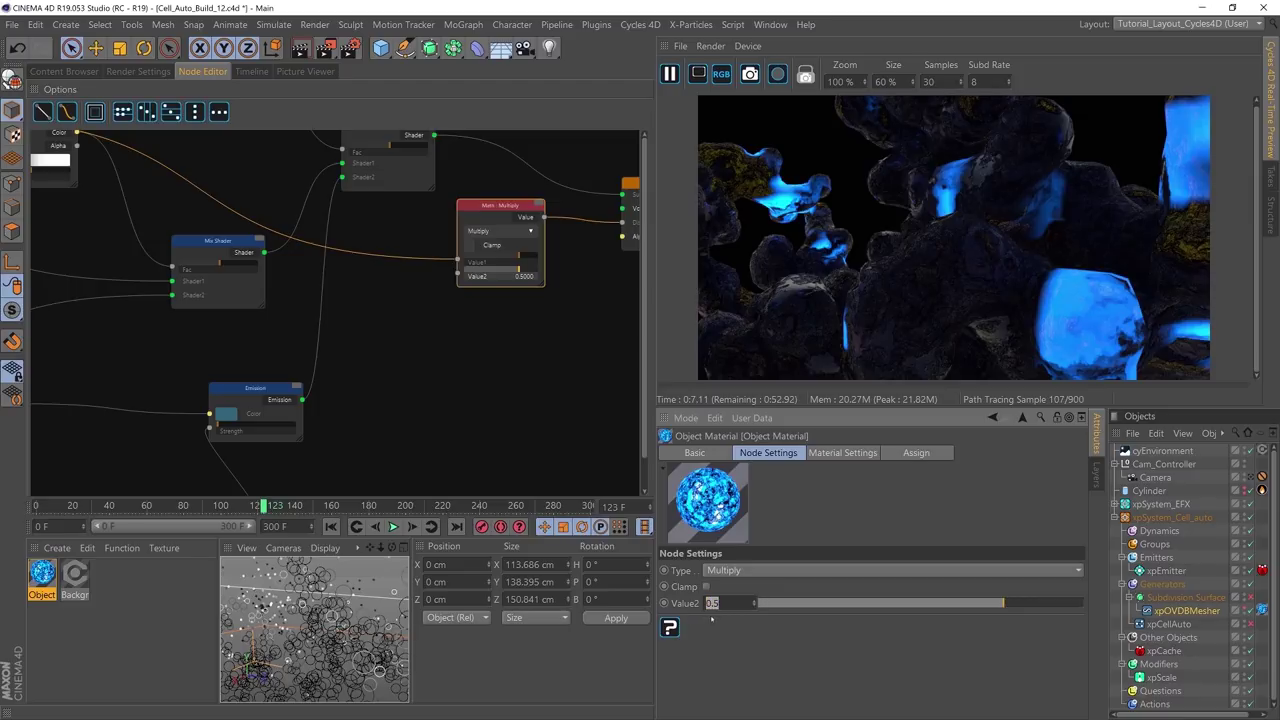
key(Return)
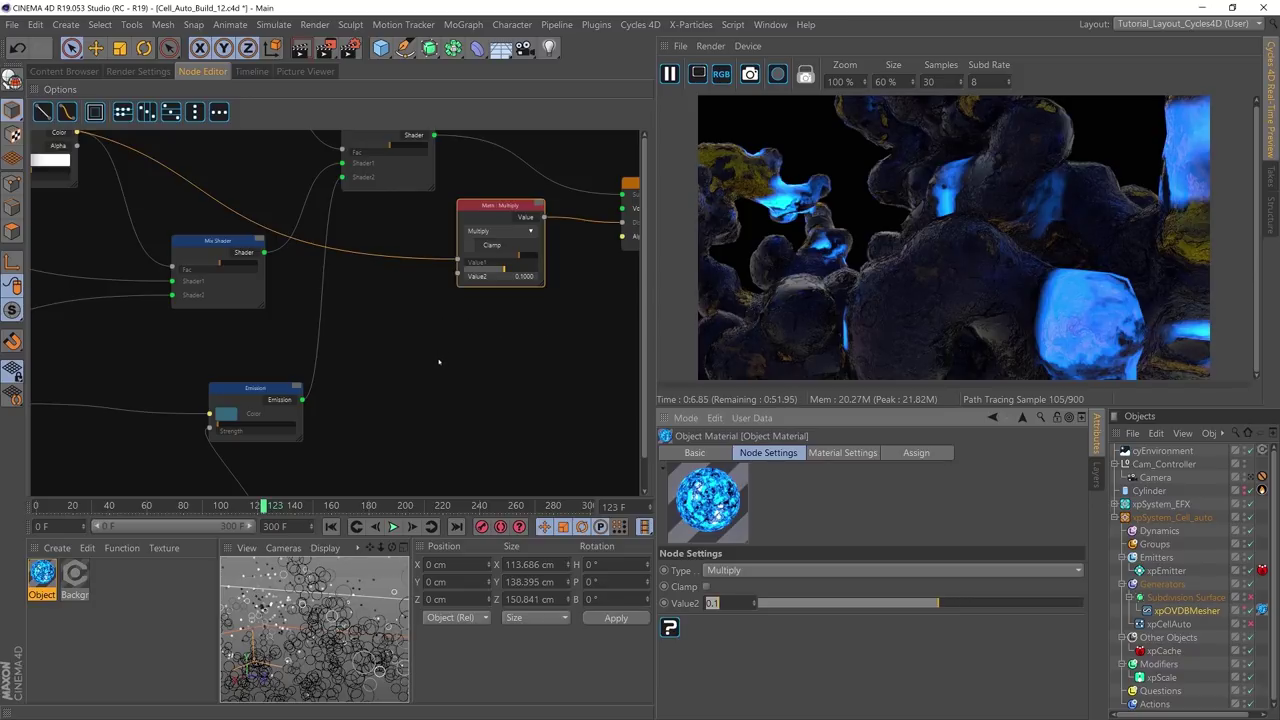
Step: Try a Value2 of 2 on the Math Multiply node, view the mesh, and restore the value to 0.1
text(2)
key(Return)
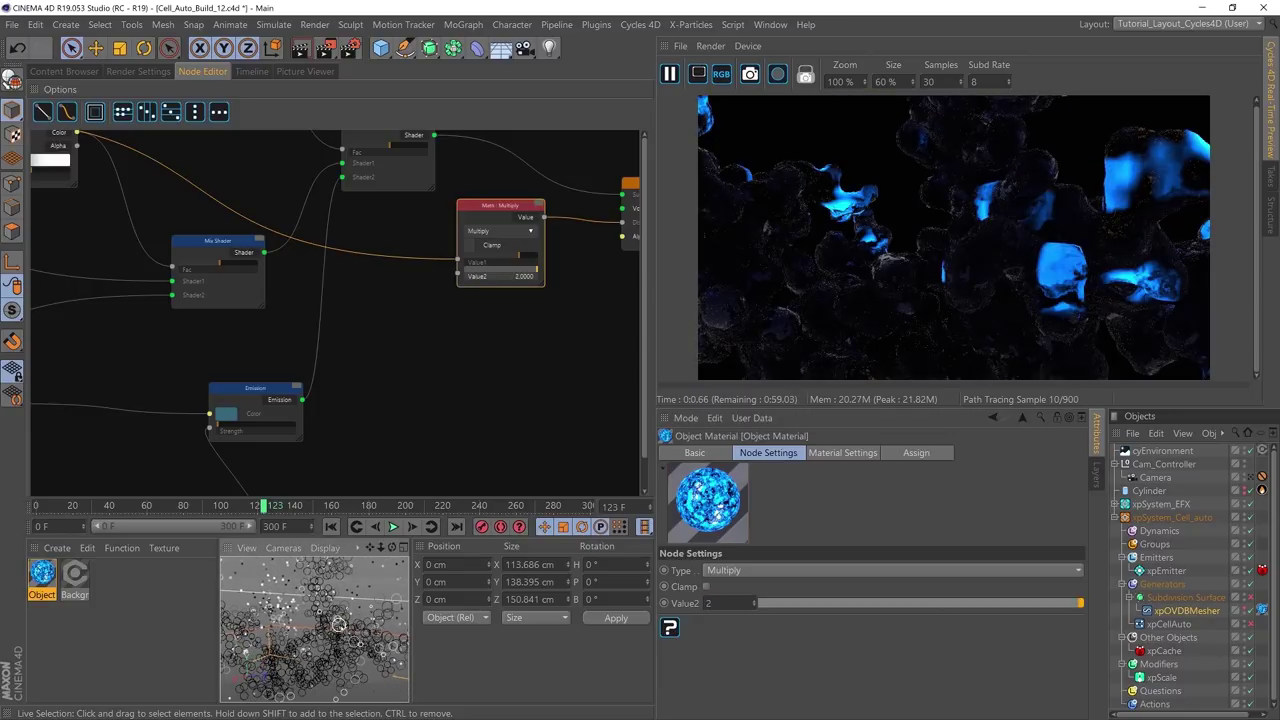
alt+drag(347, 643, 320, 645)
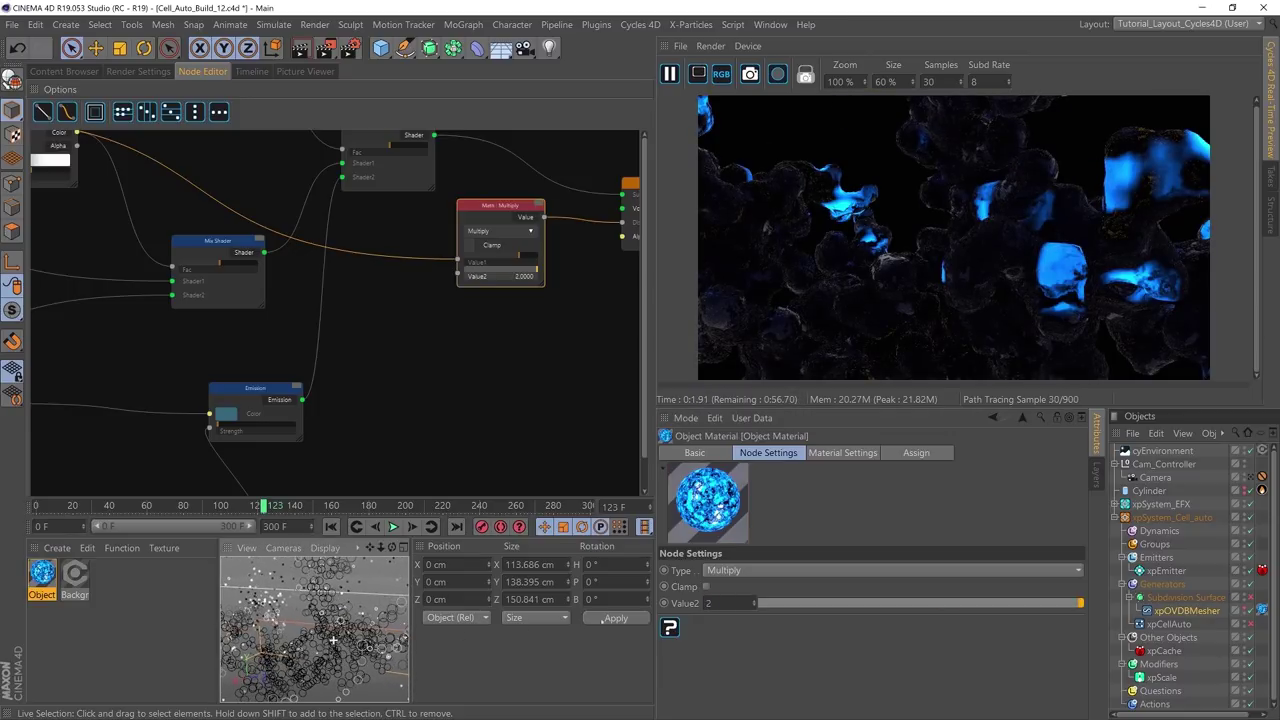
click(691, 606)
text(0.1)
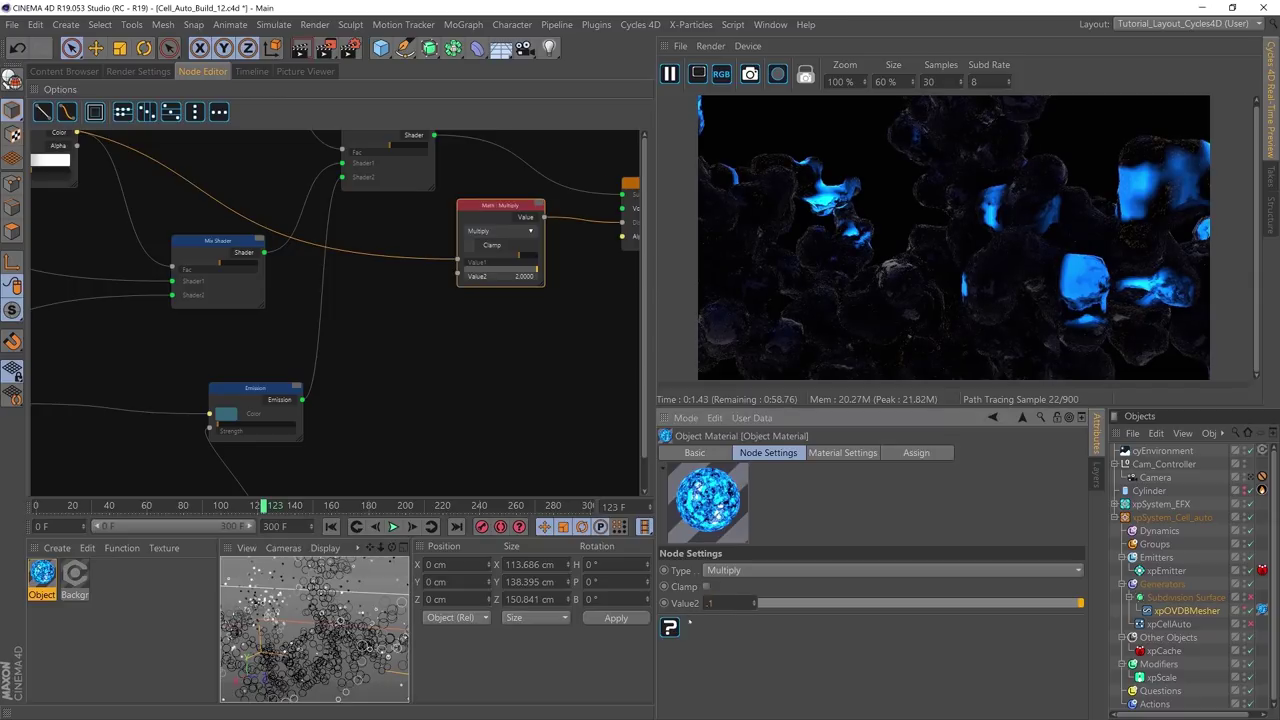
key(Return)
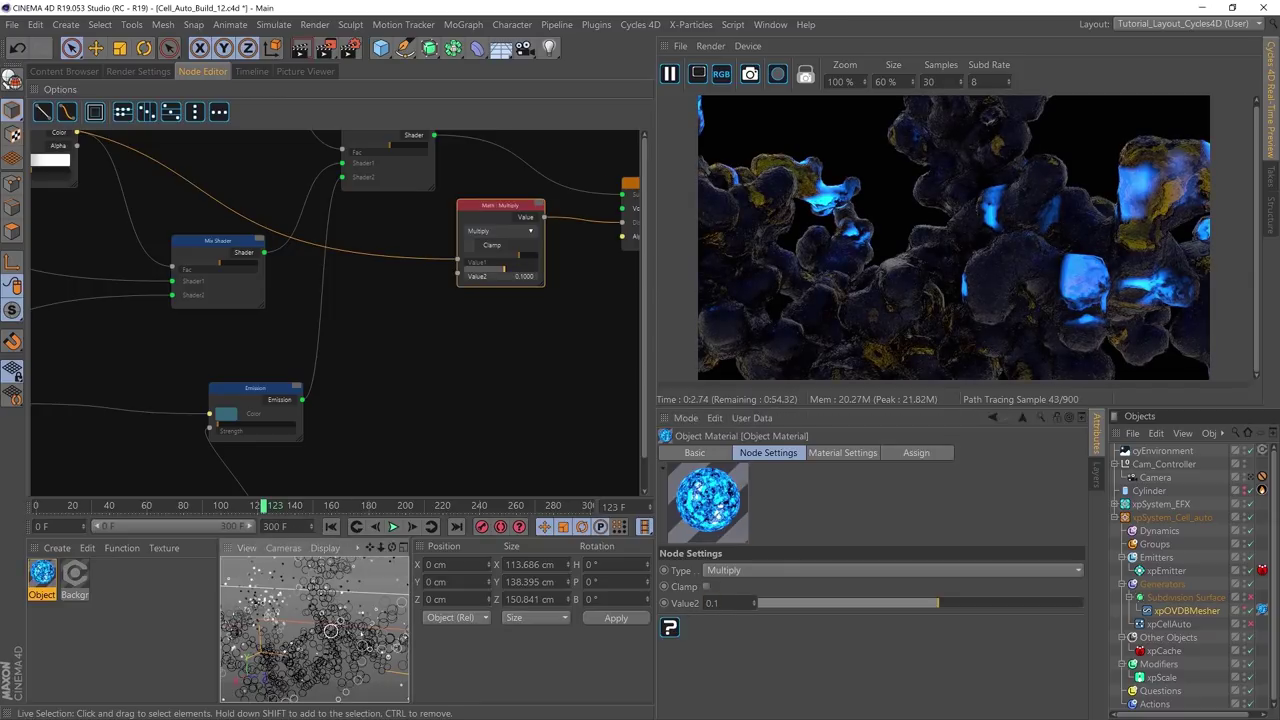
Step: Examine the displaced surface from far and near, briefly previewing the Math Multiply output on its own
mouse_move(333, 632)
alt+mouse_down()
mouse_move(368, 628)
mouse_move(356, 628)
alt+mouse_up()
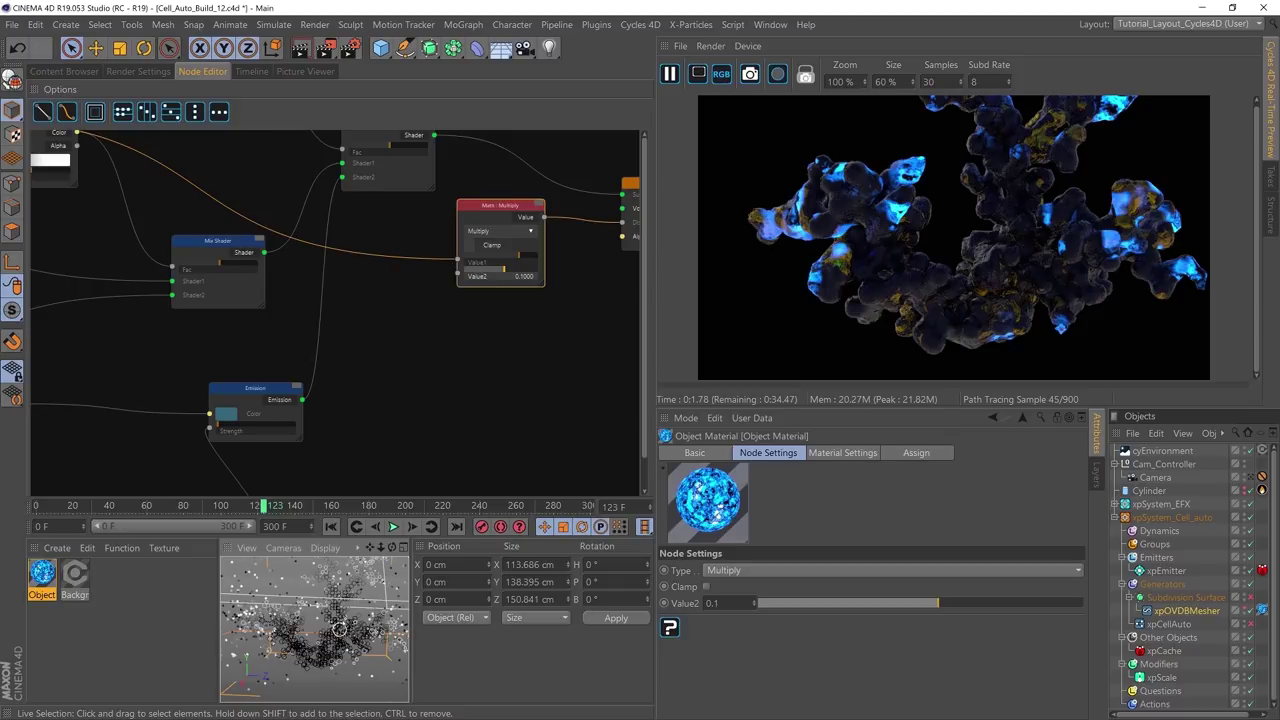
alt+drag(341, 626, 315, 630)
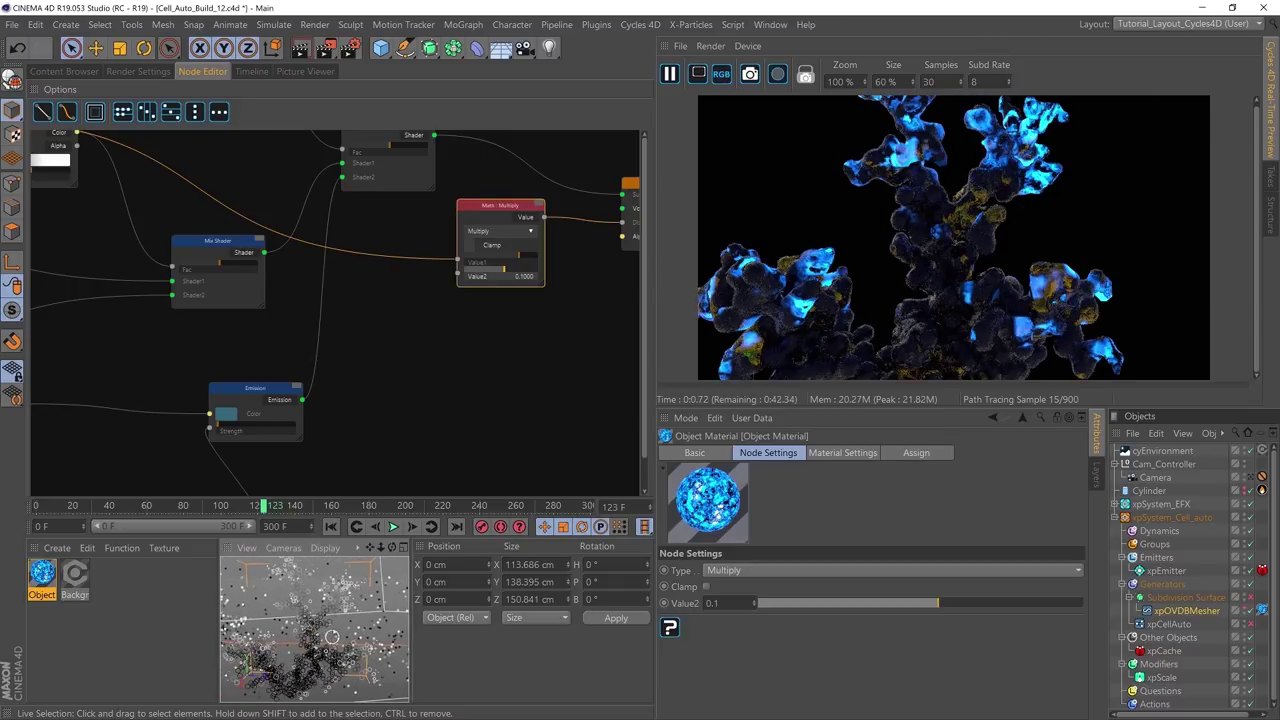
scroll(329, 600, up, 5)
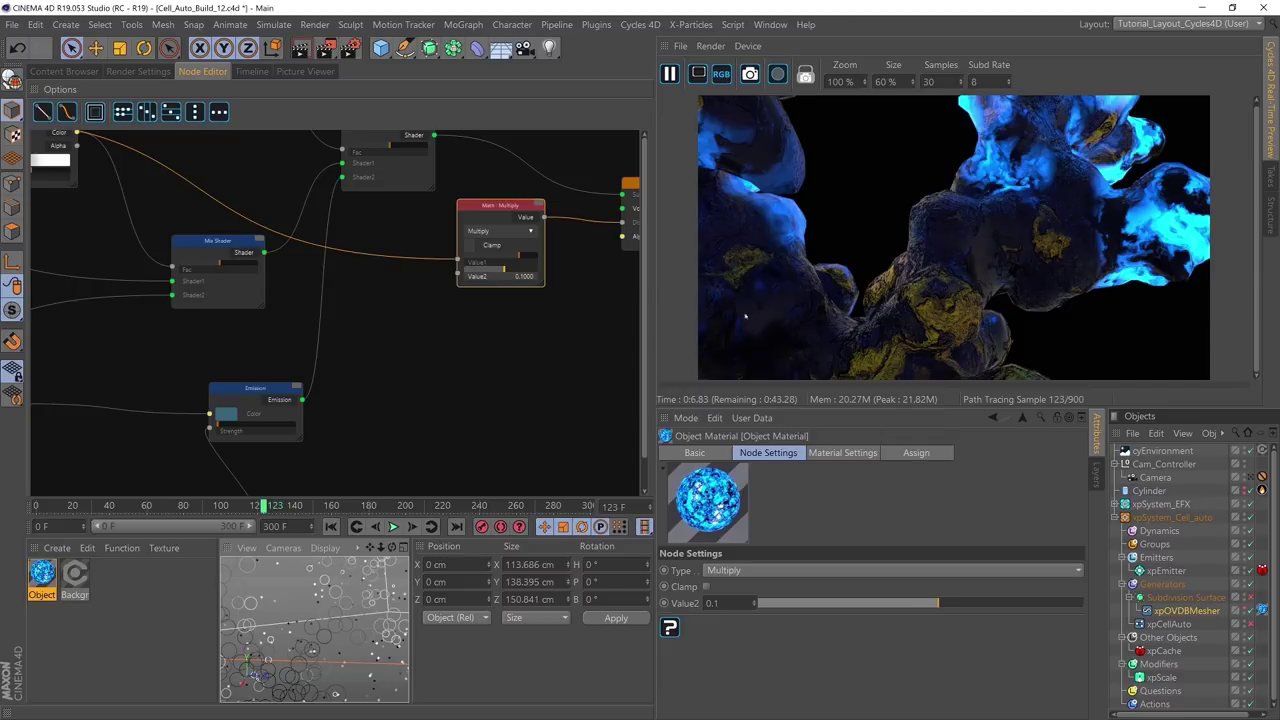
click(525, 217)
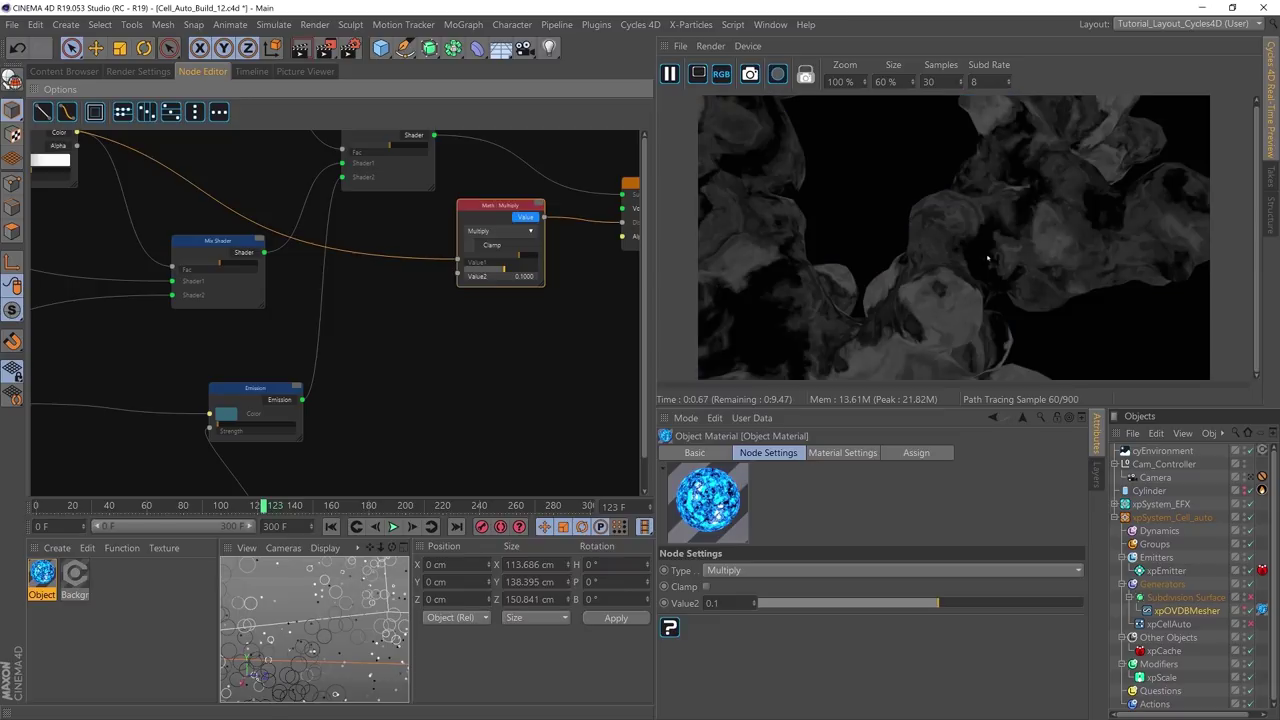
click(526, 217)
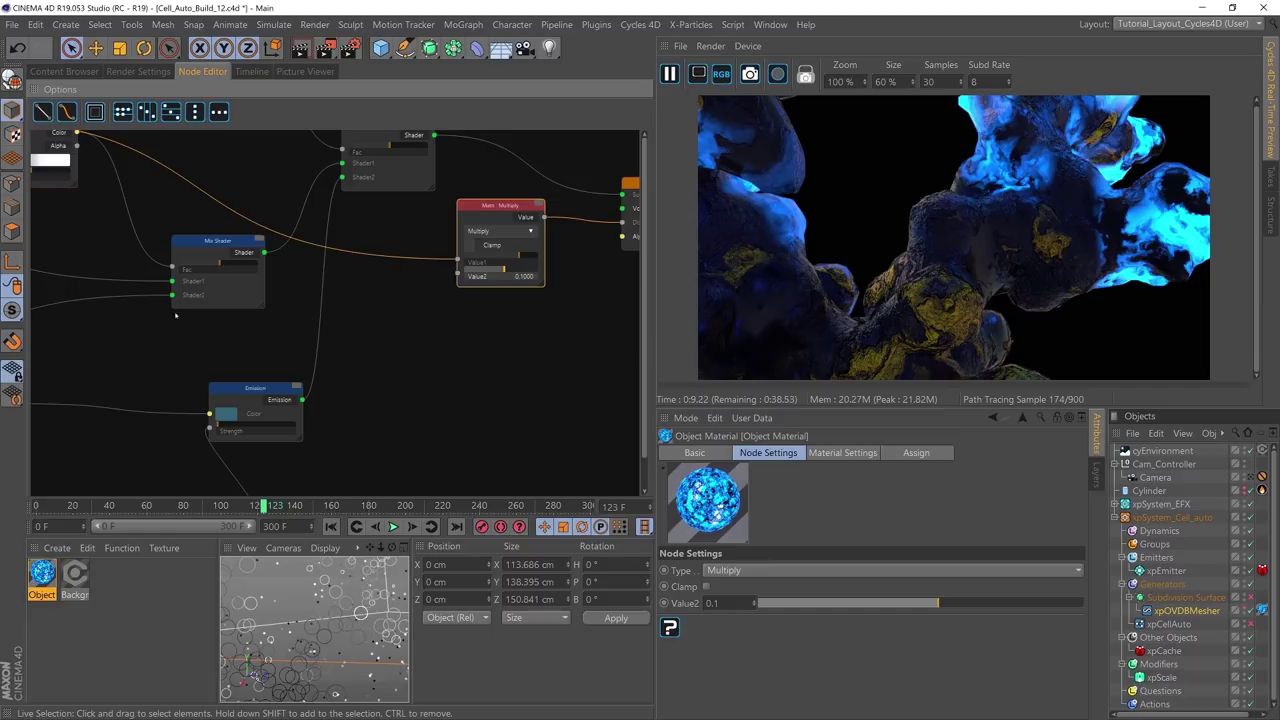
scroll(340, 627, down, 5)
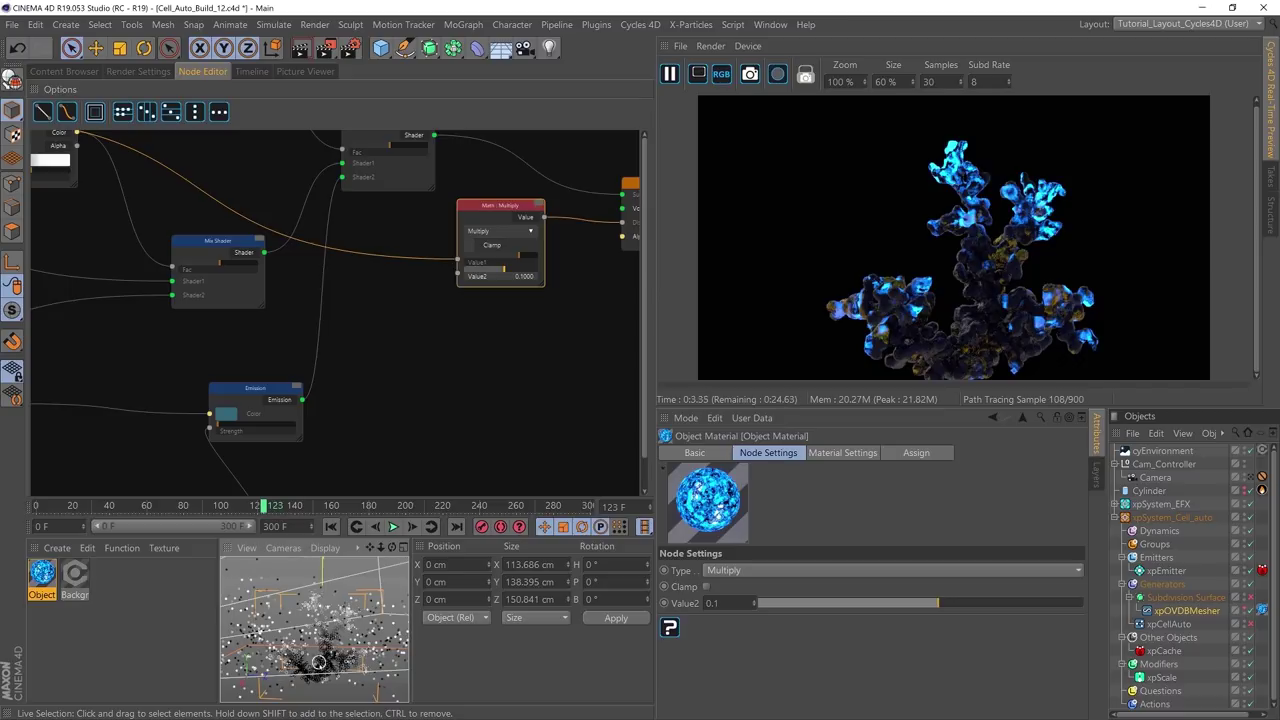
alt+drag(318, 664, 322, 658)
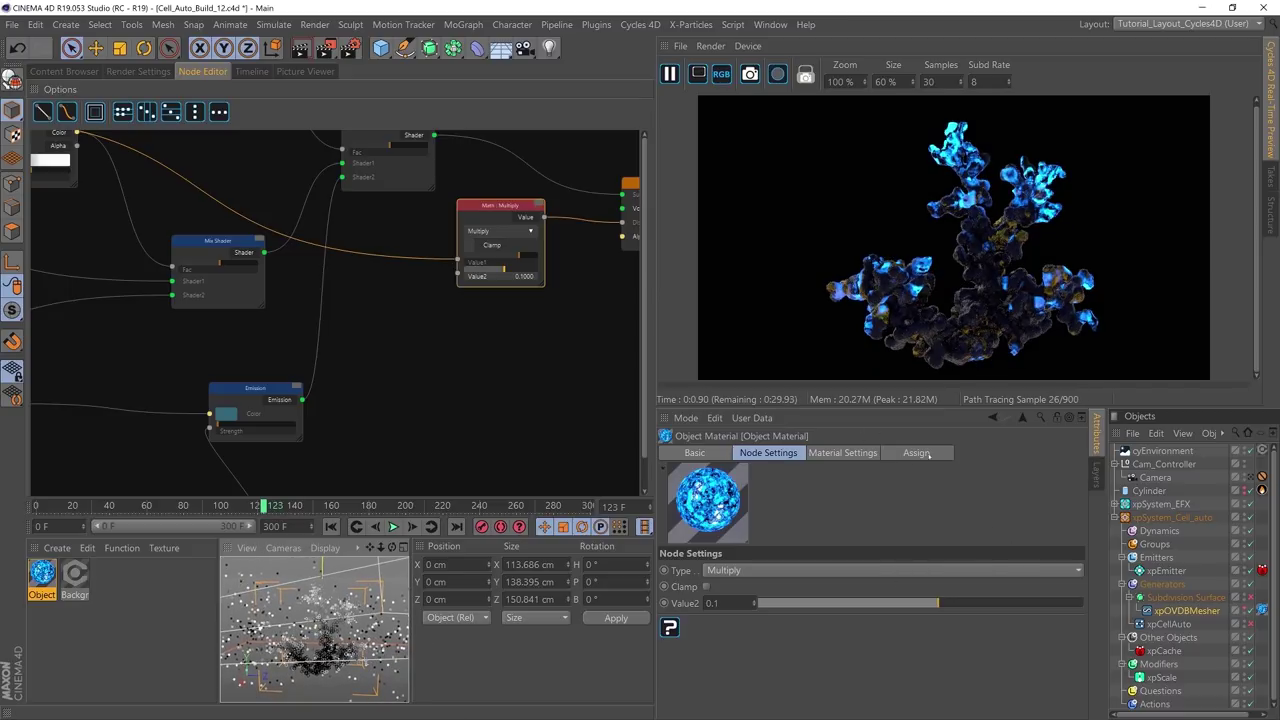
Step: Try enabling Camera ray visibility on the cyEnvironment object and disable it again
click(1163, 451)
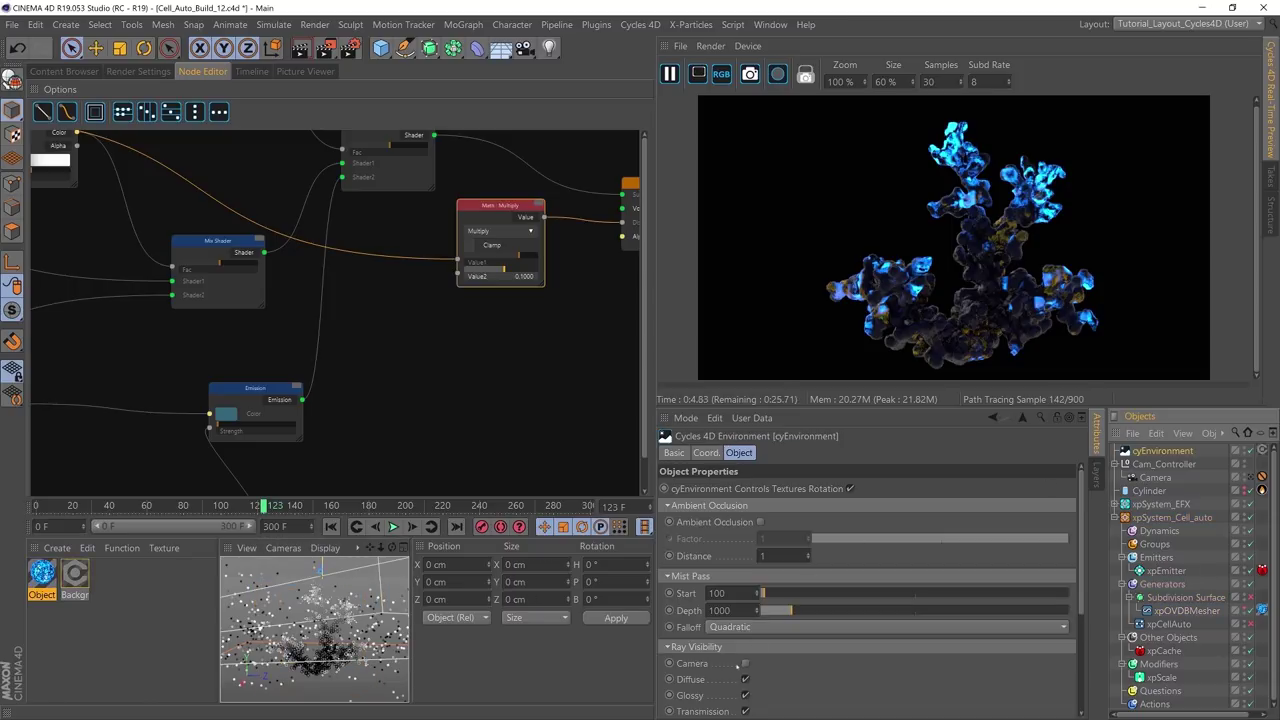
click(745, 663)
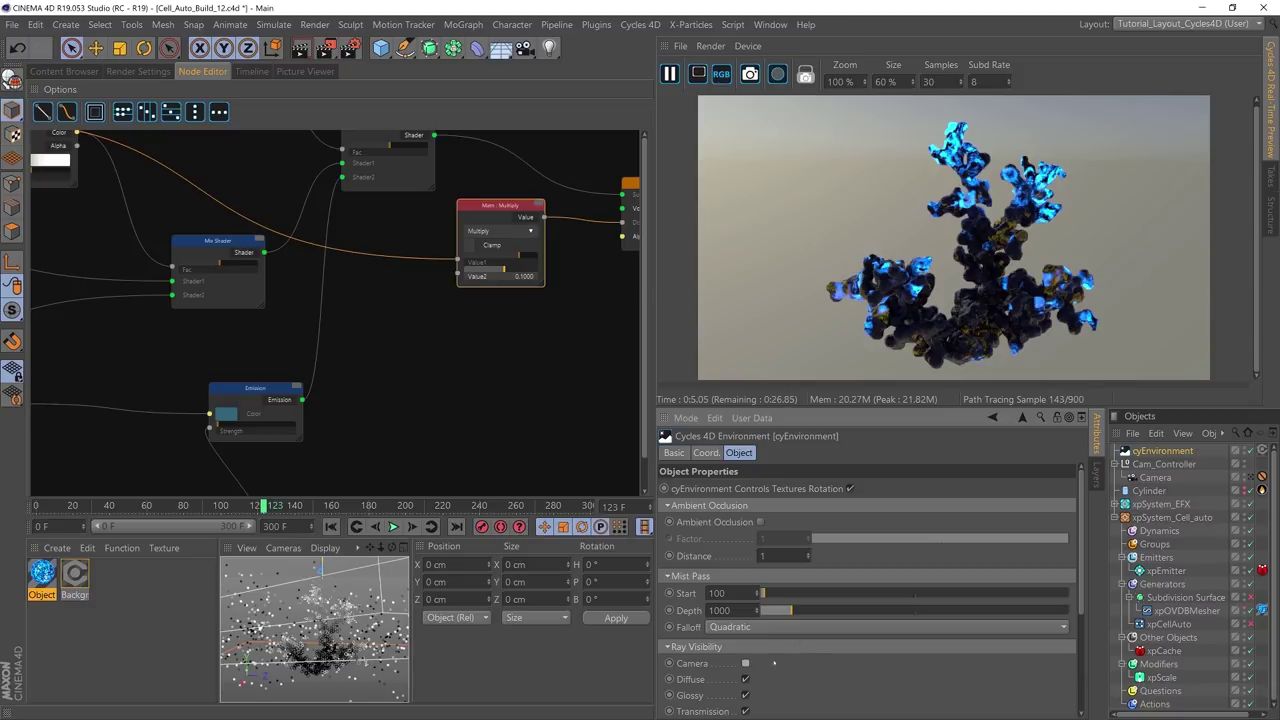
click(745, 663)
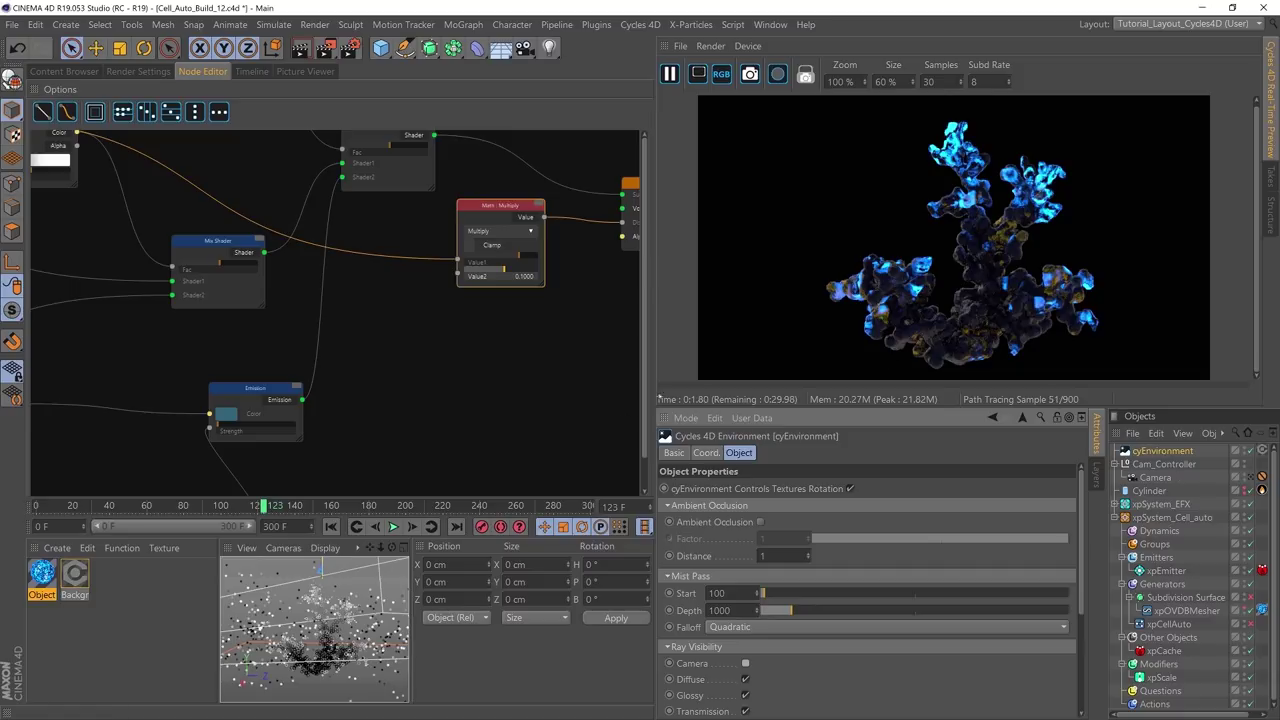
Step: Switch to the Tutorial_Layout_C4D layout, go to frame 267 and view the cell mesh and camera from several angles
click(345, 610)
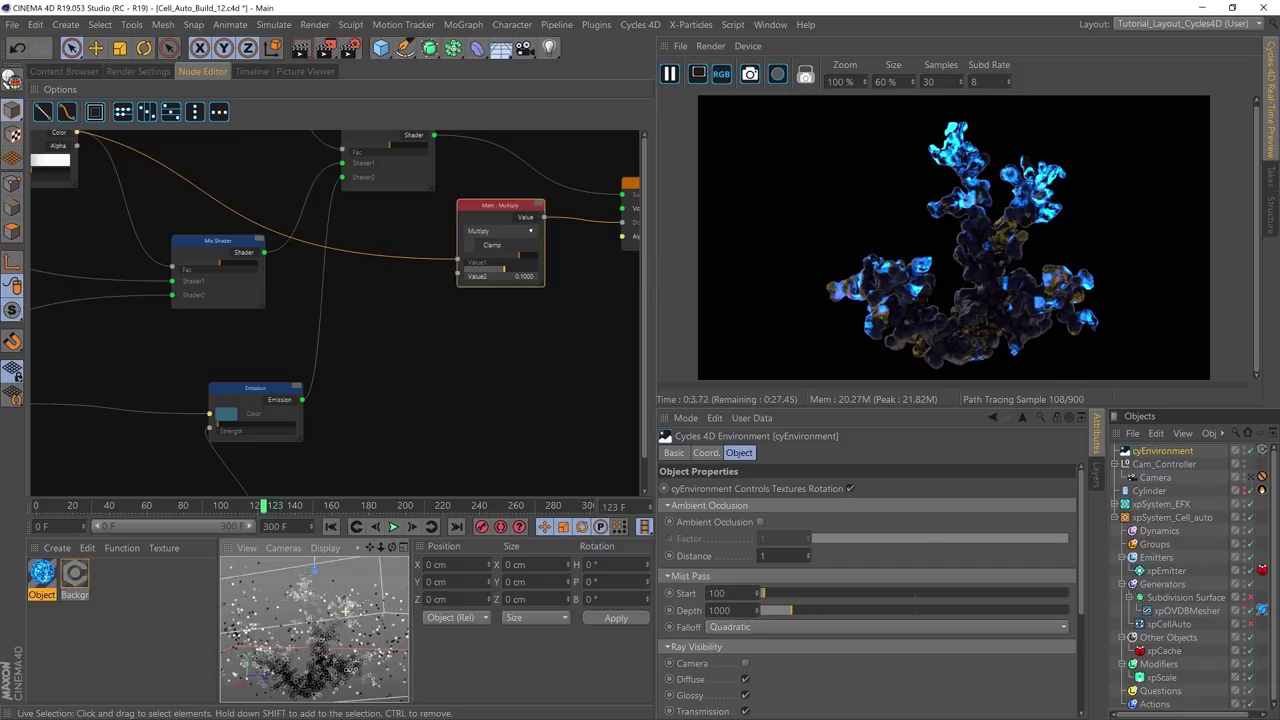
scroll(345, 610, up, 5)
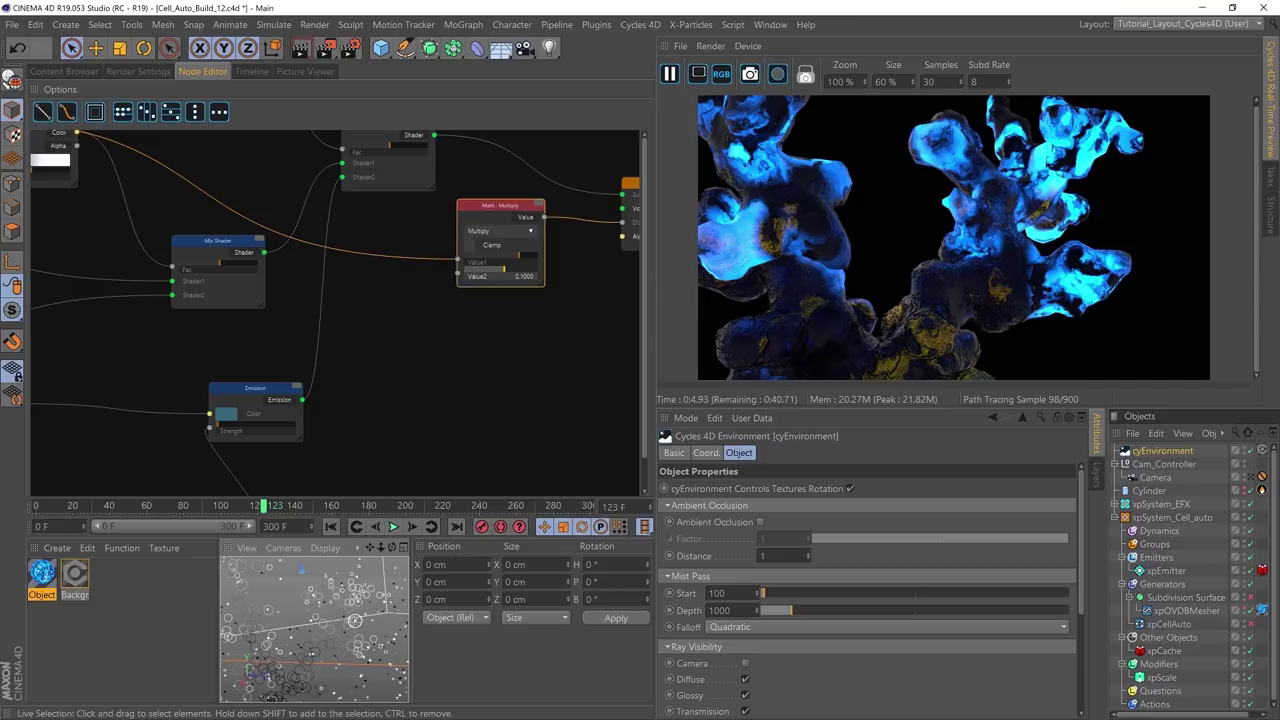
alt+drag(345, 610, 290, 618)
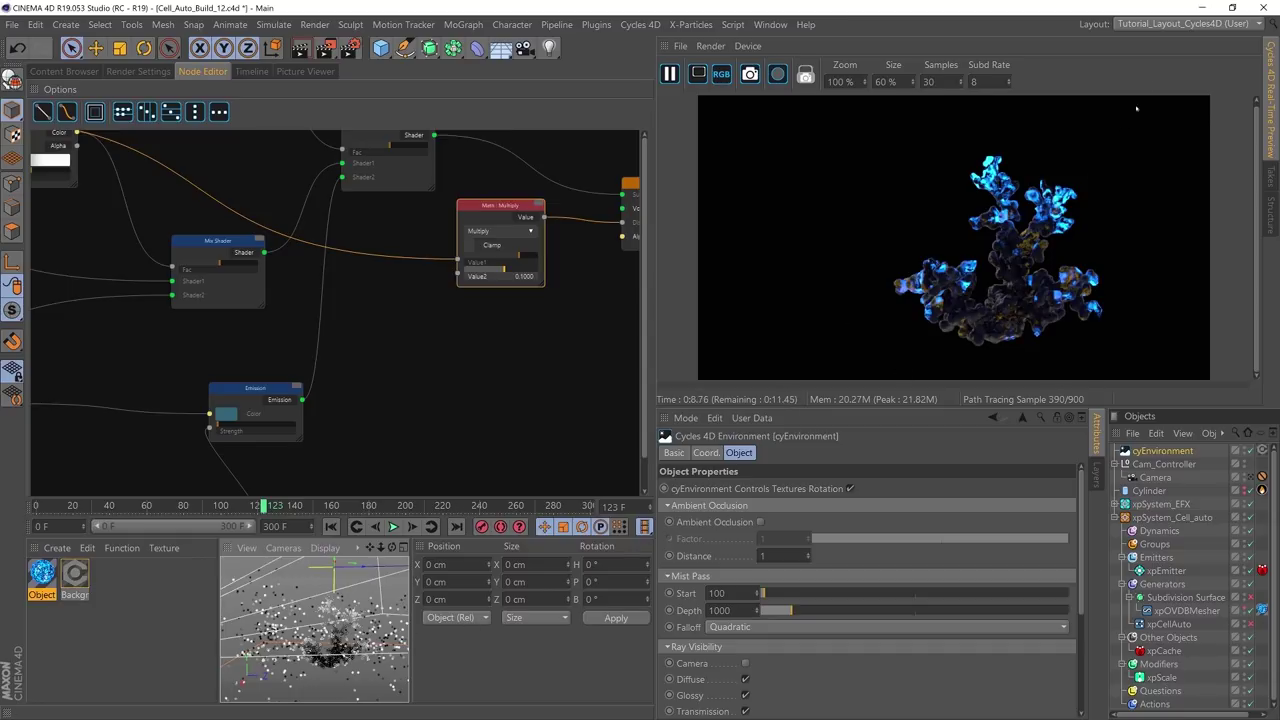
click(1165, 24)
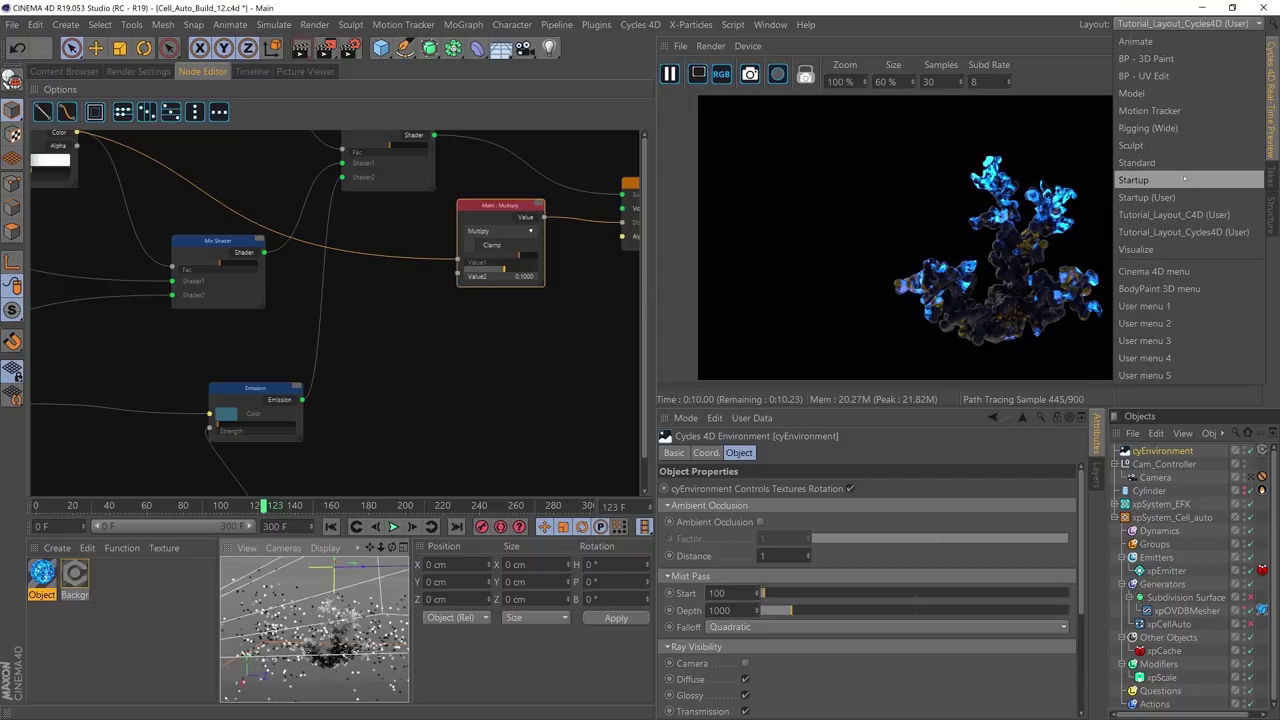
click(1174, 214)
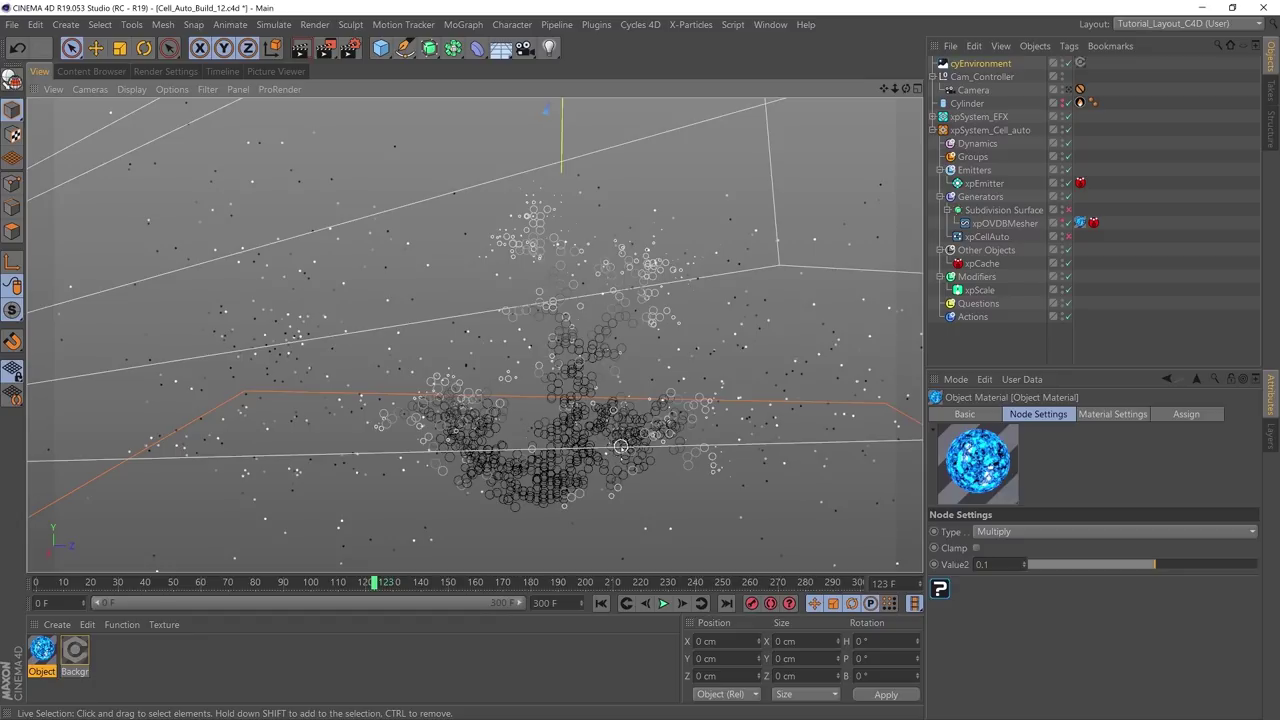
scroll(652, 404, down, 3)
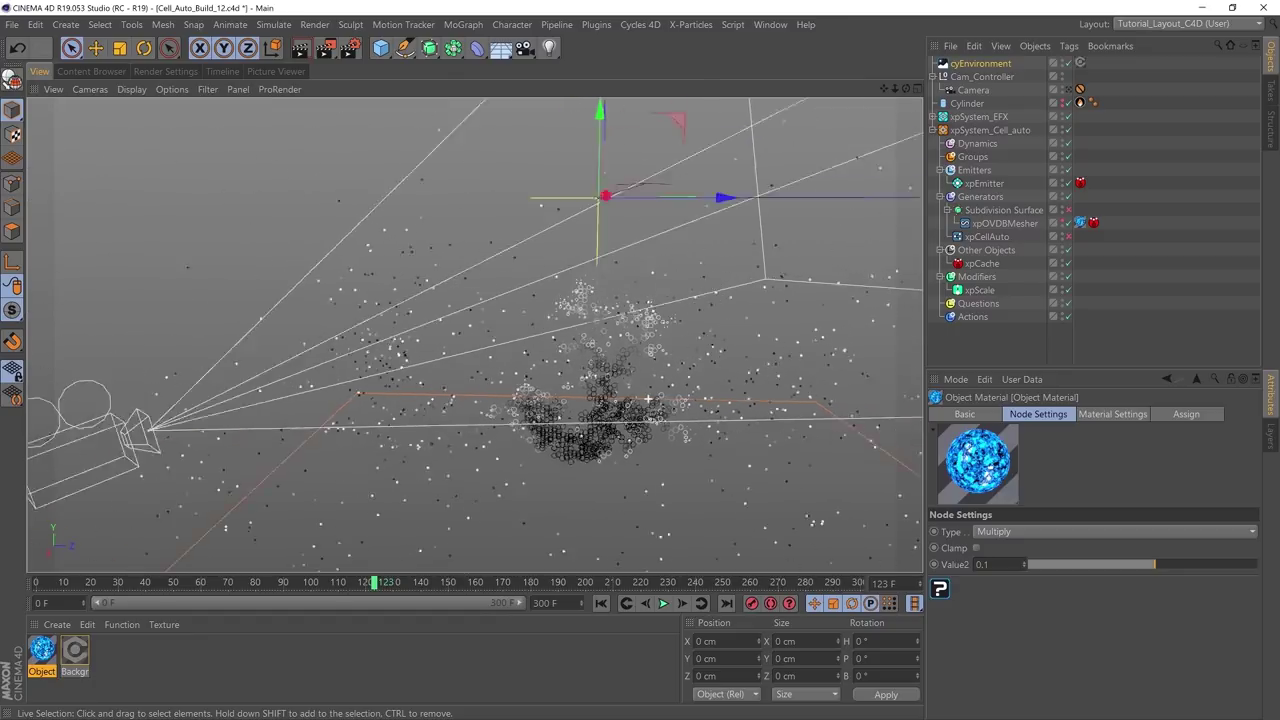
alt+drag(648, 400, 580, 390)
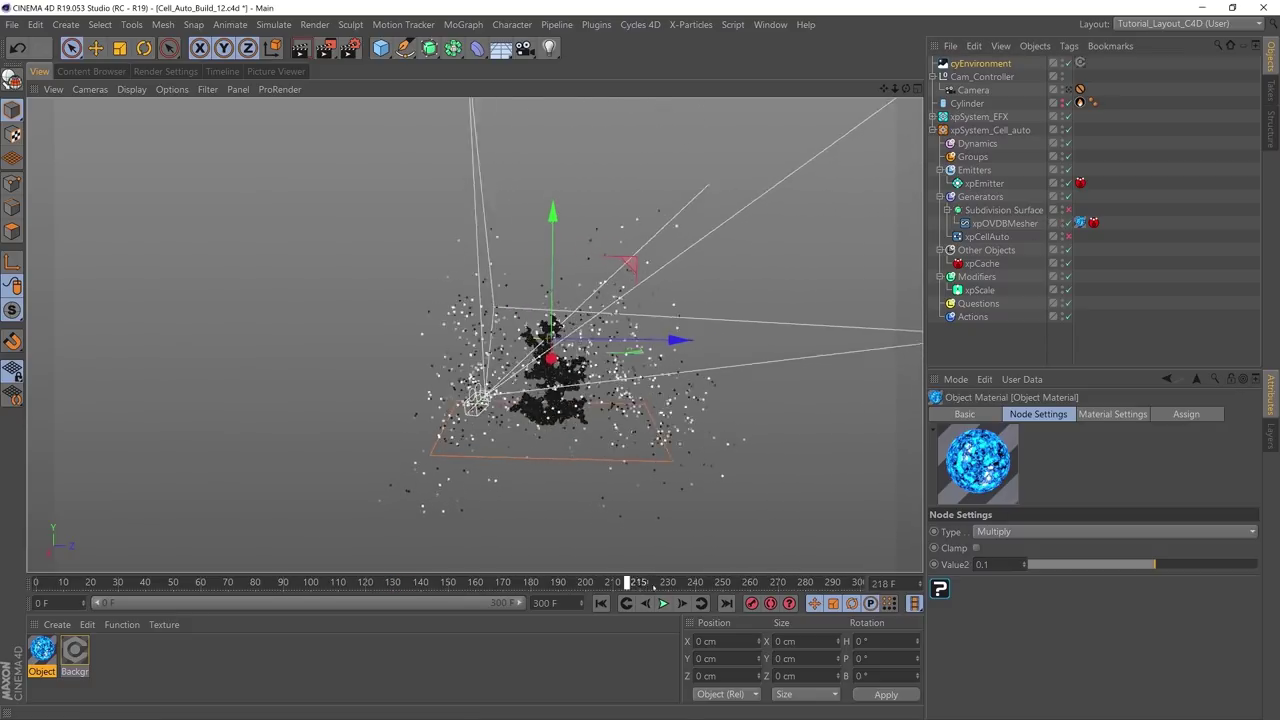
alt+drag(560, 380, 497, 470)
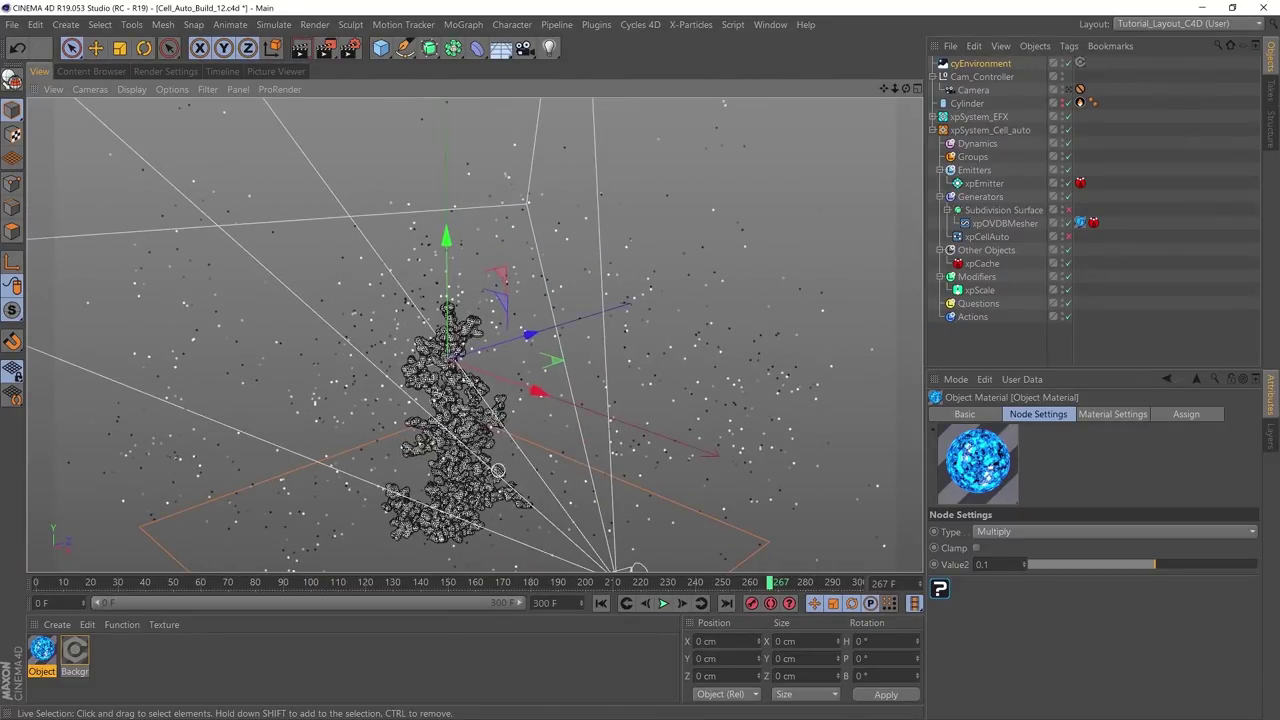
alt+drag(471, 345, 607, 389)
alt+drag(392, 371, 536, 371)
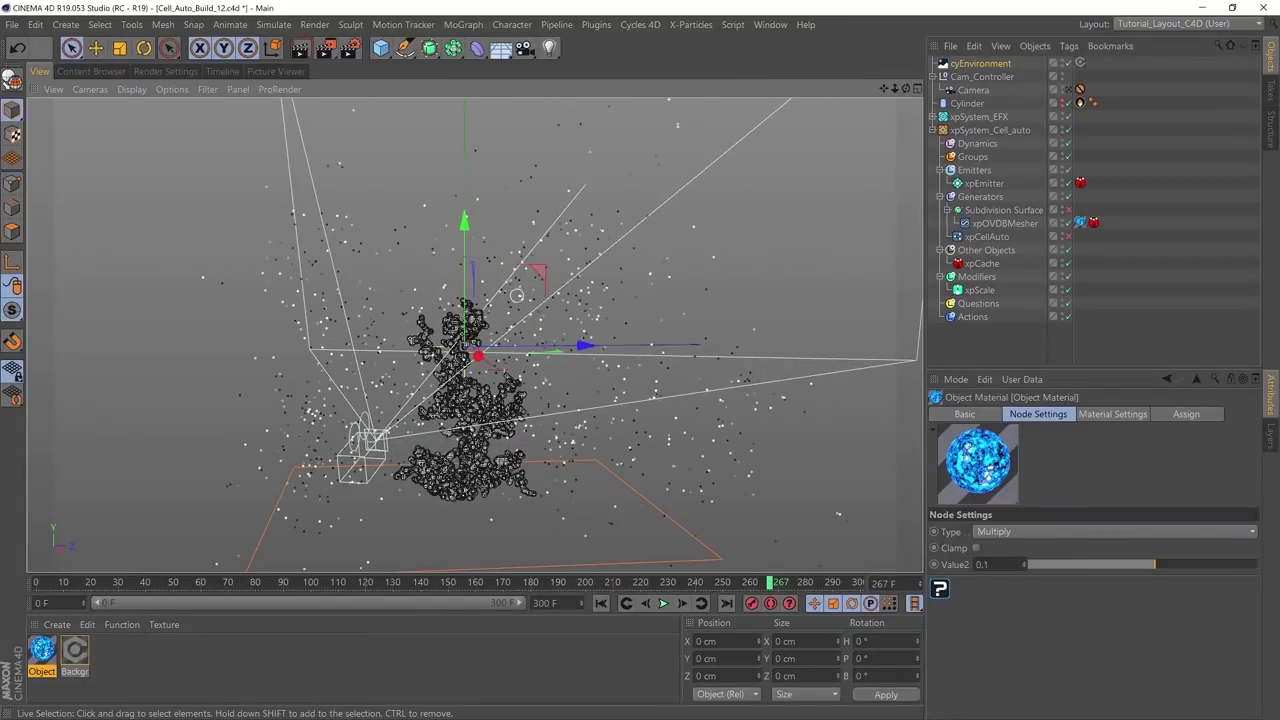
Step: Add a Cycles 4D light to the scene and set its light type to Area Light
click(640, 24)
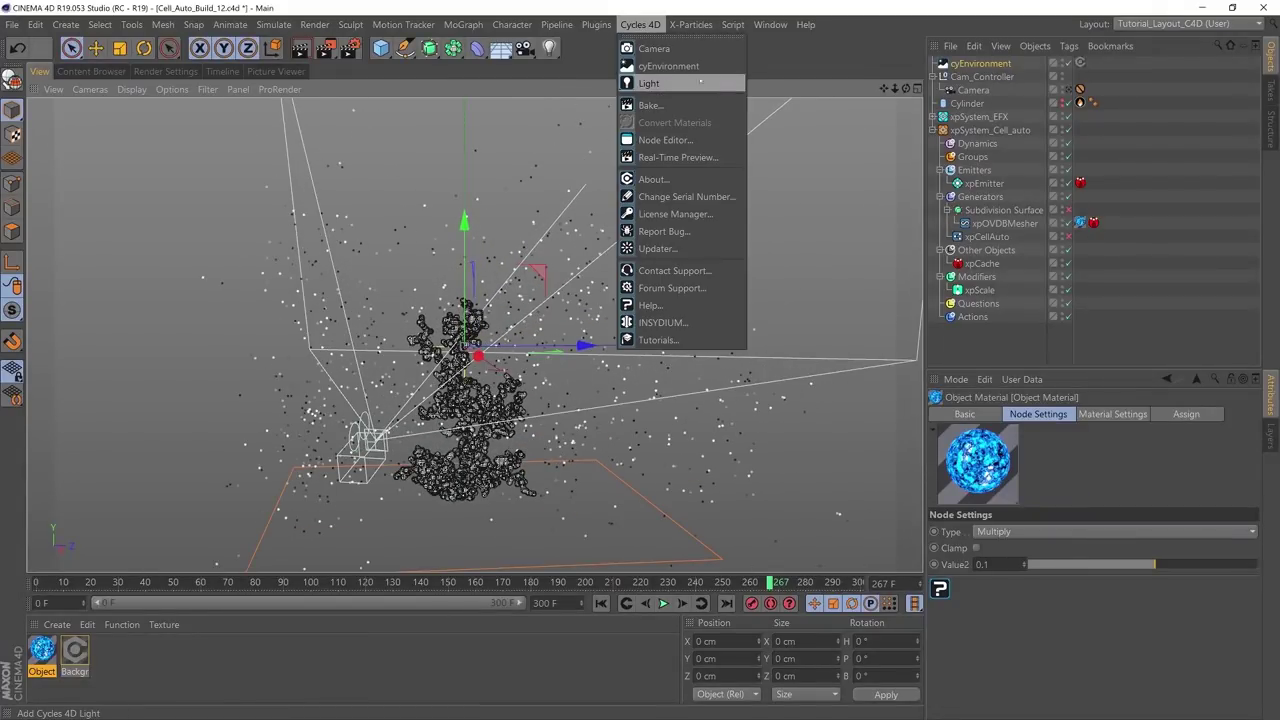
click(649, 83)
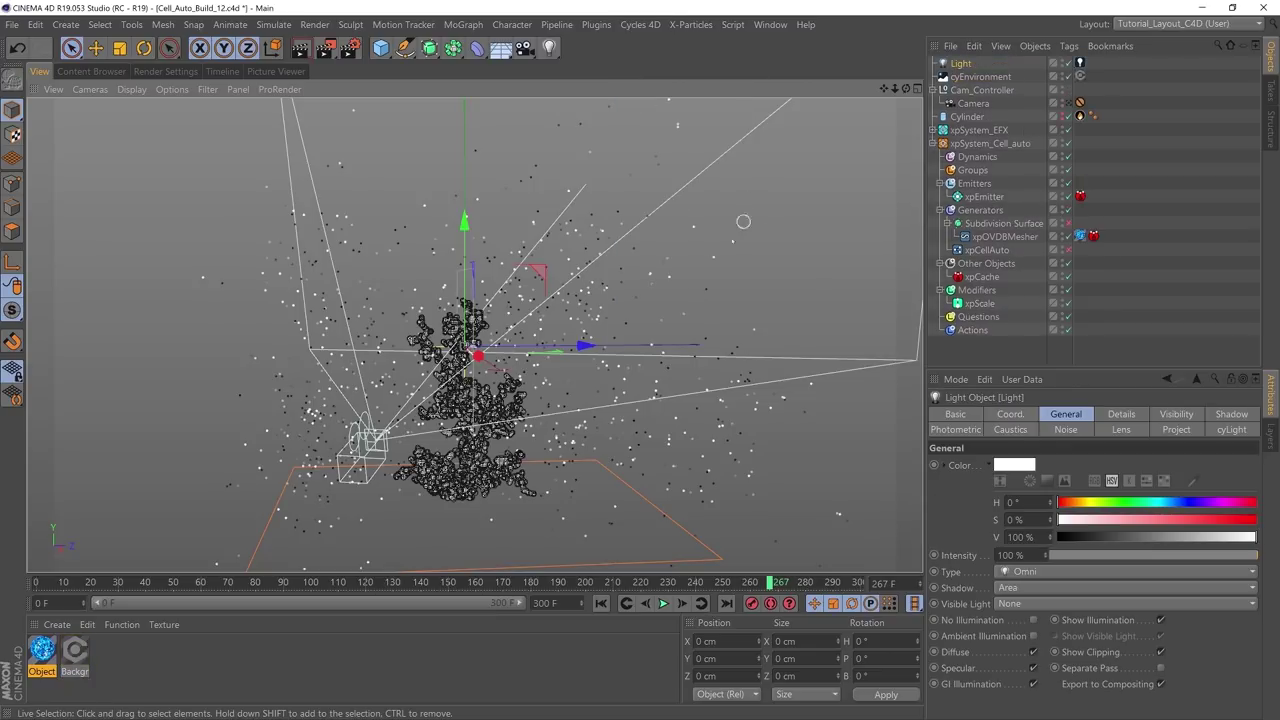
click(1079, 63)
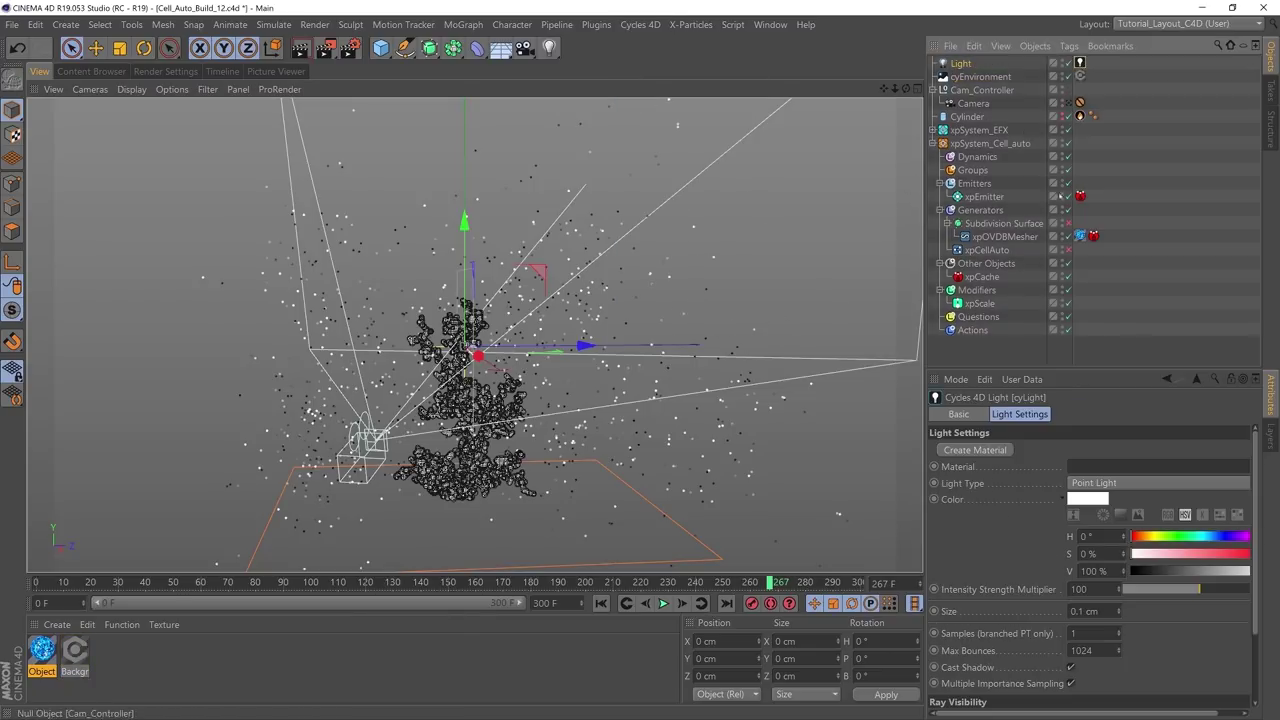
click(1073, 483)
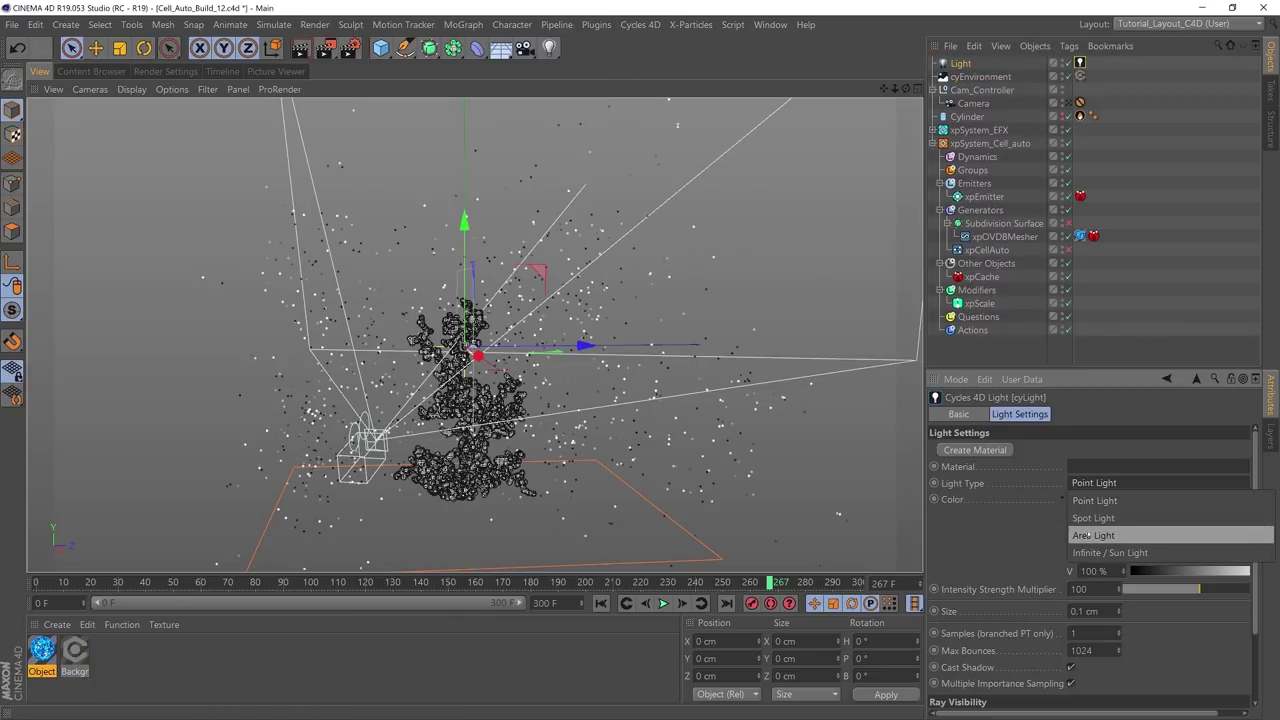
click(1095, 527)
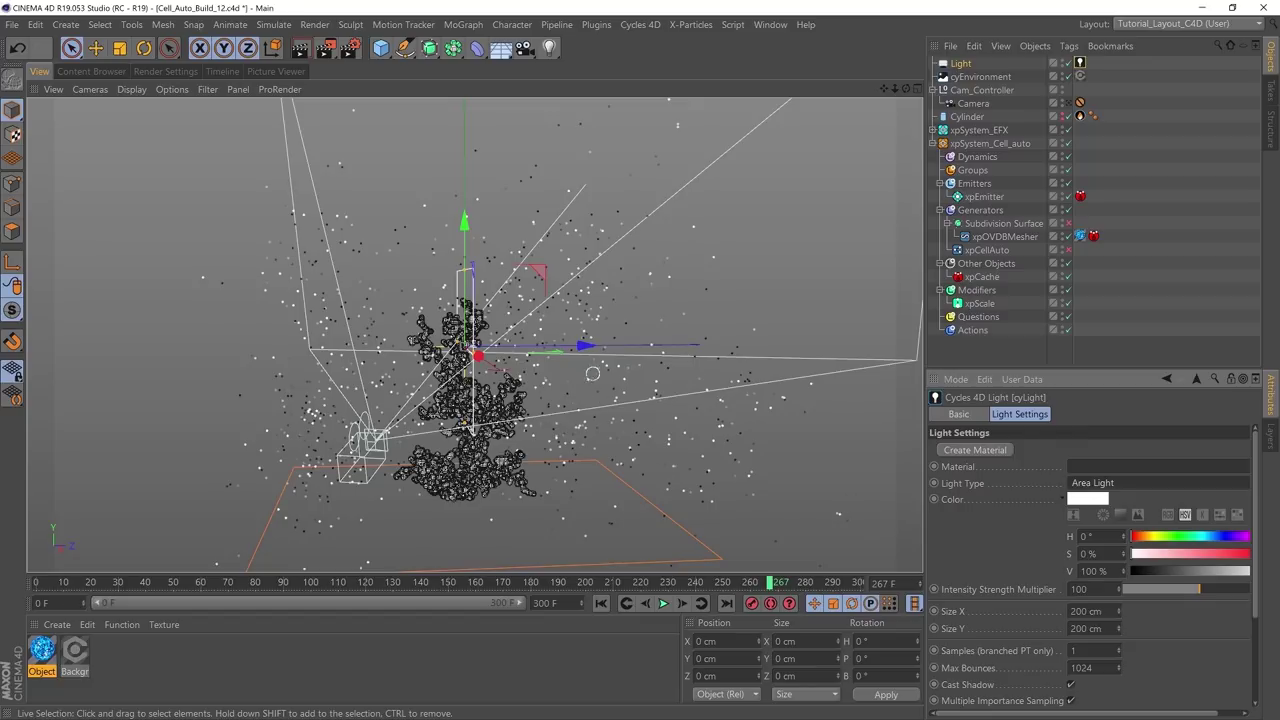
Step: Rotate the area light to a heading of about -87.6° and move it beside the mesh, to about X -411 cm, Z -17 cm
key(r)
drag(500, 349, 398, 360)
key(e)
alt+drag(398, 360, 590, 380)
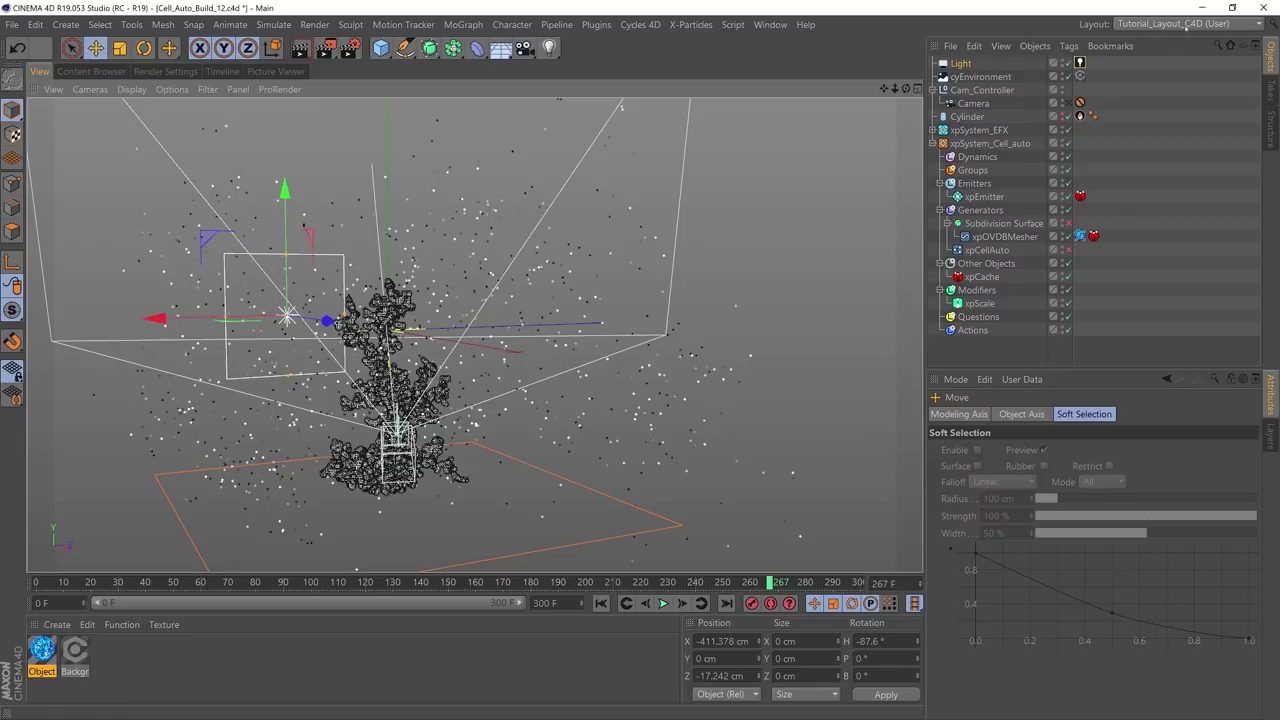
Step: Switch to the Tutorial_Layout_Cycles4D layout and set the area light's Intensity Strength Multiplier to 144
click(1186, 24)
click(1190, 232)
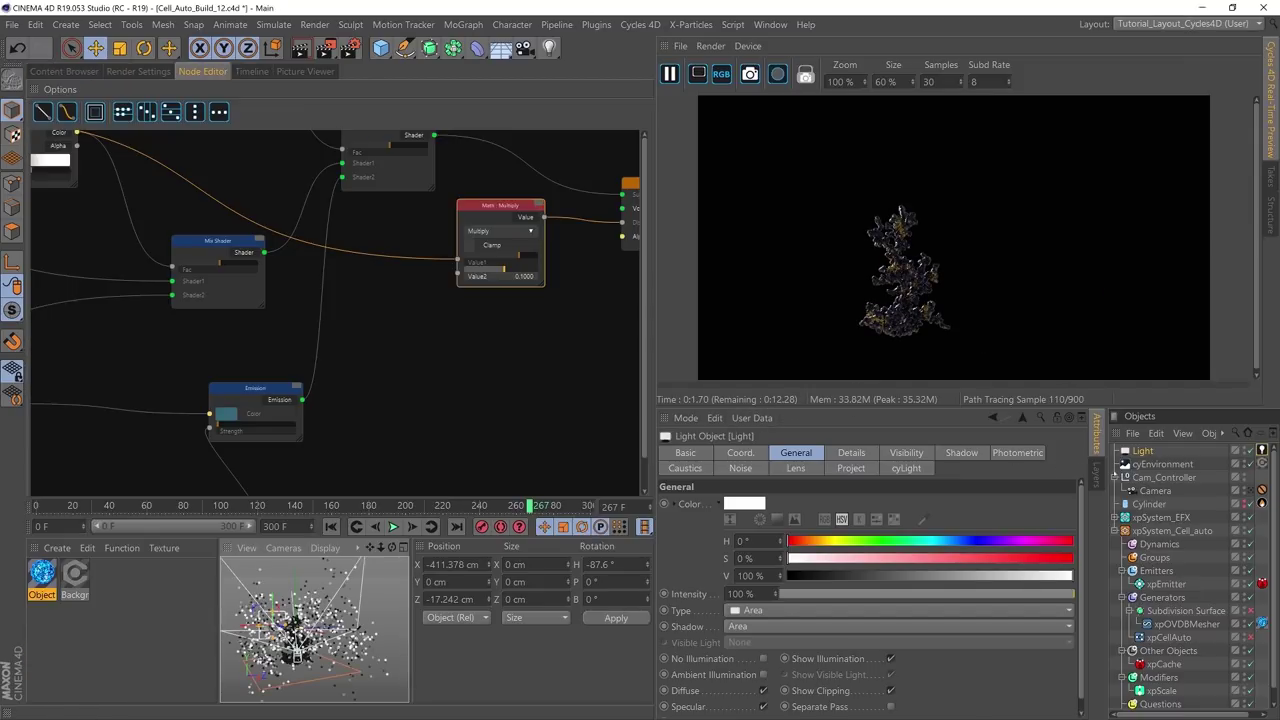
click(1262, 451)
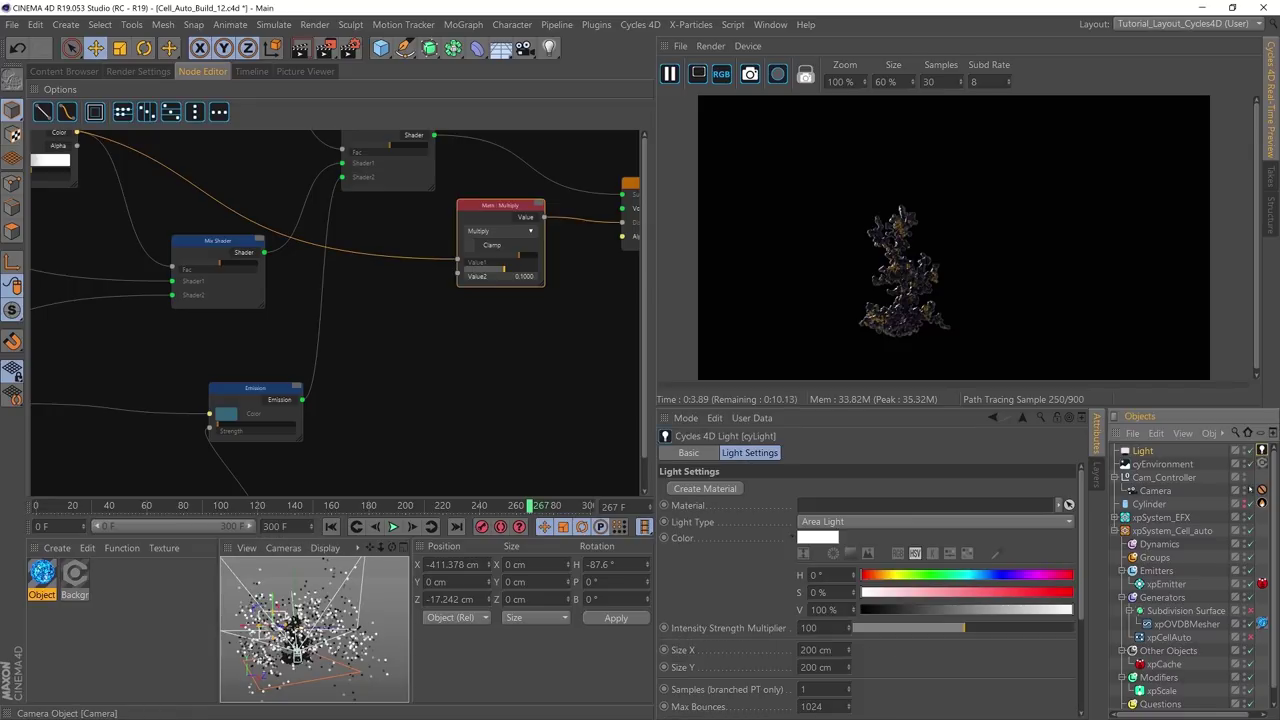
click(1249, 490)
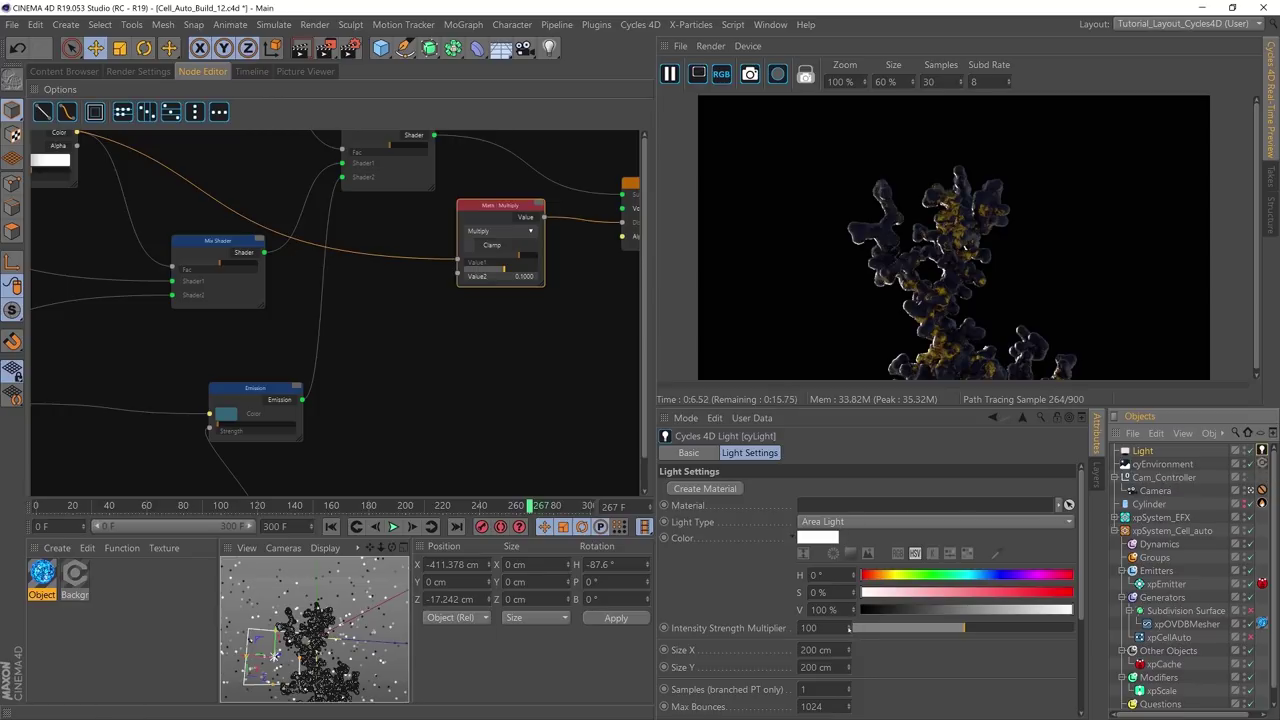
drag(849, 628, 849, 598)
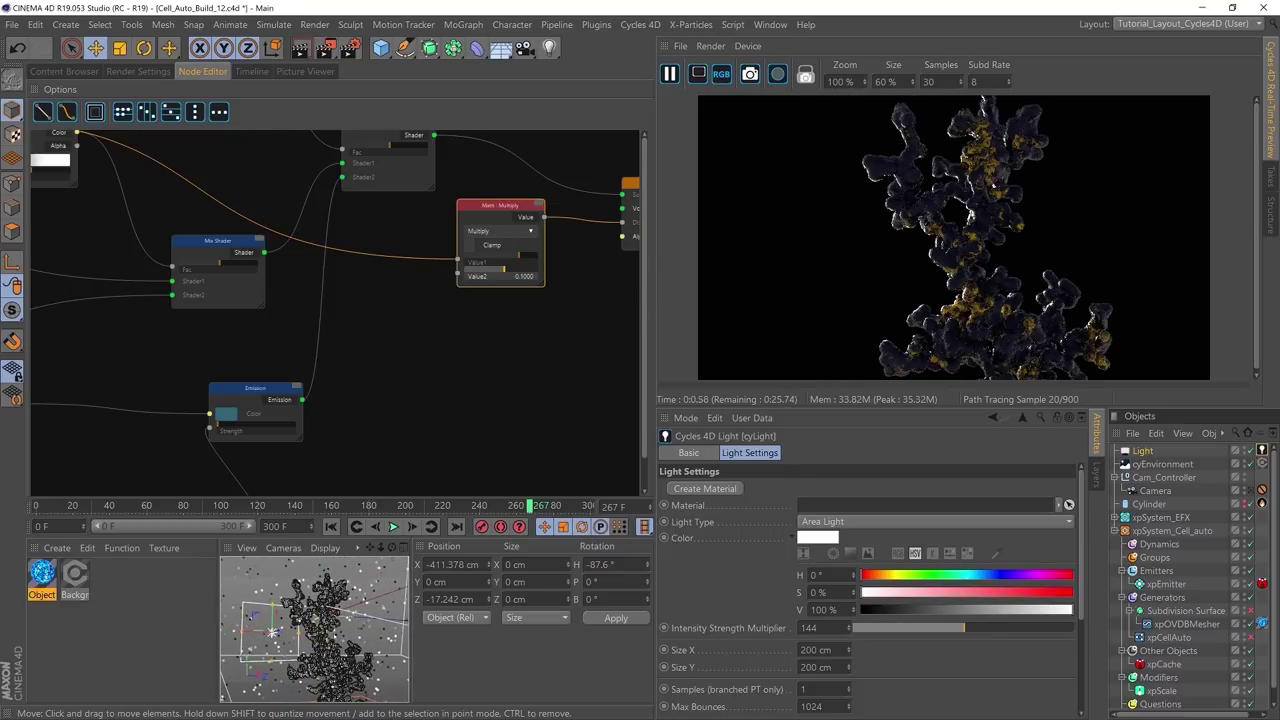
Step: Tint the area light pale blue with hue 204° and saturation 40%, and check the render from near and far
scroll(262, 586, up, 3)
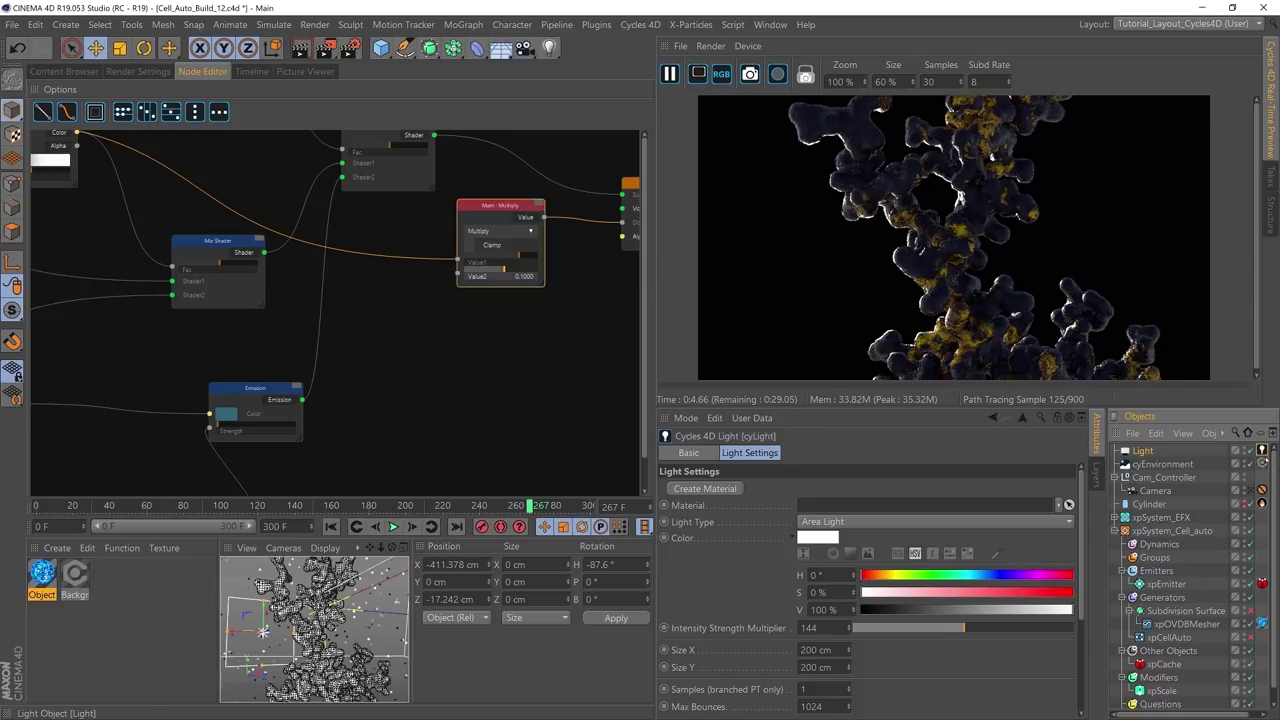
click(974, 574)
drag(868, 592, 930, 593)
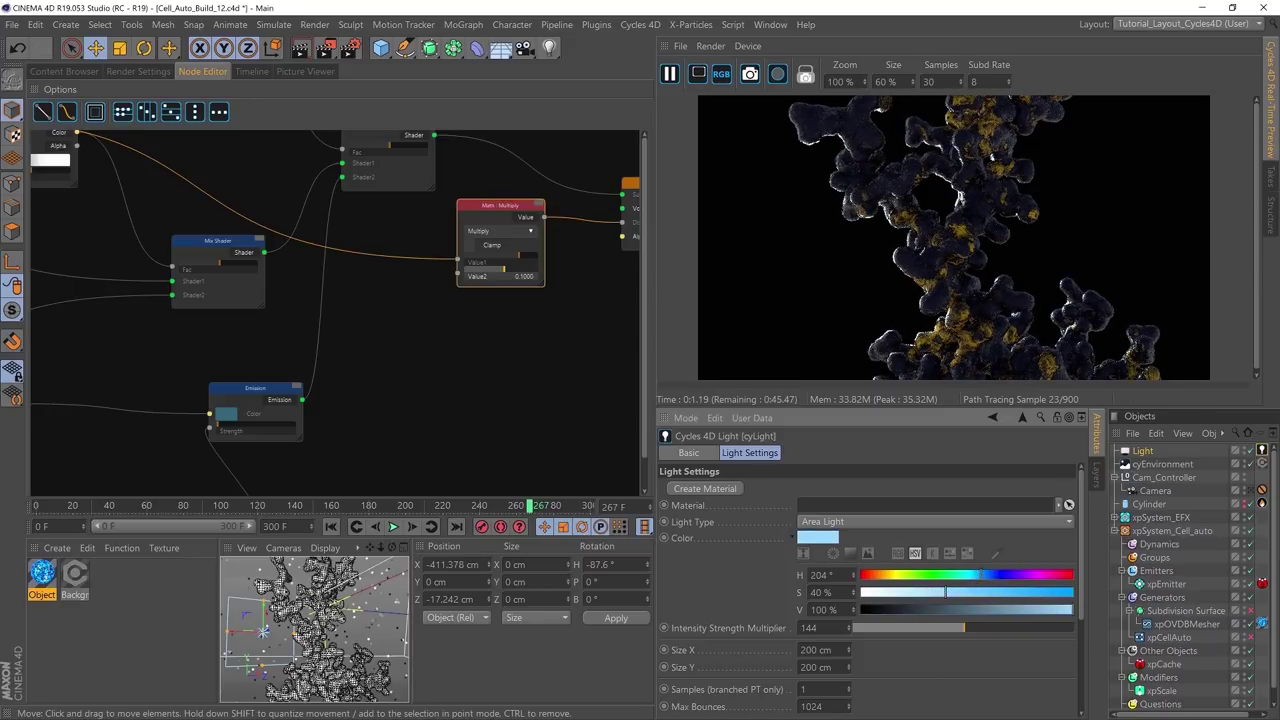
scroll(314, 628, up, 3)
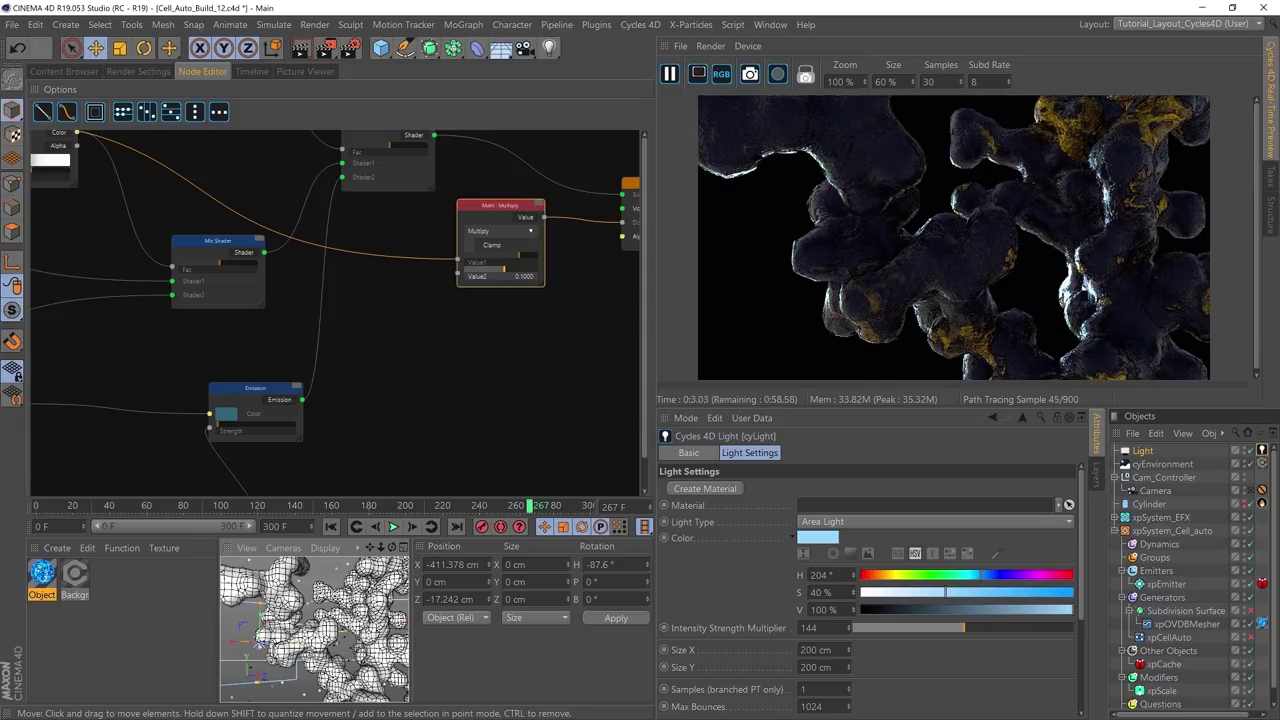
scroll(314, 628, down, 5)
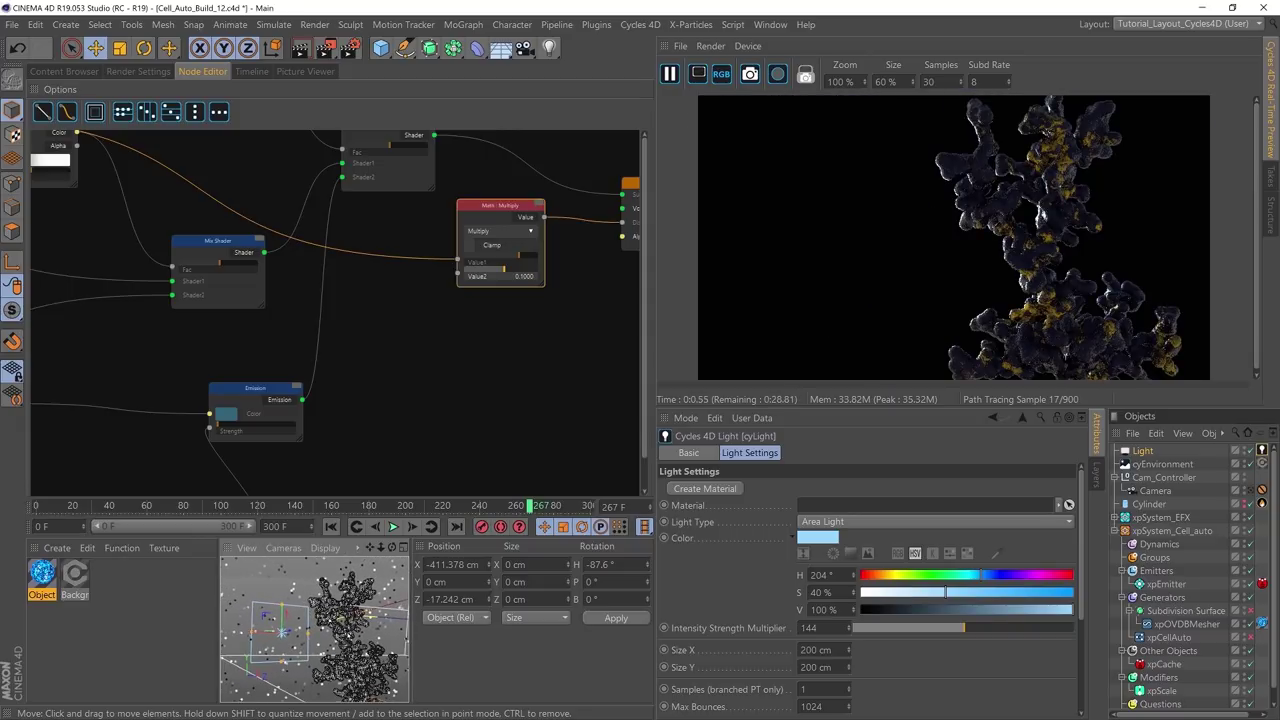
scroll(350, 636, up, 4)
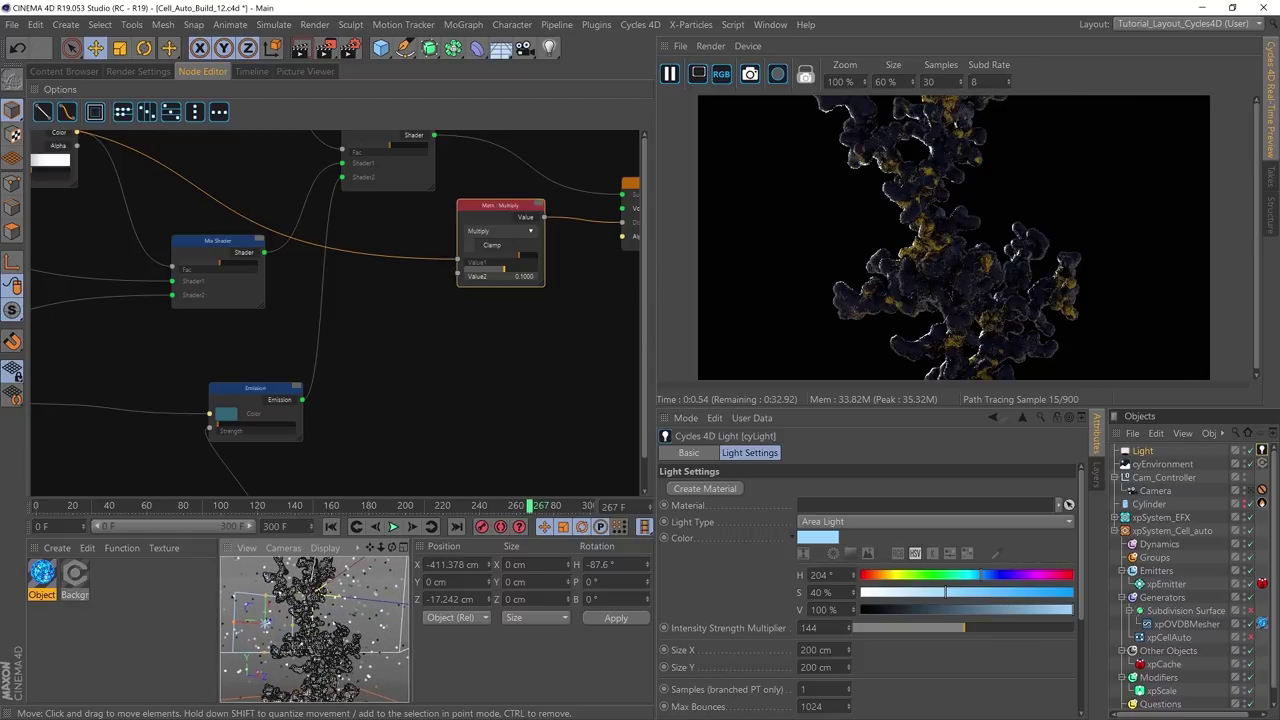
Step: Return to the Tutorial_Layout_C4D layout, duplicate the area light and place the copy above the mesh at about X 63, Y 255, Z 3 cm
click(1185, 24)
click(1190, 216)
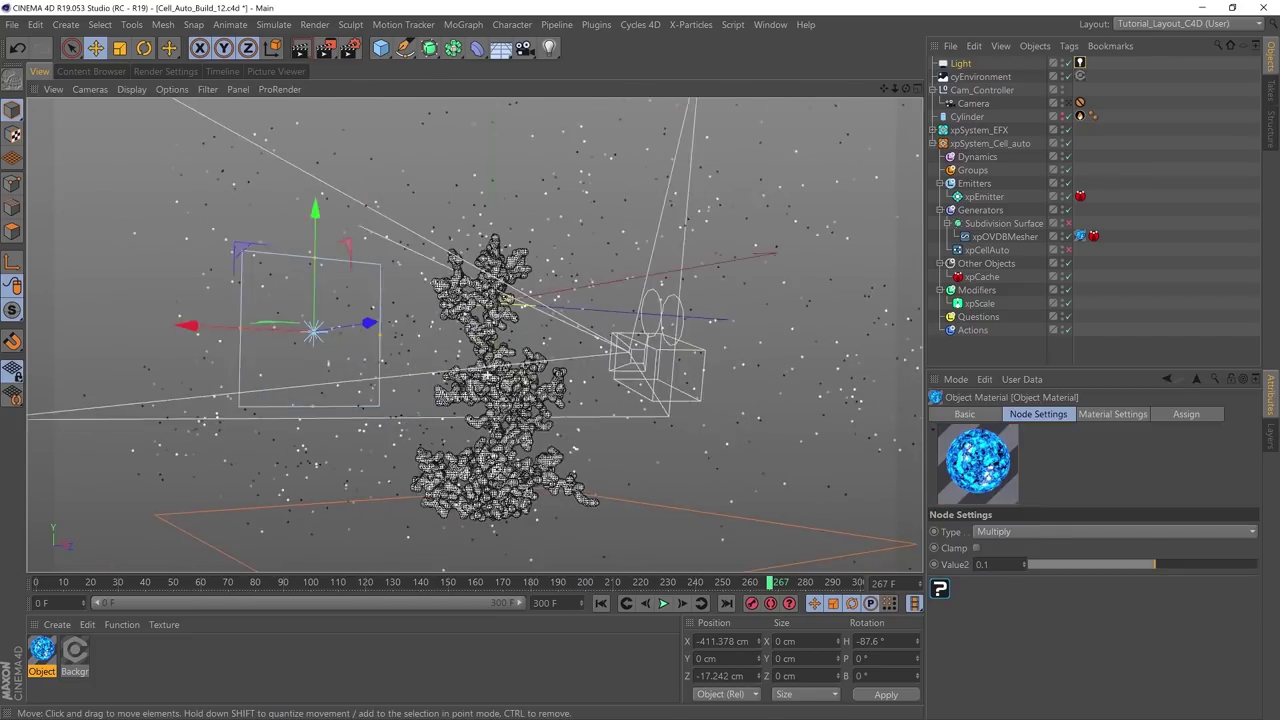
alt+drag(488, 375, 555, 398)
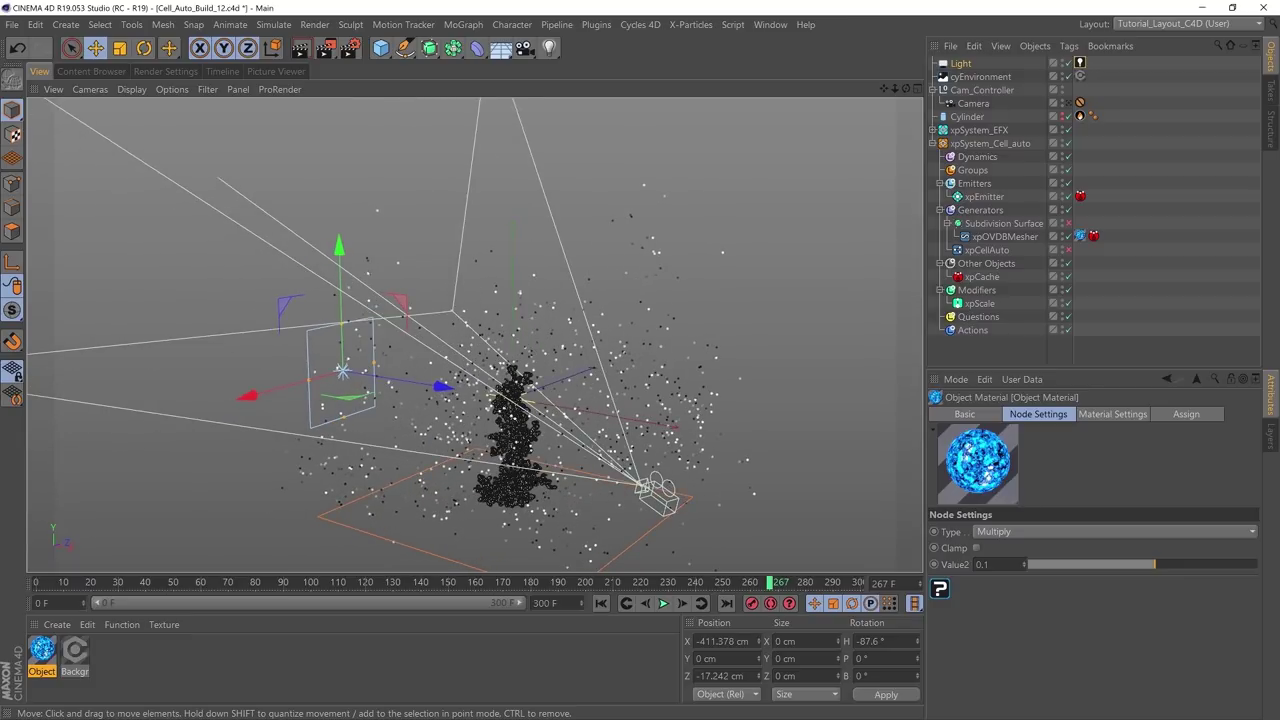
drag(418, 296, 606, 194)
key(ctrl+c)
key(ctrl+v)
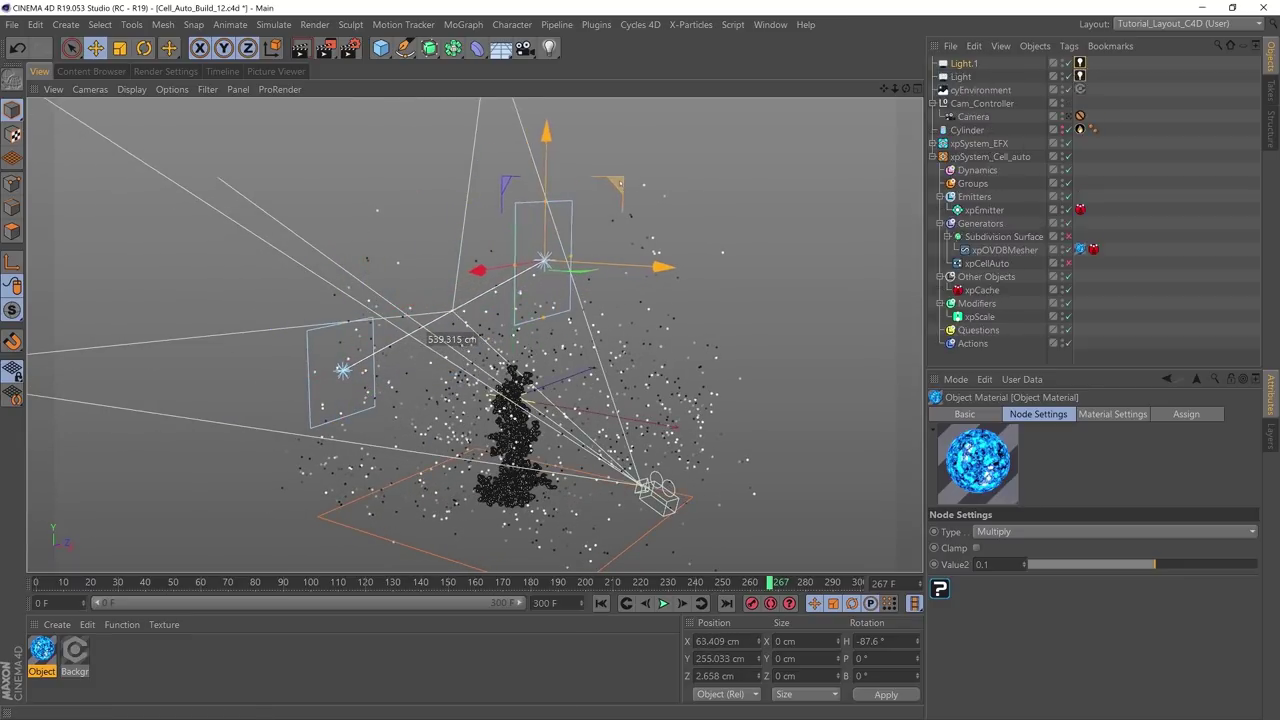
Step: Rotate the duplicated light to a pitch of about -92.7° so that it faces down onto the mesh
key(r)
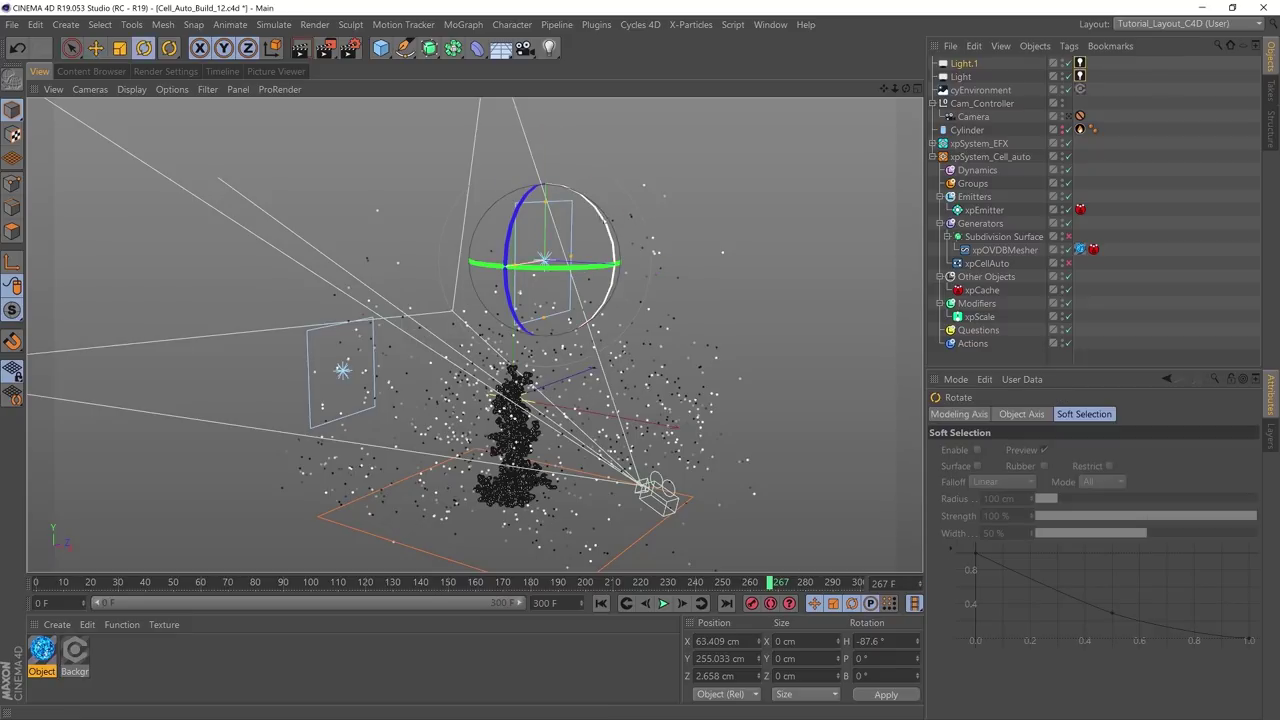
drag(600, 196, 592, 214)
alt+drag(660, 300, 627, 303)
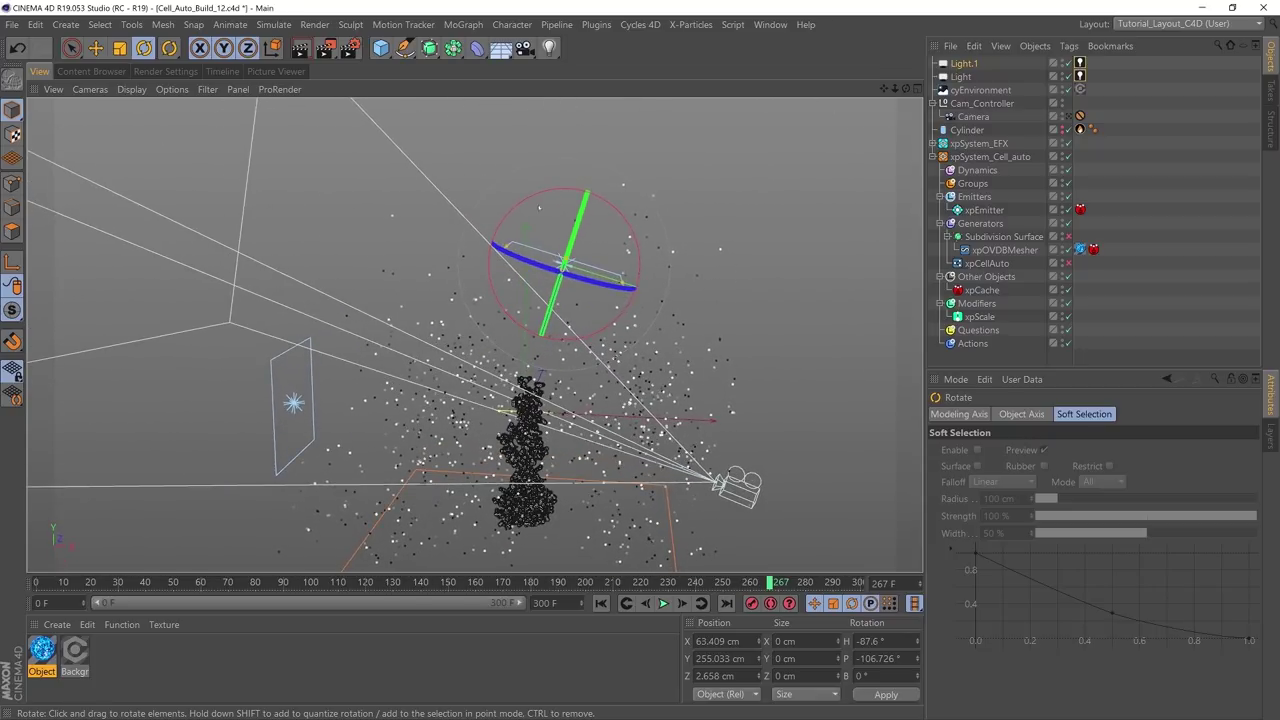
drag(539, 207, 522, 208)
alt+drag(600, 300, 680, 368)
Step: Set the duplicated light's color to a warm orange with hue 40° and check the render in the Tutorial_Layout_Cycles4D layout
click(963, 63)
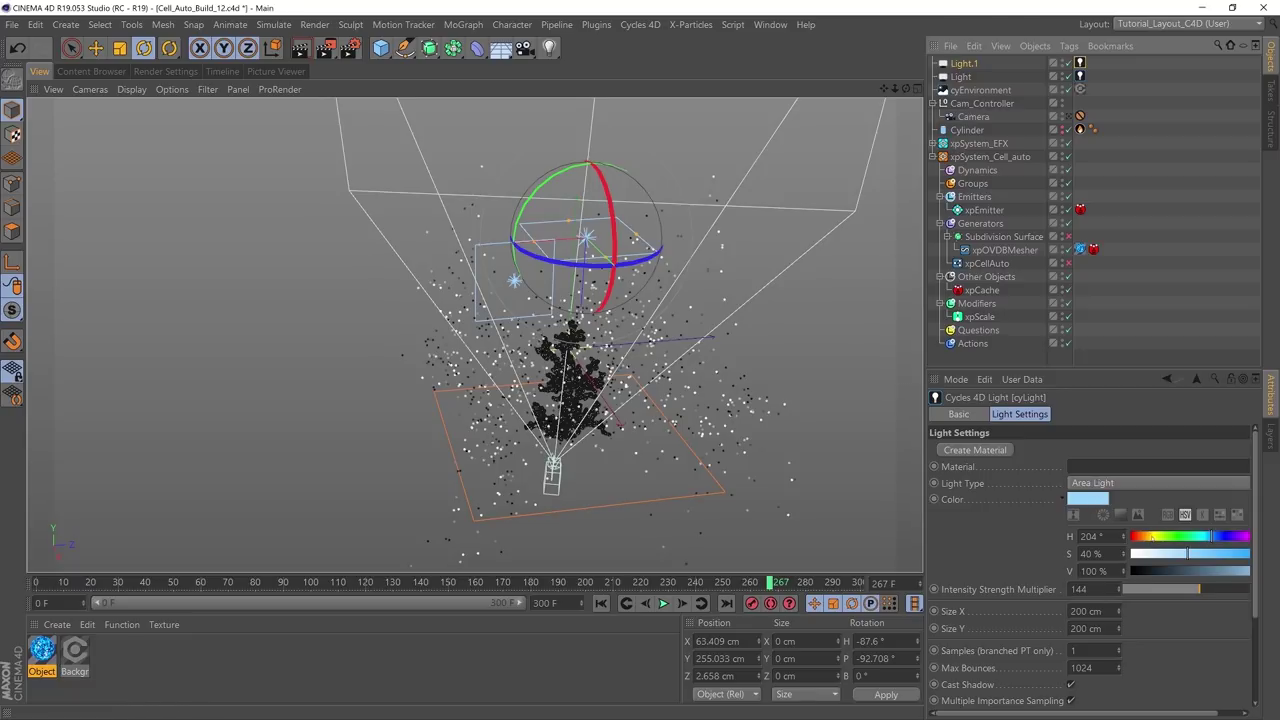
drag(1157, 539, 1142, 537)
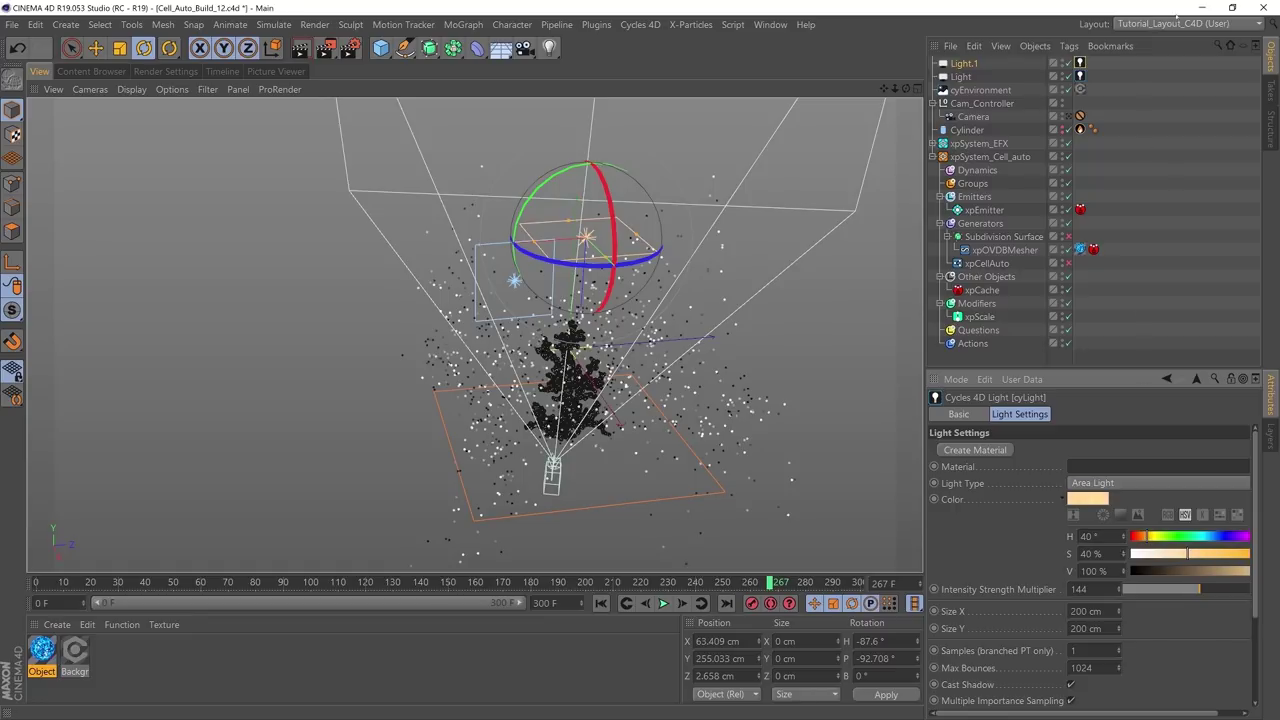
click(1180, 23)
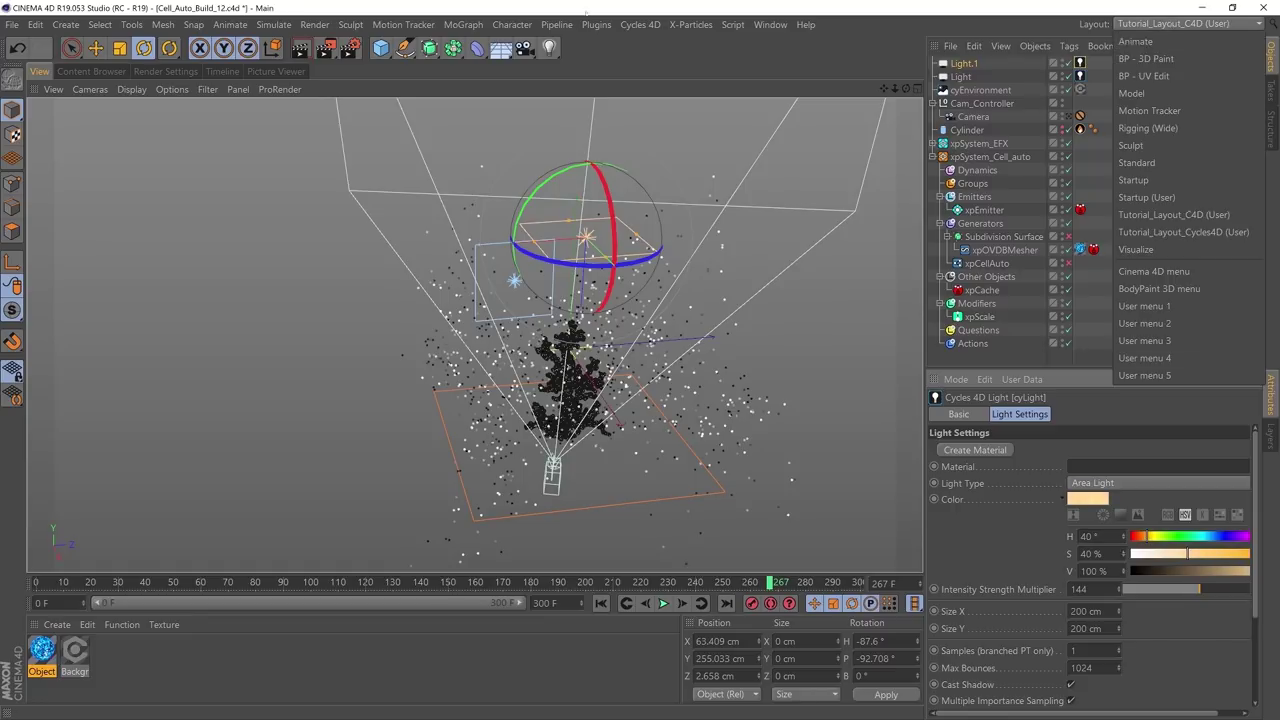
click(1183, 231)
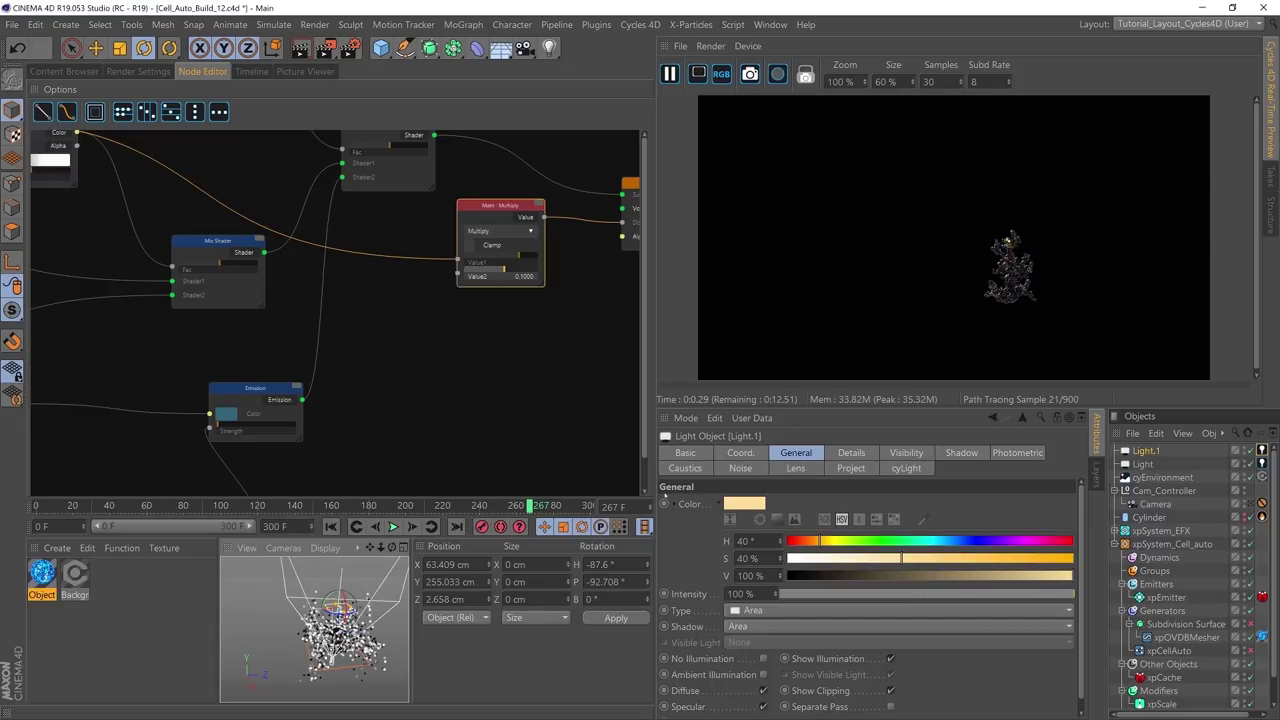
scroll(315, 628, up, 5)
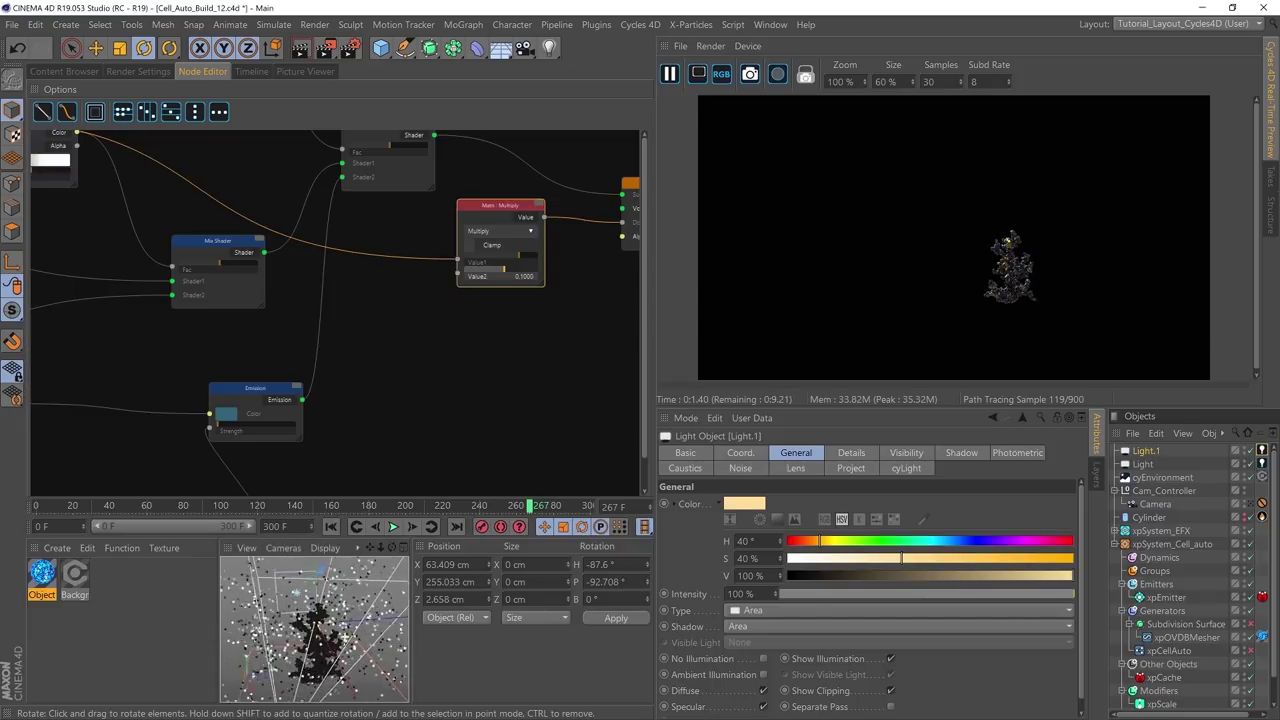
alt+drag(325, 648, 338, 584)
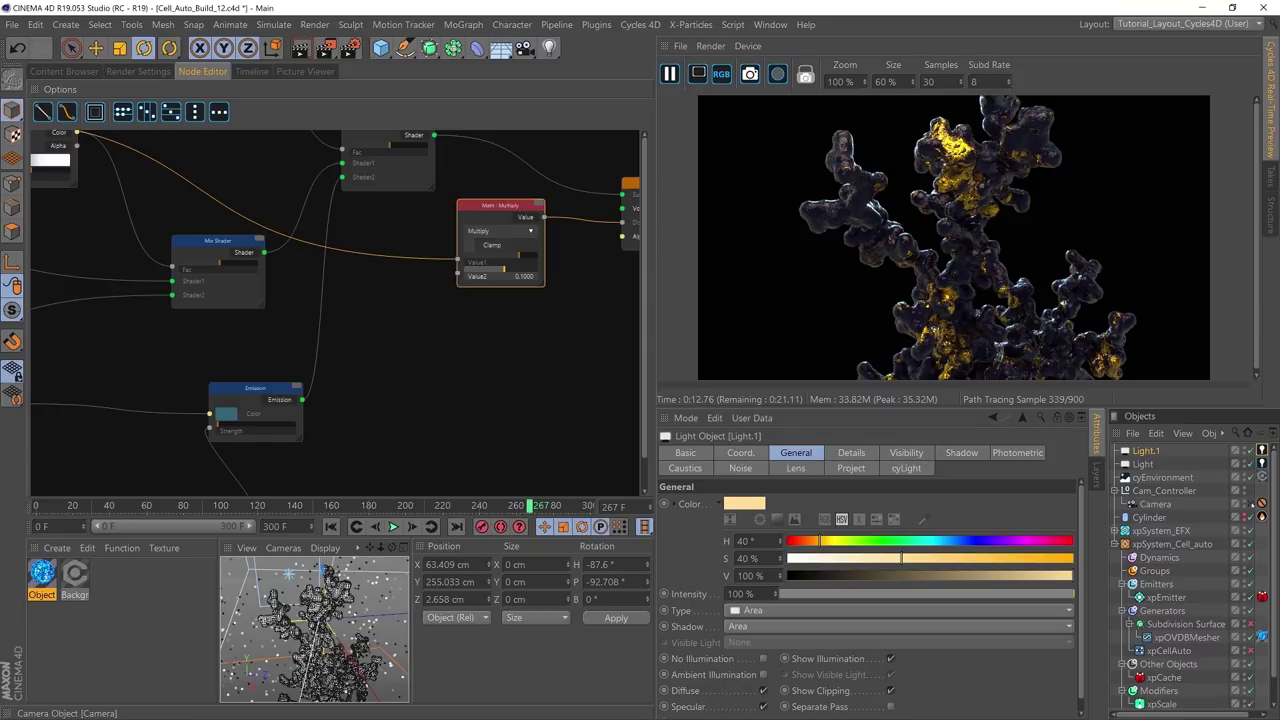
Step: Look through the scene camera and play the animation from the first frame to frame 131 to check the render
click(1261, 504)
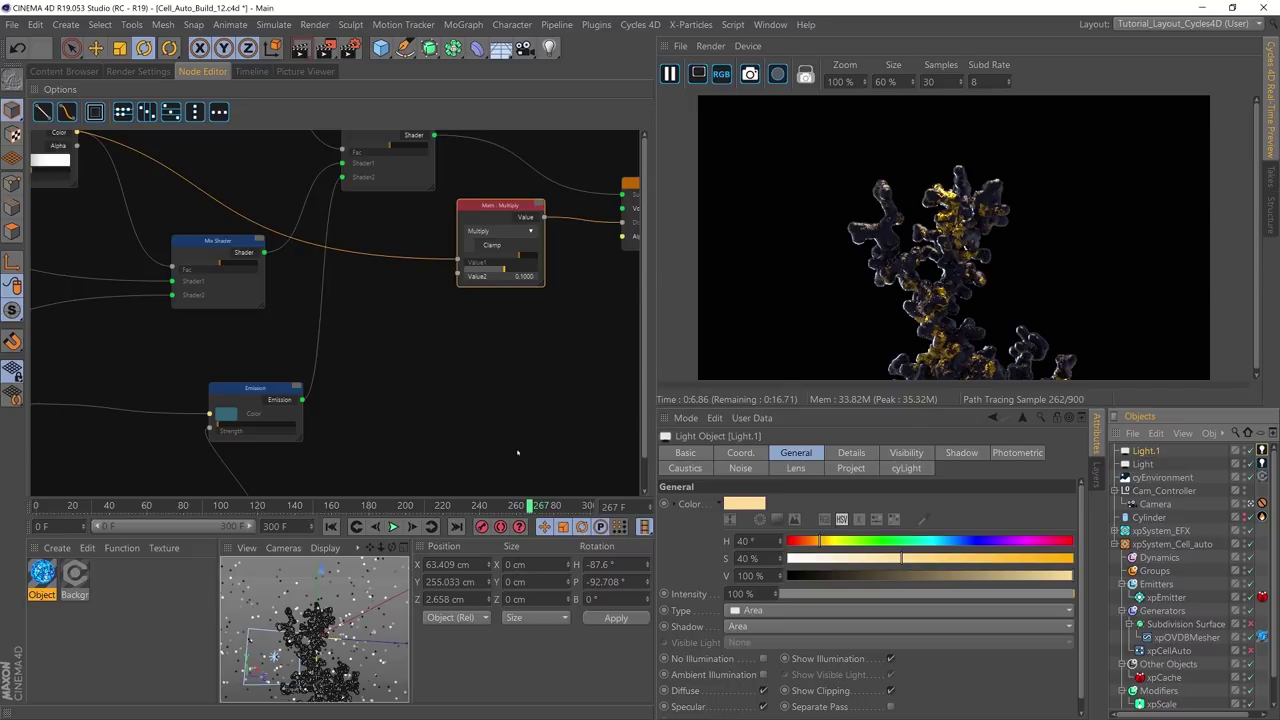
click(515, 371)
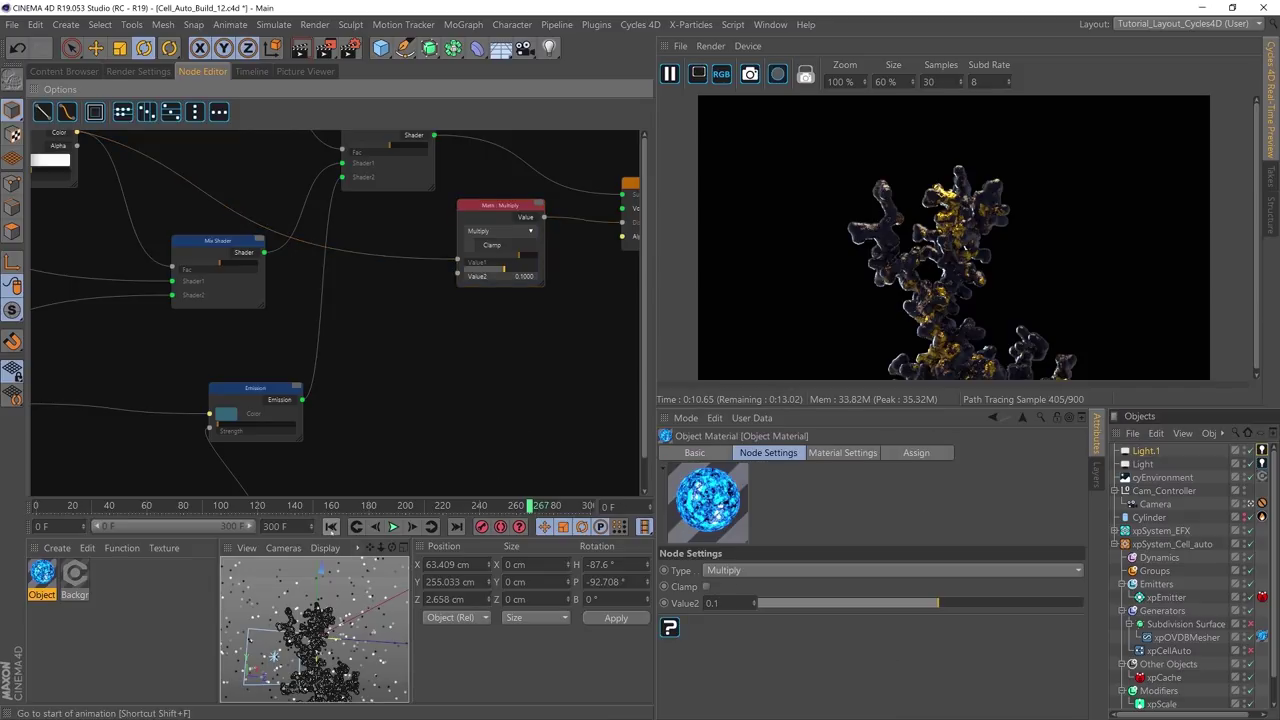
click(331, 526)
click(393, 526)
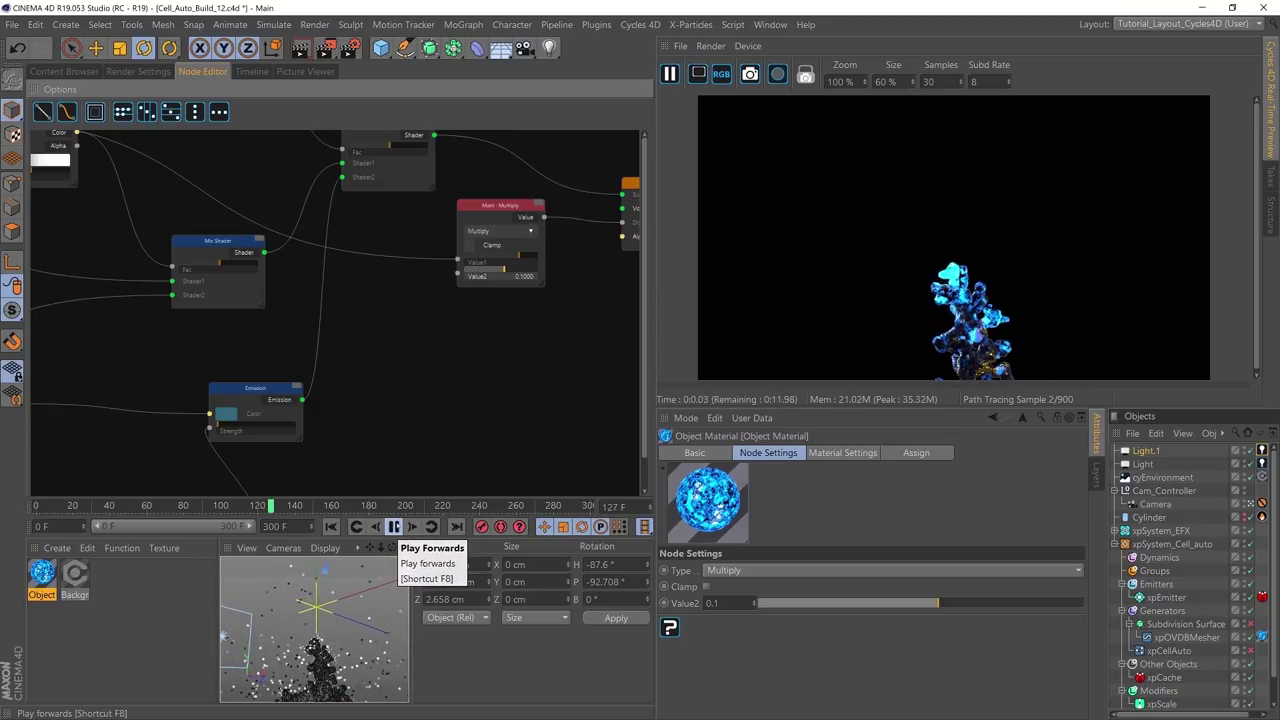
click(393, 527)
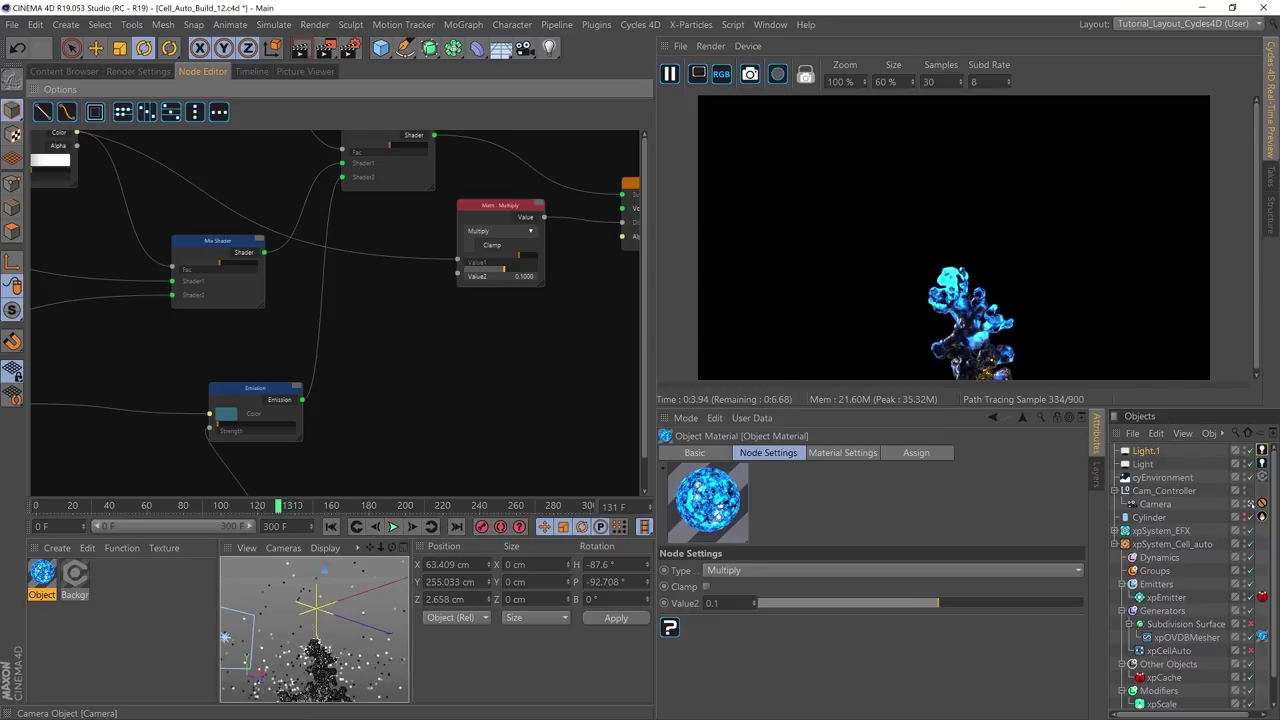
Step: Inspect the shaded cell mesh up close from the free view at frame 131 and return to the scene camera
mouse_move(320, 610)
alt+mouse_down()
mouse_move(288, 573)
mouse_move(317, 630)
alt+mouse_up()
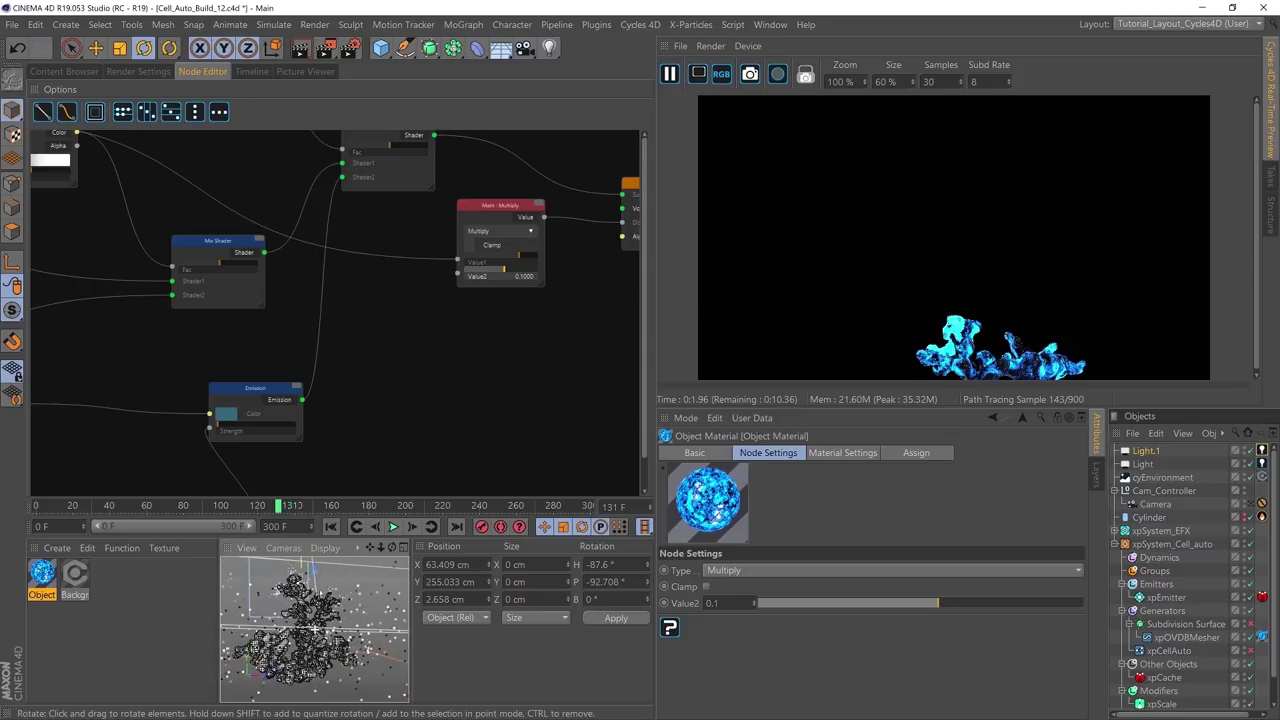
scroll(317, 630, up, 5)
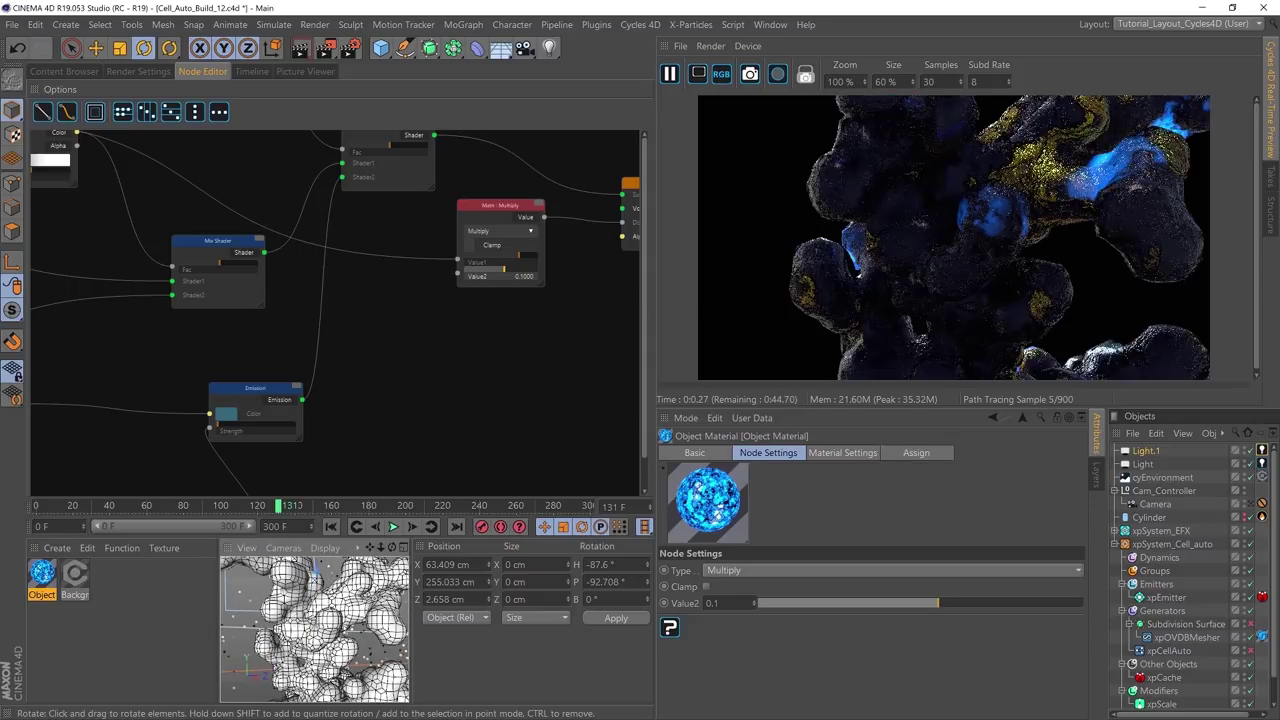
alt+drag(317, 630, 345, 638)
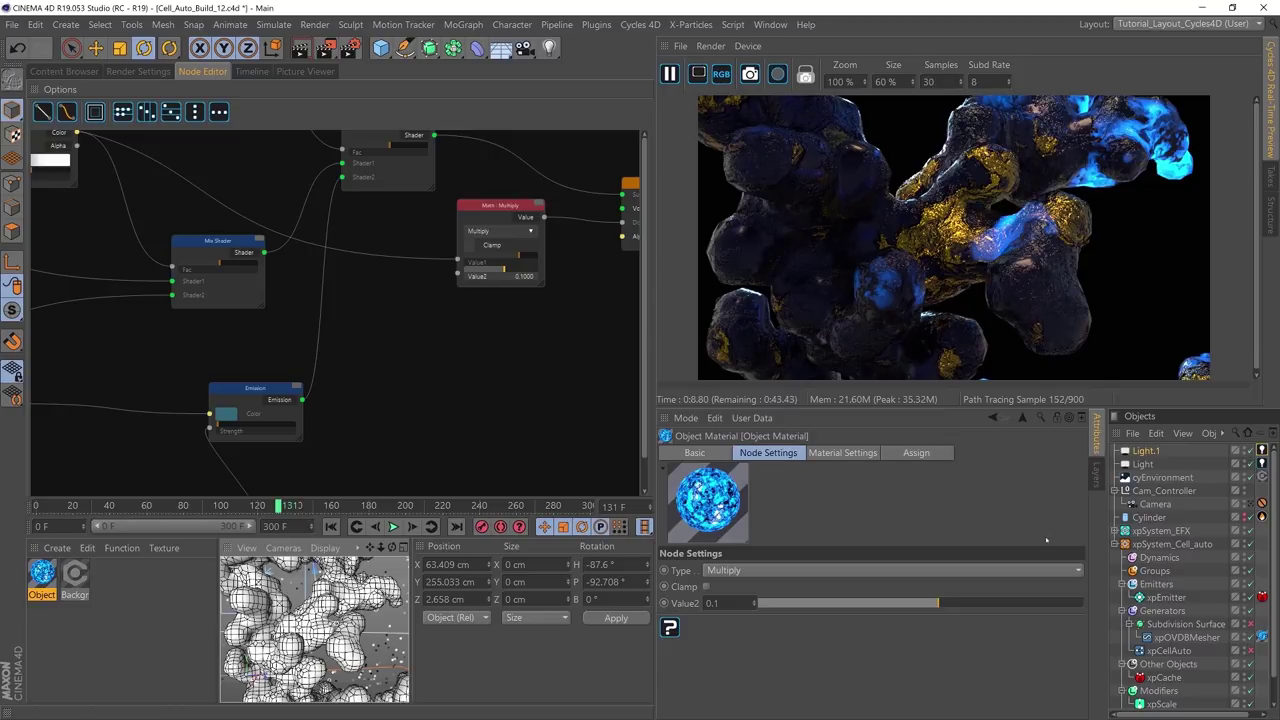
click(114, 589)
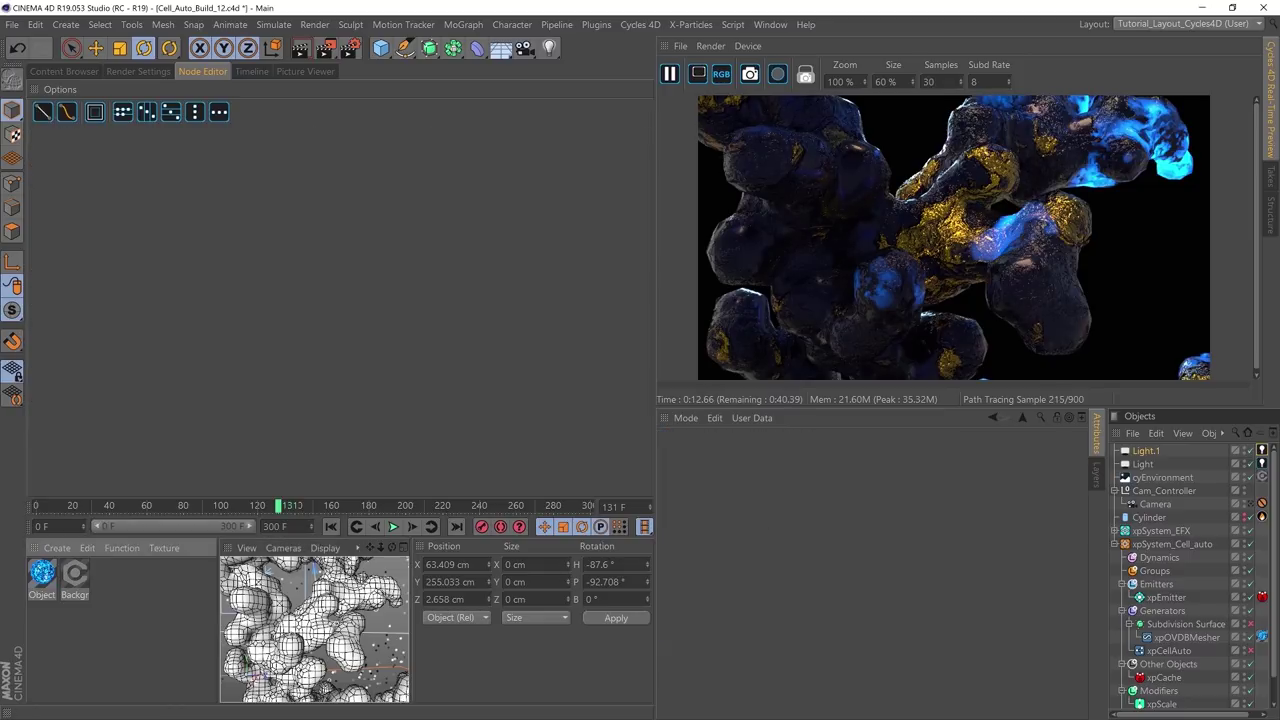
click(1247, 505)
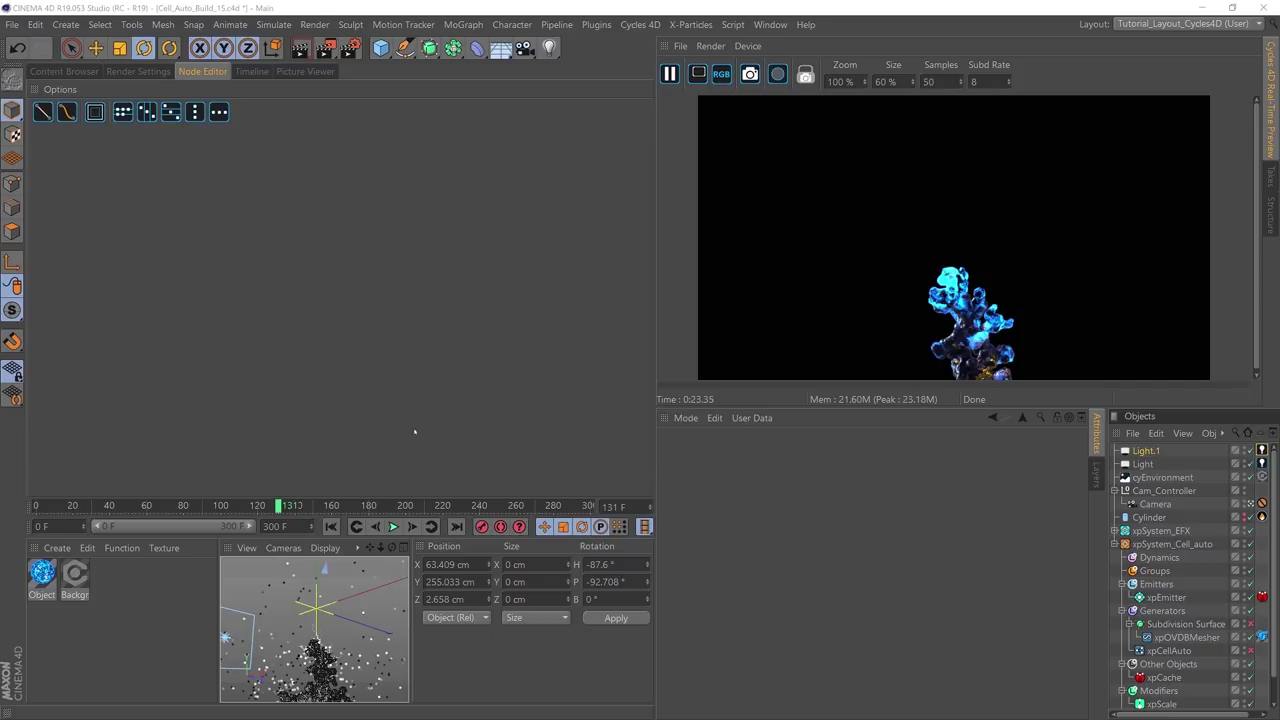
Step: Disable the xpSystem_Cell_auto system, collapse it and Cam_Controller in the object hierarchy, and view the particles from the free view
click(1115, 544)
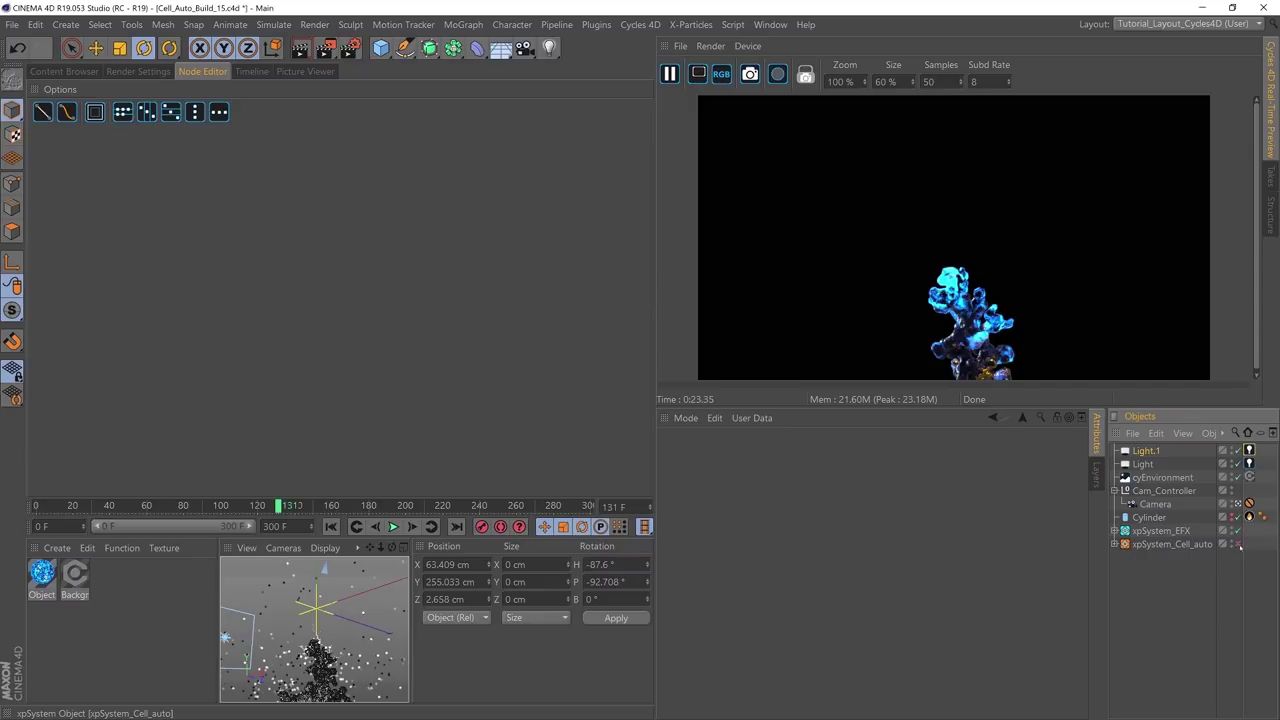
click(1238, 544)
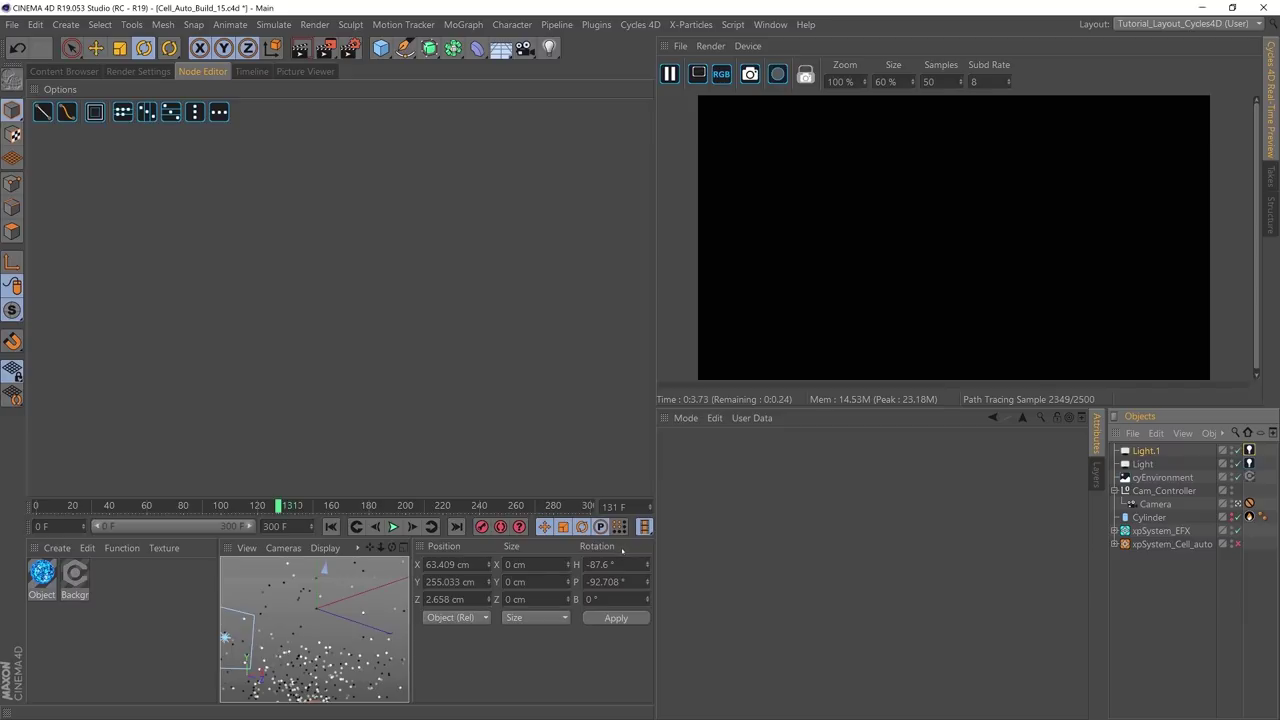
click(1114, 491)
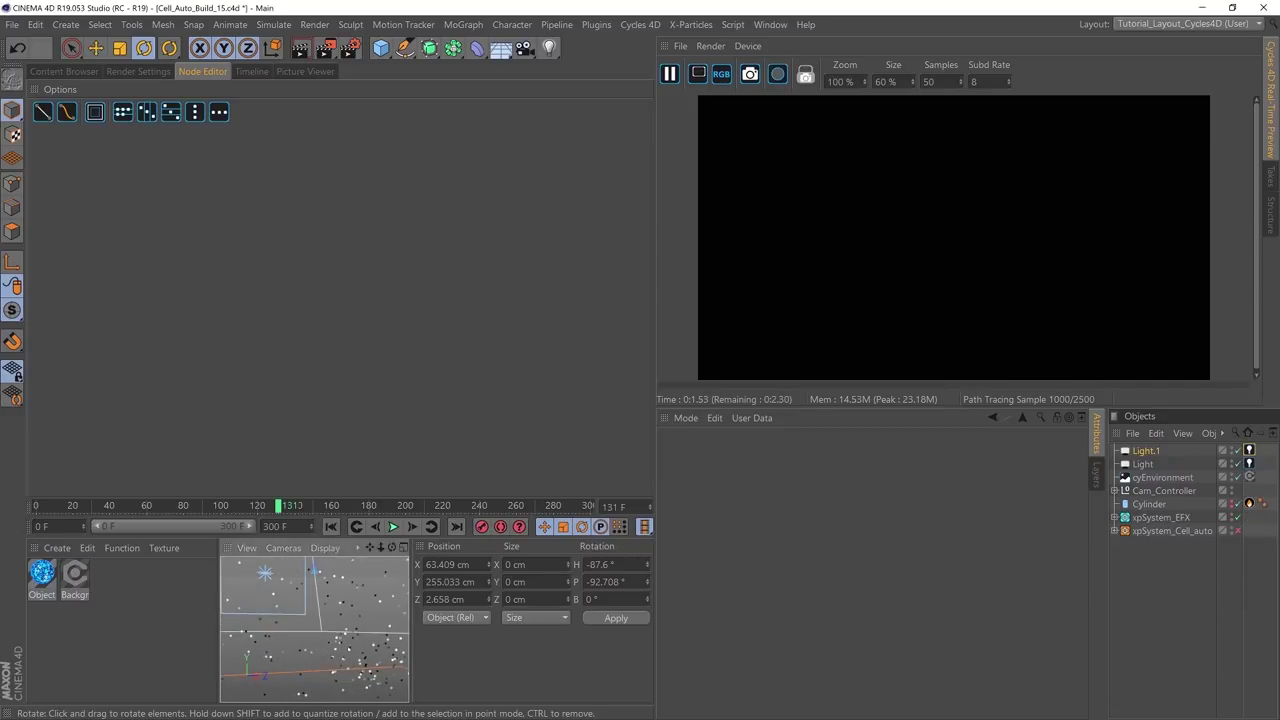
drag(391, 547, 391, 547)
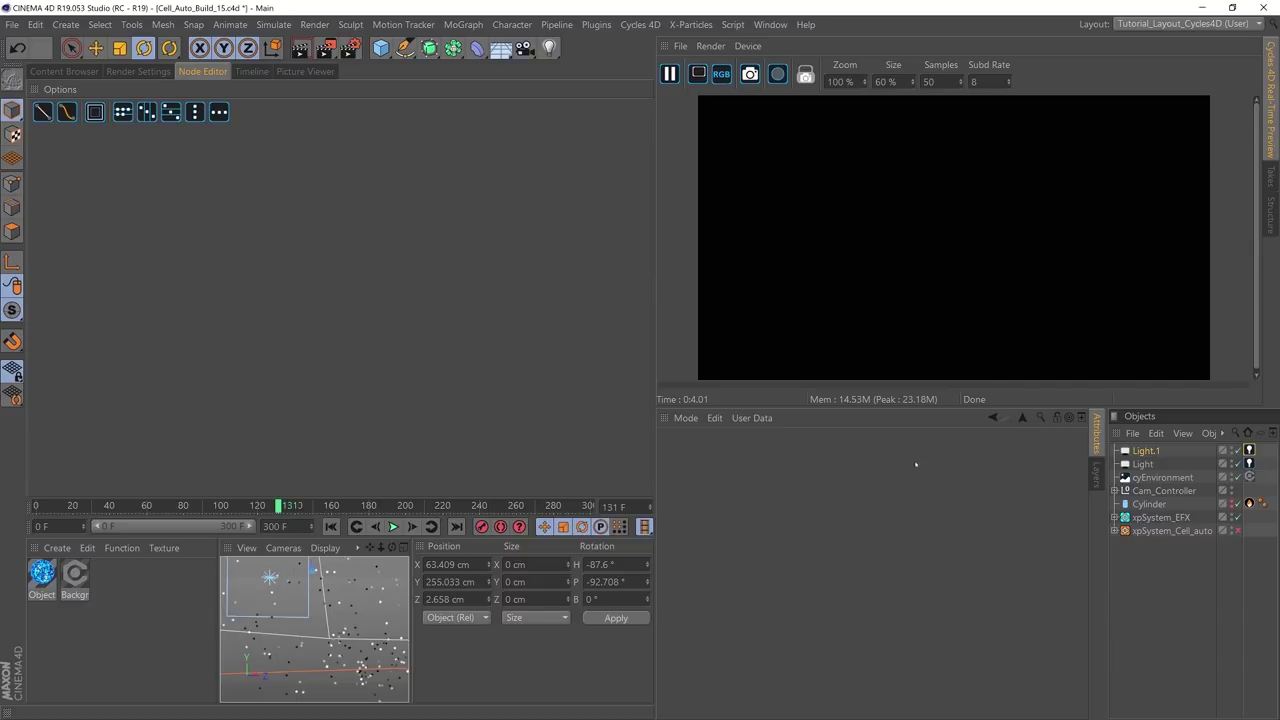
Step: Create a Cycles 4D Emission surface material and spread its Emission and Output nodes apart
click(57, 548)
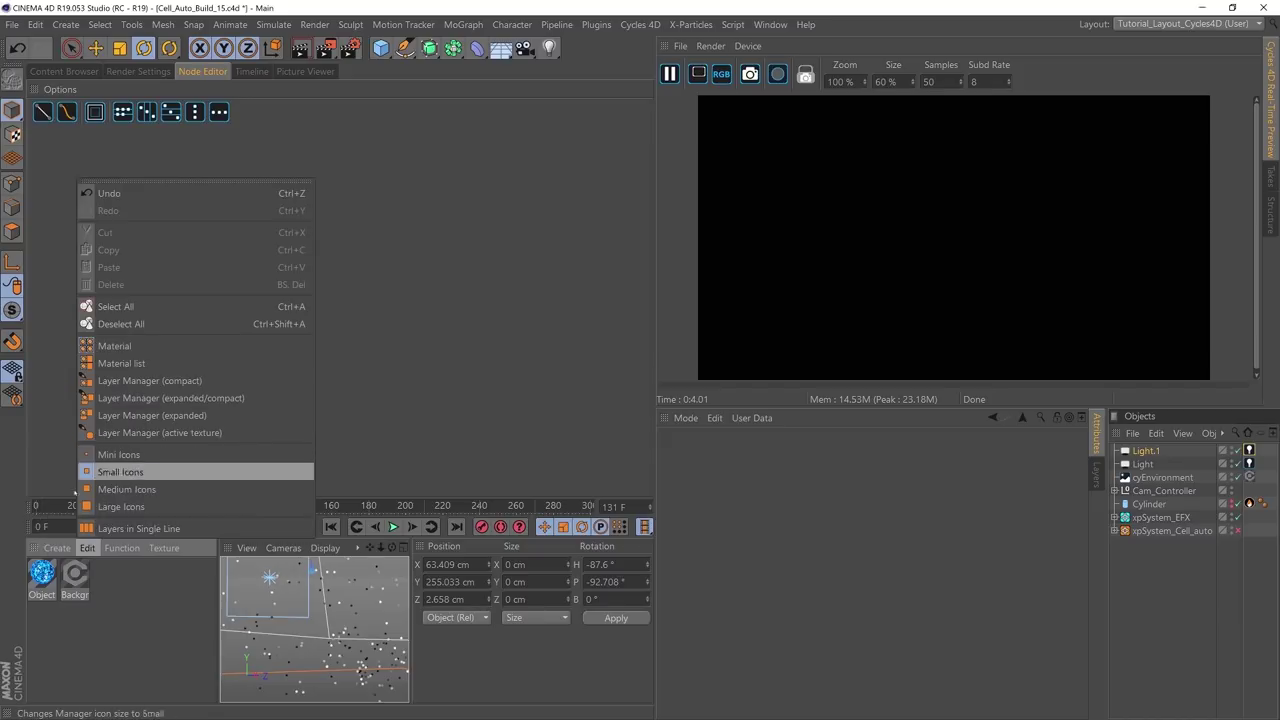
mouse_move(99, 433)
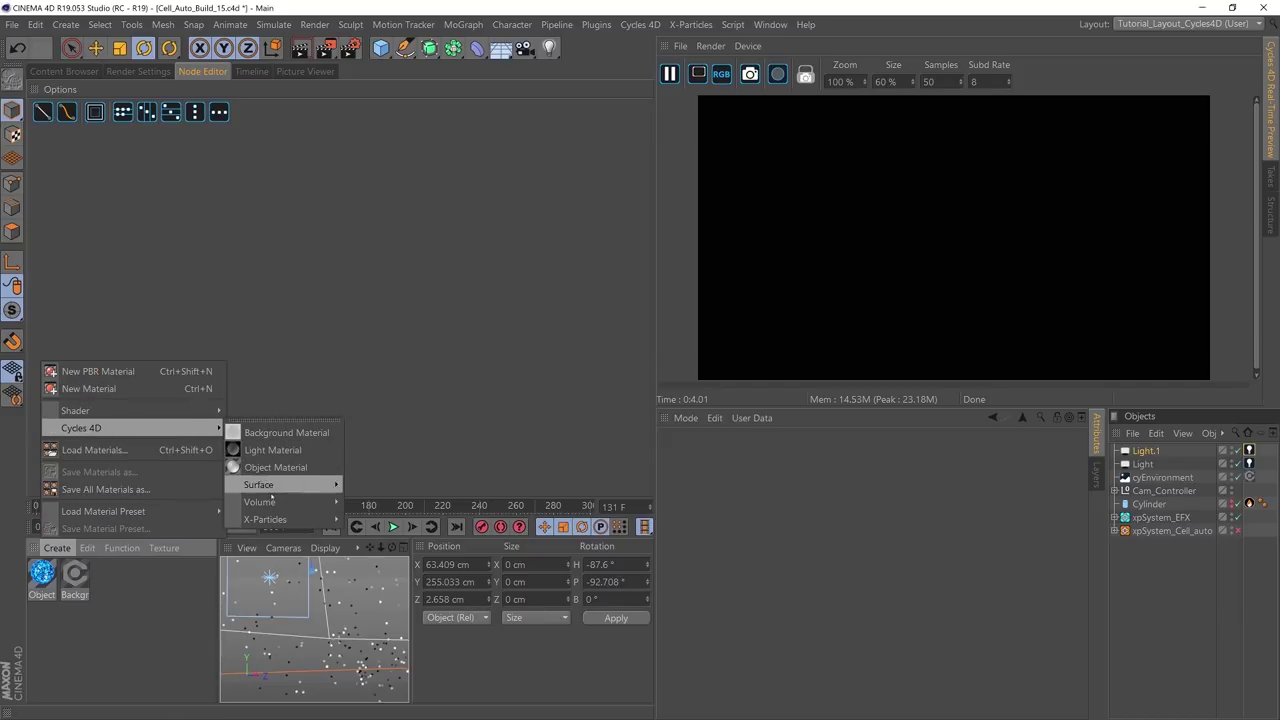
mouse_move(290, 485)
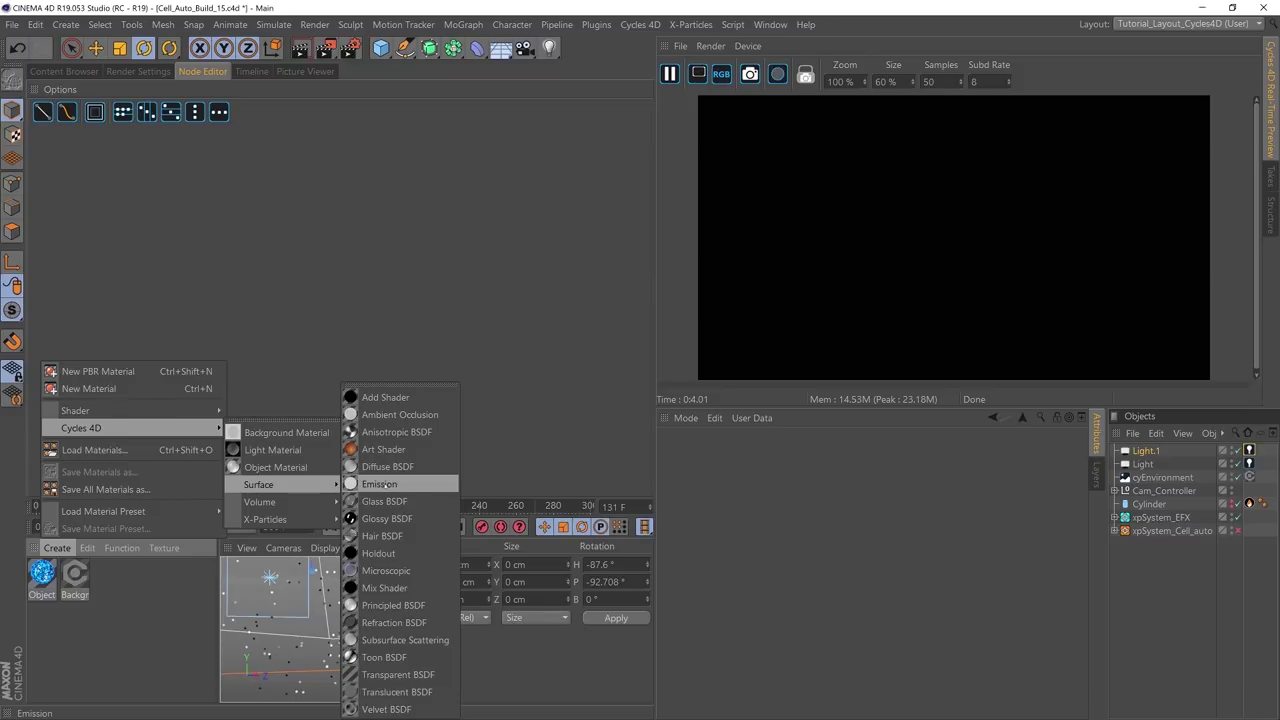
click(378, 484)
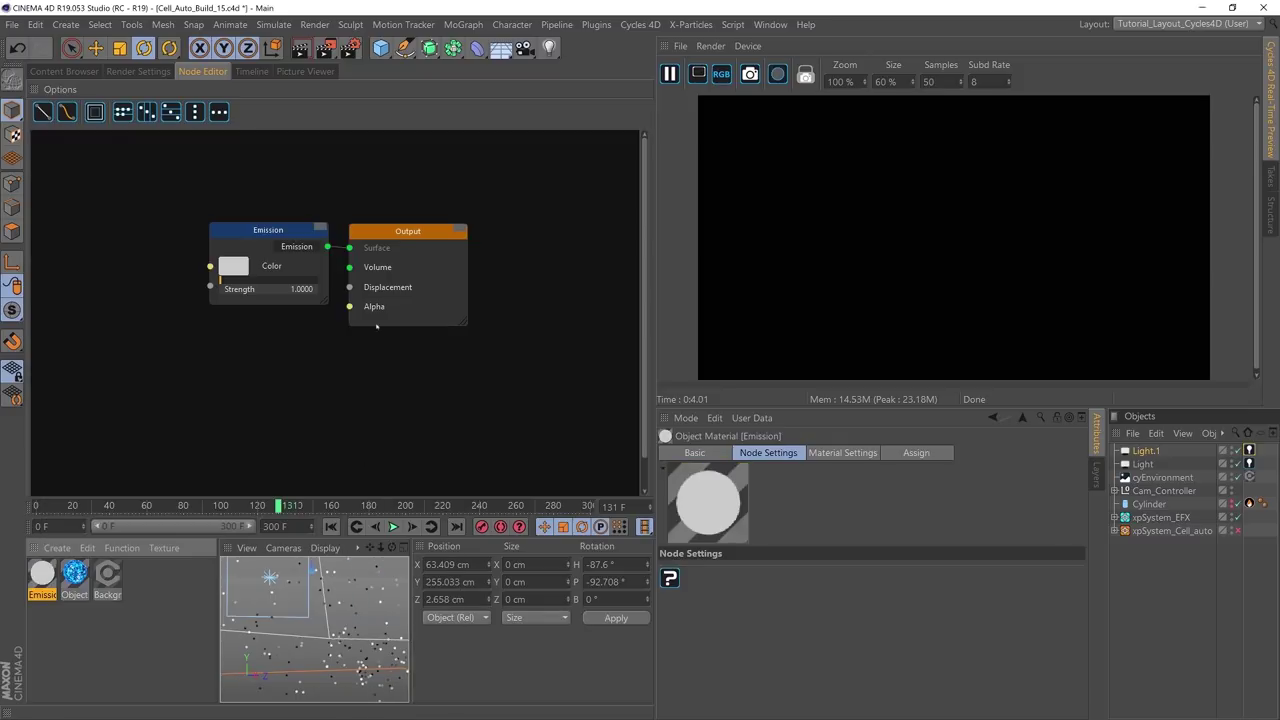
drag(408, 231, 567, 248)
drag(268, 230, 306, 271)
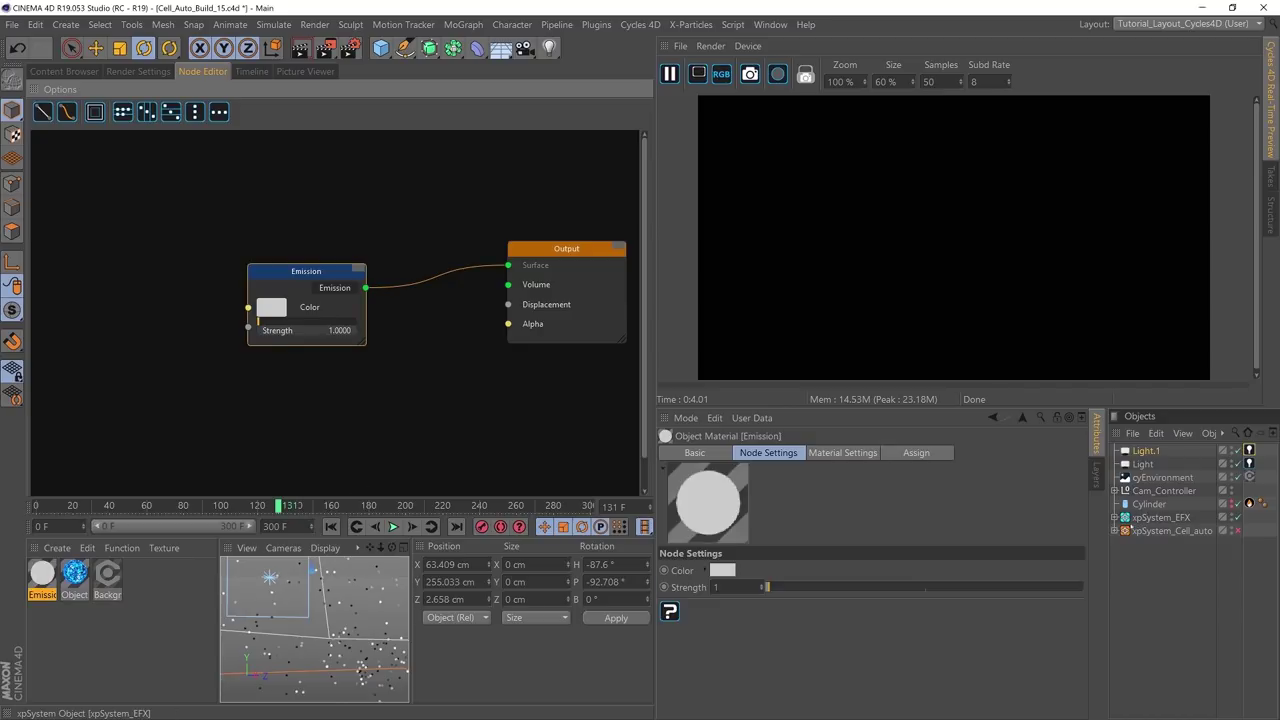
Step: Expand the xpSystem_EFX hierarchy and apply the Emission material to its xpEmitter
click(1114, 518)
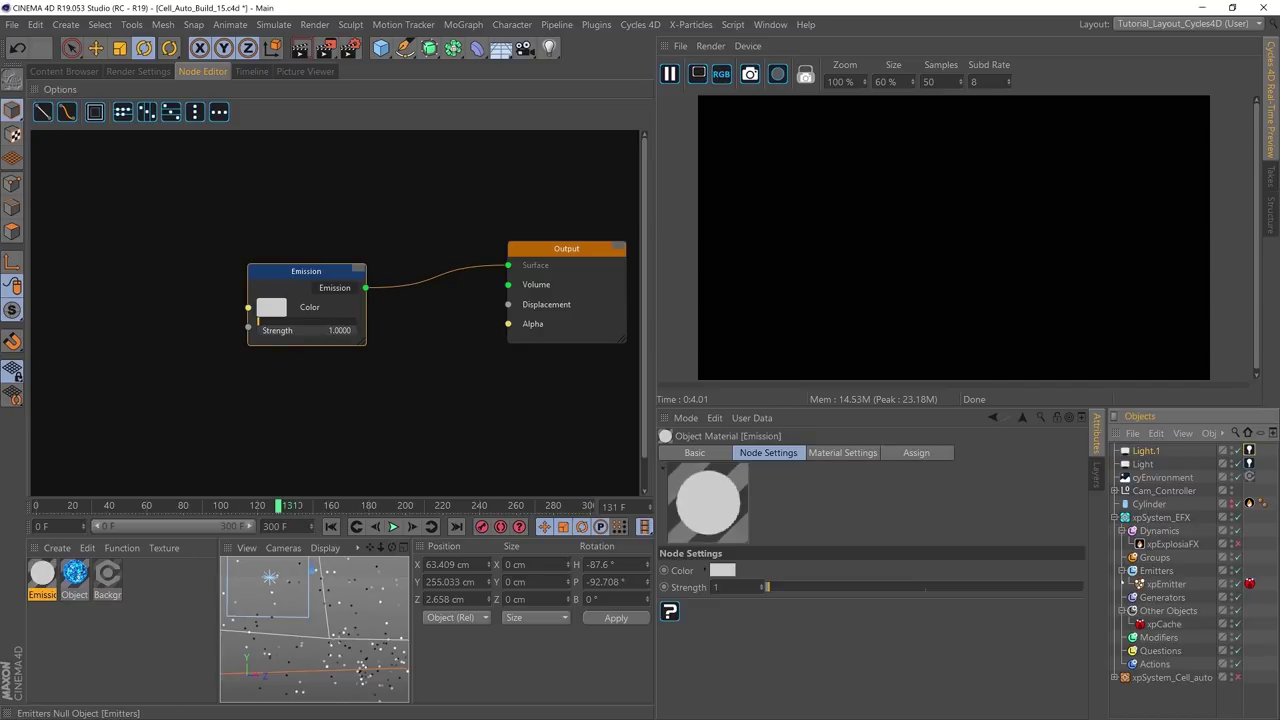
click(43, 572)
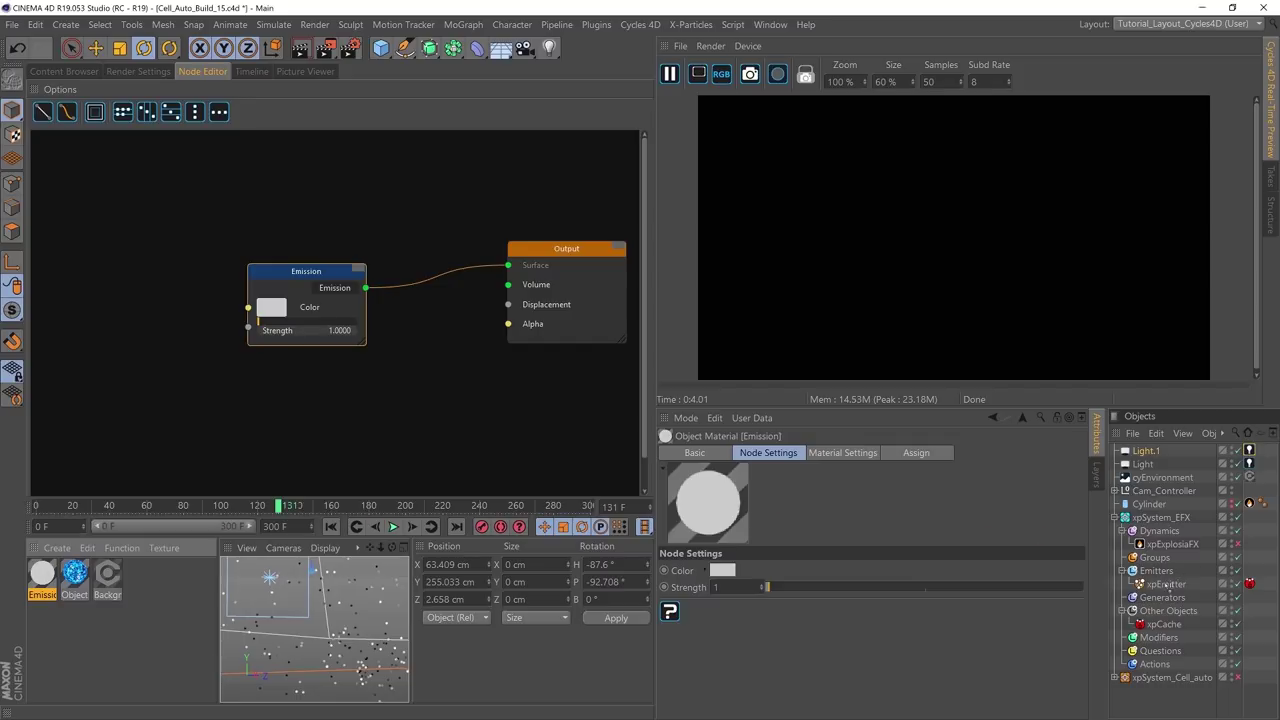
drag(1166, 587, 1167, 585)
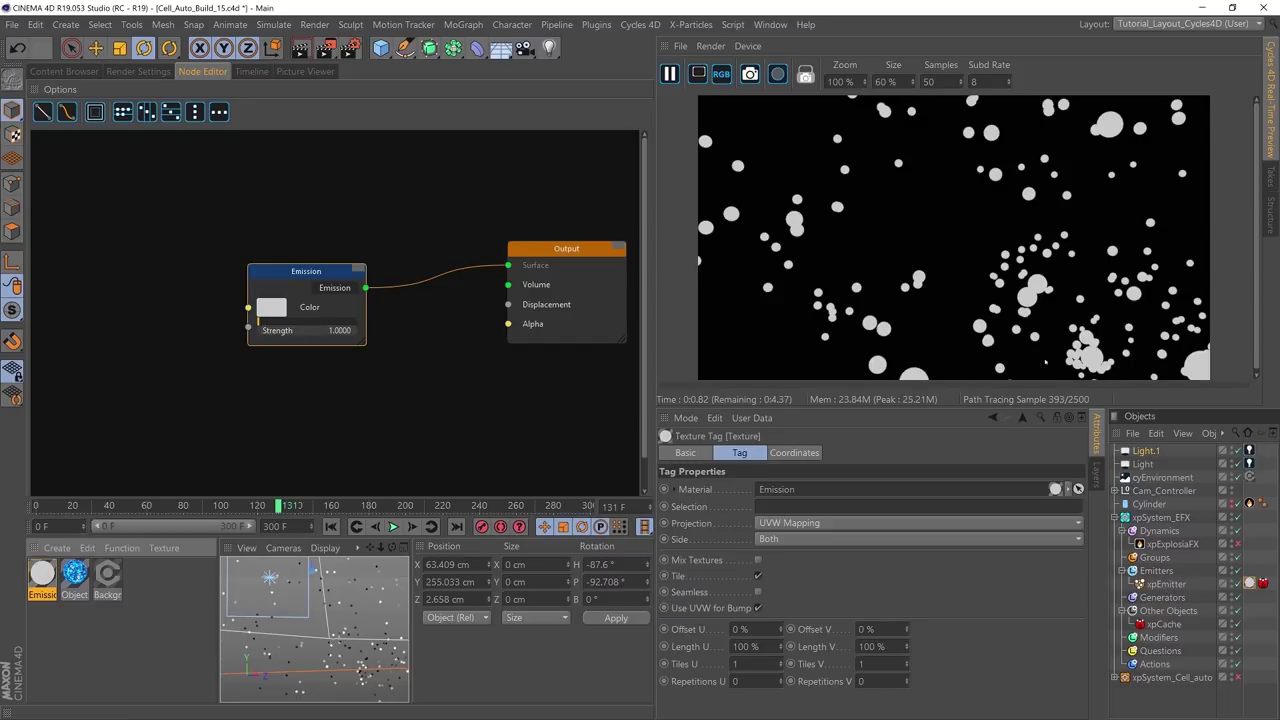
Step: Play the particle animation from the start to check the rendered particles, then replay it and stop at frame 52 with the Emission material open
click(331, 526)
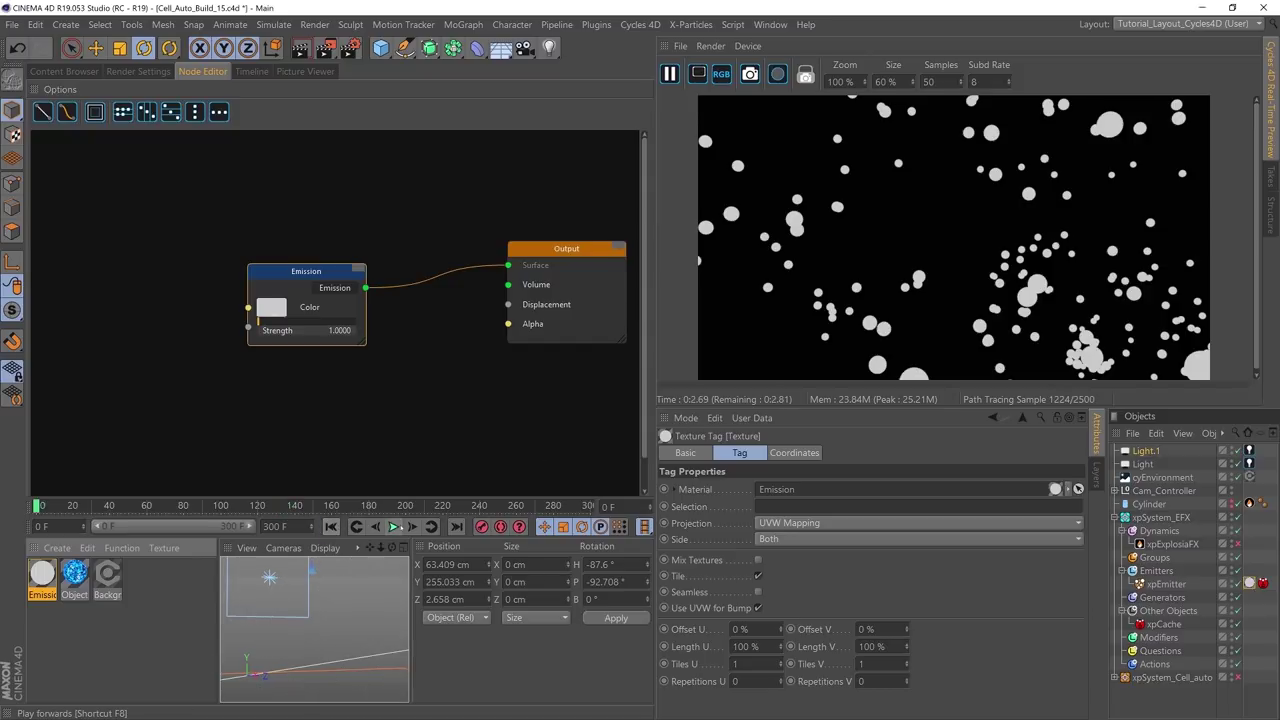
click(392, 526)
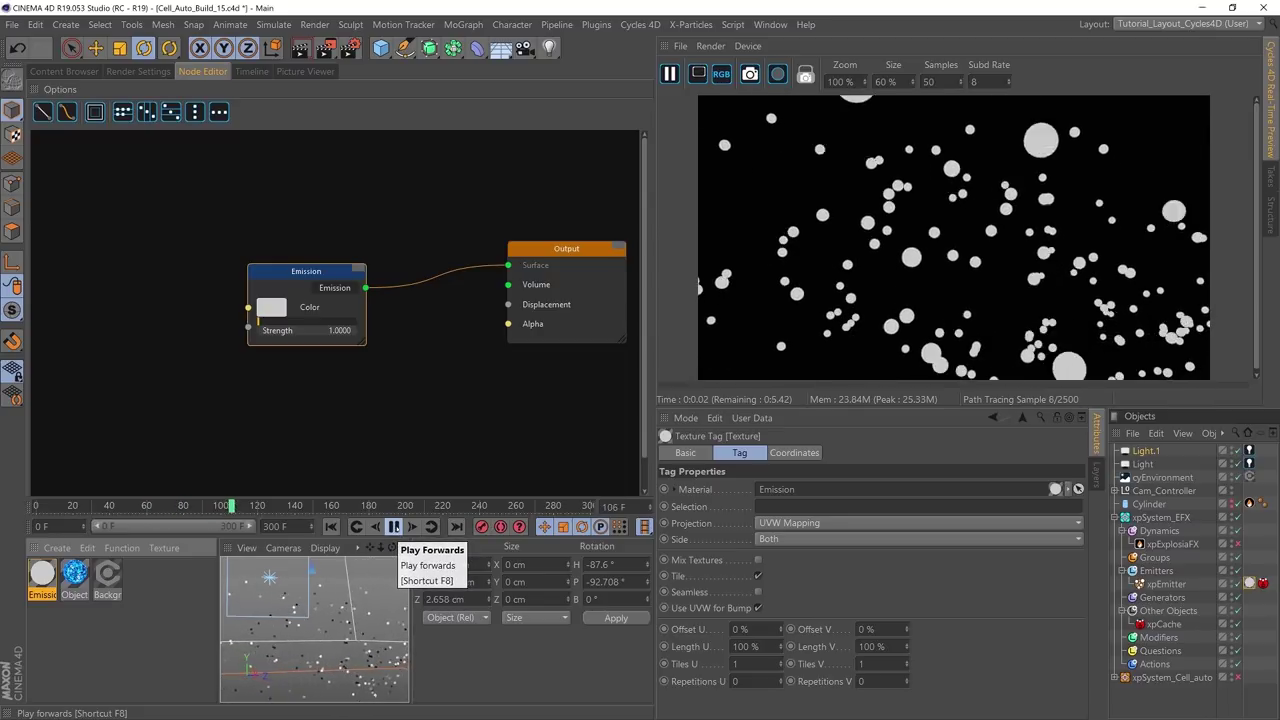
click(392, 526)
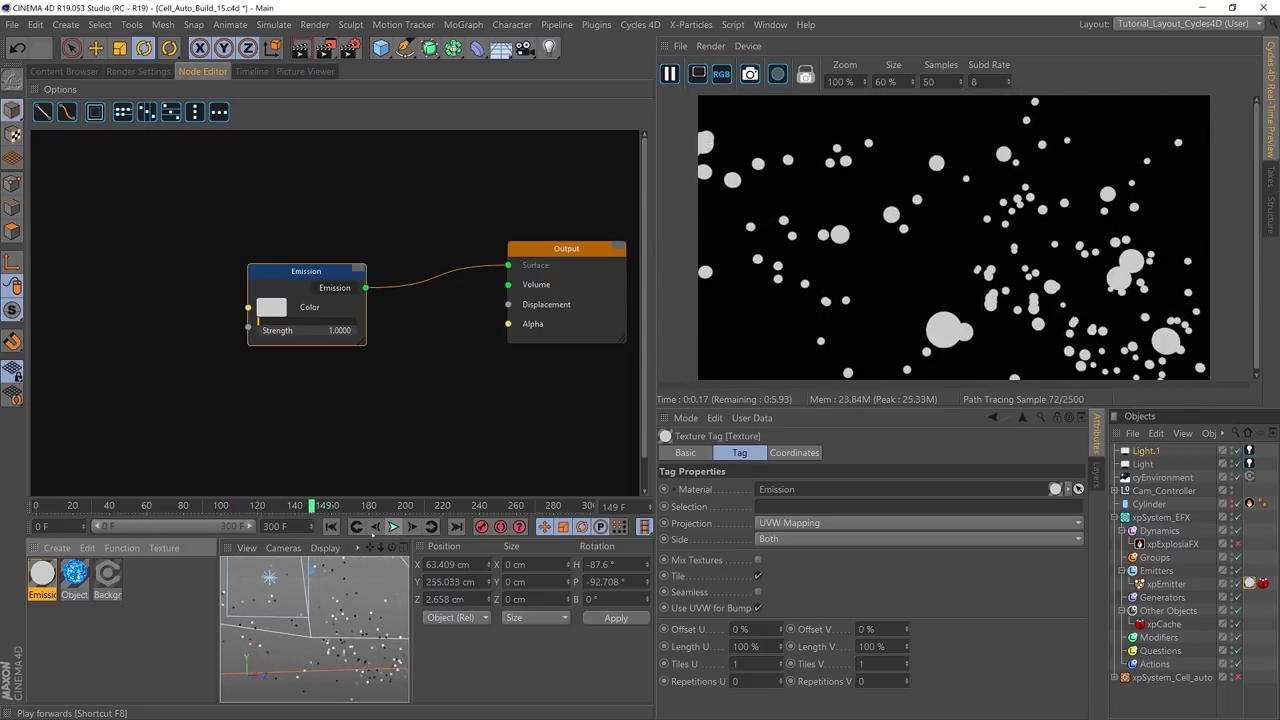
click(356, 526)
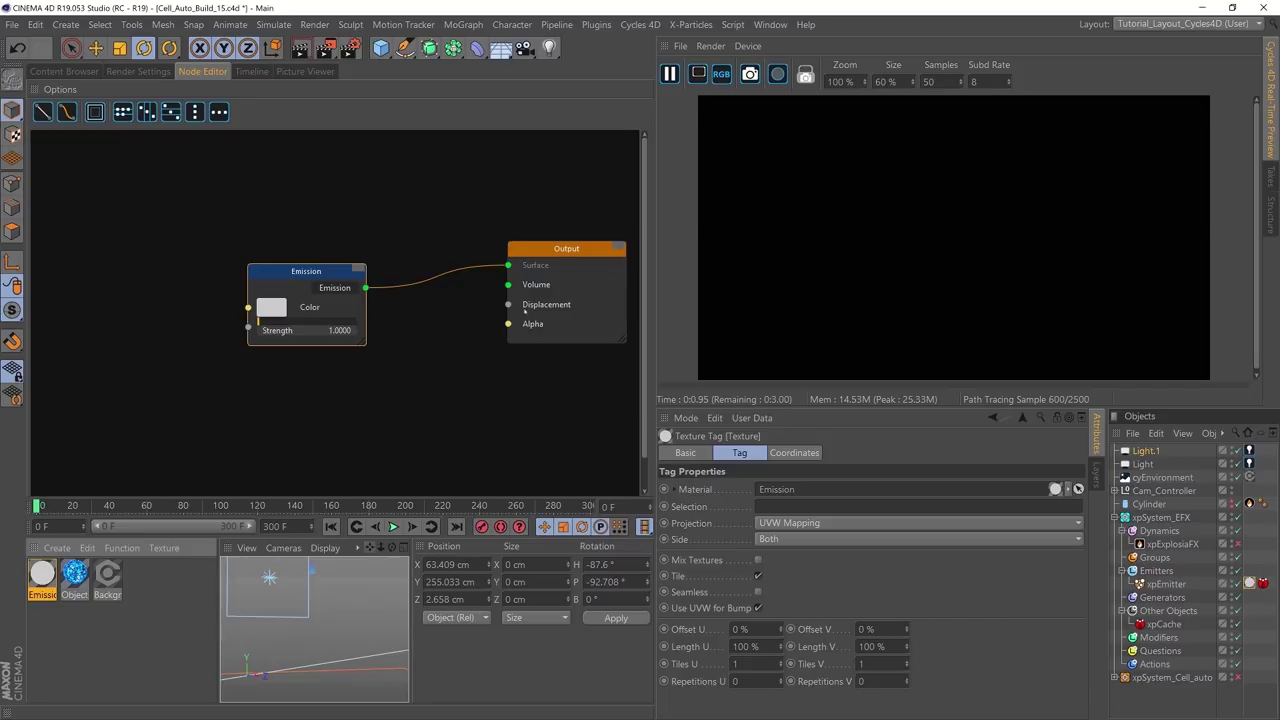
click(42, 575)
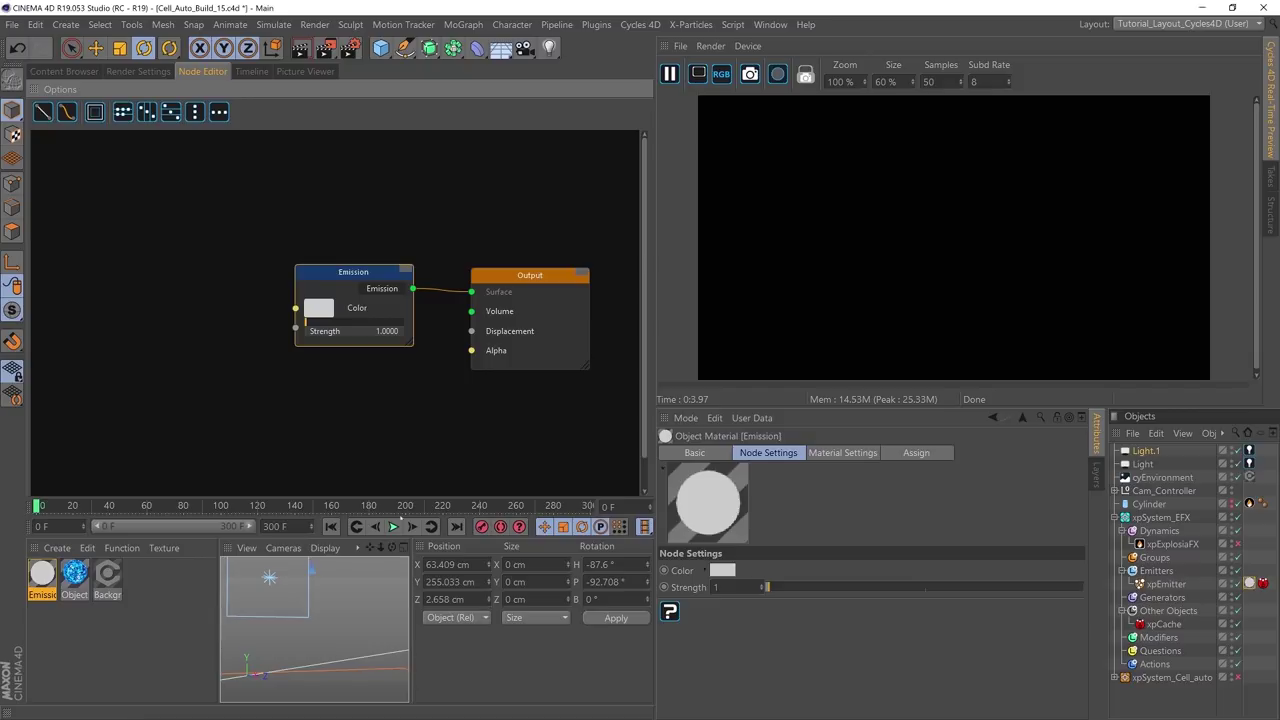
click(393, 526)
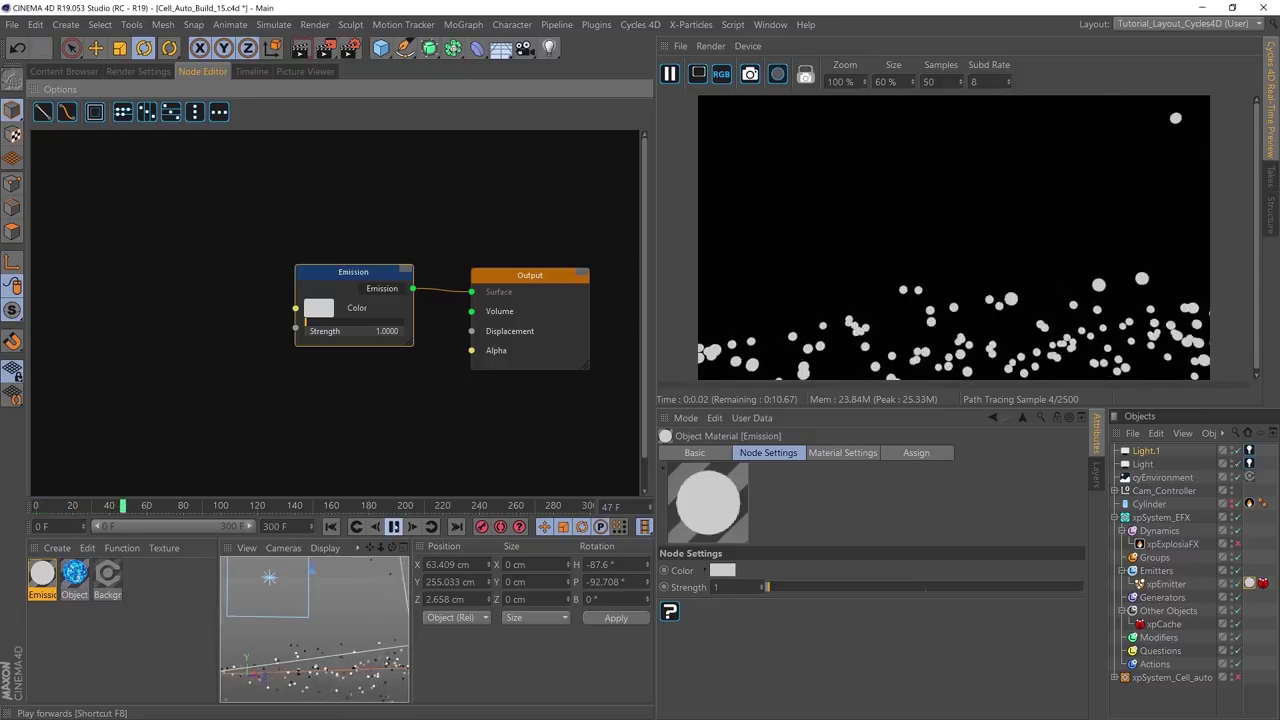
click(393, 526)
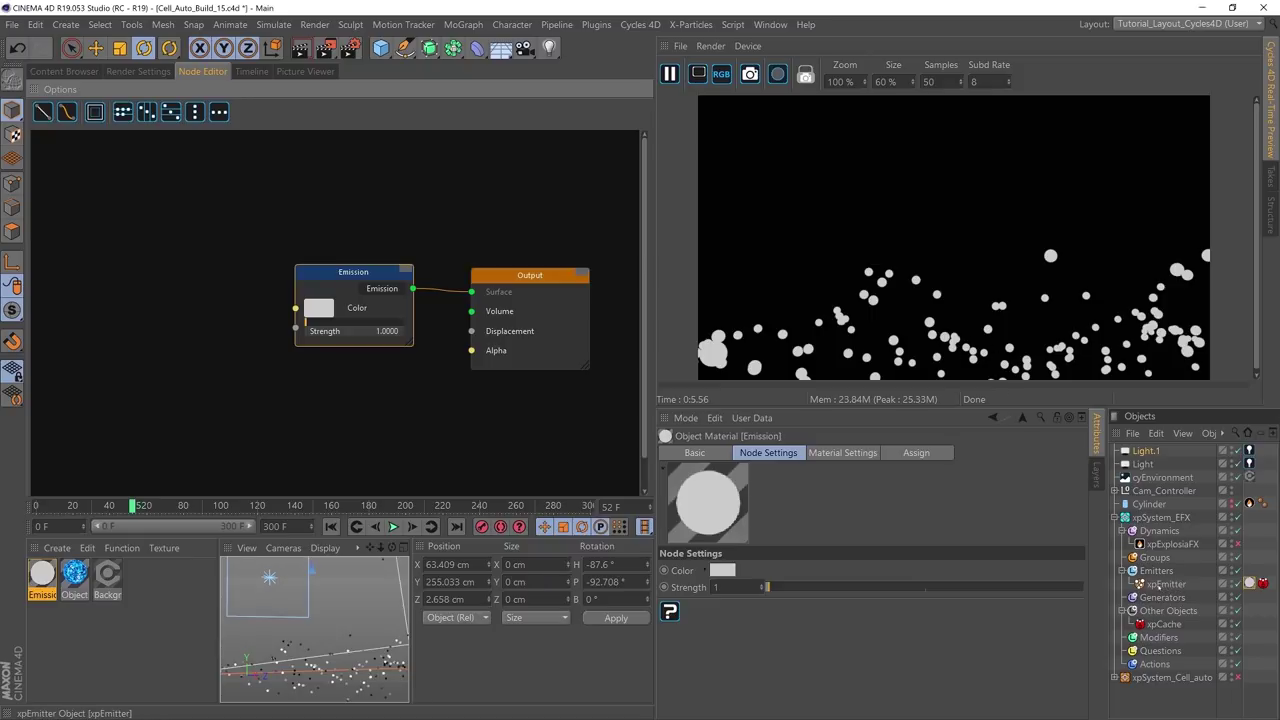
Step: Add a Cycles 4D cyInstance tag to xpEmitter and set its size multiplier to 59% and size variation to 45%
click(1165, 584)
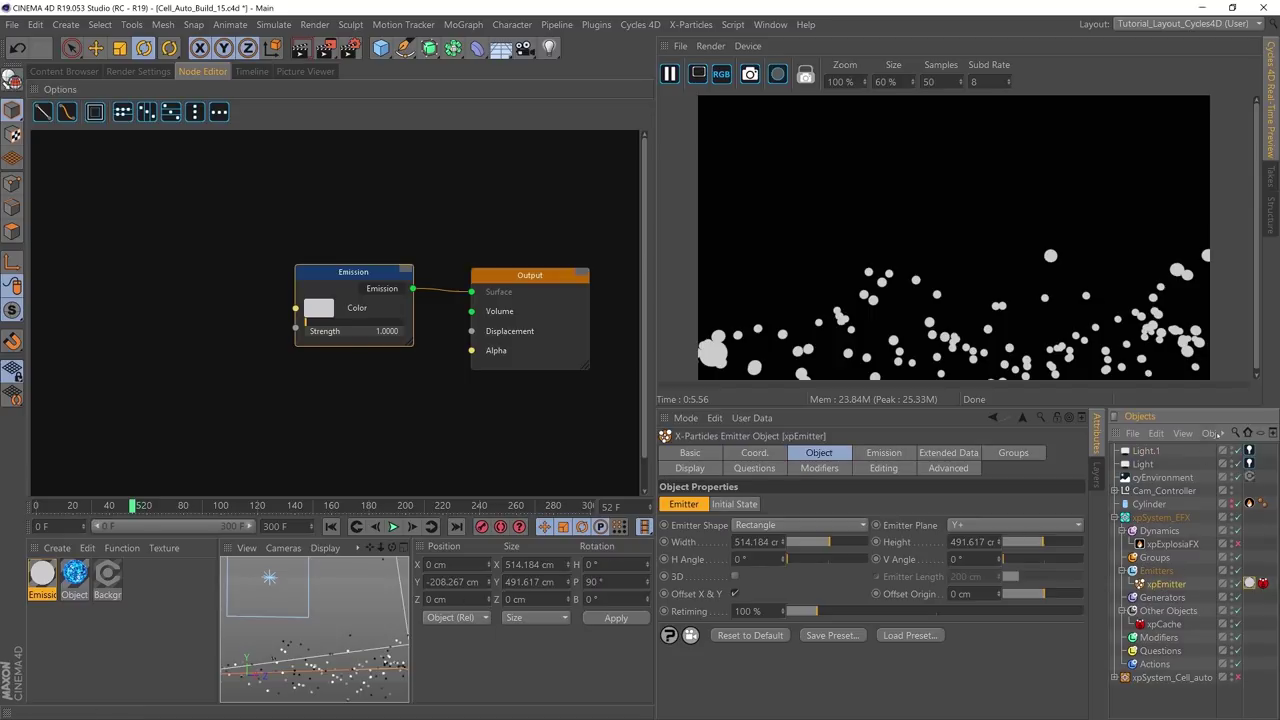
right_click(1221, 436)
mouse_move(1228, 457)
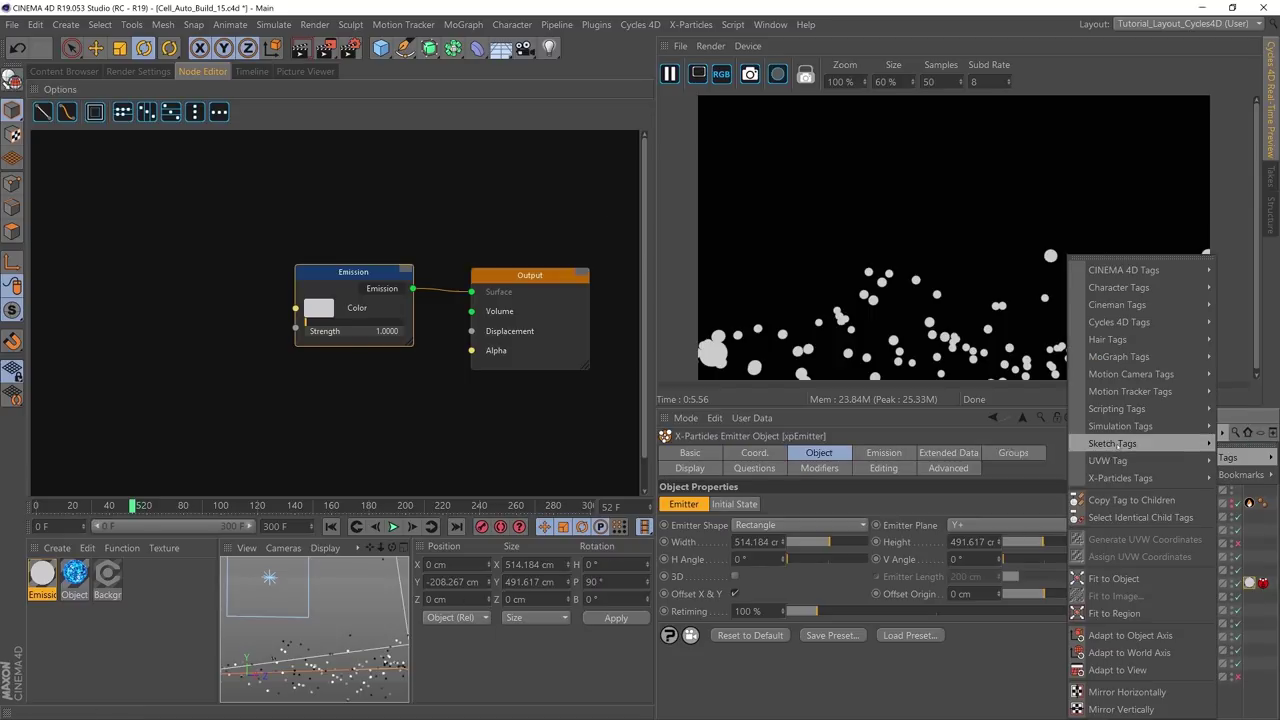
mouse_move(1110, 322)
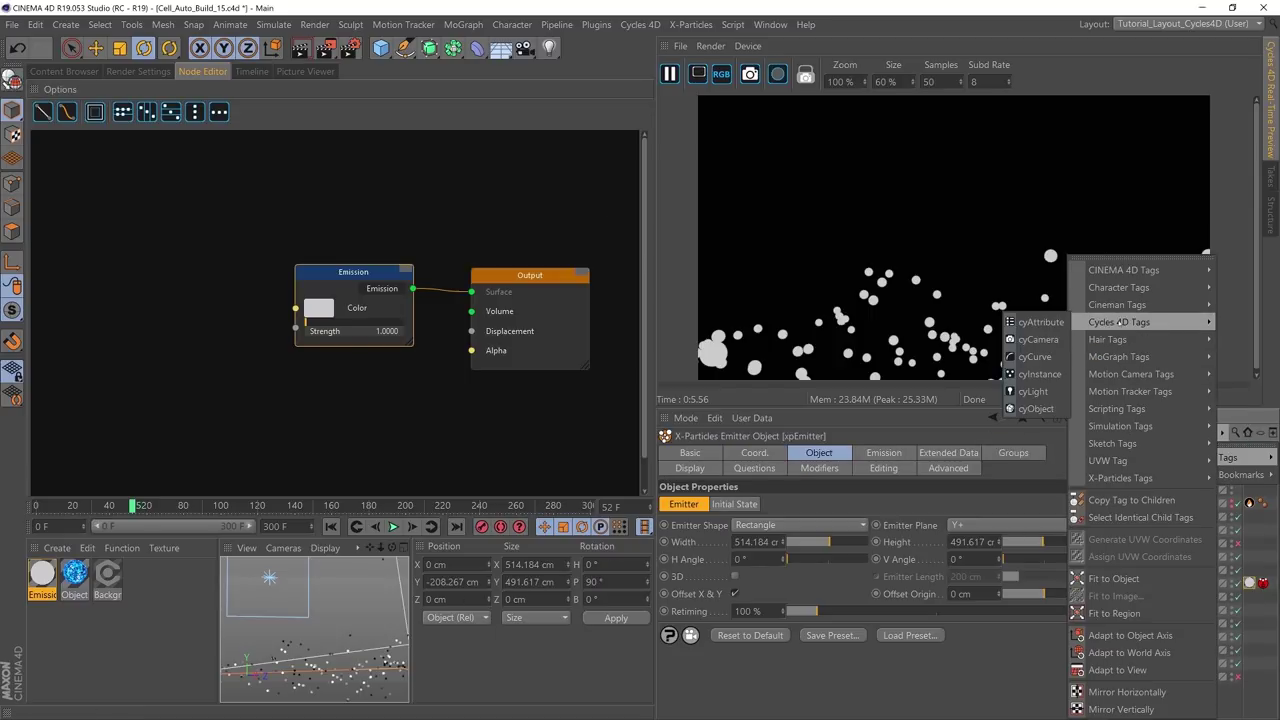
click(1038, 374)
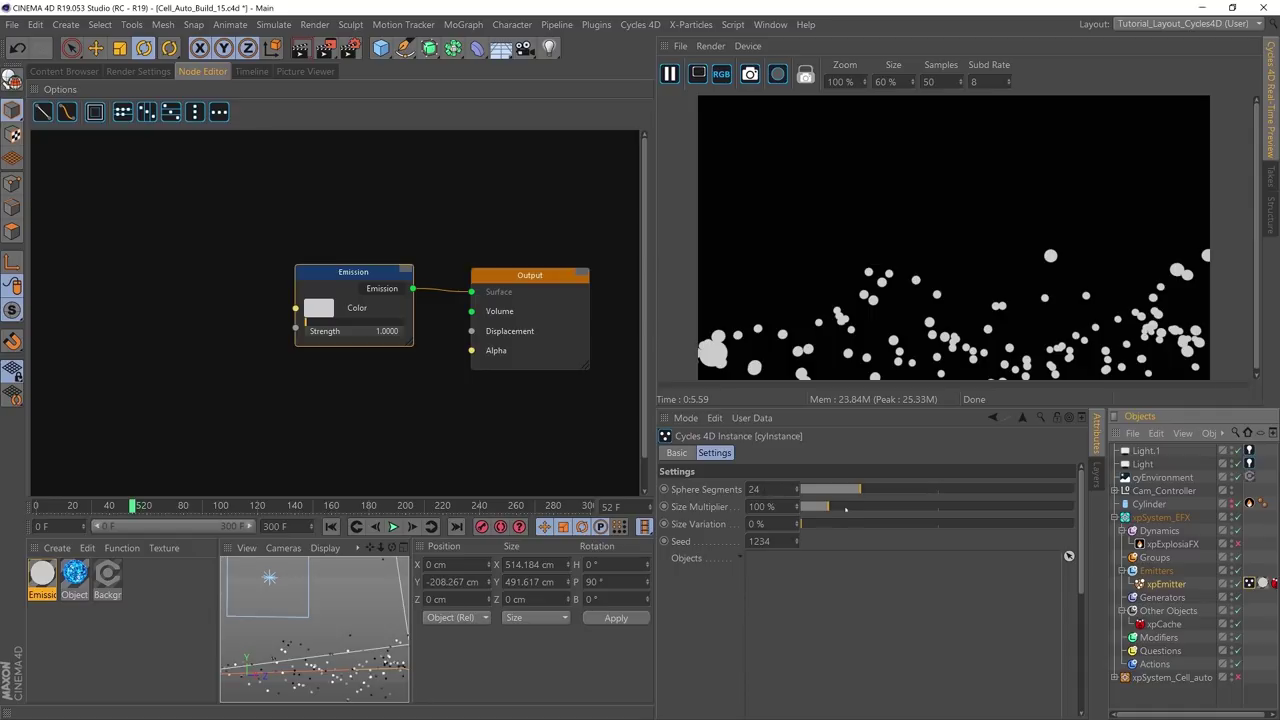
mouse_move(826, 507)
mouse_down()
mouse_move(810, 509)
mouse_move(814, 523)
mouse_up()
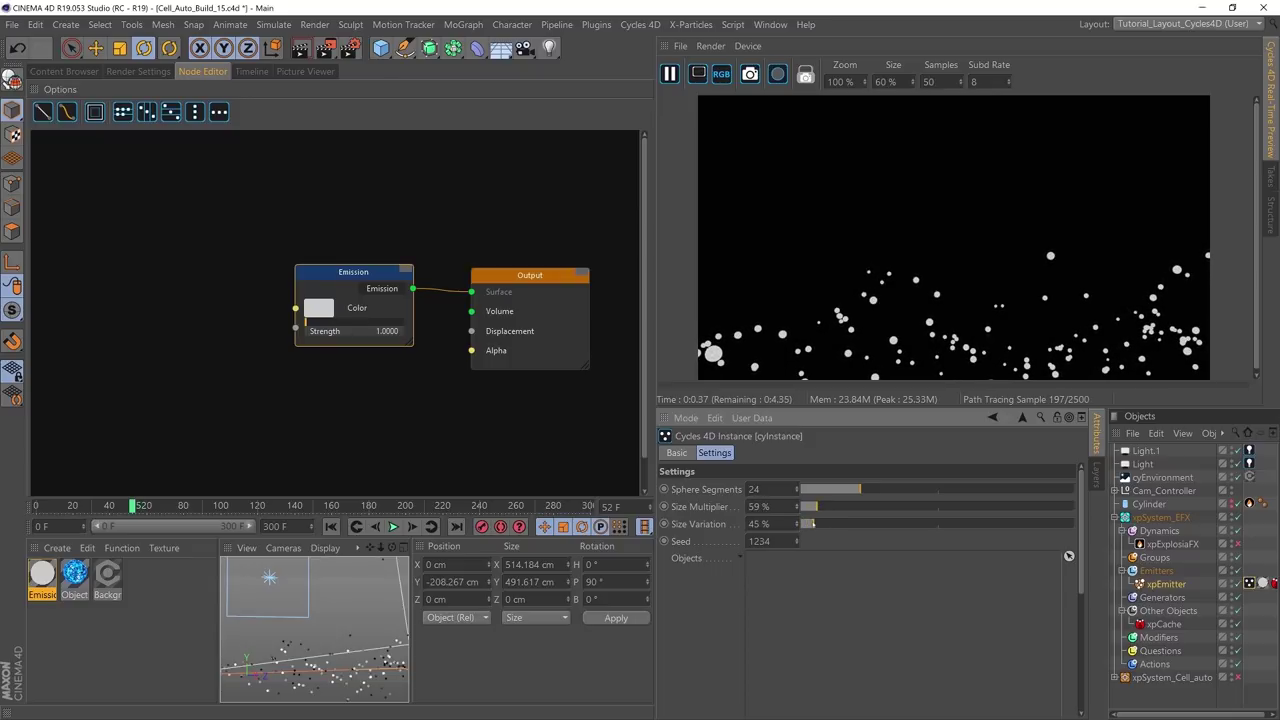
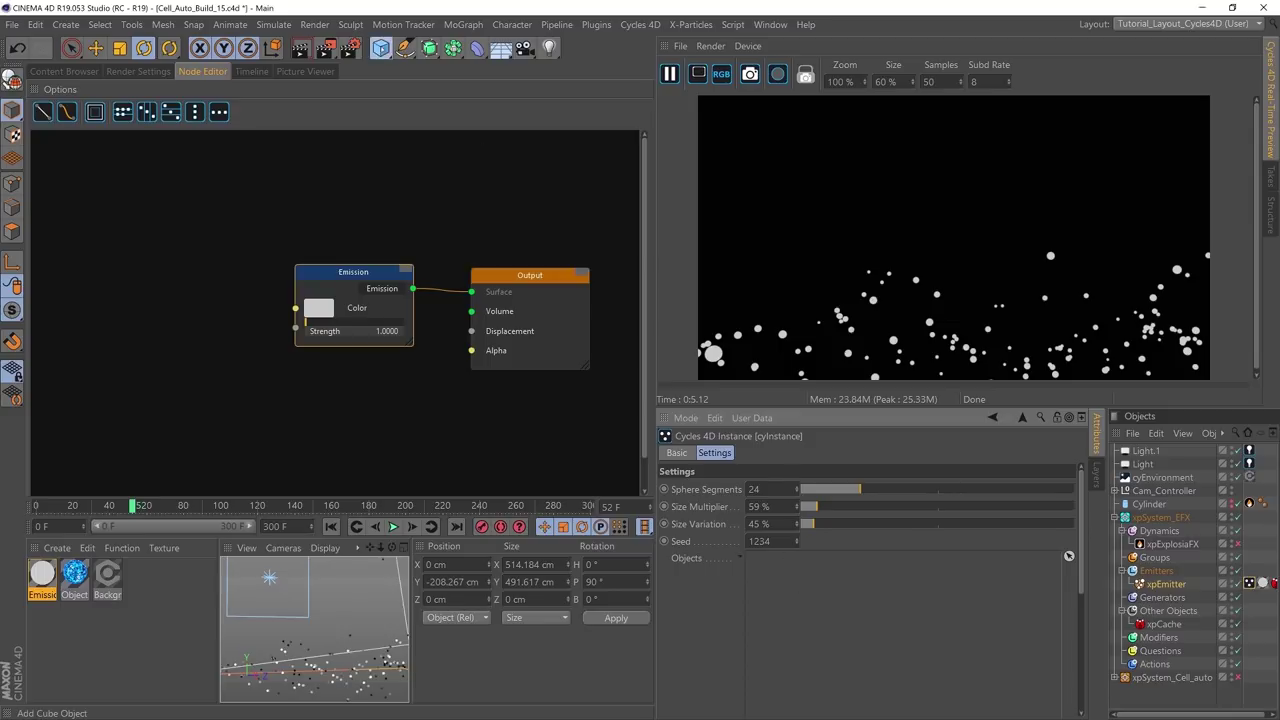
Step: Add a cube, apply the Emission material to it, and assign it to the Objects list of xpEmitter's cyInstance tag
click(380, 48)
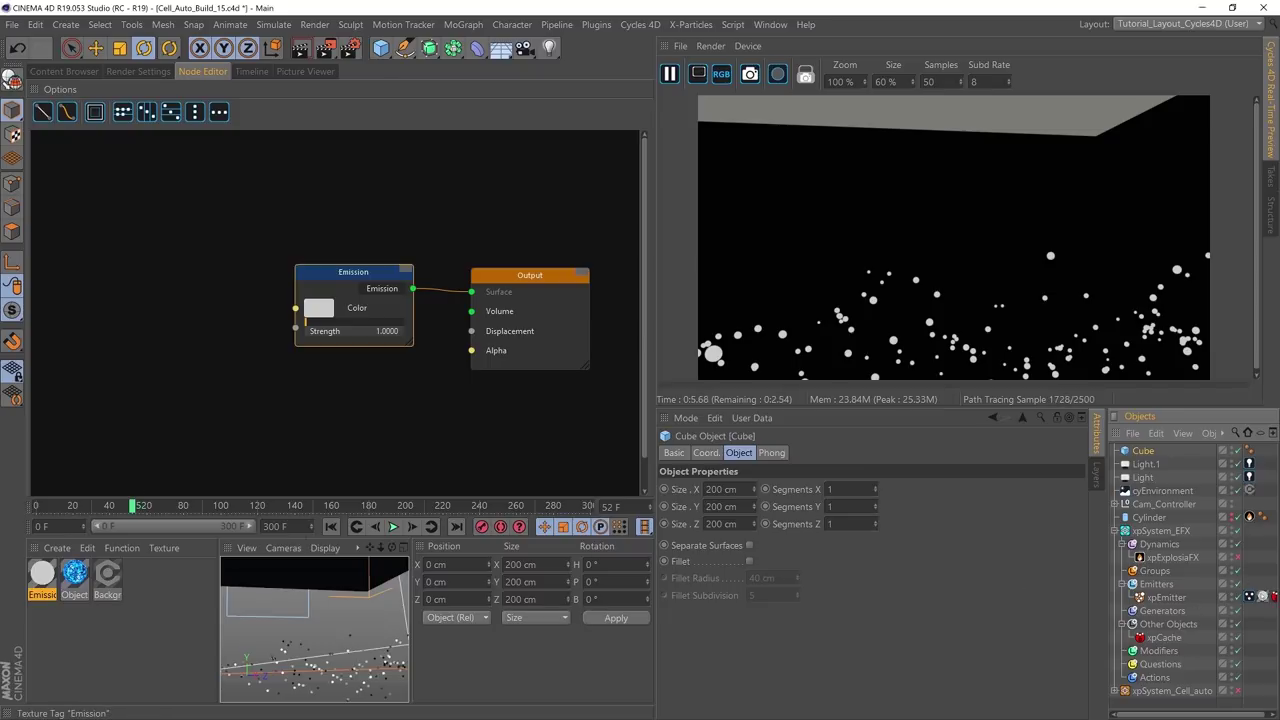
drag(1143, 452, 1144, 452)
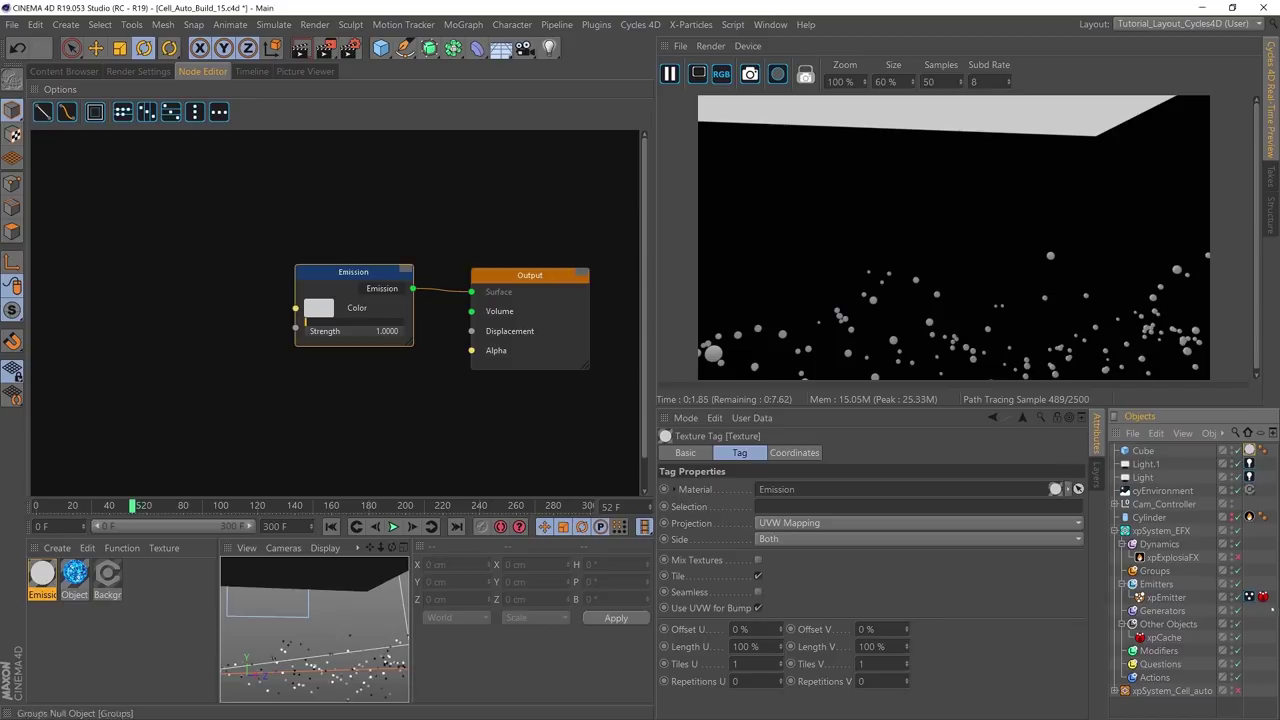
click(1249, 597)
drag(1143, 452, 791, 586)
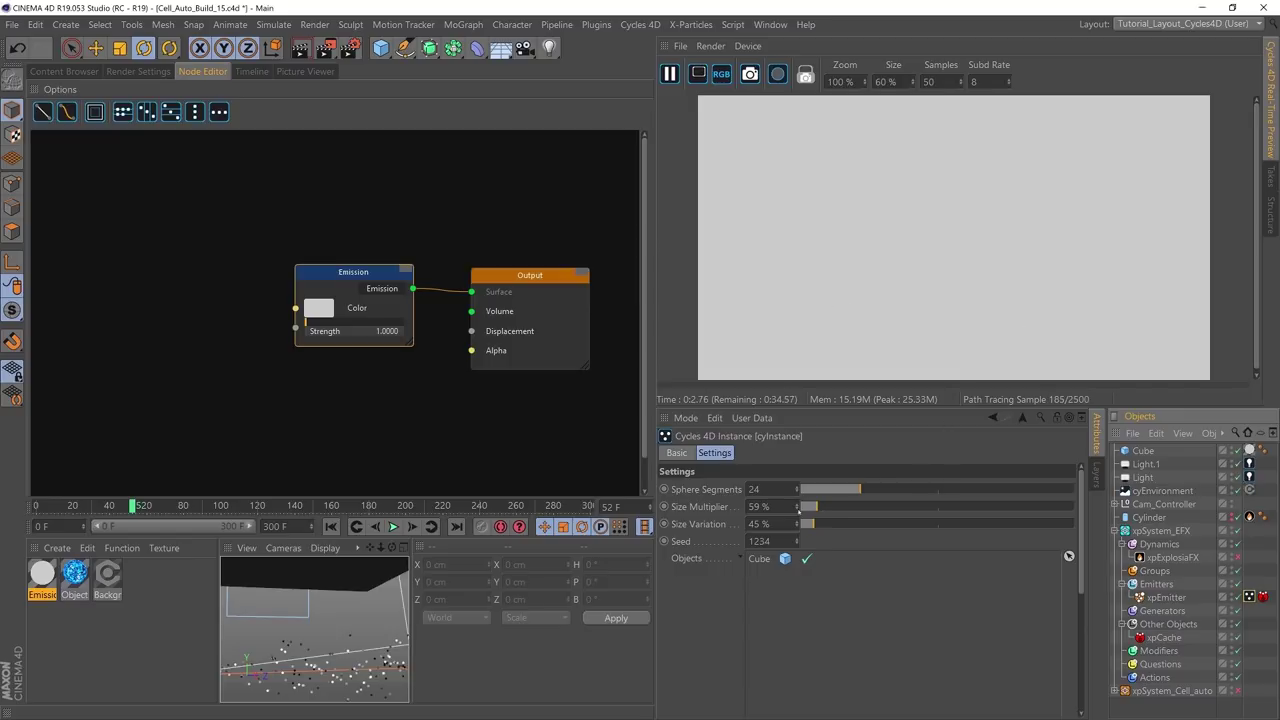
Step: Set the instanced cube's size to 5 cm in X, Y and Z
click(763, 558)
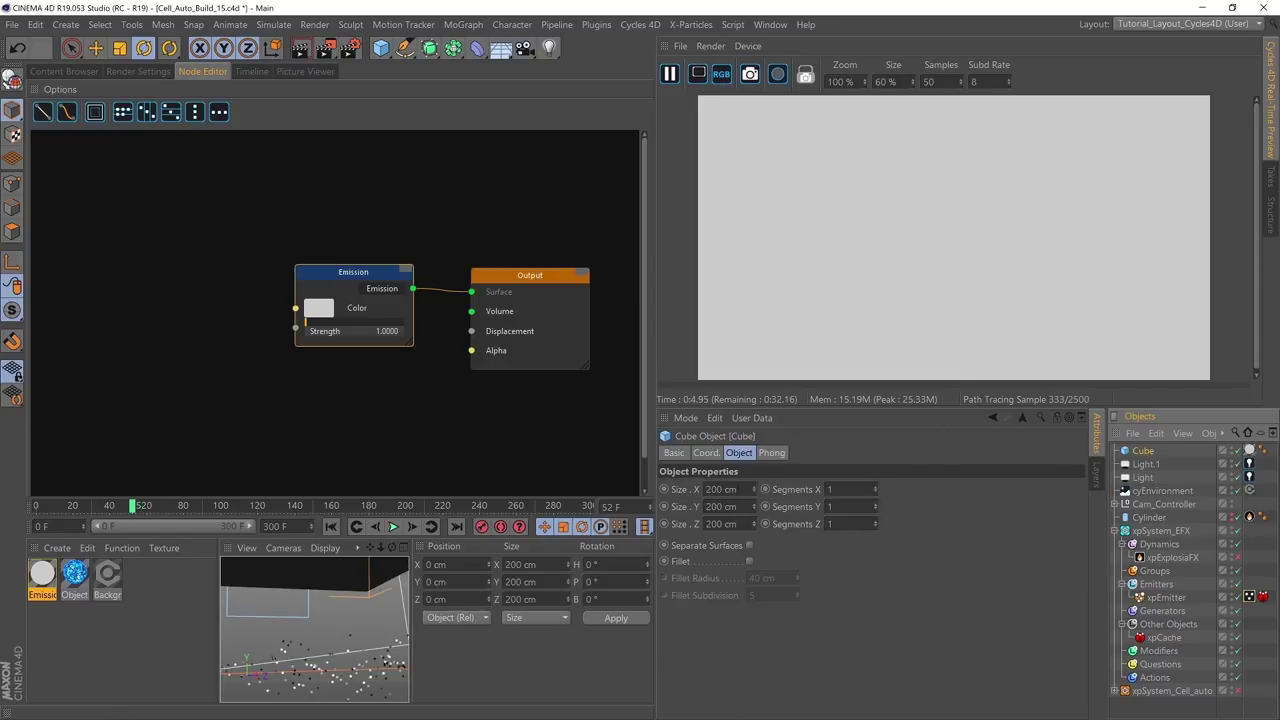
click(720, 489)
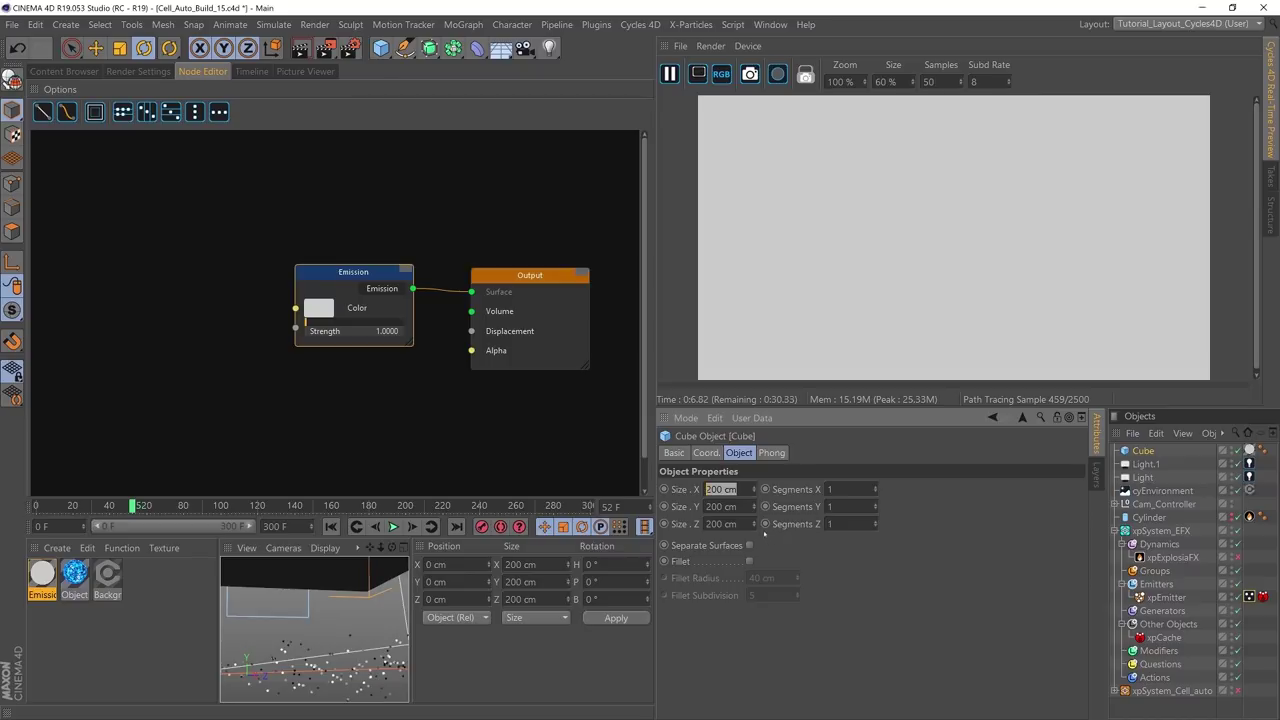
text(5)
key(Tab)
text(5)
key(Tab)
text(5)
key(Return)
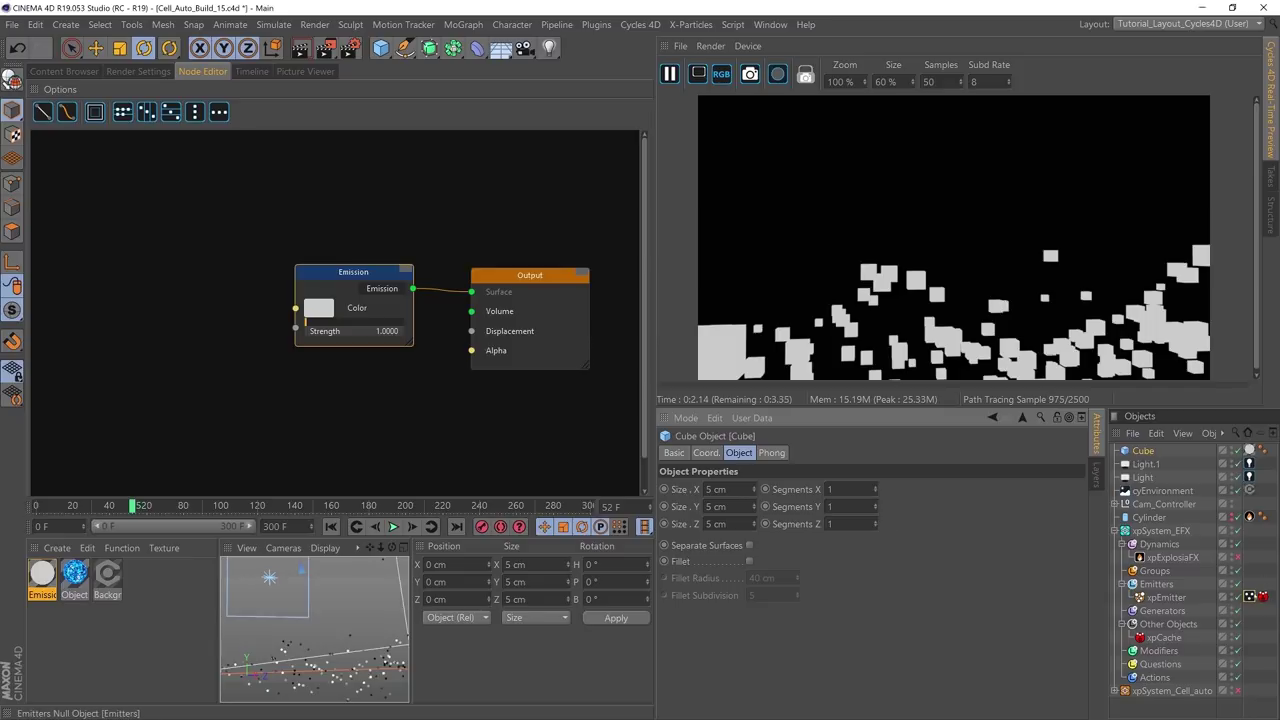
Step: Set the cyInstance size multiplier to 8% and size variation to 28%, and play the animation from the start to check the cubes
click(1249, 597)
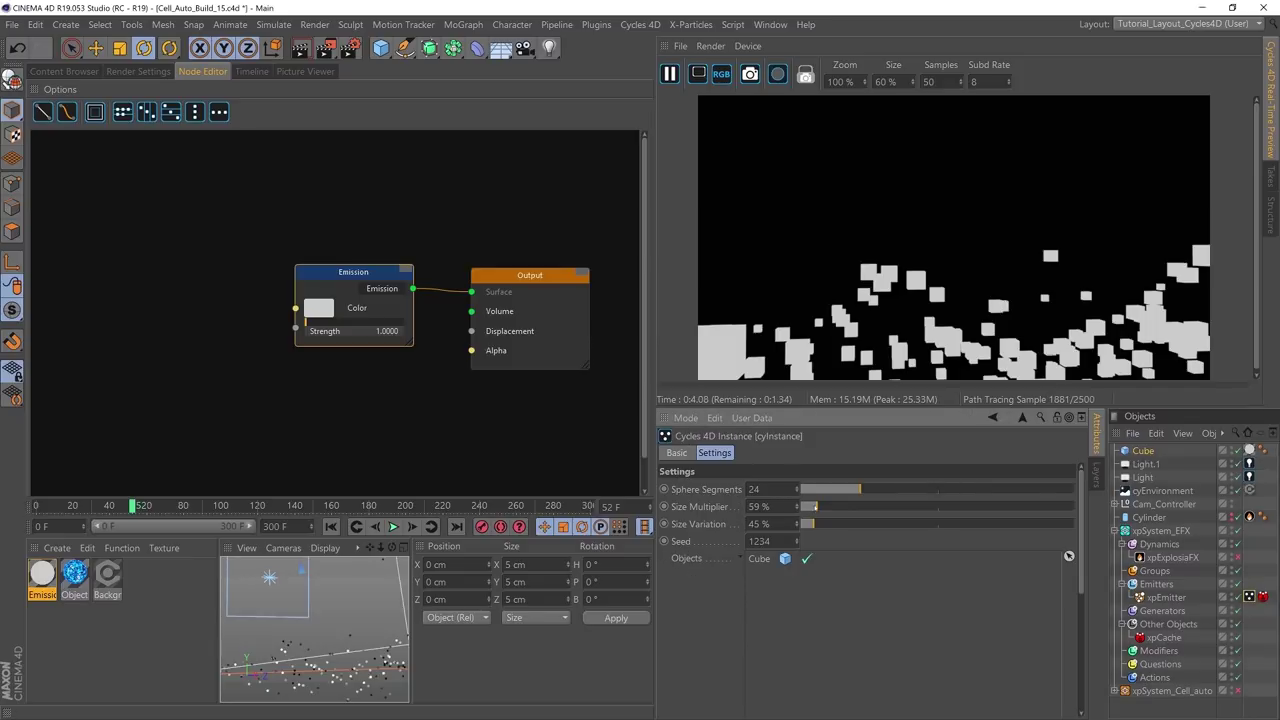
drag(816, 506, 802, 508)
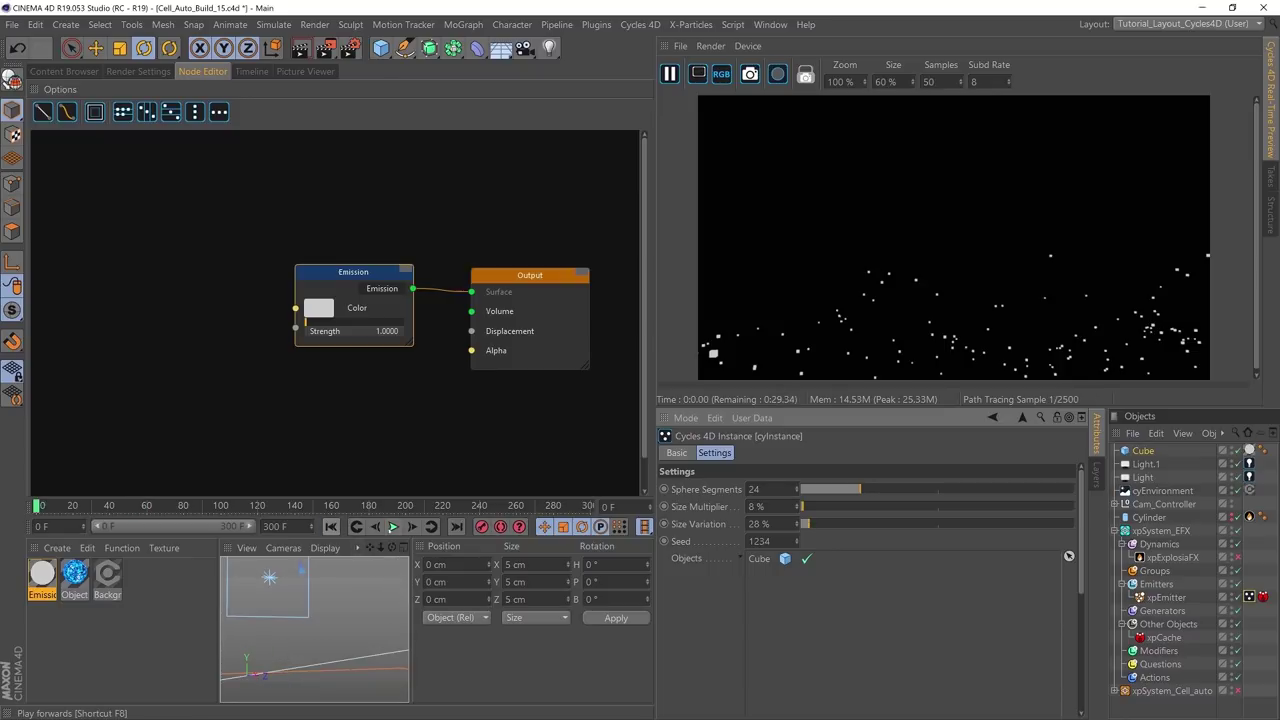
click(331, 527)
click(393, 527)
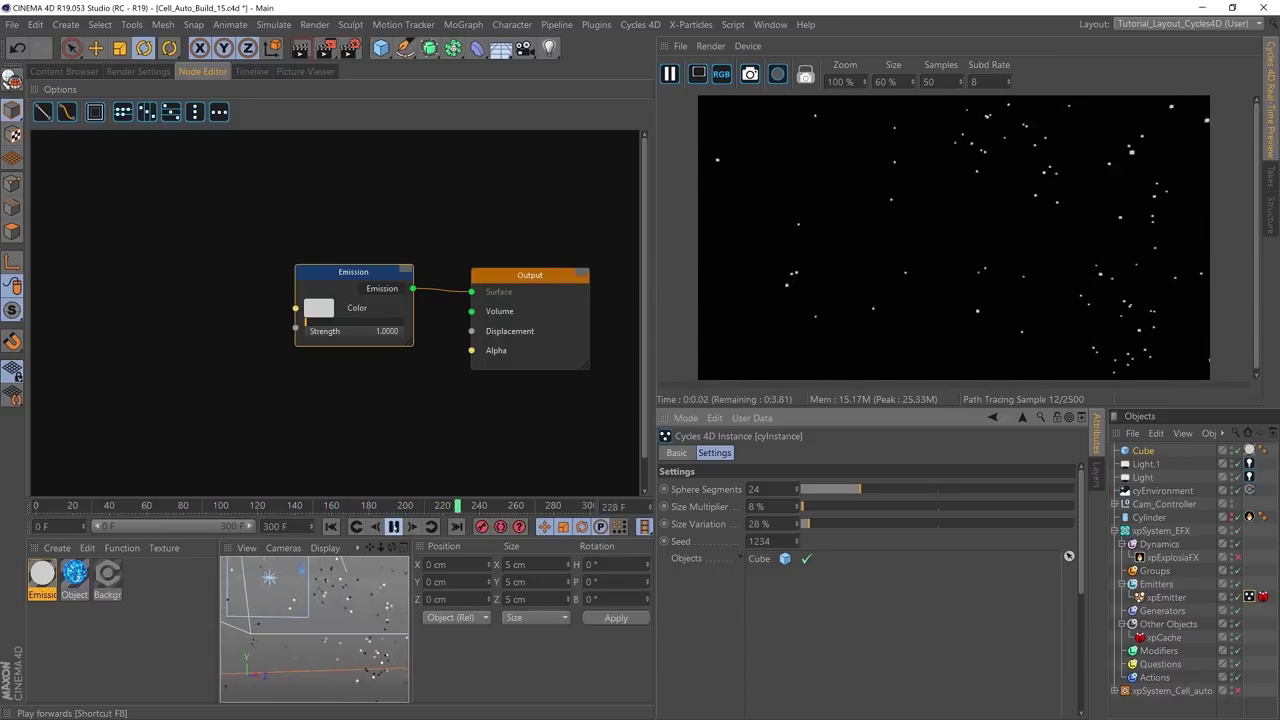
key(F8)
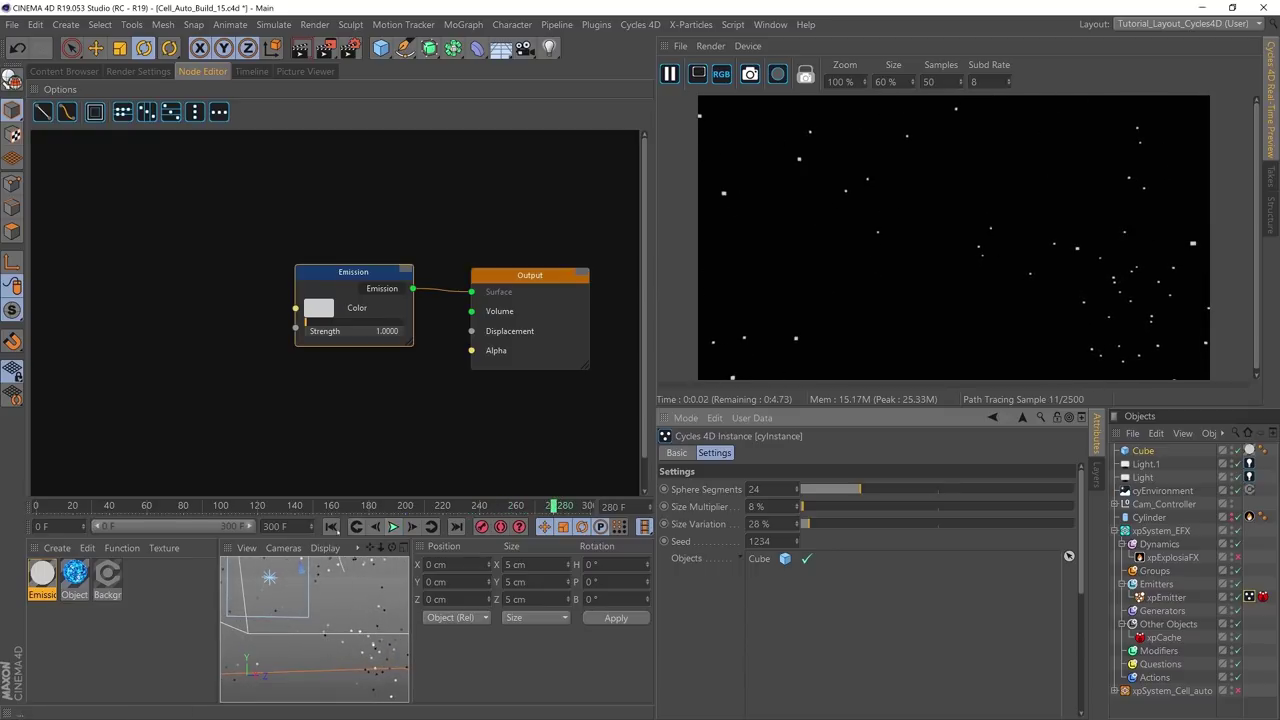
key(shift+f)
Step: Reposition the Emission and Output nodes to free space on the input side of the Emission node
click(360, 272)
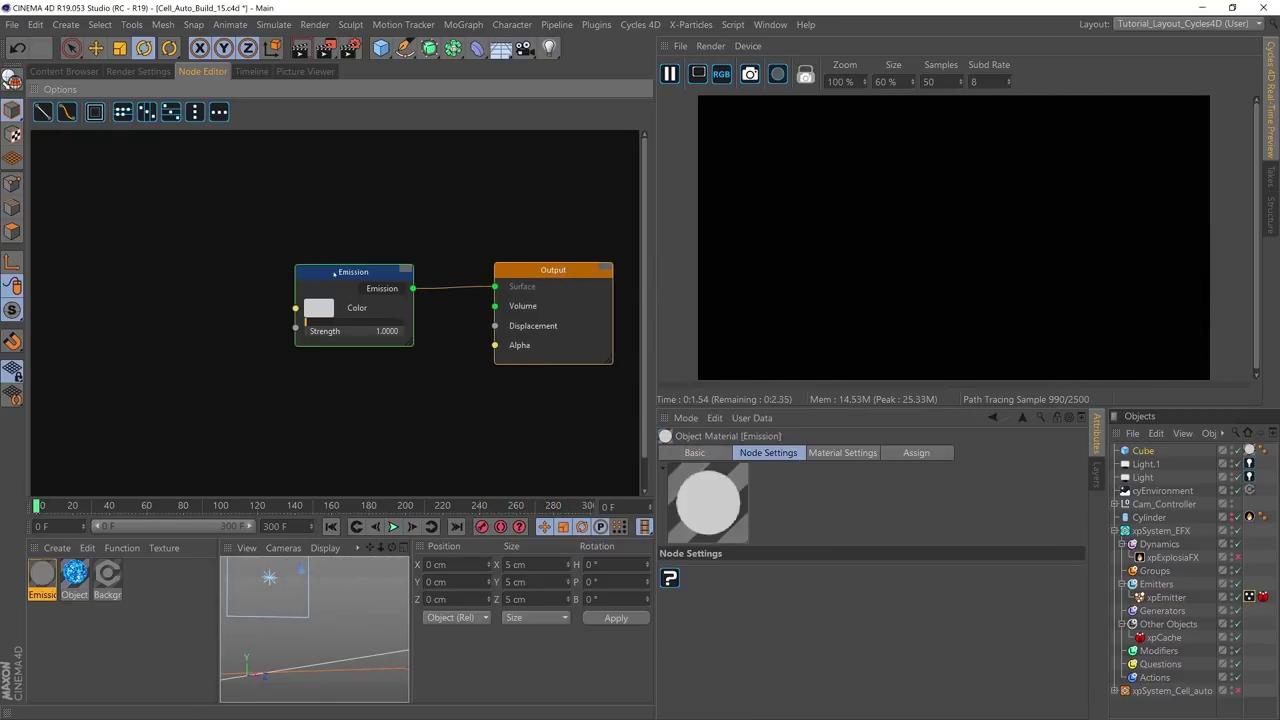
drag(360, 272, 403, 277)
drag(540, 275, 571, 271)
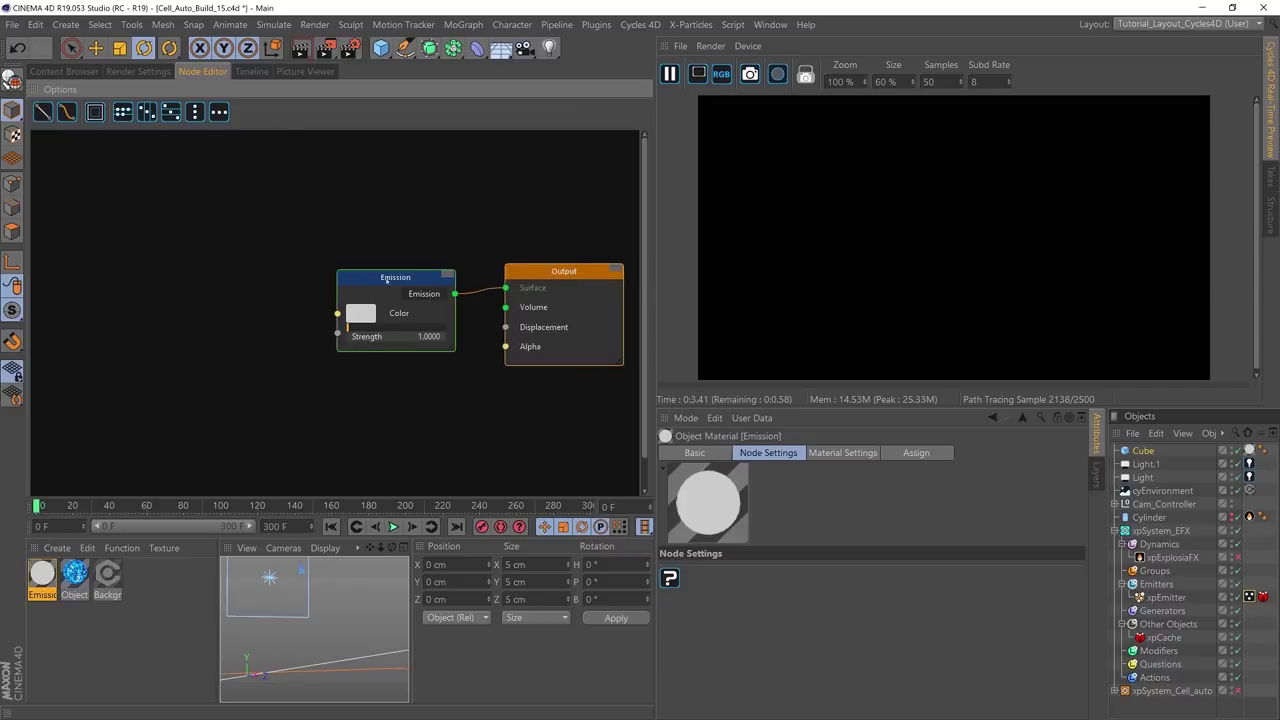
drag(396, 300, 406, 292)
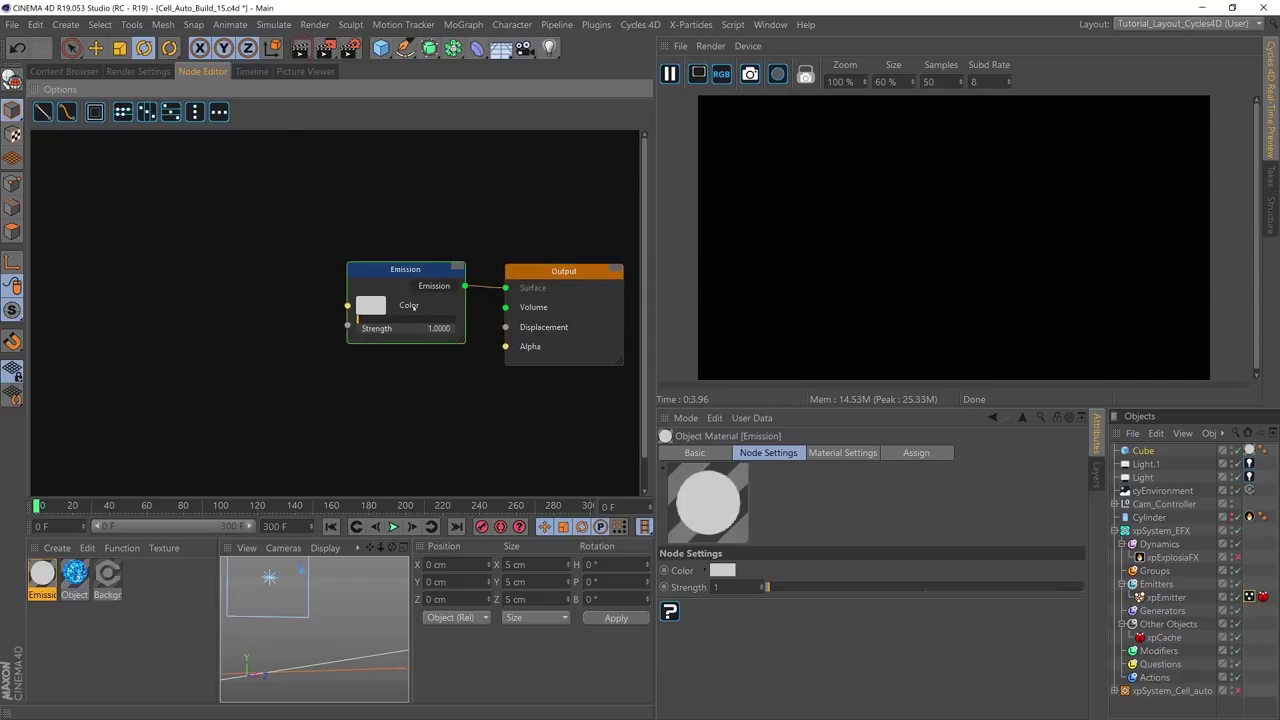
drag(374, 272, 369, 269)
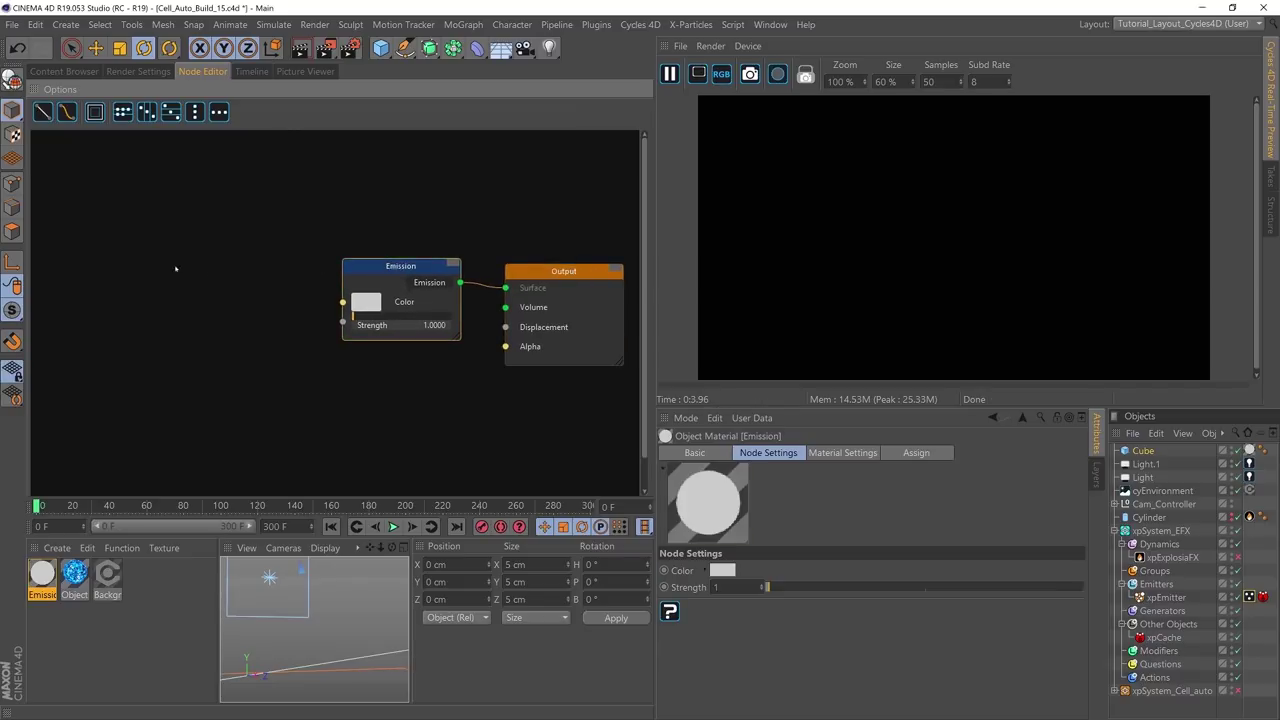
Step: Add a Blackbody converter node and connect its Color output to the Emission node's Color input
right_click(110, 290)
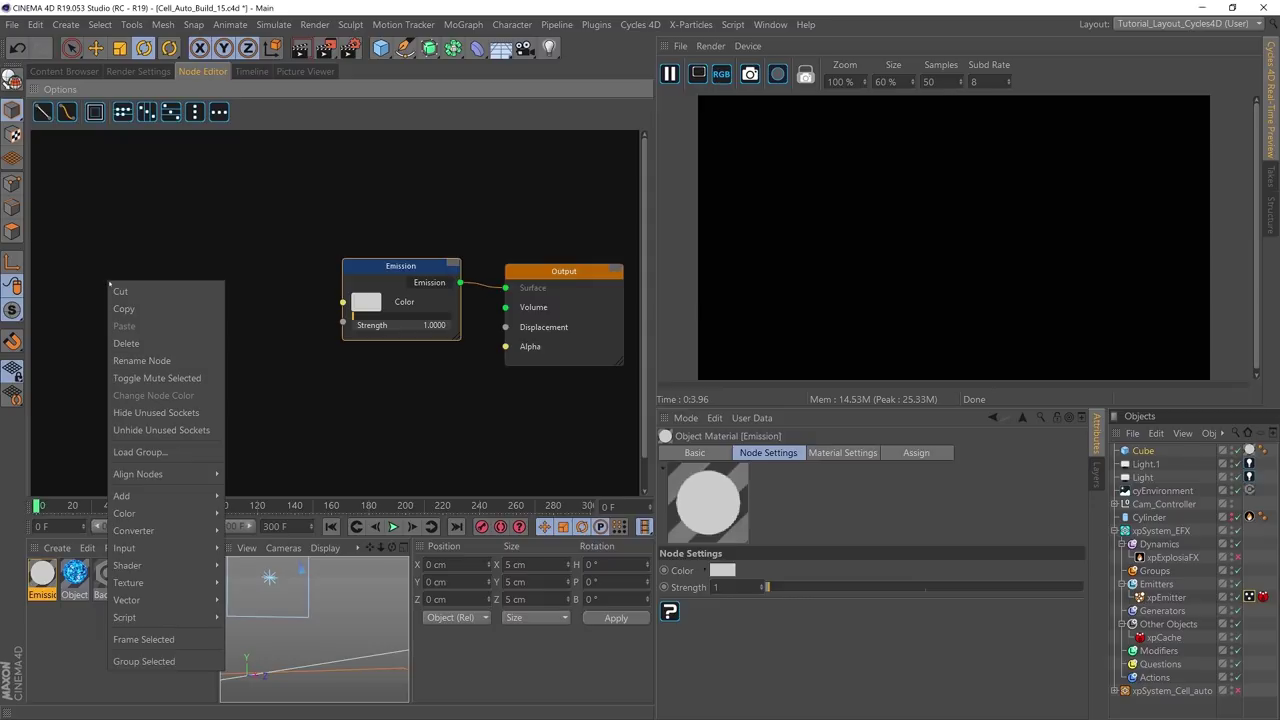
mouse_move(174, 549)
mouse_move(150, 530)
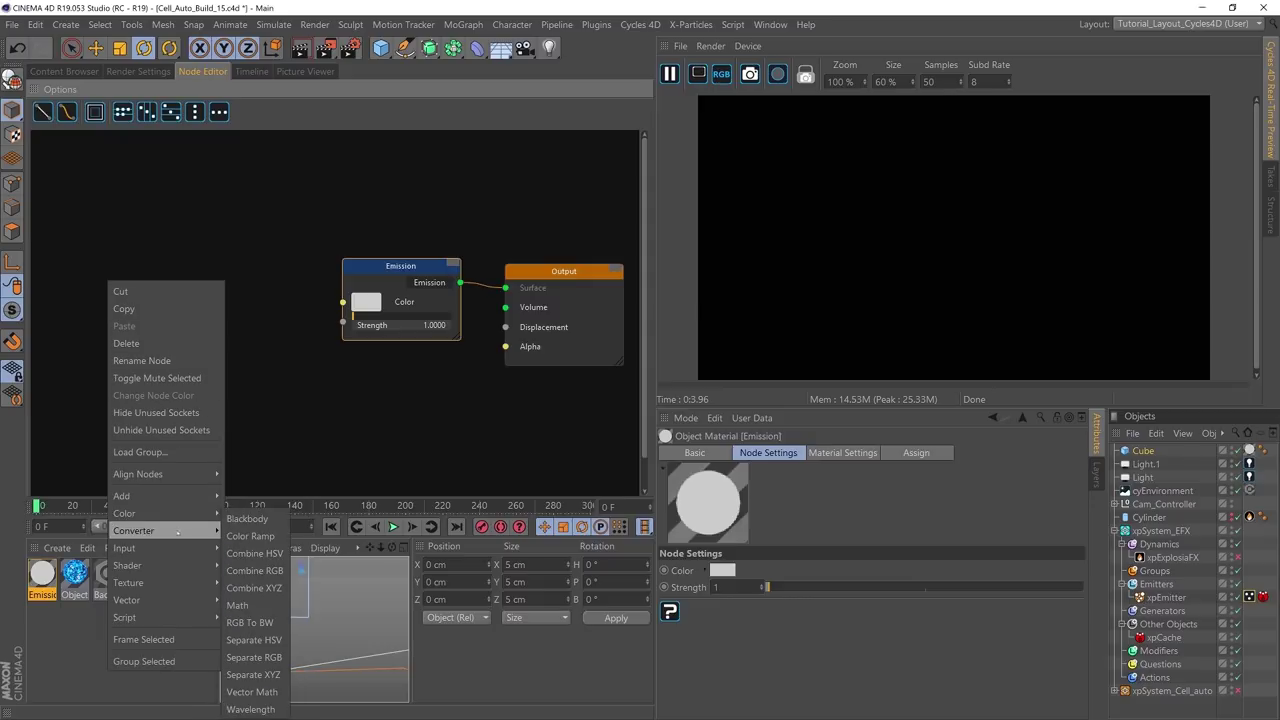
click(250, 517)
drag(172, 287, 342, 302)
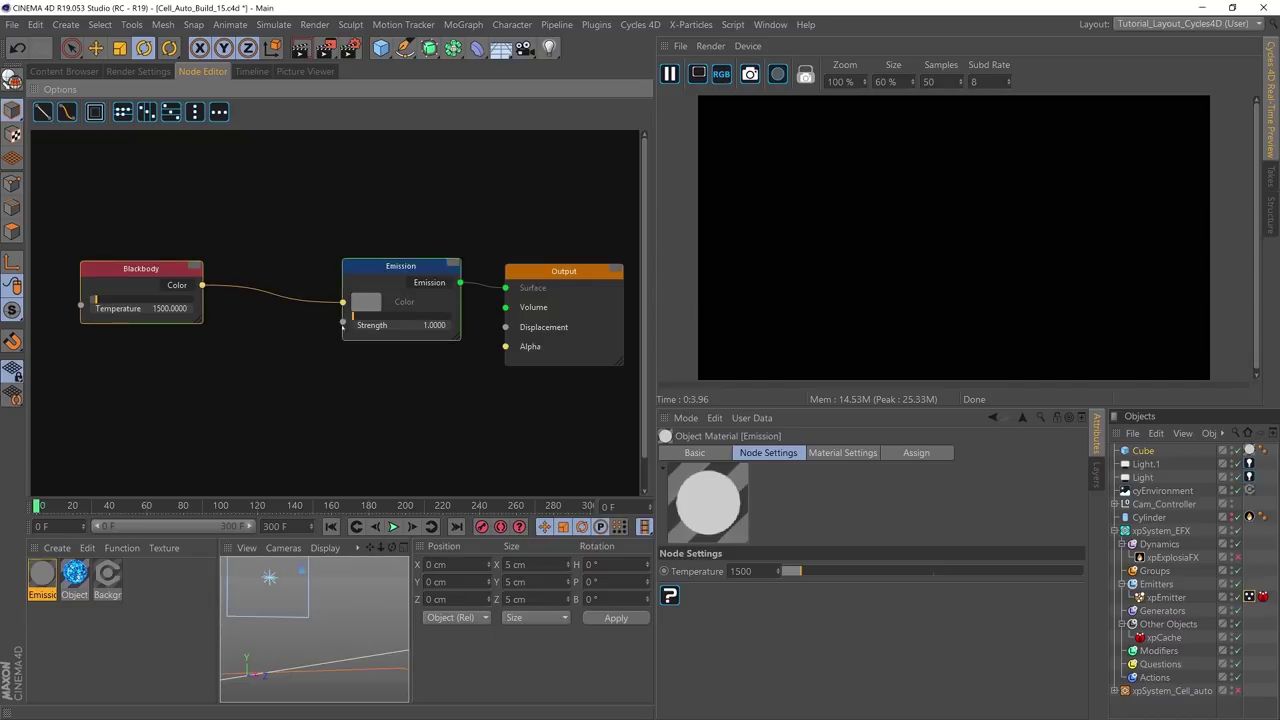
Step: Play the animation to frame 82 and lower the Blackbody temperature to about 1309
click(393, 526)
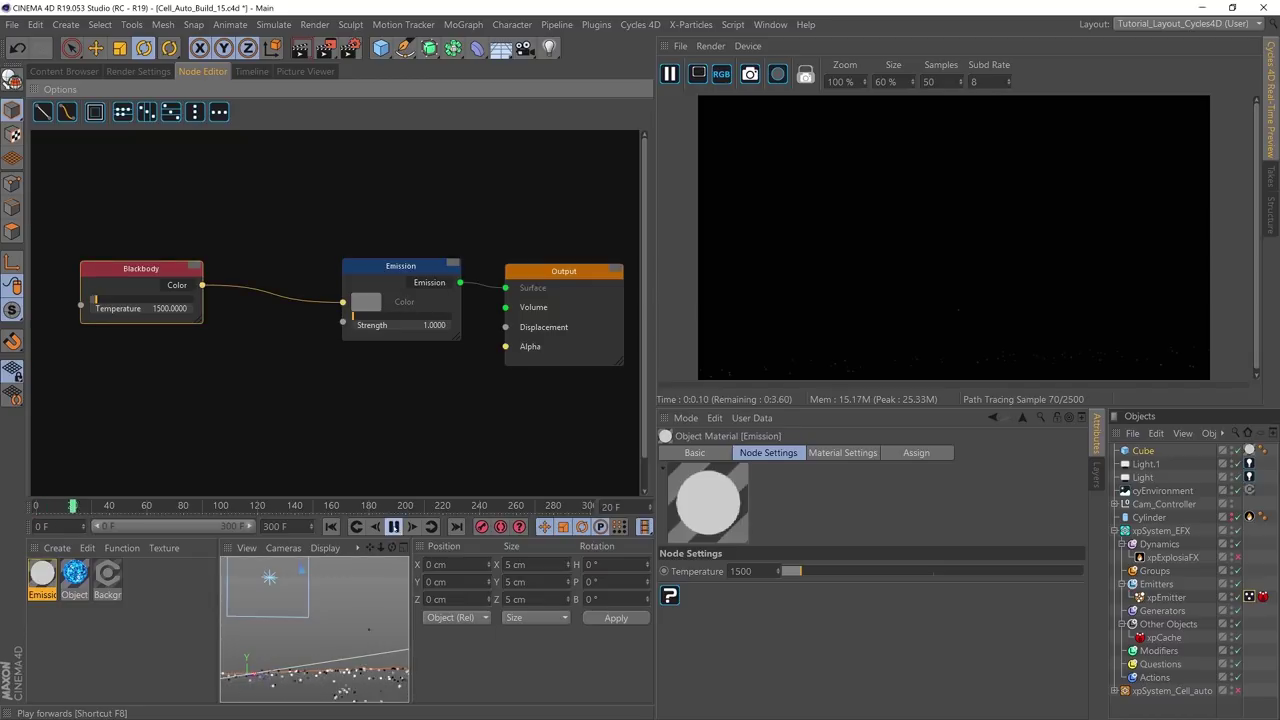
click(393, 526)
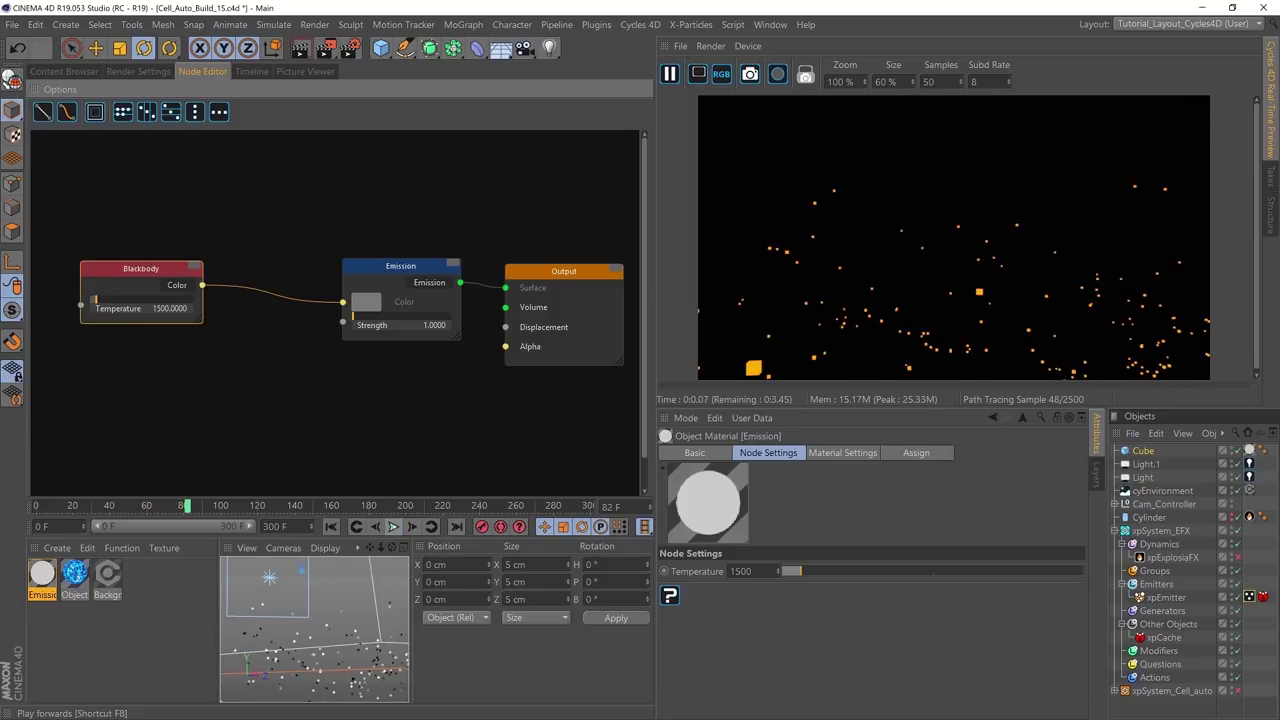
drag(95, 299, 88, 300)
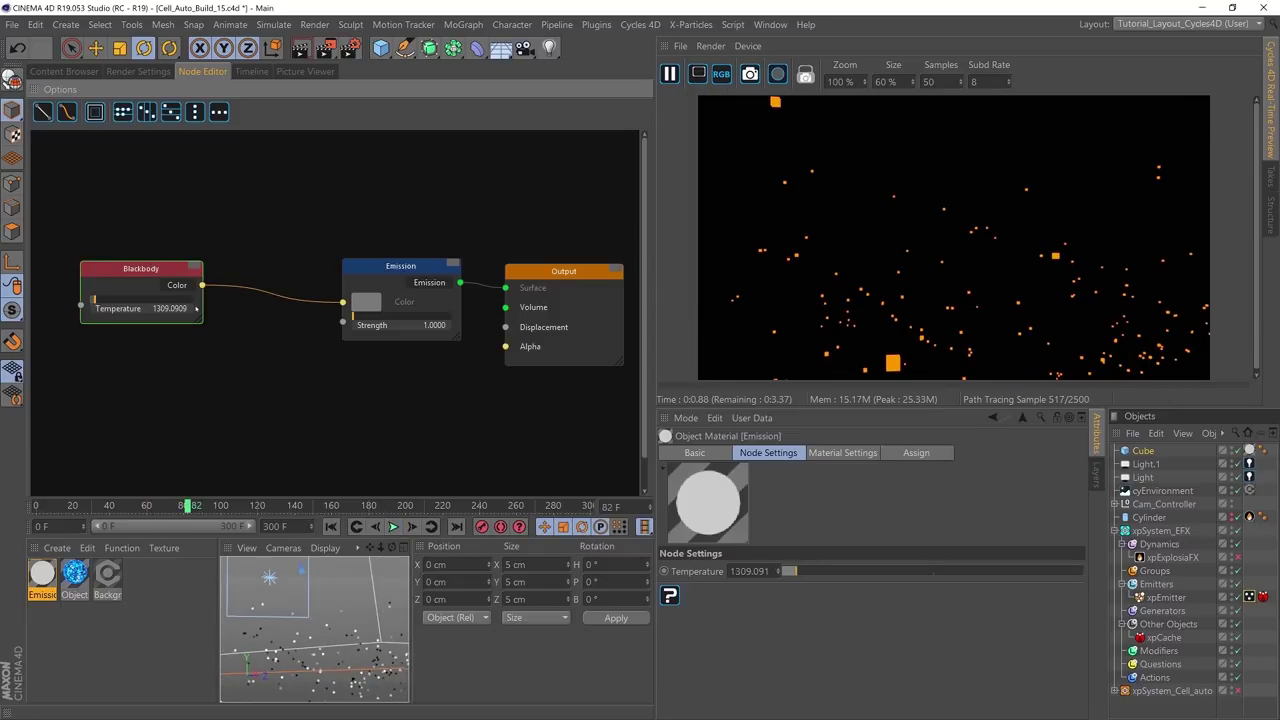
Step: Insert an HSV node between the Blackbody and Emission nodes with hue about 0.11 and saturation about 0.948
drag(182, 275, 160, 279)
drag(400, 266, 415, 265)
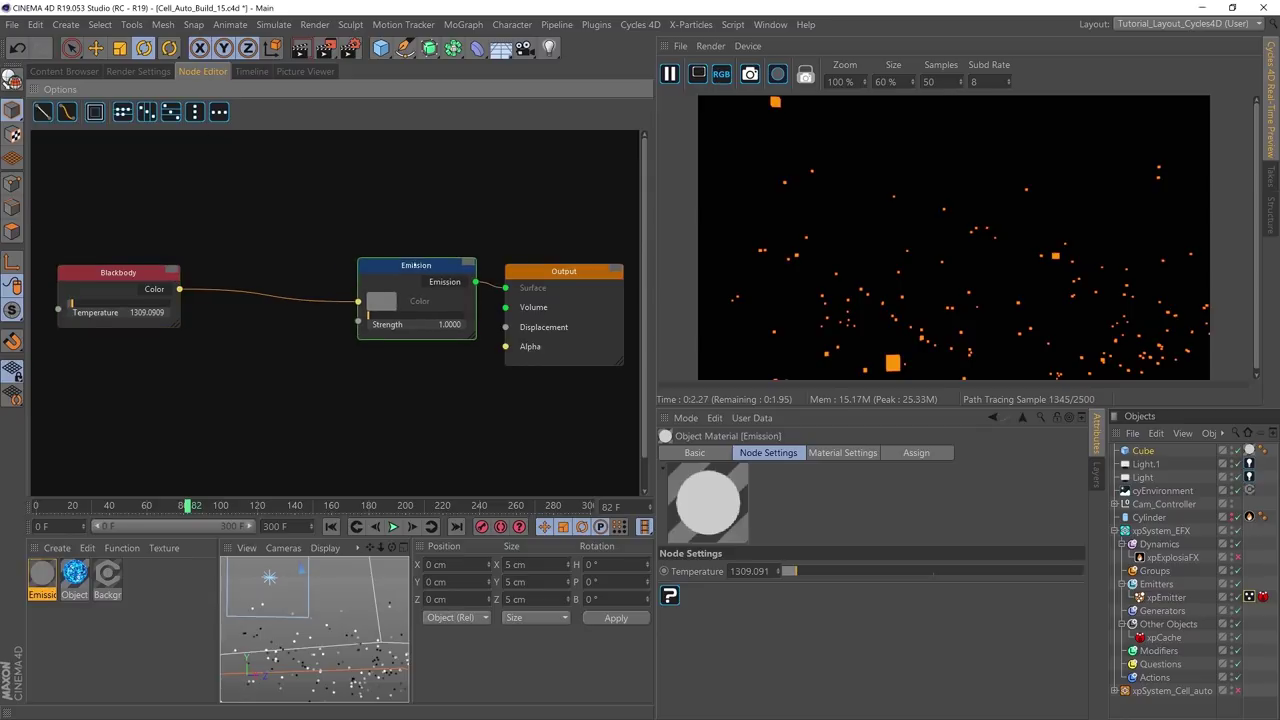
right_click(246, 312)
mouse_move(290, 543)
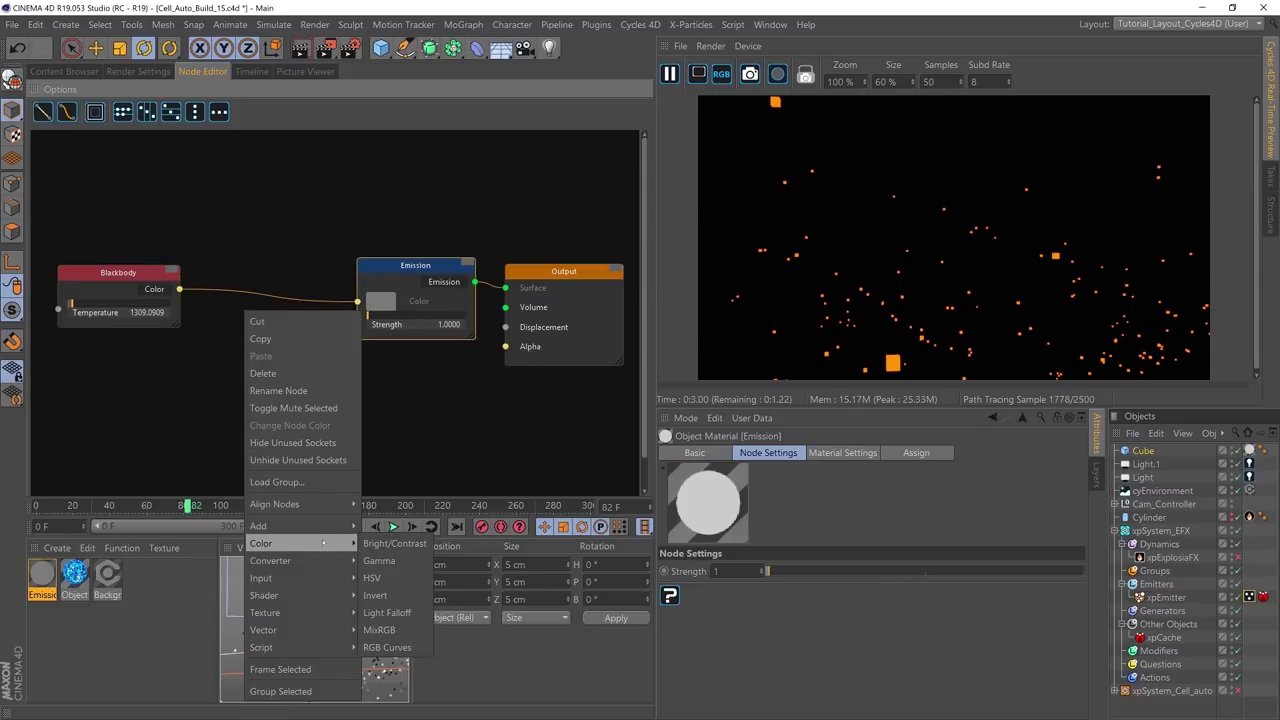
click(371, 578)
drag(268, 317, 231, 306)
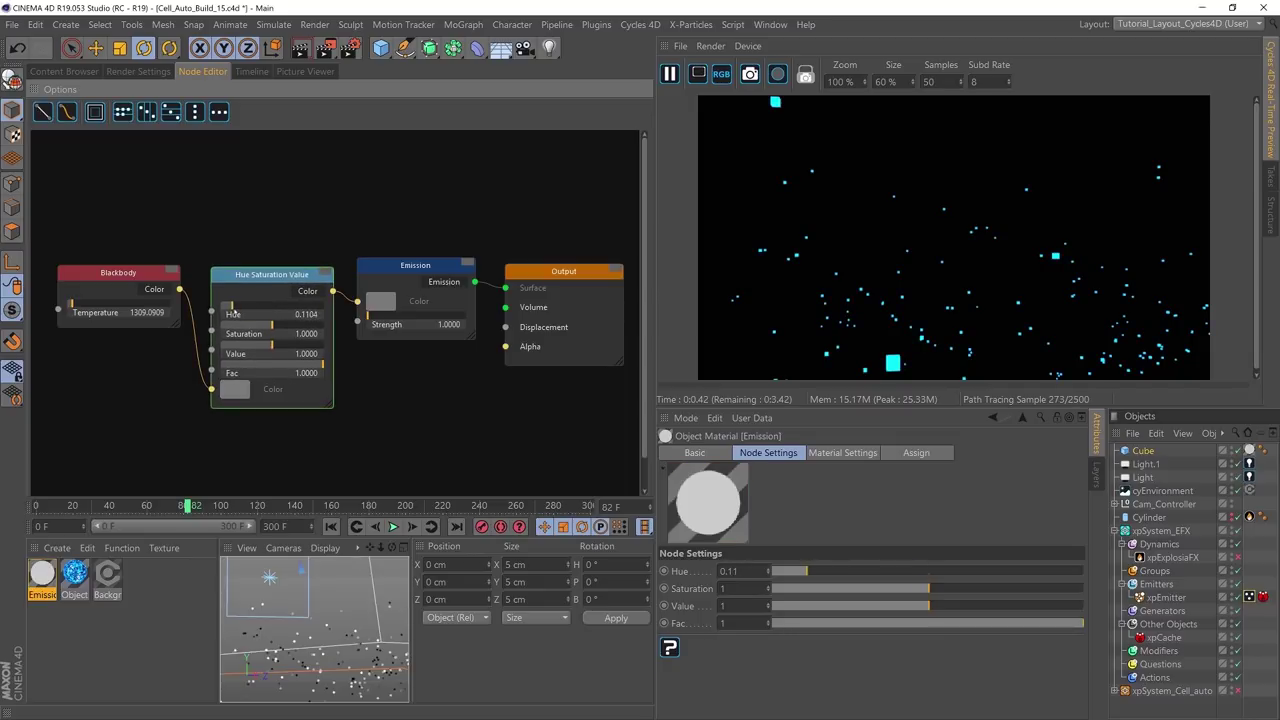
drag(270, 324, 268, 326)
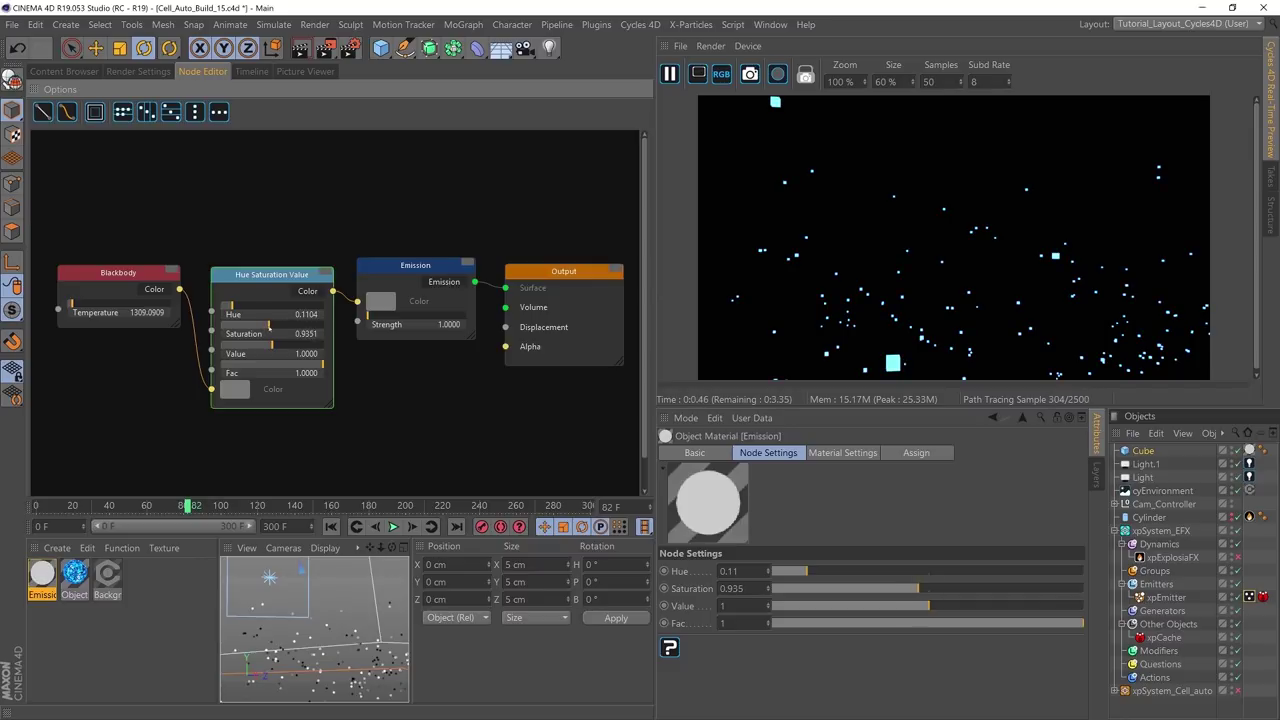
drag(269, 326, 271, 326)
Step: Rearrange the node graph, placing the Blackbody and Hue Saturation Value nodes higher than the Emission and Output nodes
drag(580, 271, 590, 264)
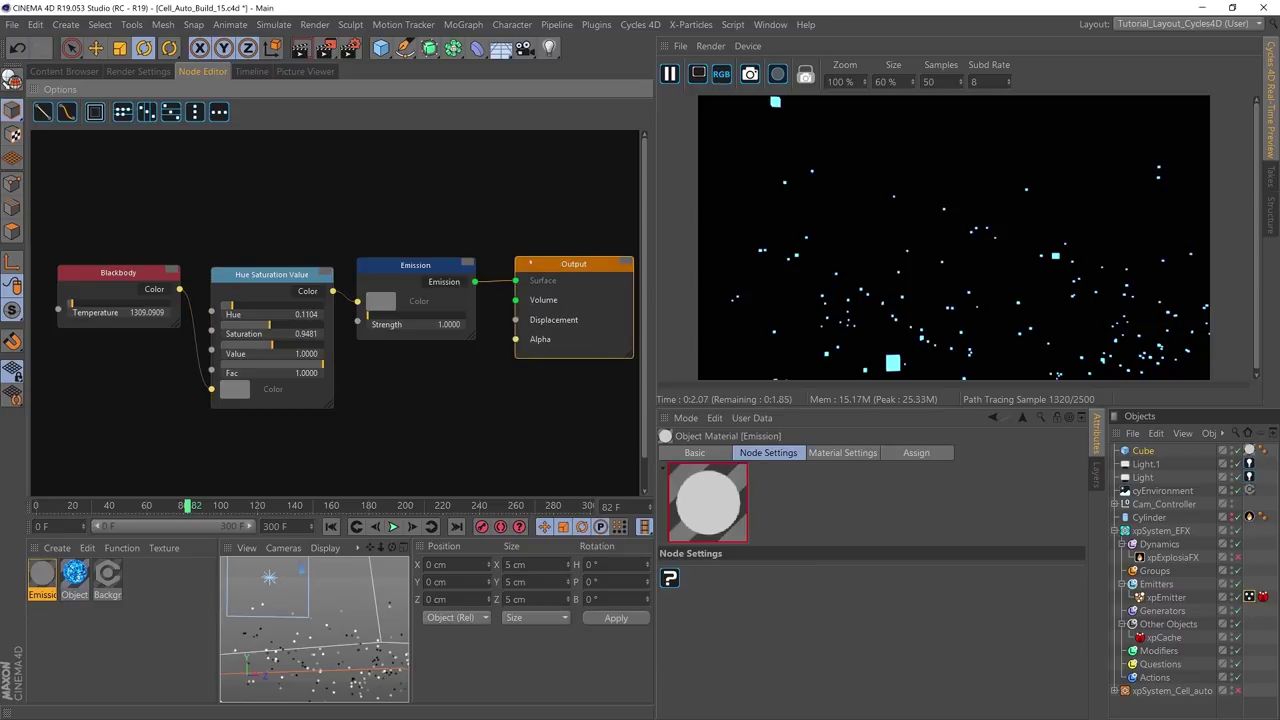
drag(442, 262, 462, 254)
drag(272, 274, 302, 232)
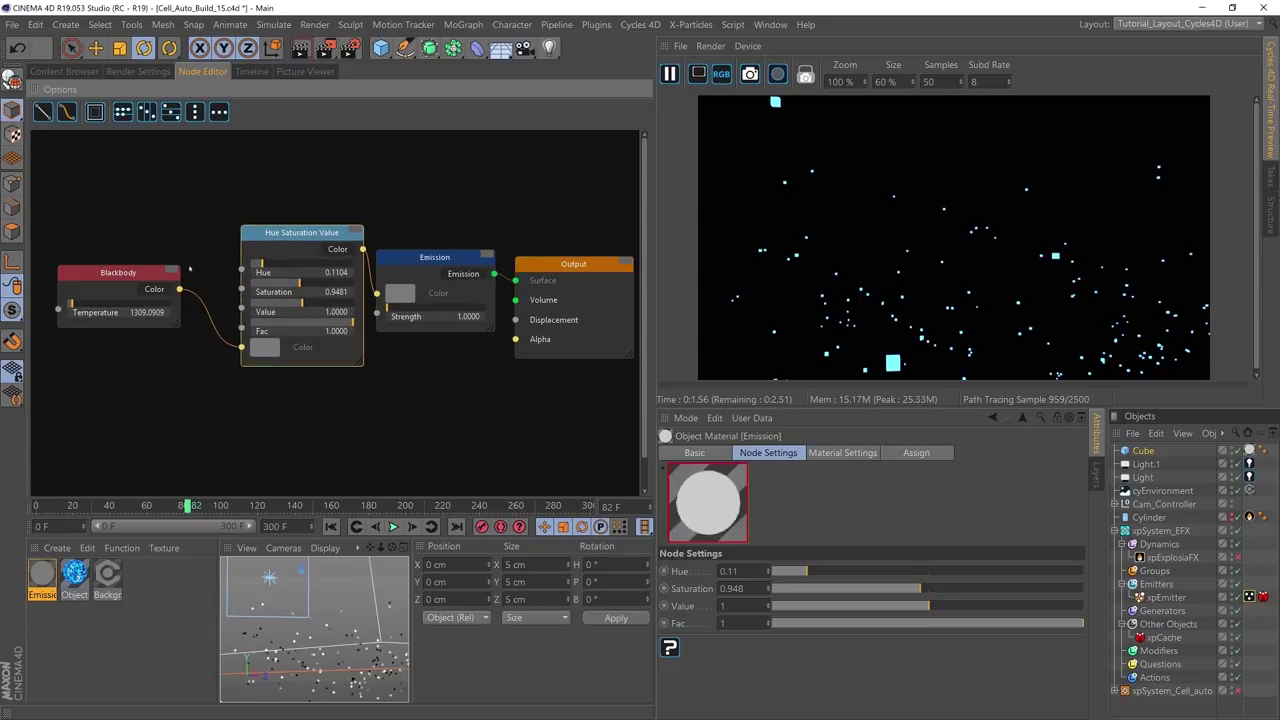
drag(150, 271, 158, 190)
drag(300, 232, 280, 185)
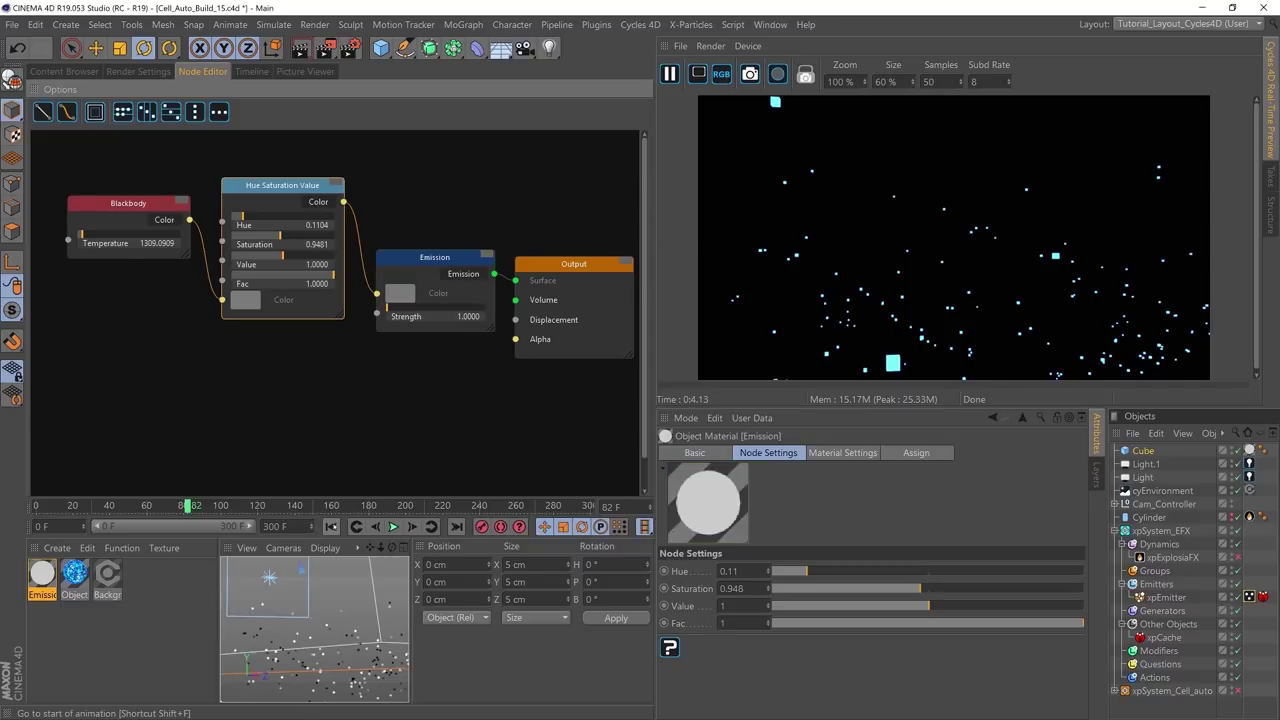
Step: Play the animation on to frame 109 to check the recoloured particles
click(356, 526)
click(392, 526)
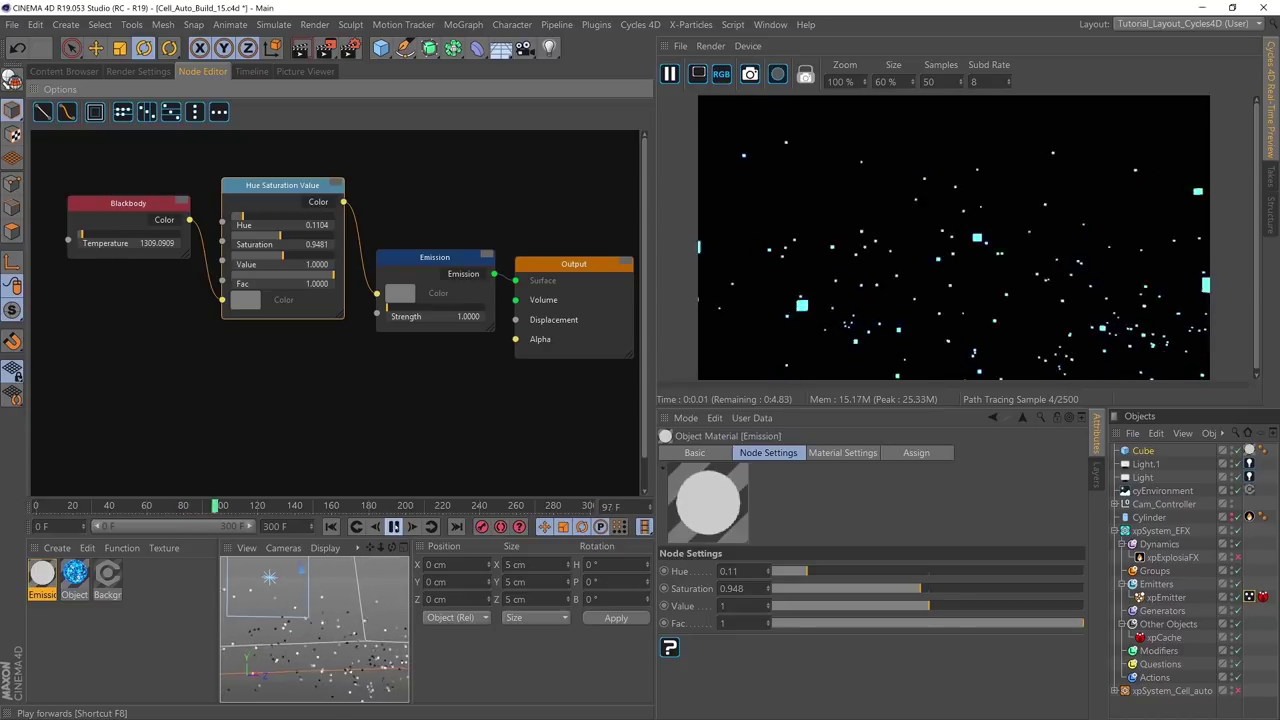
click(392, 526)
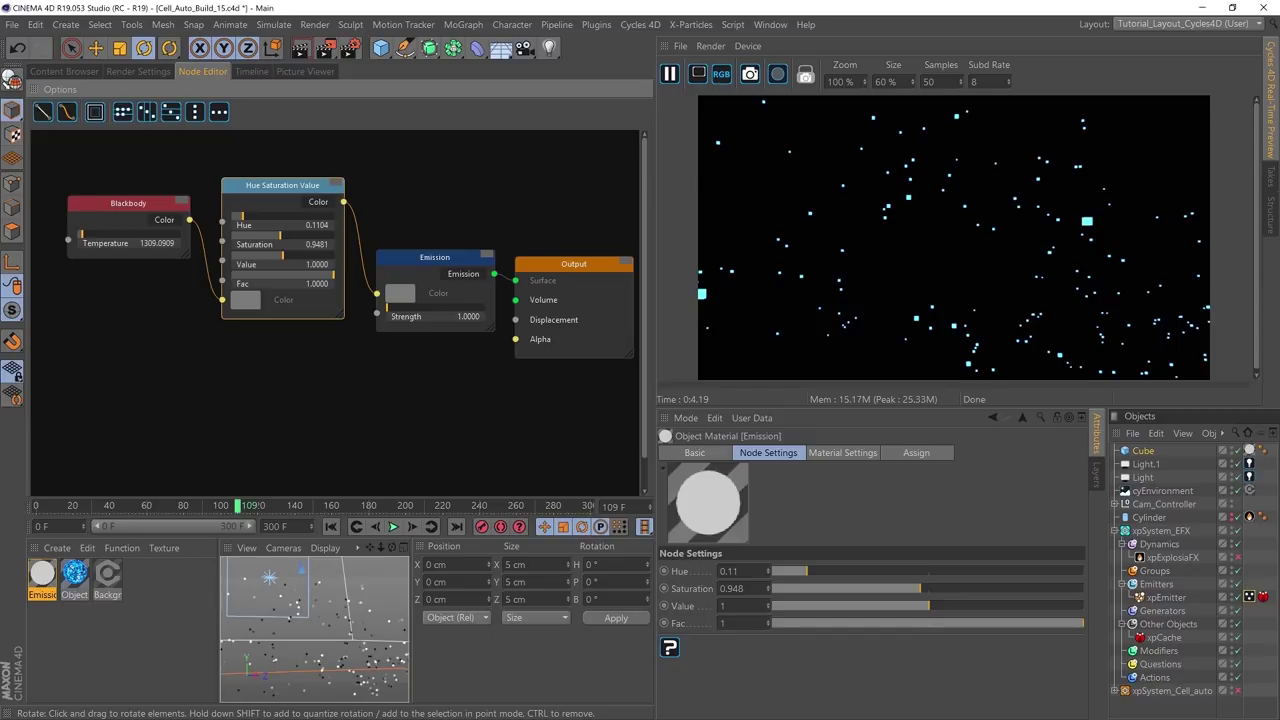
Step: Spread the shader nodes to make room and add a Particle Info input node below the Blackbody node
drag(435, 262, 431, 293)
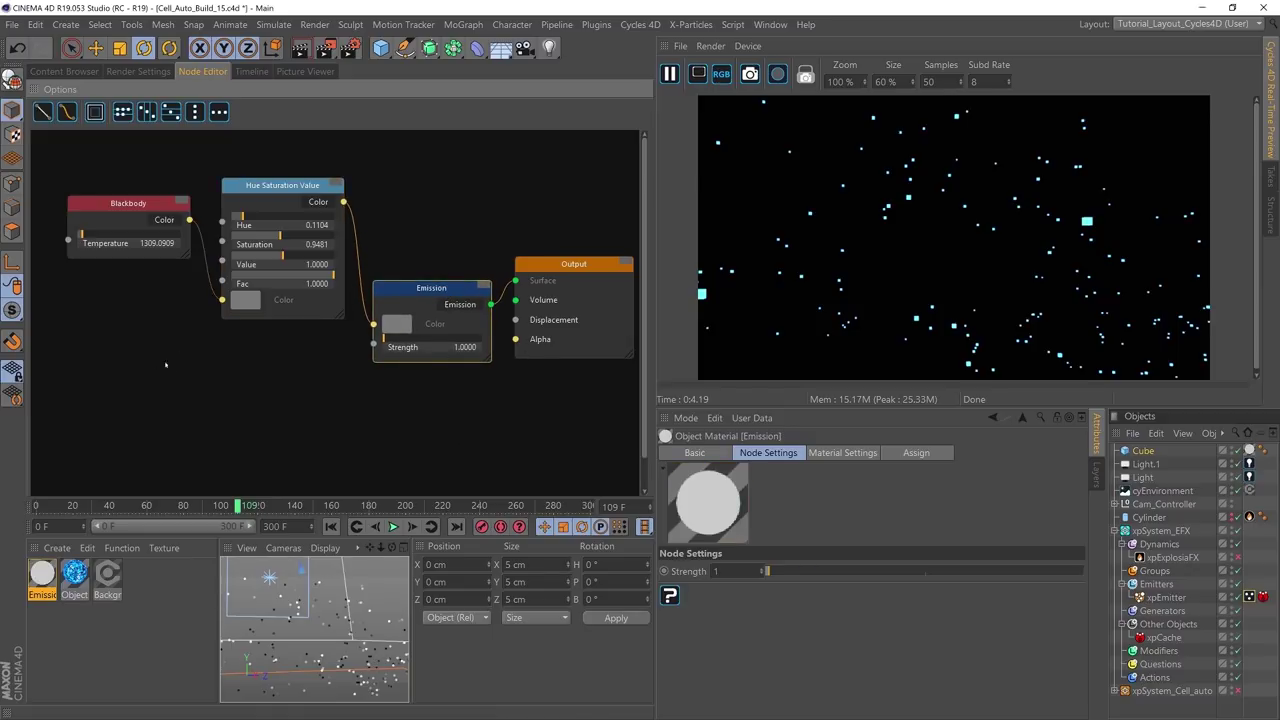
drag(258, 183, 250, 162)
drag(130, 203, 132, 165)
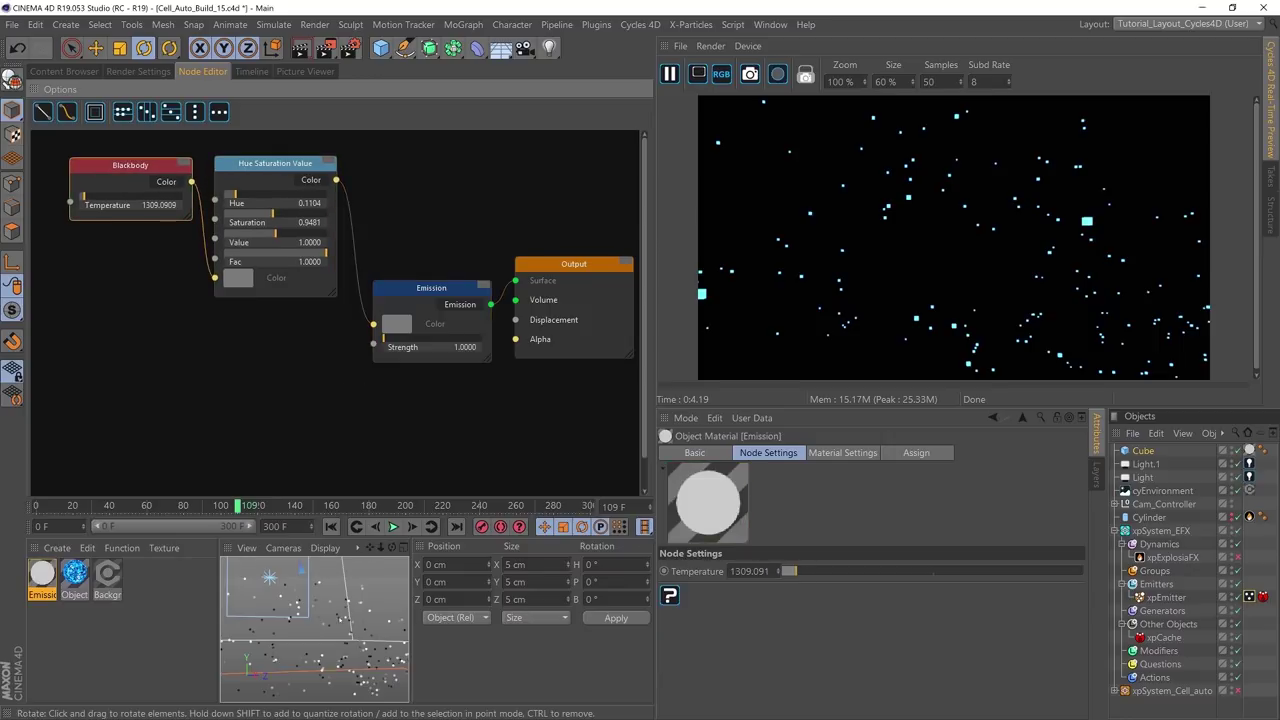
right_click(101, 335)
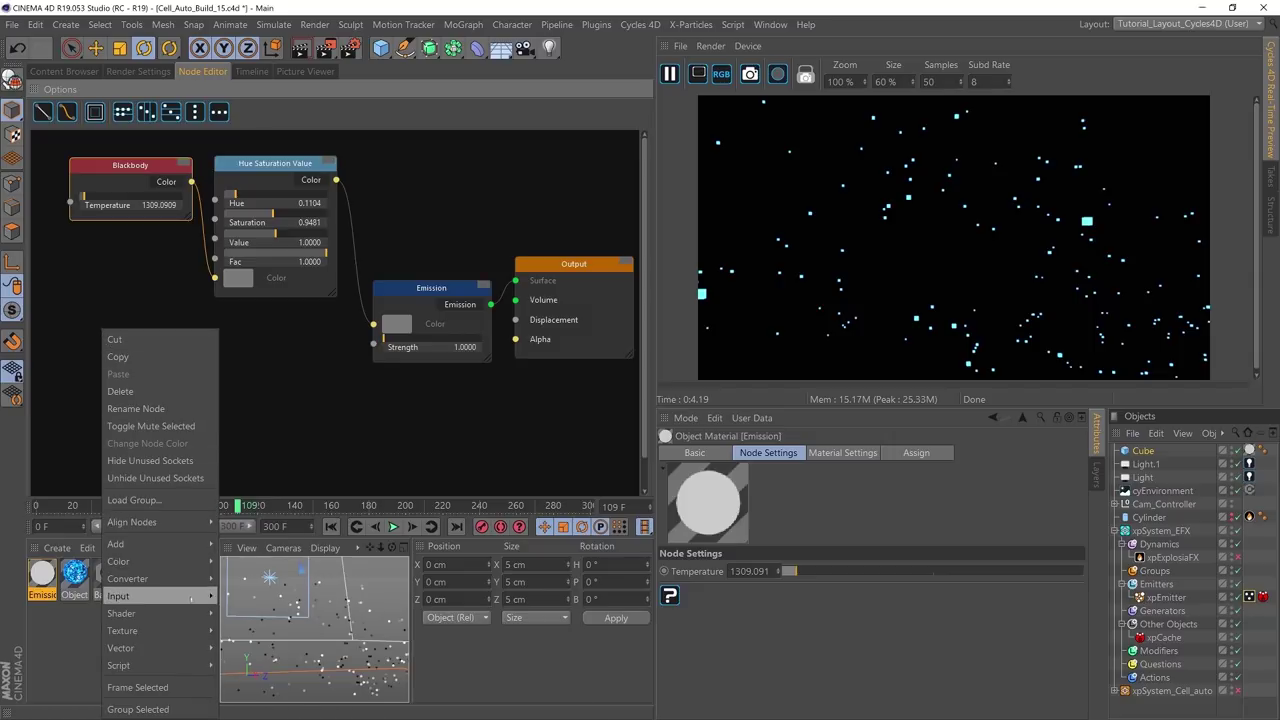
mouse_move(193, 598)
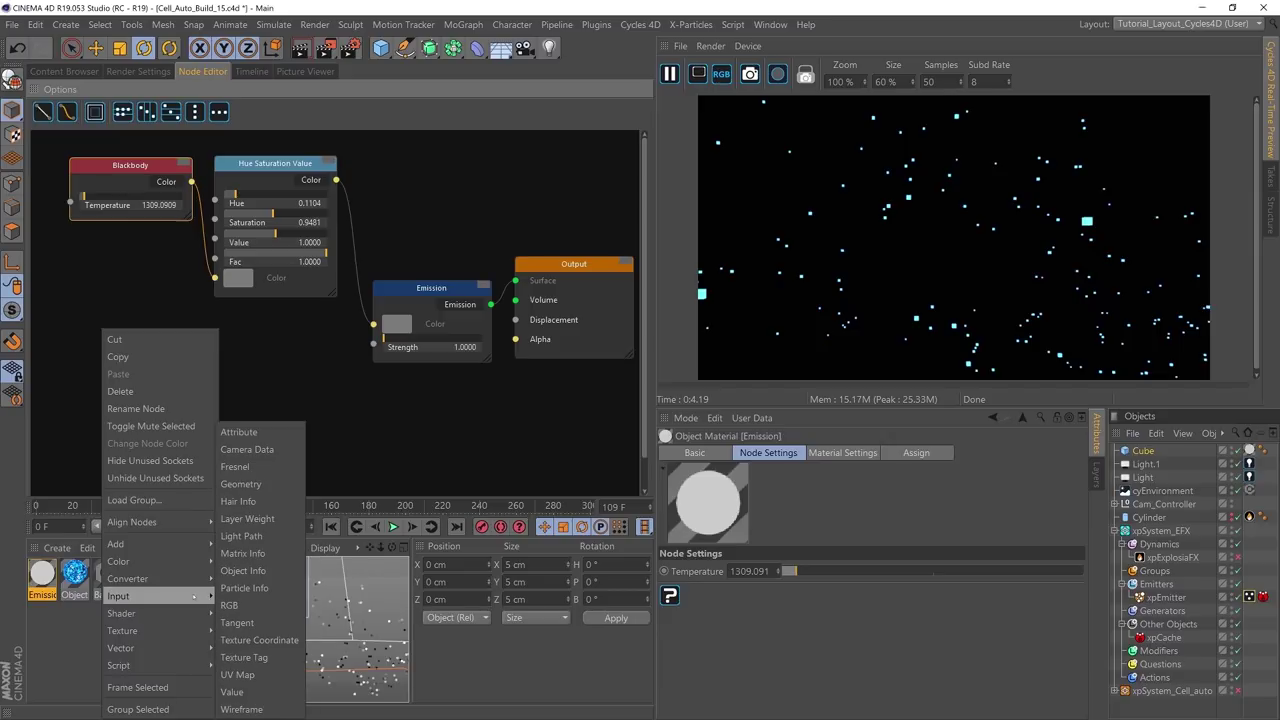
click(244, 589)
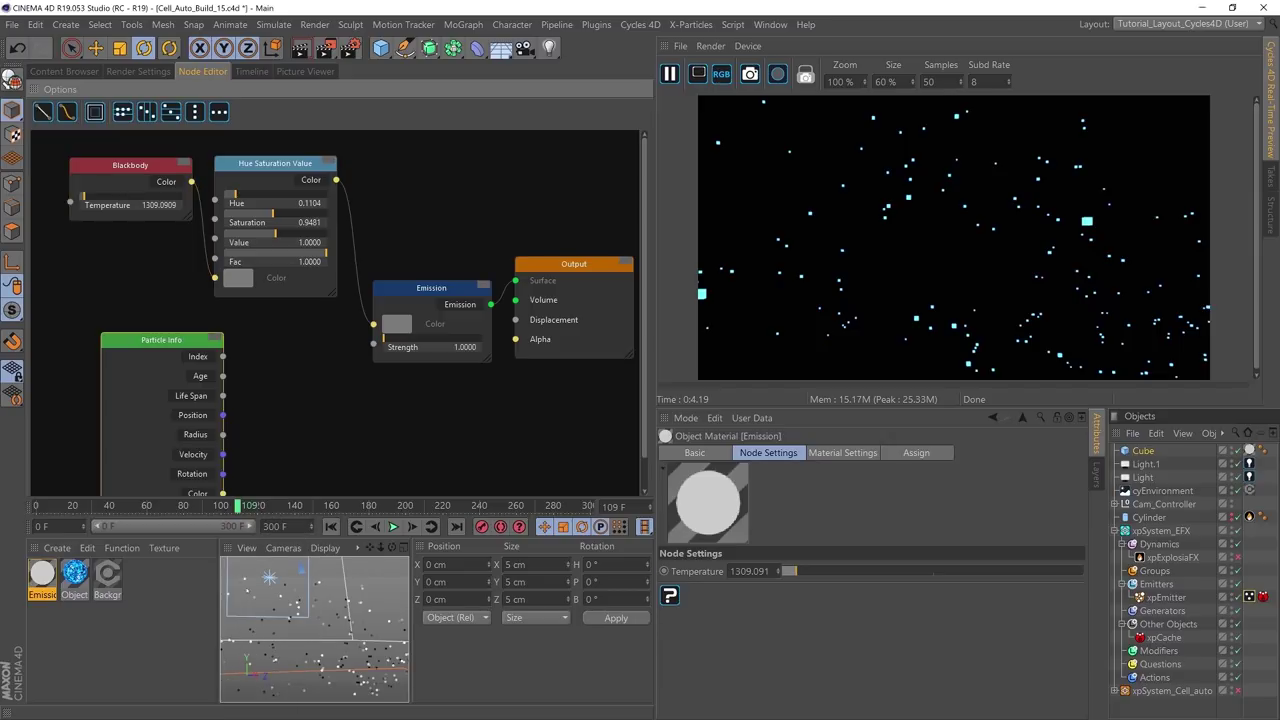
drag(153, 326, 87, 231)
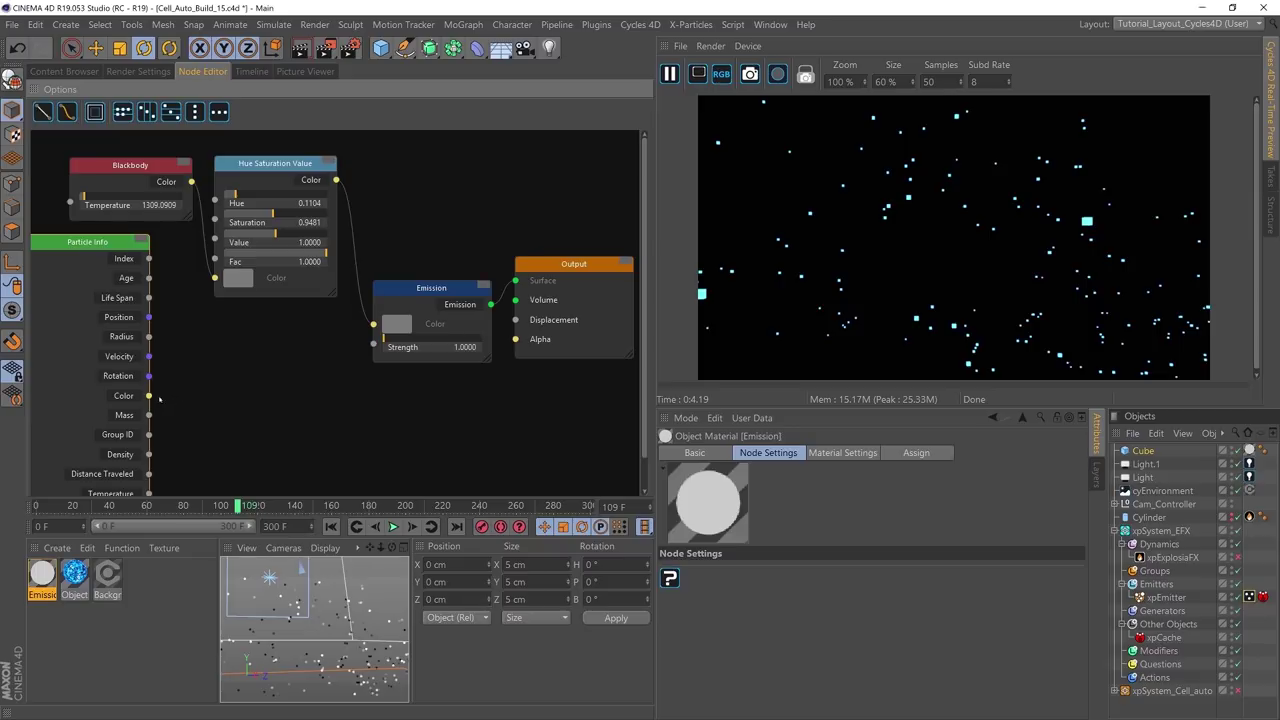
Step: Connect the Particle Info node's Color output to the Emission node's Strength and play the animation from the start to frame 165
drag(149, 396, 373, 345)
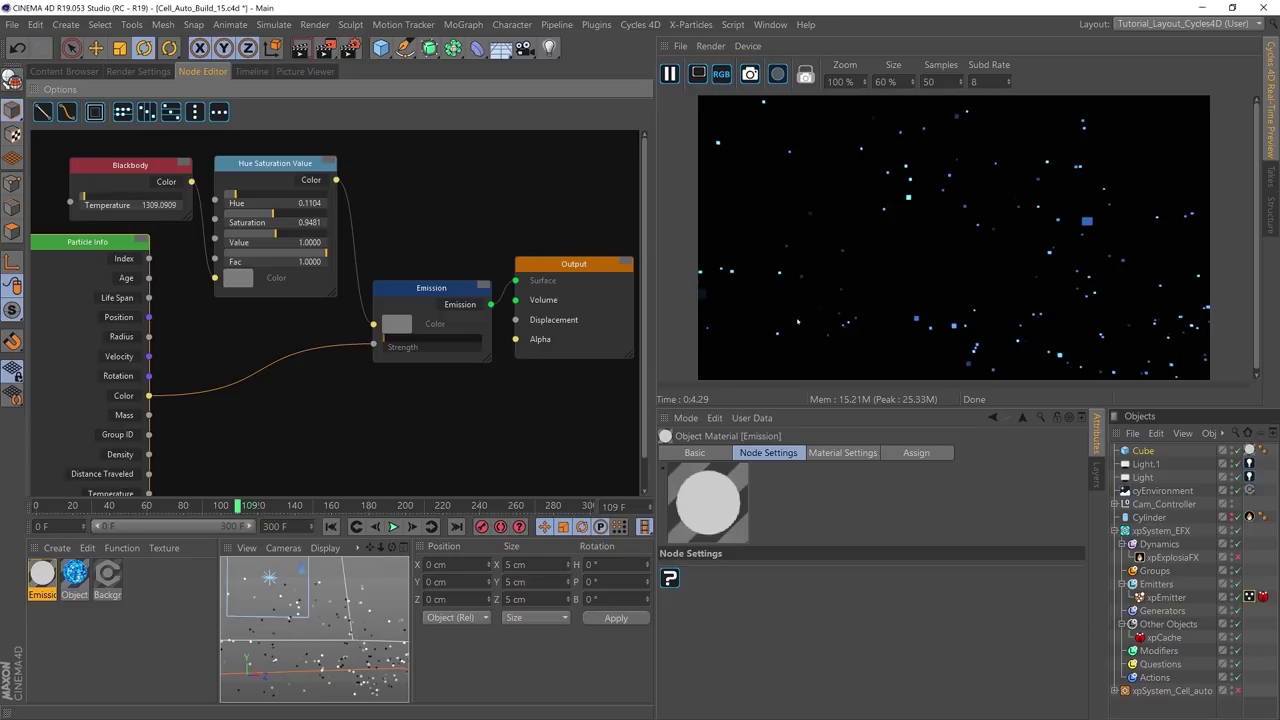
click(330, 526)
click(393, 526)
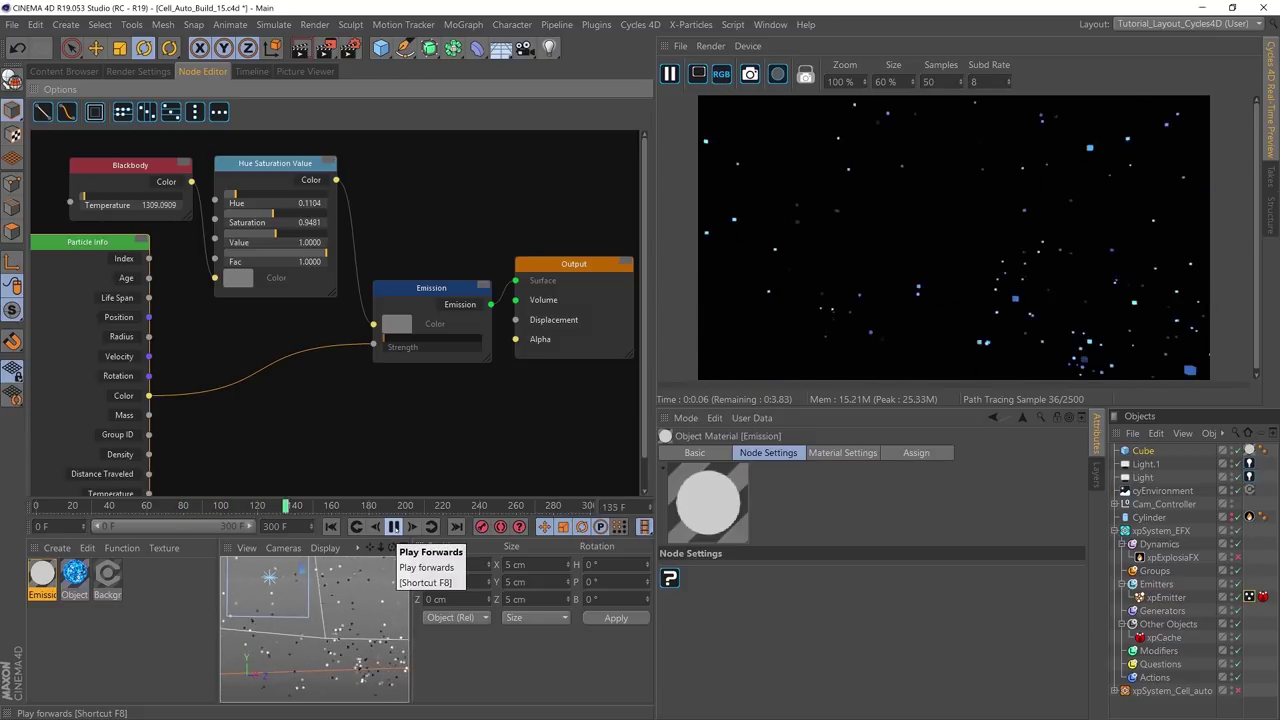
click(392, 526)
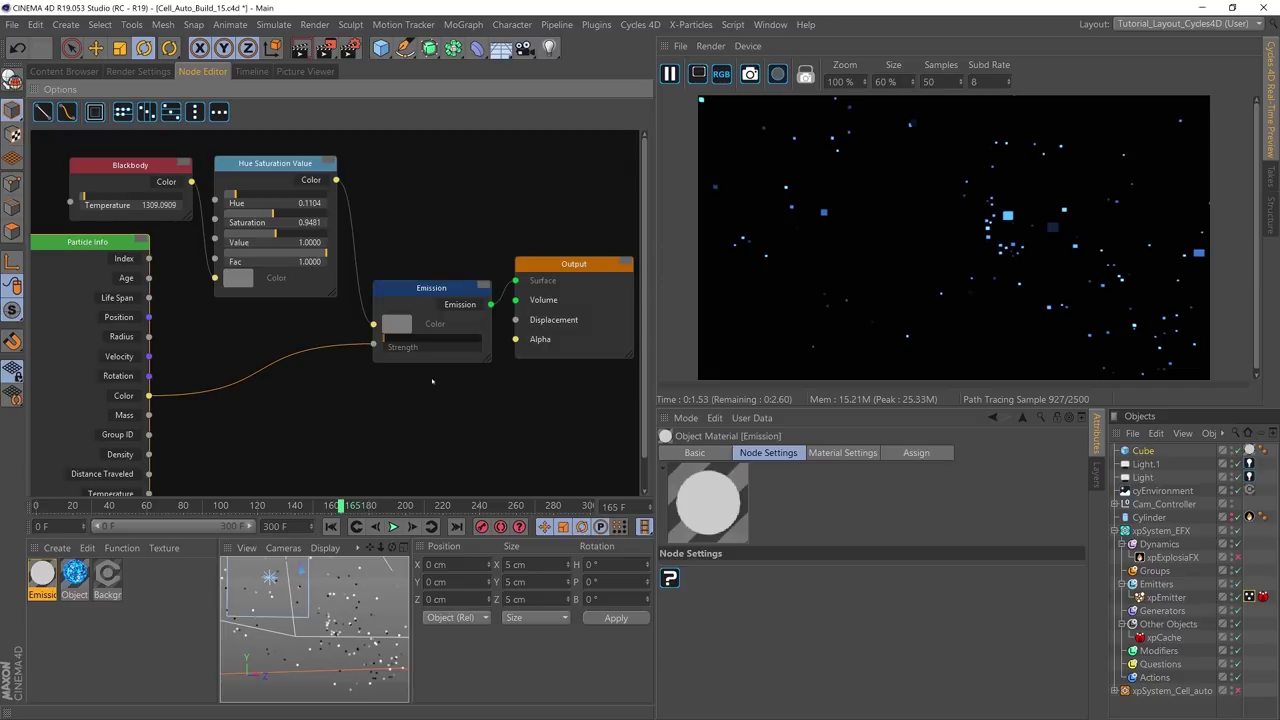
Step: Insert a Math node set to Multiply between the Particle Info Color output and the Emission Strength input
drag(432, 288, 429, 271)
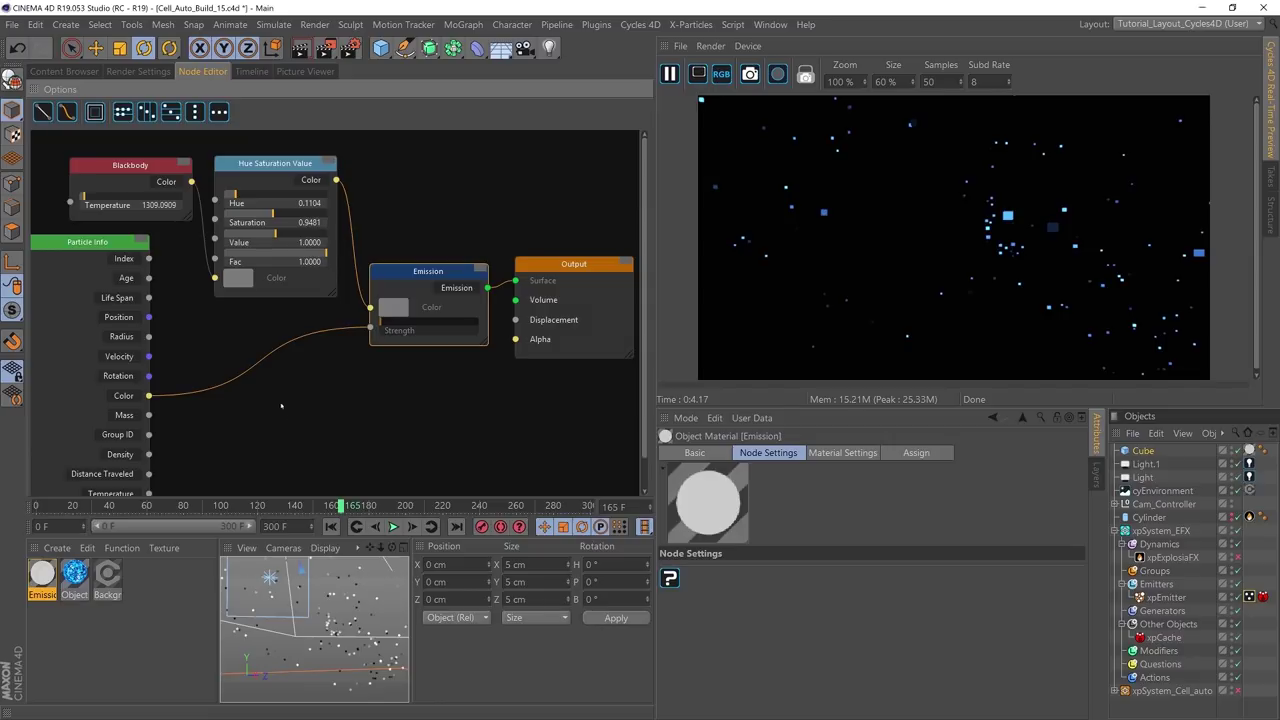
right_click(268, 386)
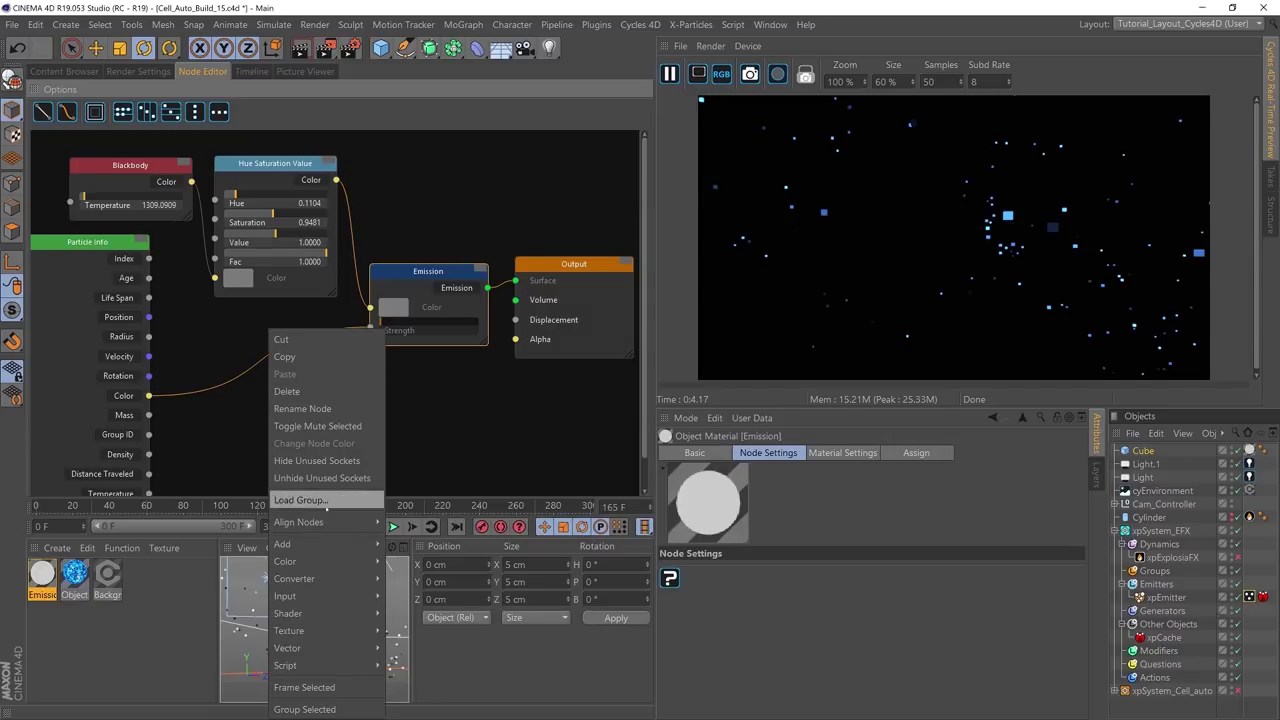
mouse_move(352, 579)
click(397, 605)
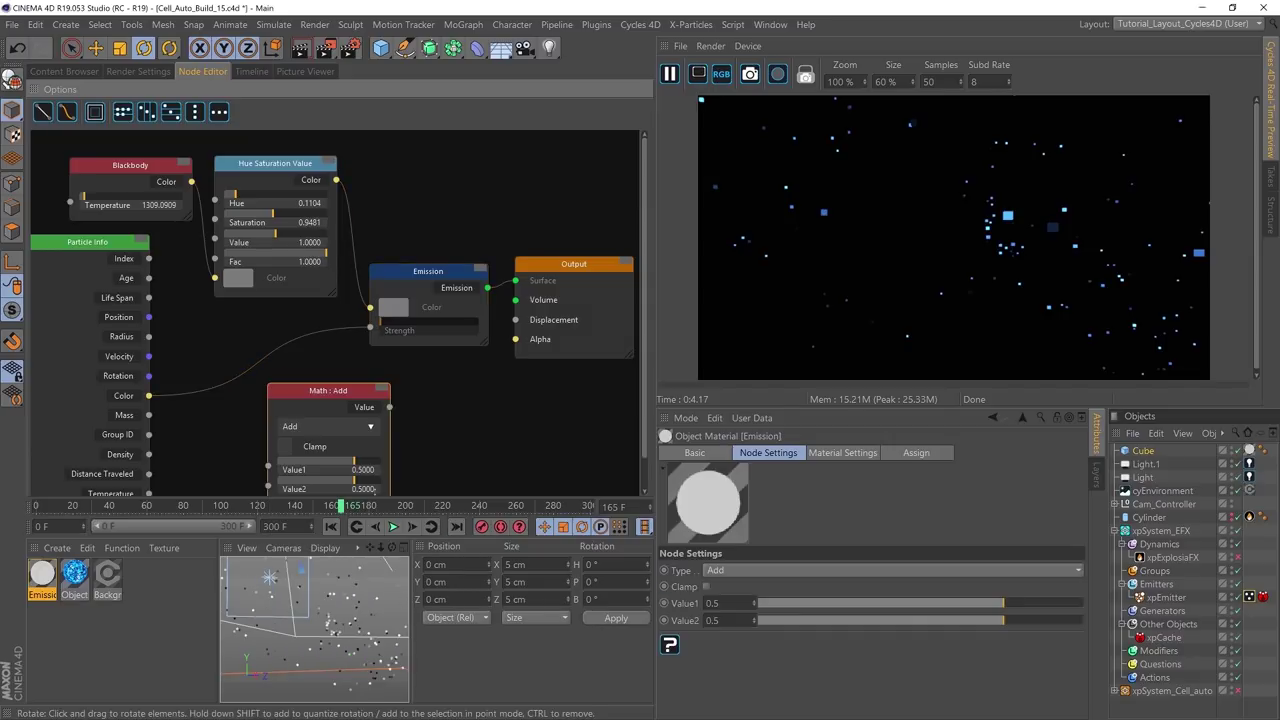
drag(342, 393, 322, 376)
click(305, 410)
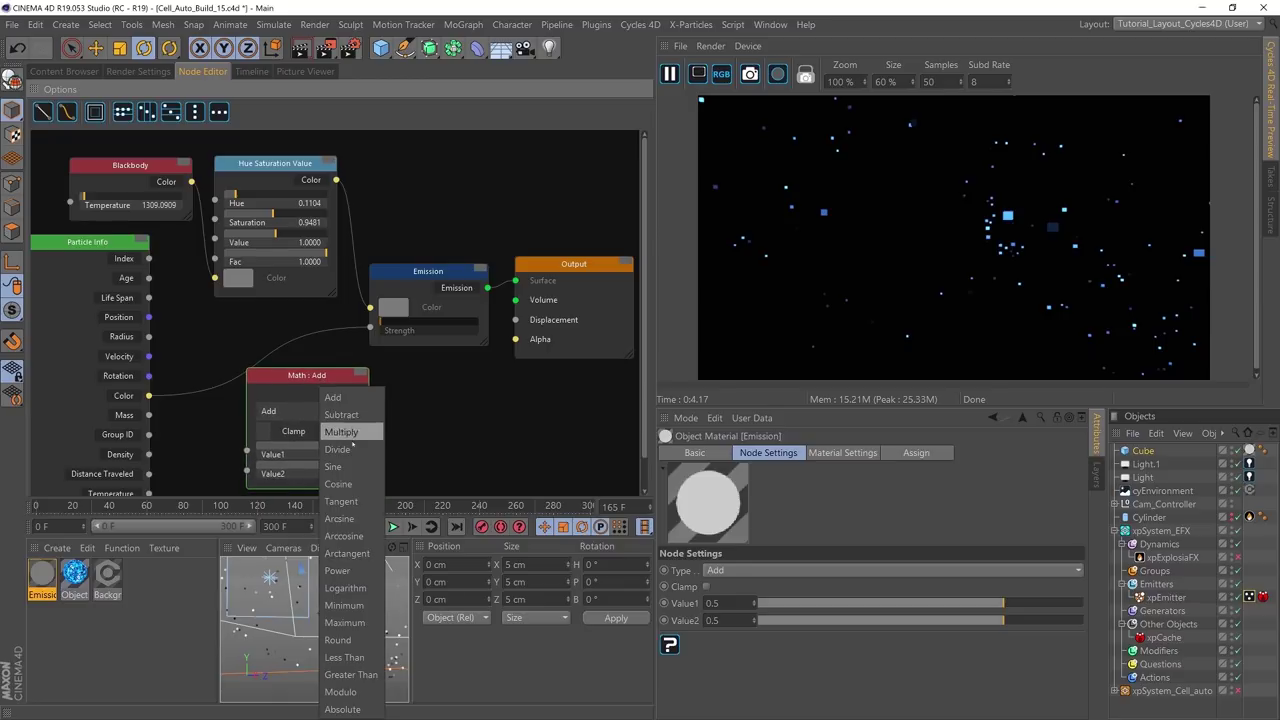
click(333, 446)
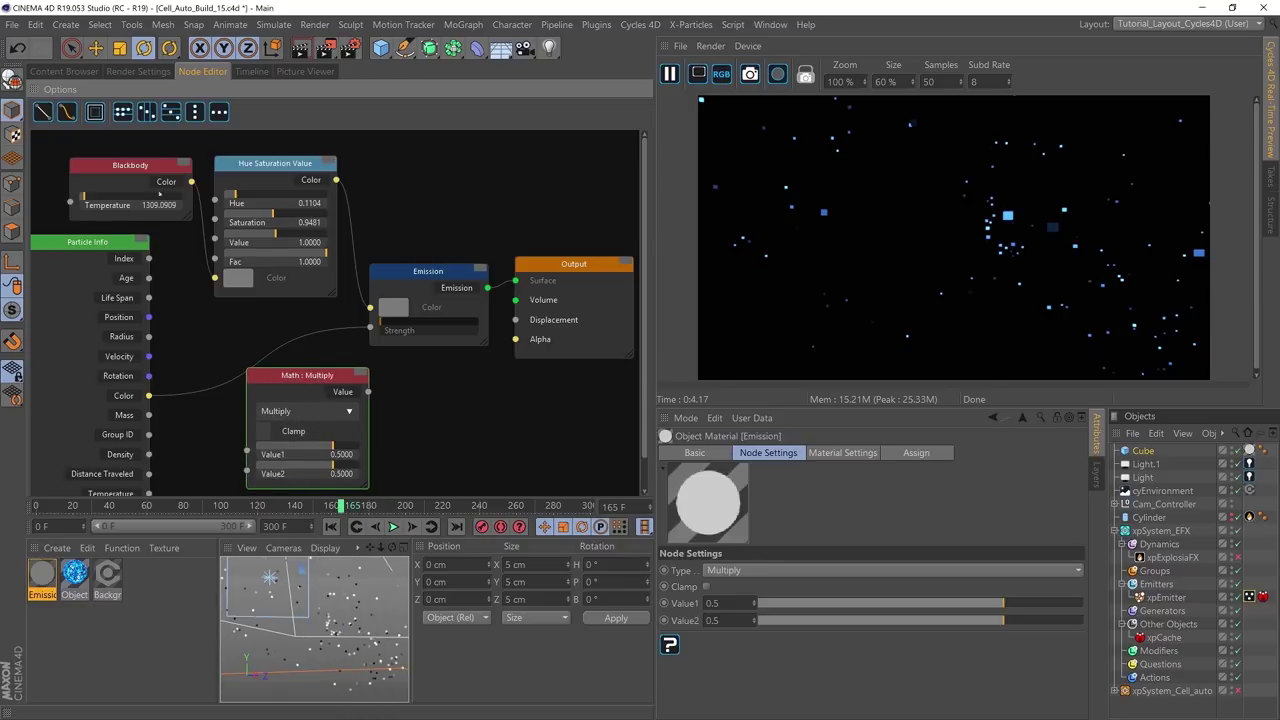
drag(307, 376, 266, 340)
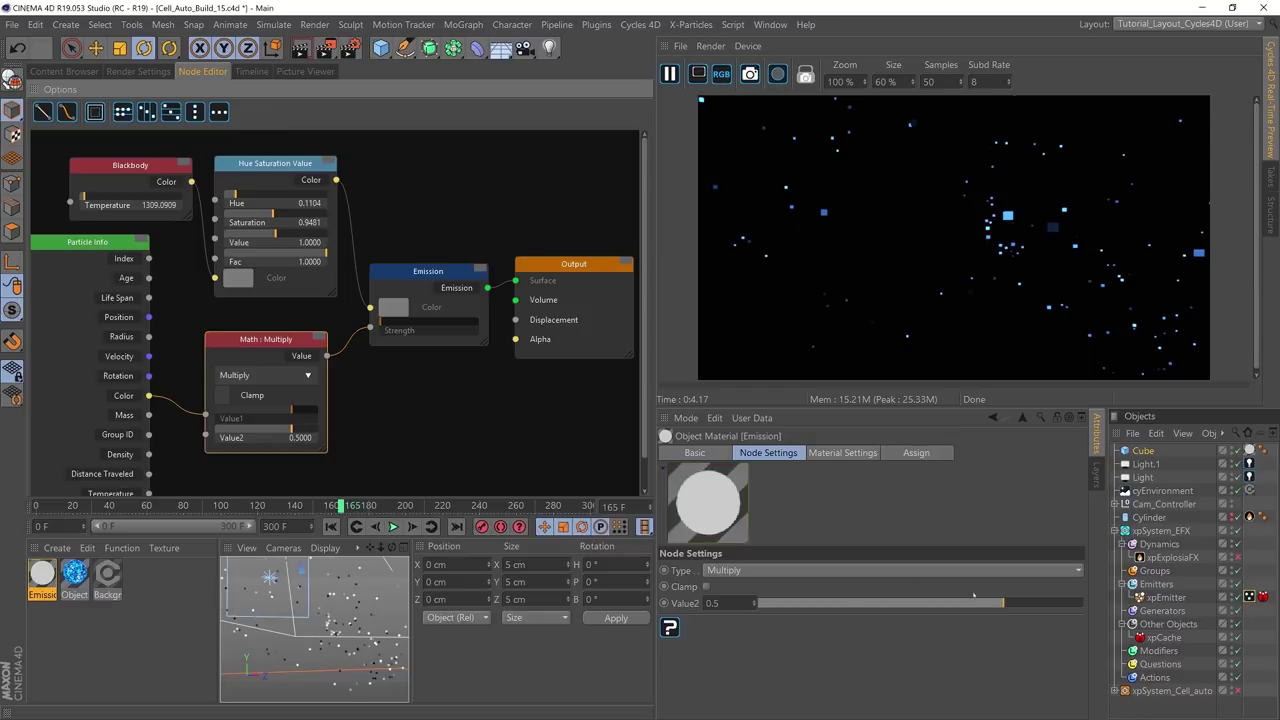
Step: Raise the Multiply node's Value2 to 3.09 to brighten the particle emission
drag(757, 603, 830, 603)
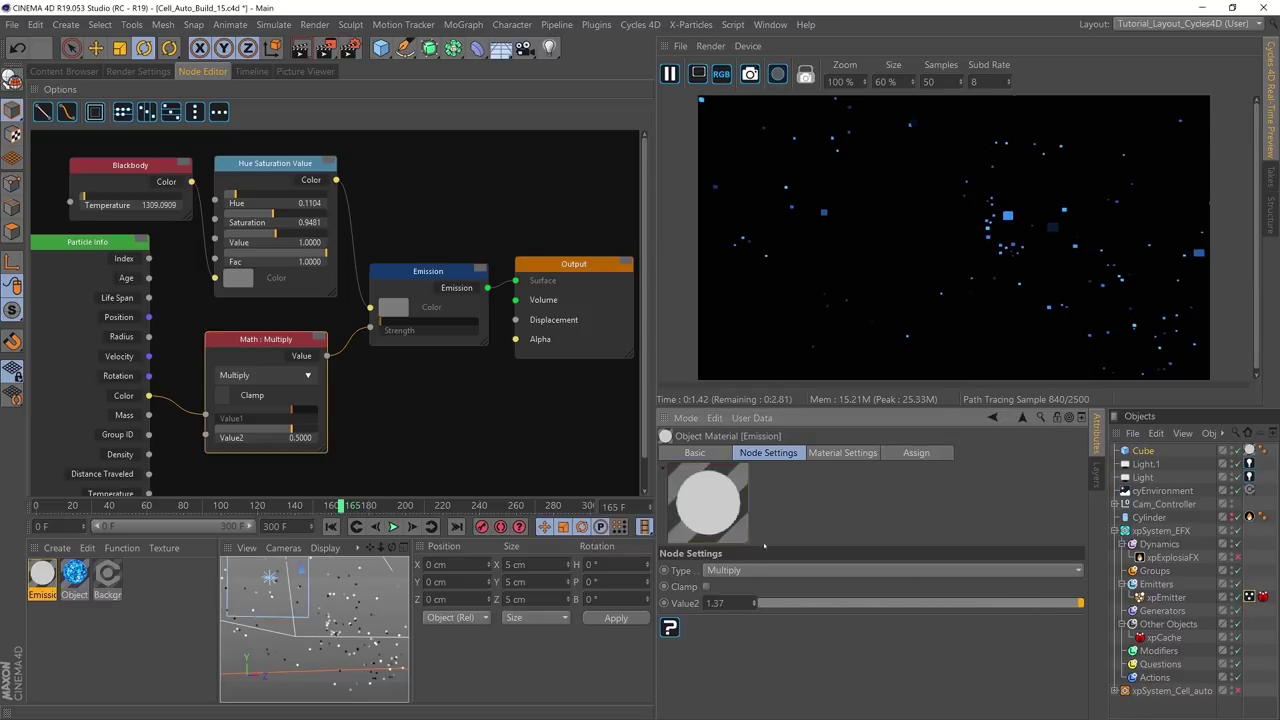
text(2.22)
key(Return)
text(3.09)
key(Return)
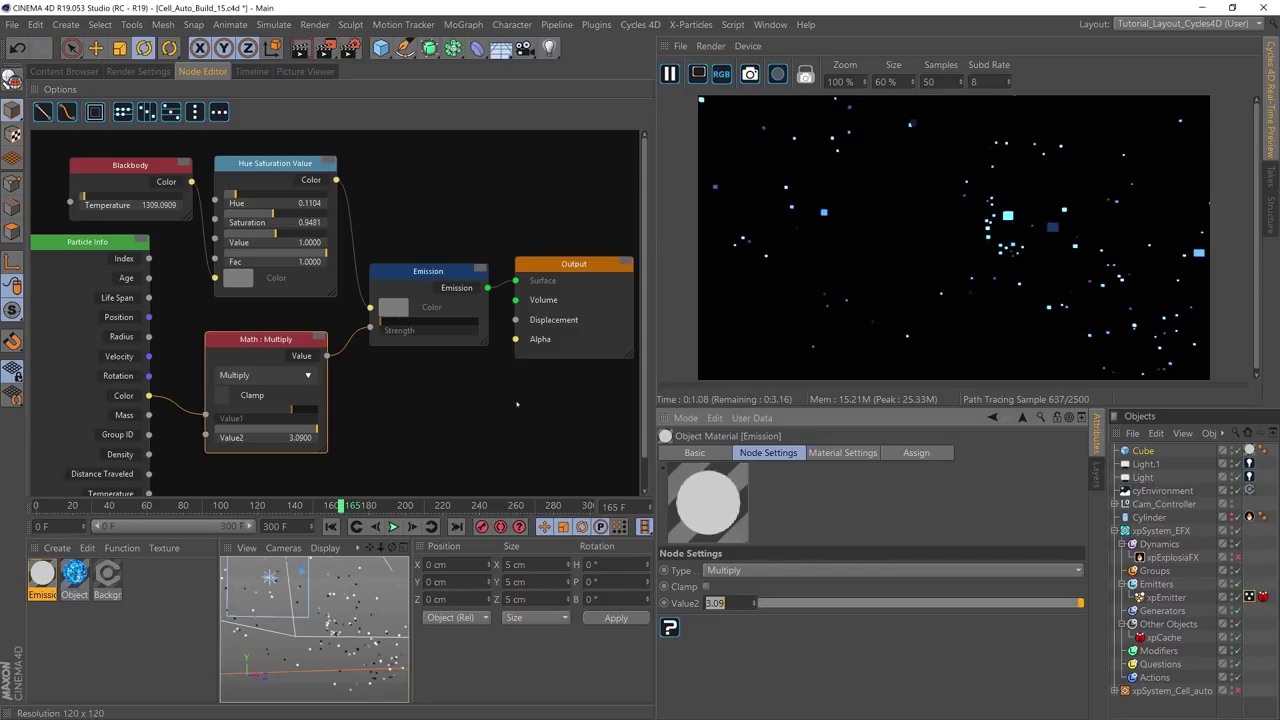
Step: Replay the animation from the first frame to frame 112 to check the brighter particles
click(332, 526)
click(393, 526)
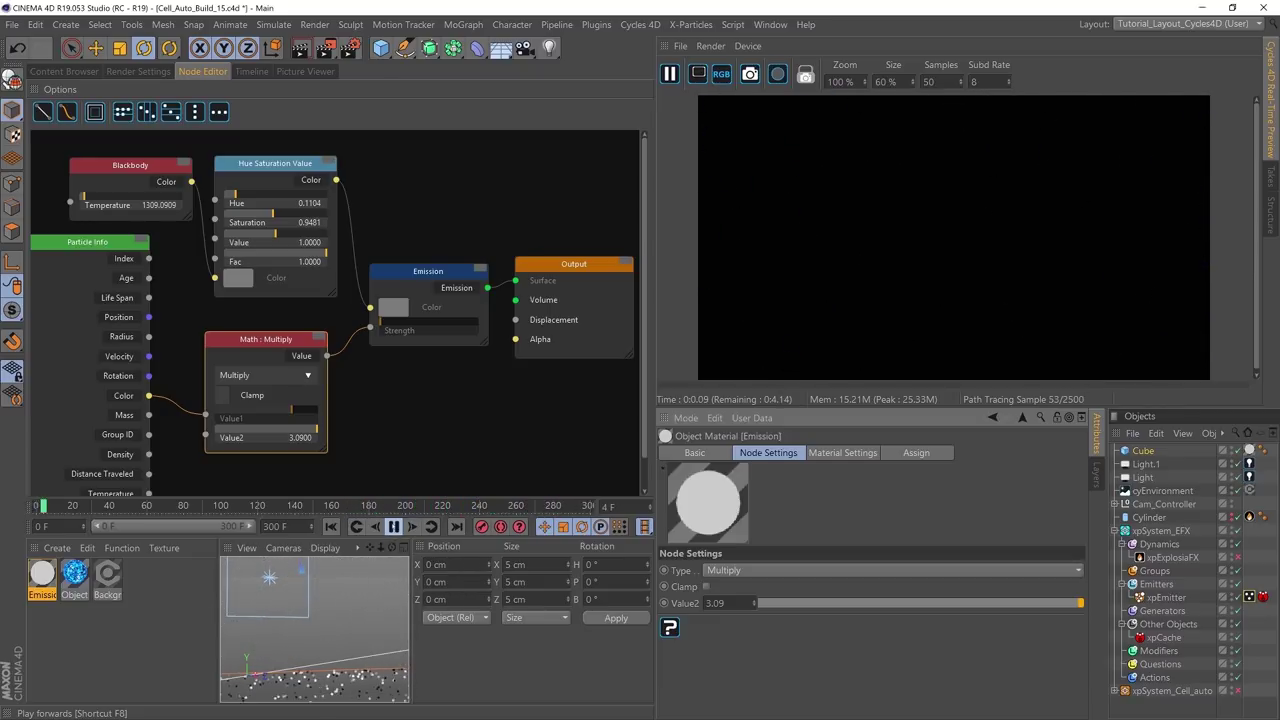
click(393, 526)
click(393, 526)
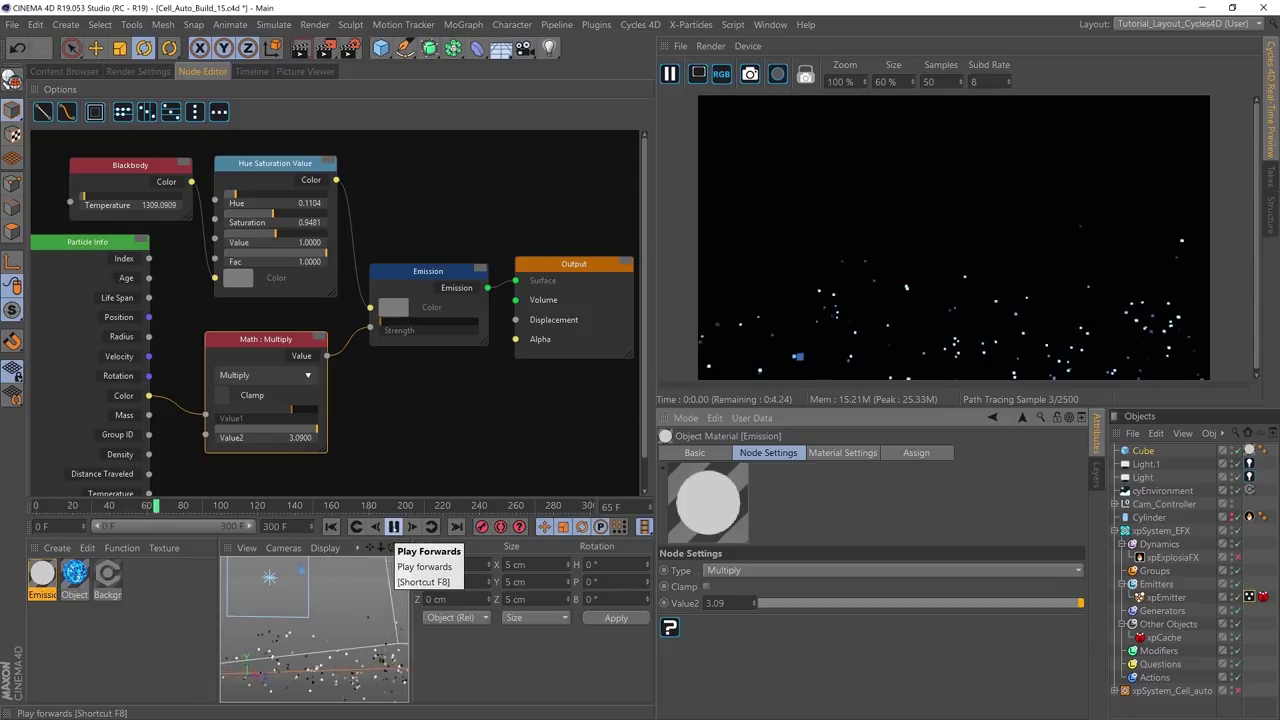
click(393, 526)
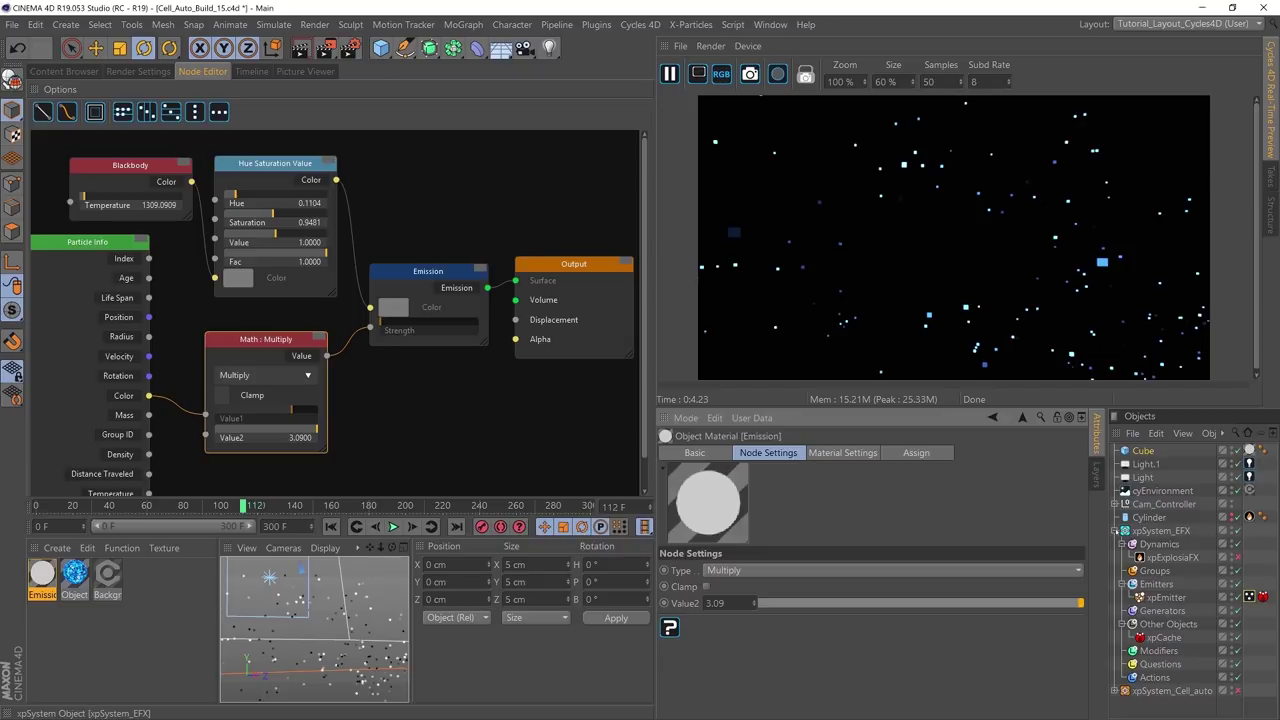
Step: Collapse xpSystem_EFX, look through the Camera inside Cam_Controller, and enable xpSystem_Cell_auto
click(1115, 530)
click(1115, 504)
click(1237, 517)
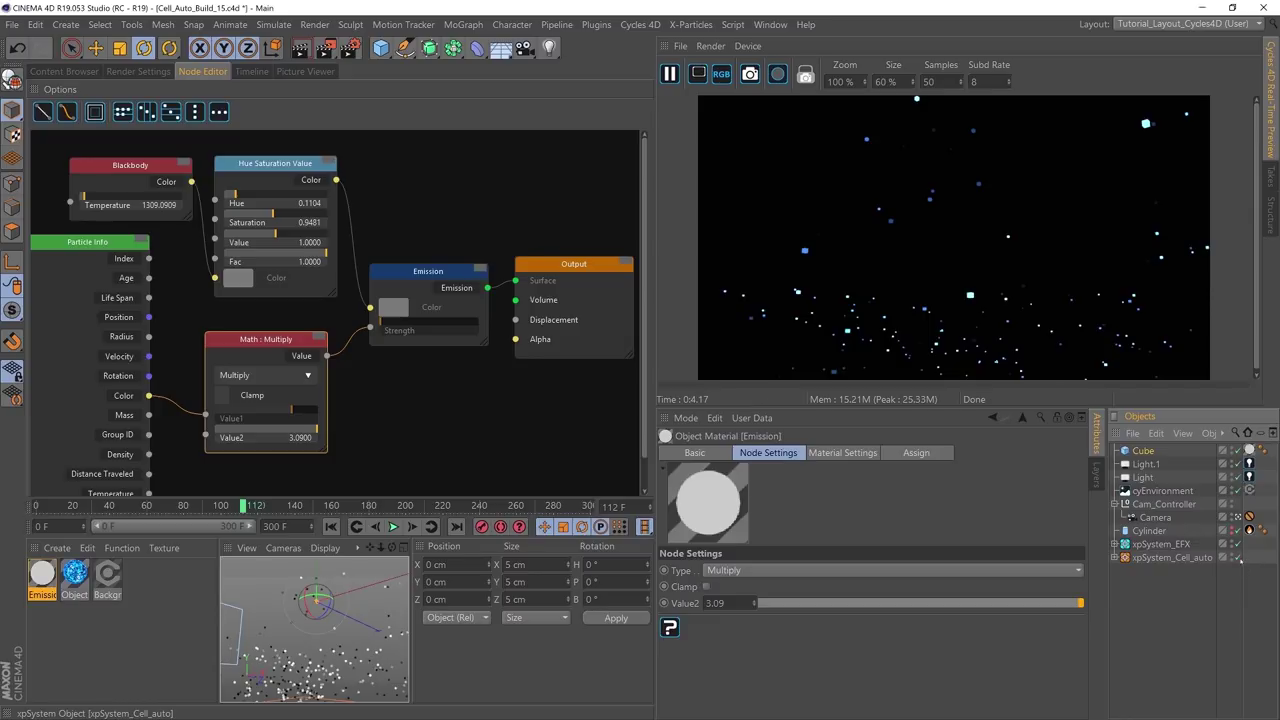
click(1239, 557)
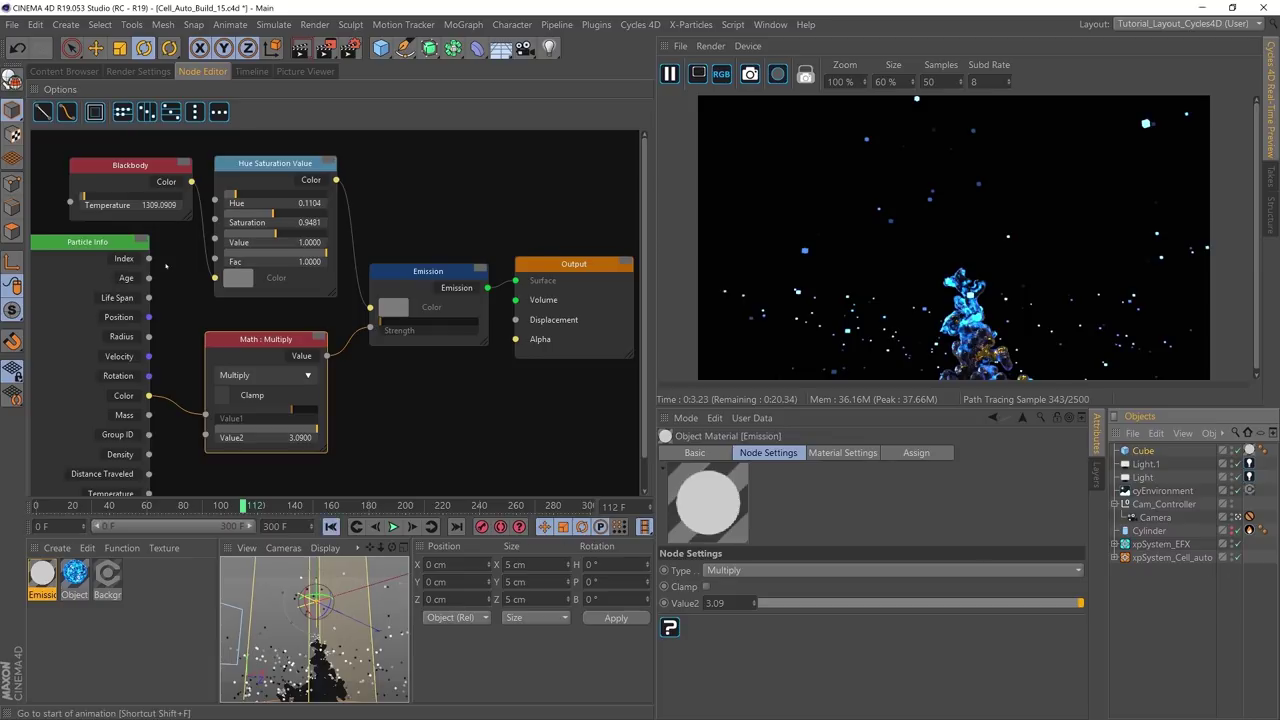
Step: Play the animation from the start to frame 93 to view the cell structure together with the particles
click(331, 527)
click(393, 527)
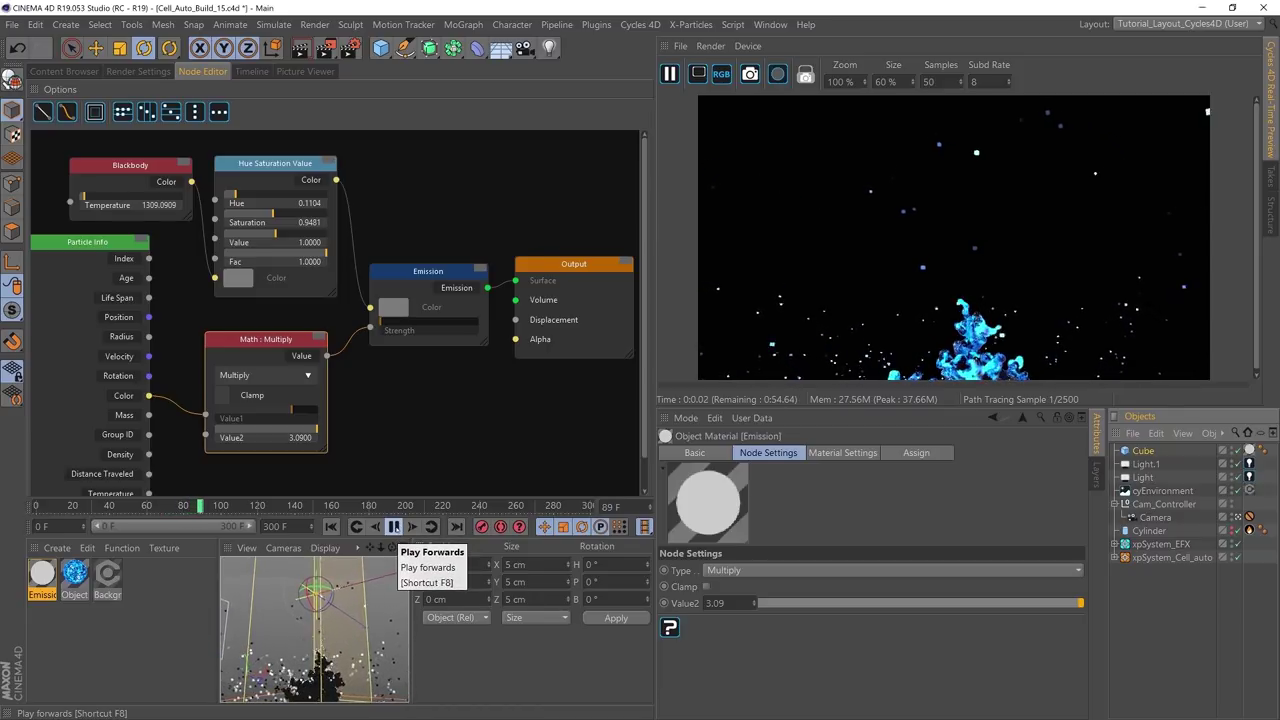
click(393, 527)
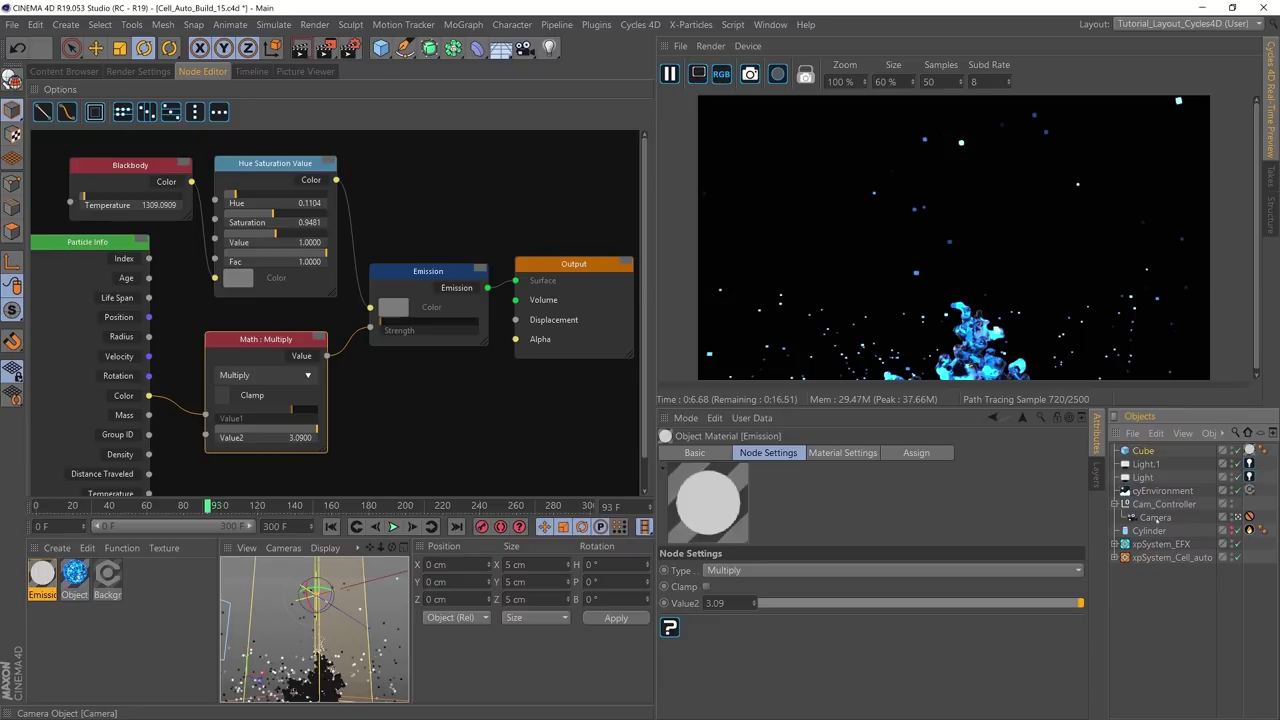
Step: Add a Cycles 4D camera tag to the Camera object
click(1155, 517)
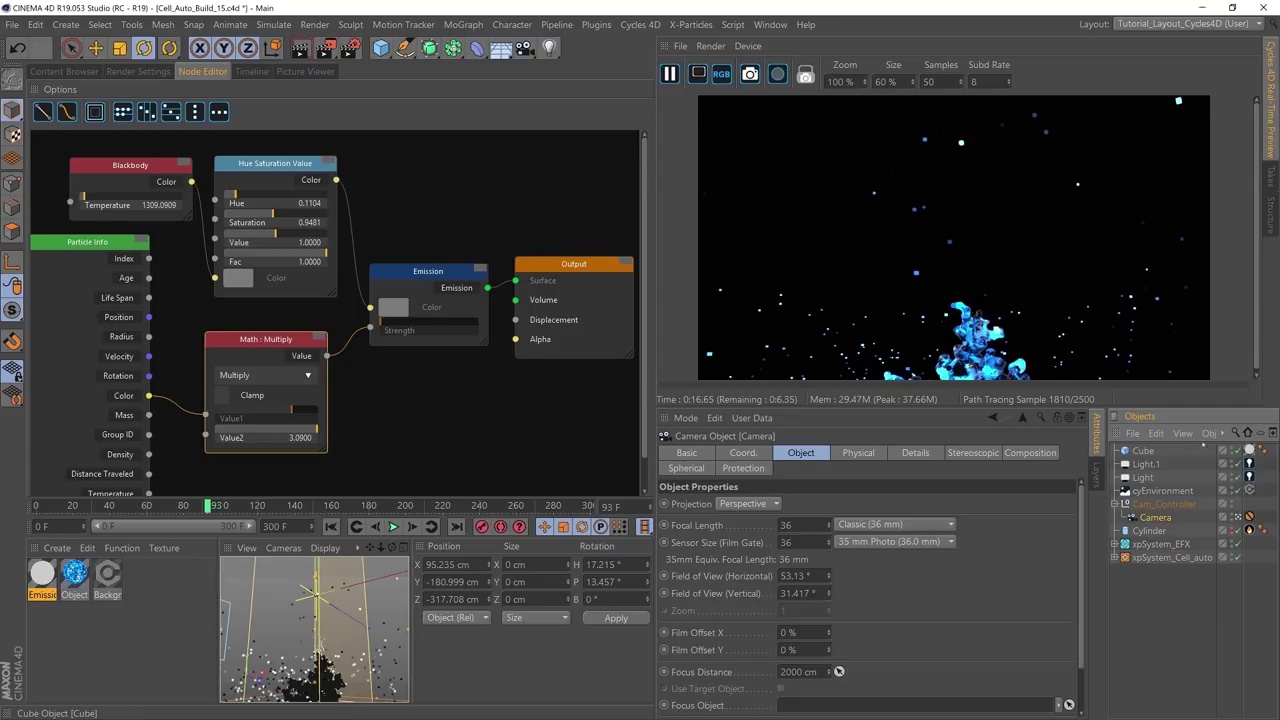
click(1223, 433)
mouse_move(1228, 458)
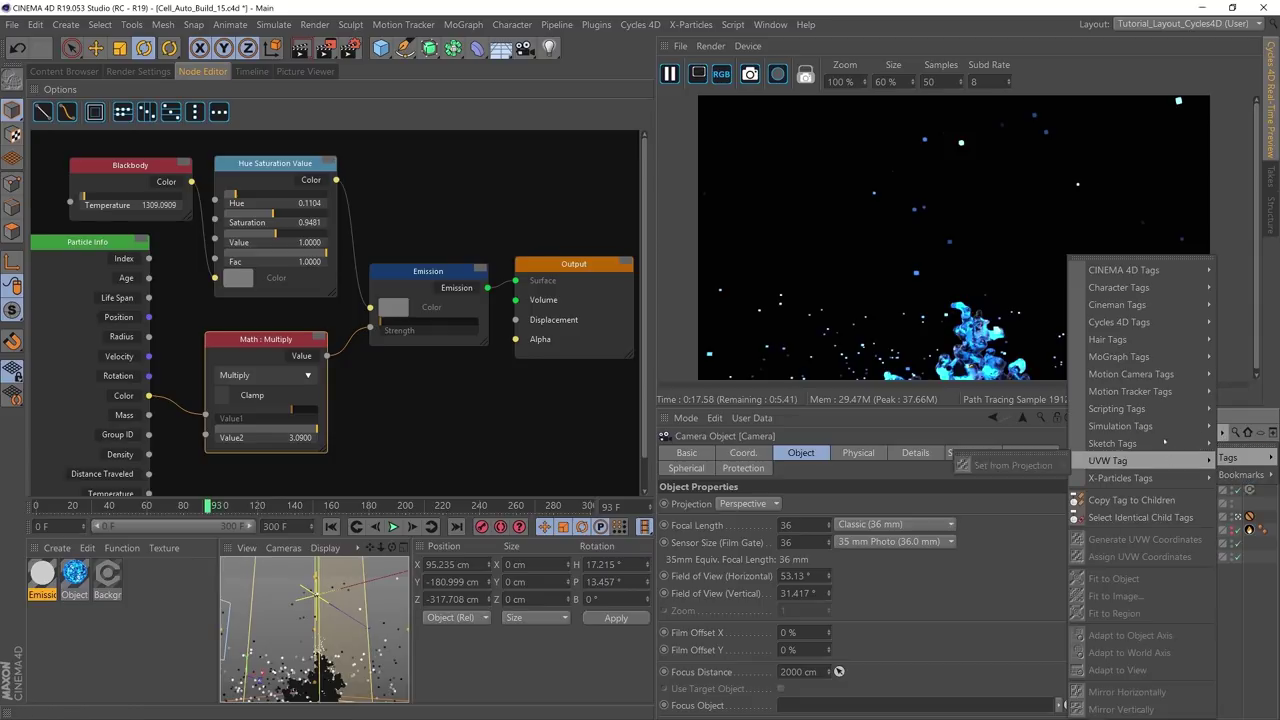
mouse_move(1110, 322)
click(1038, 340)
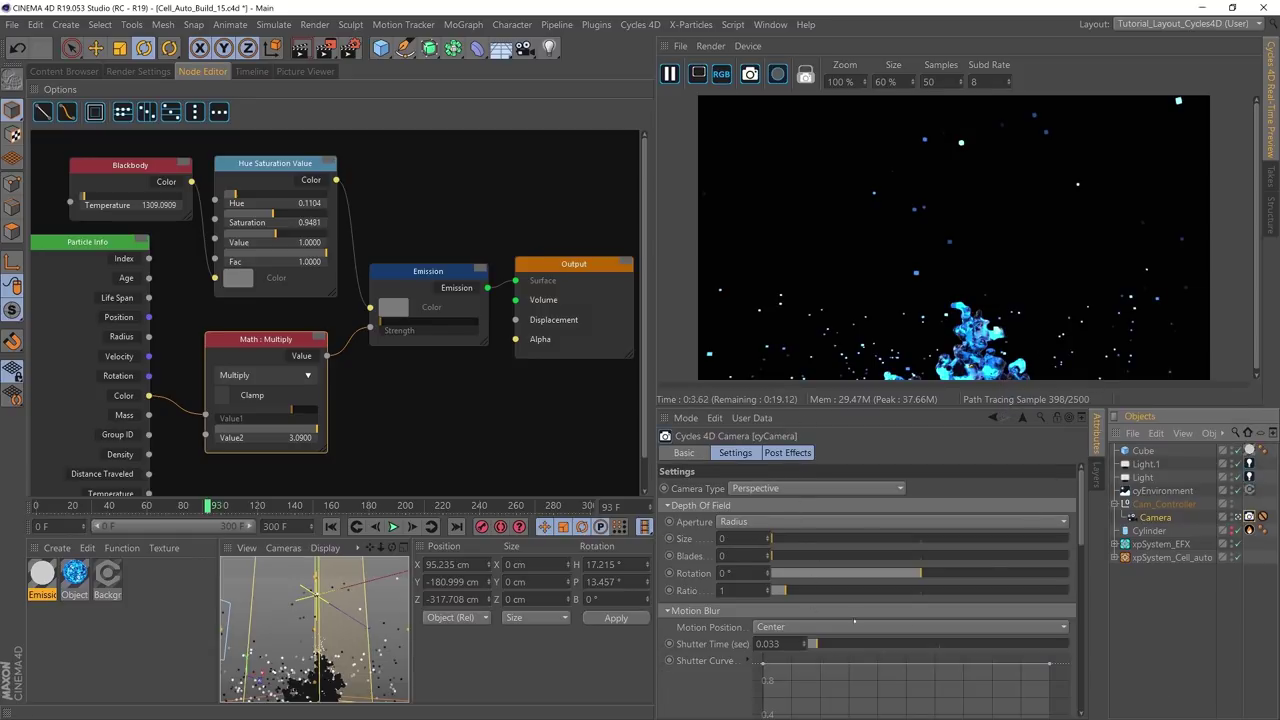
Step: Review the cyCamera settings and set its depth of field to size 0.03 with 6 aperture blades
scroll(865, 560, down, 1)
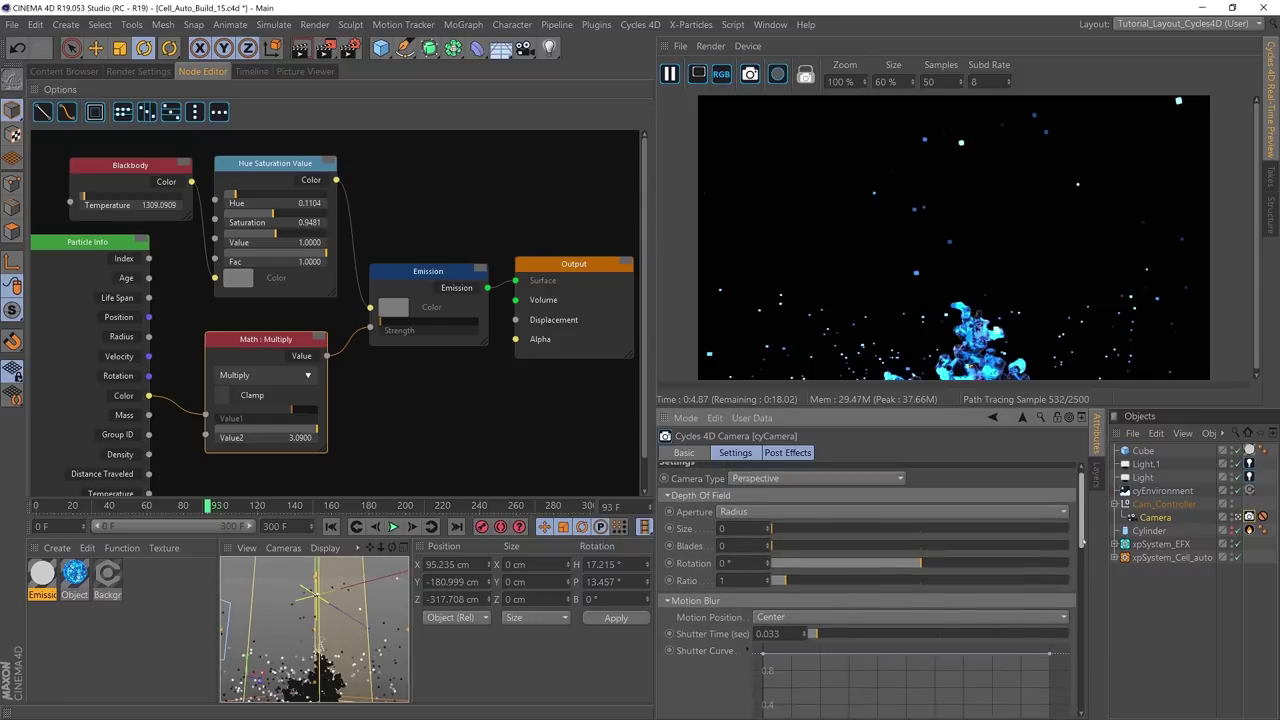
scroll(1094, 641, down, 10)
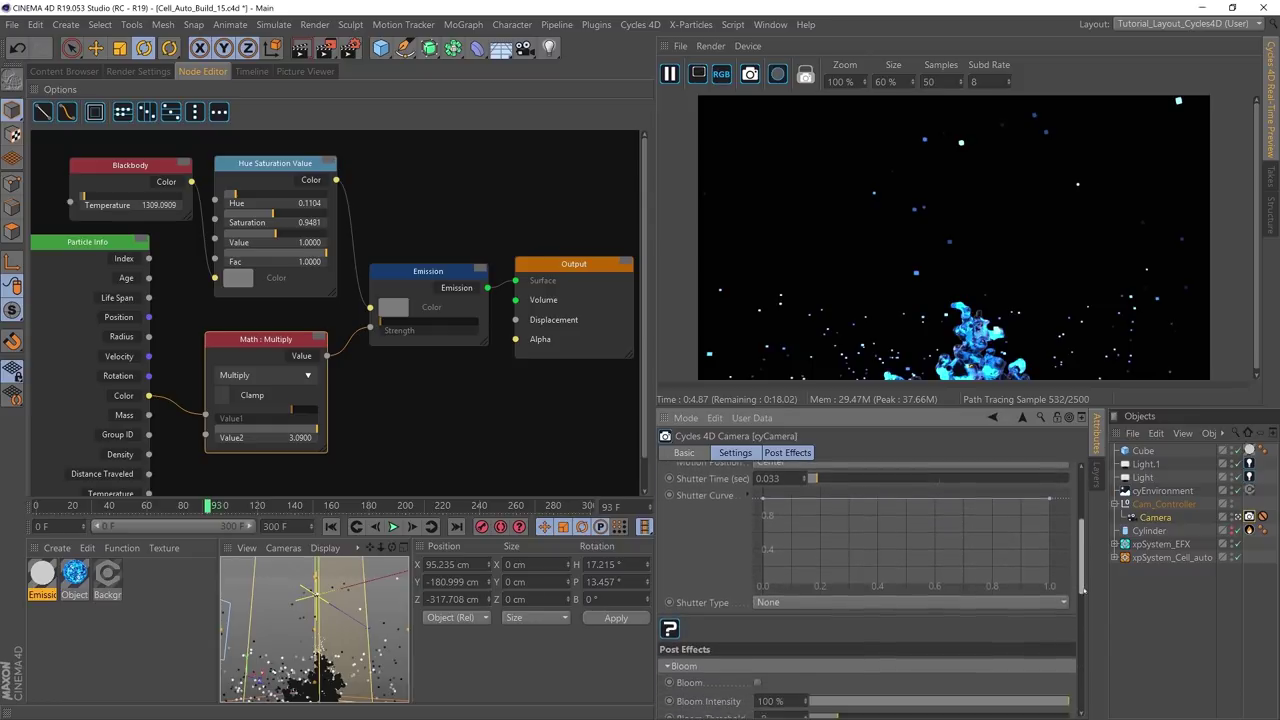
scroll(1094, 641, down, 3)
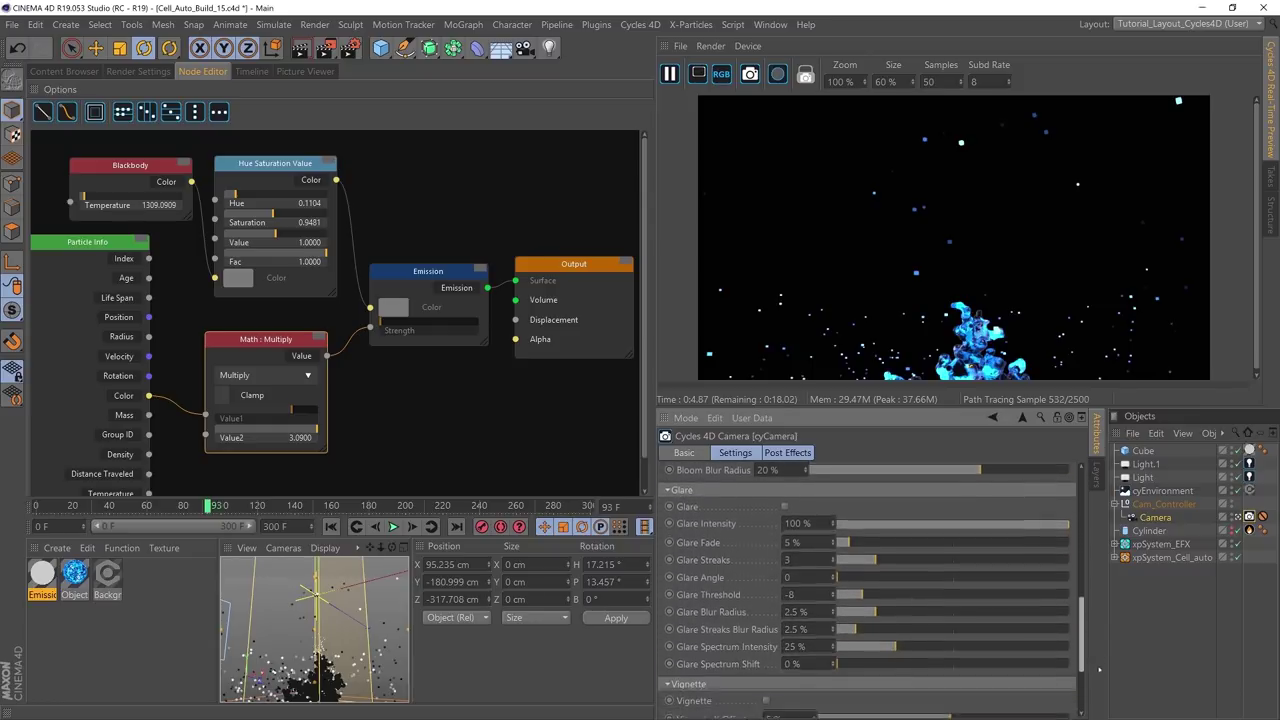
scroll(1092, 610, up, 6)
scroll(1092, 596, up, 8)
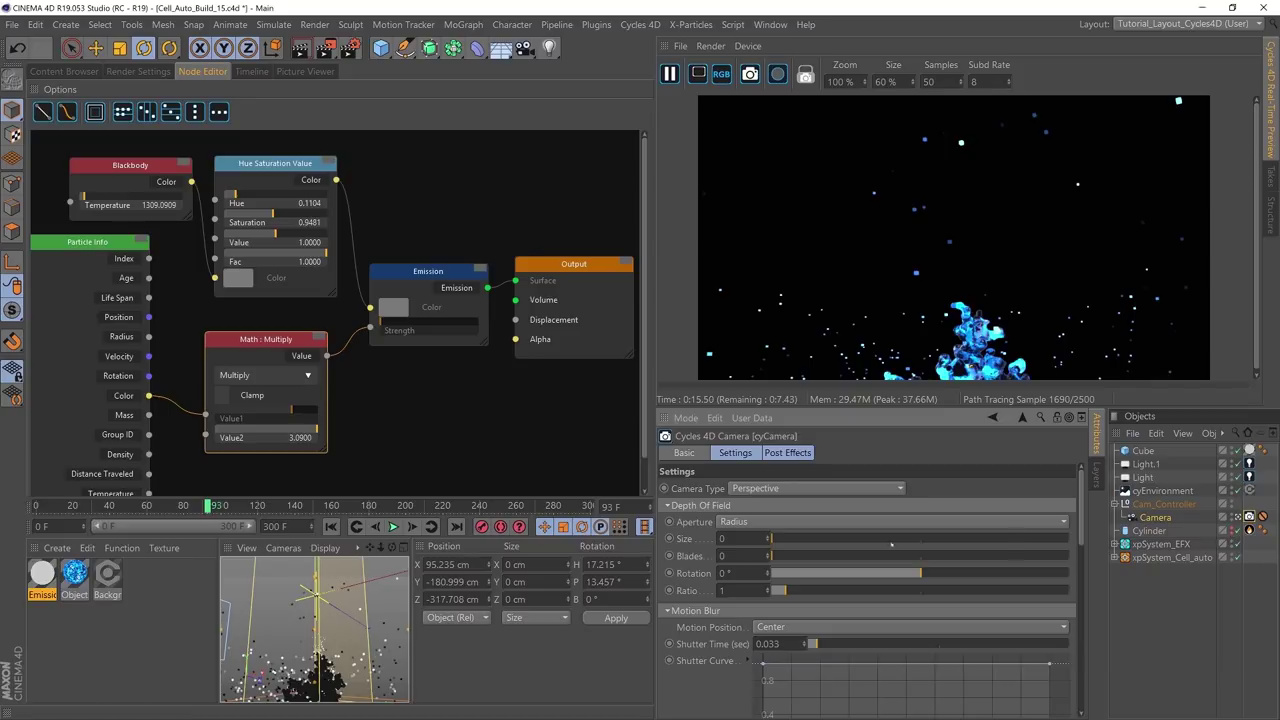
click(775, 538)
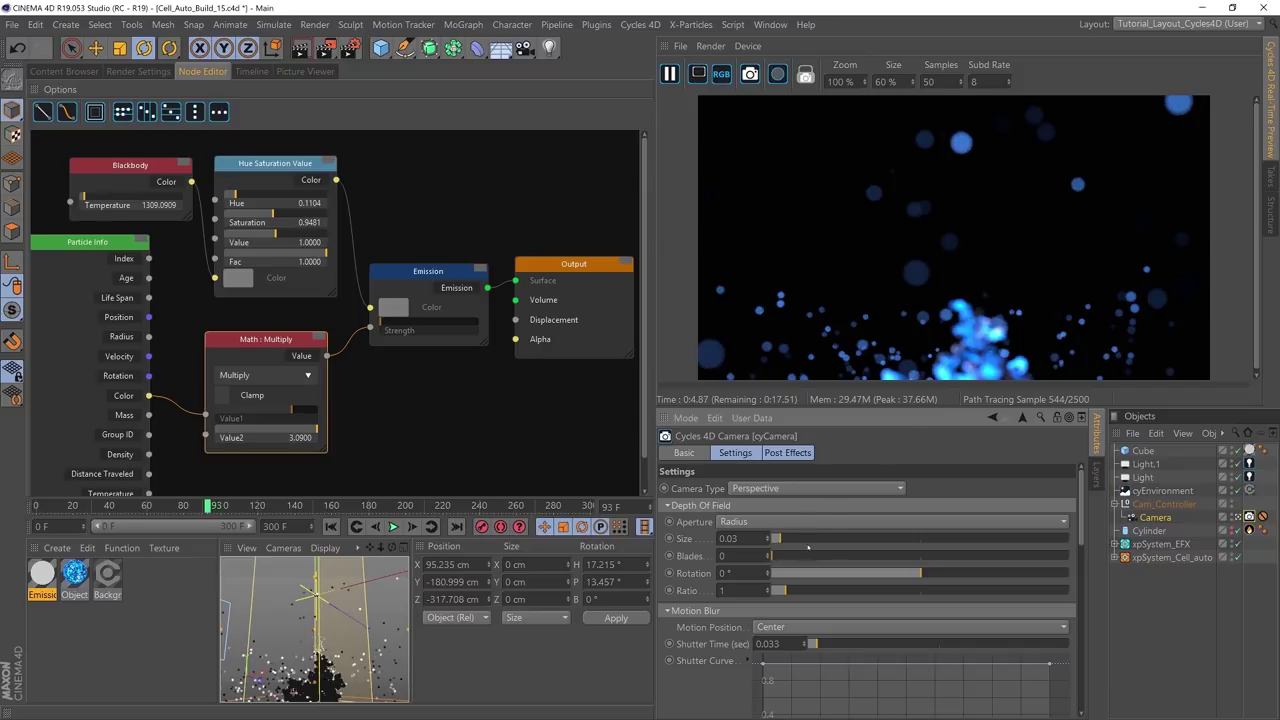
click(773, 556)
drag(777, 558, 789, 556)
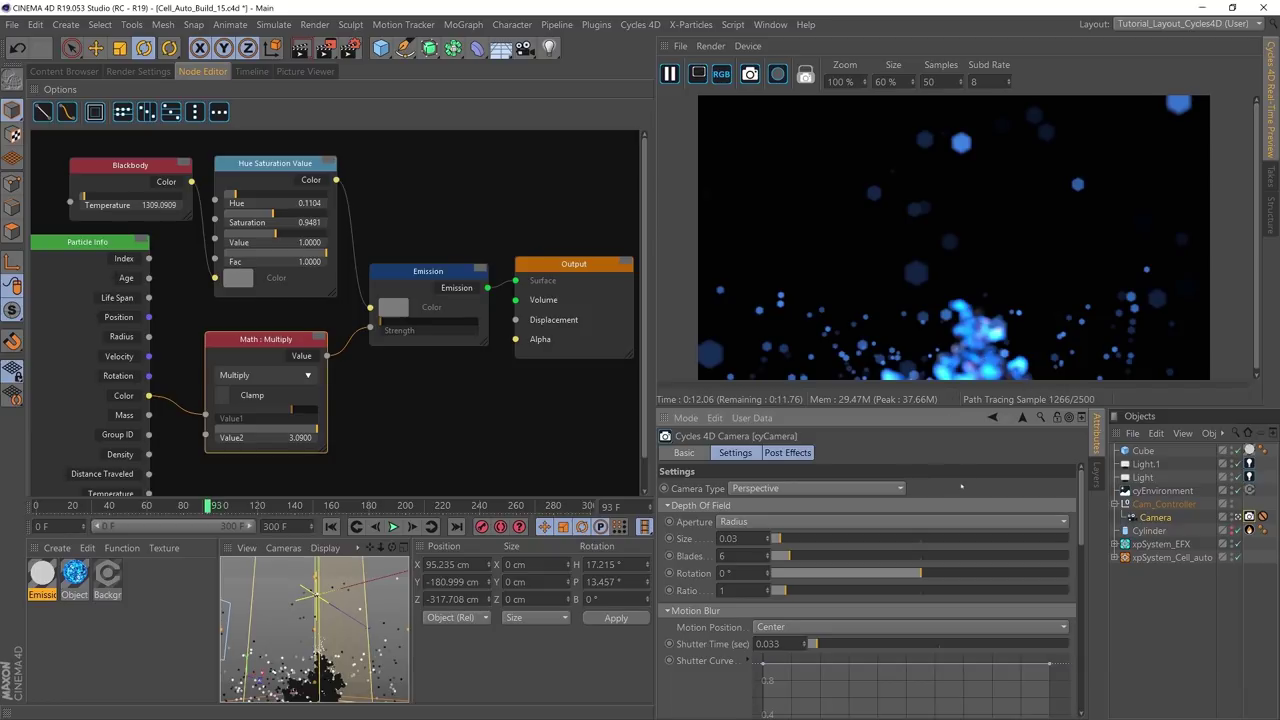
Step: Pick the Camera's focus distance on the cell structure, about 255.9 cm, and play on to frame 114
click(1155, 517)
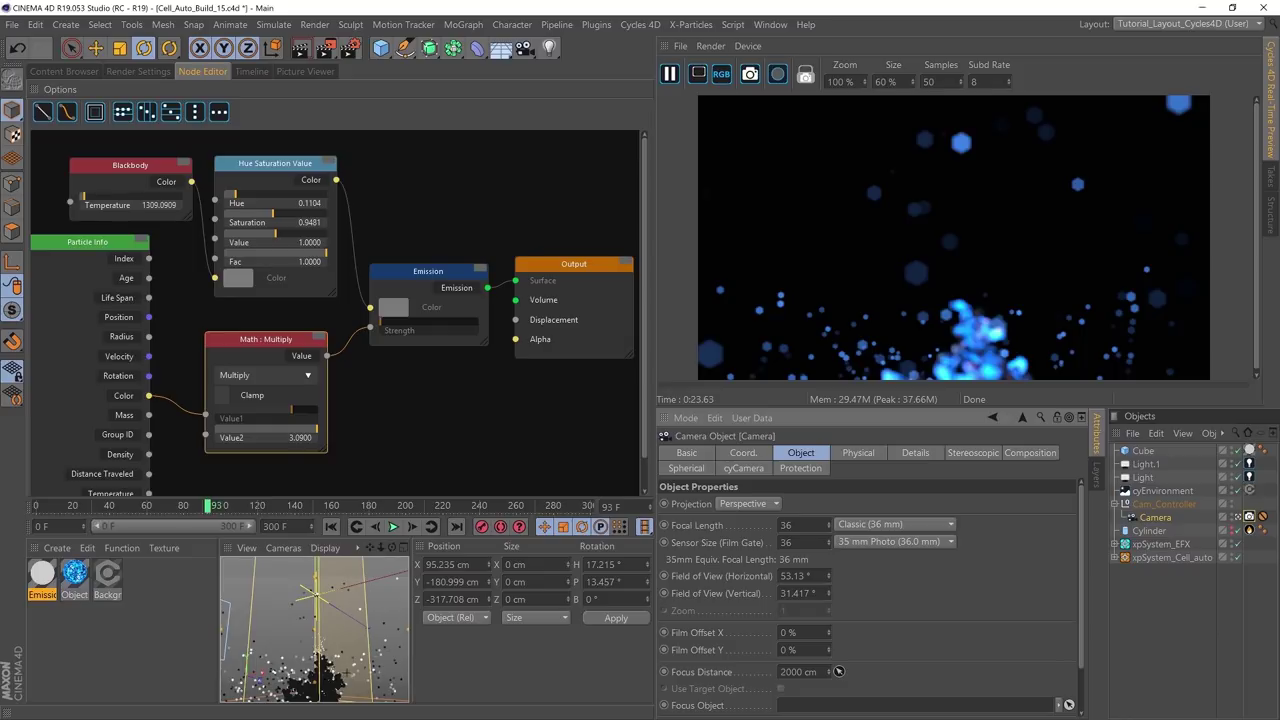
click(838, 671)
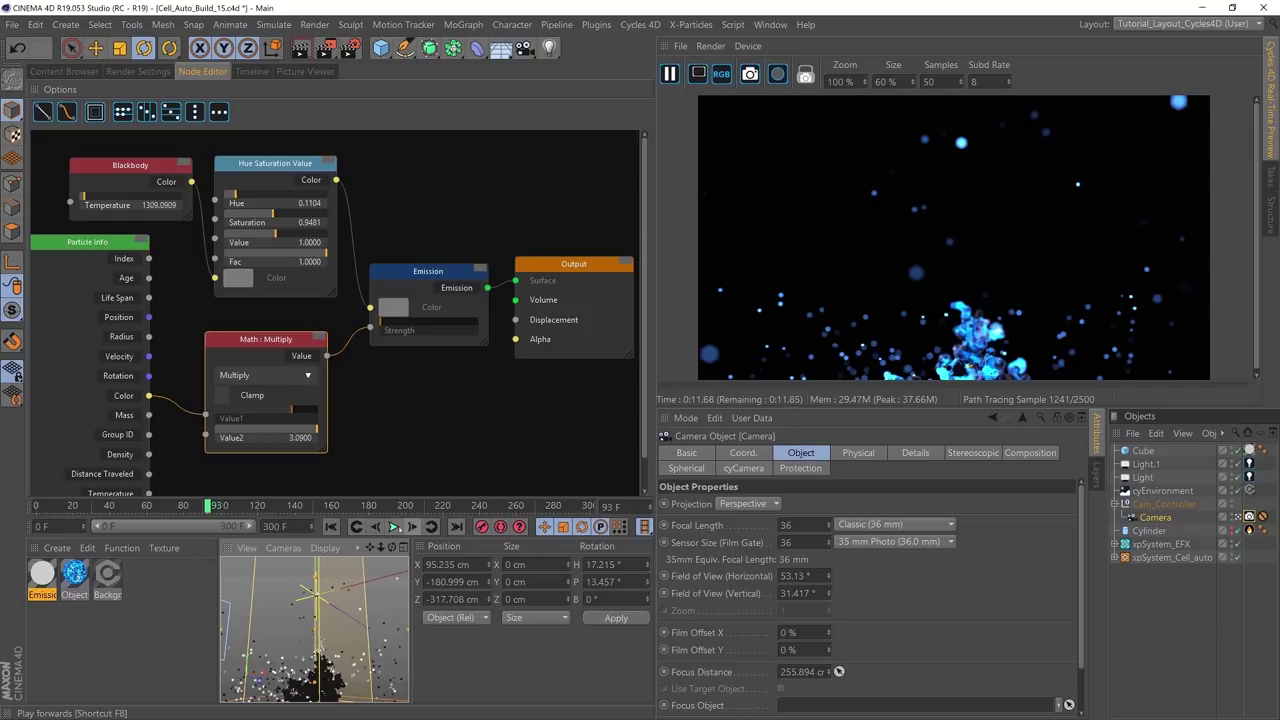
click(393, 526)
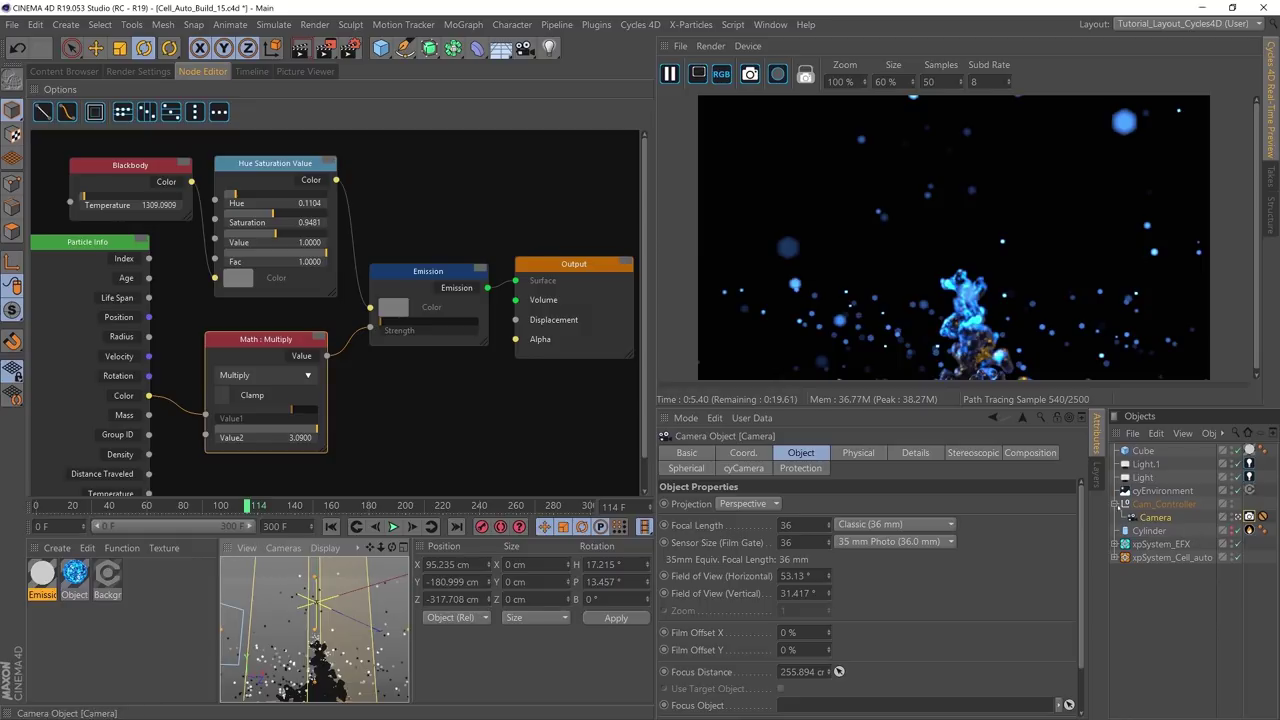
Step: Set the xpEmitter's cyInstance tag to a 5% size multiplier and 15% size variation
click(1117, 504)
ctrl+click(1118, 530)
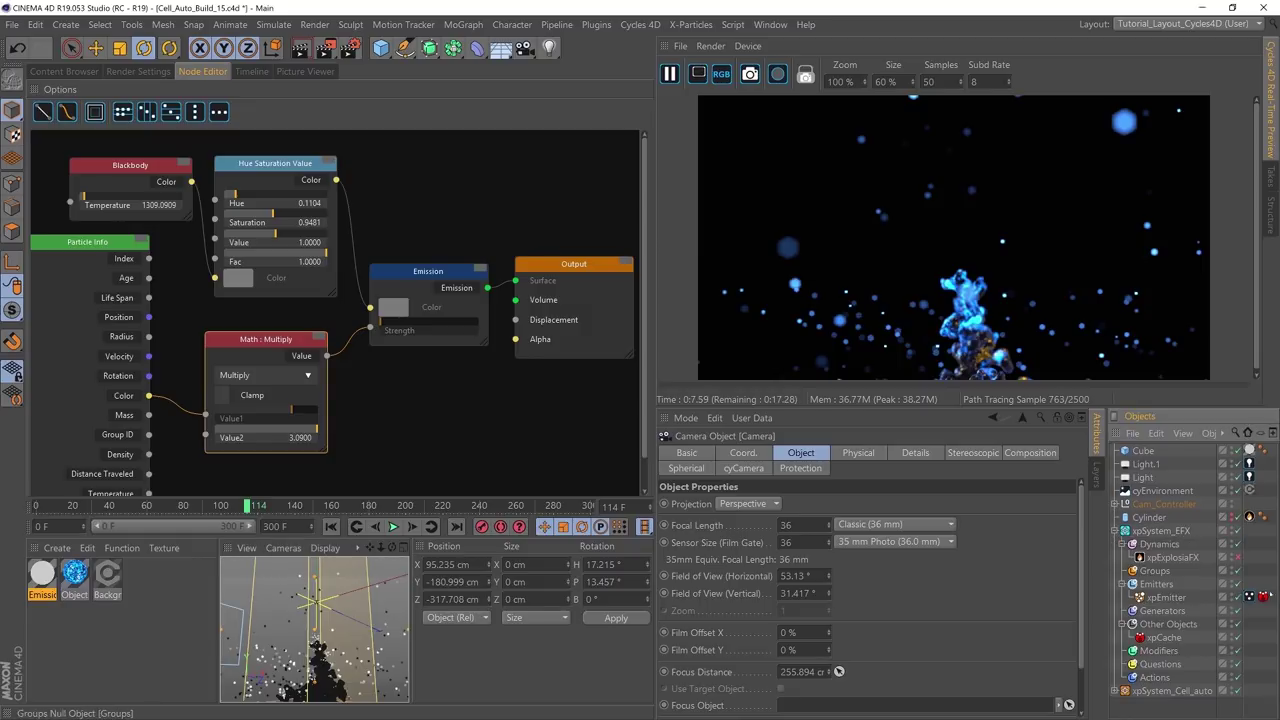
click(1249, 451)
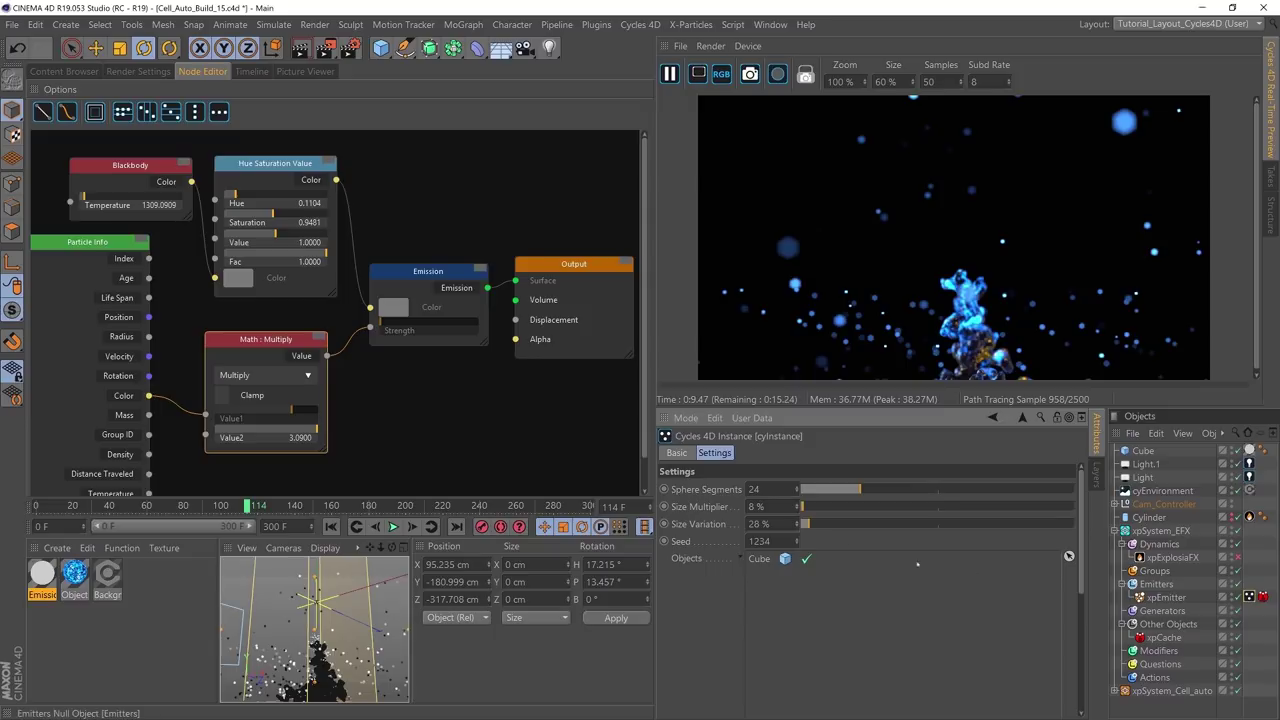
click(756, 507)
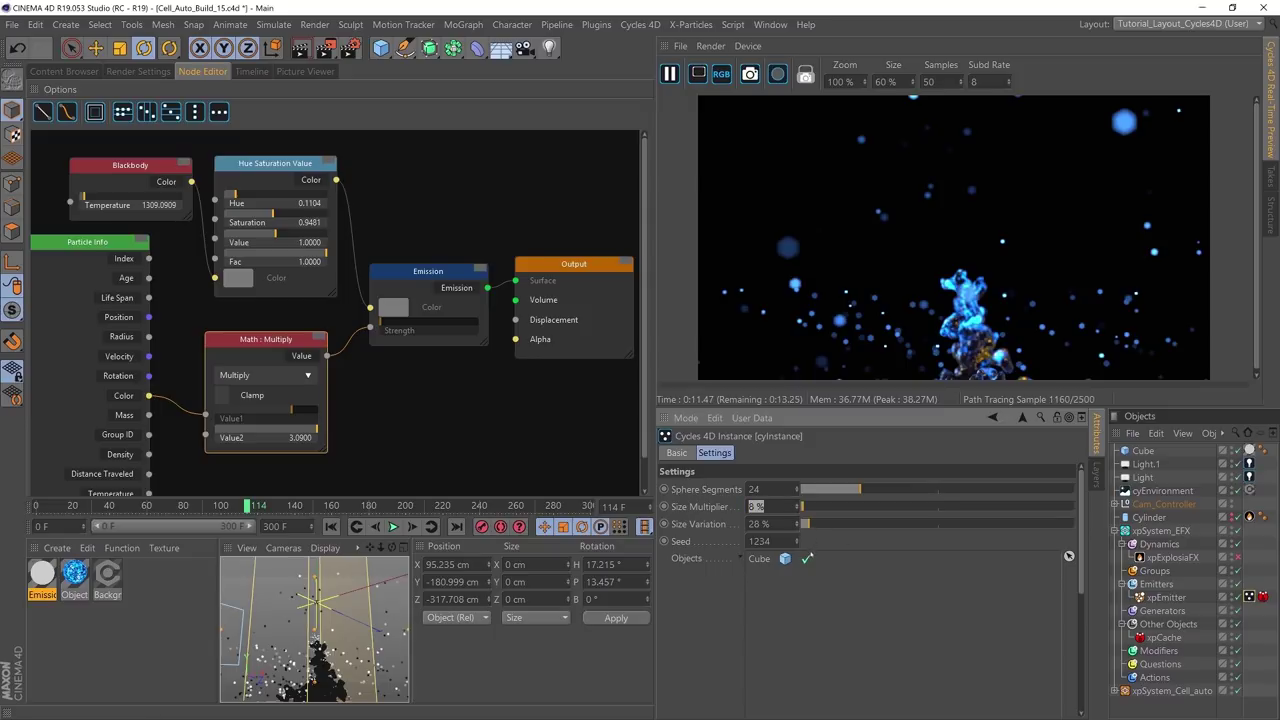
text(5)
key(Return)
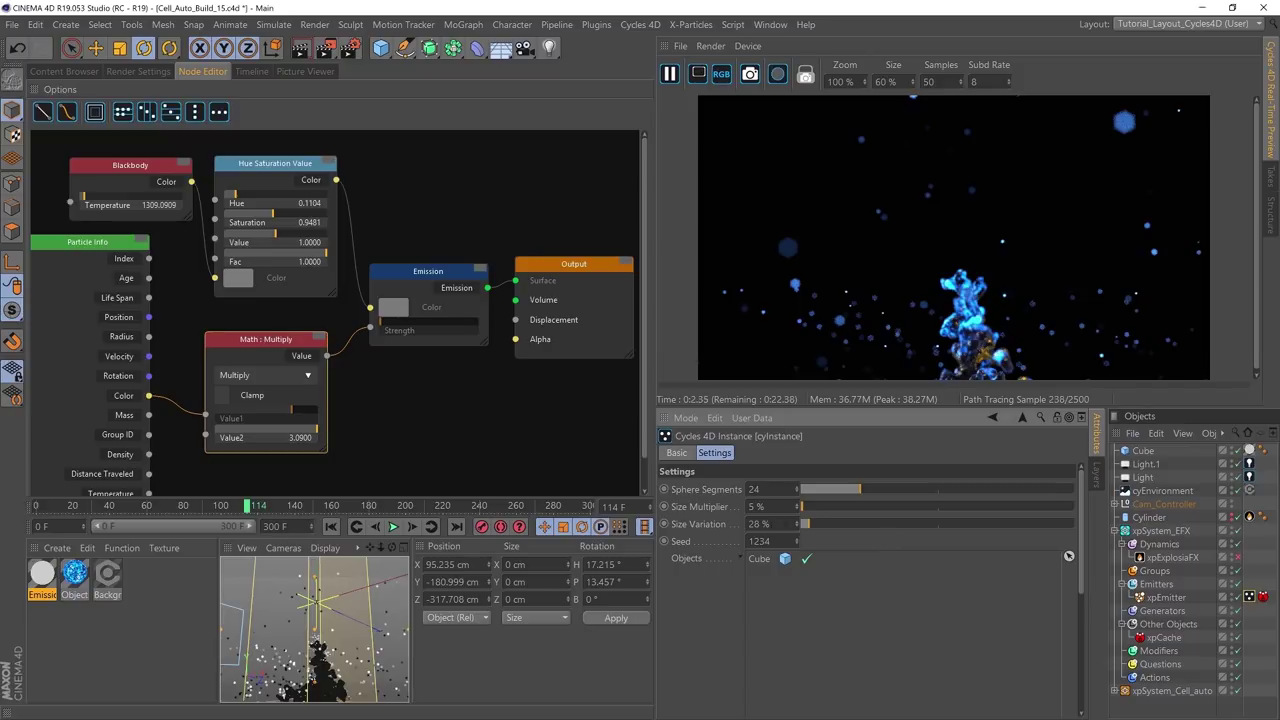
click(757, 524)
text(15)
key(Return)
Step: Repick the Camera's focus distance at about 307.3 cm in the Tutorial_Layout_C4D layout, and return to Tutorial_Layout_Cycles4D
click(1183, 23)
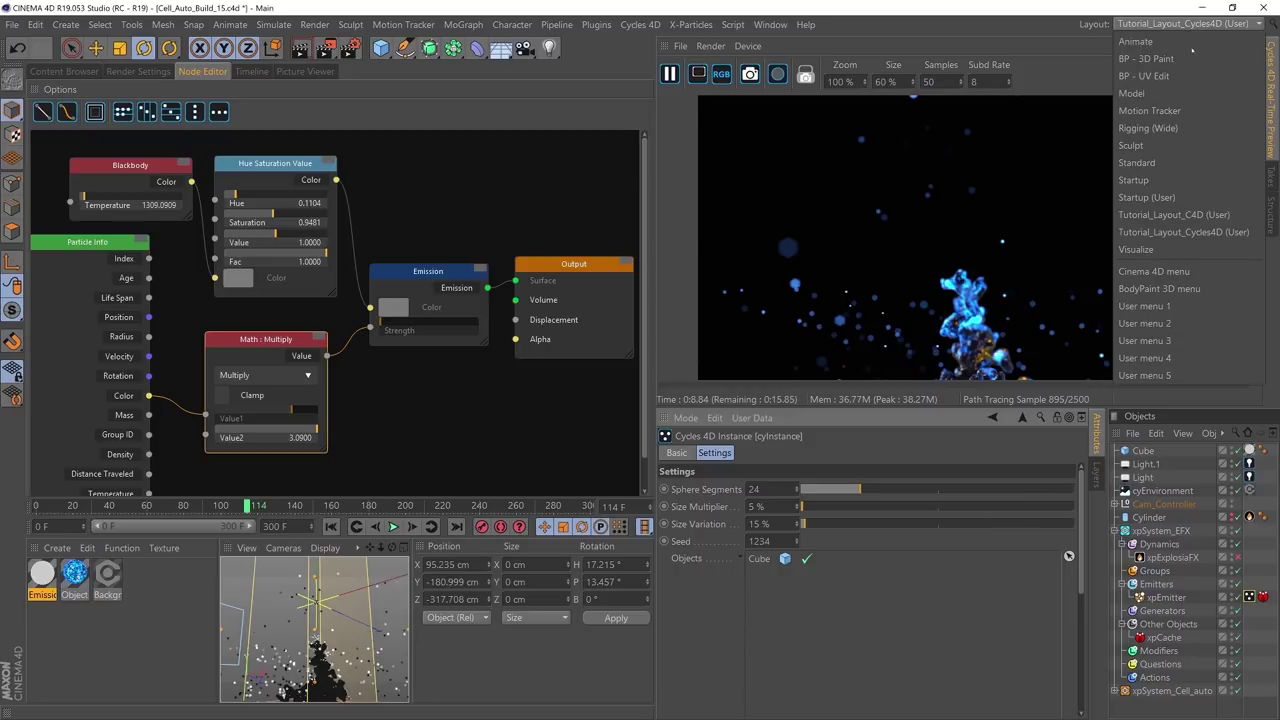
click(1140, 215)
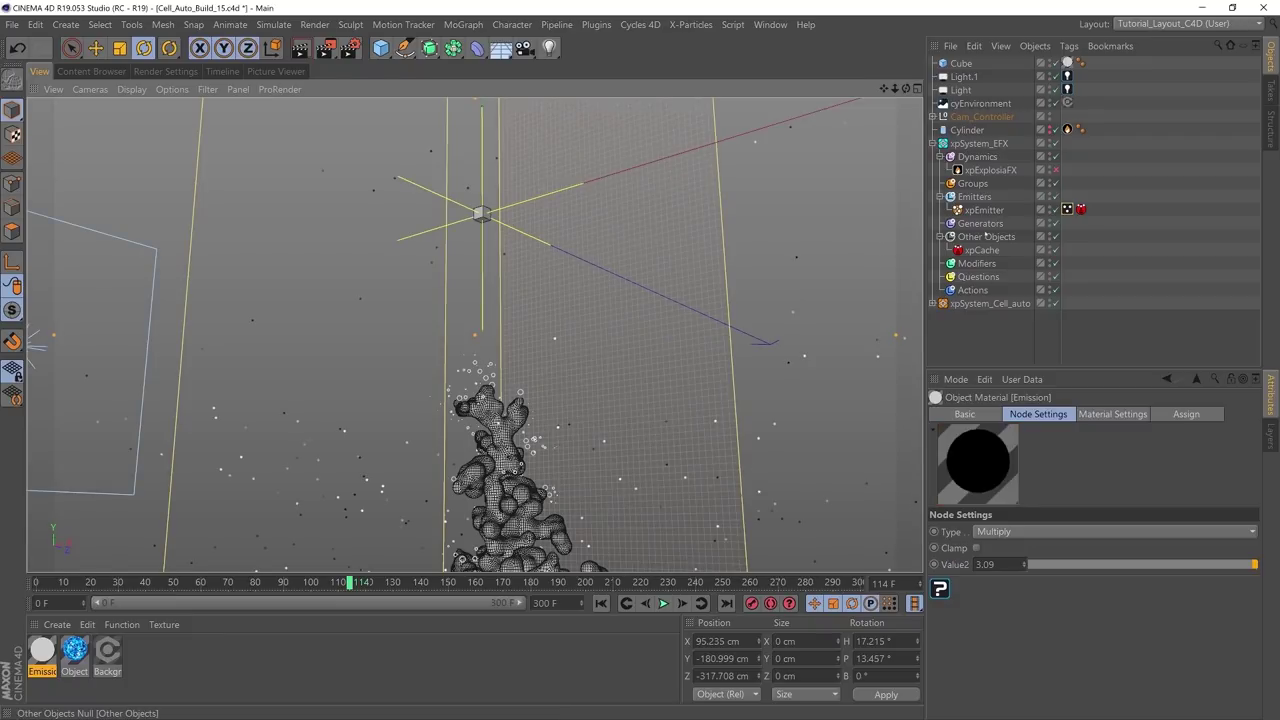
click(943, 116)
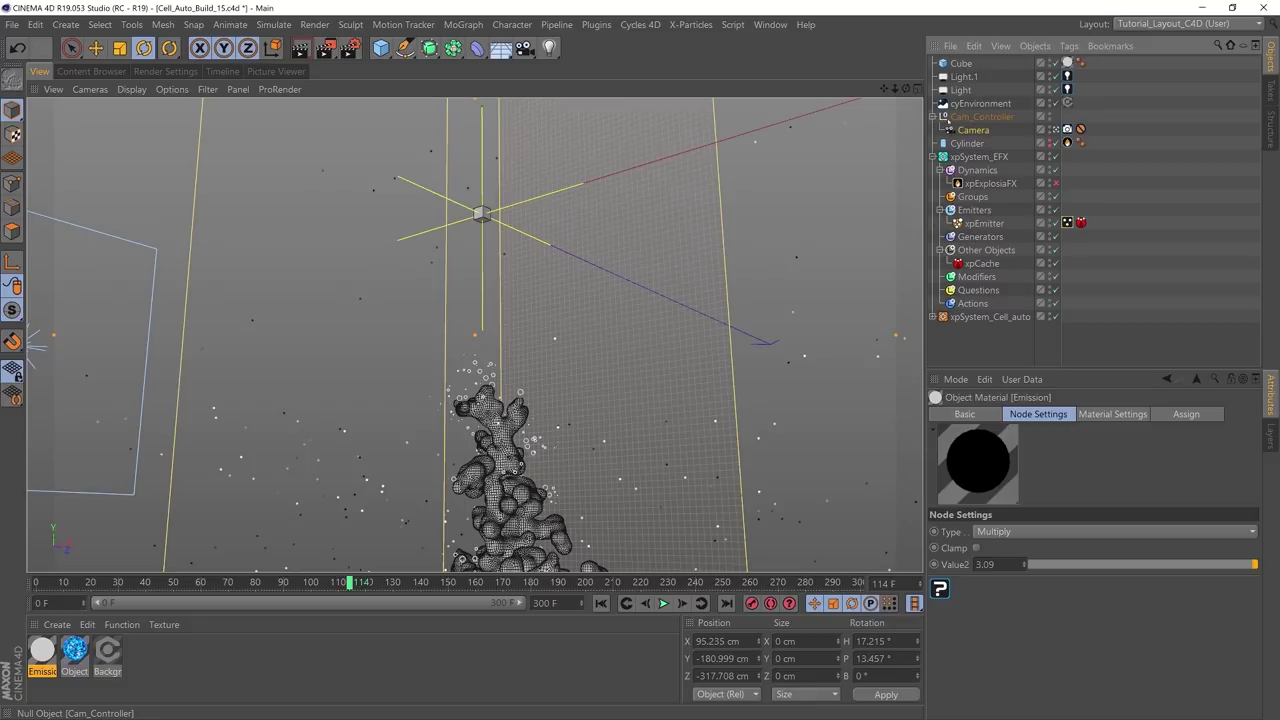
click(973, 130)
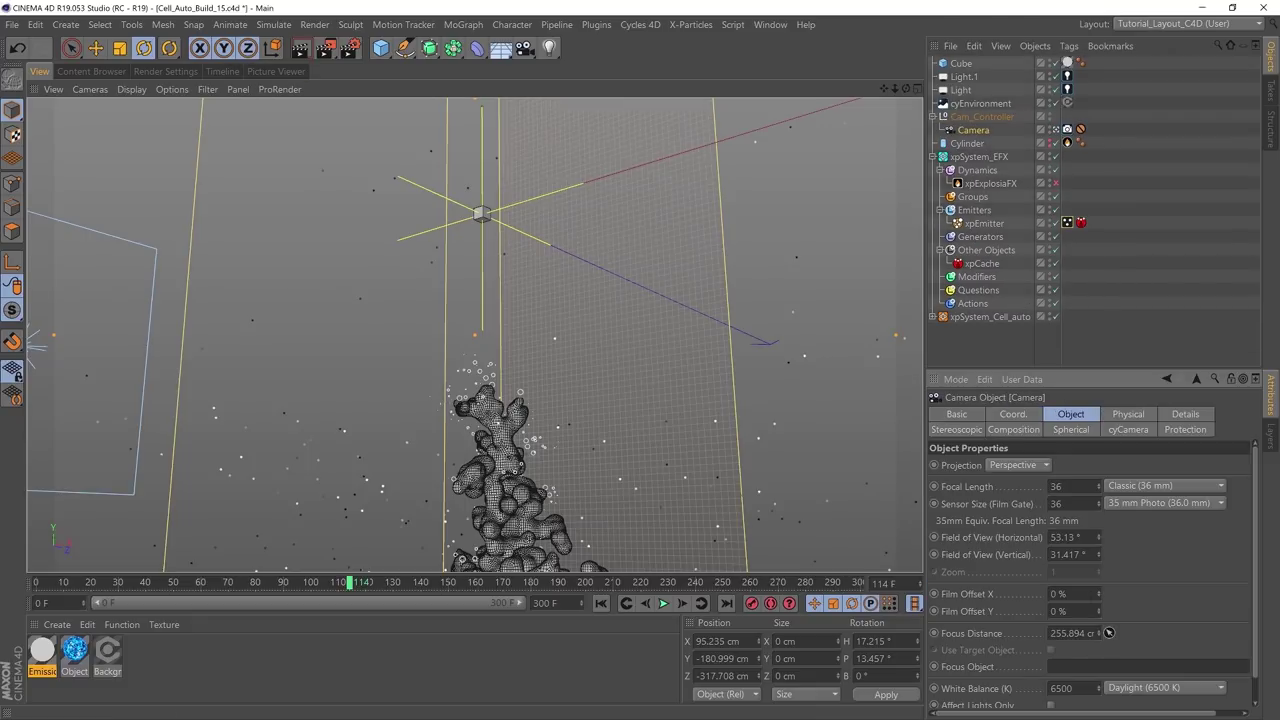
click(1108, 632)
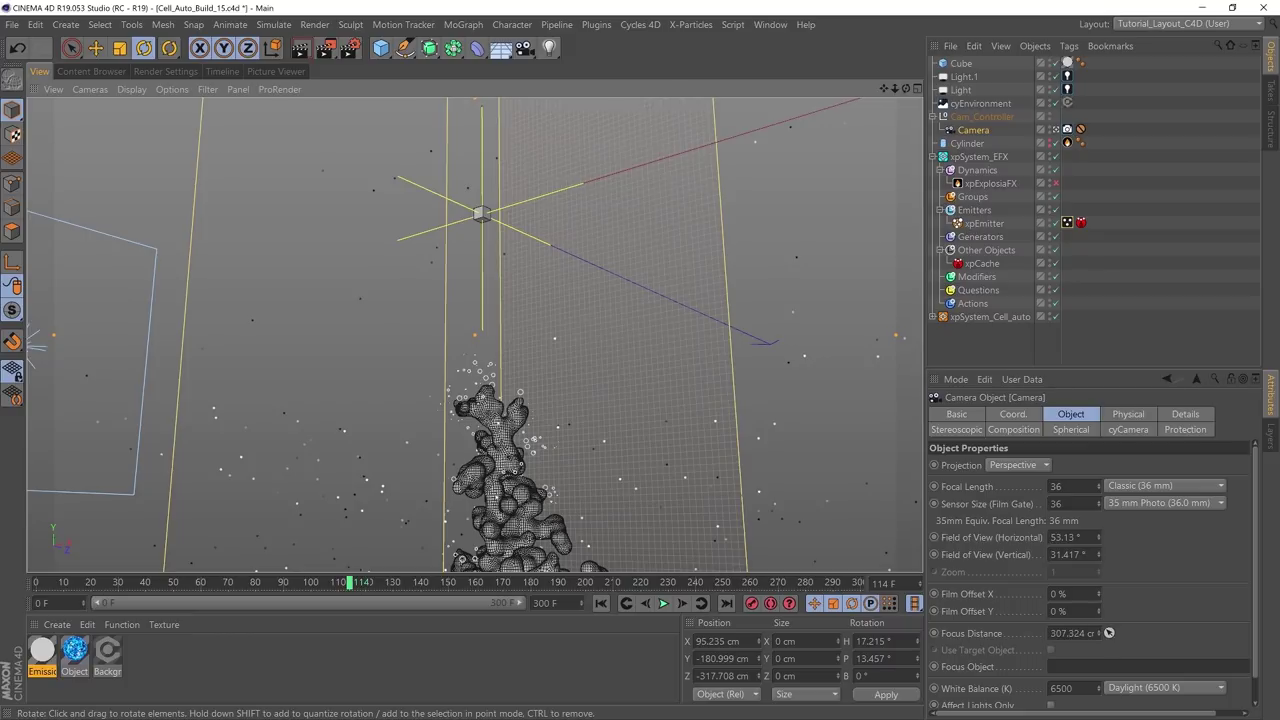
click(1186, 23)
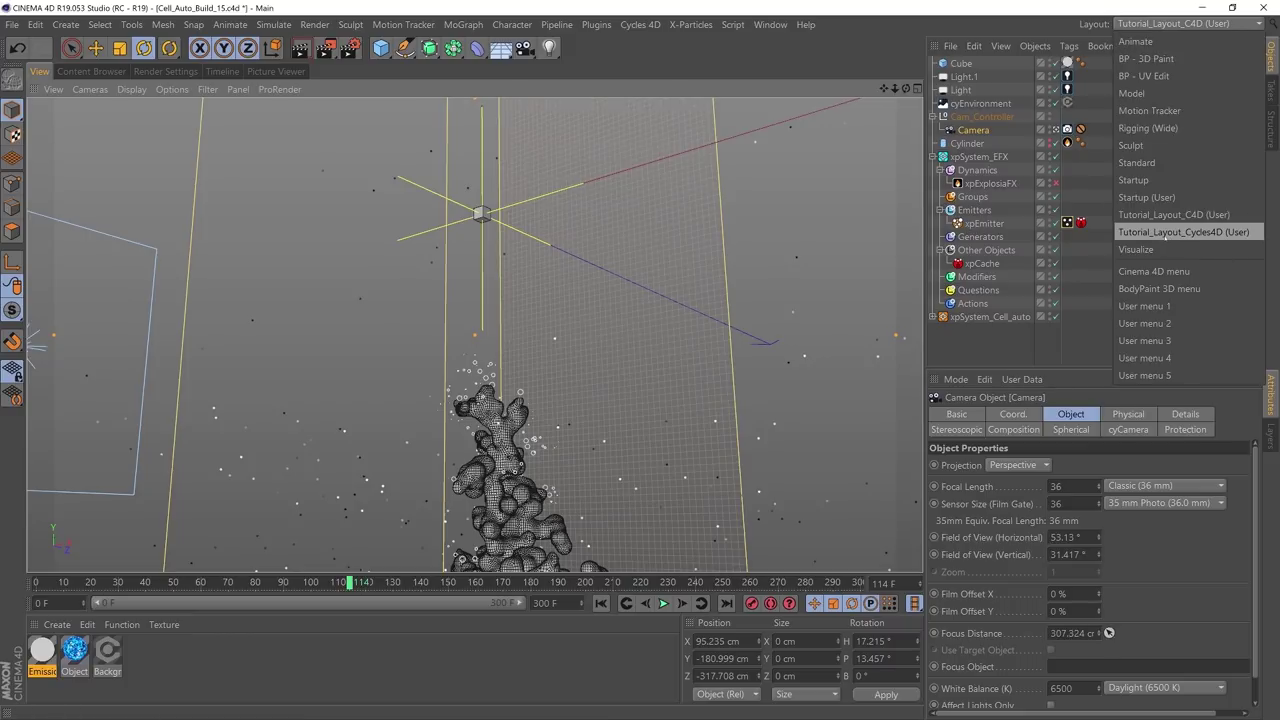
click(1180, 230)
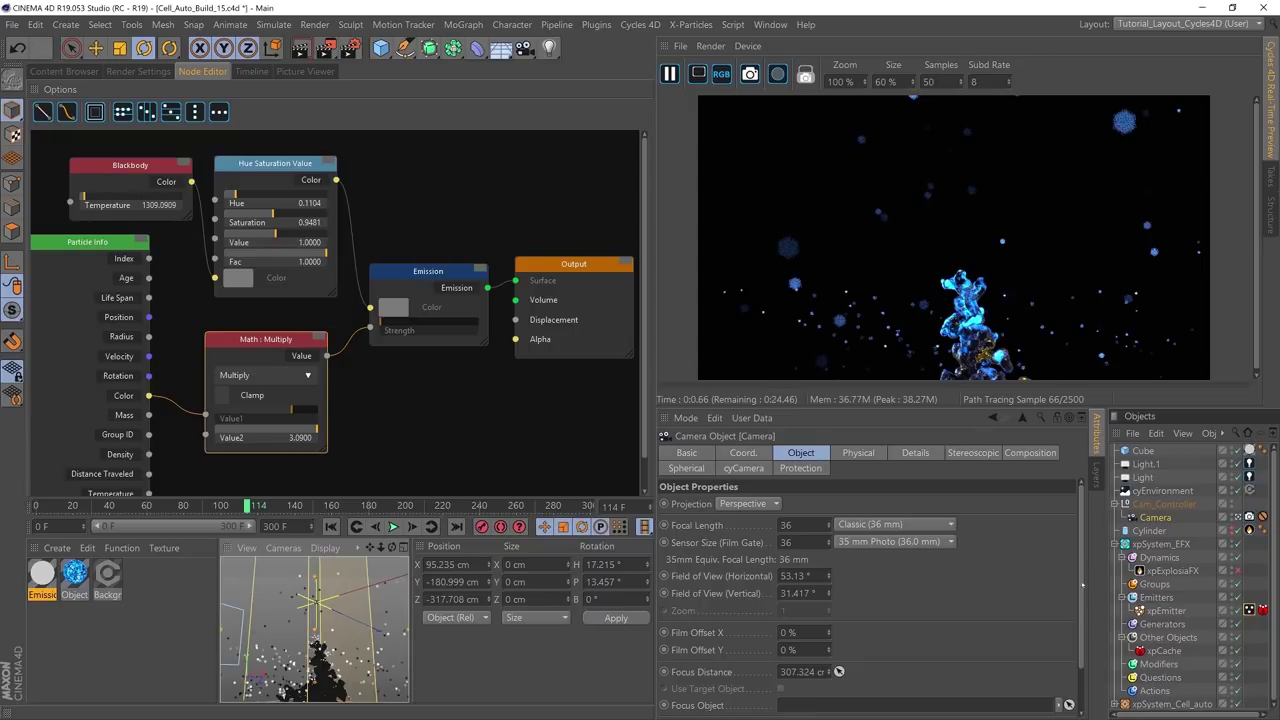
Step: Play the animation on to frame 134 and set Value2 of the Emission material's Math Multiply node to 1
click(393, 526)
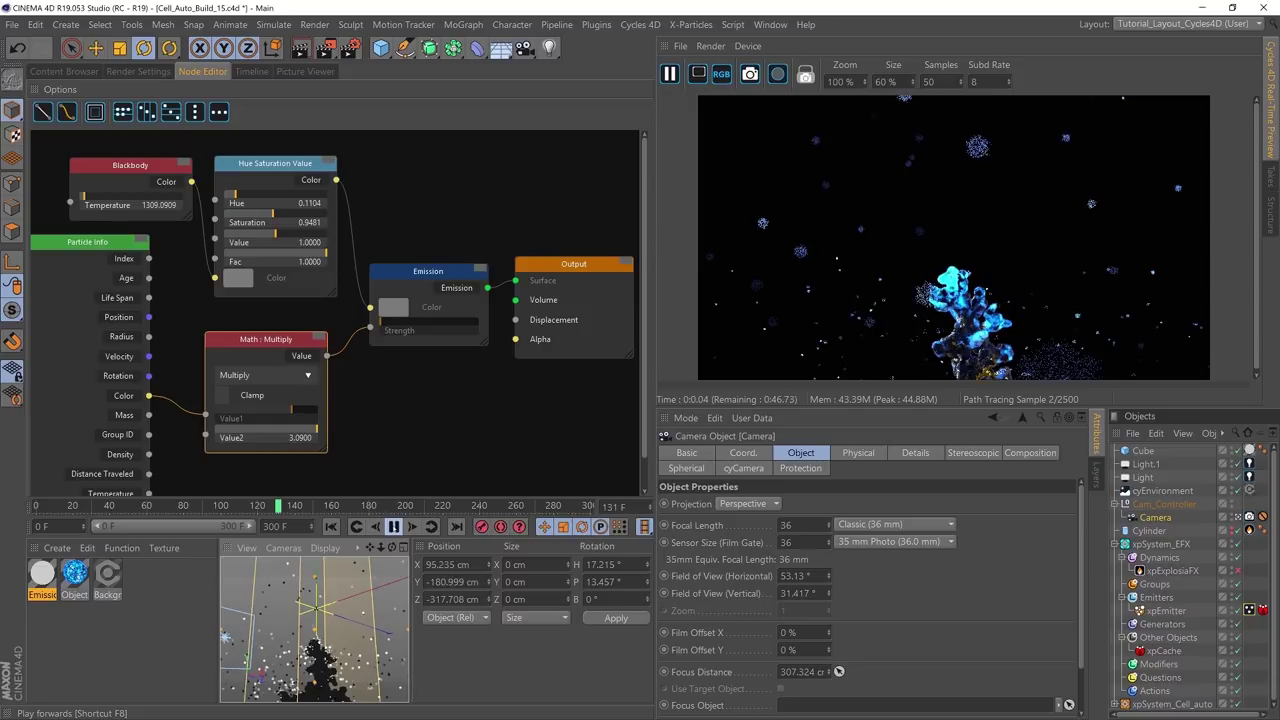
click(393, 526)
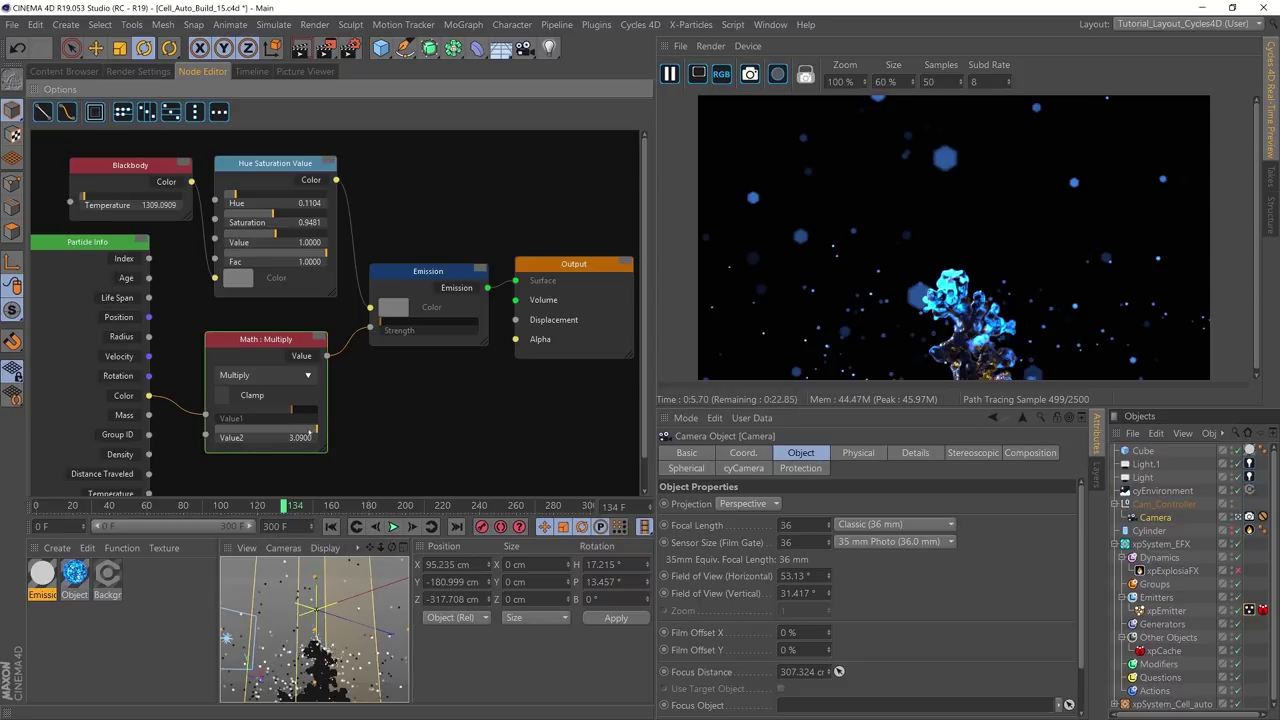
drag(314, 433, 307, 433)
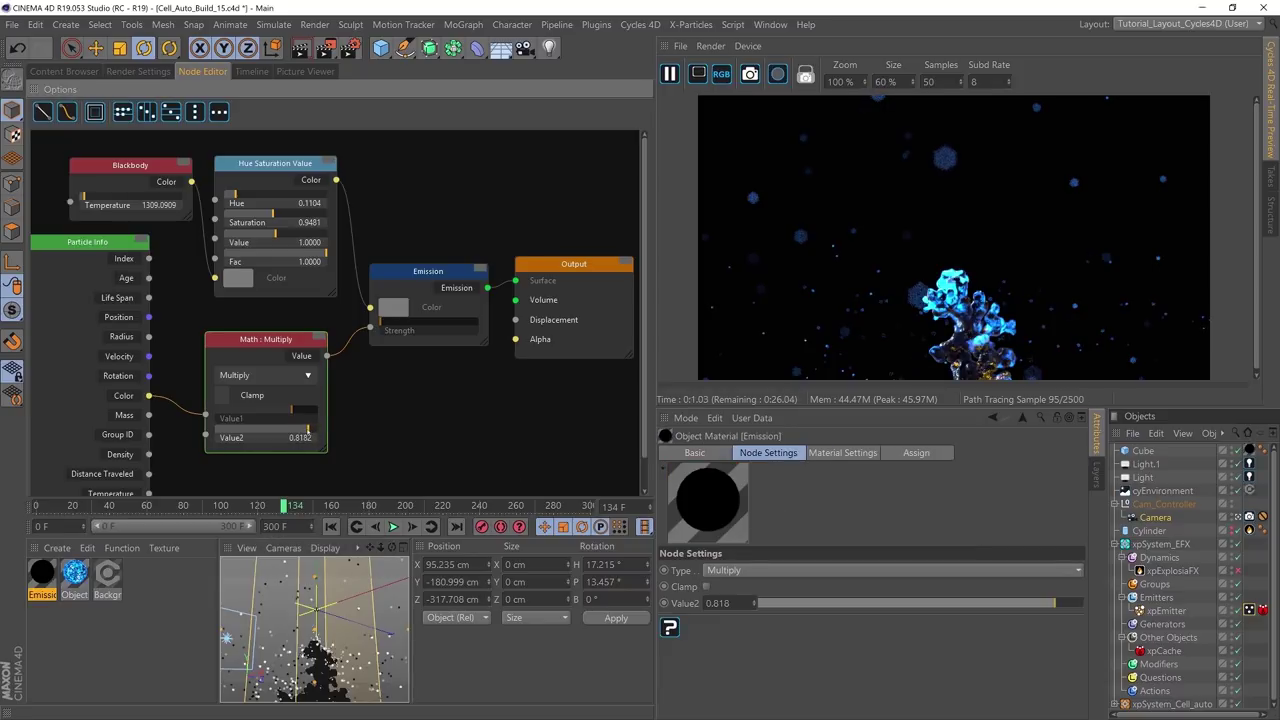
drag(307, 431, 315, 437)
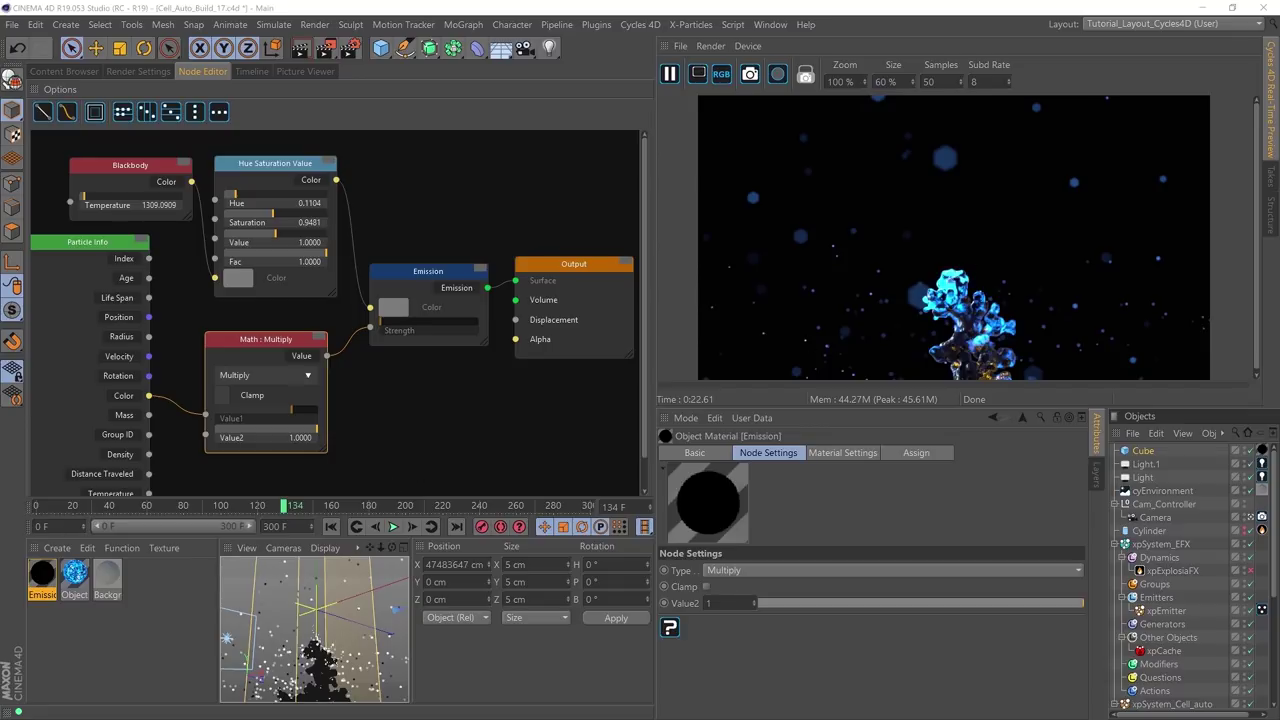
Step: Switch to the Tutorial_Layout_Cycles4D_render layout and enlarge the real-time preview area
click(1173, 26)
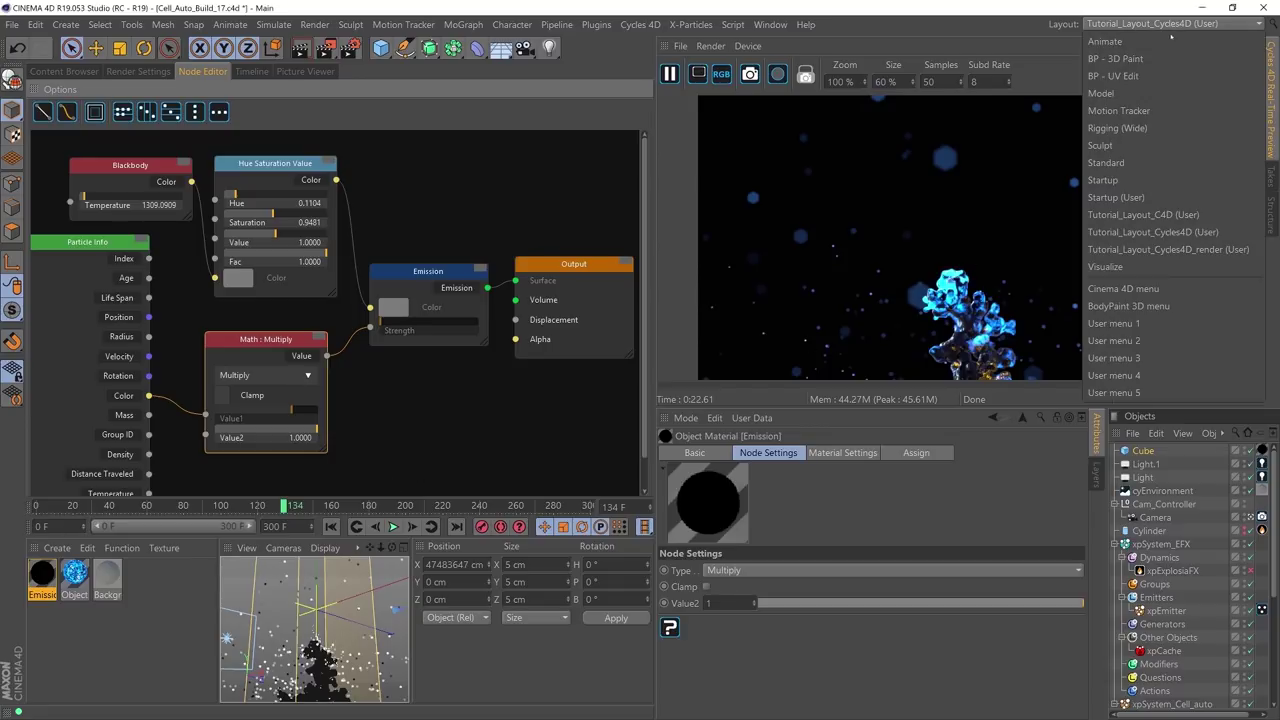
click(1168, 249)
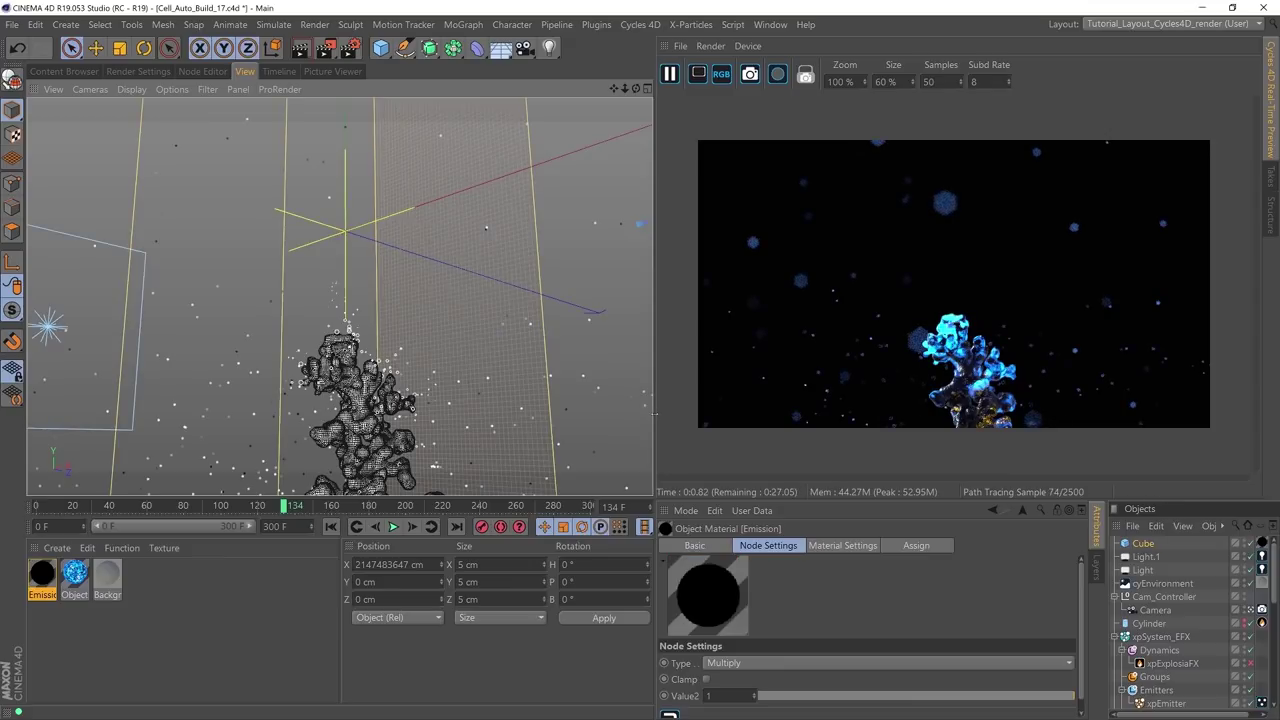
drag(660, 414, 494, 428)
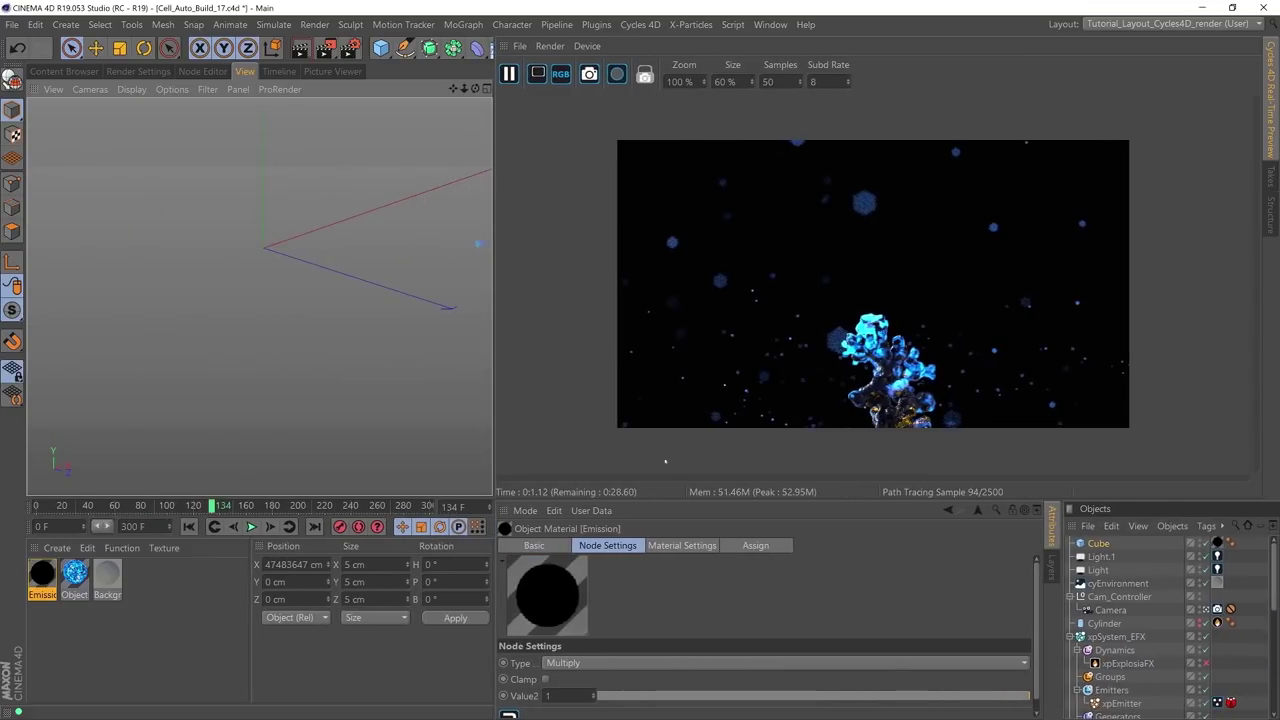
drag(719, 509, 720, 597)
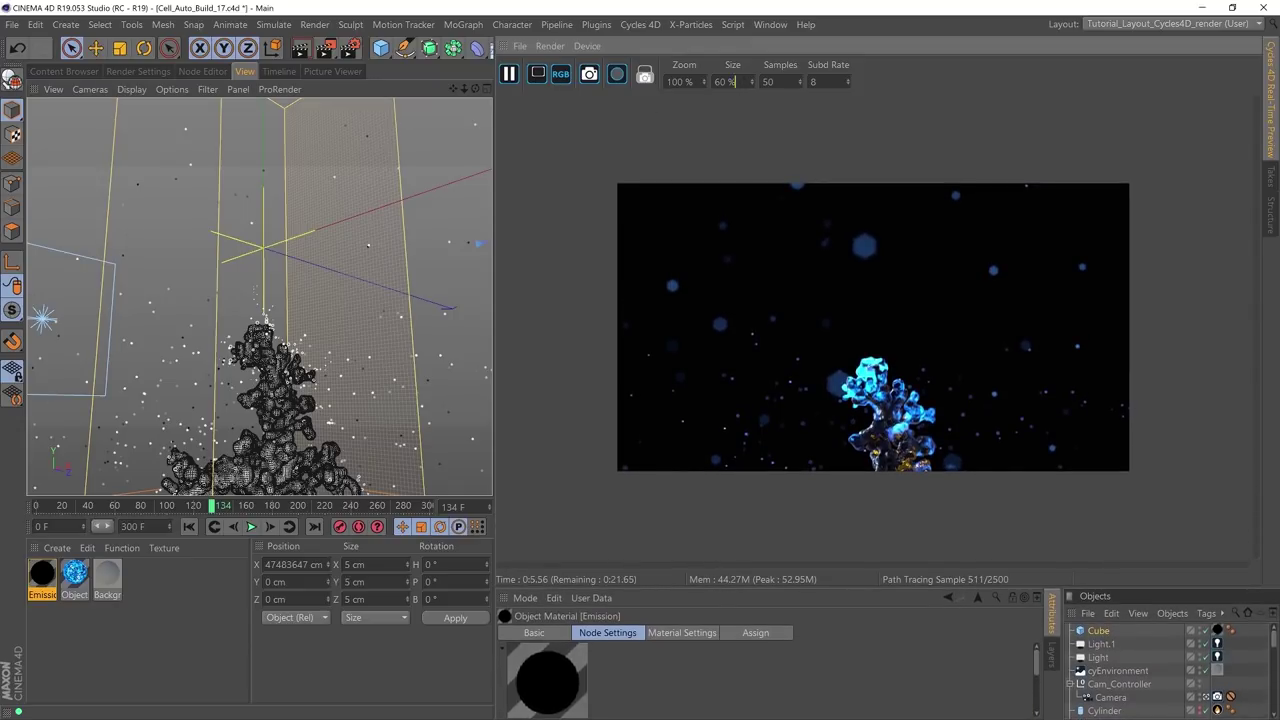
Step: Set the real-time preview's size to 100% and its samples to 25
click(724, 81)
text(100)
key(Return)
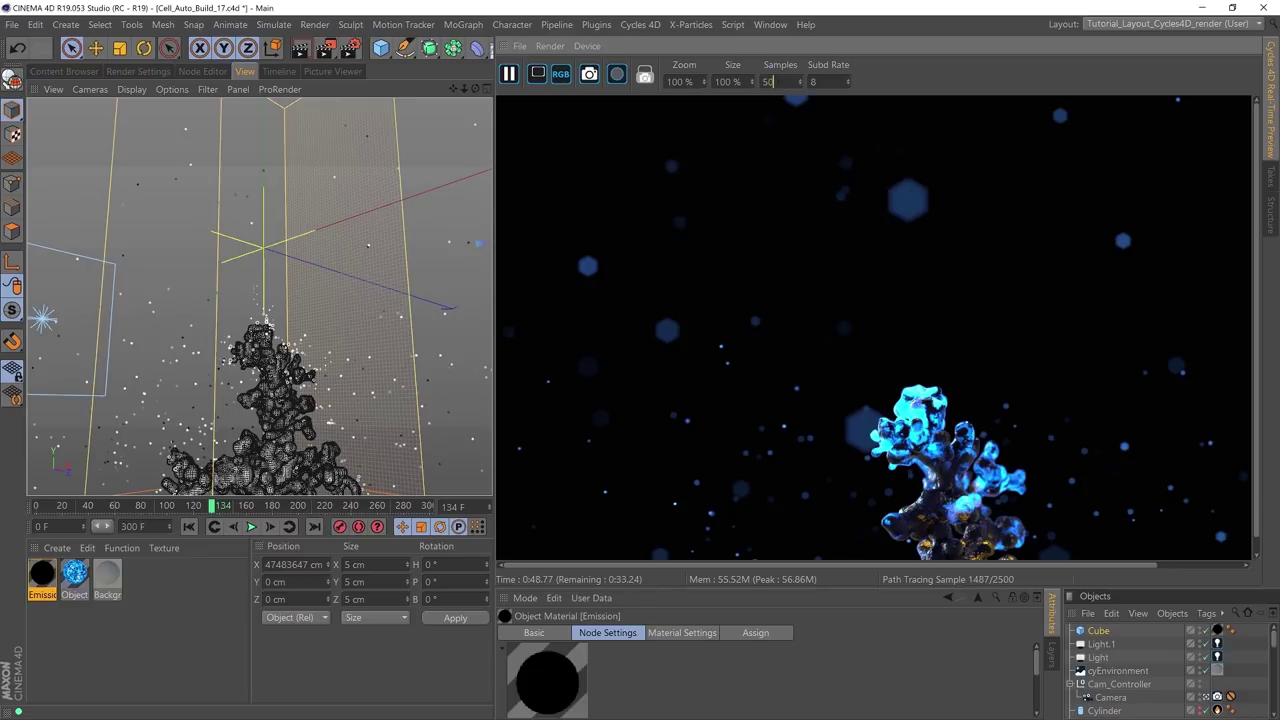
key(Return)
text(25)
key(Return)
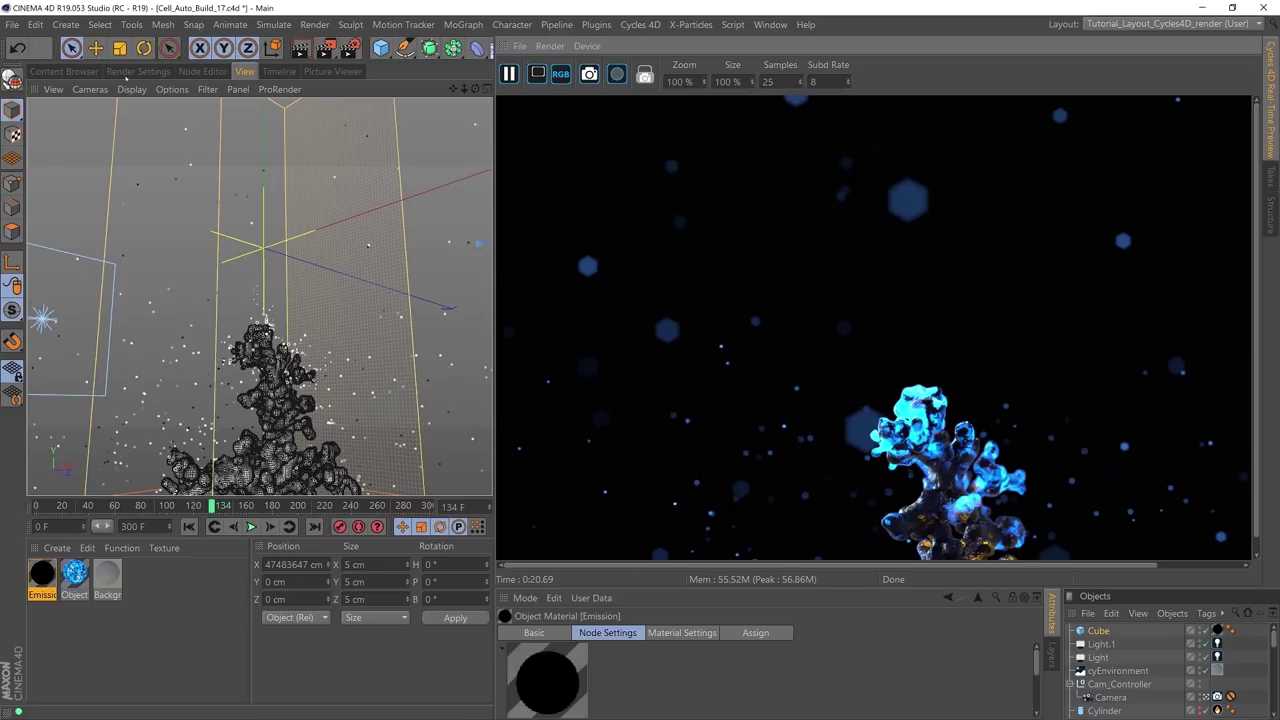
Step: Show the render settings with more room, pause the real-time preview, and choose Cycles 4D as the renderer
click(145, 72)
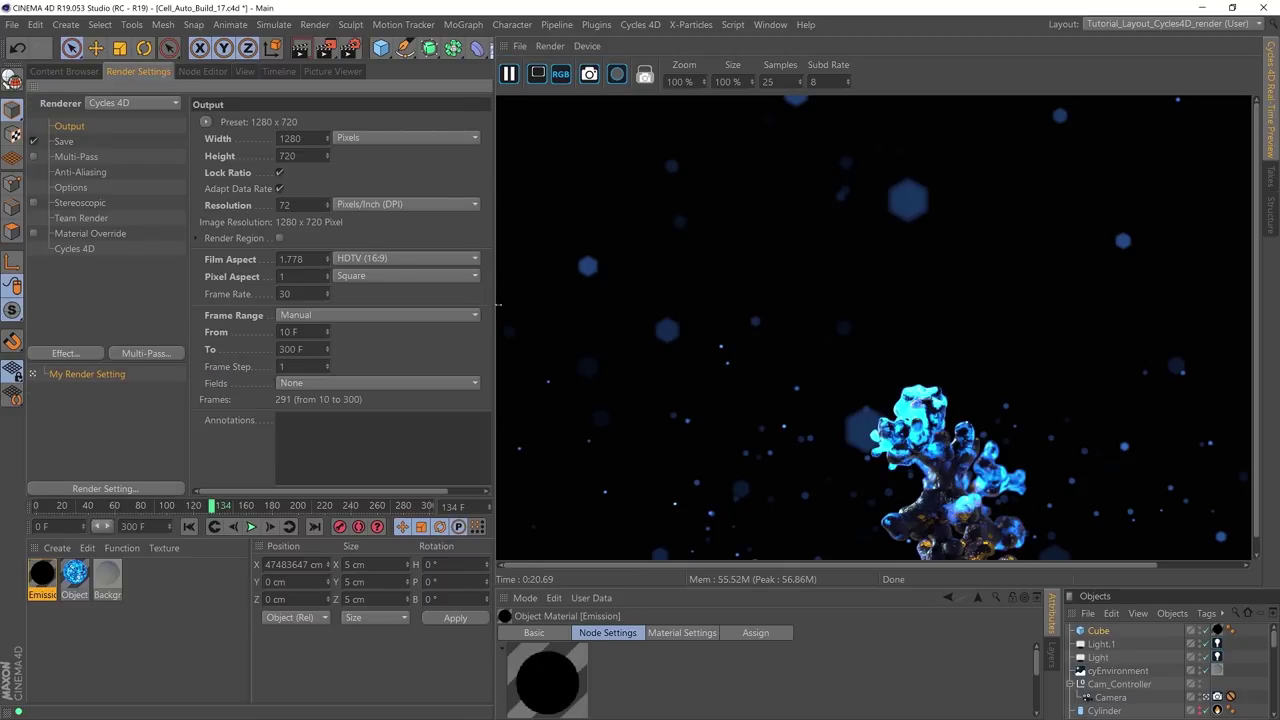
drag(497, 305, 692, 305)
click(707, 73)
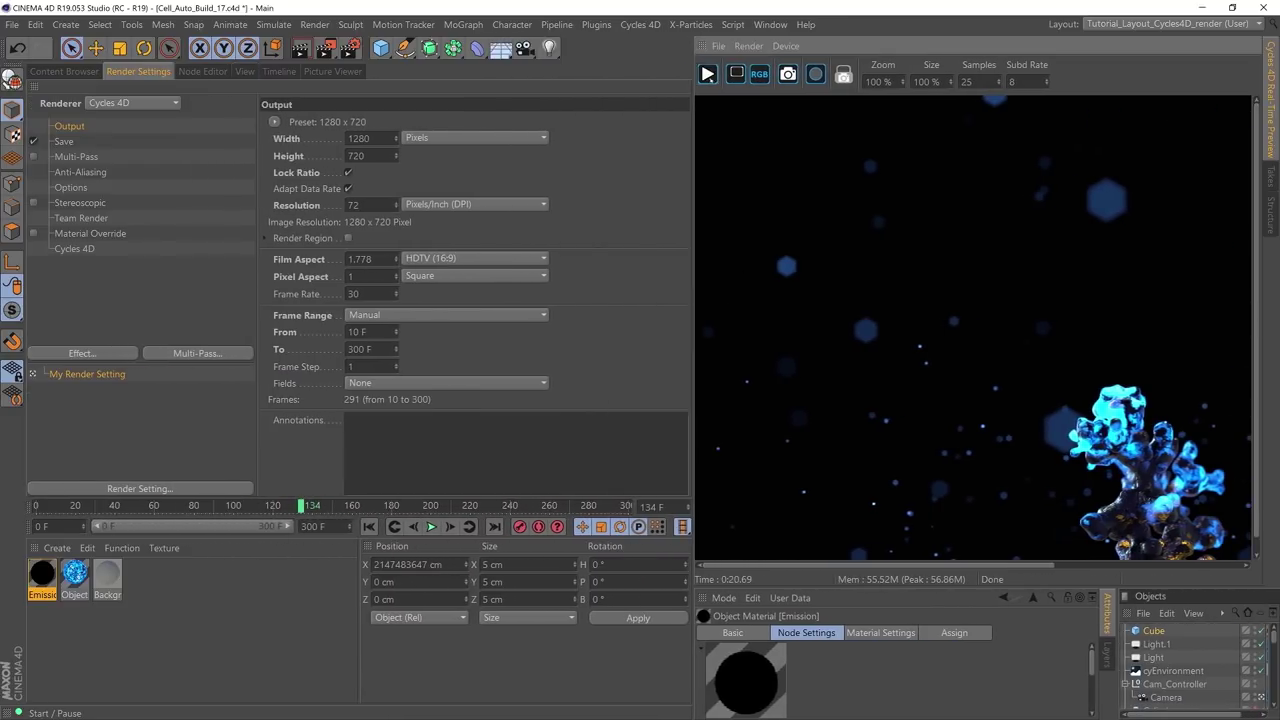
click(110, 103)
click(125, 224)
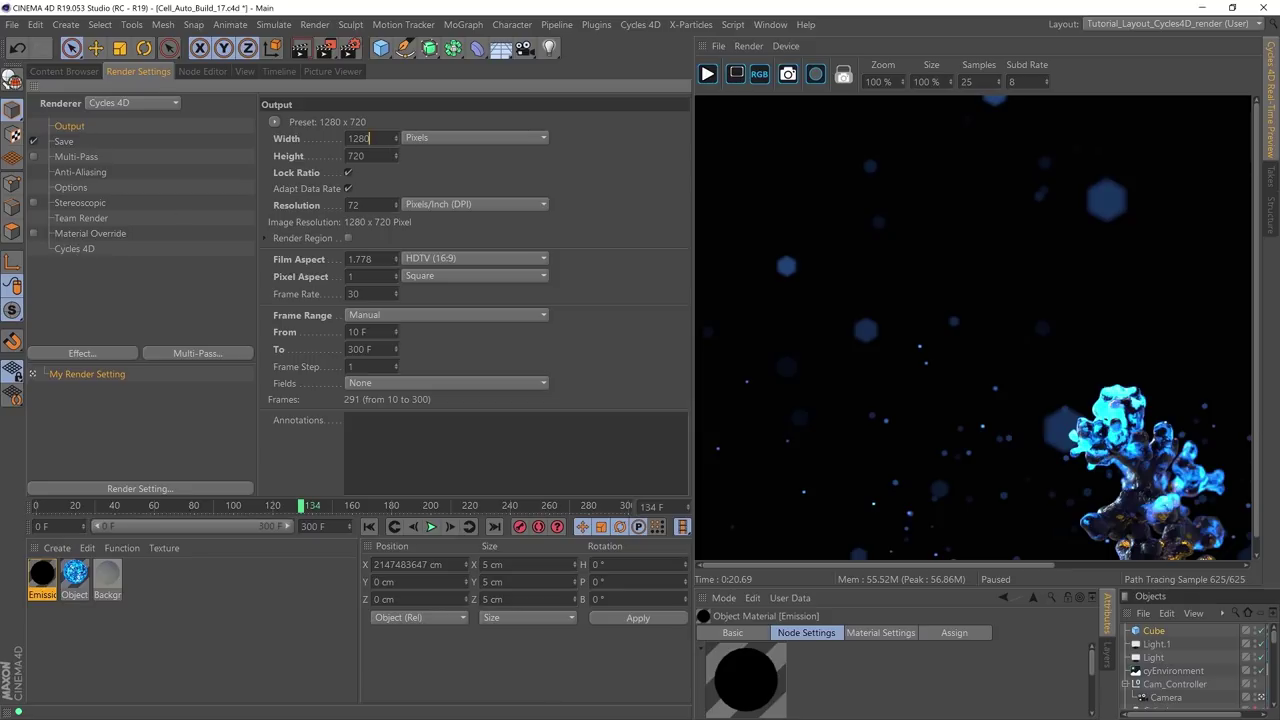
Step: Set the render output width to 1920 pixels and choose OpenEXR as the save format
key(ctrl+a)
text(1920)
key(Return)
click(78, 146)
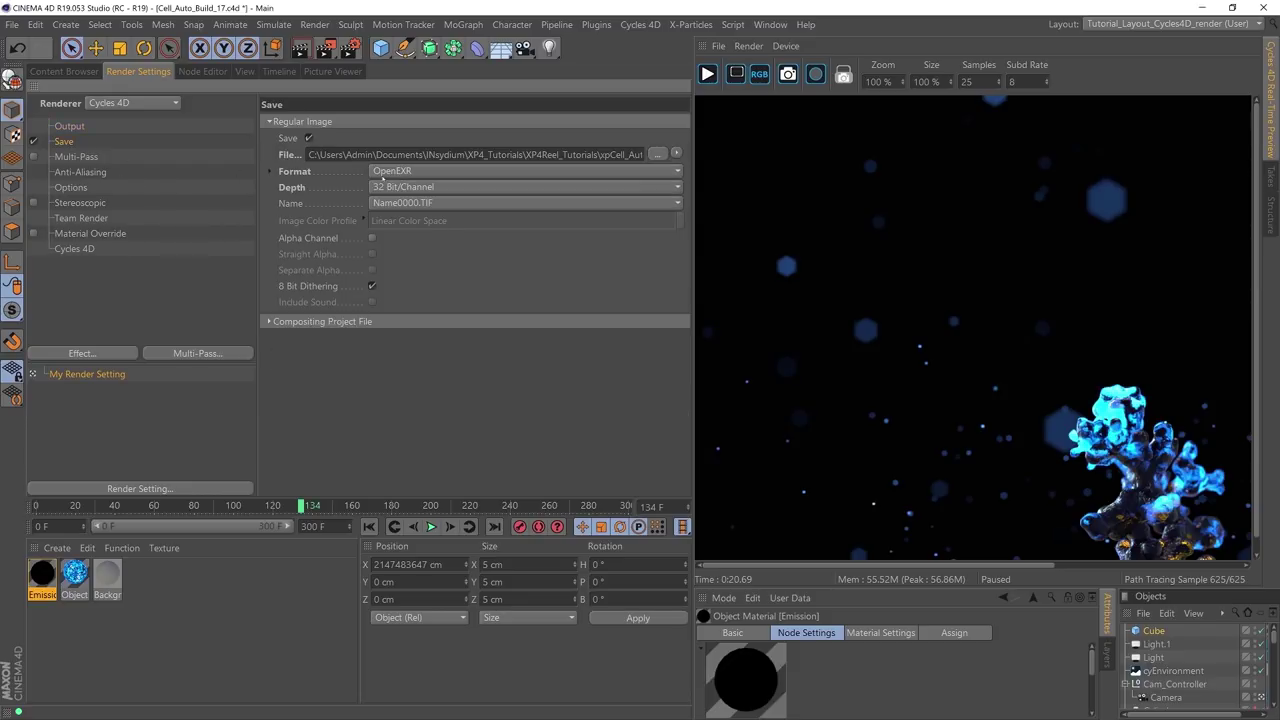
click(385, 172)
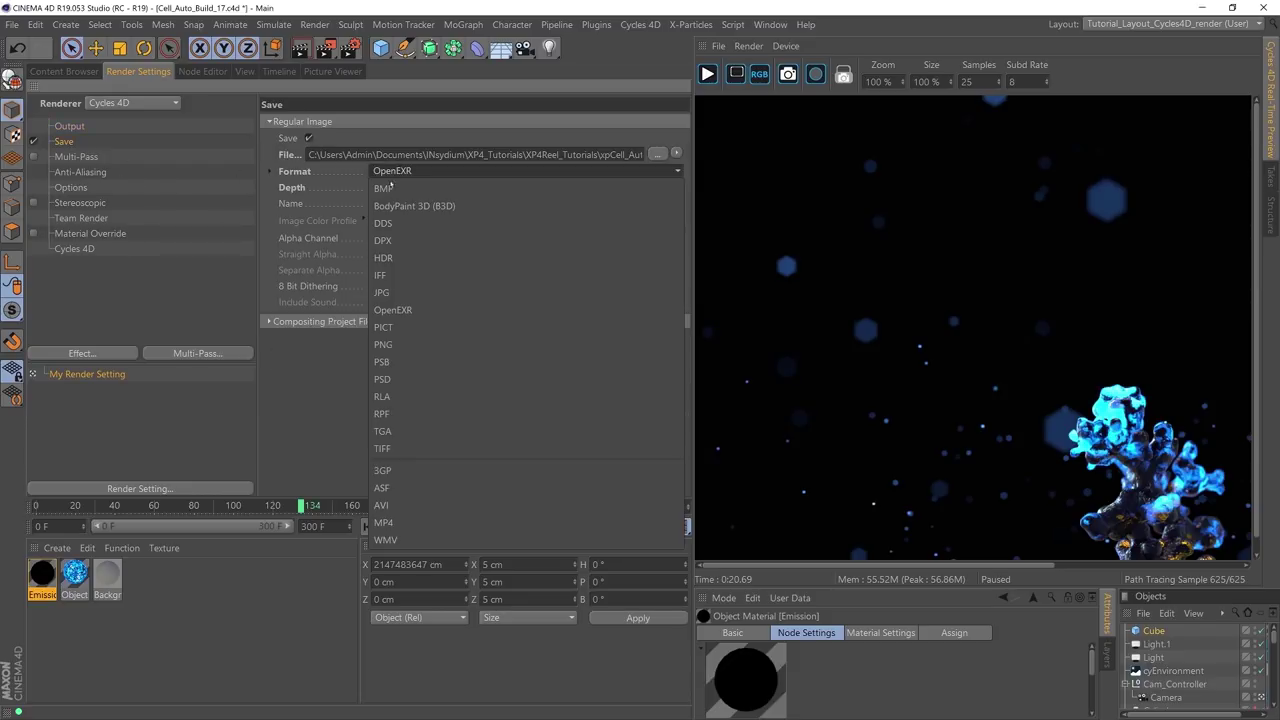
click(397, 314)
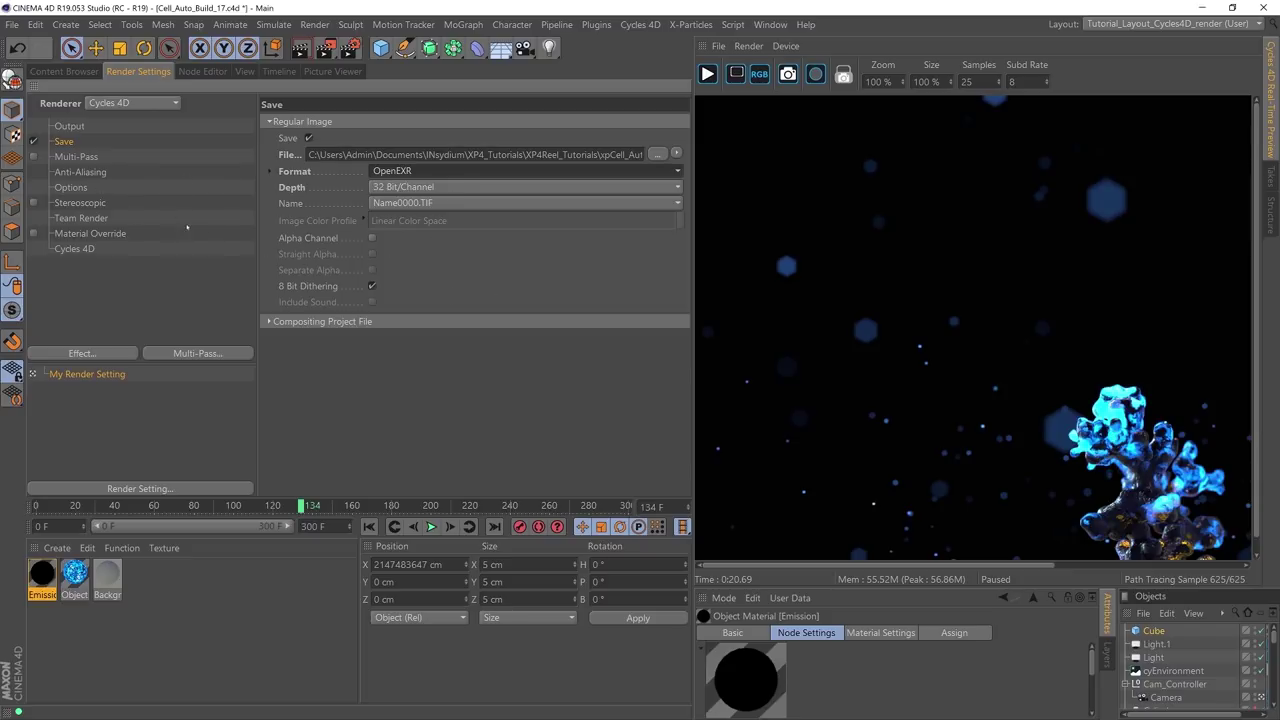
Step: Set the Cycles 4D render device to CUDA and check which graphics cards are enabled
click(90, 250)
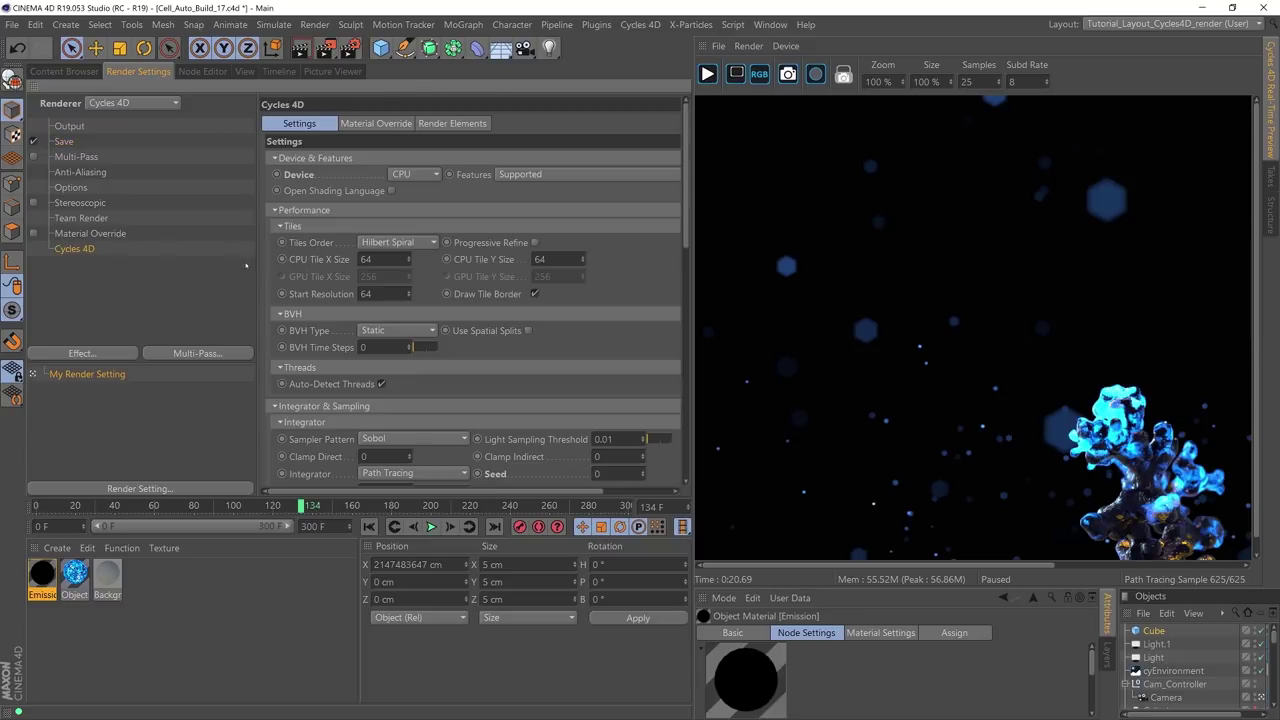
drag(254, 264, 188, 264)
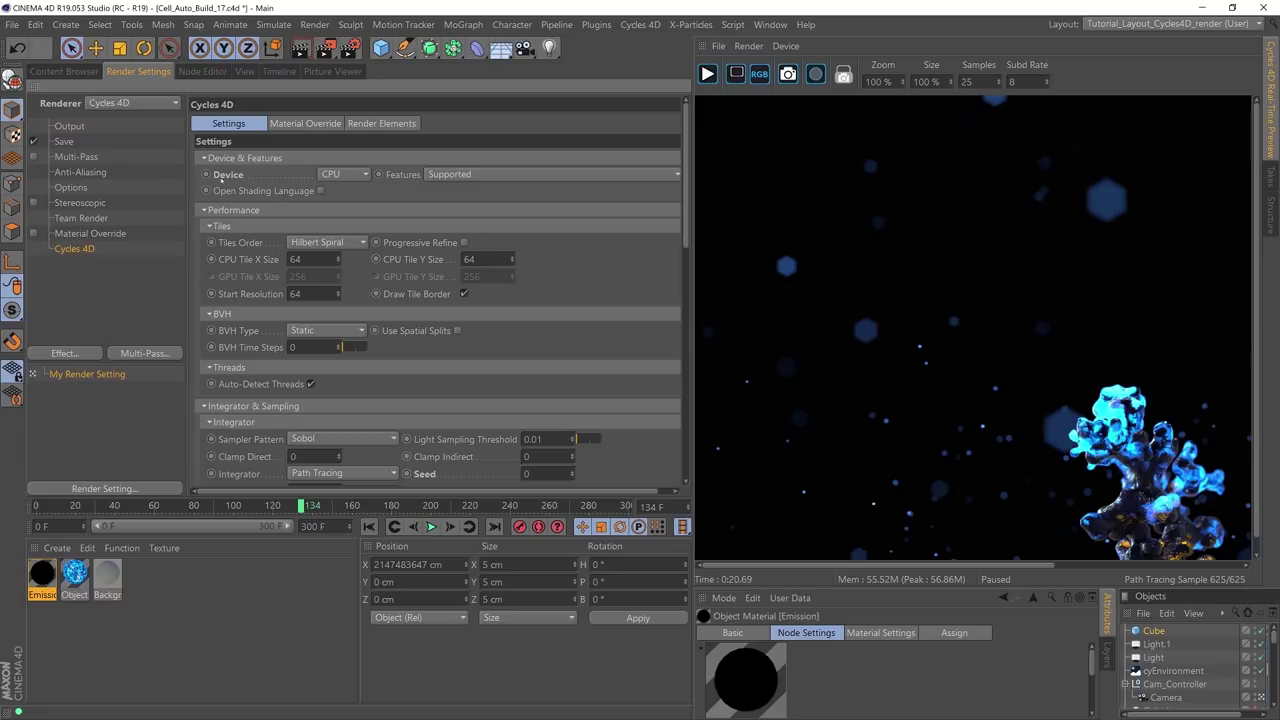
click(335, 174)
click(337, 209)
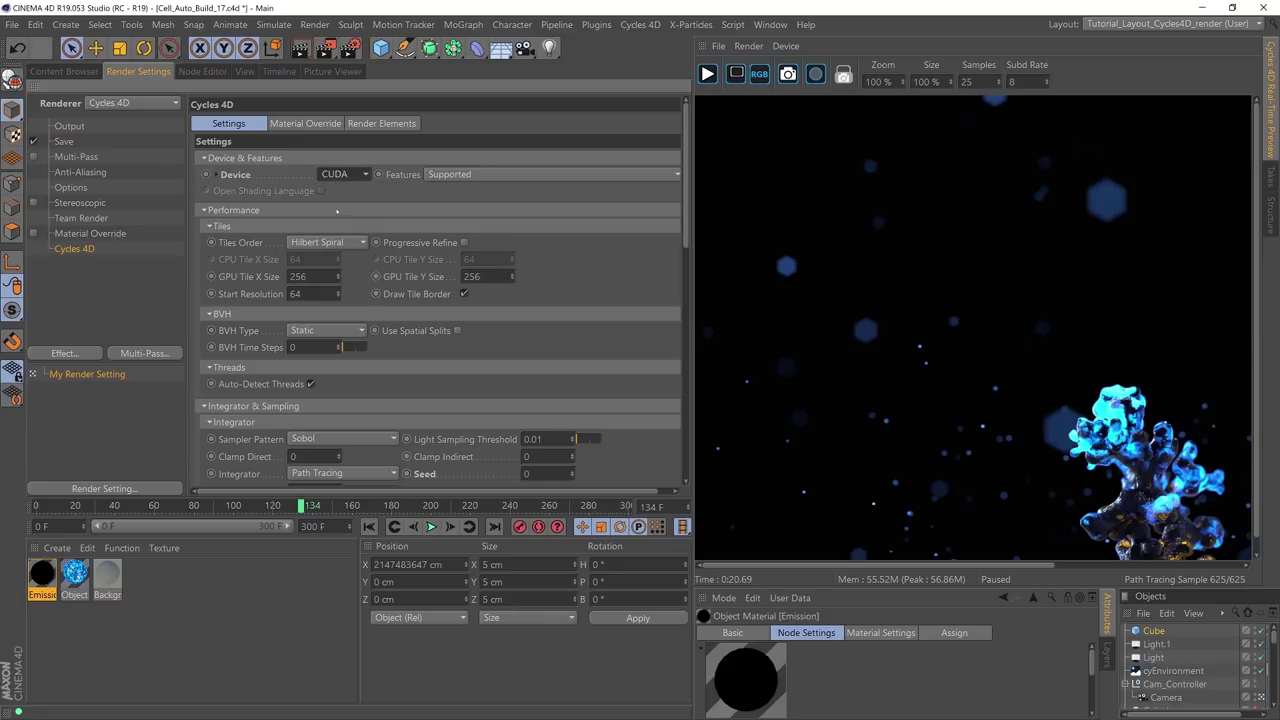
click(216, 174)
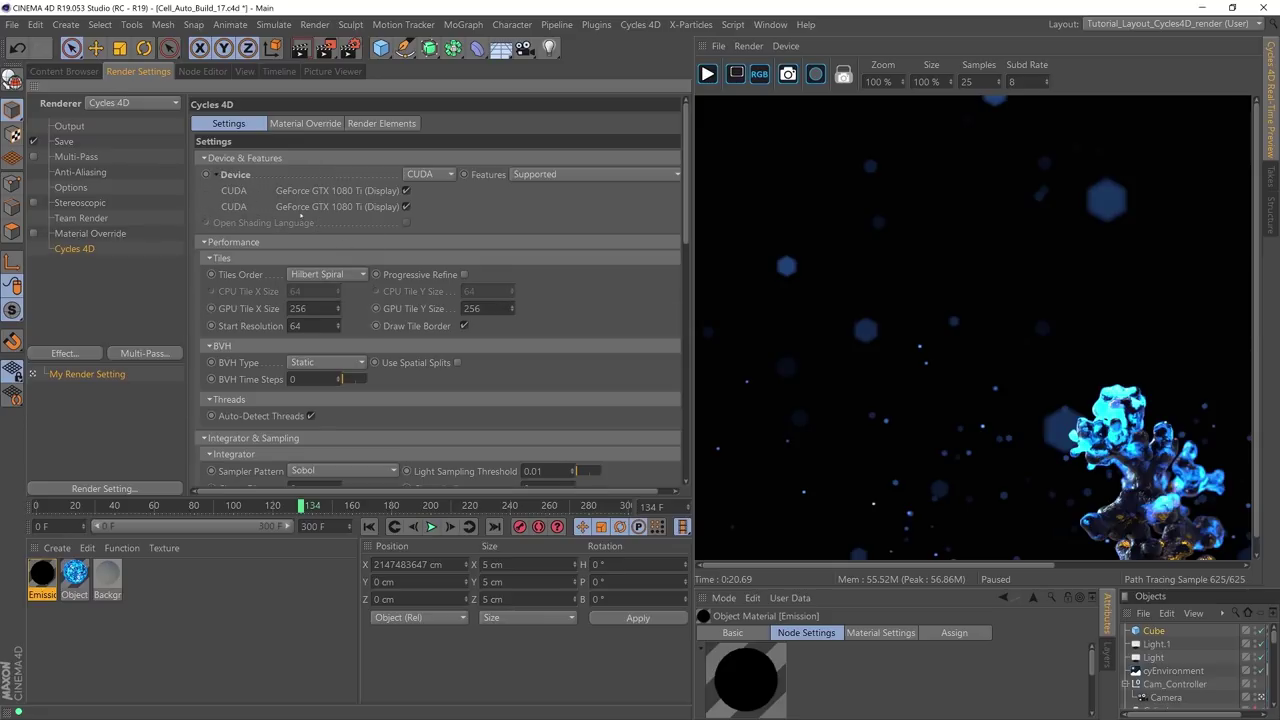
click(215, 174)
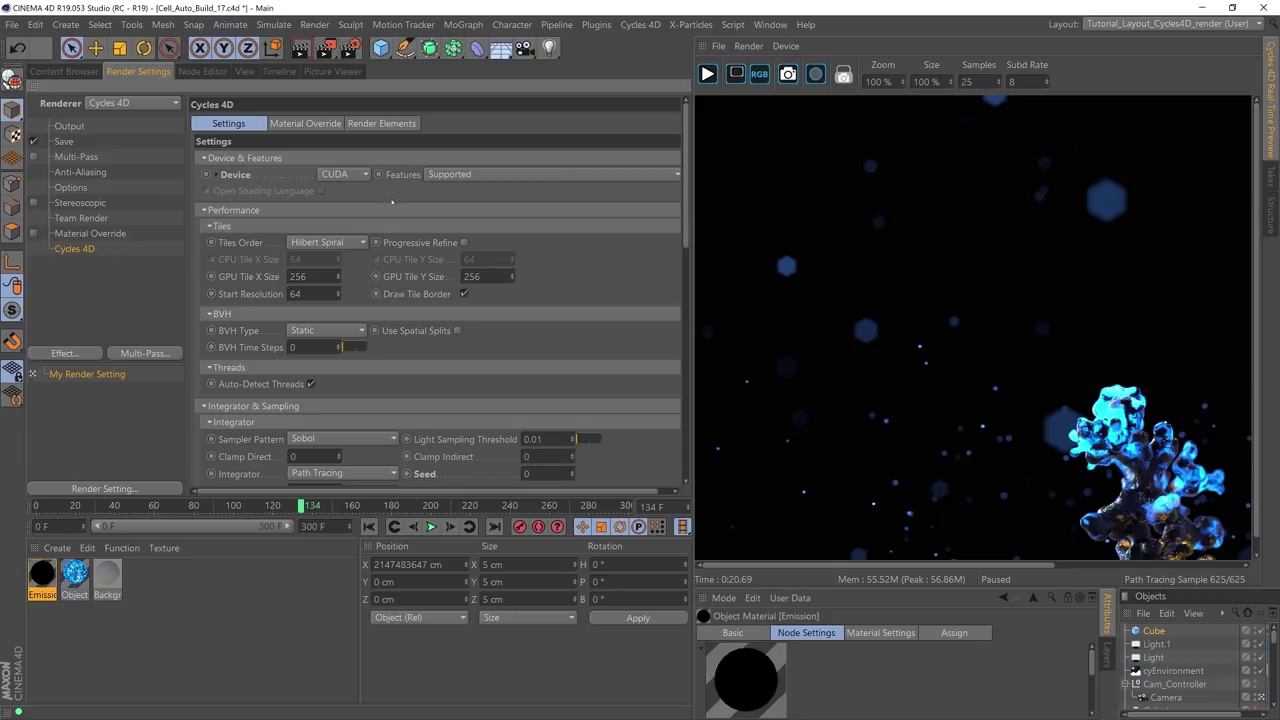
Step: Collapse the Tiles, BVH and Threads groups and set the Cycles 4D integrator samples to 25
click(211, 226)
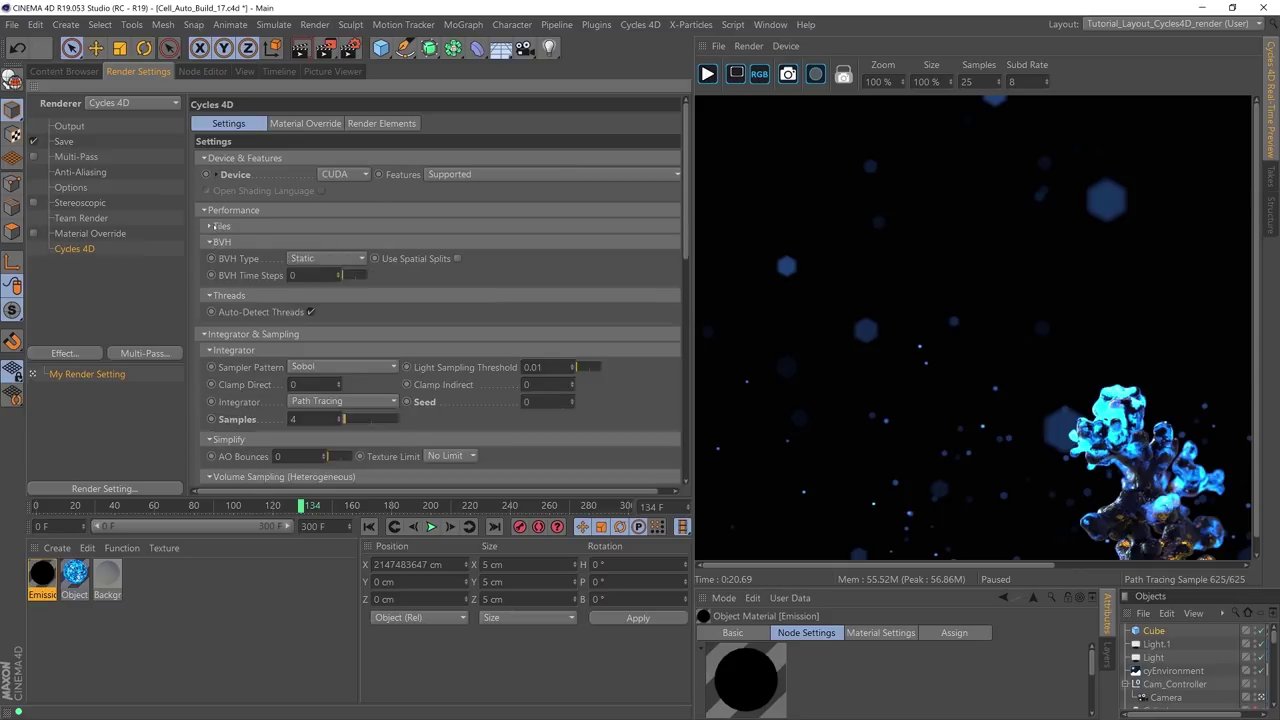
click(212, 242)
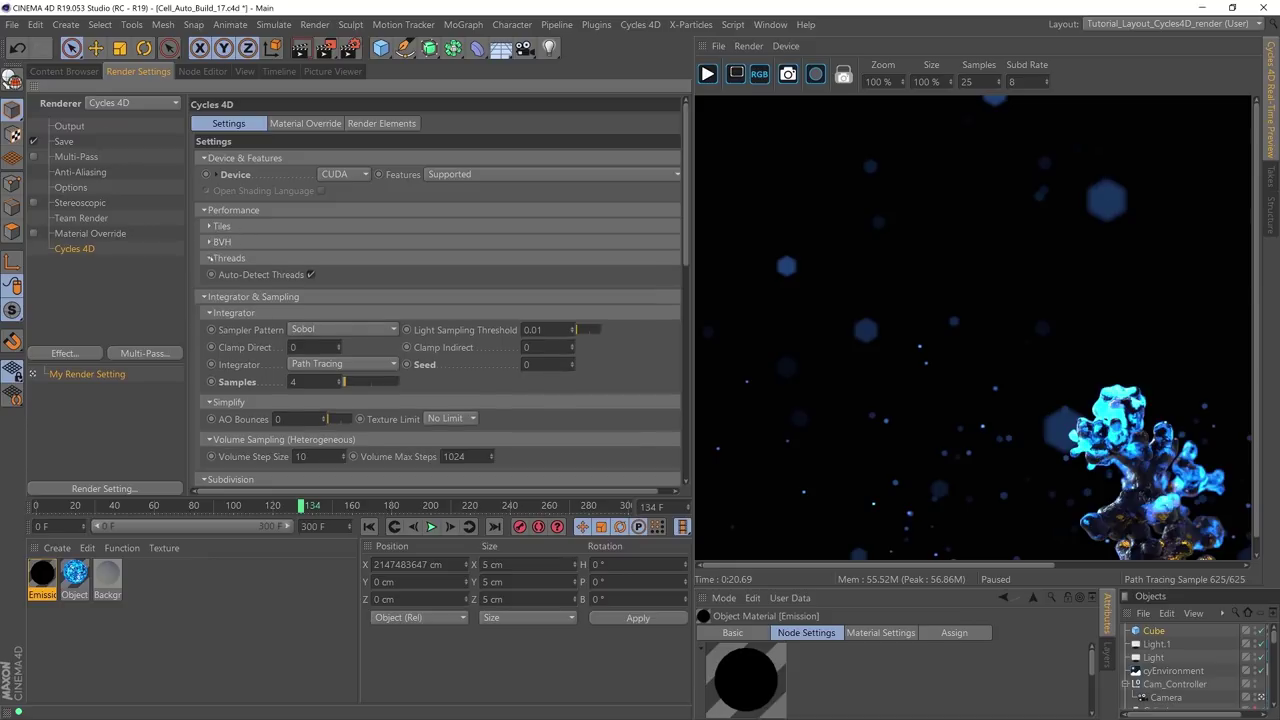
click(211, 258)
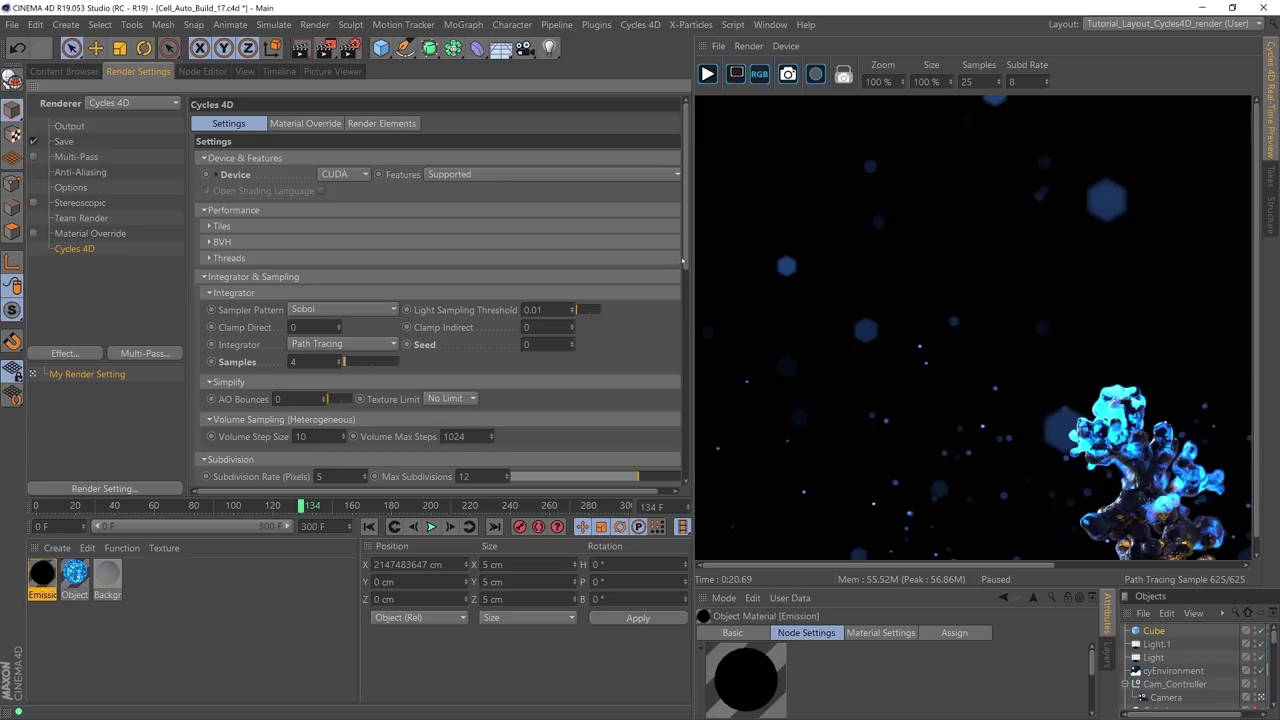
scroll(683, 262, down, 2)
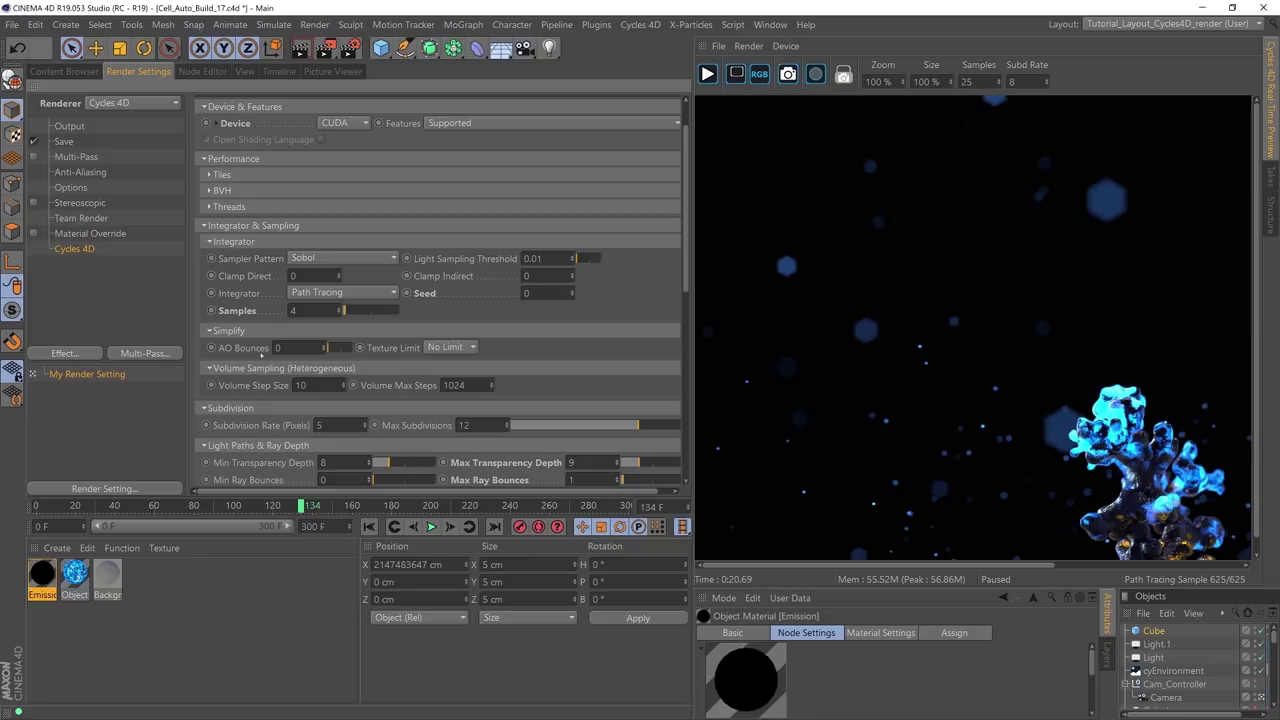
click(289, 311)
text(25)
key(Return)
Step: Review the Cycles 4D render settings for light paths, motion blur, film and denoising
scroll(659, 331, down, 10)
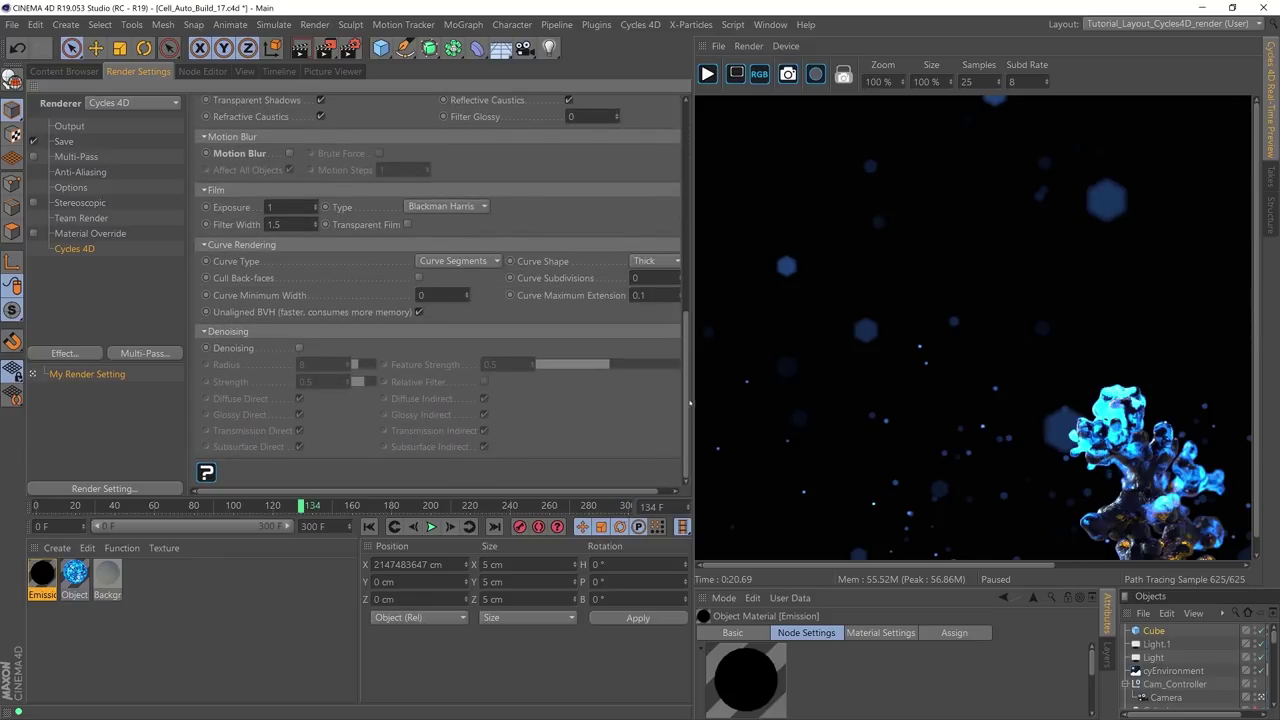
scroll(440, 290, up, 10)
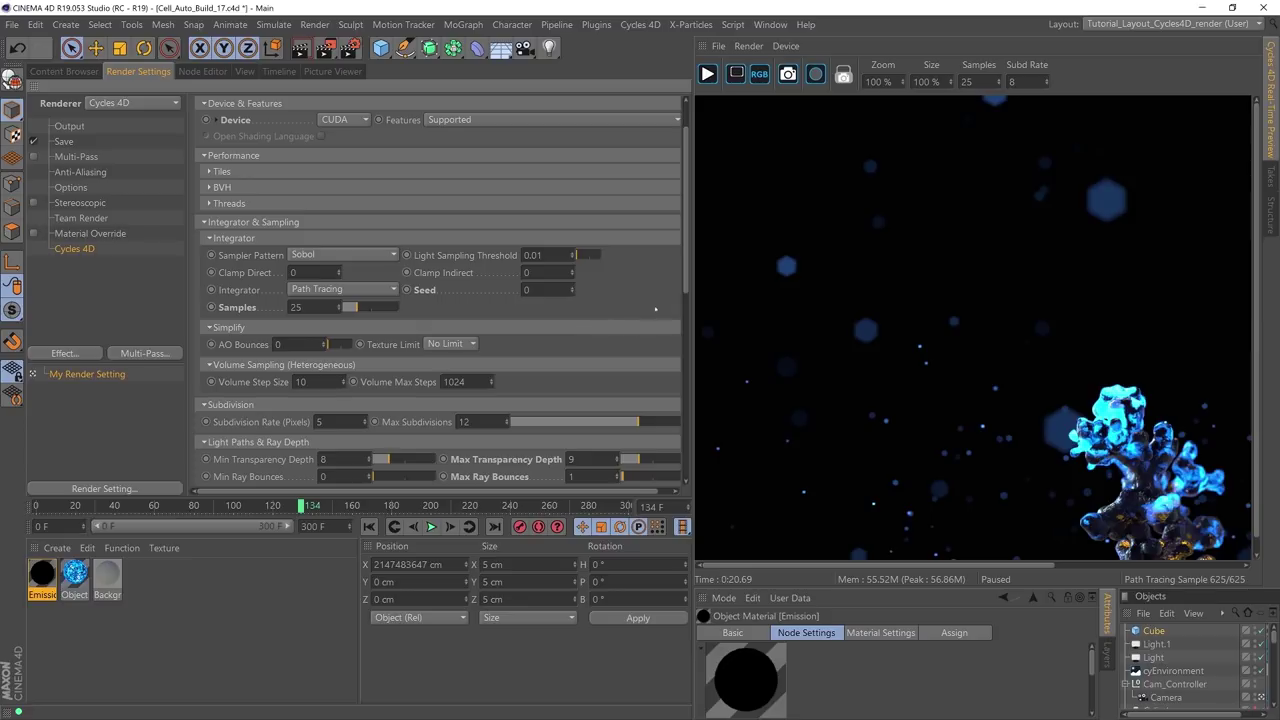
scroll(440, 290, down, 5)
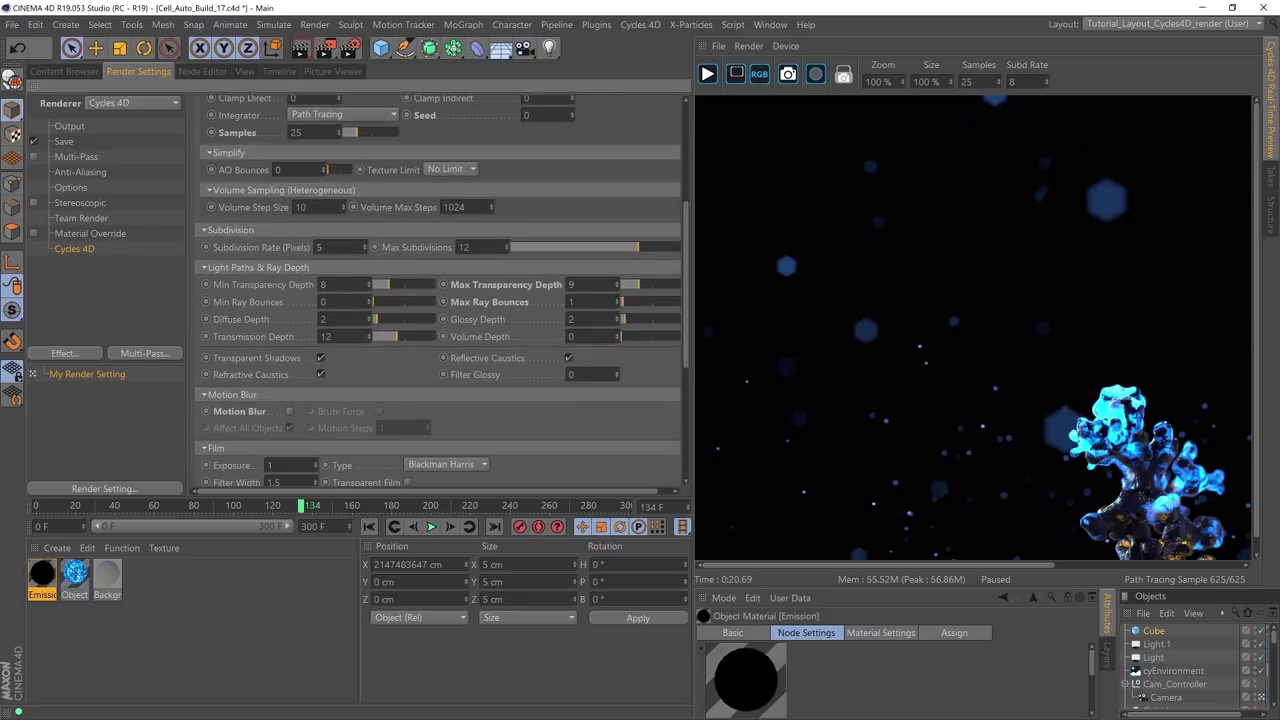
Step: Collapse the Subdivision, Simplify, and Integrator & Sampling groups in the Cycles 4D render settings
click(206, 230)
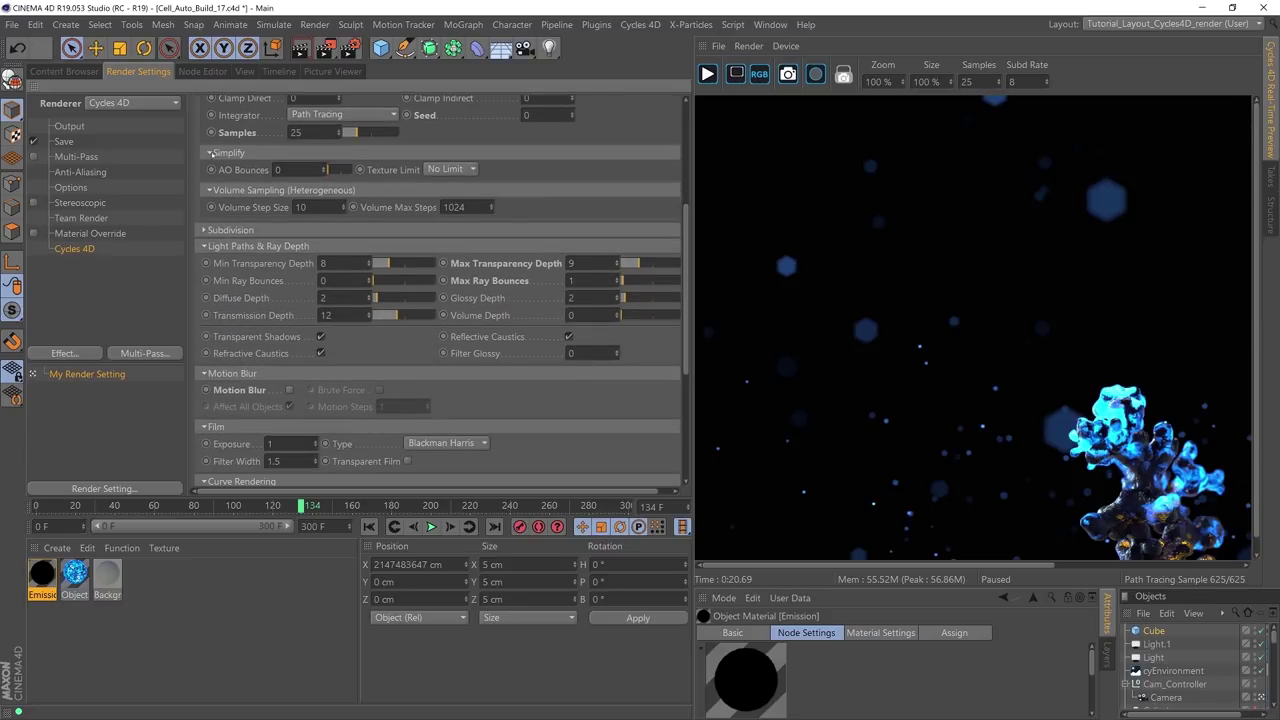
click(209, 152)
scroll(206, 150, up, 3)
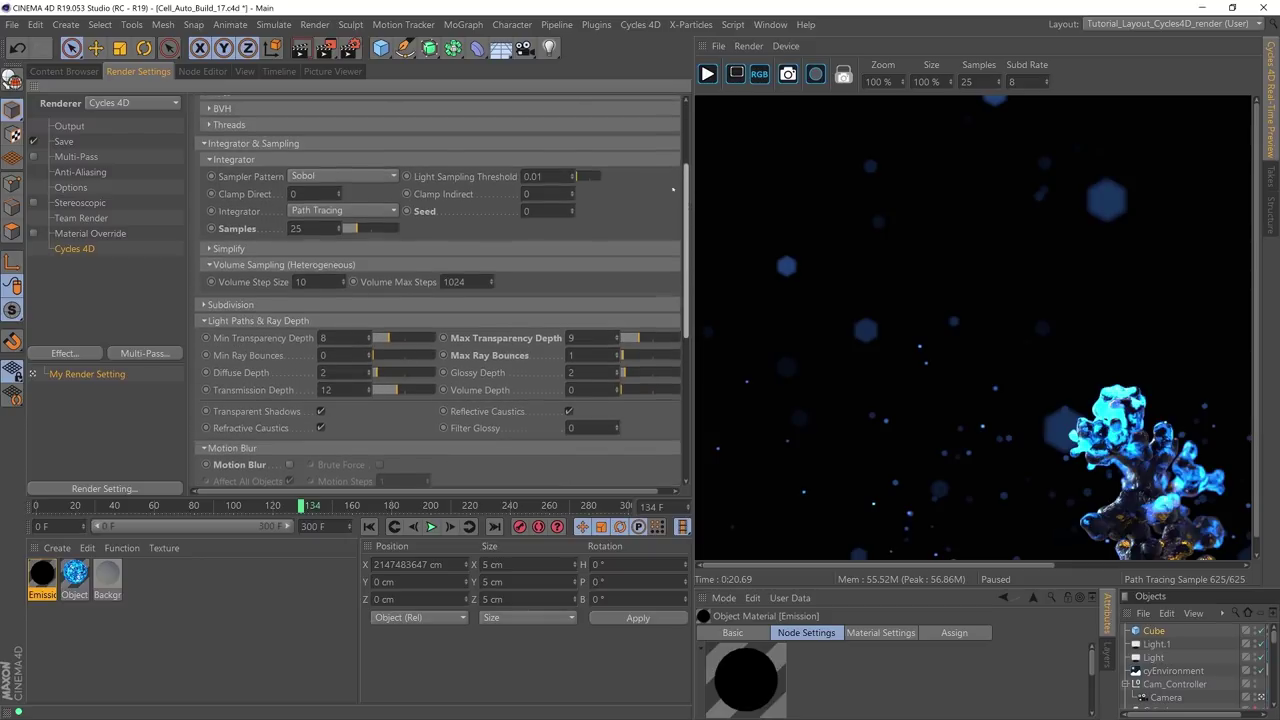
click(204, 142)
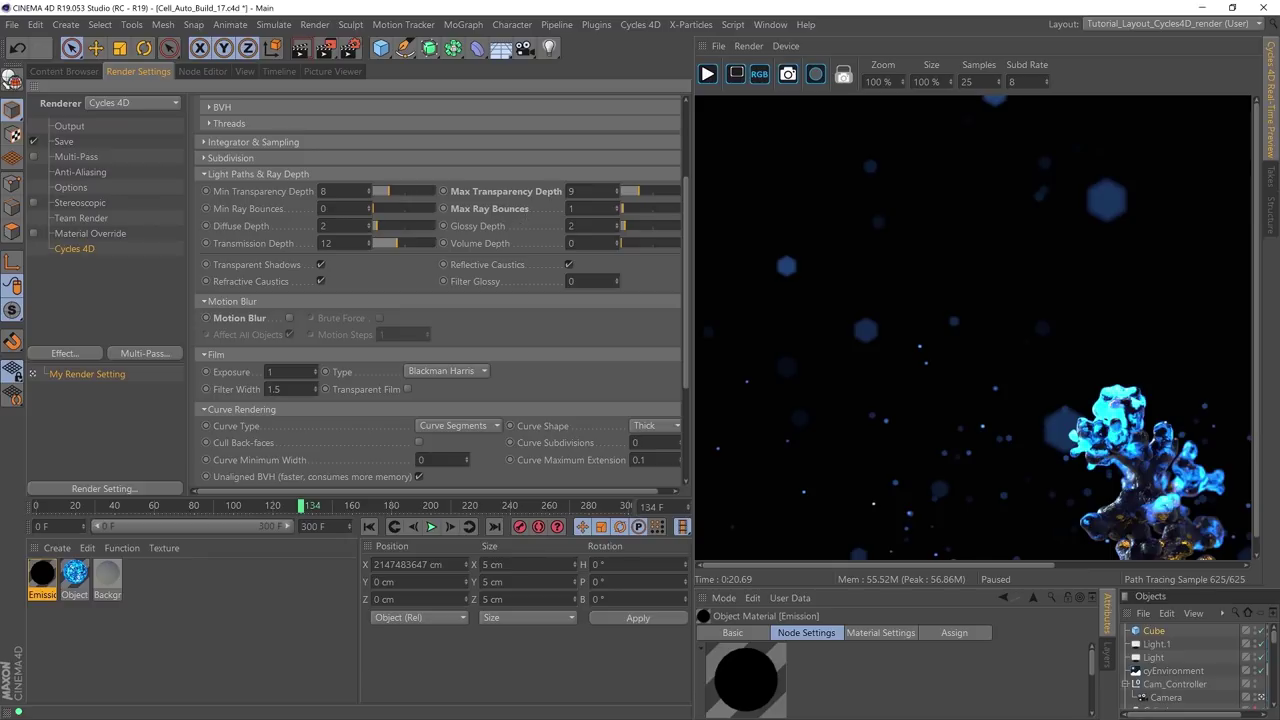
Step: Set Max Ray Bounces to 4 and collapse the Light Paths & Ray Depth group
double_click(572, 208)
text(4)
key(Return)
click(258, 174)
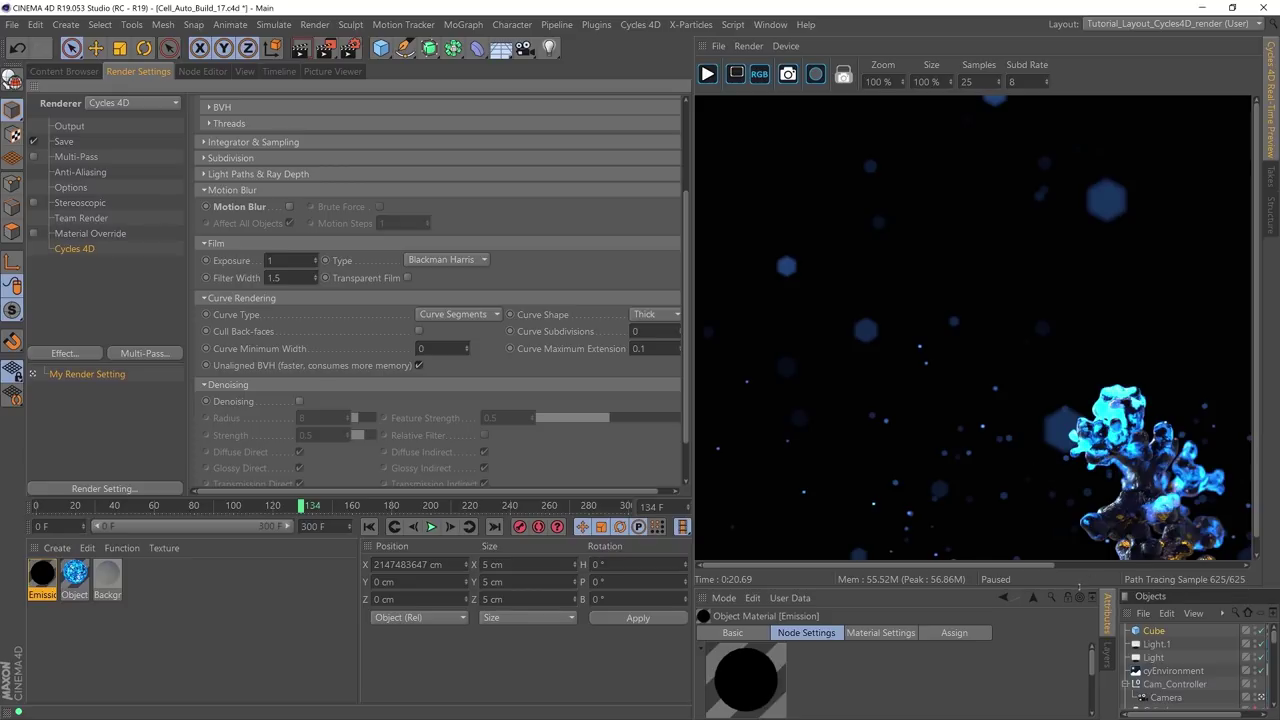
Step: Enable Motion Blur in the Cycles 4D render settings and turn off Affect All Objects
drag(1011, 581, 1025, 411)
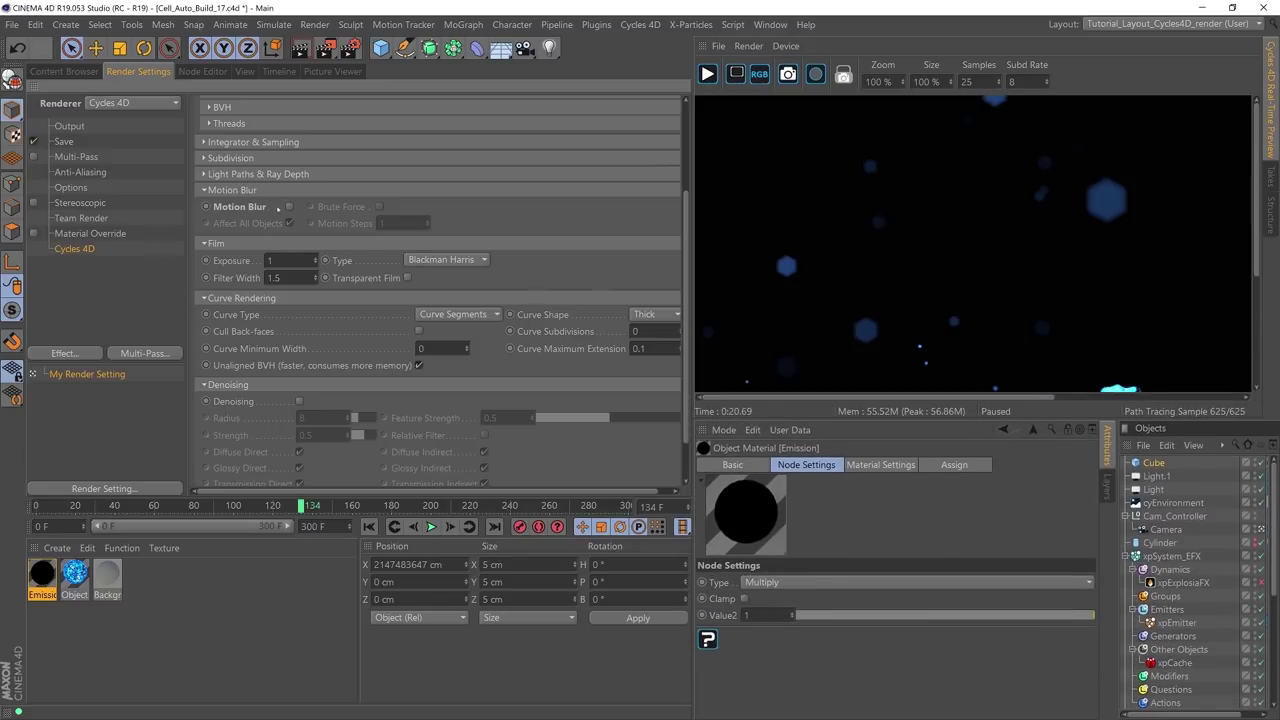
click(289, 207)
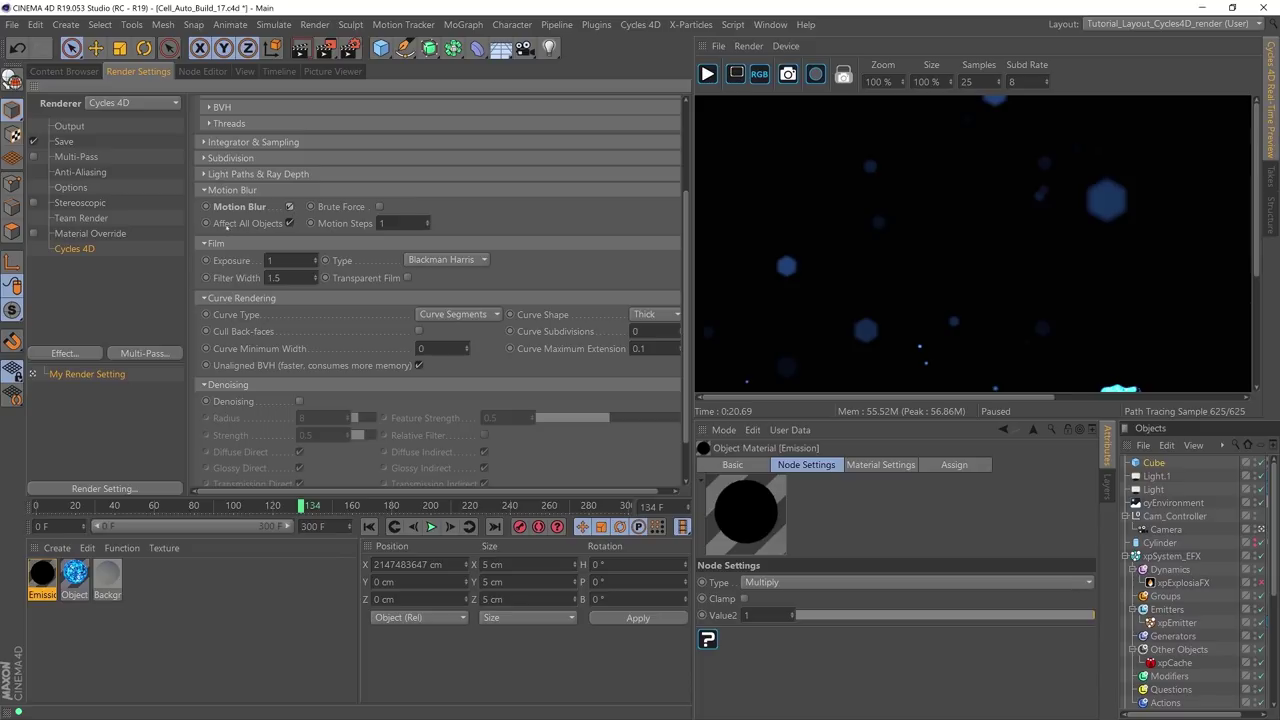
click(289, 223)
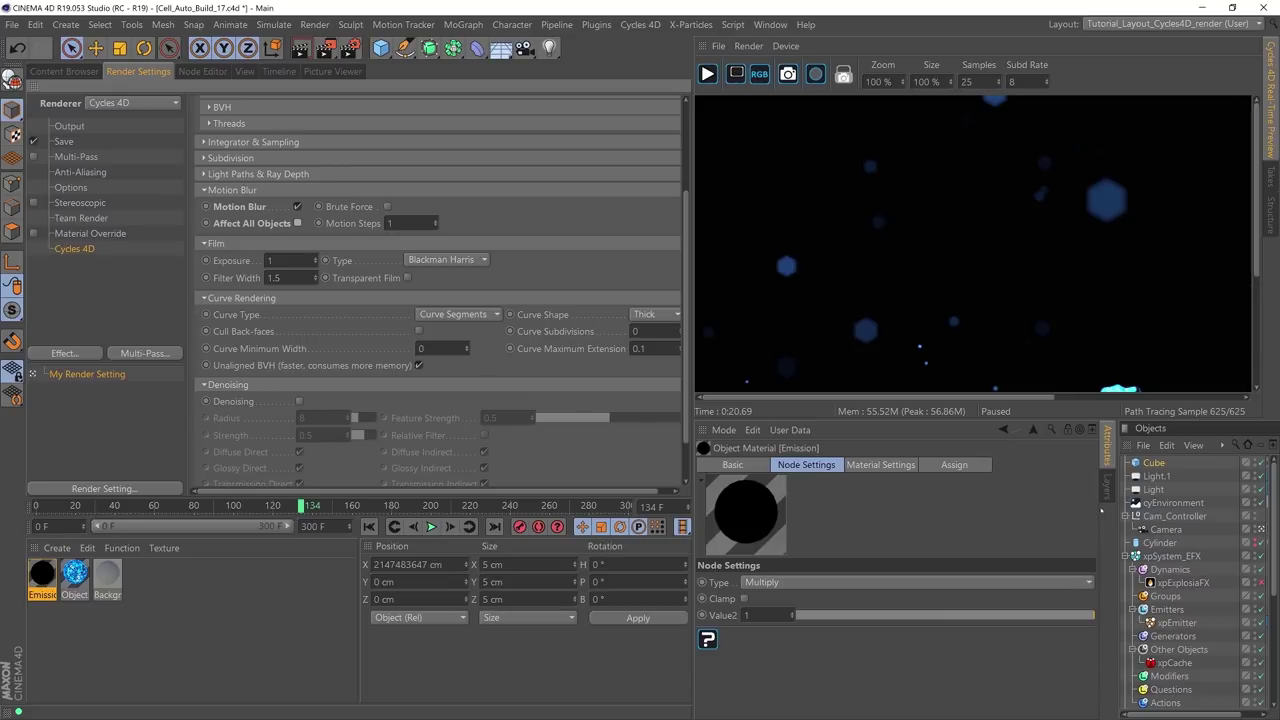
Step: Check which object the xpEmitter's cyInstance tag uses and add a cyObject tag to that Cube
drag(1118, 508, 1012, 520)
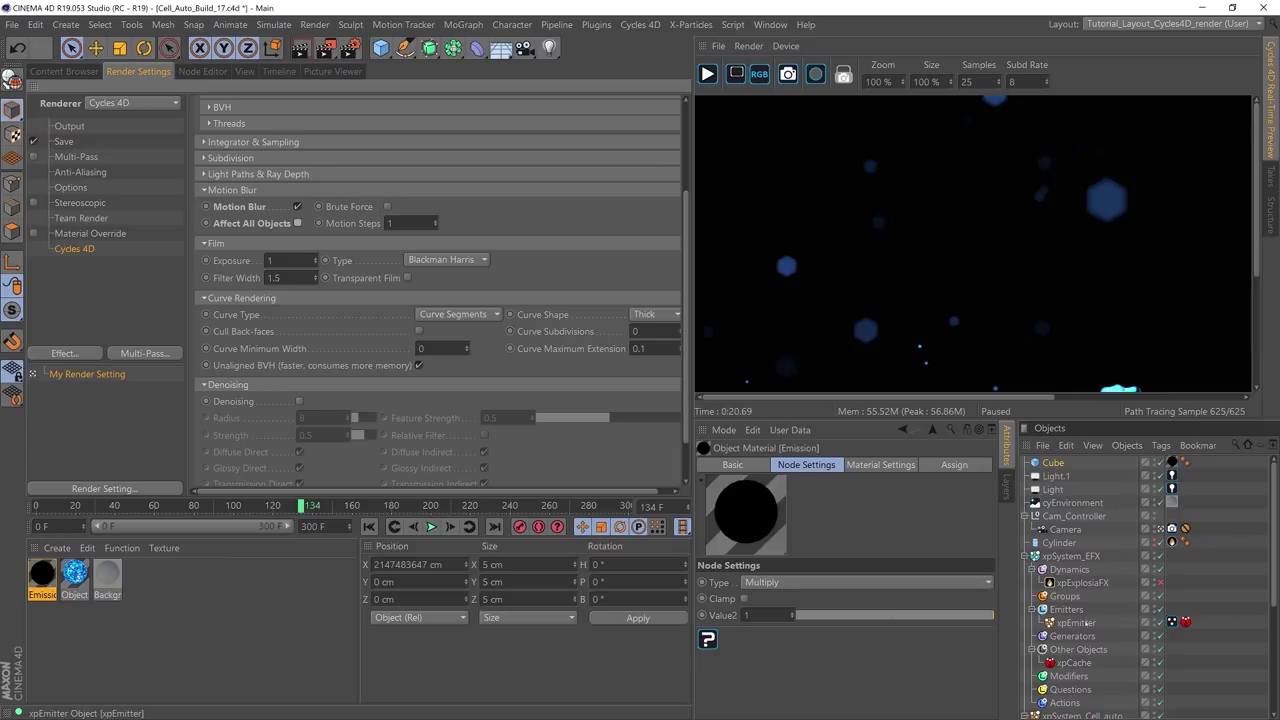
click(1172, 622)
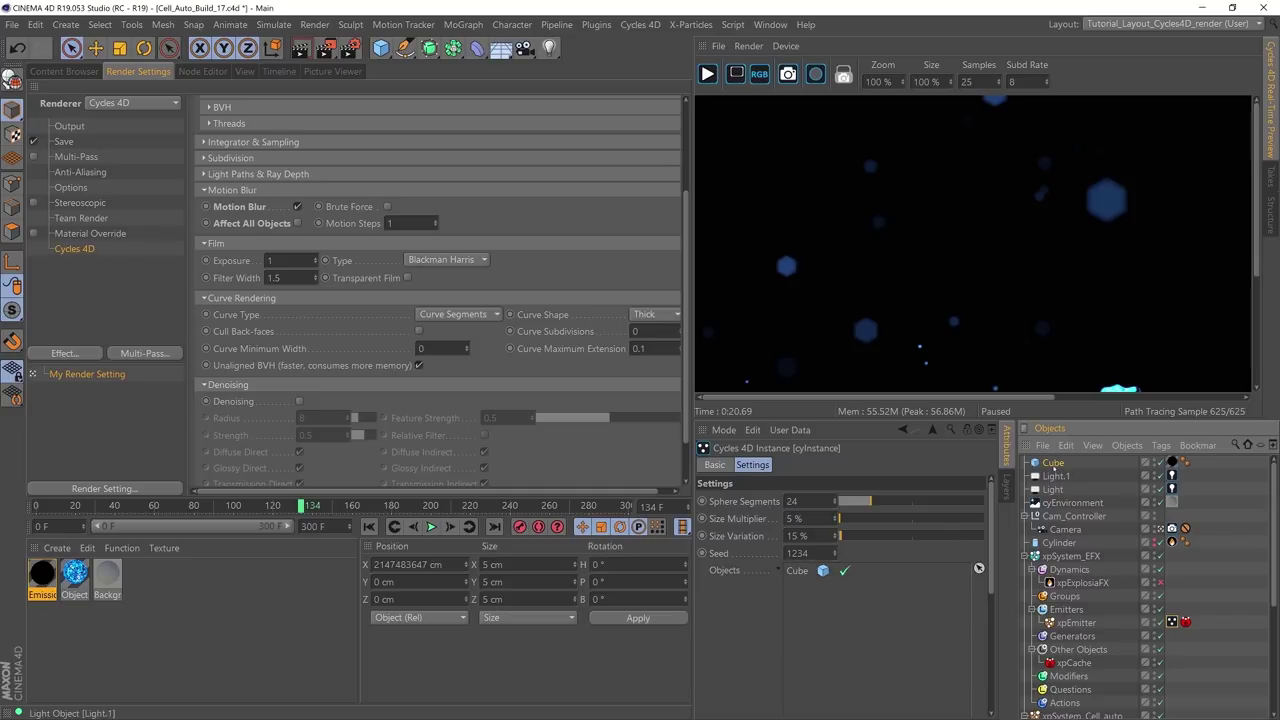
click(1053, 463)
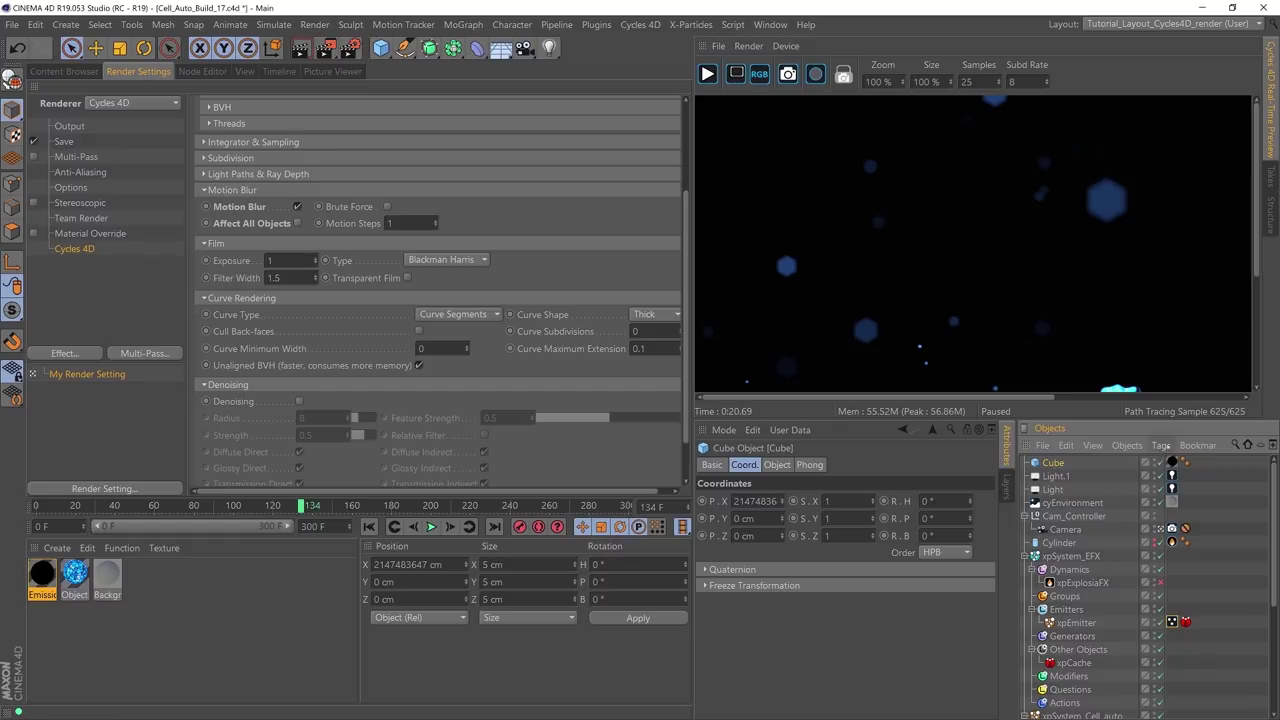
right_click(1137, 463)
mouse_move(1180, 322)
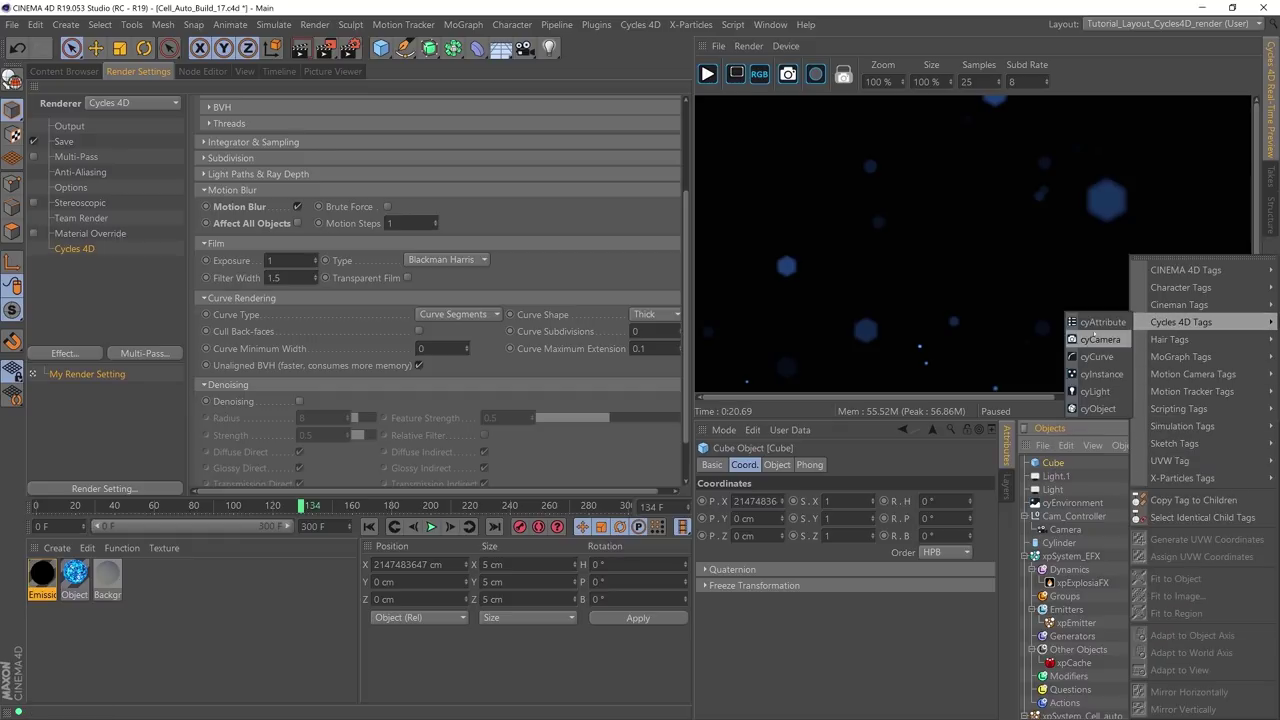
click(1098, 408)
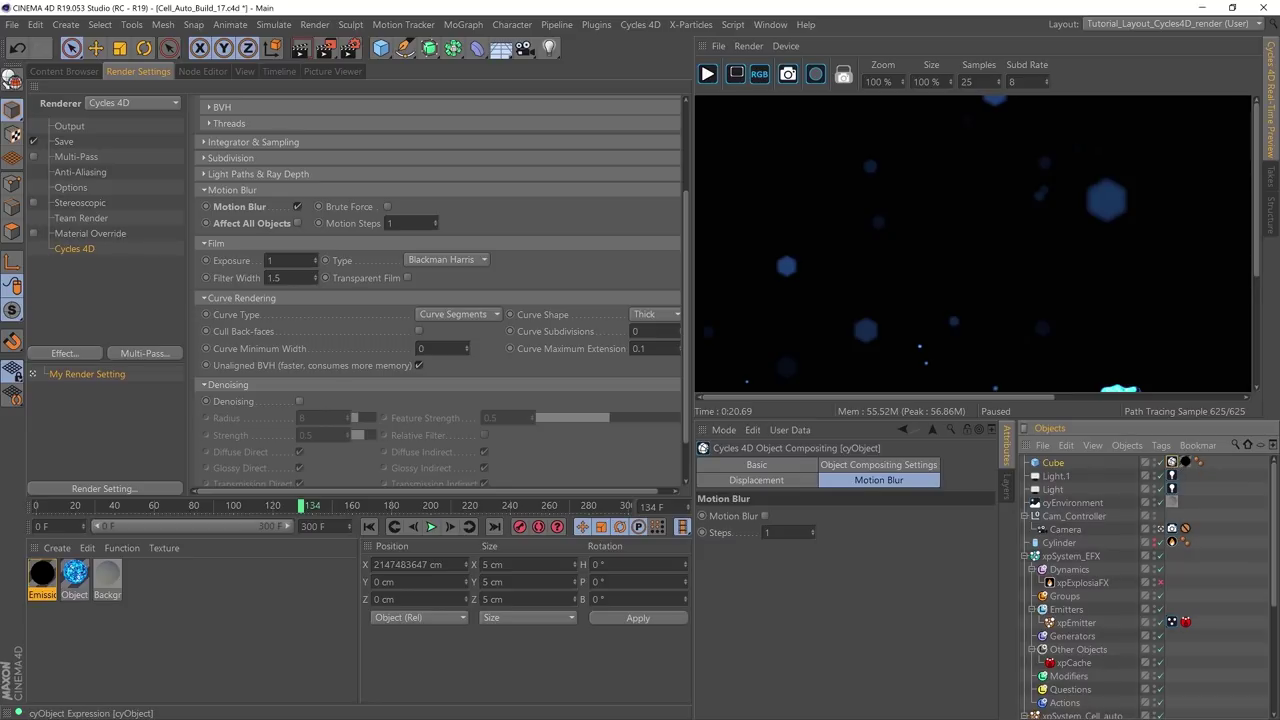
Step: Look through the Cube's cyObject tag settings and enable its Motion Blur option
click(878, 465)
click(757, 465)
click(757, 480)
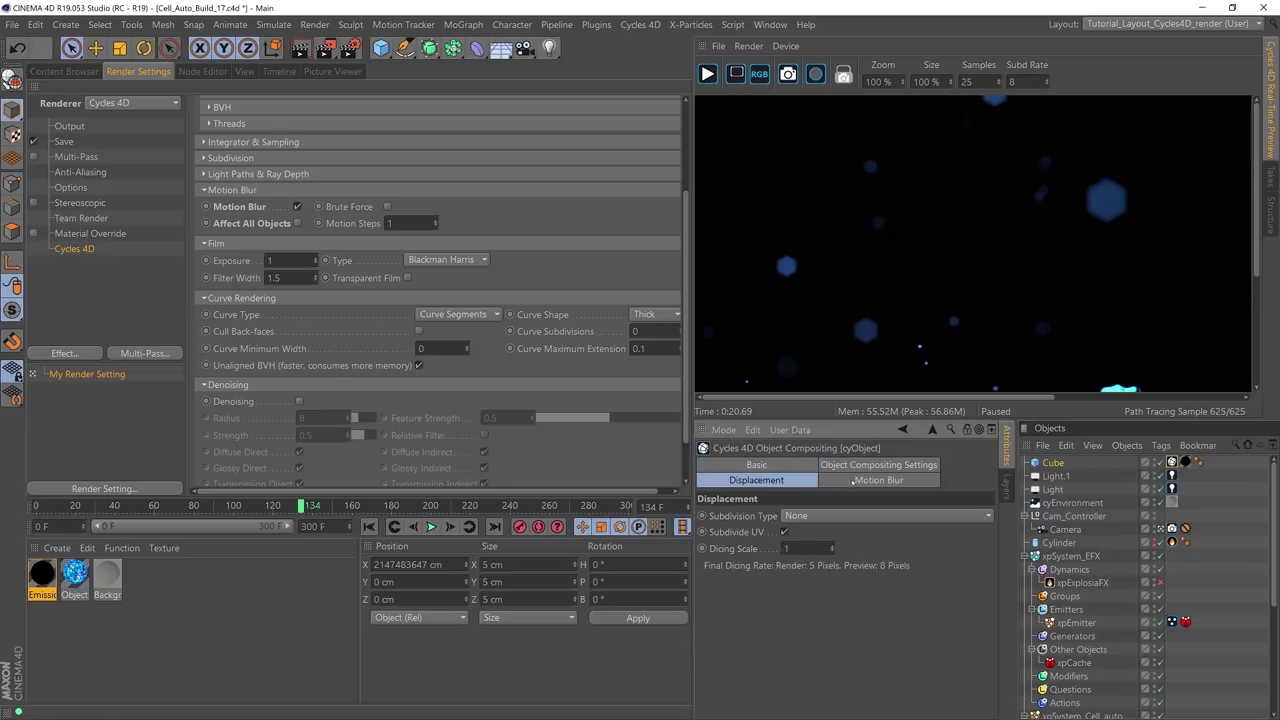
click(872, 465)
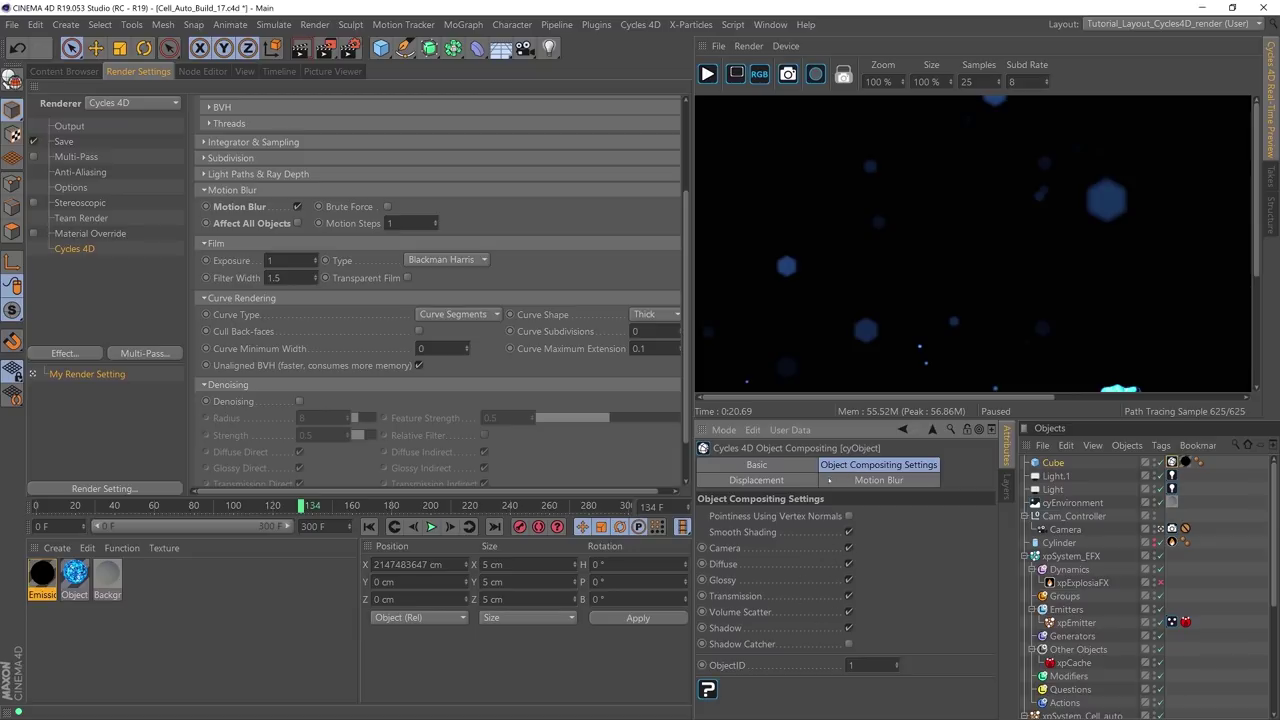
click(878, 480)
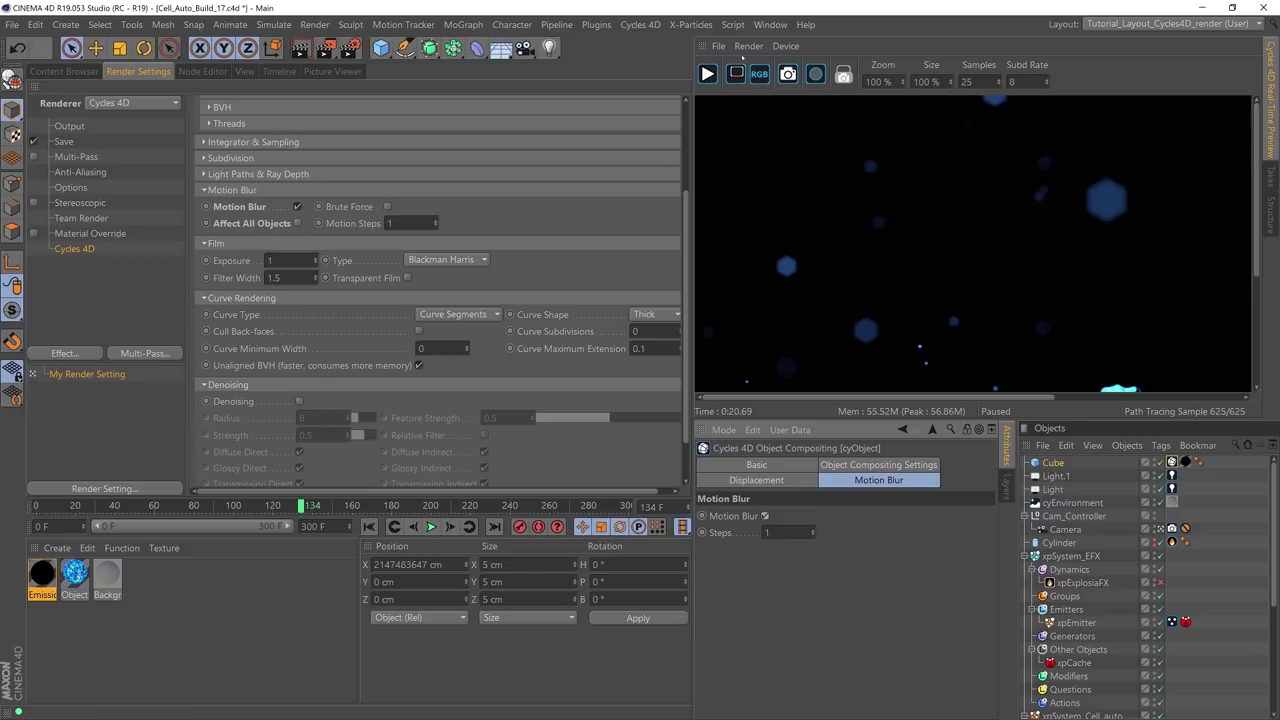
Step: Start the Cycles 4D real-time preview, bring up the scene viewport, and enable Motion Blur for the preview
click(708, 76)
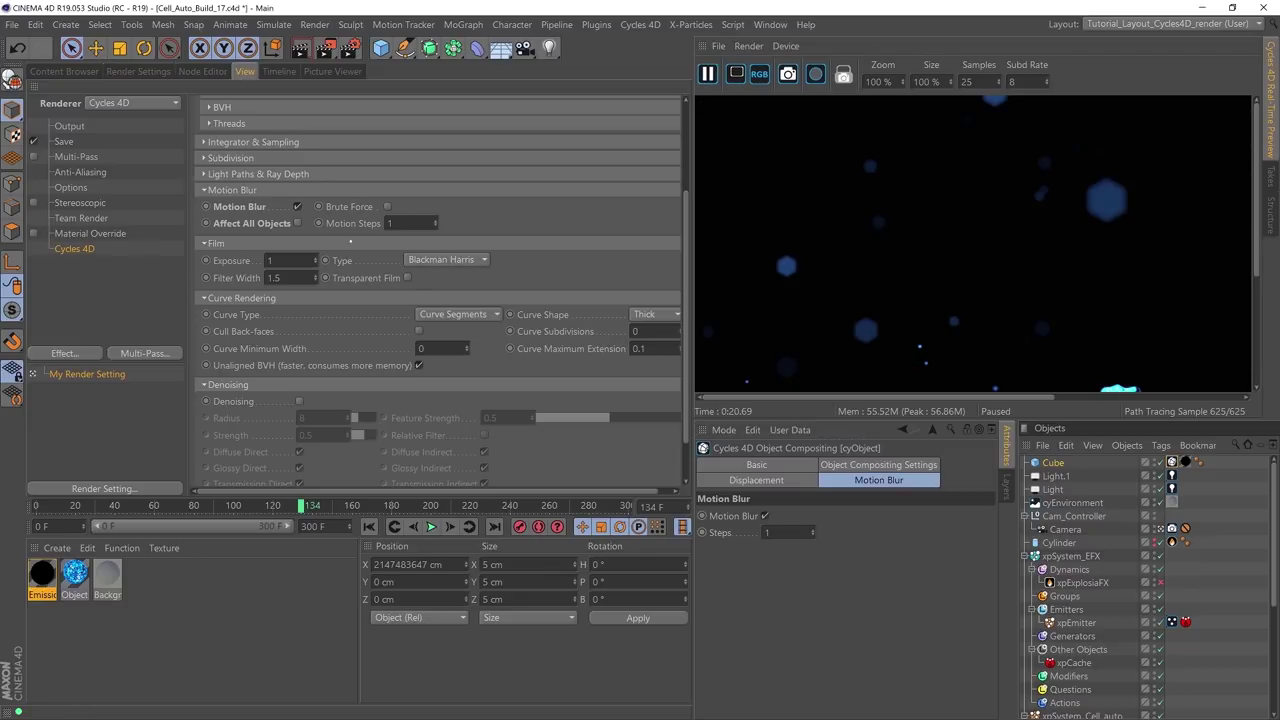
click(243, 71)
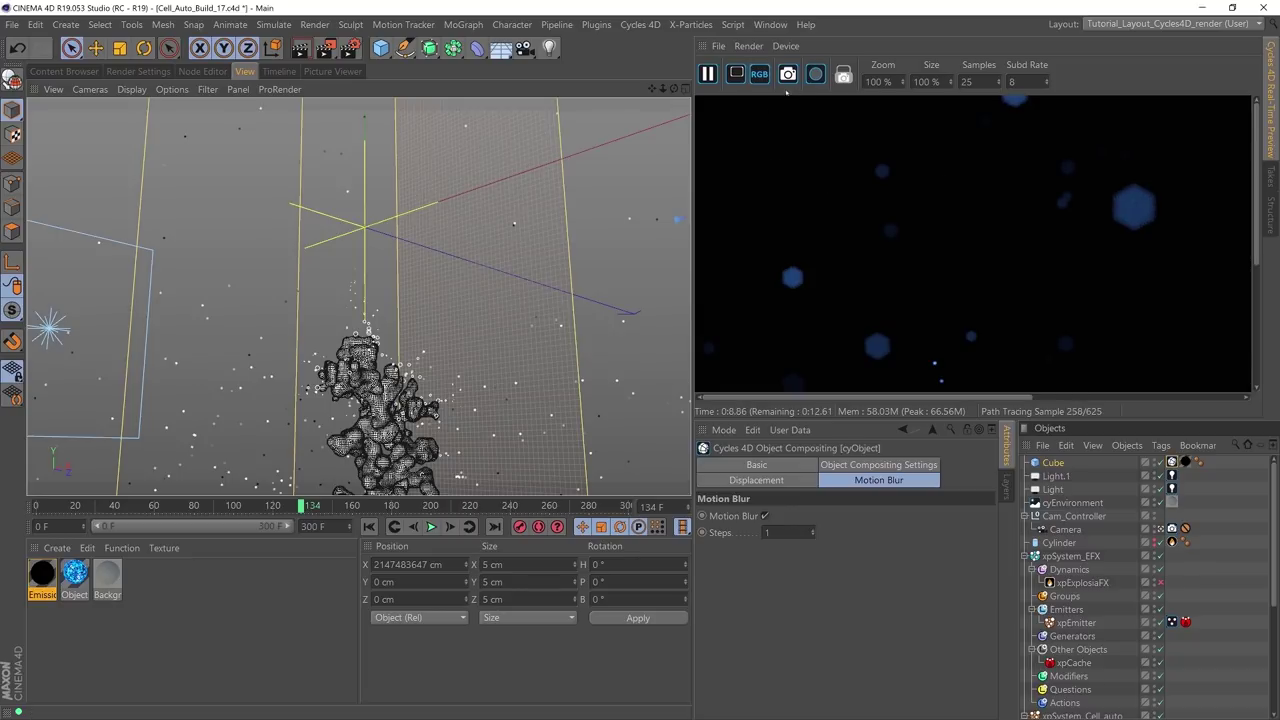
click(752, 47)
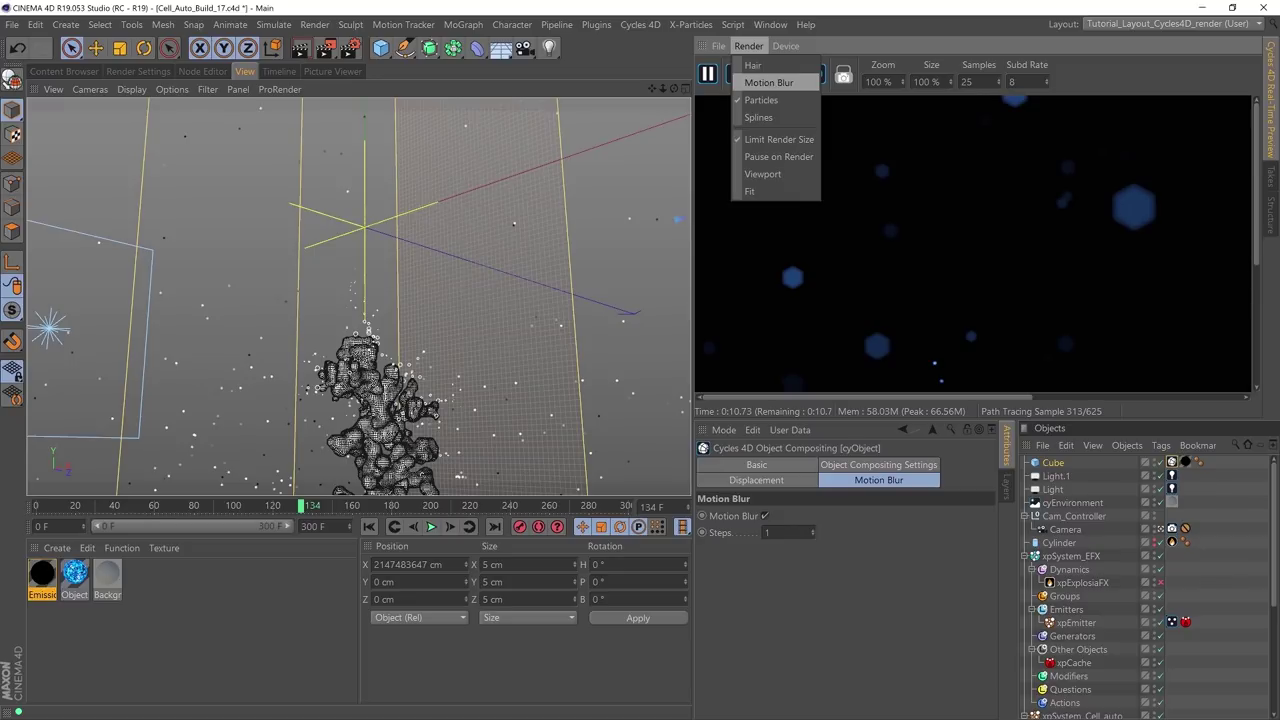
click(768, 83)
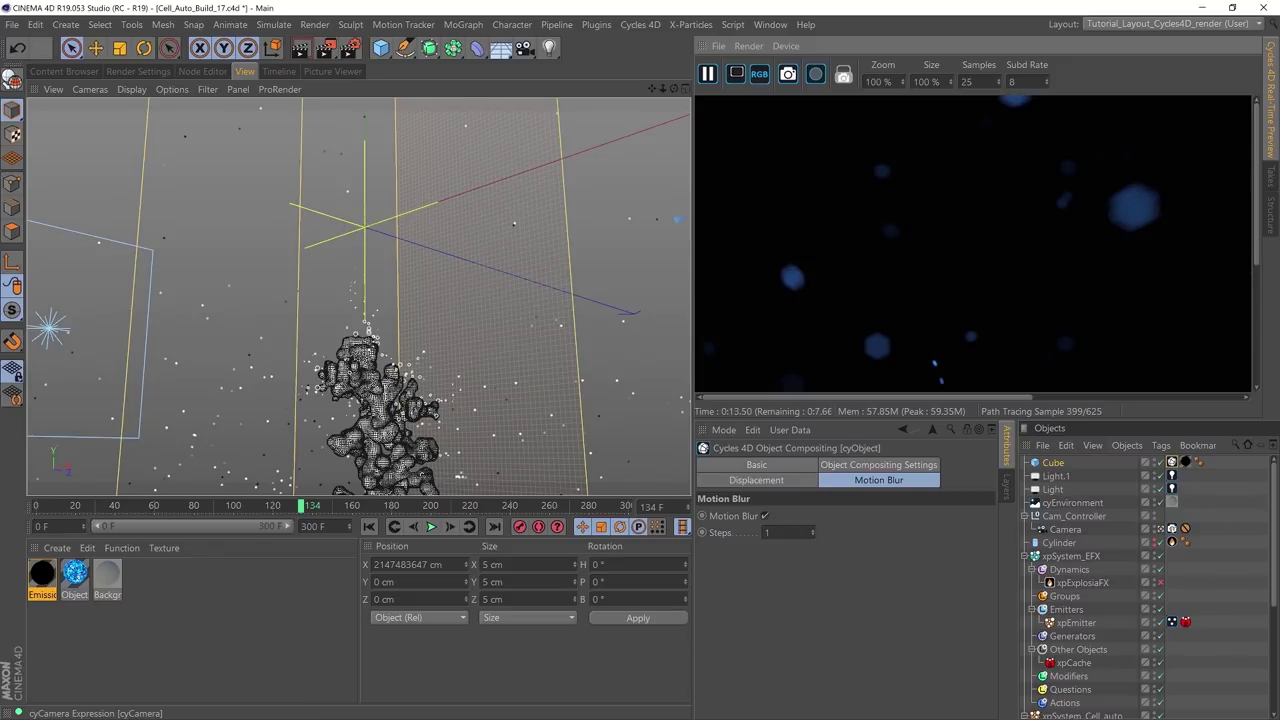
Step: Set the motion blur shutter time in the Camera's cyCamera tag to 0.07 seconds
click(1172, 529)
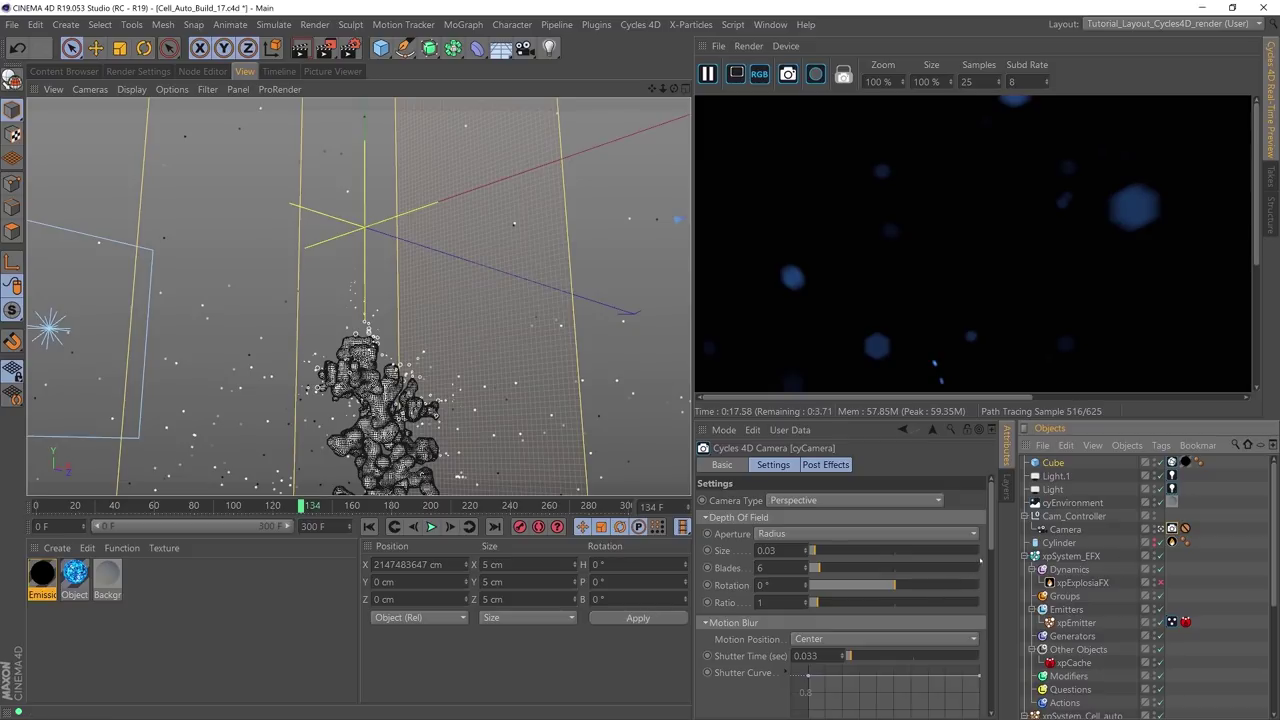
scroll(994, 541, down, 1)
scroll(993, 541, up, 1)
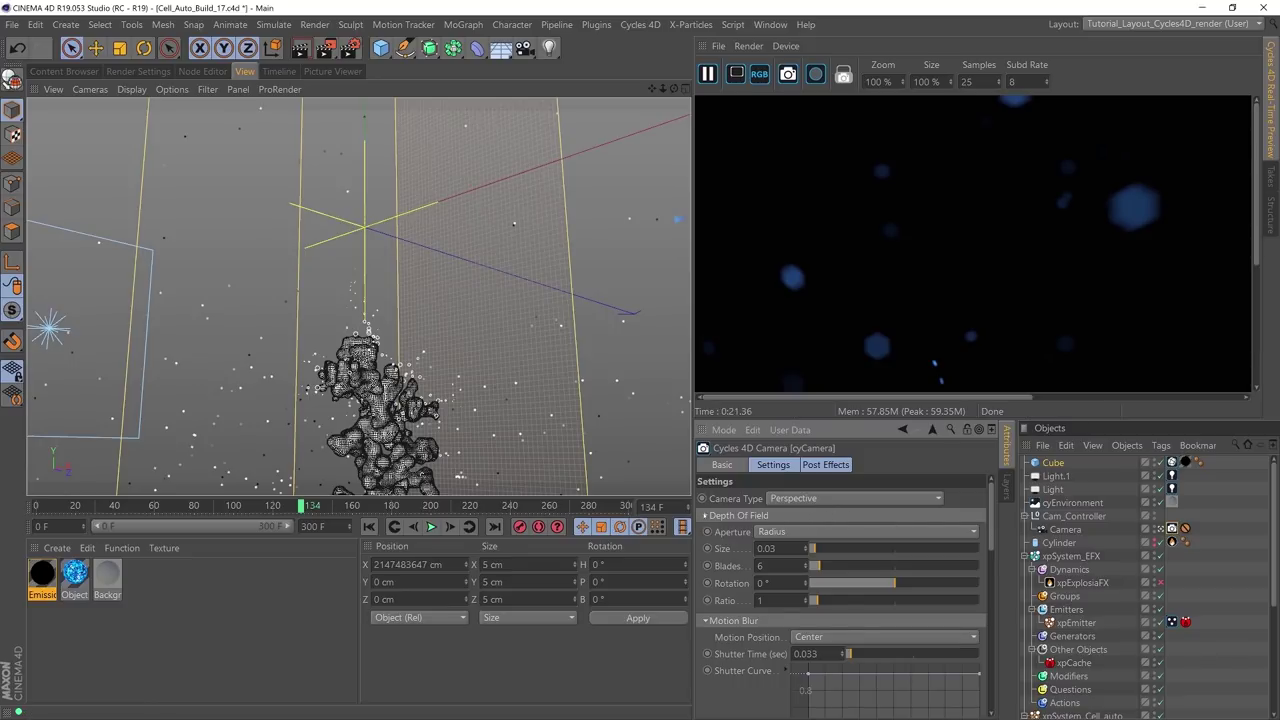
click(712, 515)
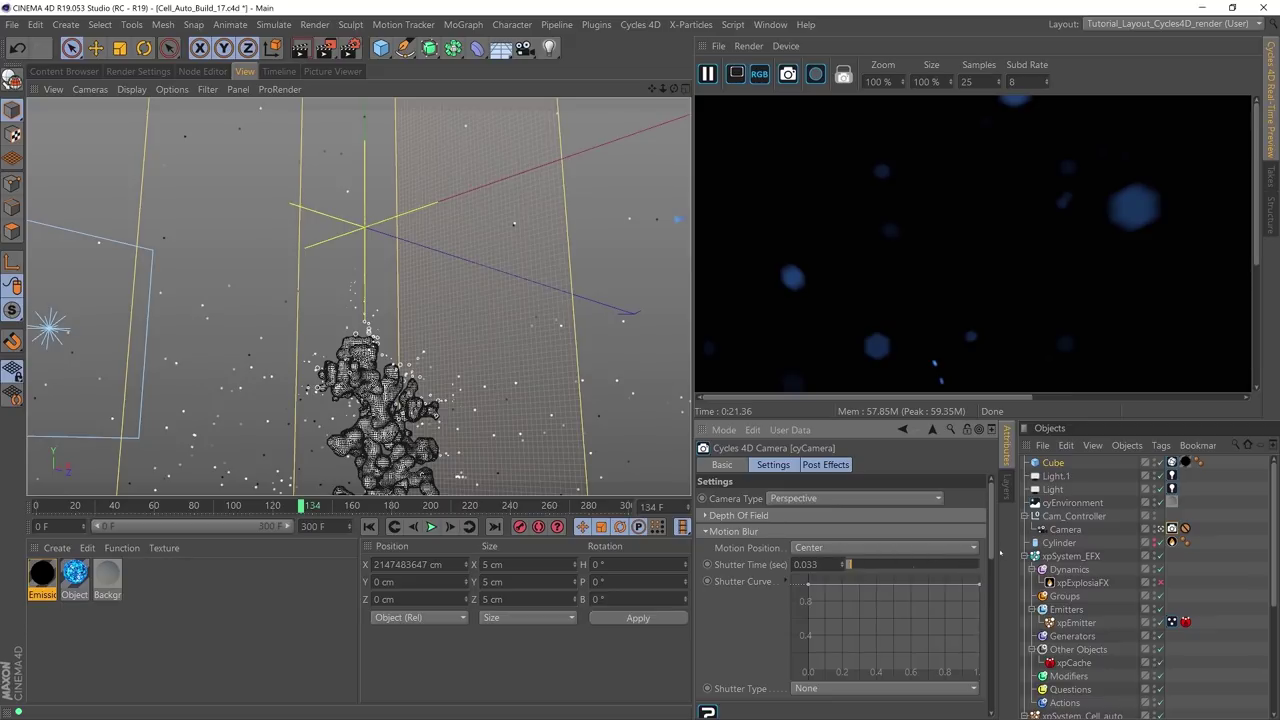
scroll(1000, 553, down, 2)
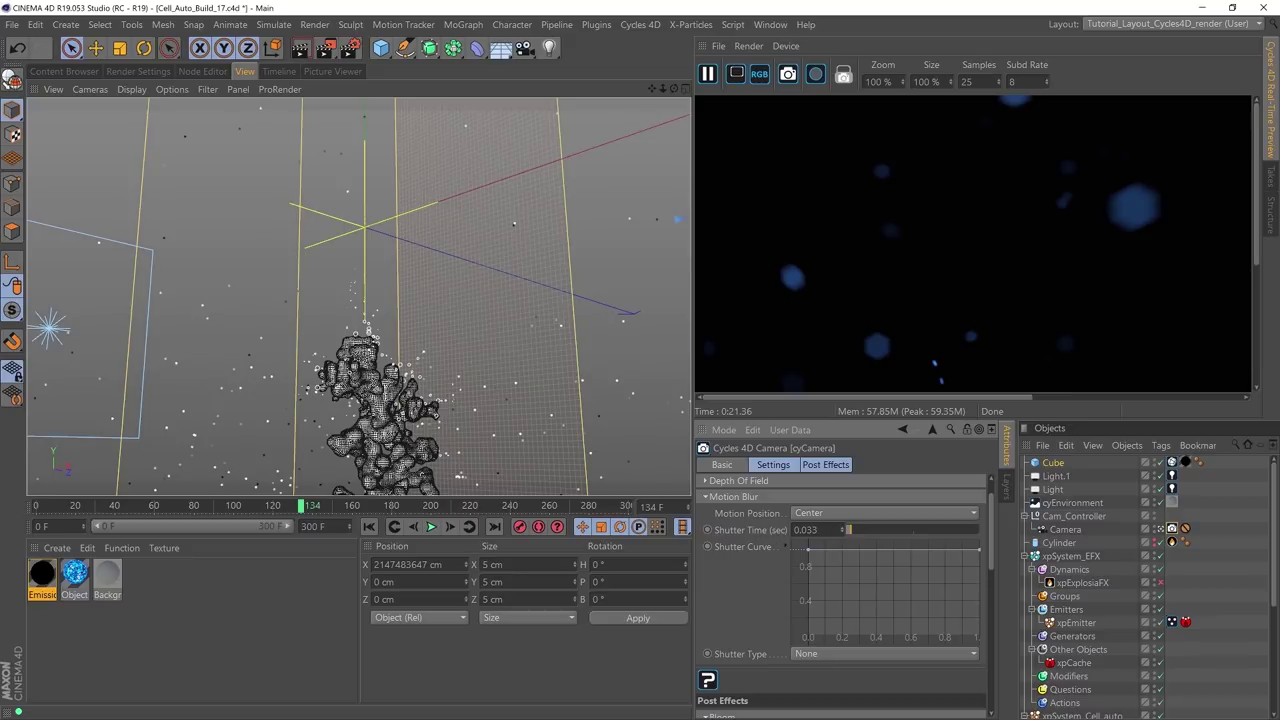
click(805, 529)
text(.07)
key(Return)
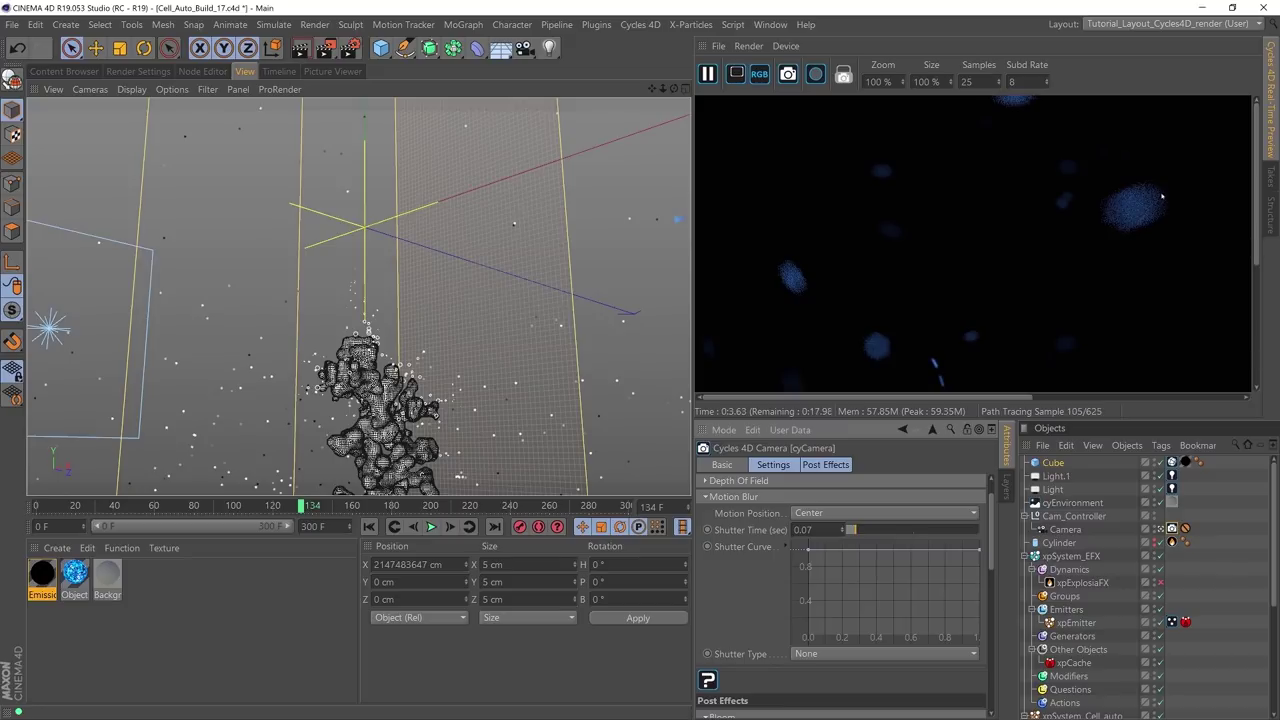
Step: Set the real-time preview's size to 50%
click(926, 81)
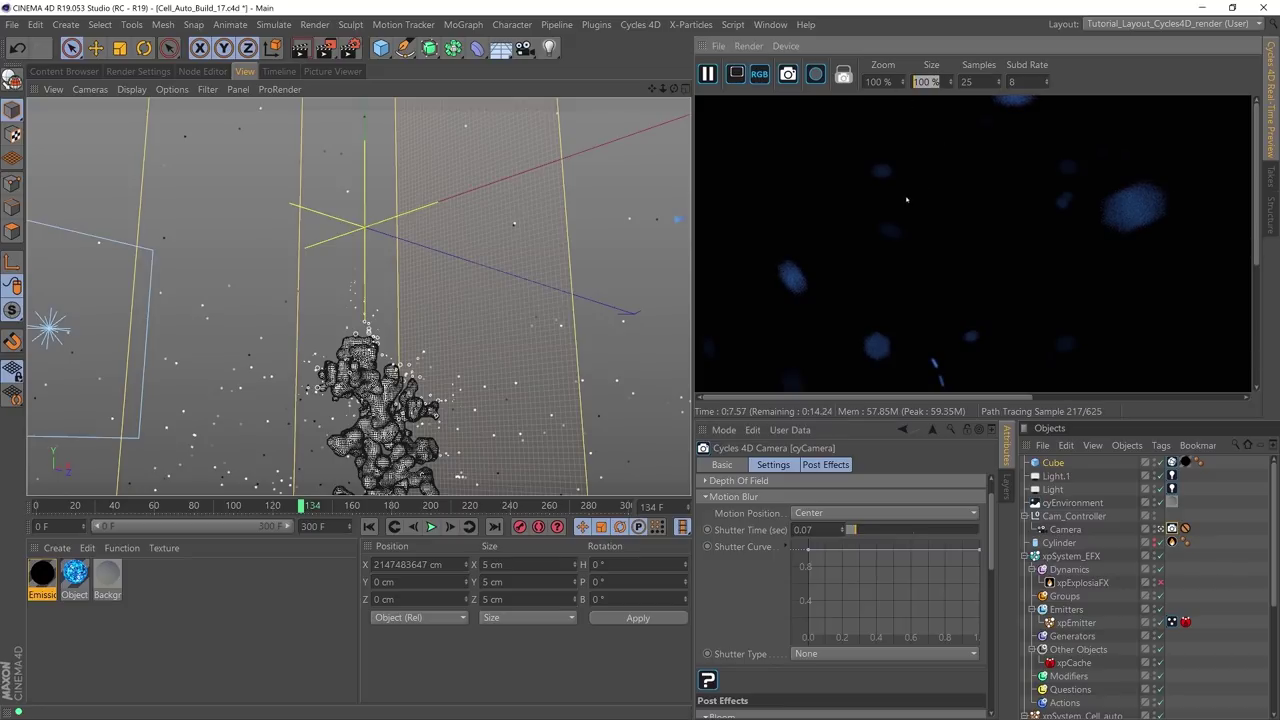
text(50)
key(Return)
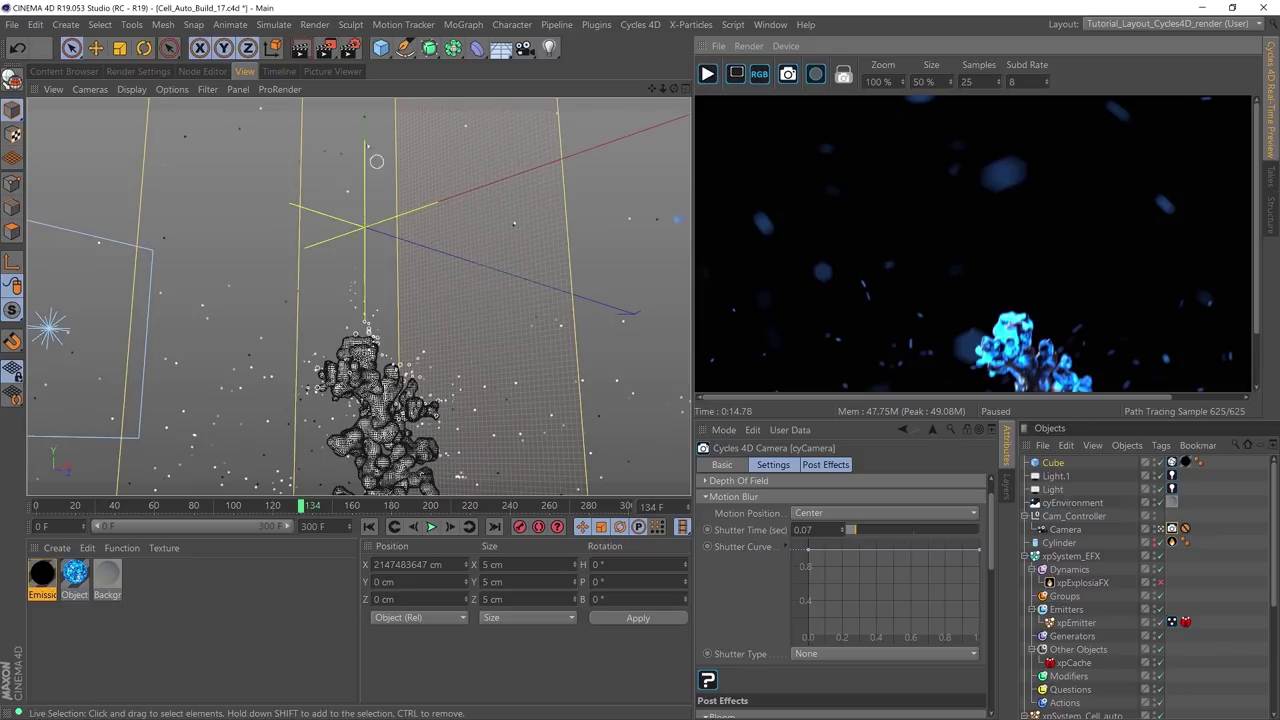
Step: Review the Output, Save and Cycles 4D render settings for the final animation
click(349, 47)
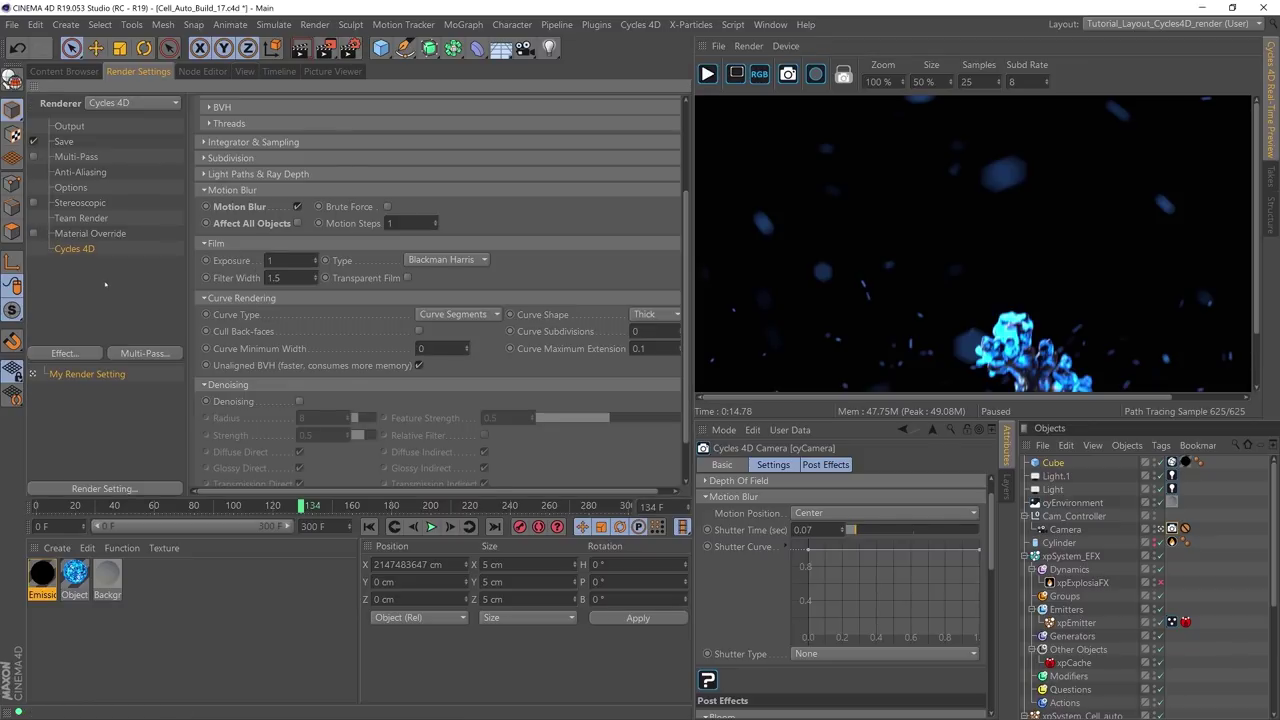
click(70, 126)
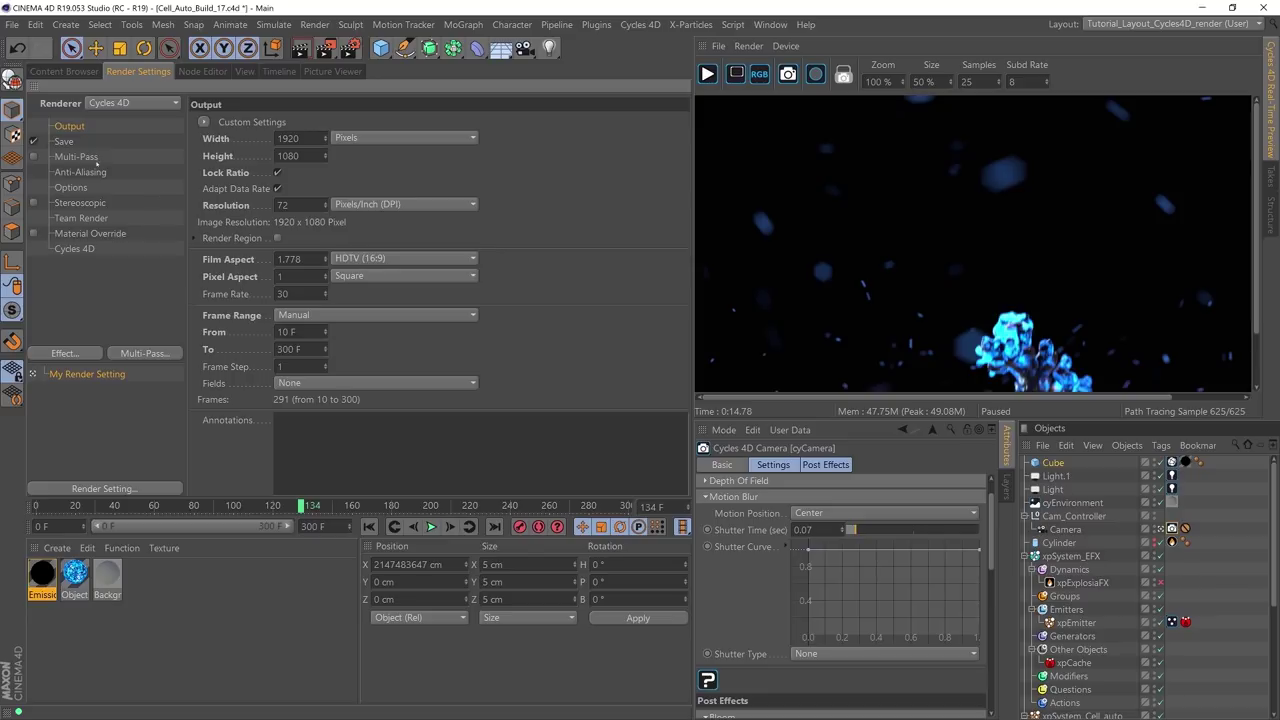
click(65, 141)
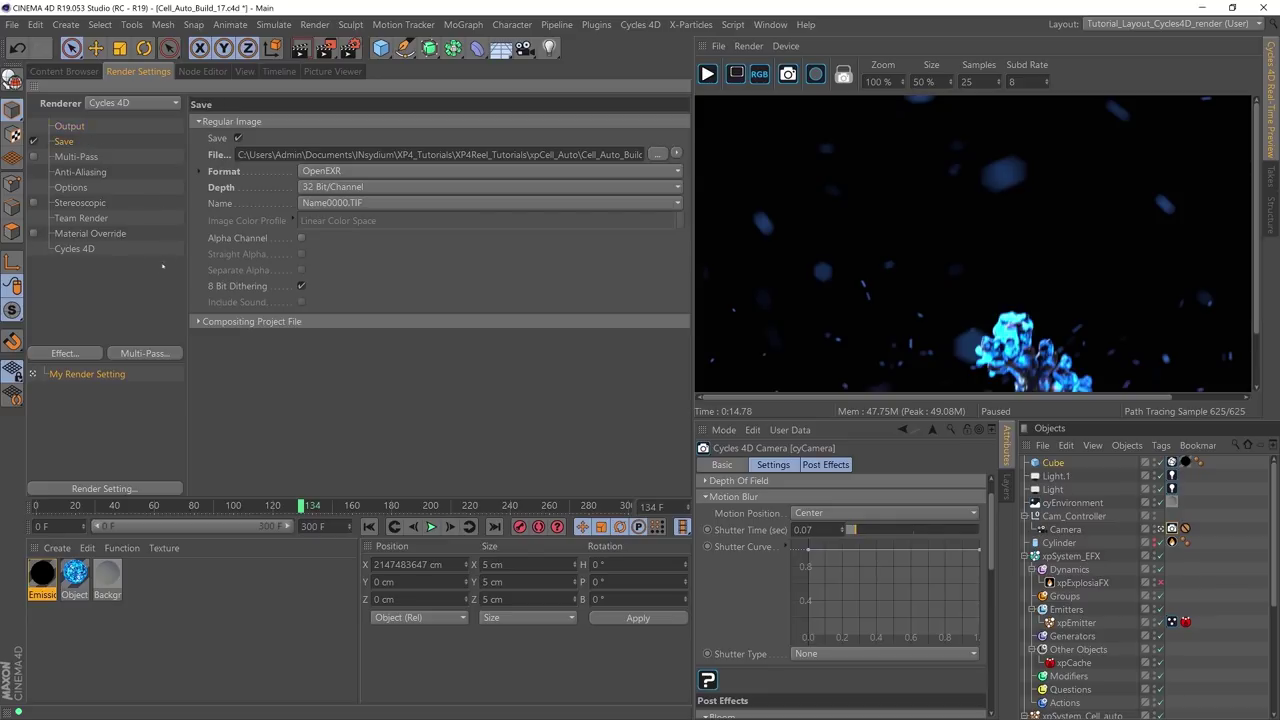
click(76, 249)
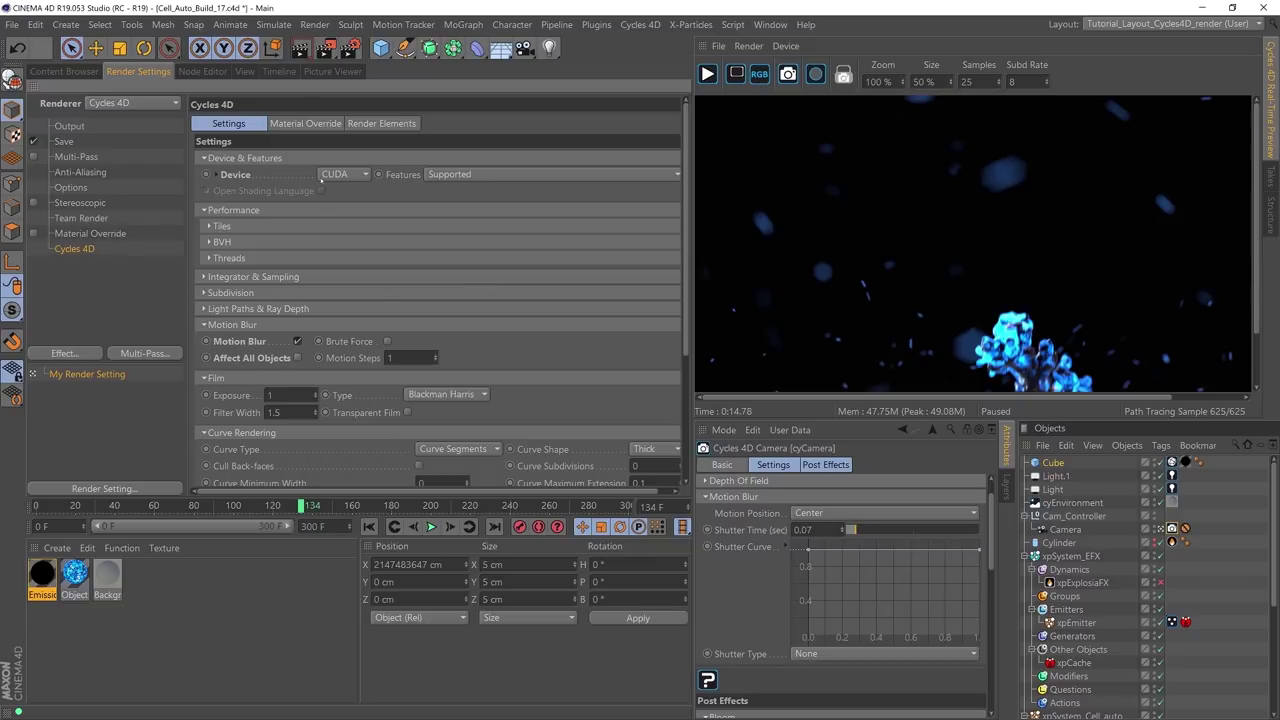
drag(686, 214, 698, 355)
scroll(399, 296, up, 5)
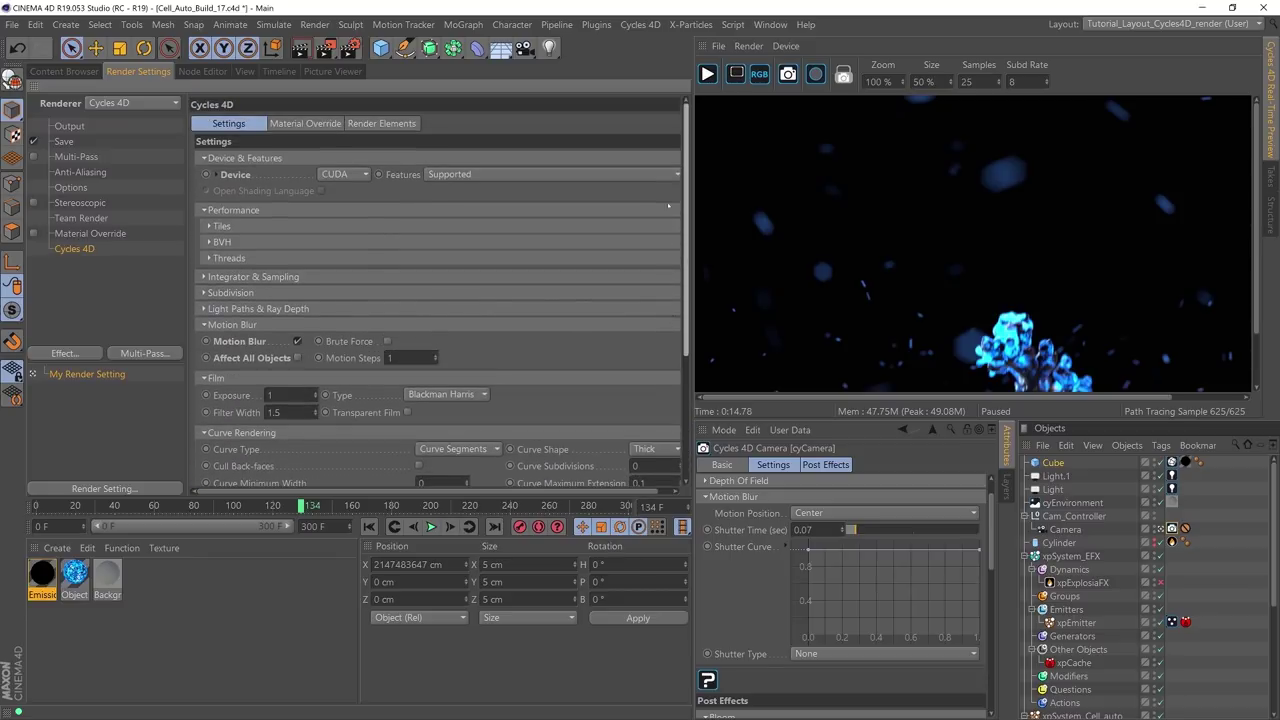